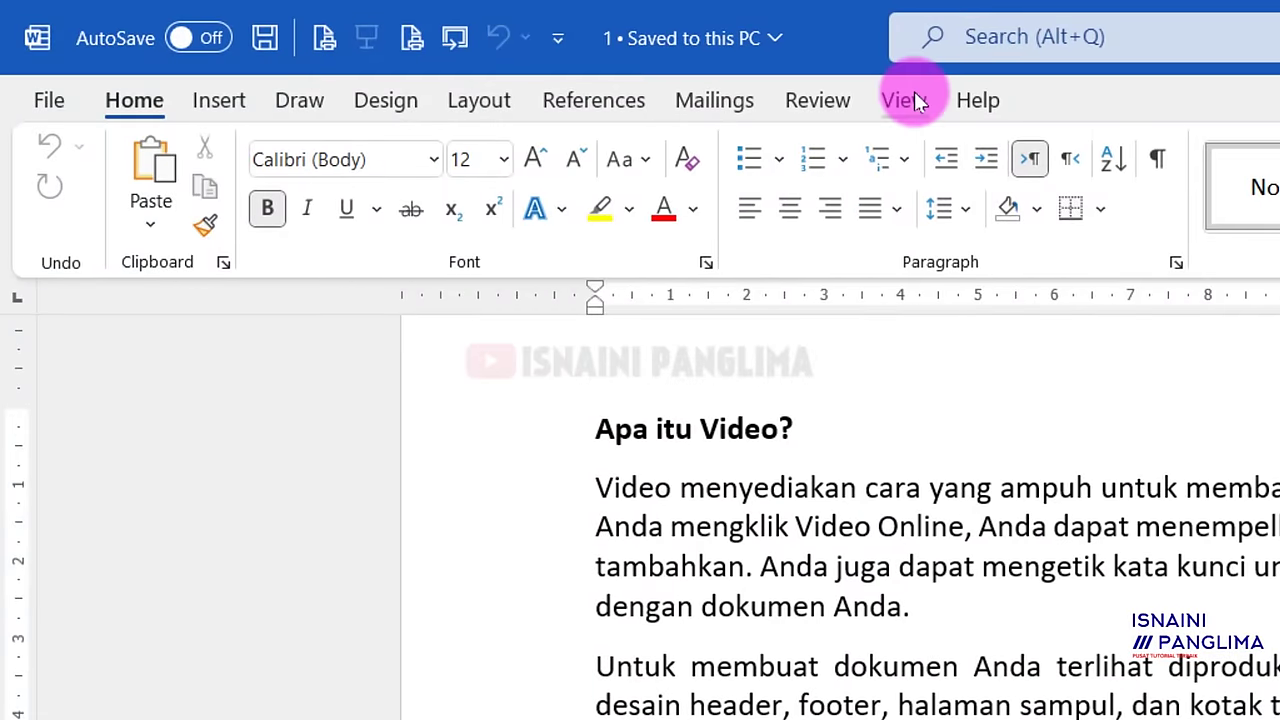
Switch the Indonesian article into Focus mode from the View tab and scroll through it.
{"action": "left_click", "coordinate": [913, 96]}
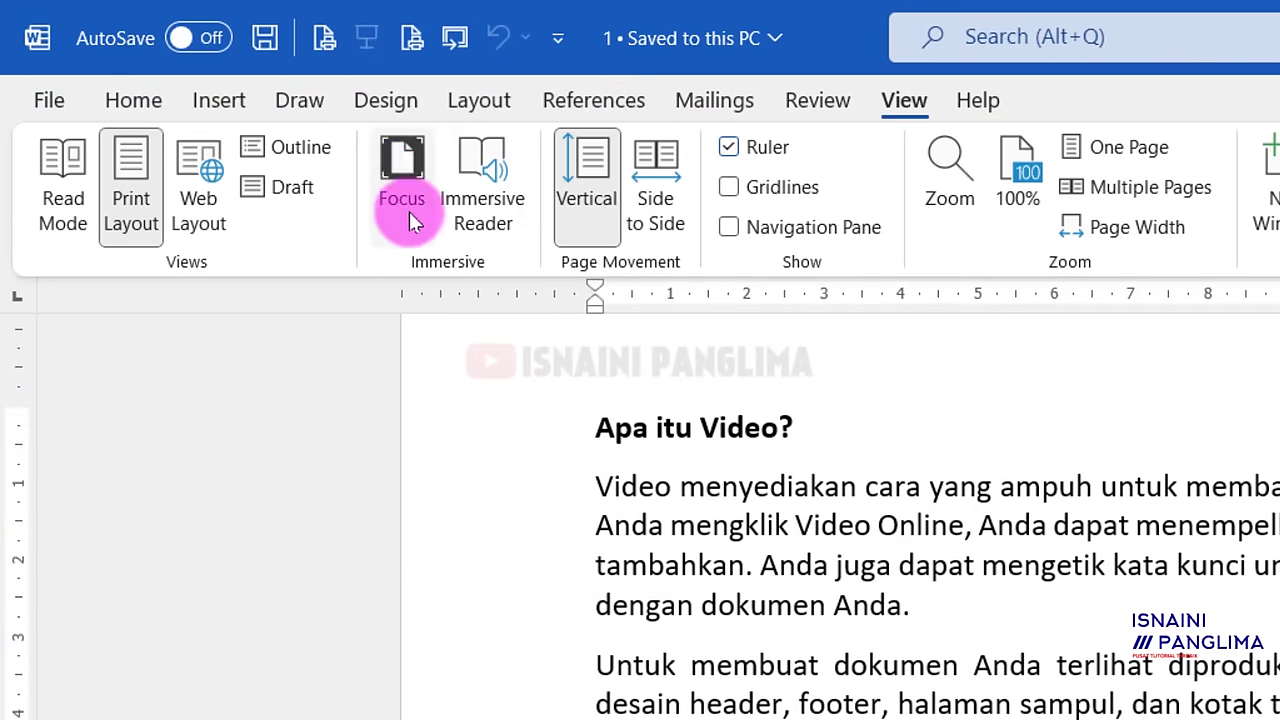
{"action": "left_click", "coordinate": [410, 162]}
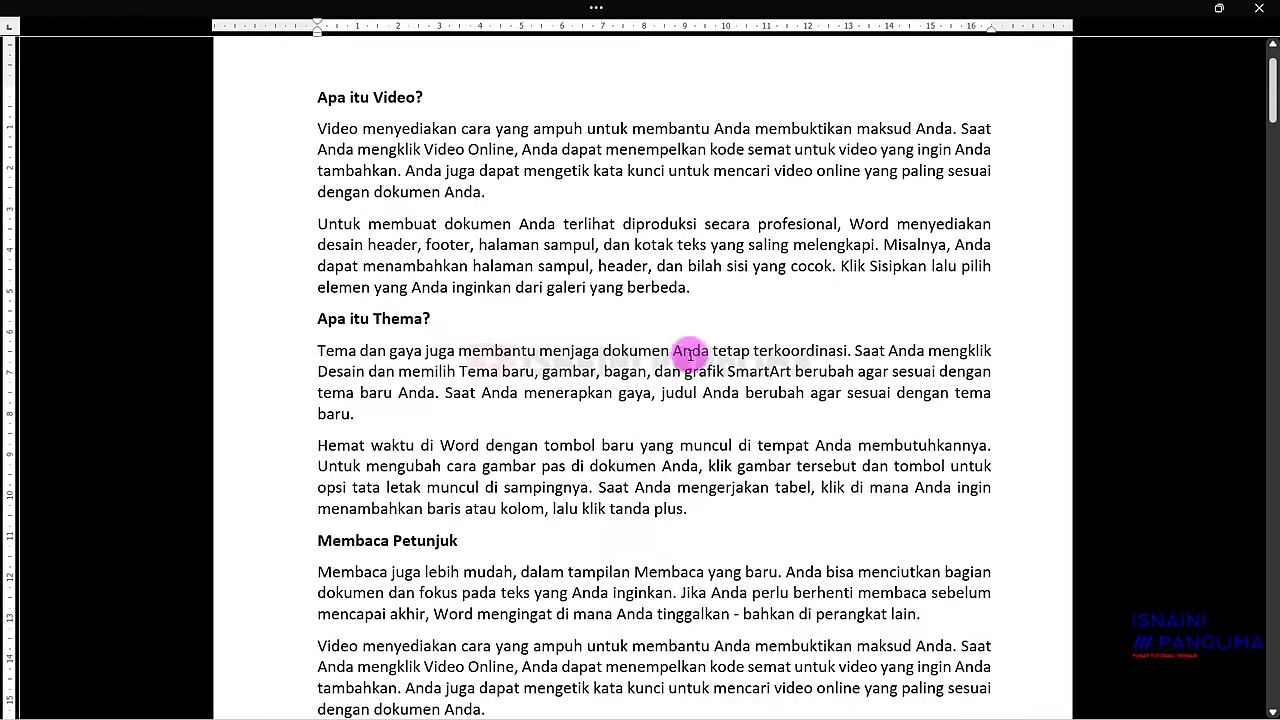
{"action": "scroll", "coordinate": [686, 360], "scroll_direction": "down", "scroll_amount": 3}
{"action": "scroll", "coordinate": [640, 345], "scroll_direction": "up", "scroll_amount": 4}
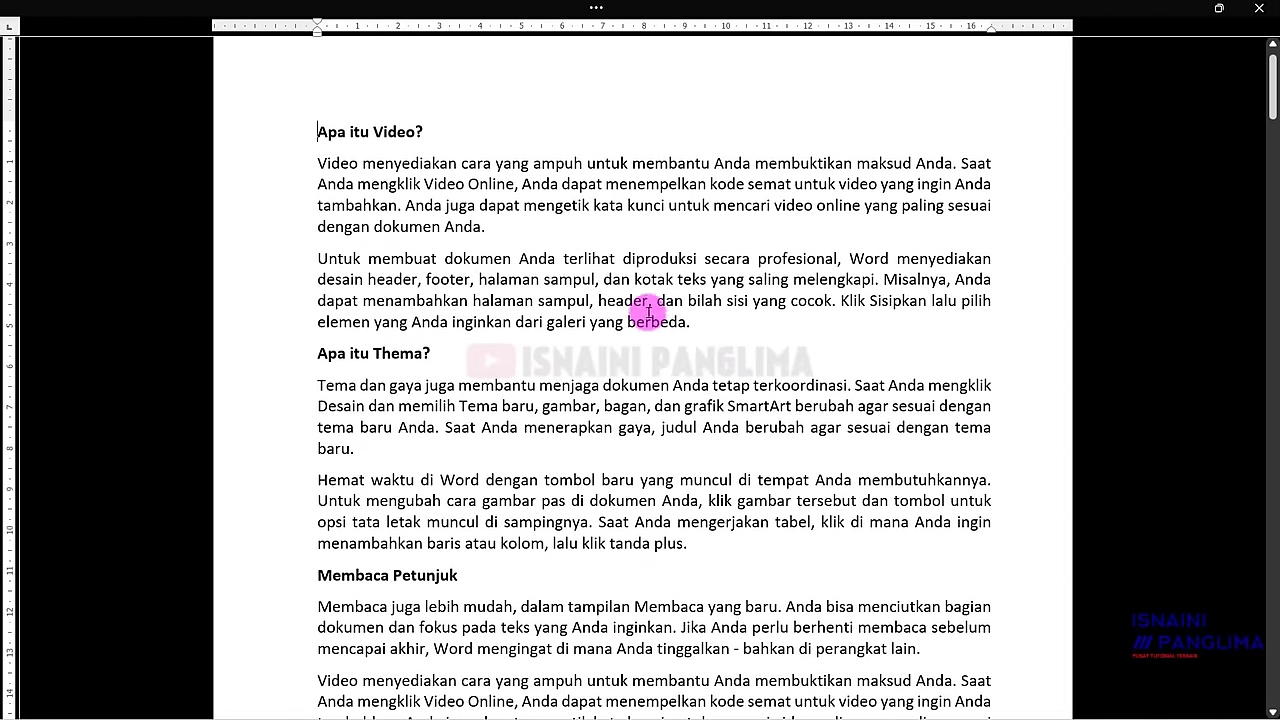
{"action": "scroll", "coordinate": [737, 310], "scroll_direction": "down", "scroll_amount": 1}
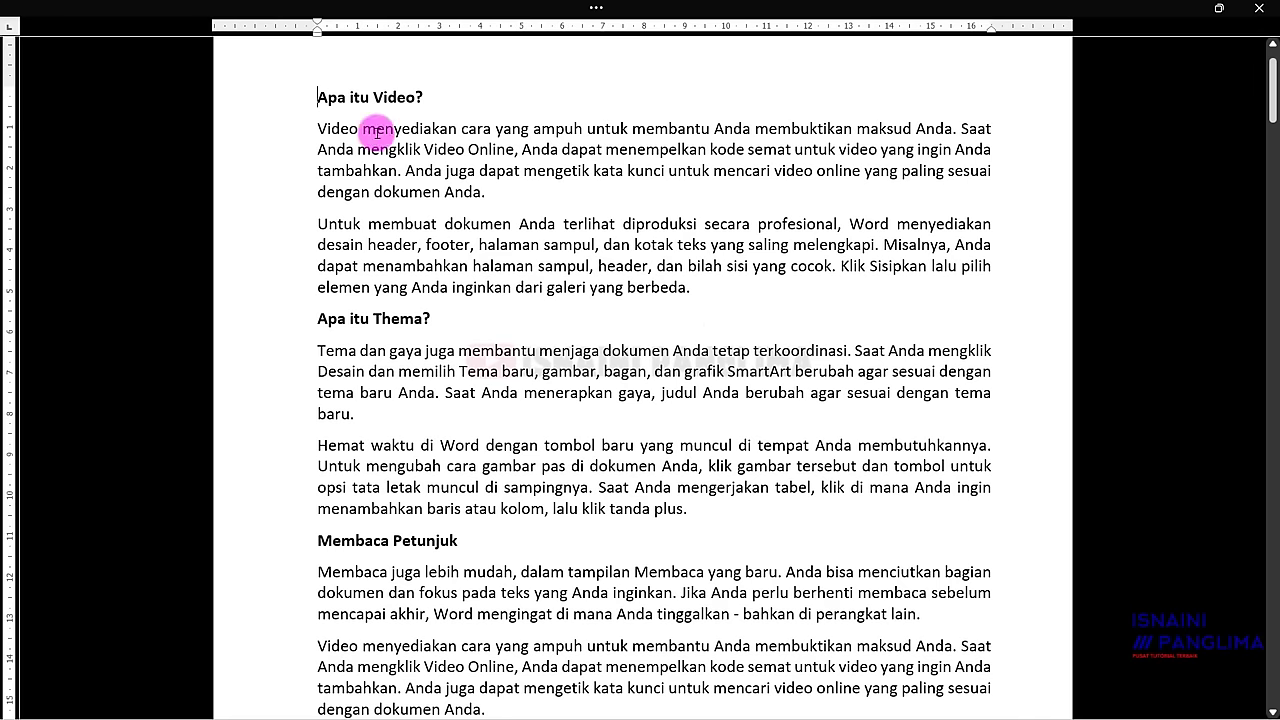
{"action": "scroll", "coordinate": [591, 337], "scroll_direction": "down", "scroll_amount": 5}
{"action": "scroll", "coordinate": [597, 340], "scroll_direction": "up", "scroll_amount": 2}
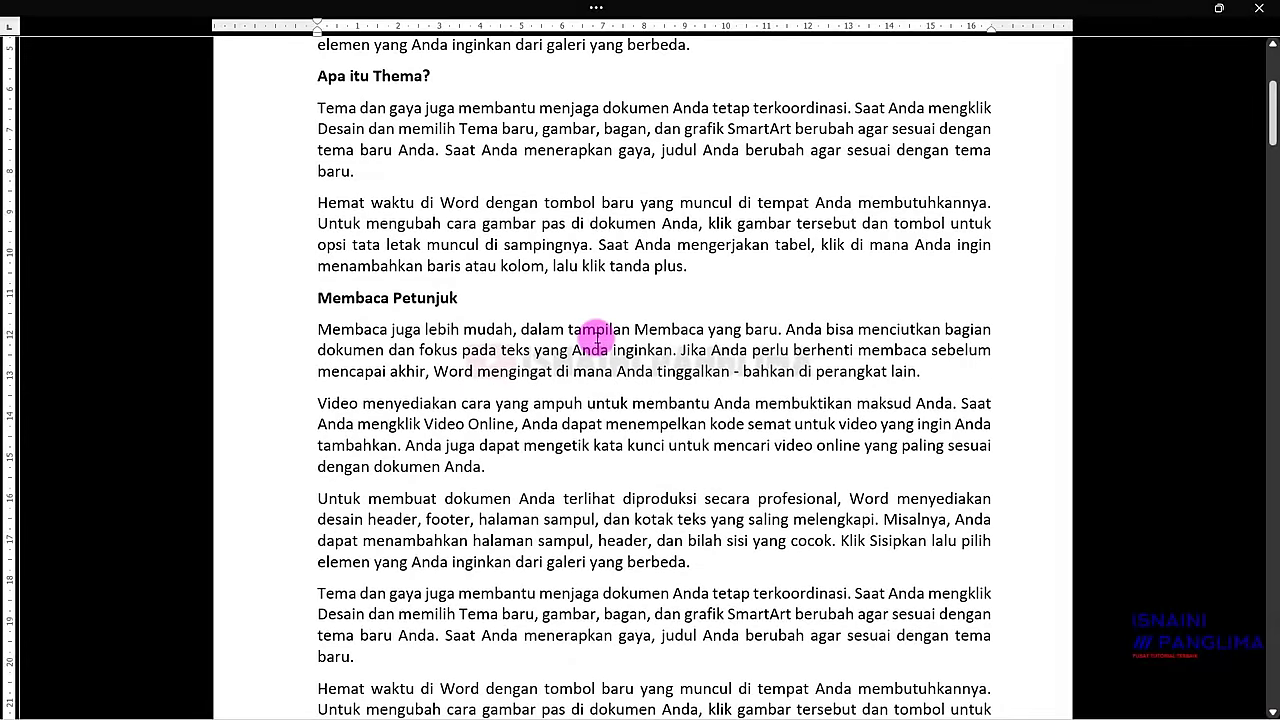
Exit Focus mode with Esc, then turn it back on from the status bar Focus button.
{"action": "key", "text": "Escape"}
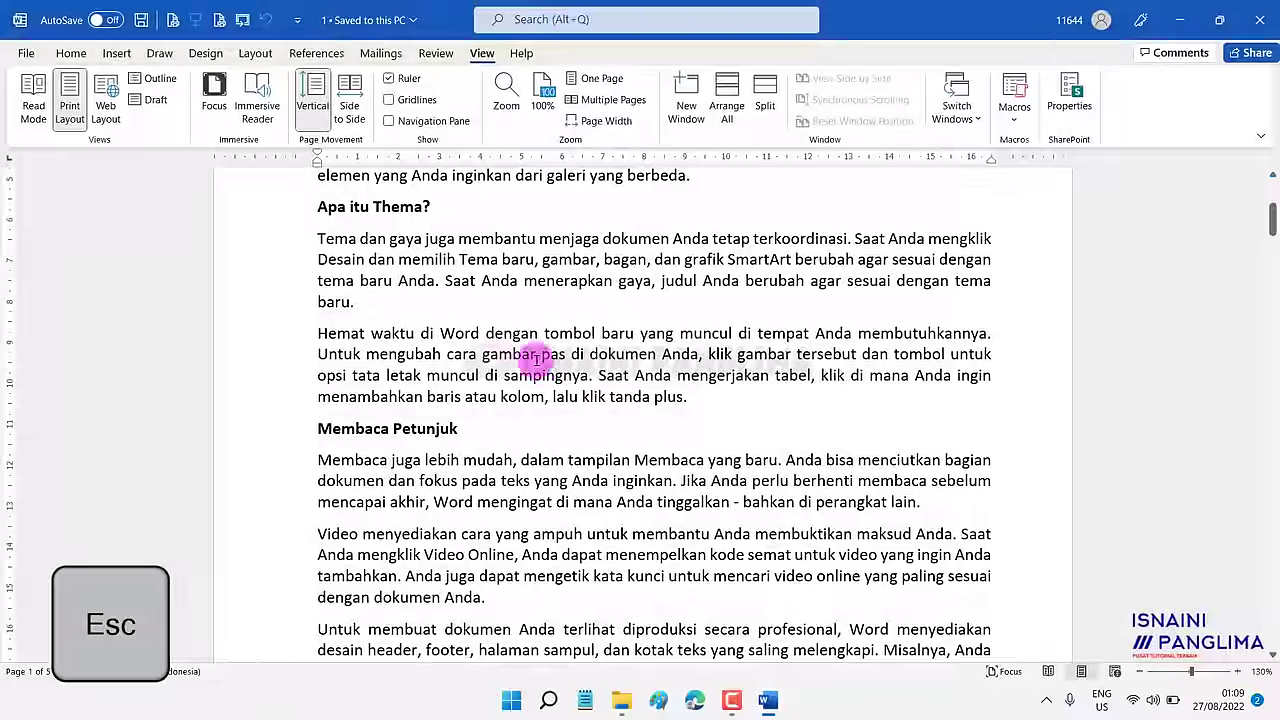
{"action": "scroll", "coordinate": [671, 374], "scroll_direction": "up", "scroll_amount": 1}
{"action": "scroll", "coordinate": [675, 380], "scroll_direction": "up", "scroll_amount": 2}
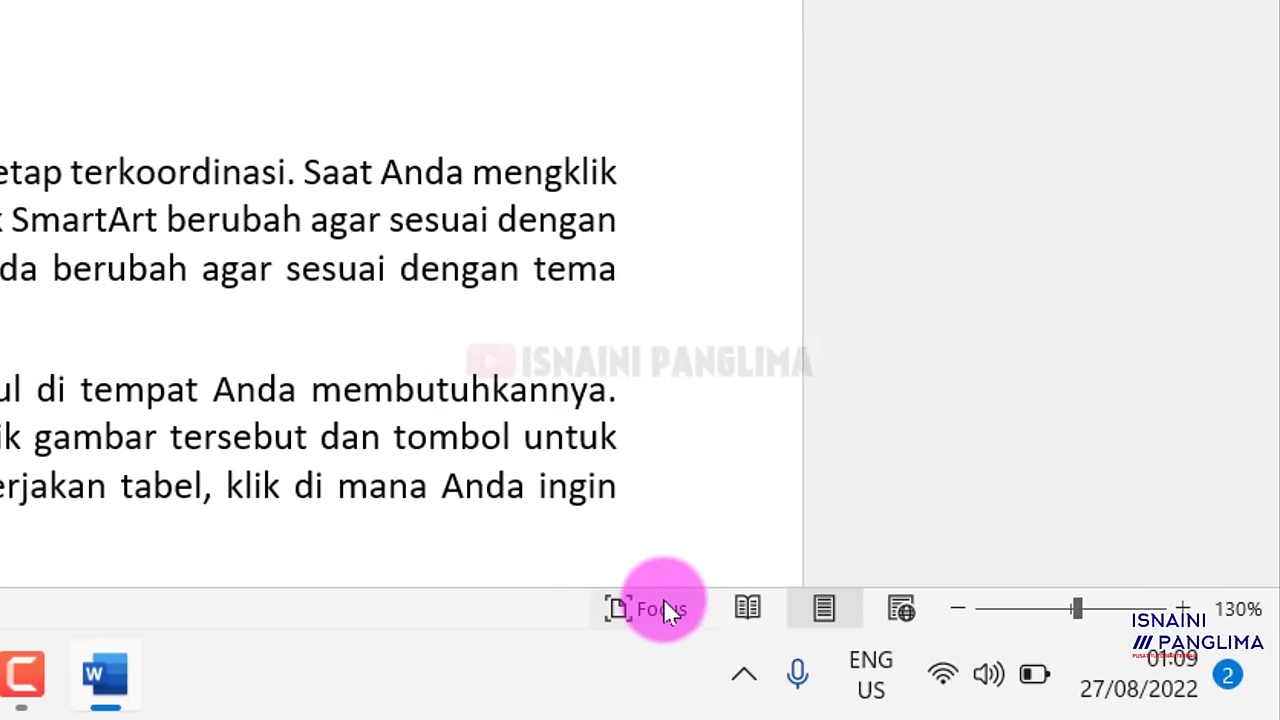
{"action": "left_click", "coordinate": [659, 608]}
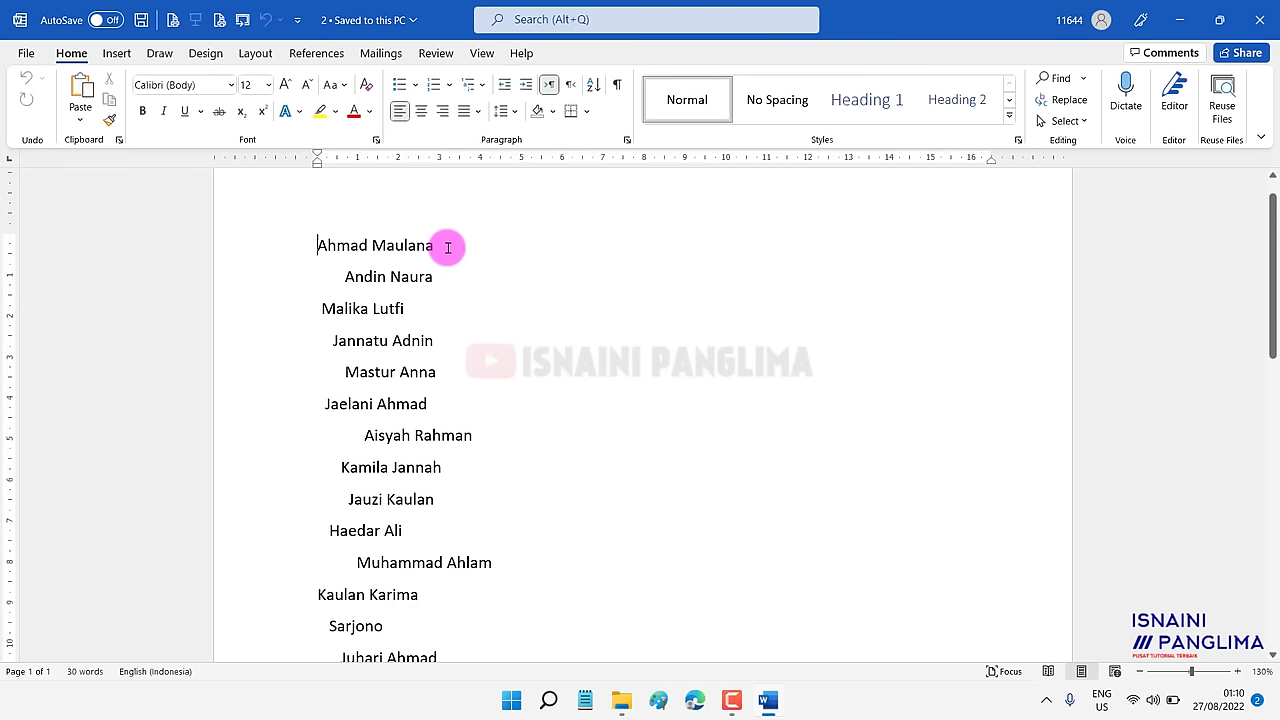
{"action": "left_click", "coordinate": [448, 247]}
{"action": "scroll", "coordinate": [414, 316], "scroll_direction": "down", "scroll_amount": 1}
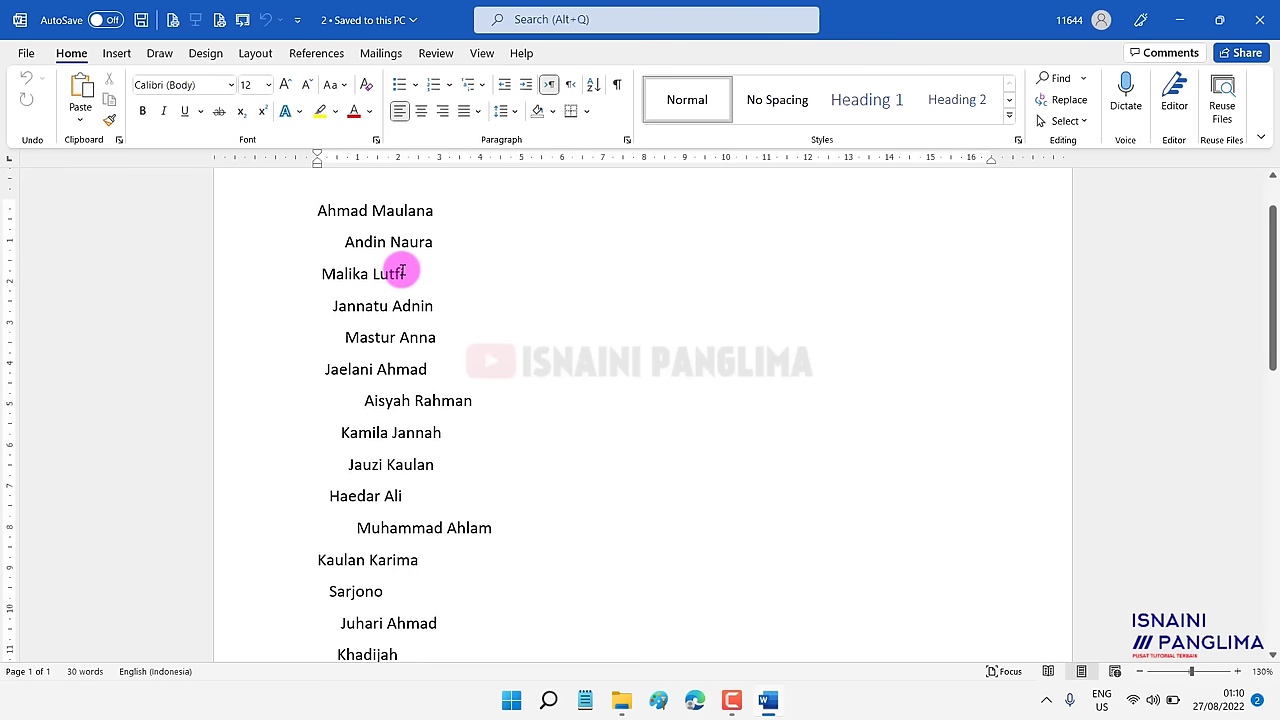
{"action": "left_click", "coordinate": [334, 241]}
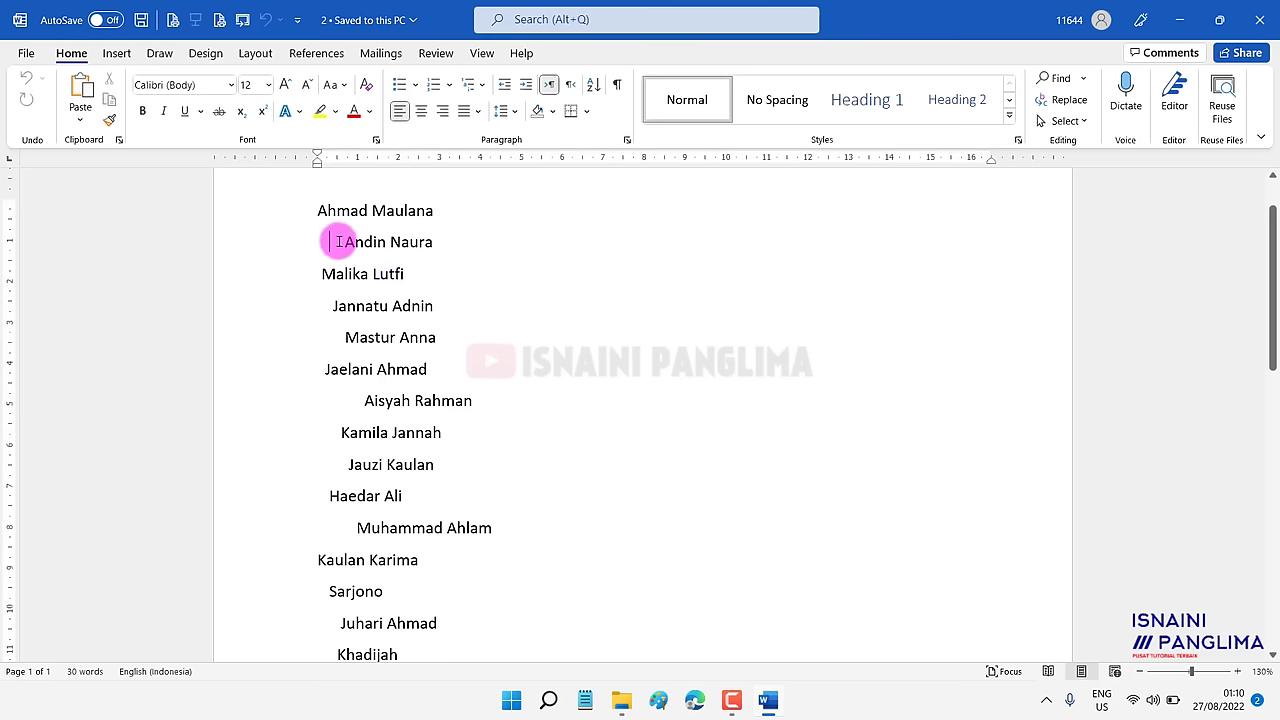
{"action": "left_click", "coordinate": [314, 275]}
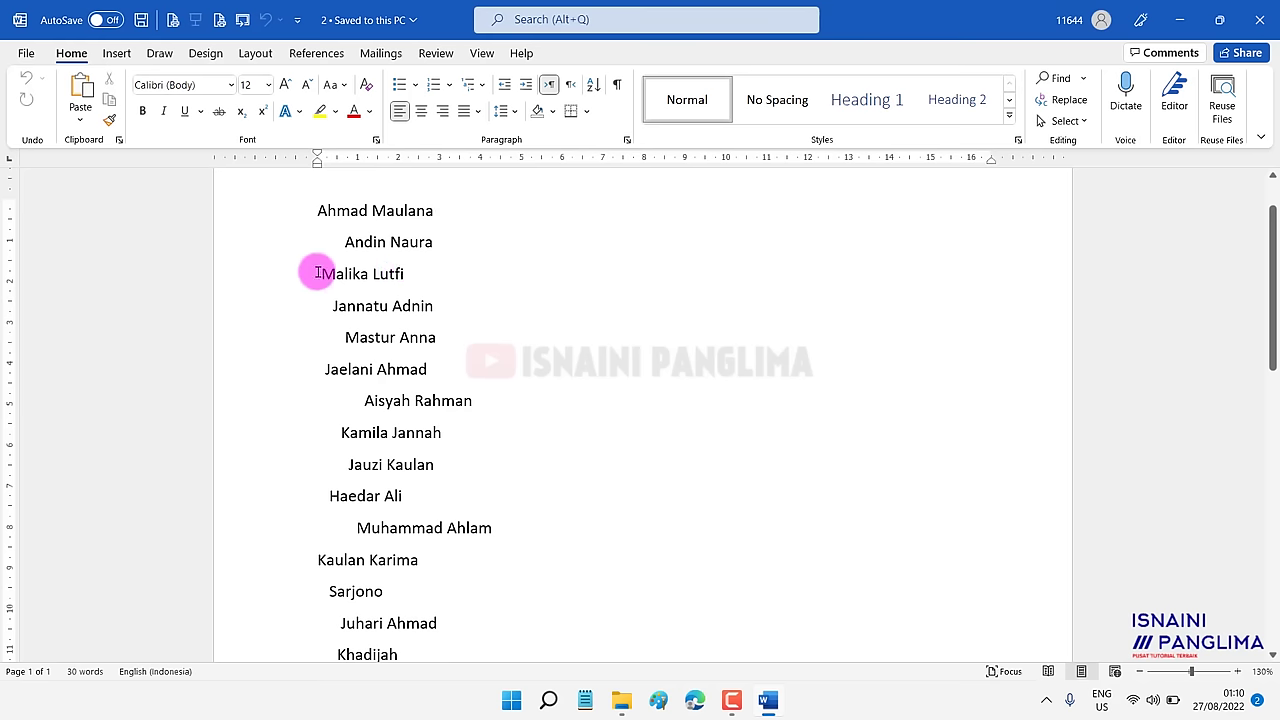
{"action": "left_click", "coordinate": [323, 305]}
{"action": "left_click", "coordinate": [332, 337]}
{"action": "left_click", "coordinate": [322, 370]}
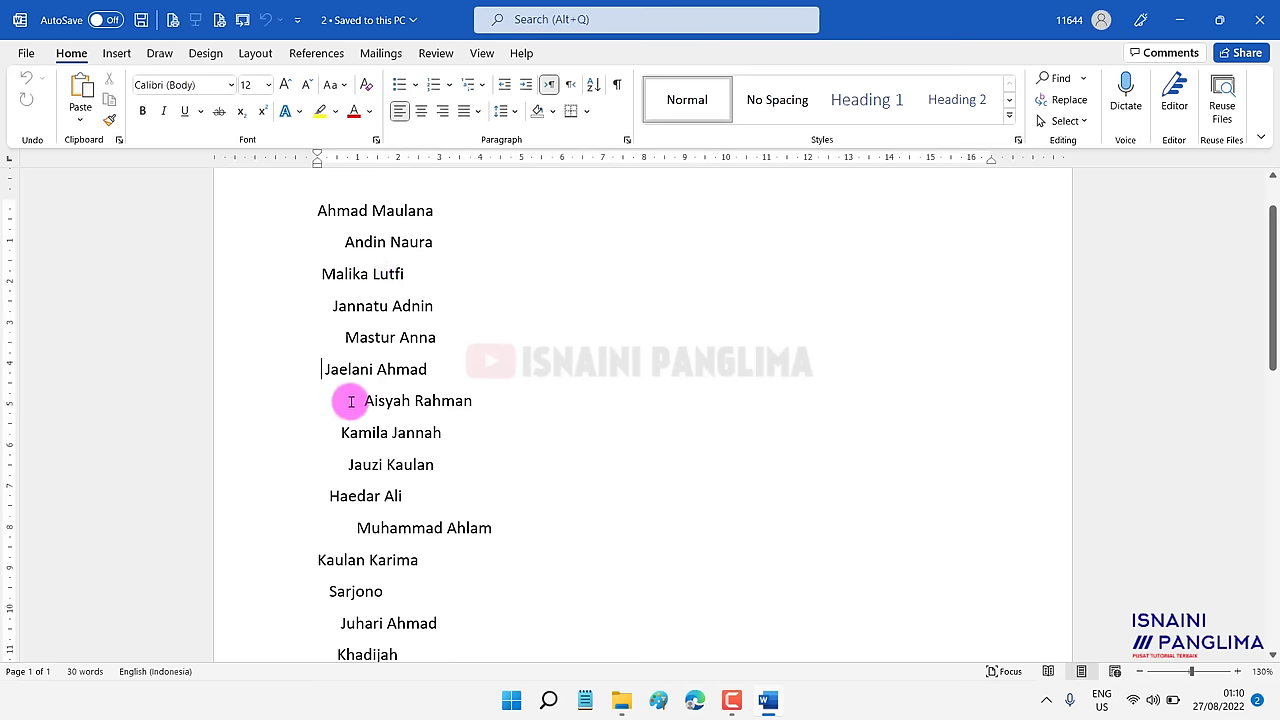
{"action": "left_click", "coordinate": [351, 400]}
{"action": "left_click", "coordinate": [336, 432]}
{"action": "scroll", "coordinate": [418, 508], "scroll_direction": "down", "scroll_amount": 5}
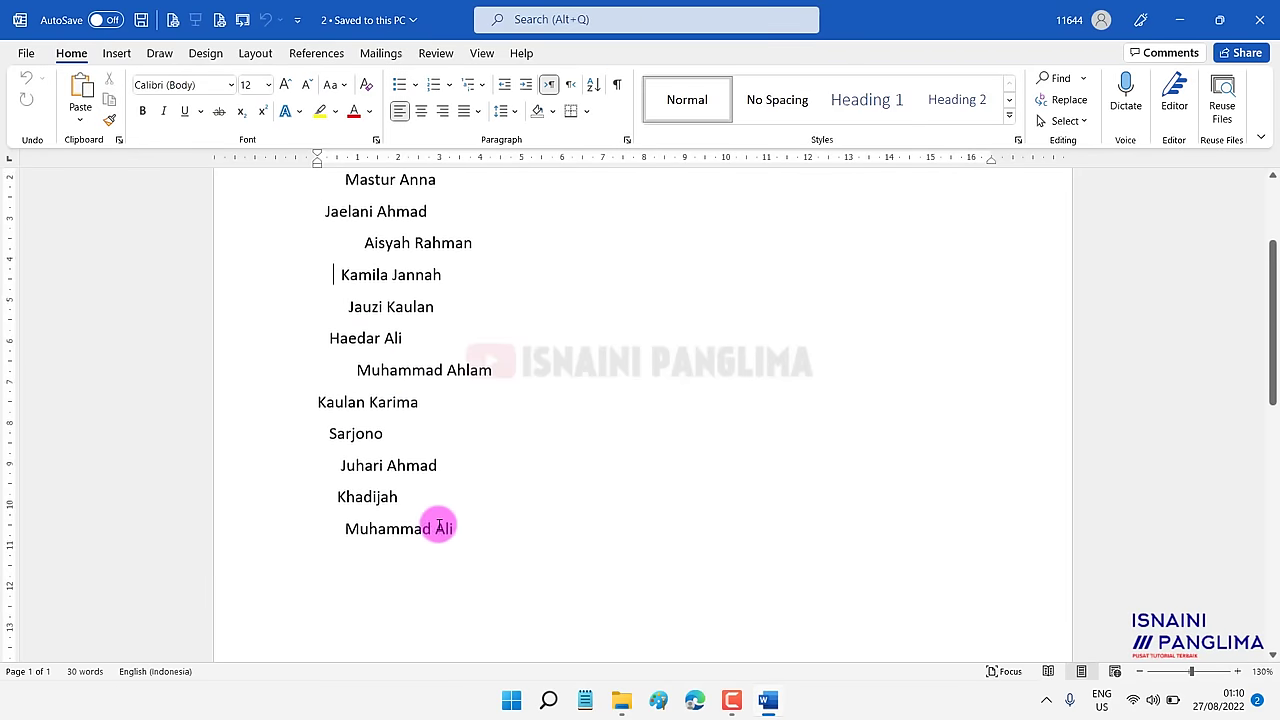
{"action": "scroll", "coordinate": [434, 515], "scroll_direction": "up", "scroll_amount": 5}
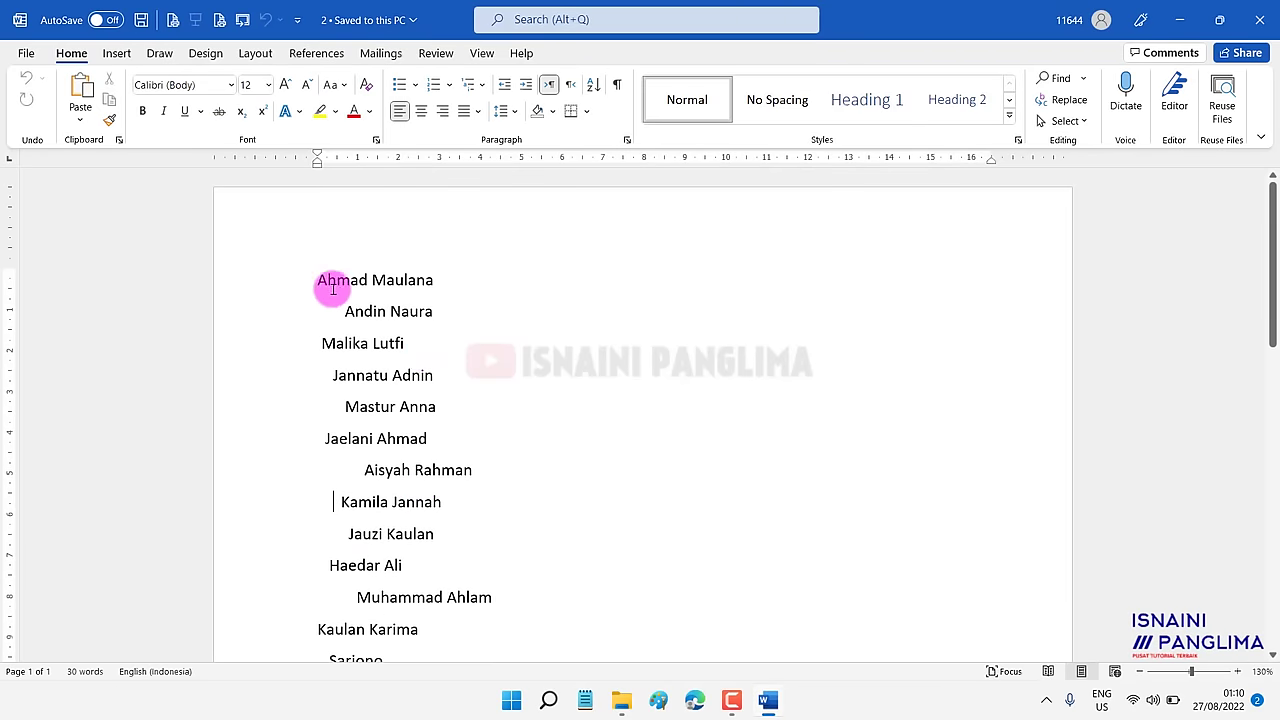
Select the whole name list, then apply and remove Bullets to reset the indents.
{"action": "left_click_drag", "start_coordinate": [316, 280], "coordinate": [417, 622]}
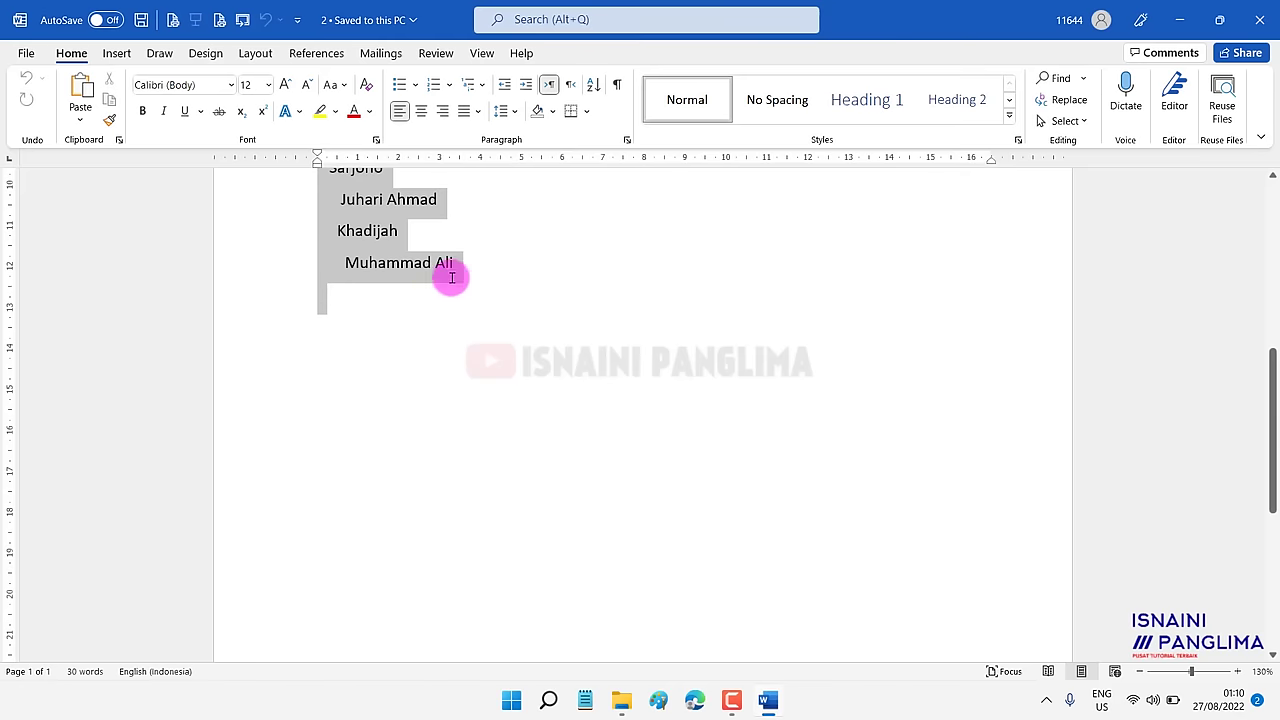
{"action": "scroll", "coordinate": [514, 360], "scroll_direction": "up", "scroll_amount": 5}
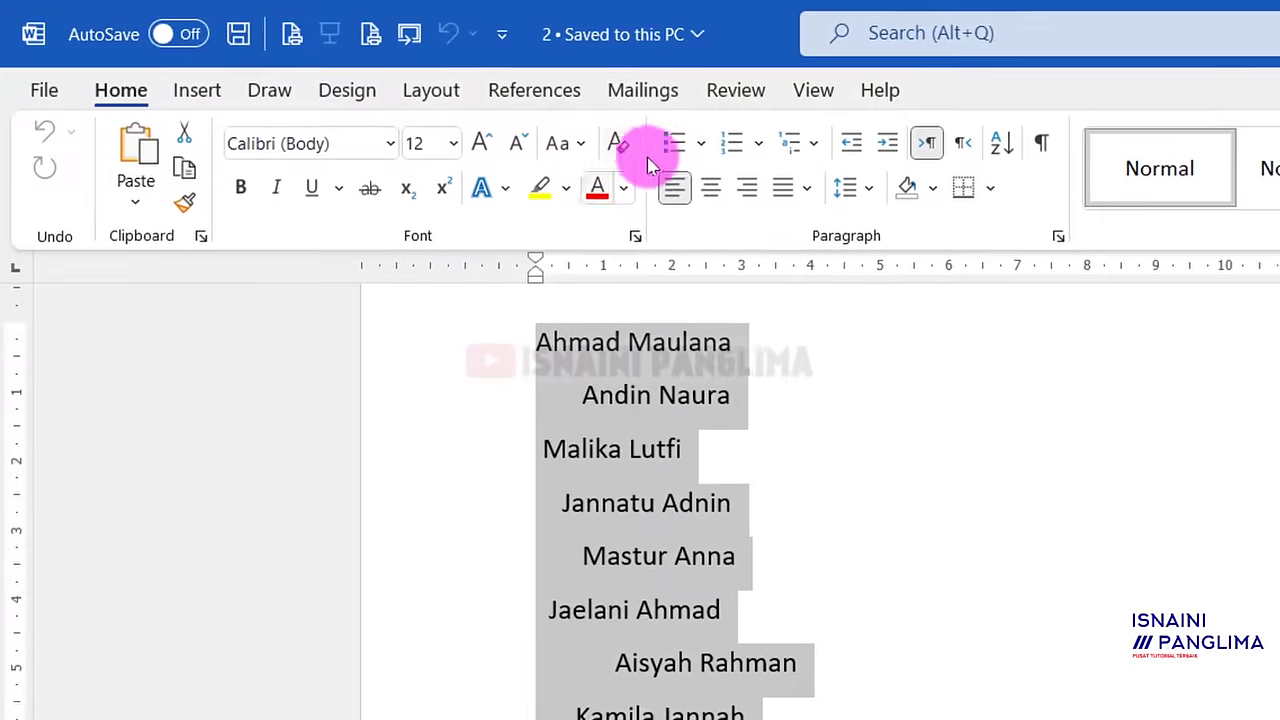
{"action": "left_click", "coordinate": [677, 150]}
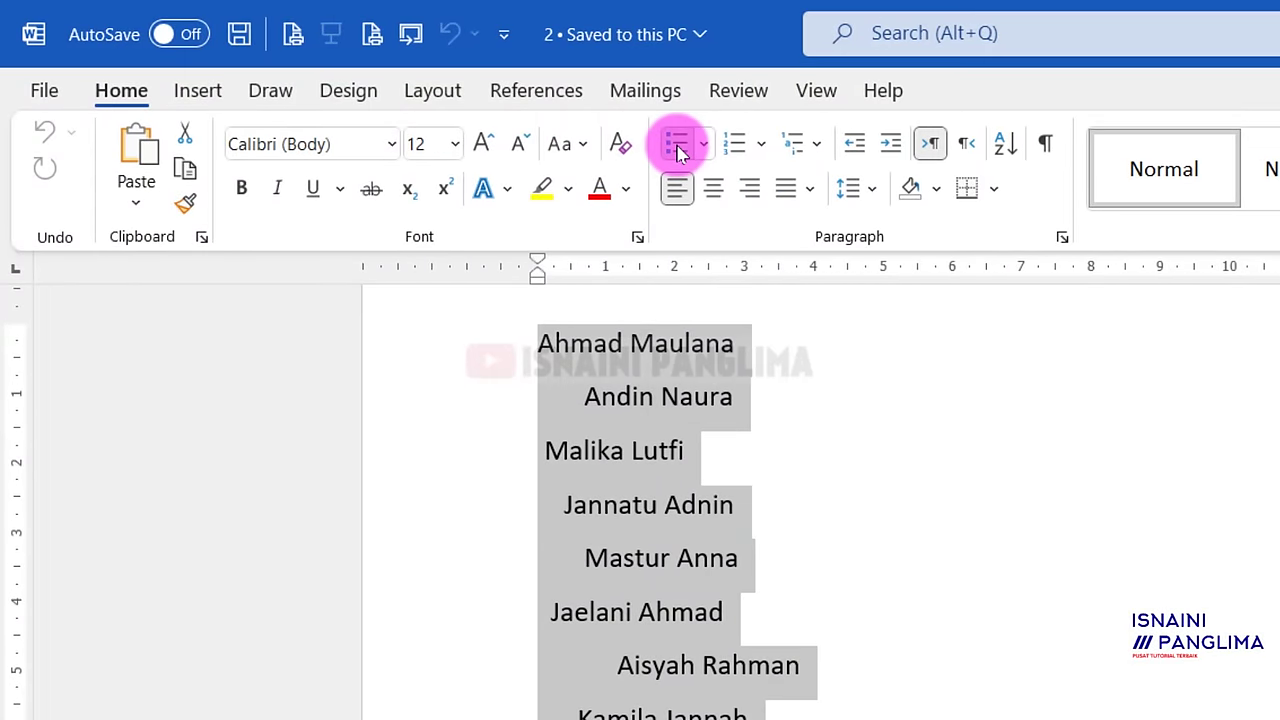
{"action": "left_click", "coordinate": [677, 150]}
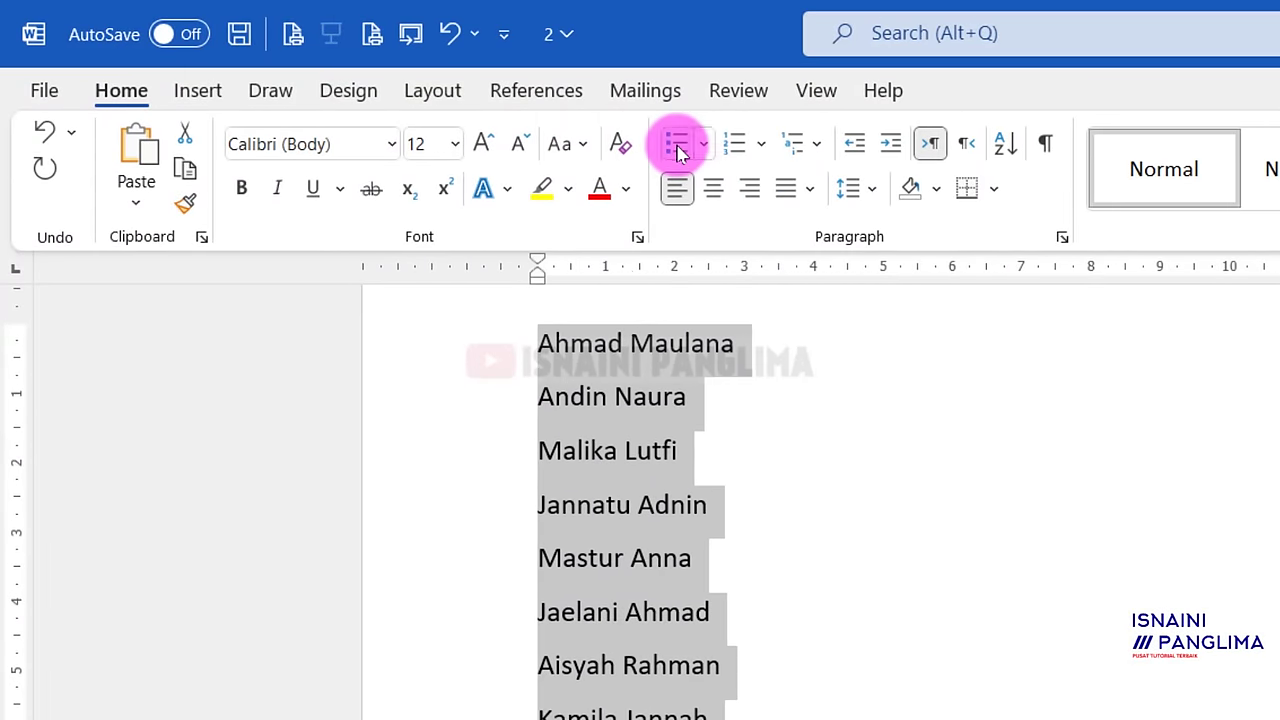
{"action": "left_click", "coordinate": [629, 352]}
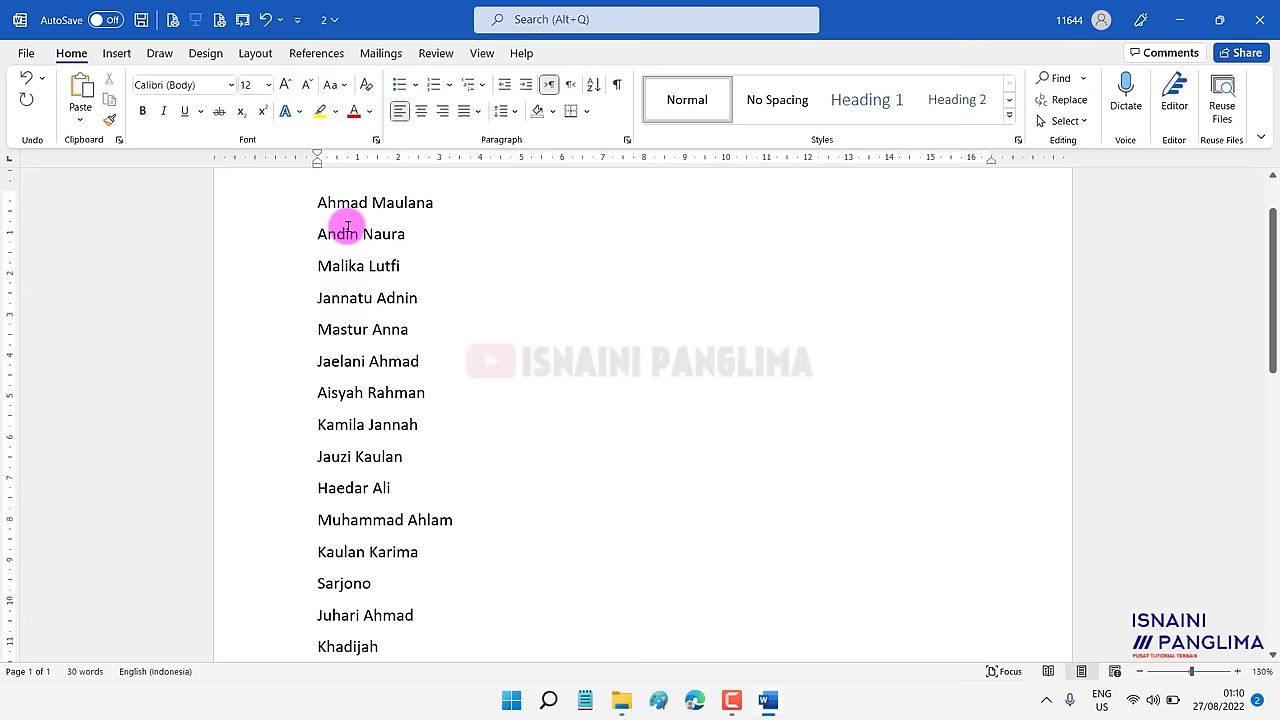
{"action": "scroll", "coordinate": [340, 240], "scroll_direction": "up", "scroll_amount": 2}
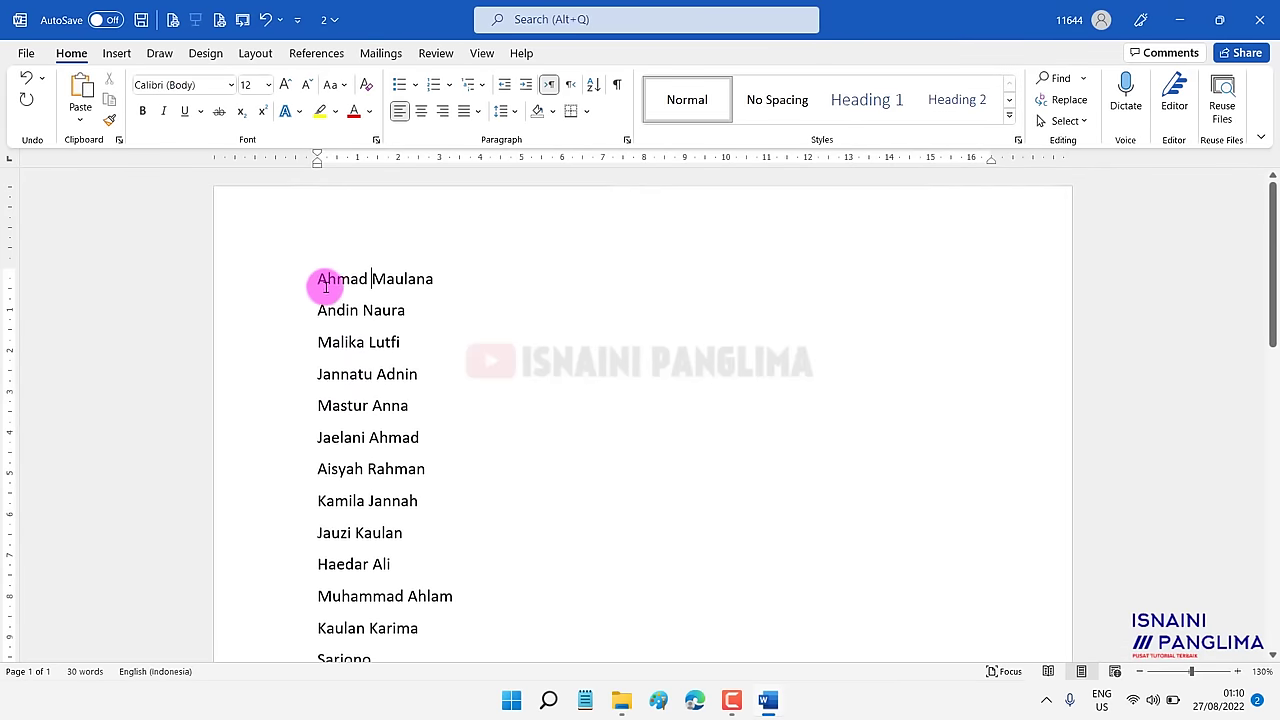
{"action": "left_click", "coordinate": [300, 278]}
{"action": "left_click", "coordinate": [318, 313]}
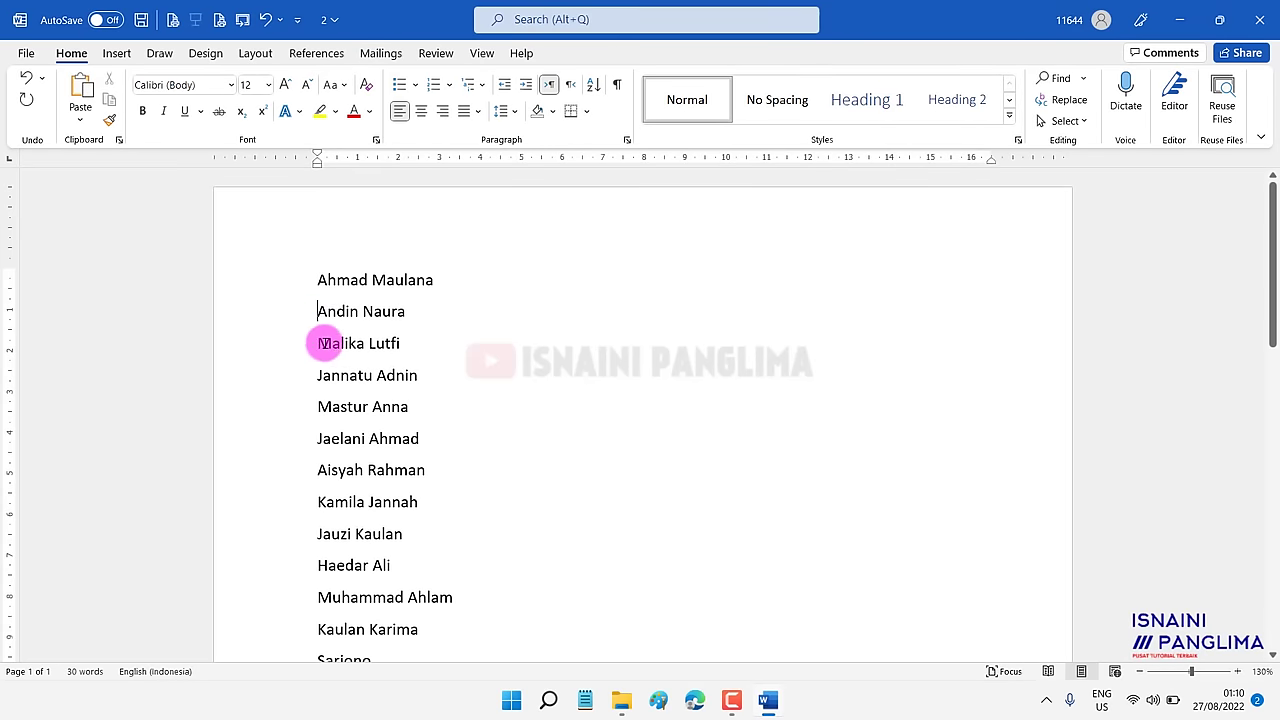
{"action": "left_click", "coordinate": [310, 343]}
{"action": "left_click", "coordinate": [310, 375]}
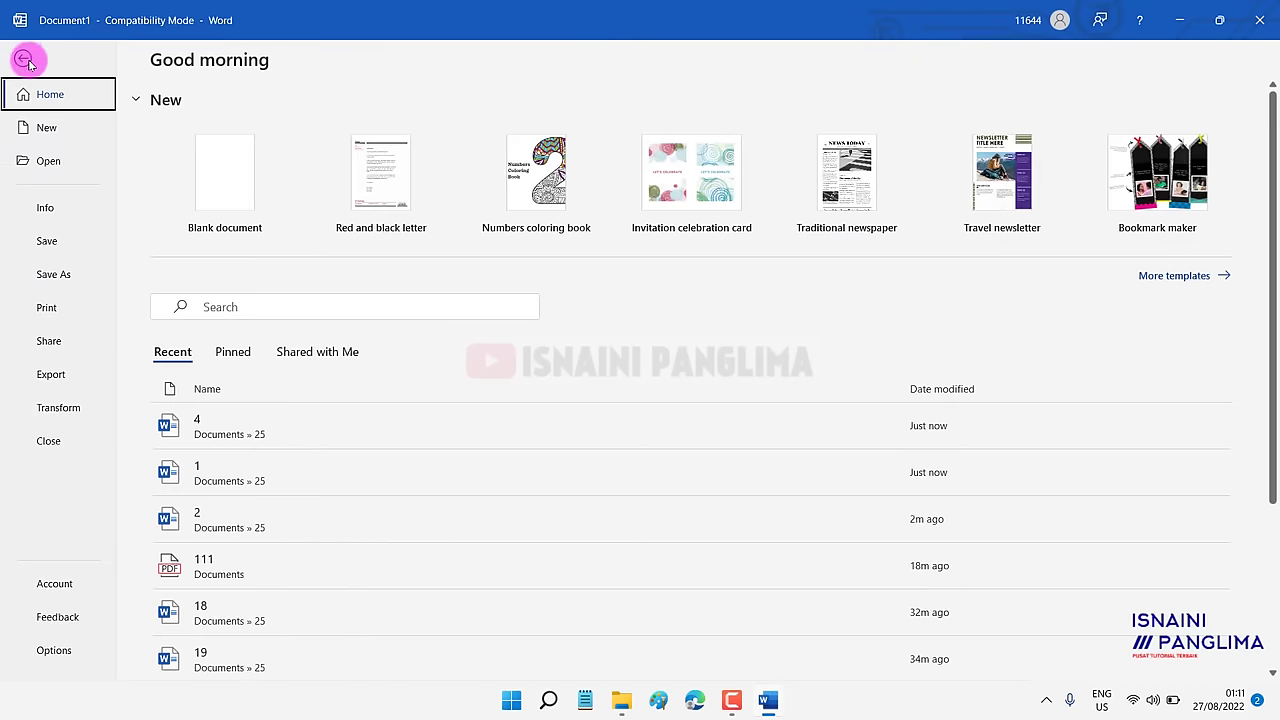
Set the Office Theme to Black on the Account page and return to the blank document.
{"action": "left_click", "coordinate": [72, 584]}
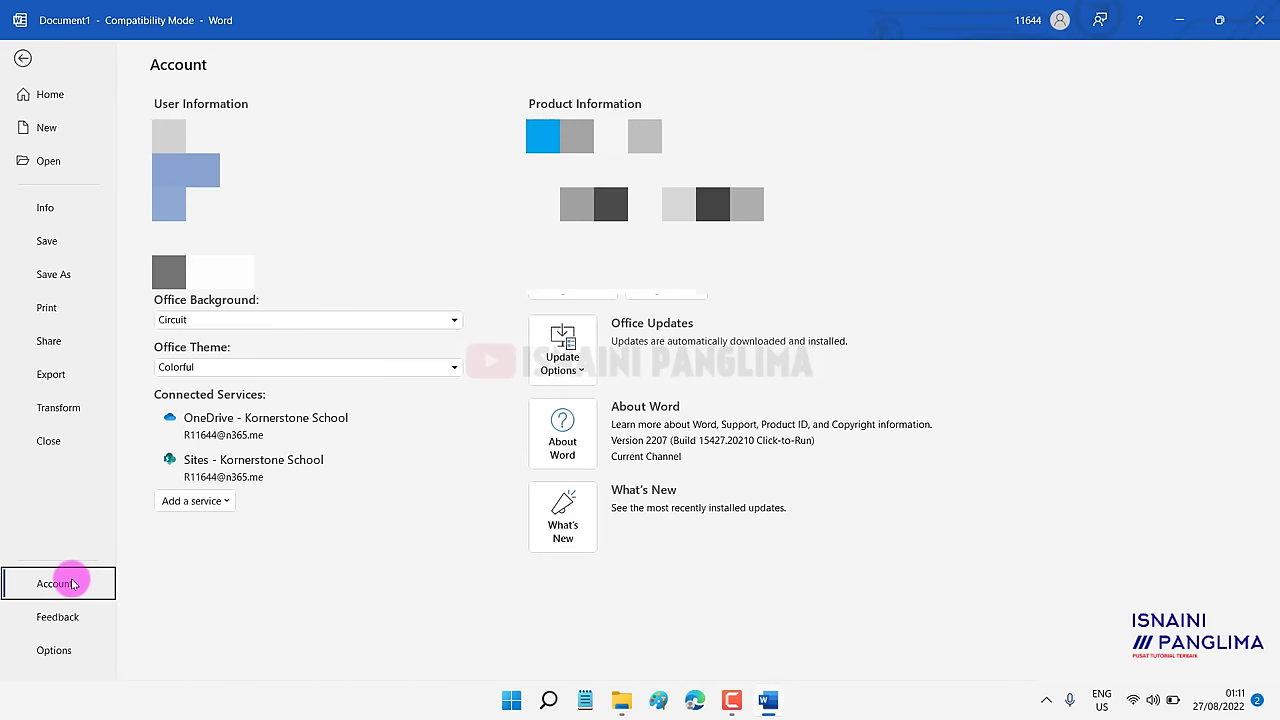
{"action": "left_click", "coordinate": [183, 368]}
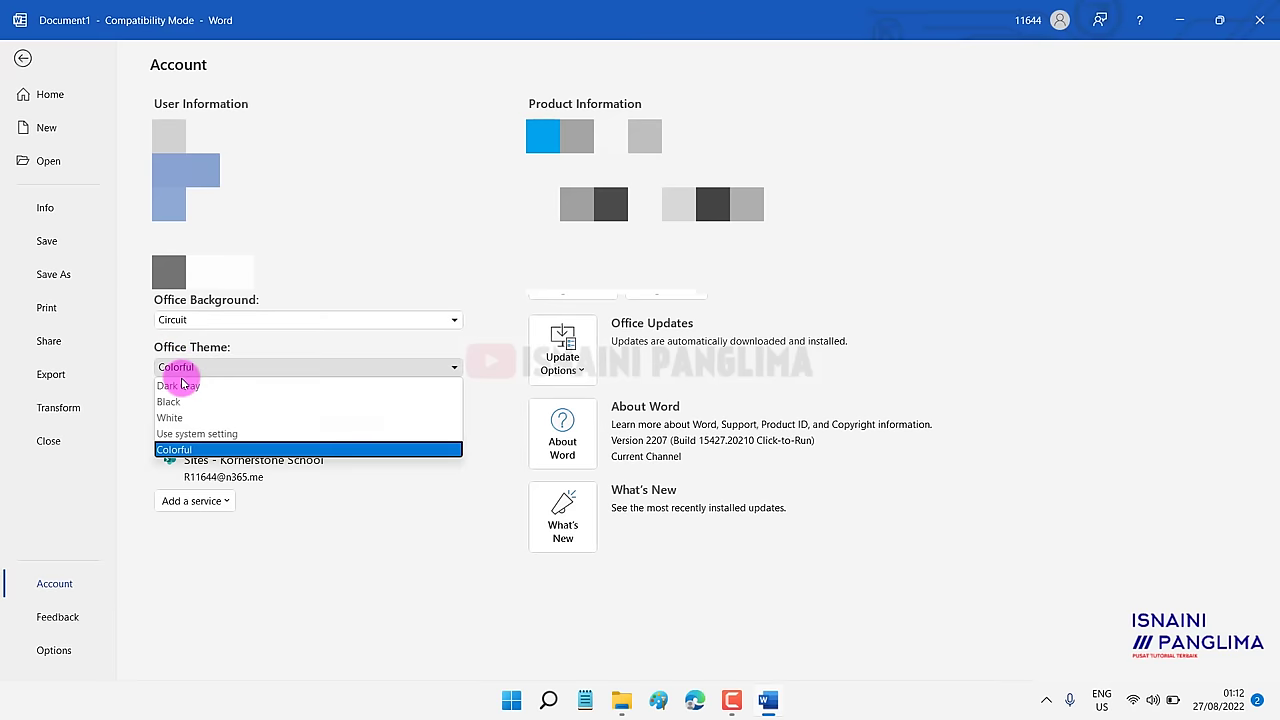
{"action": "left_click", "coordinate": [178, 401]}
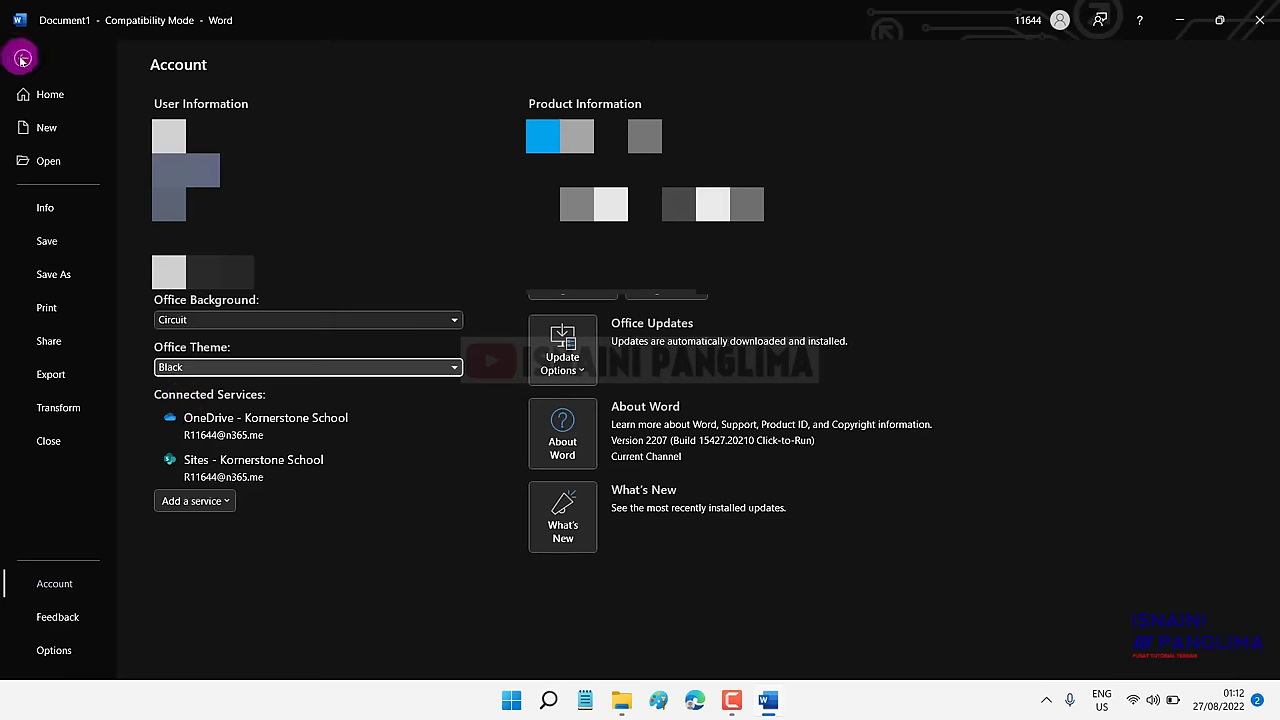
{"action": "left_click", "coordinate": [22, 59]}
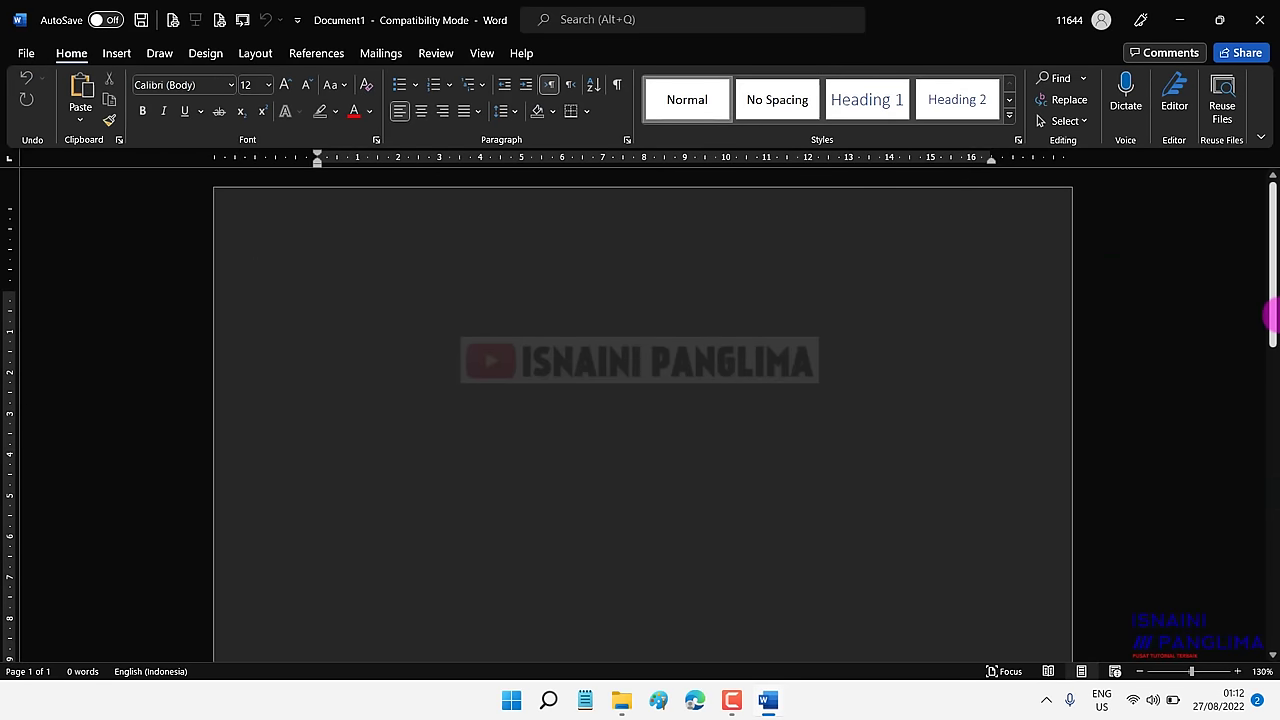
Toggle the page between white and dark while keeping the Black interface theme.
{"action": "scroll", "coordinate": [1234, 371], "scroll_direction": "down", "scroll_amount": 1}
{"action": "scroll", "coordinate": [1234, 371], "scroll_direction": "up", "scroll_amount": 1}
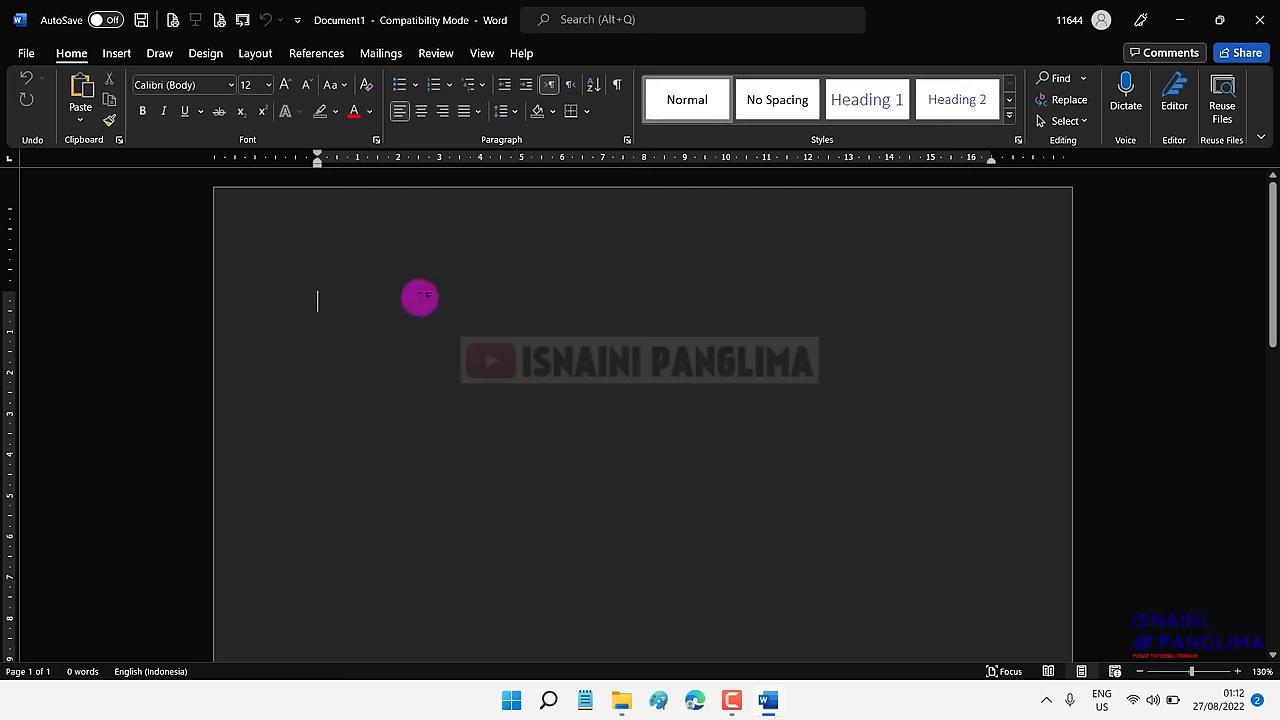
{"action": "left_click", "coordinate": [489, 57]}
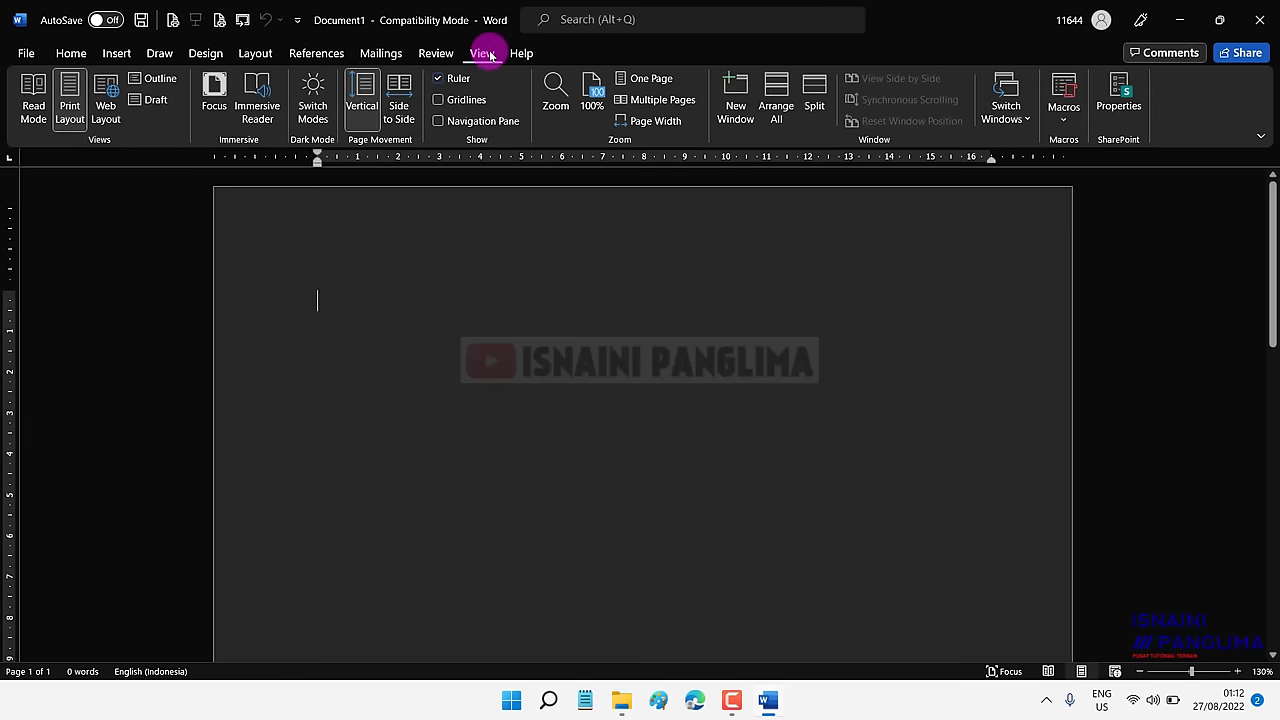
{"action": "left_click", "coordinate": [313, 94]}
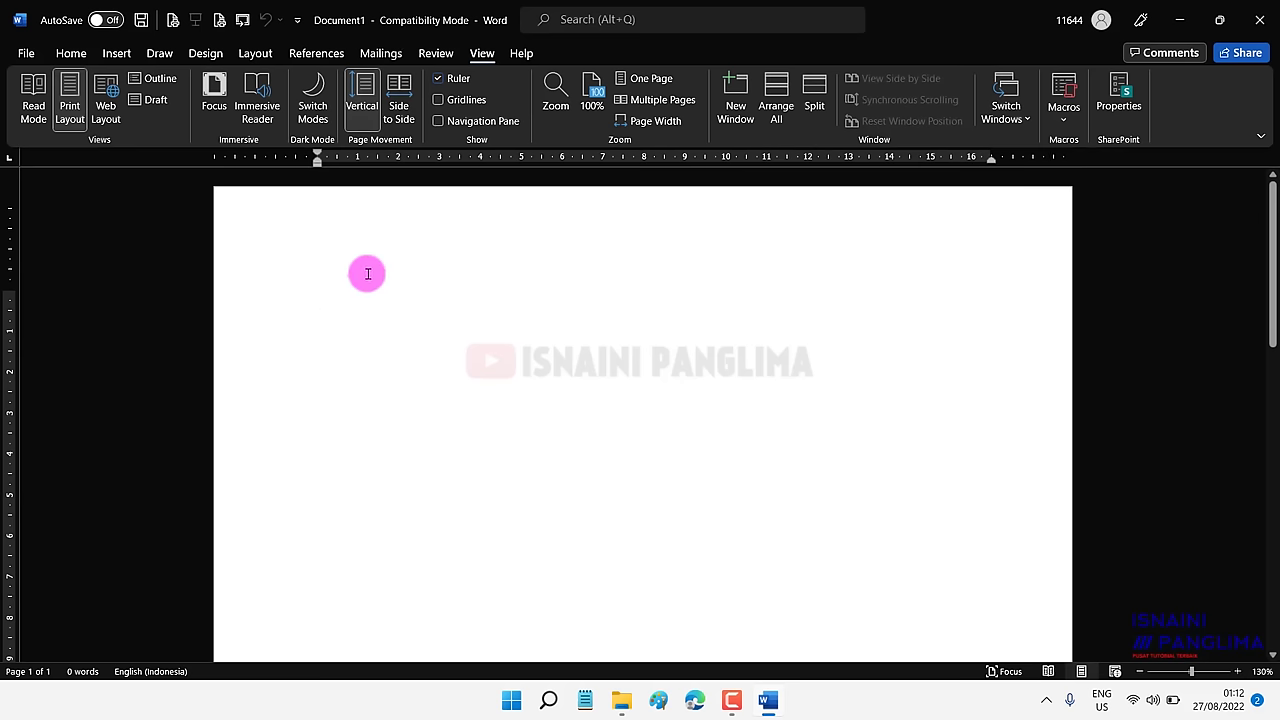
{"action": "left_click", "coordinate": [310, 98]}
{"action": "type", "text": "=rand()"}
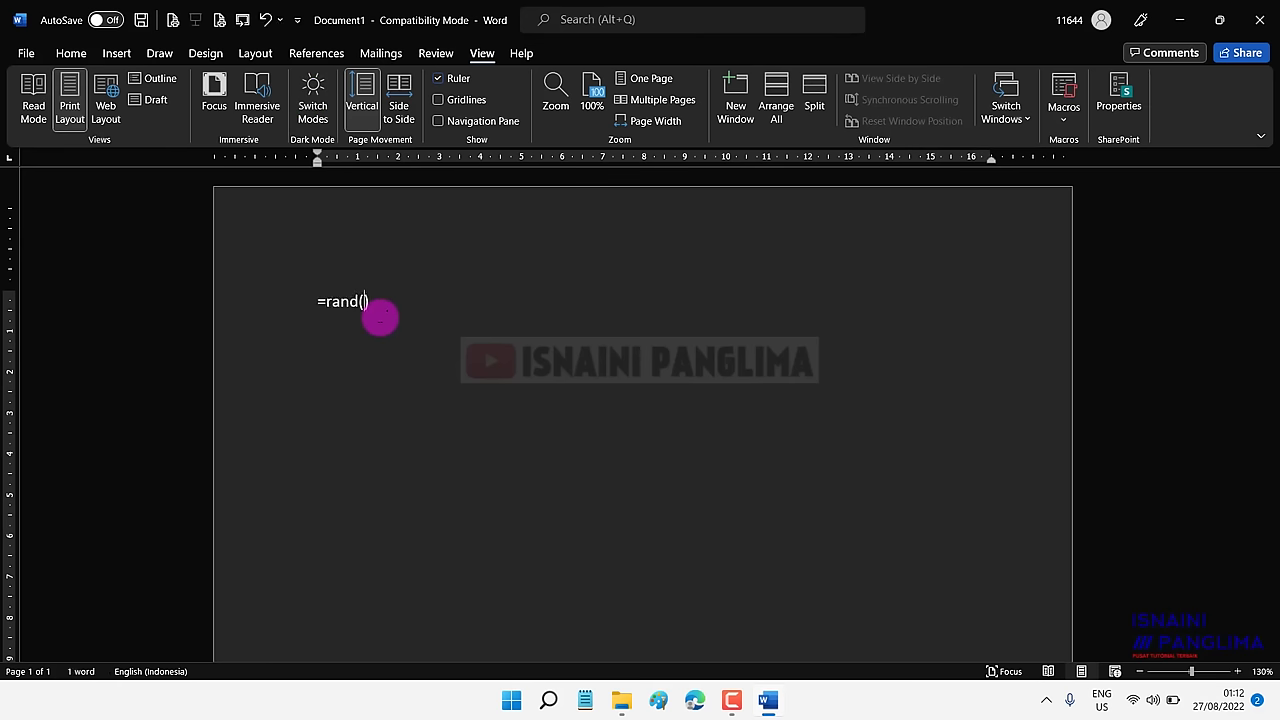
Expand the formula into five paragraphs of sample text and preview it on the Print page.
{"action": "key", "text": "Return"}
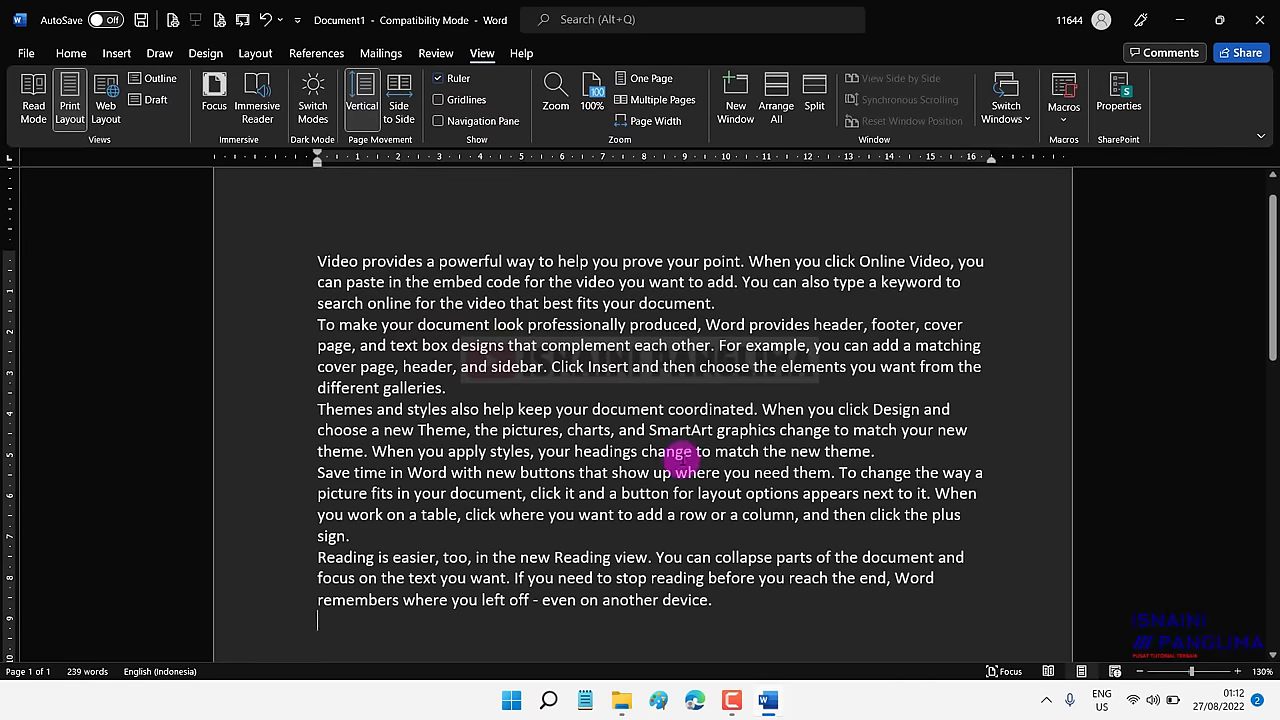
{"action": "scroll", "coordinate": [693, 468], "scroll_direction": "up", "scroll_amount": 2}
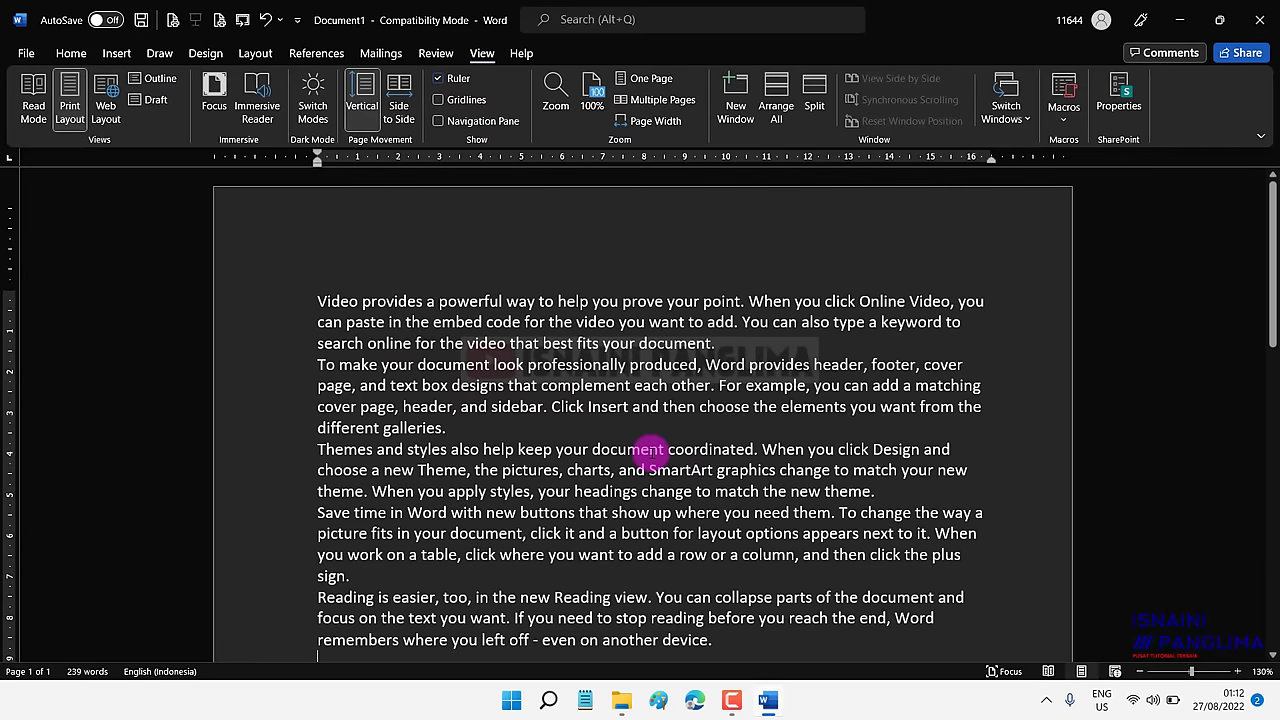
{"action": "key", "text": "ctrl+F2"}
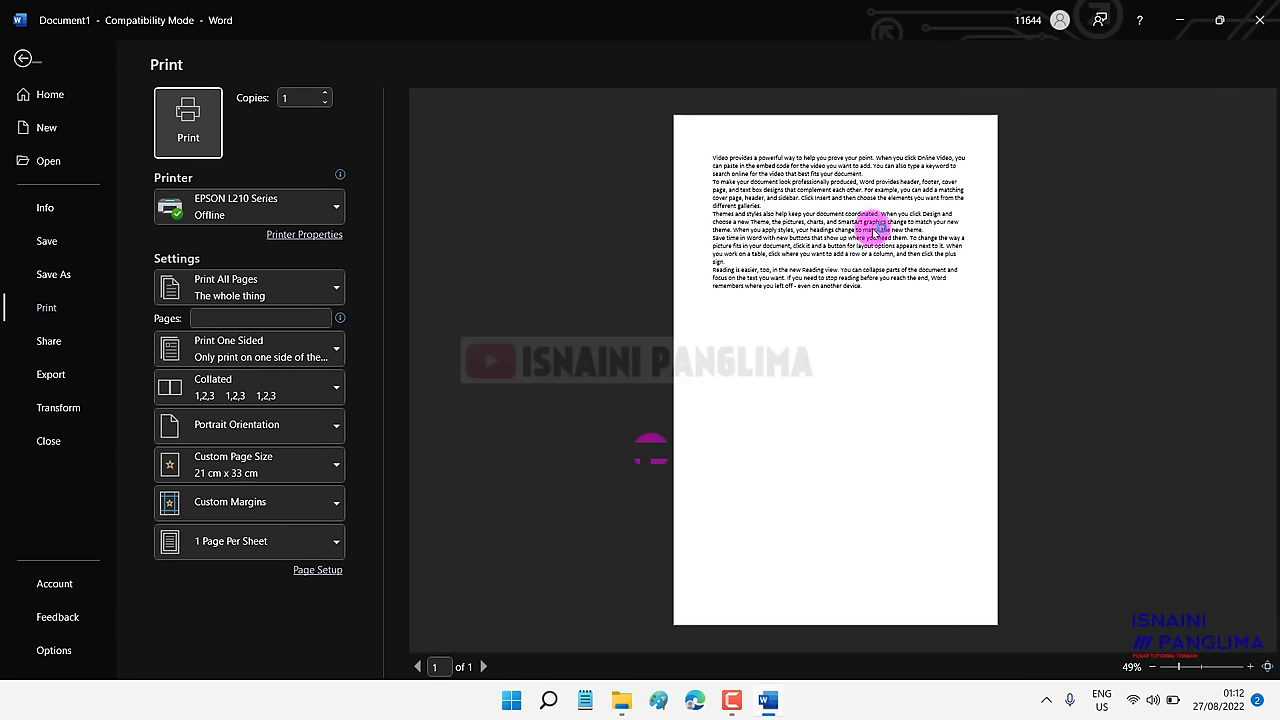
Leave the Print page, then view a full-page Print Preview at 100% and close it.
{"action": "left_click", "coordinate": [27, 61]}
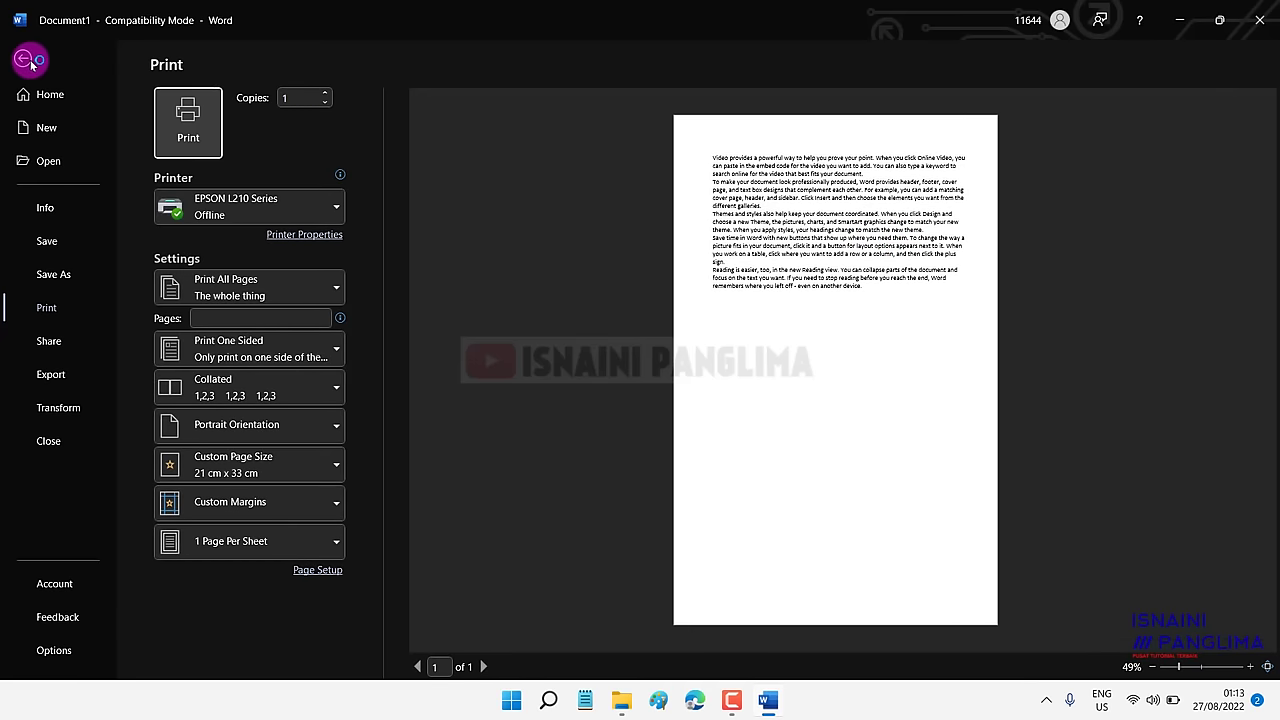
{"action": "left_click", "coordinate": [219, 20]}
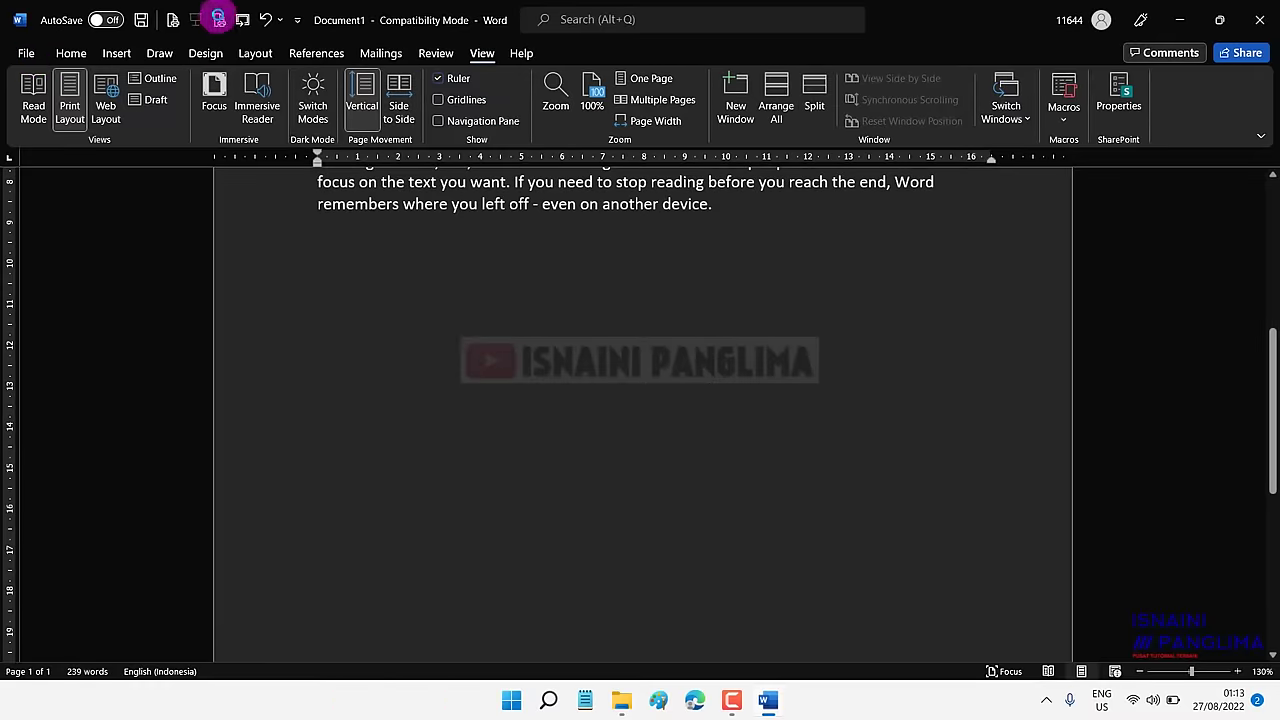
{"action": "left_click", "coordinate": [600, 224]}
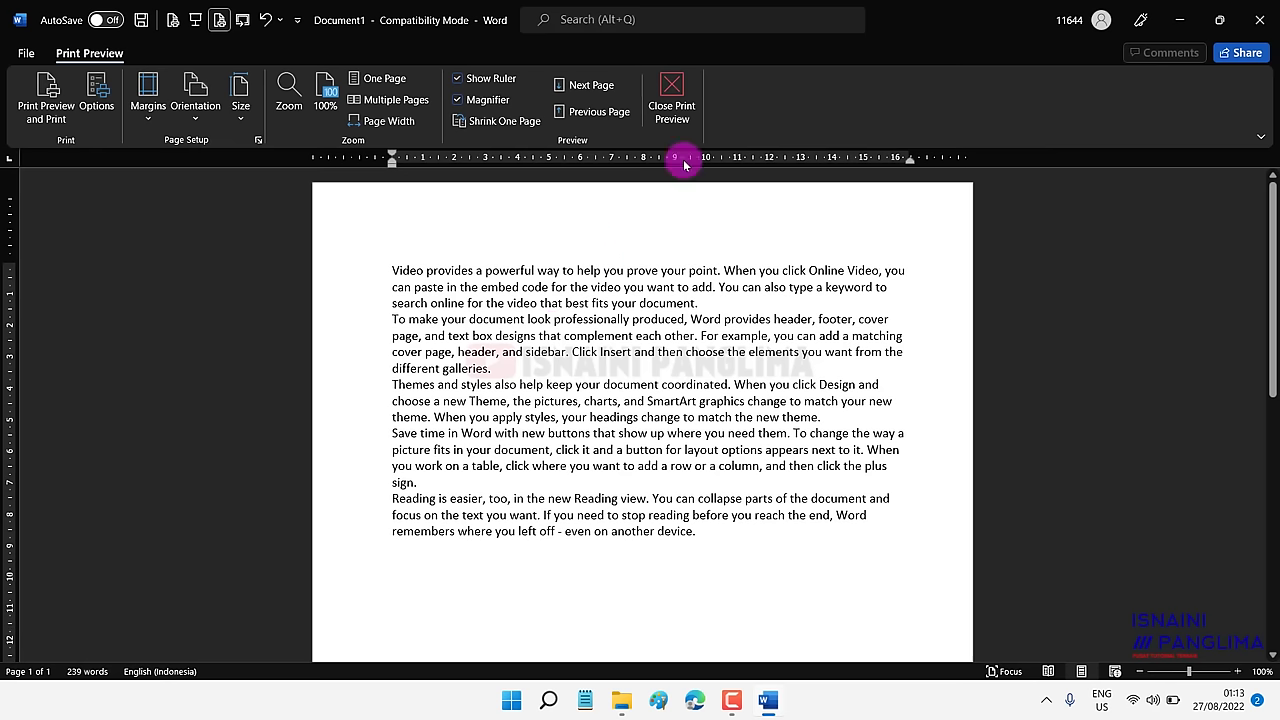
{"action": "left_click", "coordinate": [672, 100]}
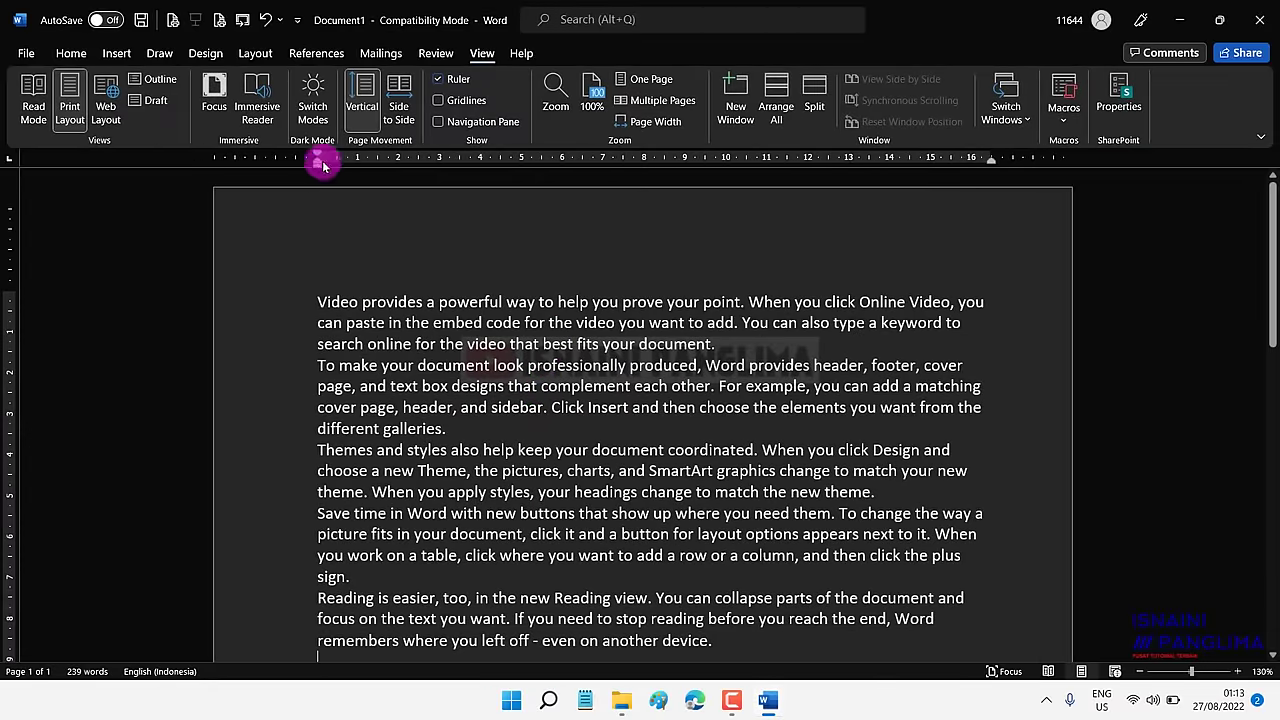
Switch the page from dark to white and back again with Switch Modes.
{"action": "left_click", "coordinate": [314, 101]}
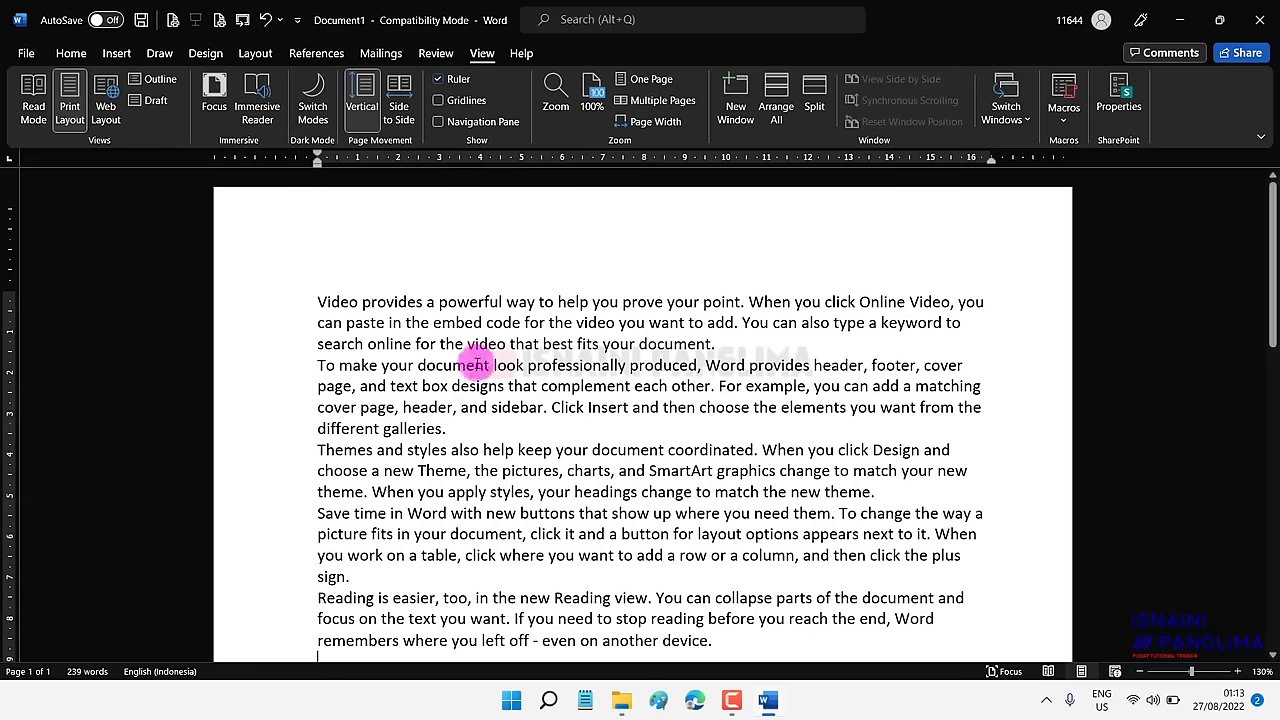
{"action": "scroll", "coordinate": [618, 460], "scroll_direction": "down", "scroll_amount": 7}
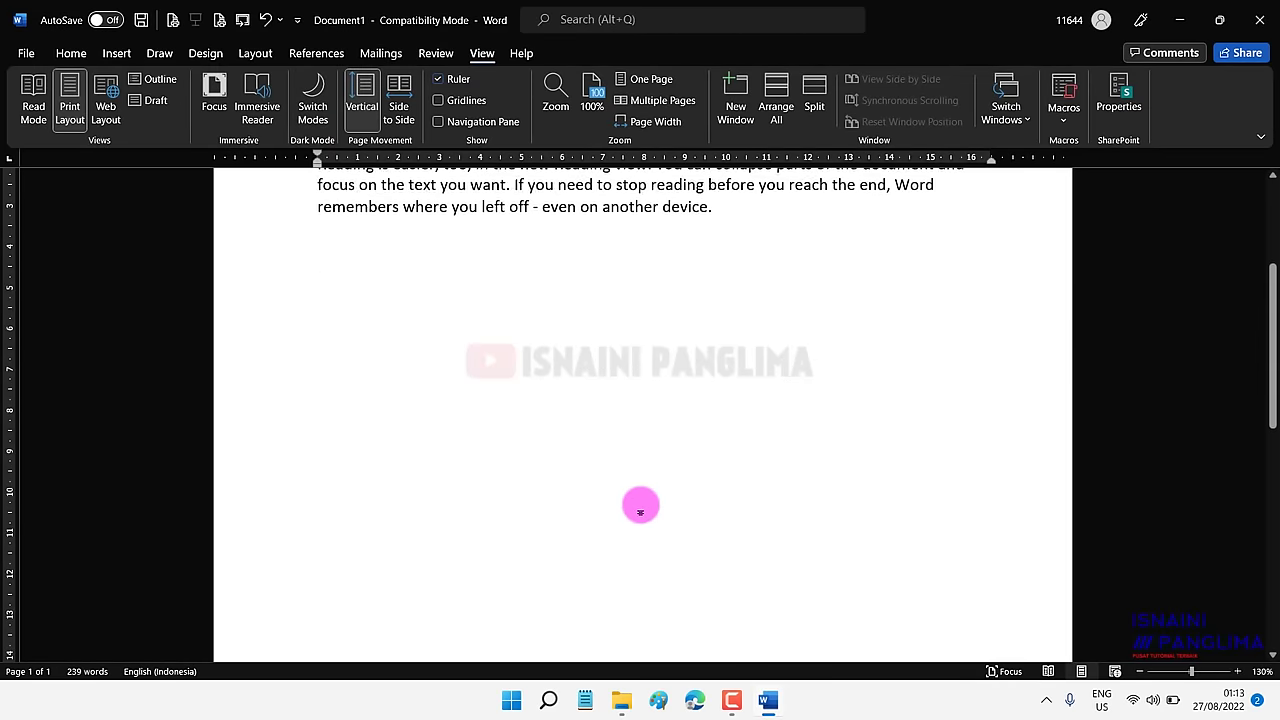
{"action": "scroll", "coordinate": [637, 502], "scroll_direction": "up", "scroll_amount": 4}
{"action": "scroll", "coordinate": [637, 502], "scroll_direction": "up", "scroll_amount": 3}
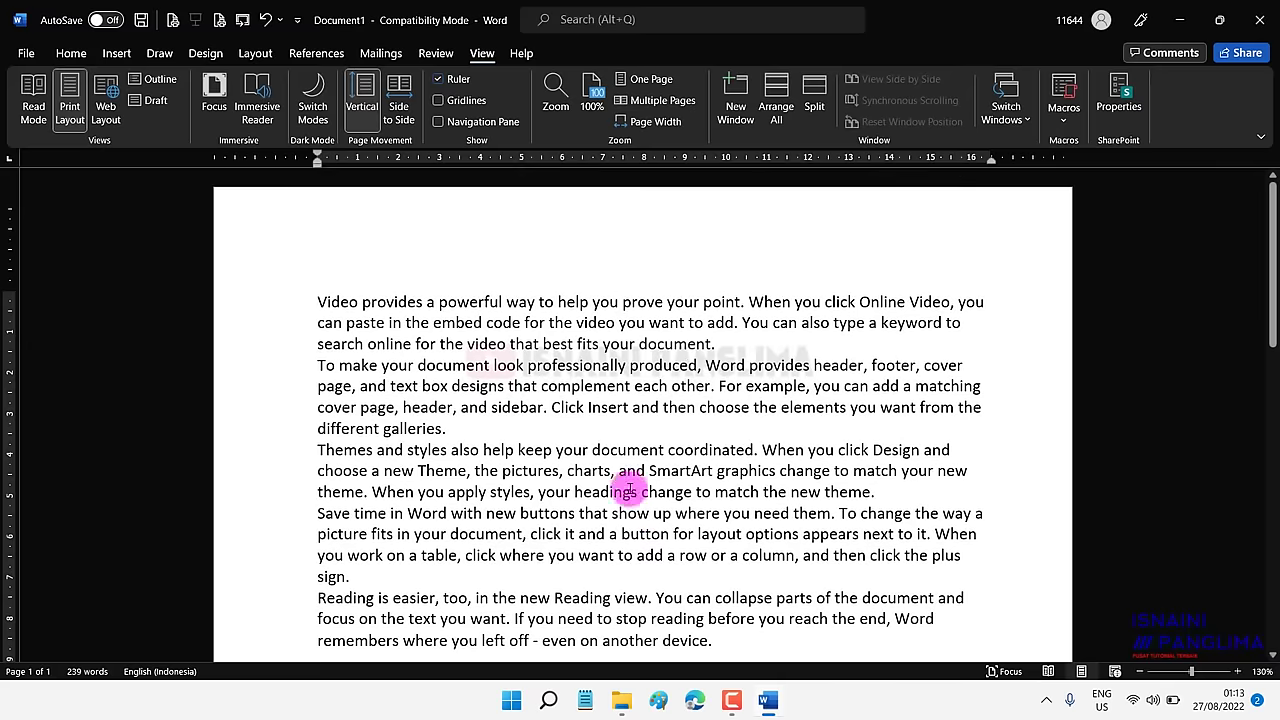
{"action": "left_click", "coordinate": [314, 106]}
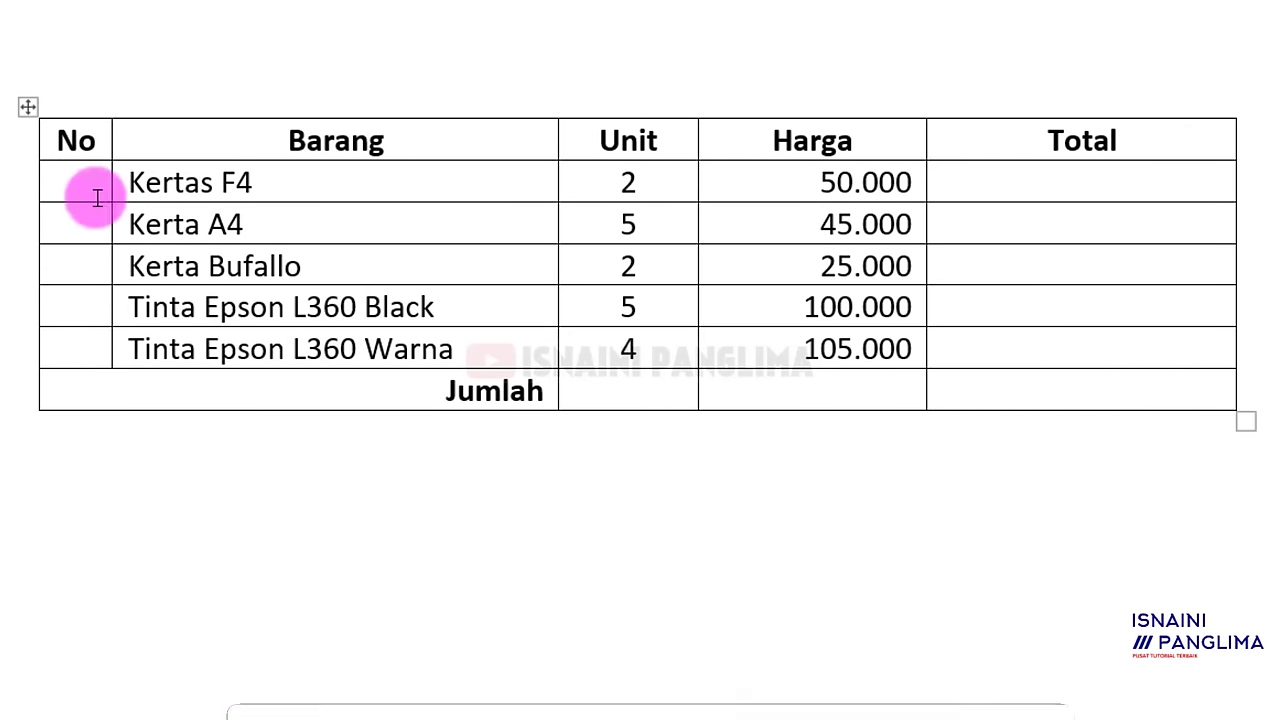
Number the No cells 1 to 5 and place the caret in the first Total cell.
{"action": "left_click", "coordinate": [97, 197]}
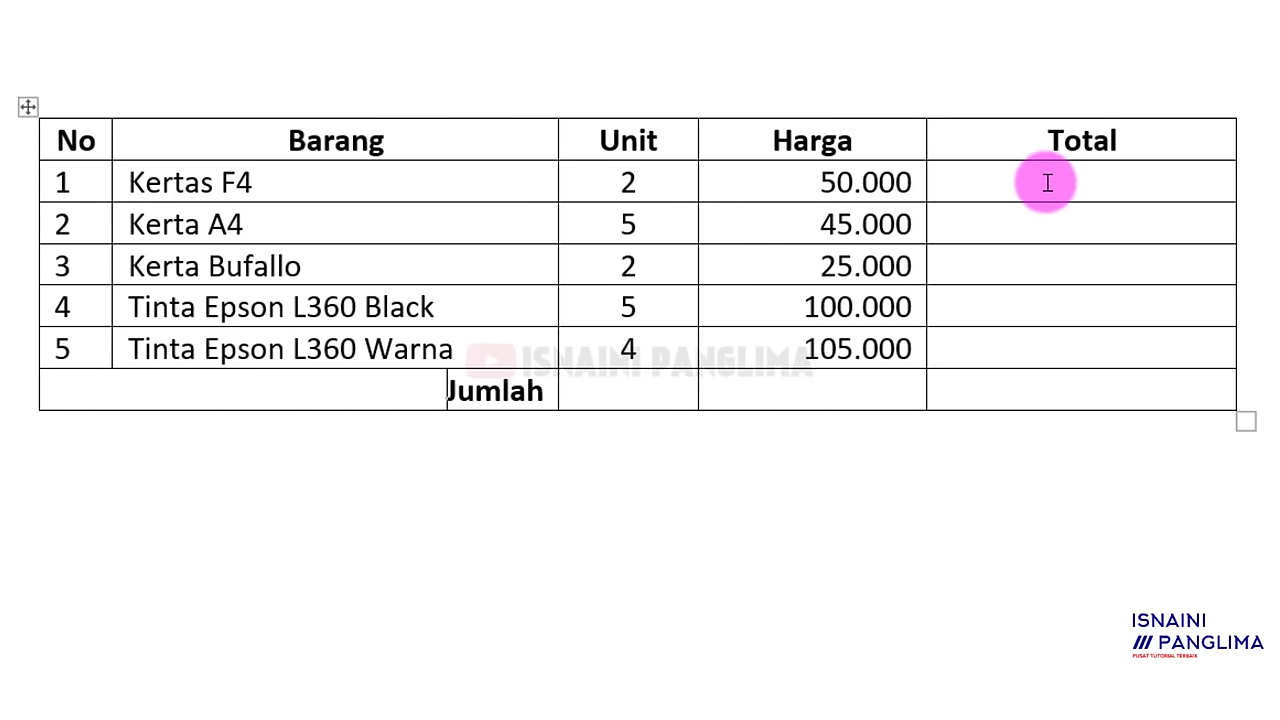
{"action": "left_click", "coordinate": [1093, 228]}
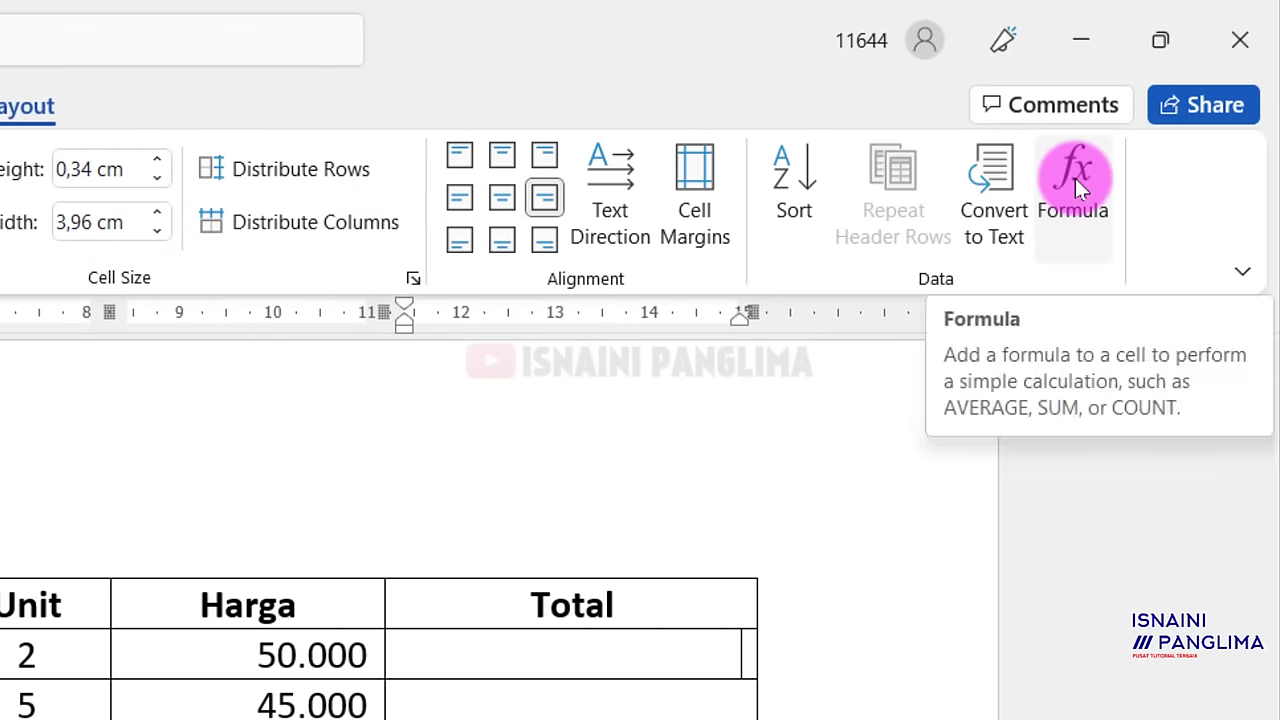
Replace the suggested =SUM(LEFT) with =PRODUCT(LEFT) in the first Total cell's Formula dialog.
{"action": "left_click", "coordinate": [1075, 178]}
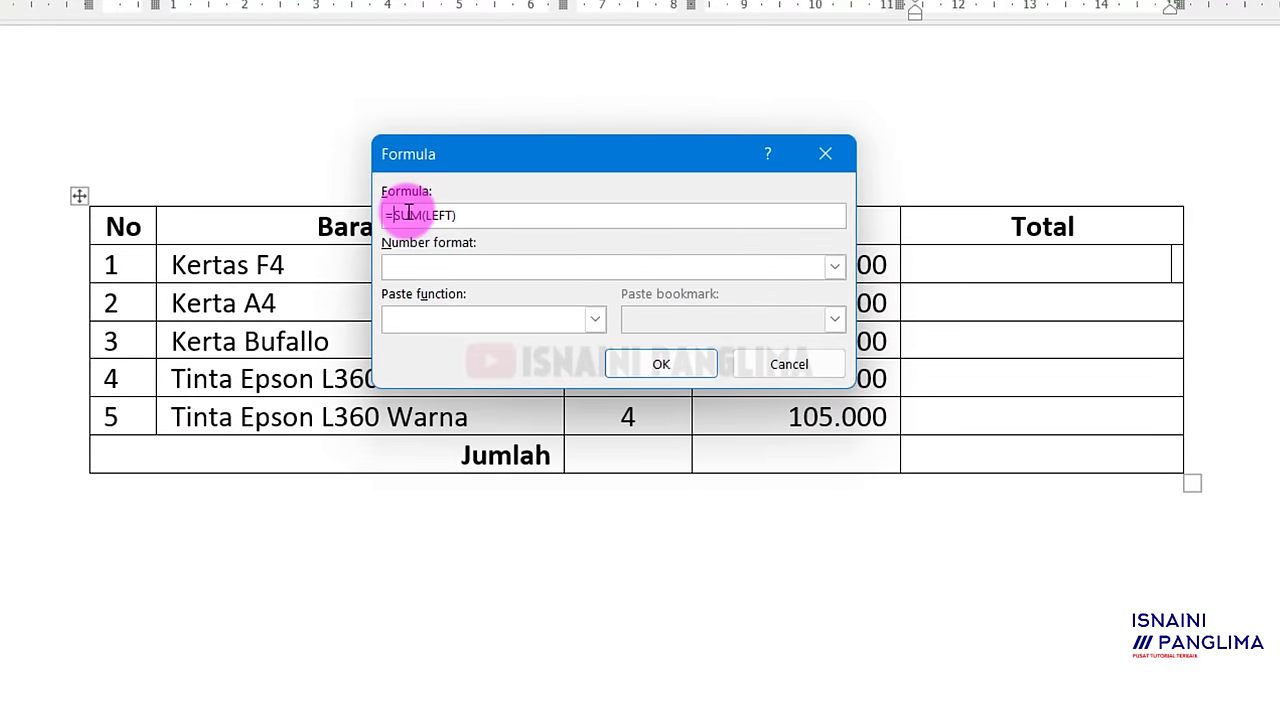
{"action": "left_click_drag", "start_coordinate": [397, 214], "coordinate": [508, 206]}
{"action": "key", "text": "BackSpace"}
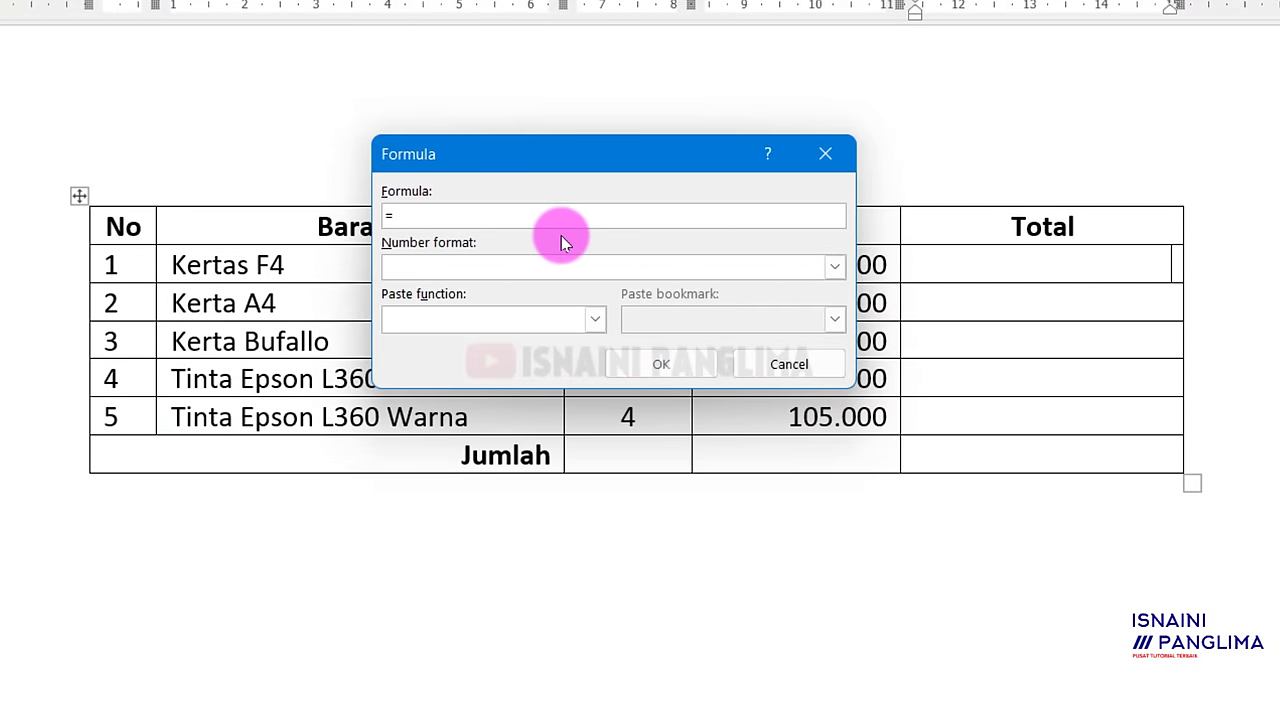
{"action": "left_click", "coordinate": [595, 320]}
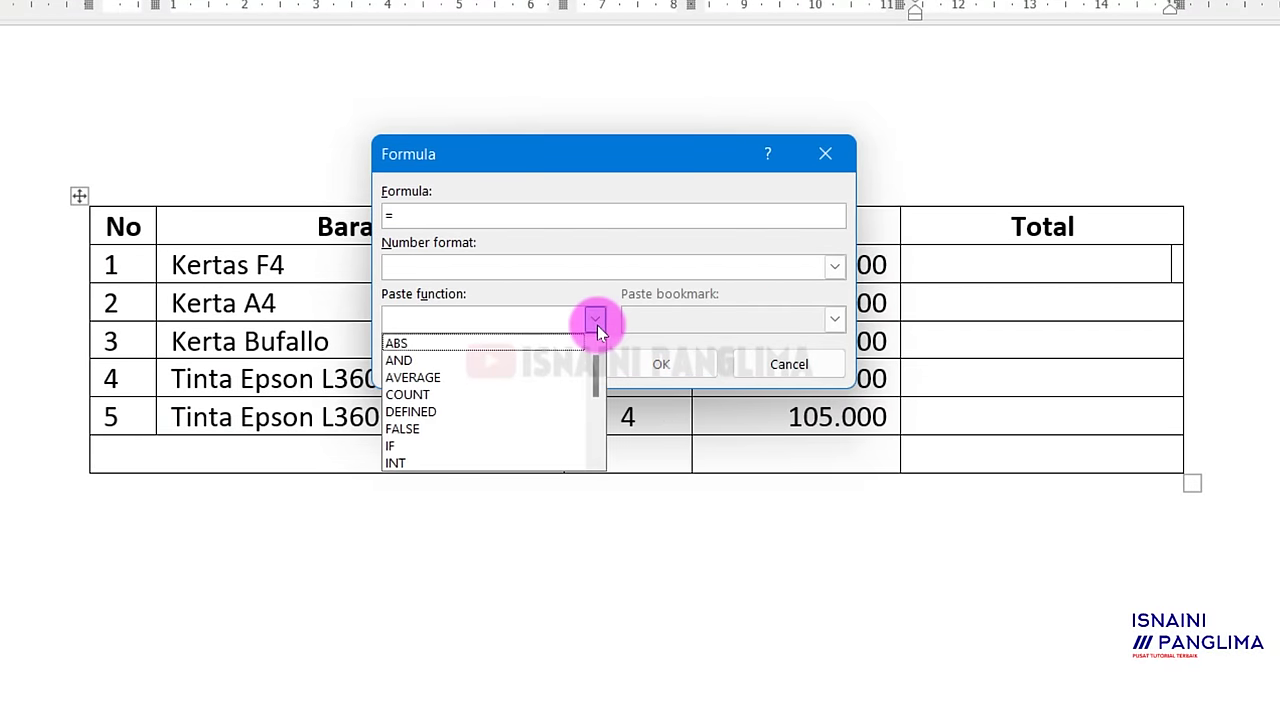
{"action": "scroll", "coordinate": [510, 420], "scroll_direction": "down", "scroll_amount": 1}
{"action": "scroll", "coordinate": [505, 422], "scroll_direction": "down", "scroll_amount": 2}
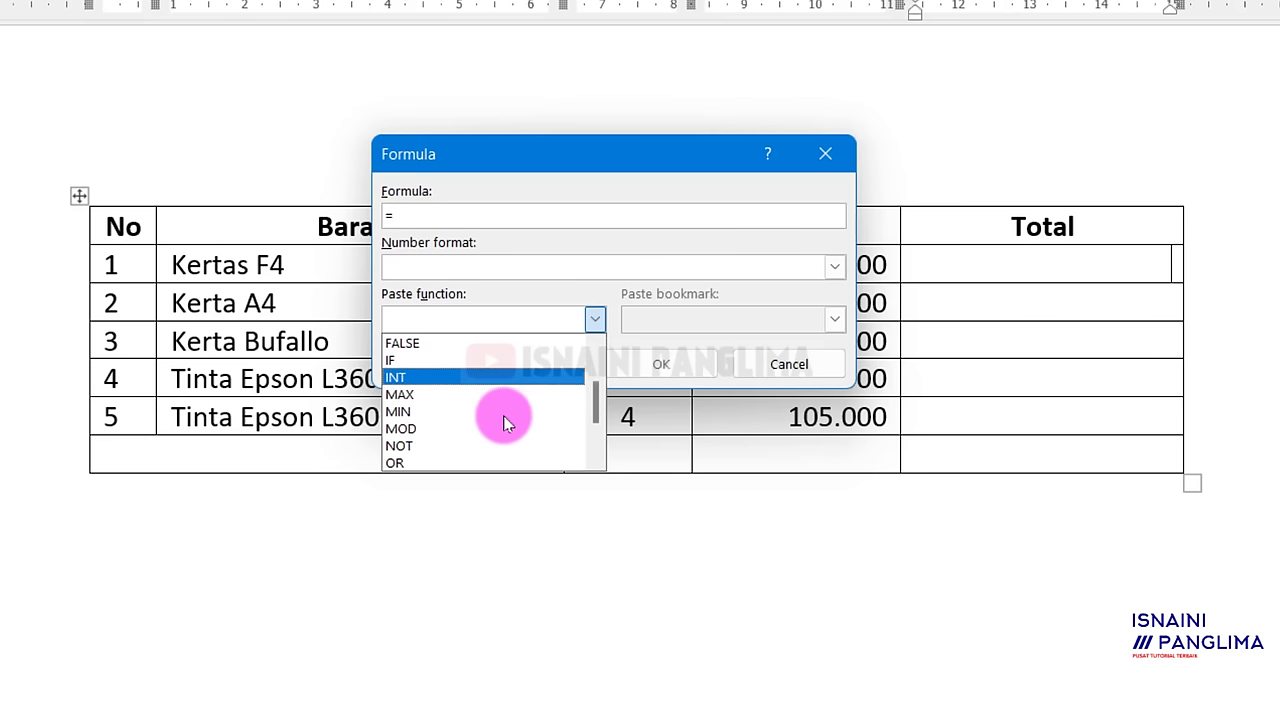
{"action": "scroll", "coordinate": [503, 420], "scroll_direction": "down", "scroll_amount": 1}
{"action": "scroll", "coordinate": [503, 420], "scroll_direction": "down", "scroll_amount": 1}
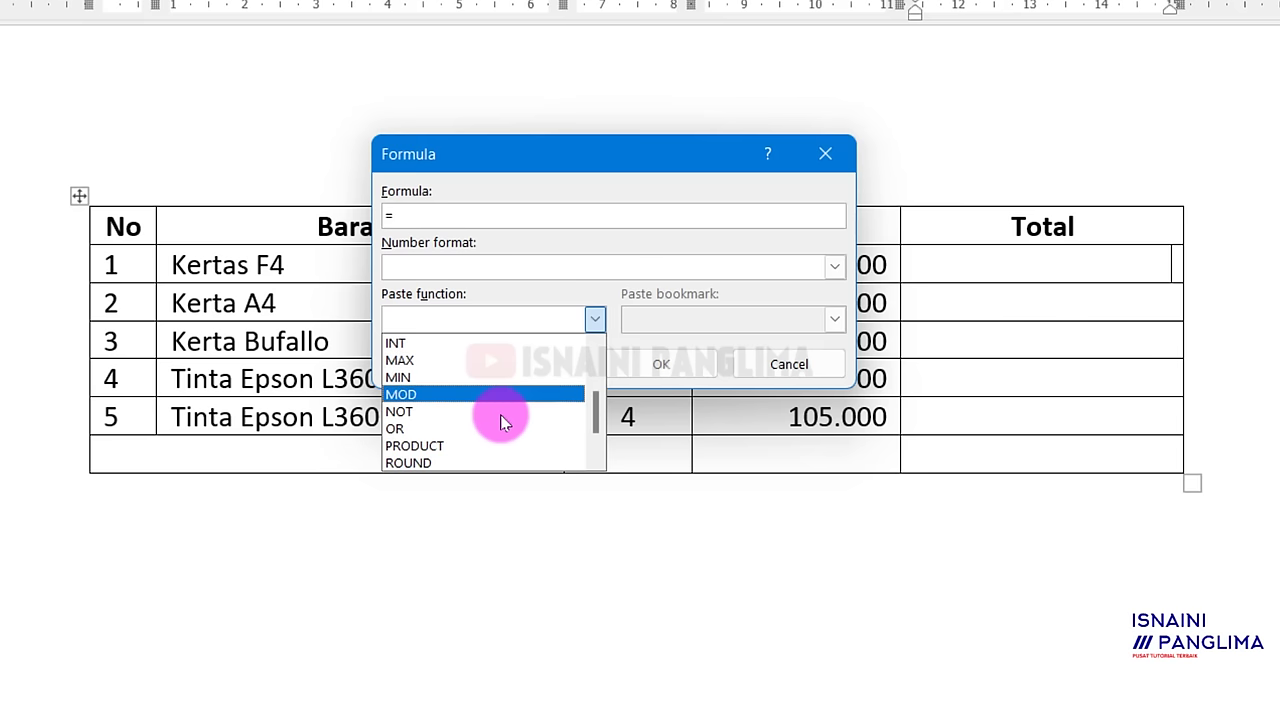
{"action": "left_click", "coordinate": [430, 448]}
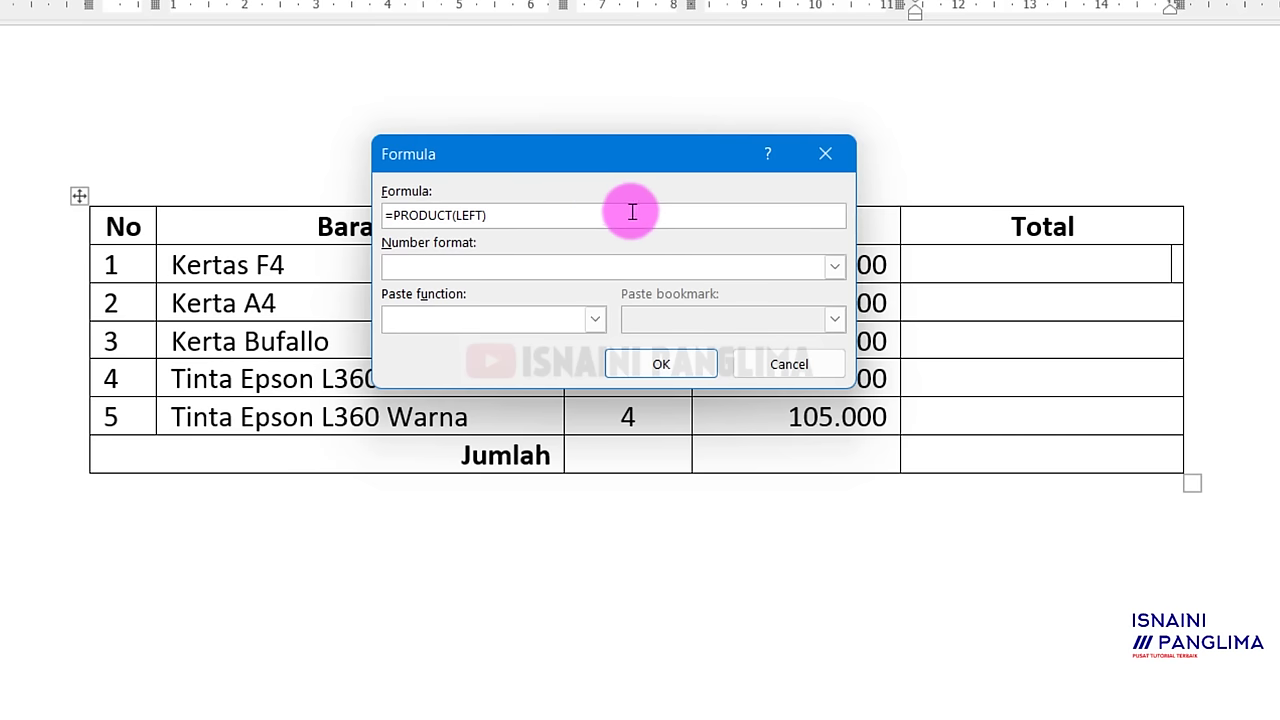
{"action": "left_click_drag", "start_coordinate": [656, 171], "coordinate": [722, 384]}
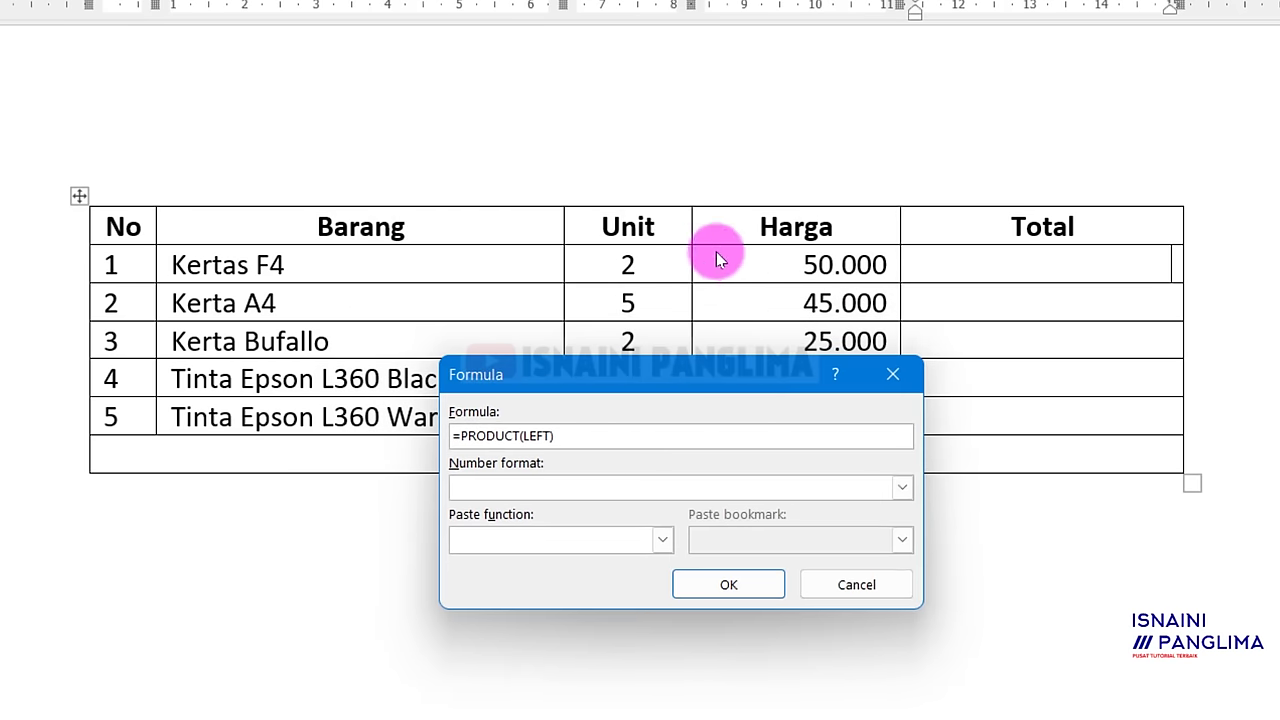
Confirm the PRODUCT formula, copy its field into Total rows 2–5, and update them with F9.
{"action": "left_click", "coordinate": [749, 583]}
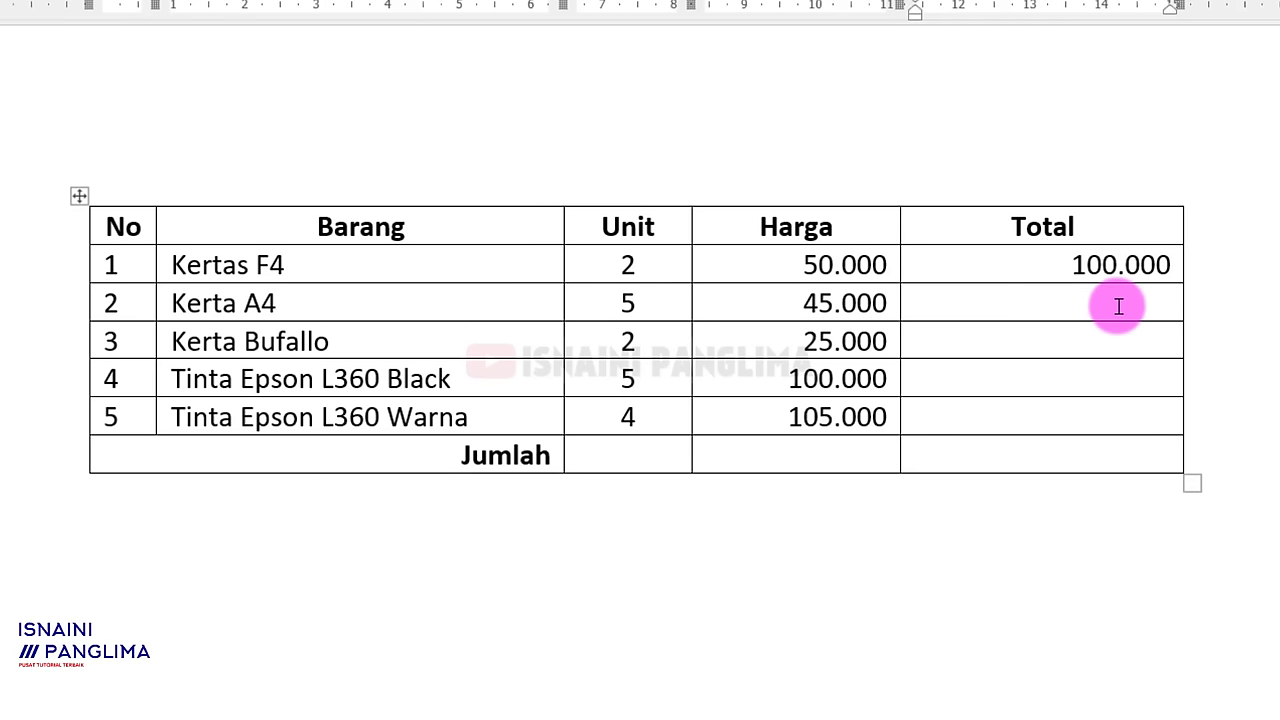
{"action": "left_click_drag", "start_coordinate": [1119, 306], "coordinate": [1131, 415]}
{"action": "left_click_drag", "start_coordinate": [1060, 266], "coordinate": [1178, 268]}
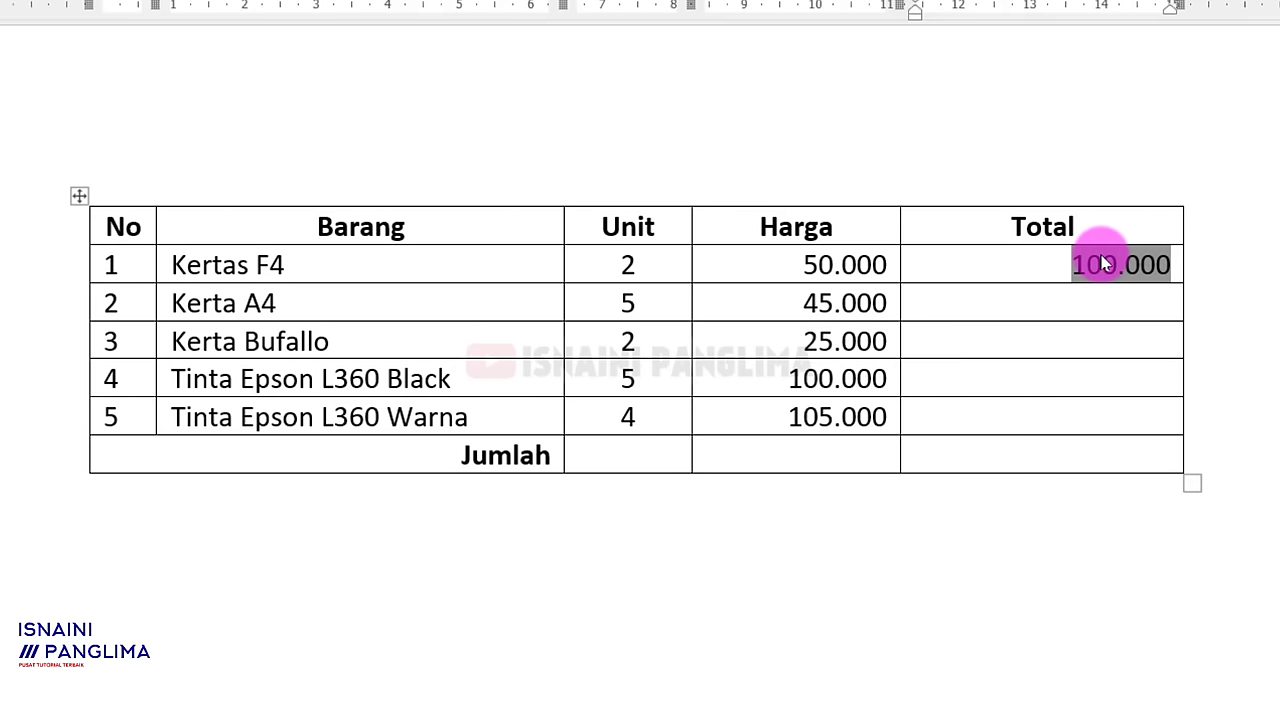
{"action": "key", "text": "ctrl+c"}
{"action": "mouse_move", "coordinate": [1100, 298]}
{"action": "left_mouse_down"}
{"action": "mouse_move", "coordinate": [1126, 452]}
{"action": "mouse_move", "coordinate": [1120, 423]}
{"action": "left_mouse_up"}
{"action": "key", "text": "ctrl+v"}
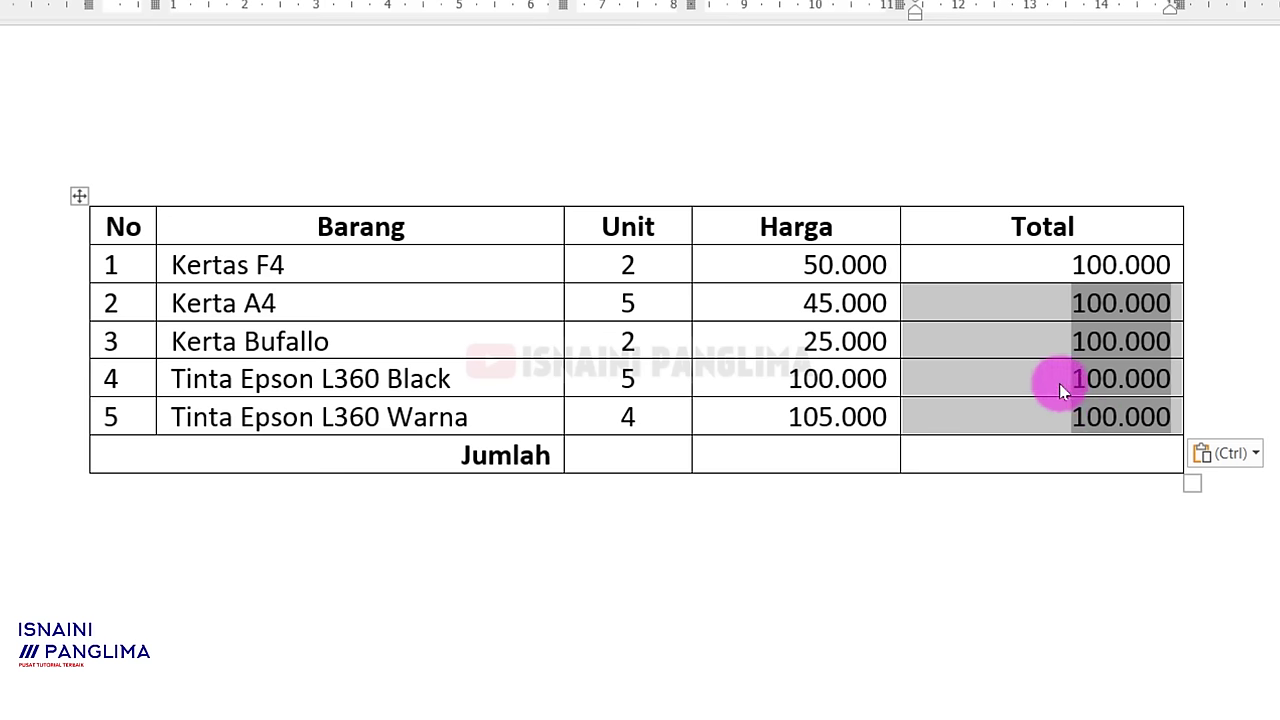
{"action": "key", "text": "alt+F9"}
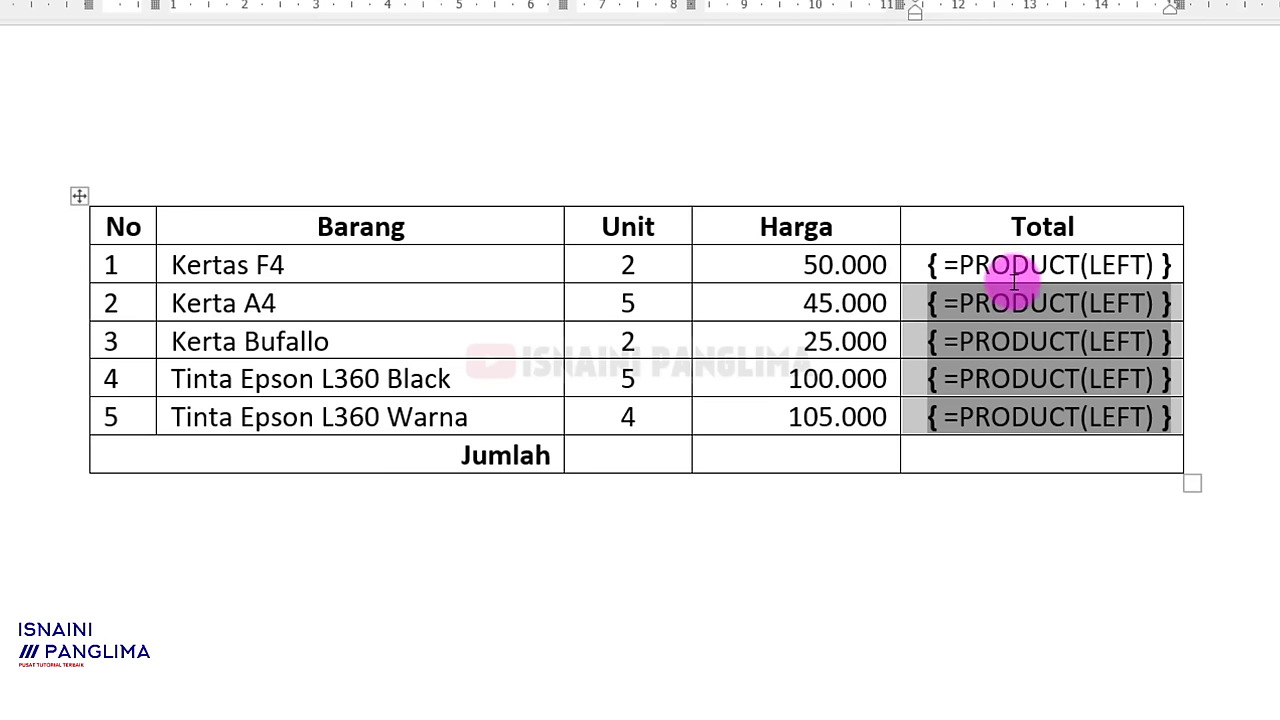
{"action": "key", "text": "alt+F9"}
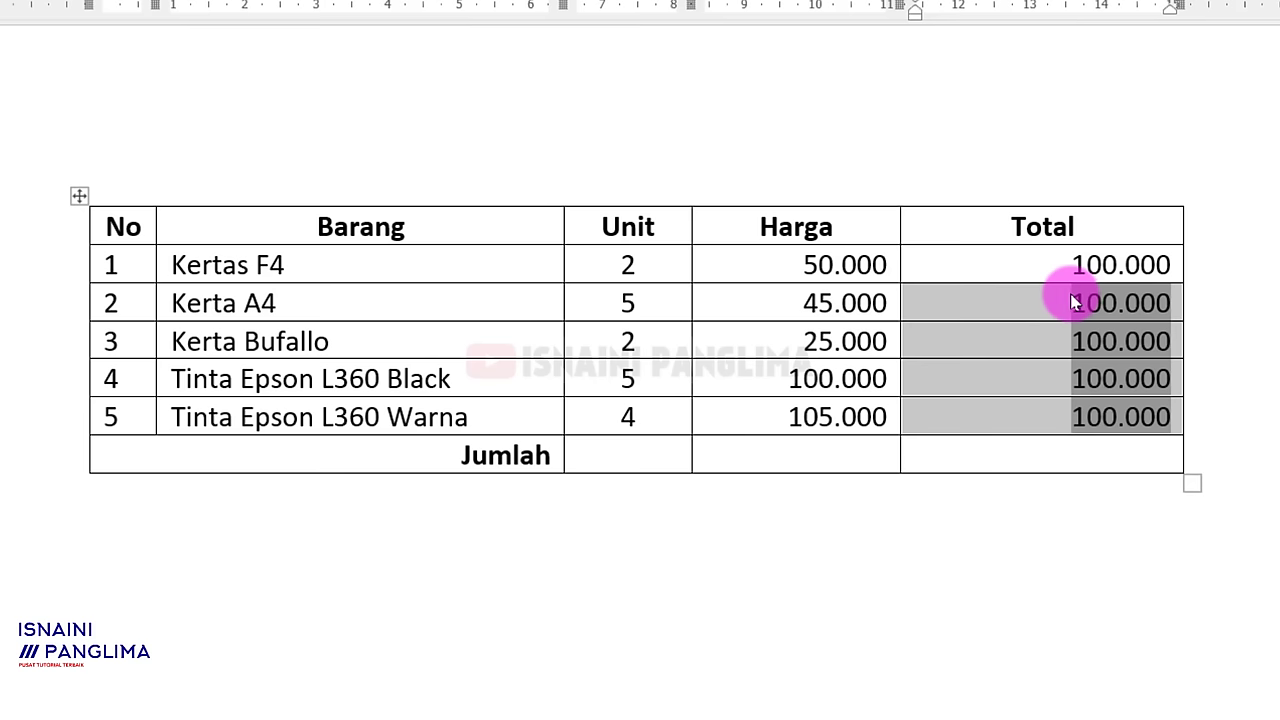
{"action": "key", "text": "F9"}
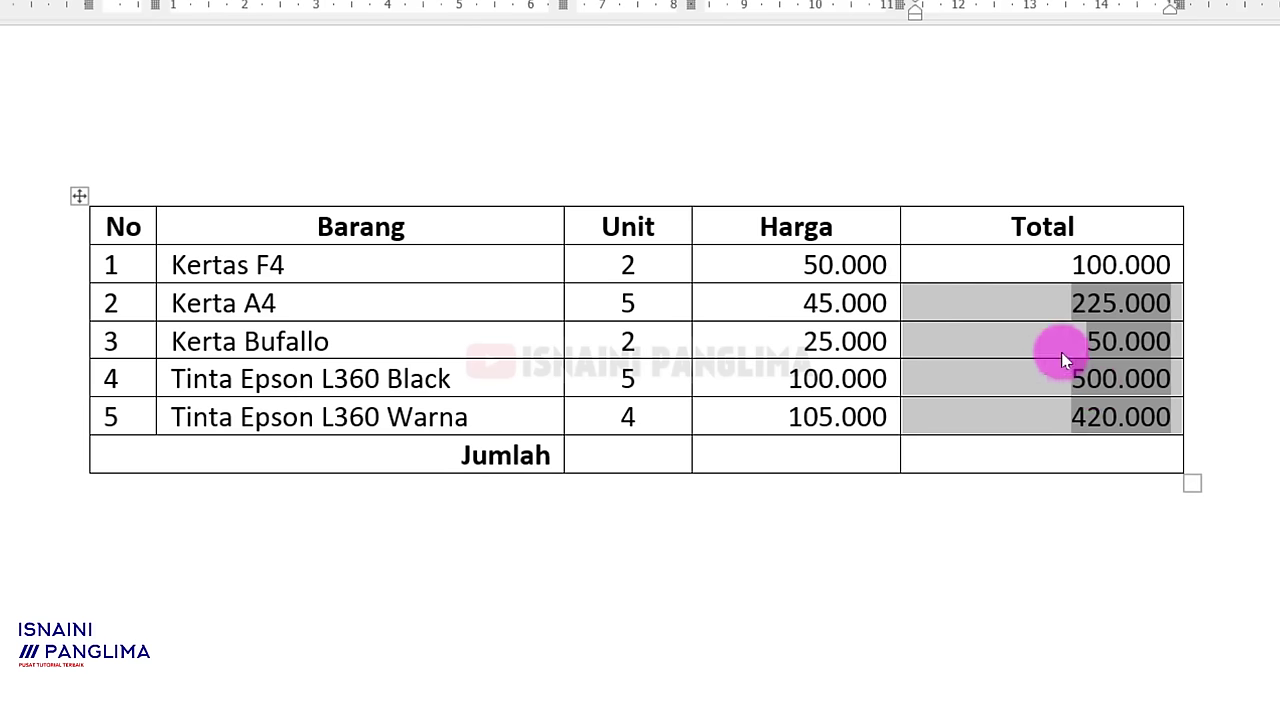
{"action": "left_click", "coordinate": [1058, 302]}
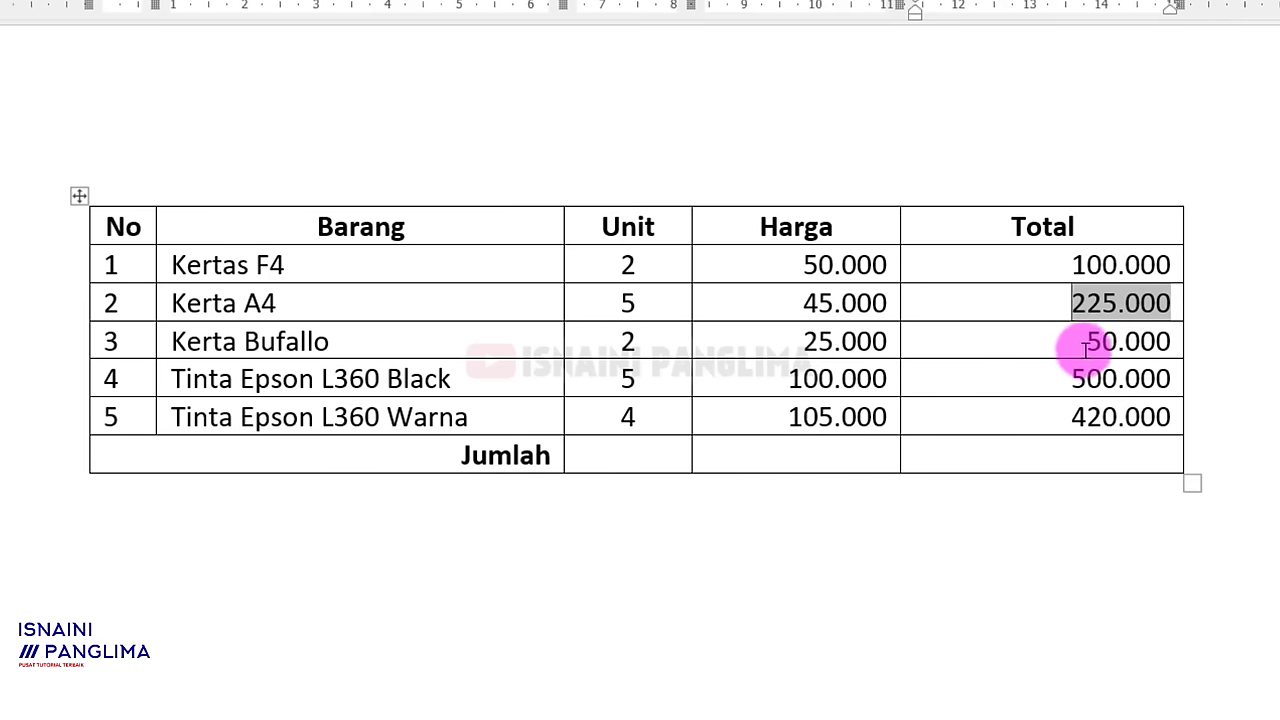
Change Kerta Bufallo's Unit from 2 to 4 and recalculate its Total to 100.000.
{"action": "left_click", "coordinate": [632, 340]}
{"action": "double_click", "coordinate": [632, 340]}
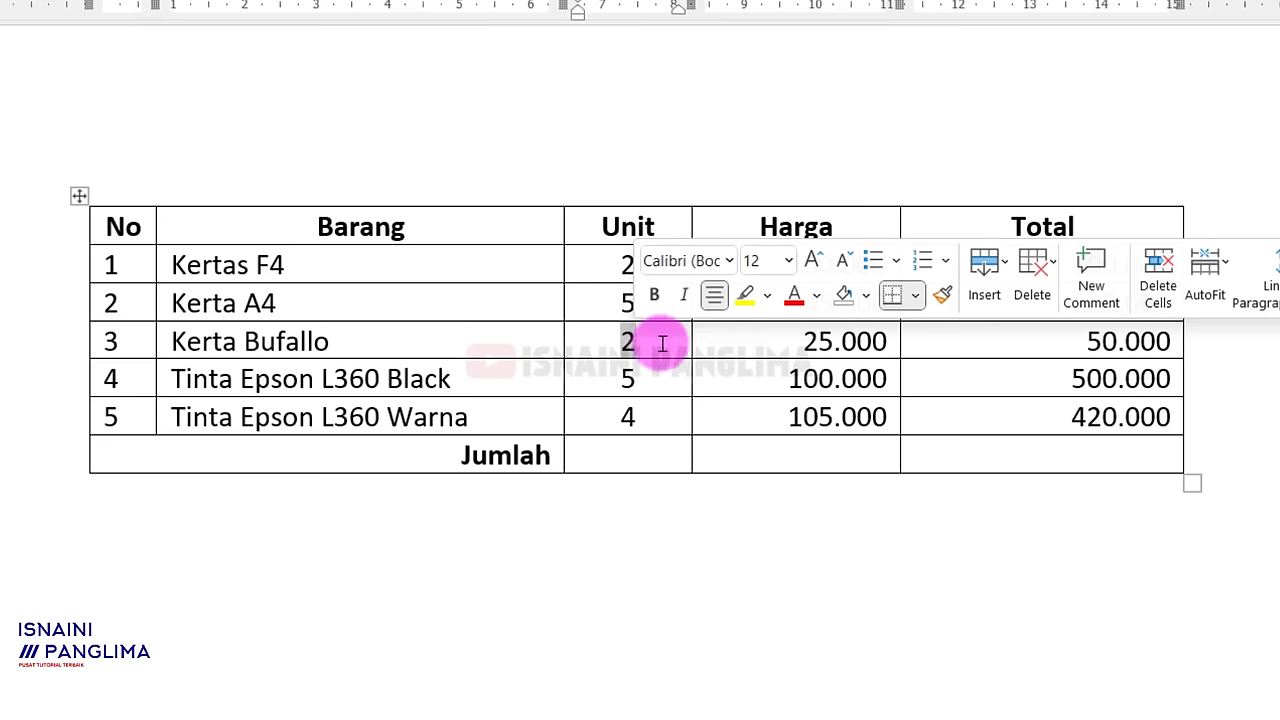
{"action": "type", "text": "4"}
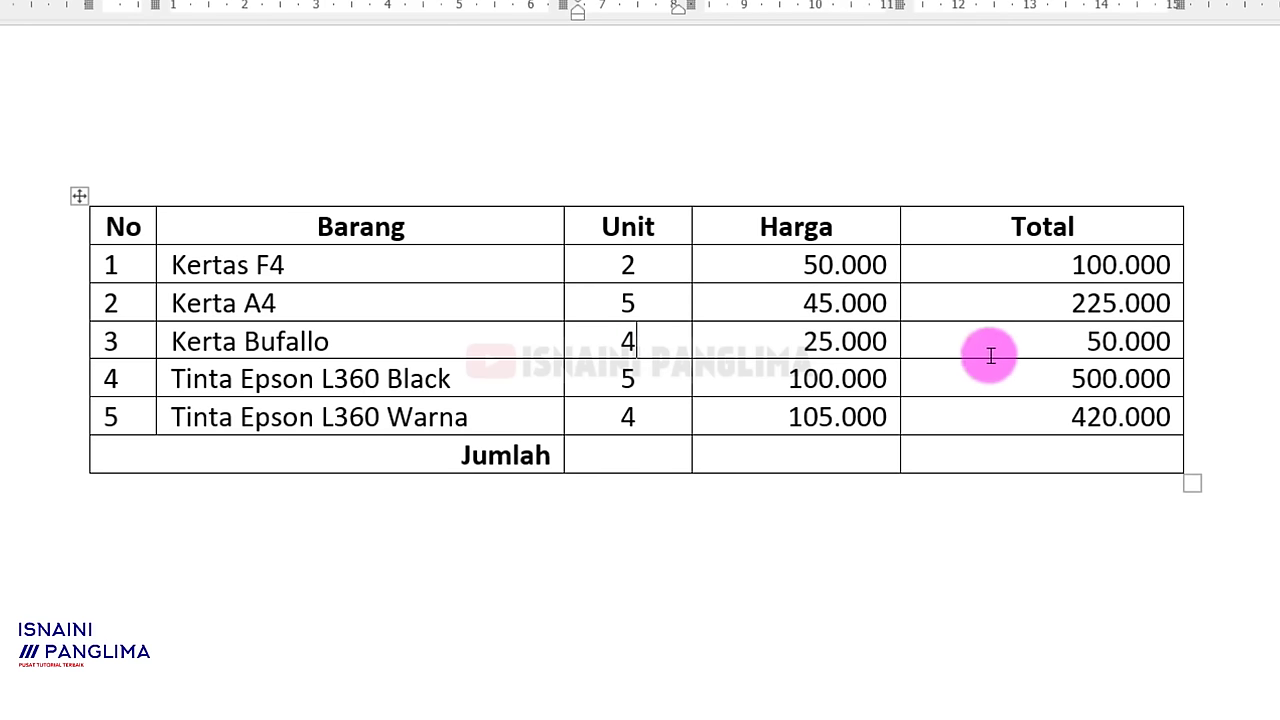
{"action": "left_click", "coordinate": [1050, 341]}
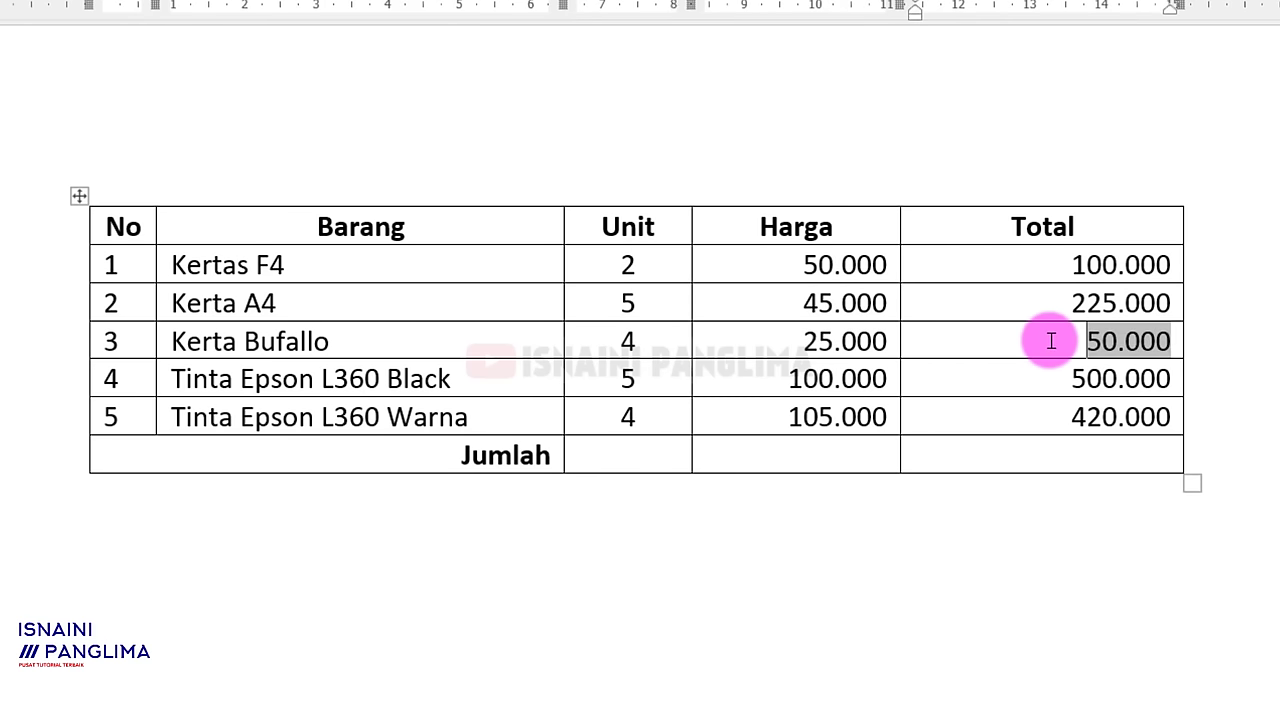
{"action": "key", "text": "F9"}
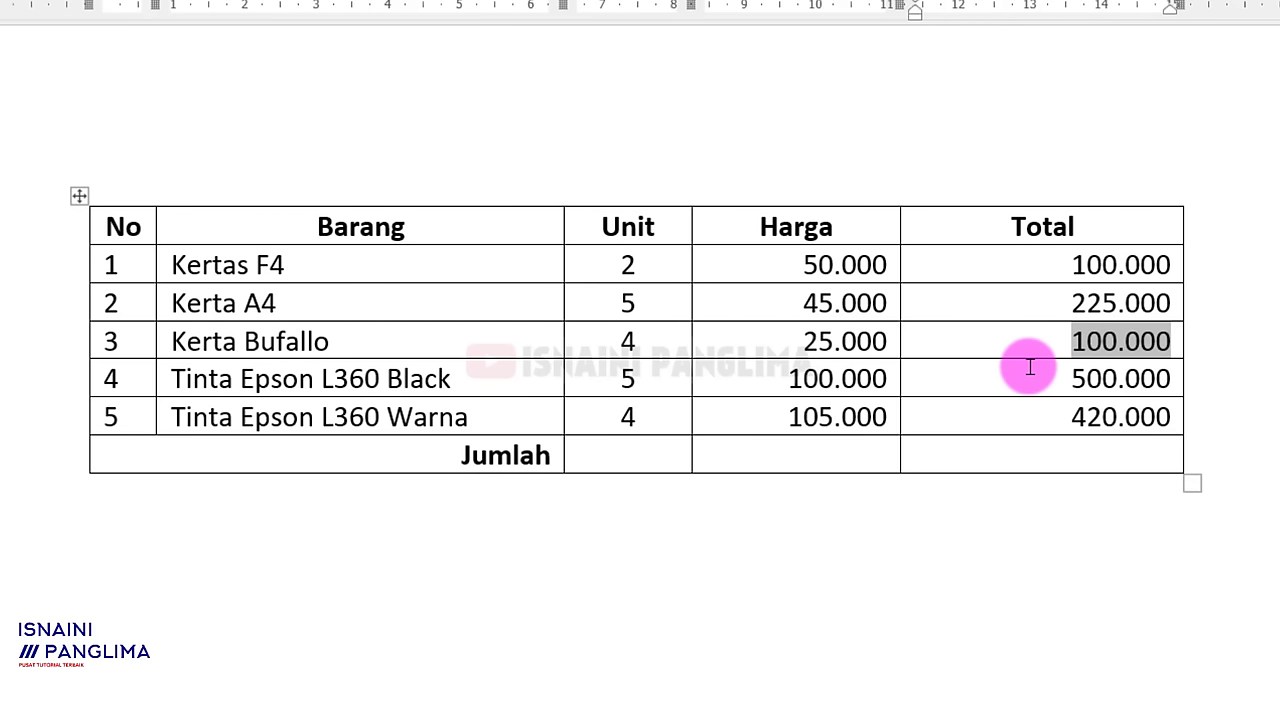
{"action": "left_click", "coordinate": [1023, 380]}
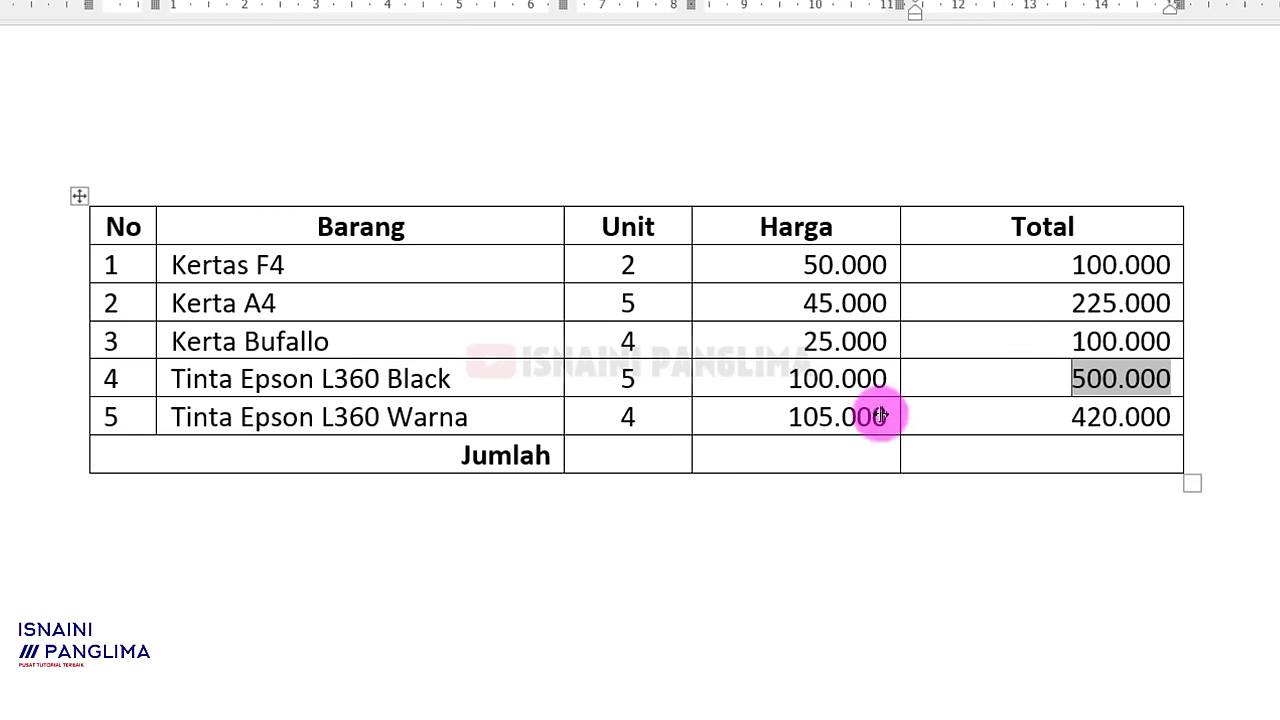
{"action": "left_click", "coordinate": [627, 453]}
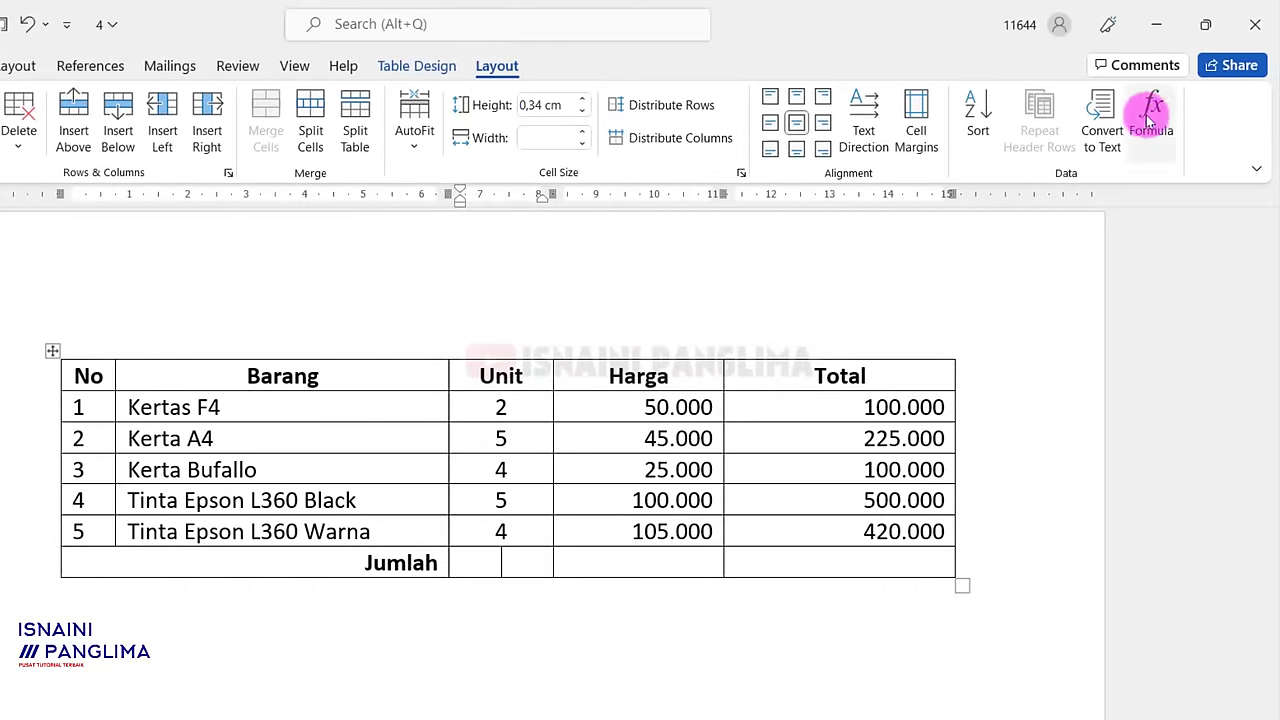
Enter =SUM(ABOVE) in the Jumlah row's Unit cell so it totals 20 units.
{"action": "left_click", "coordinate": [1150, 115]}
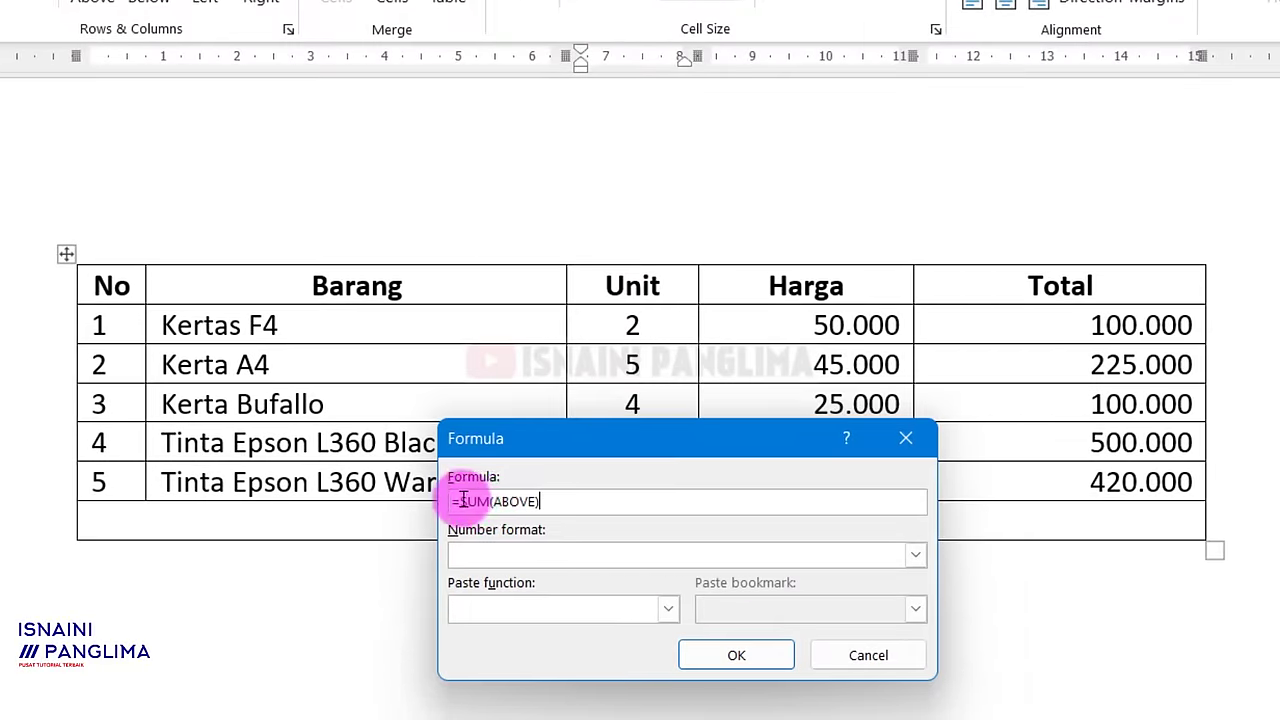
{"action": "left_click_drag", "start_coordinate": [459, 501], "coordinate": [634, 509]}
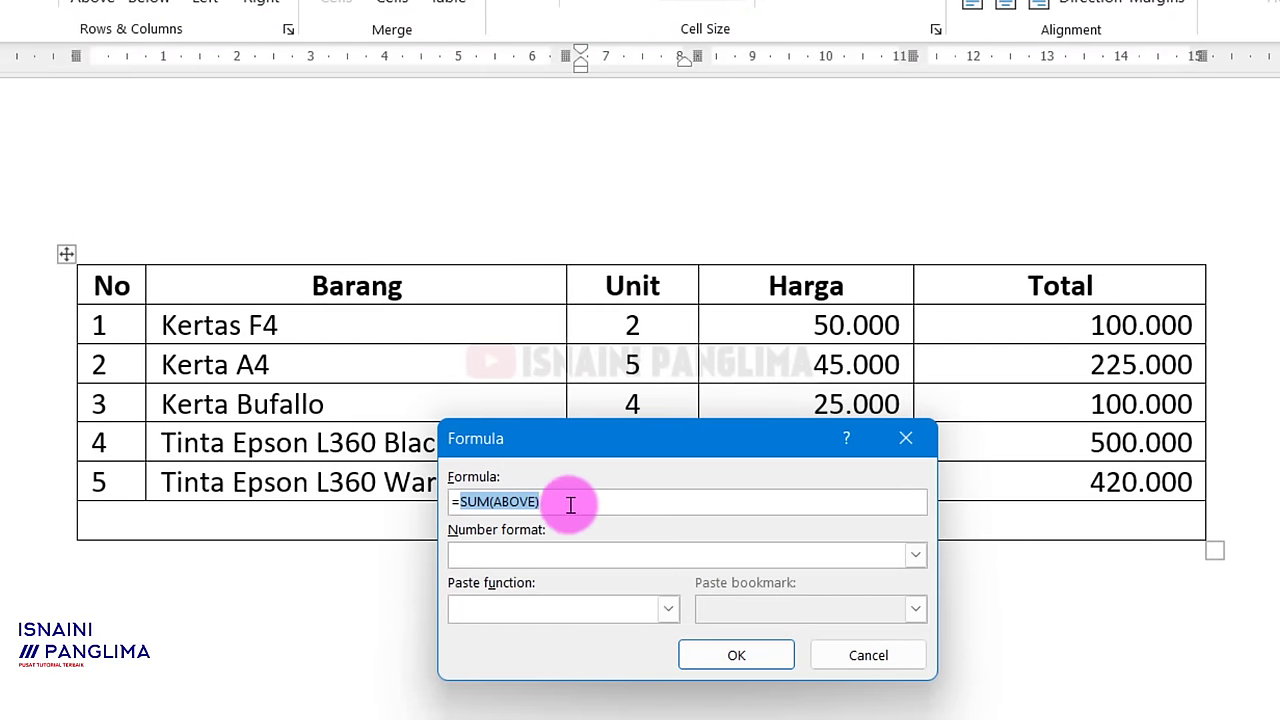
{"action": "left_click", "coordinate": [555, 503]}
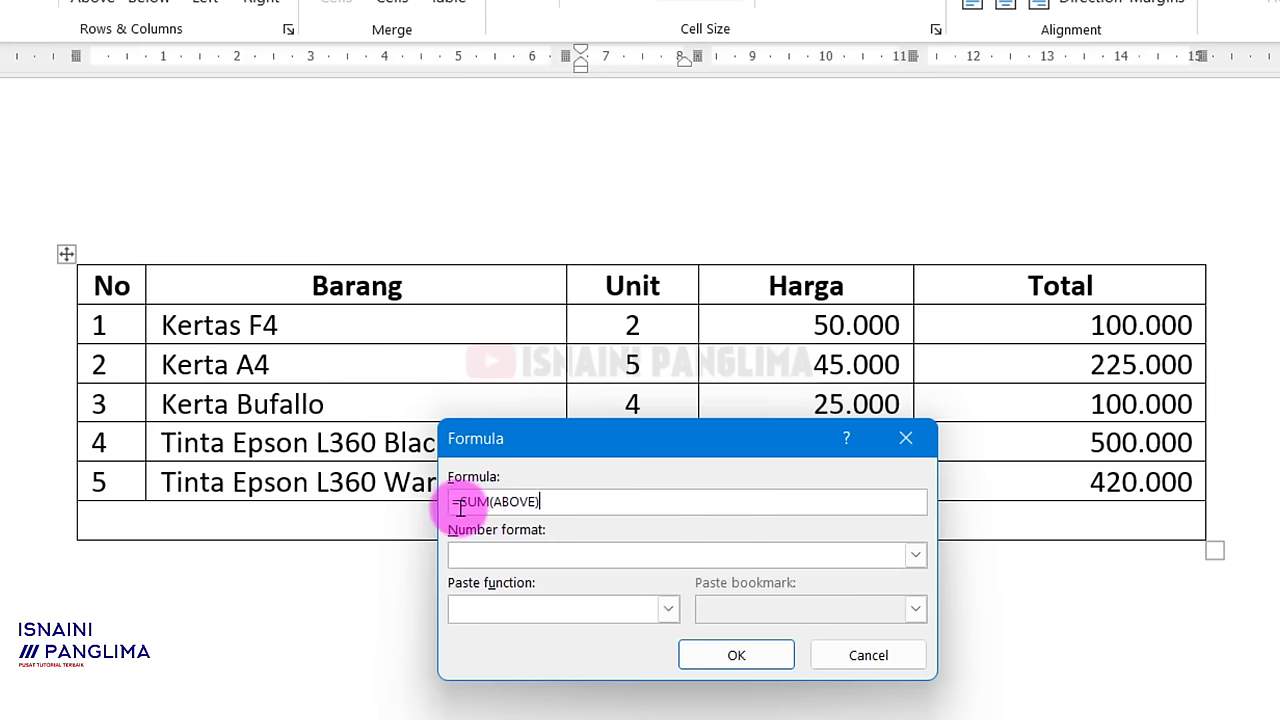
{"action": "left_click_drag", "start_coordinate": [459, 502], "coordinate": [583, 509]}
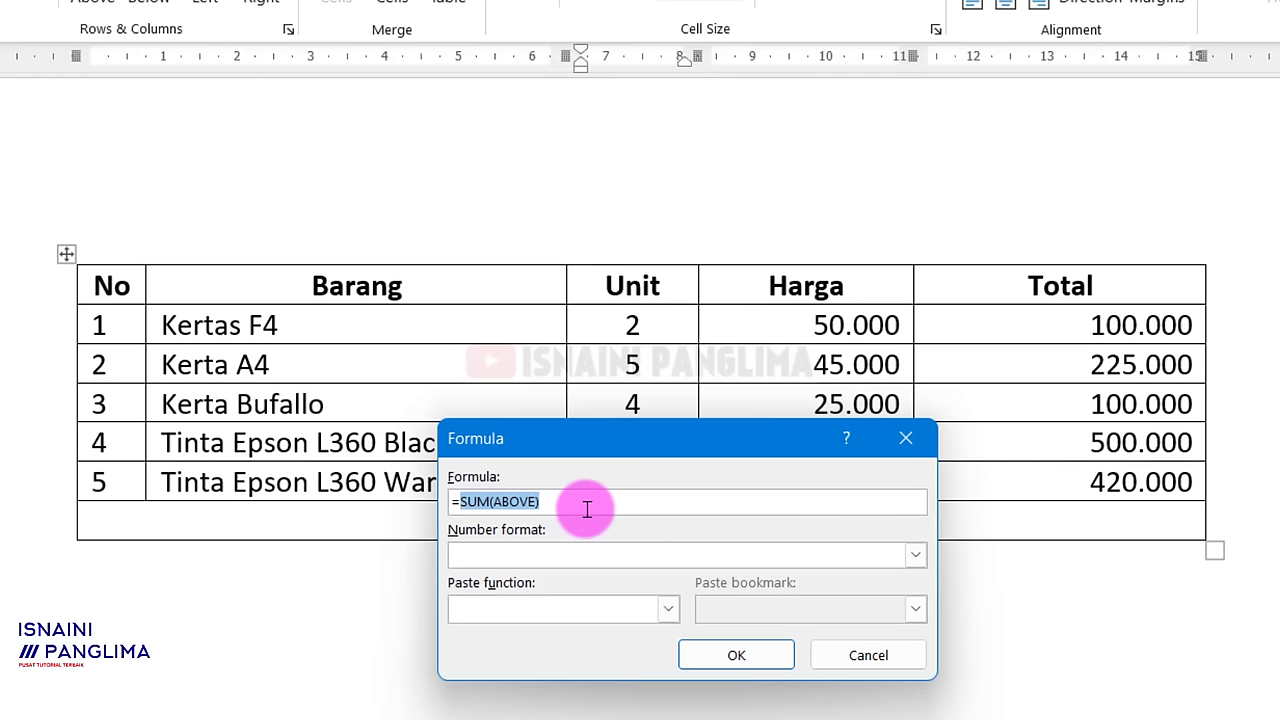
{"action": "key", "text": "BackSpace"}
{"action": "left_click", "coordinate": [667, 608]}
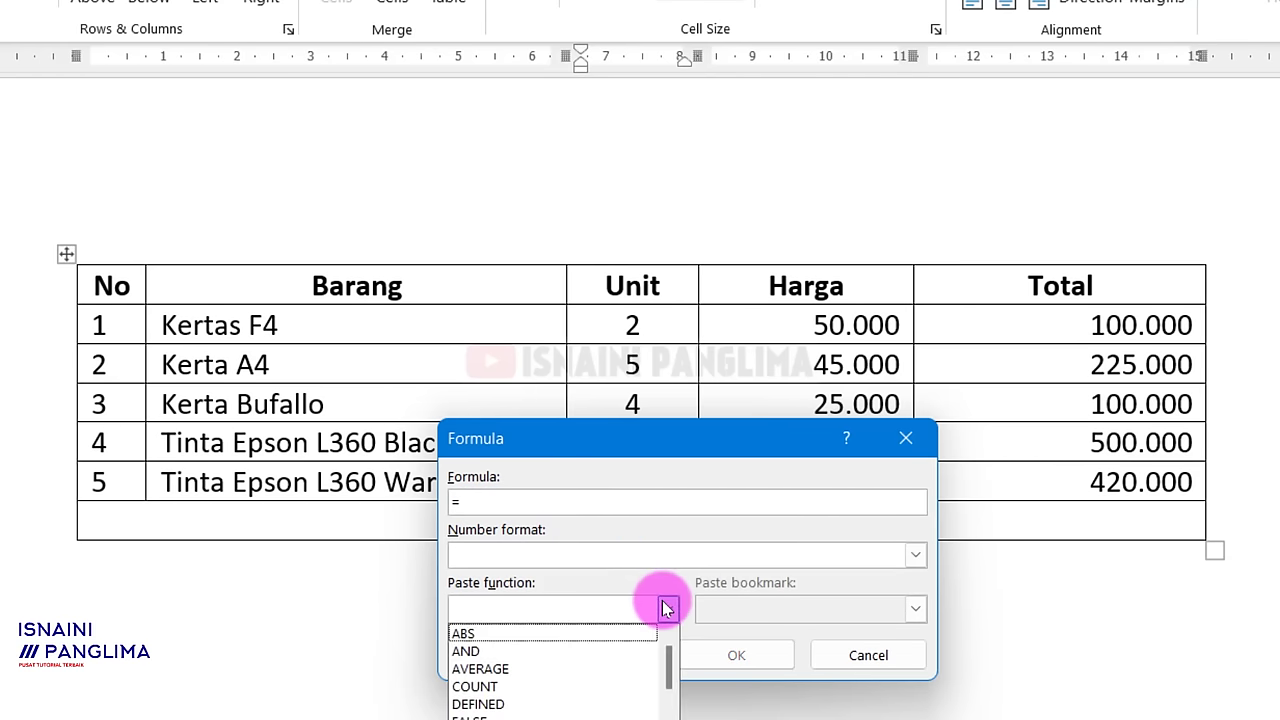
{"action": "scroll", "coordinate": [600, 645], "scroll_direction": "down", "scroll_amount": 3}
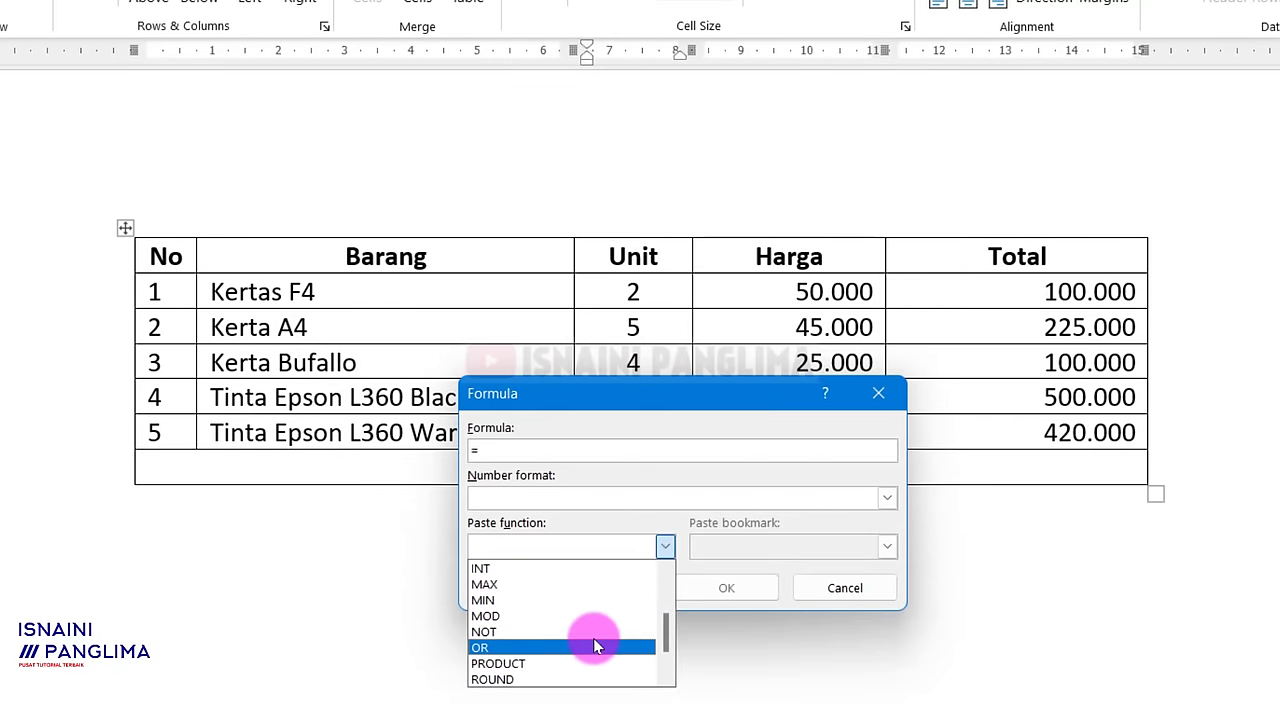
{"action": "scroll", "coordinate": [593, 638], "scroll_direction": "down", "scroll_amount": 1}
{"action": "left_click", "coordinate": [510, 664]}
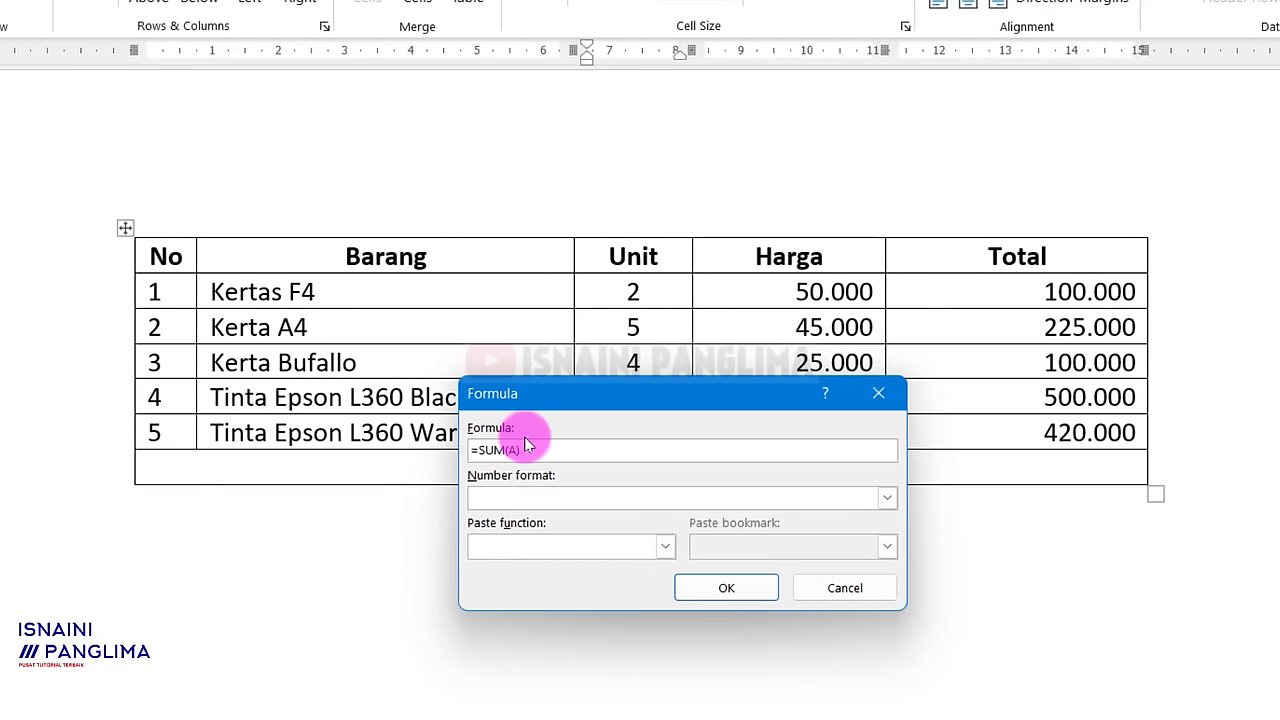
{"action": "type", "text": "BOVE"}
{"action": "left_click_drag", "start_coordinate": [641, 394], "coordinate": [637, 534]}
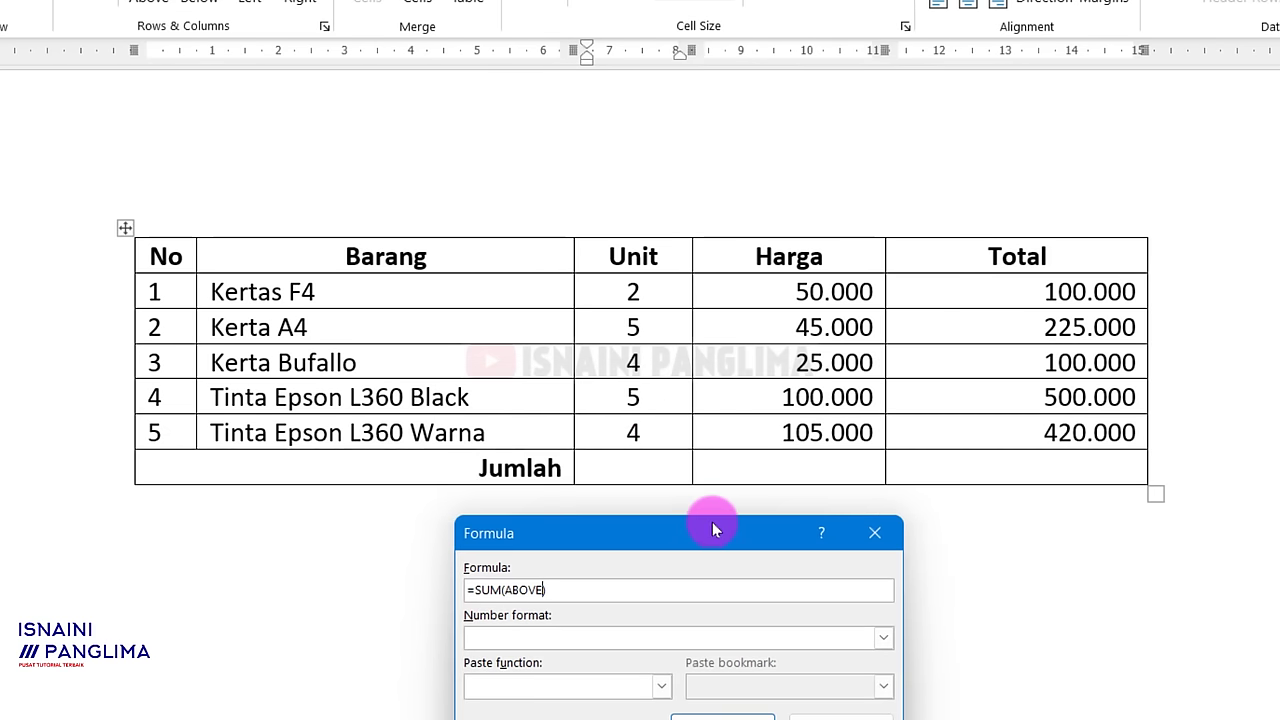
{"action": "left_click_drag", "start_coordinate": [712, 522], "coordinate": [671, 481]}
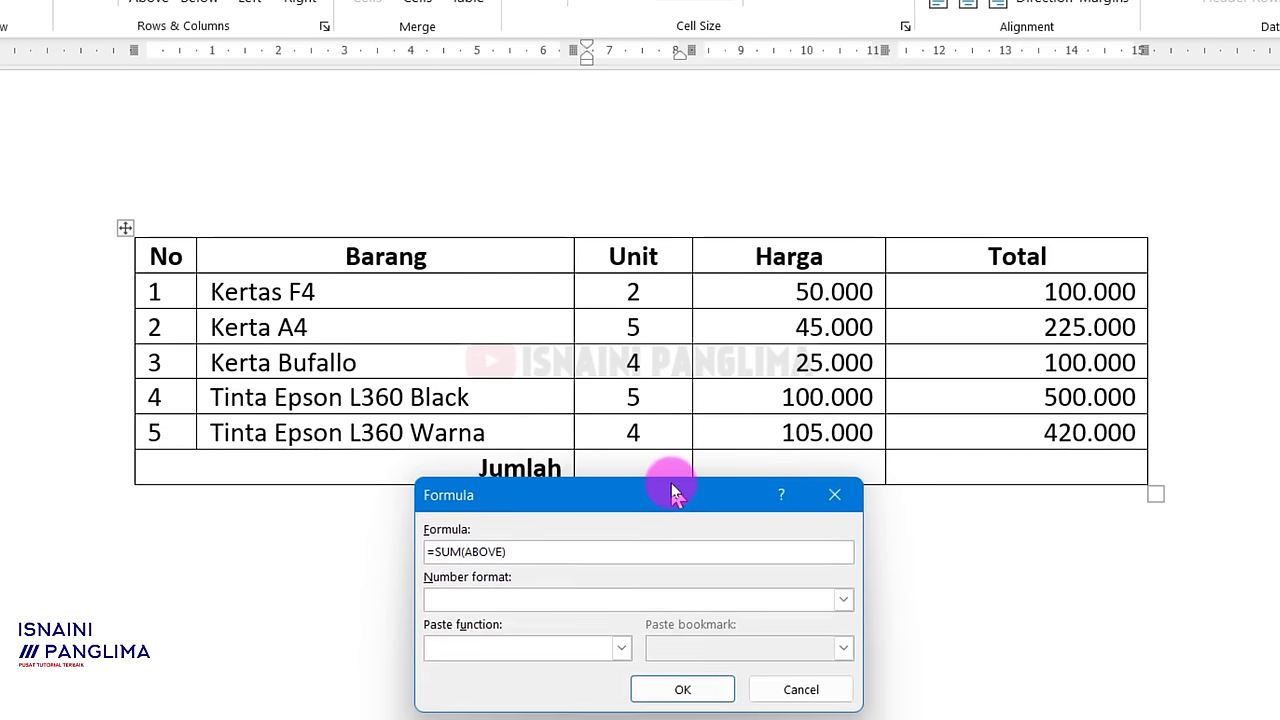
{"action": "left_click", "coordinate": [722, 692]}
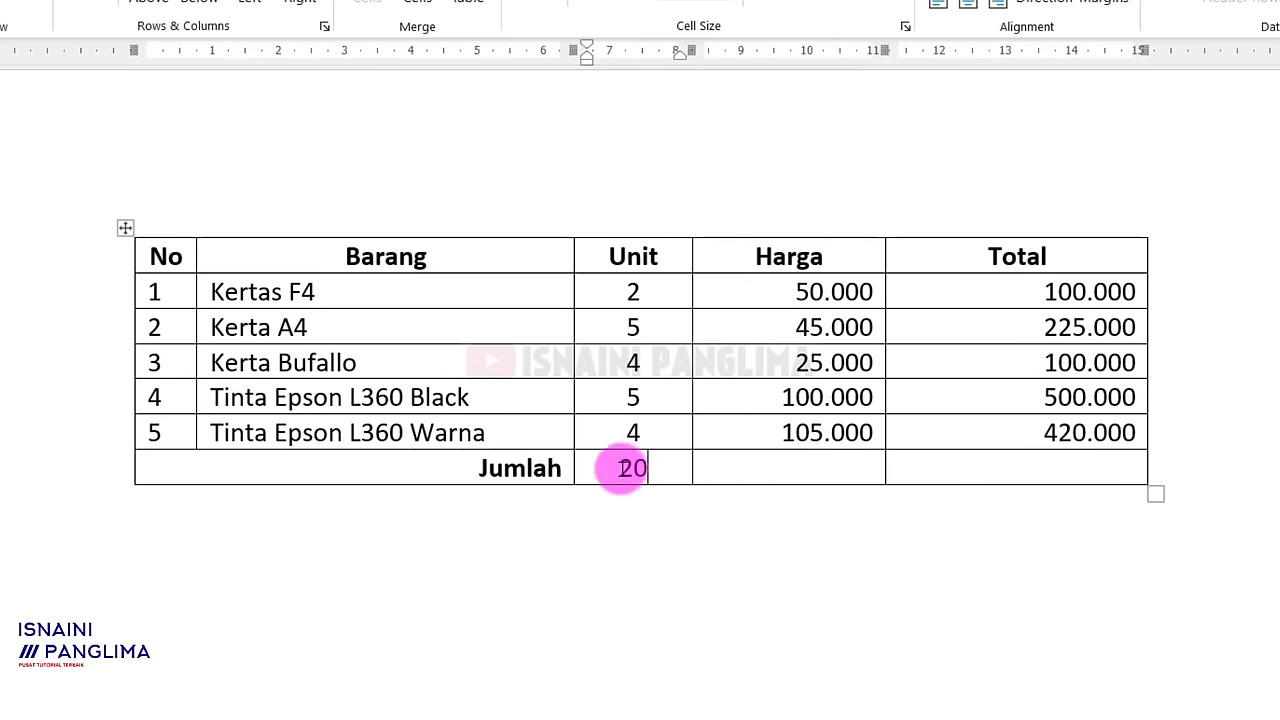
Paste the Jumlah sum field into Harga and Total, updating them to 325.000 and 1.345.000.
{"action": "key", "text": "ctrl+c"}
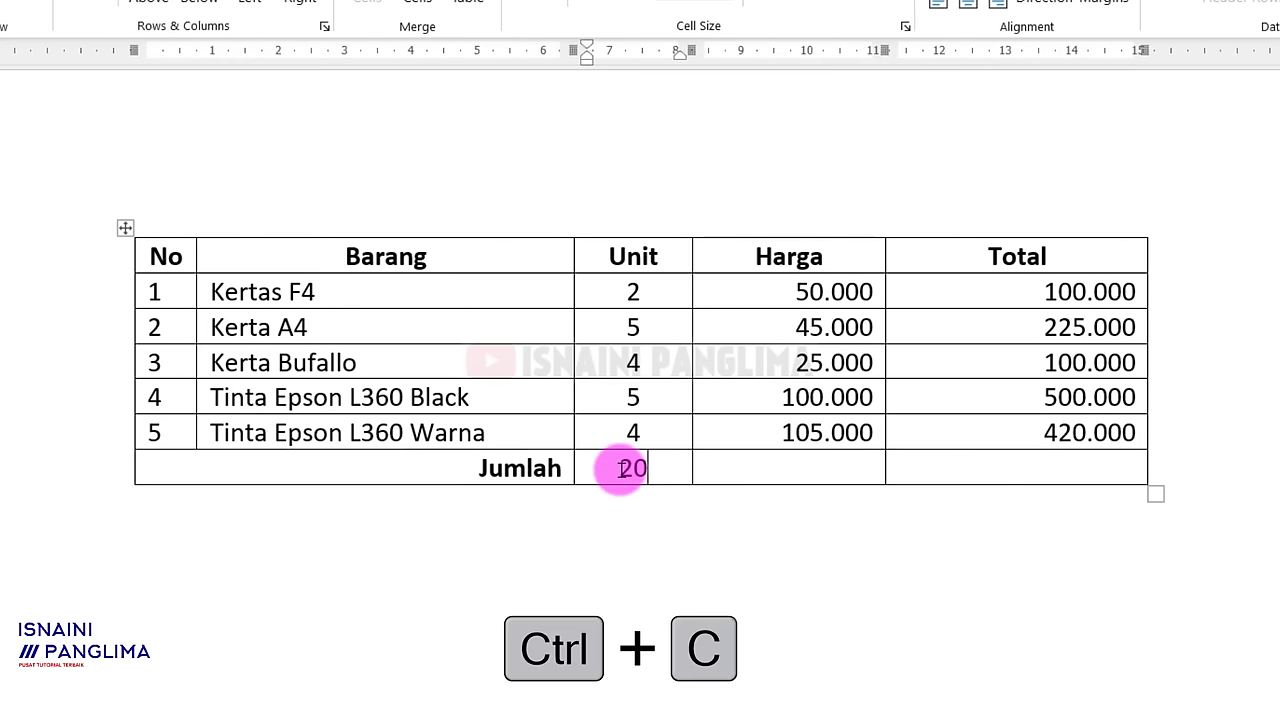
{"action": "left_click_drag", "start_coordinate": [620, 468], "coordinate": [666, 470]}
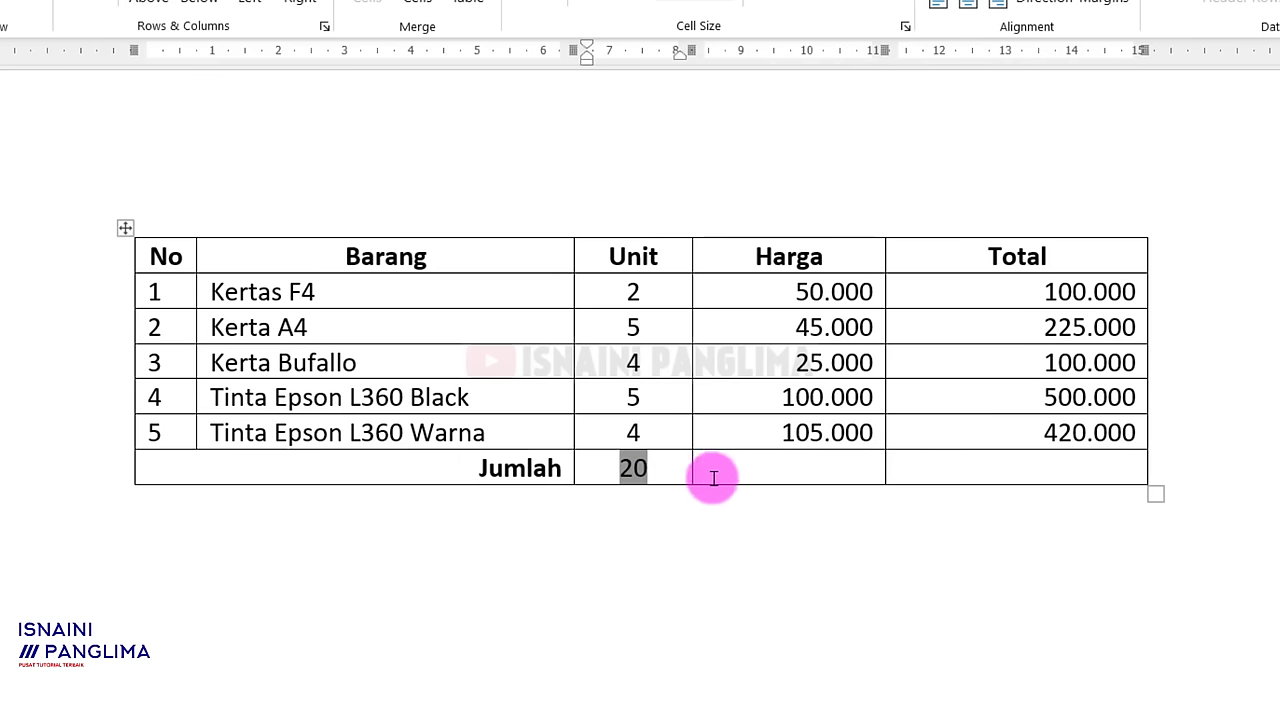
{"action": "left_click_drag", "start_coordinate": [765, 462], "coordinate": [957, 480]}
{"action": "key", "text": "ctrl+v"}
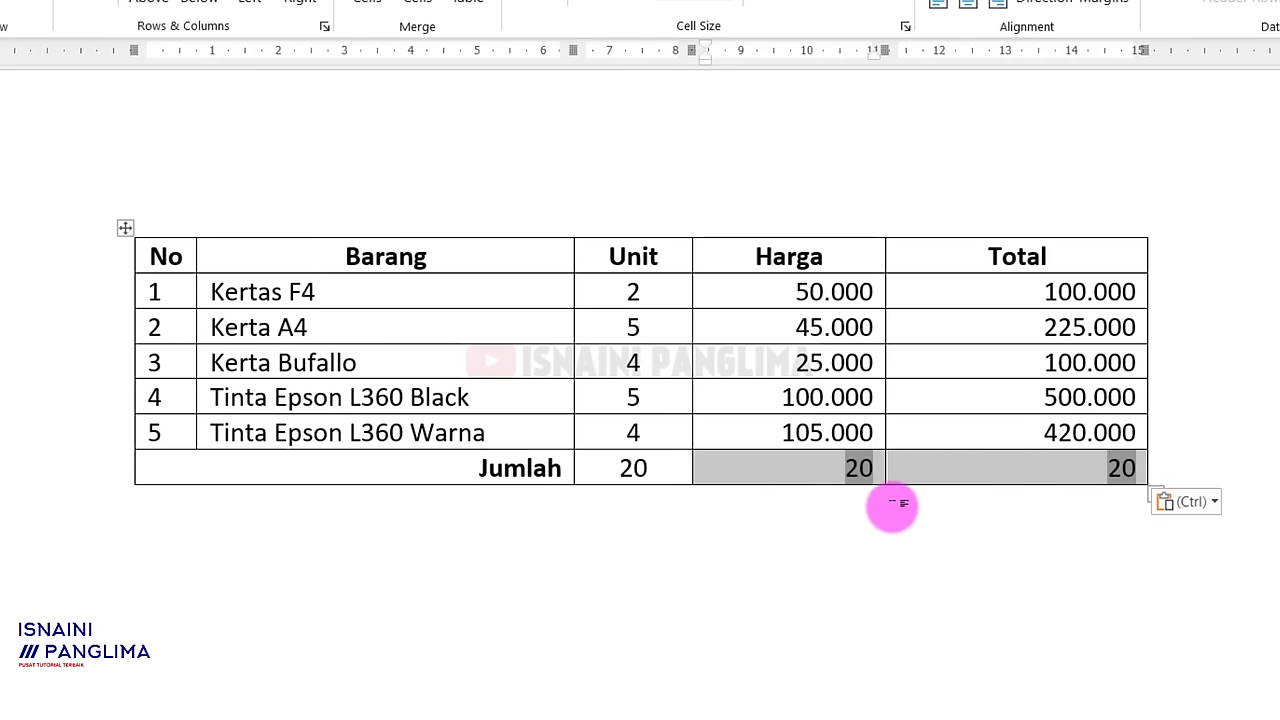
{"action": "key", "text": "F9"}
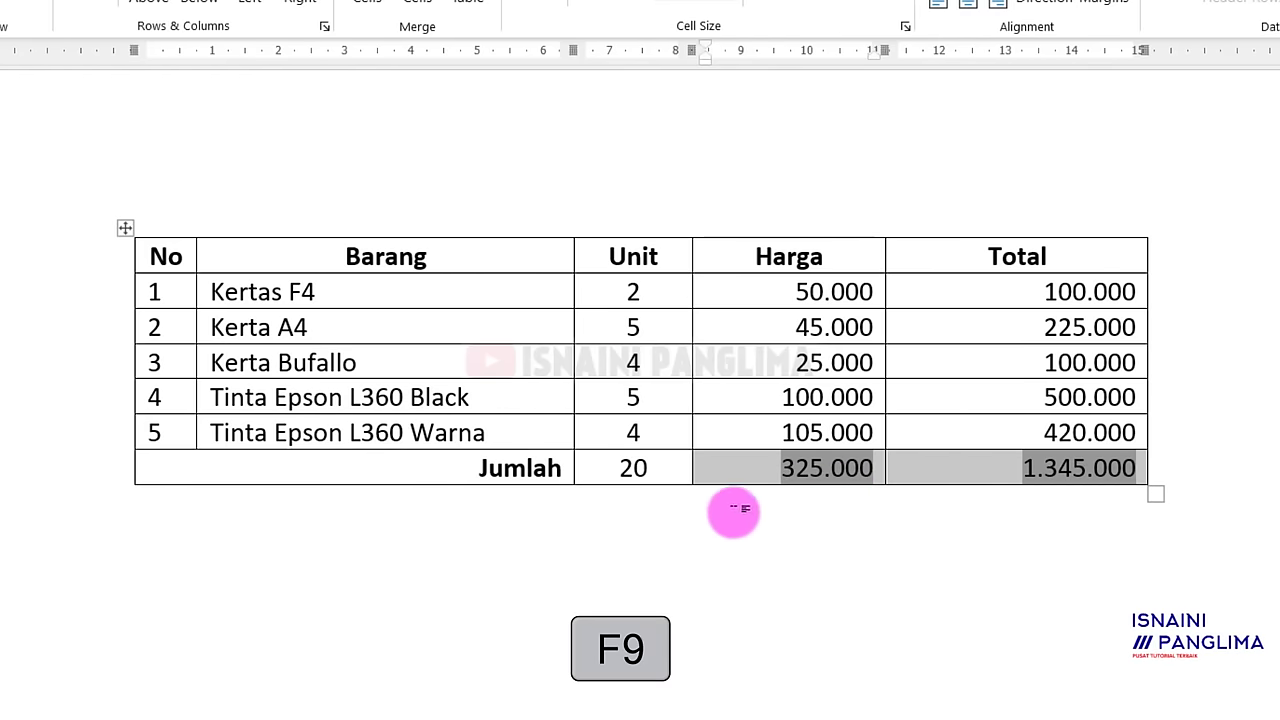
{"action": "left_click", "coordinate": [766, 526]}
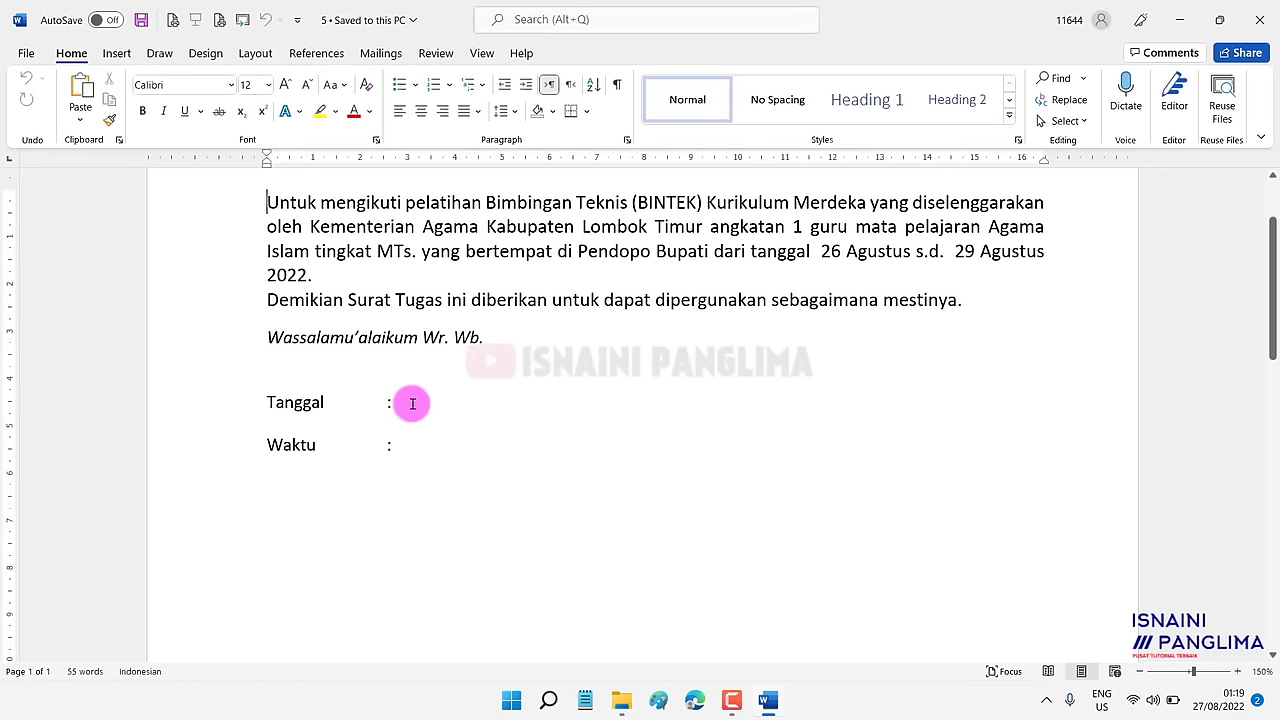
Insert a date field (27/08/2022) after 'Tanggal :' and the current time after 'Waktu :'.
{"action": "left_click", "coordinate": [412, 403]}
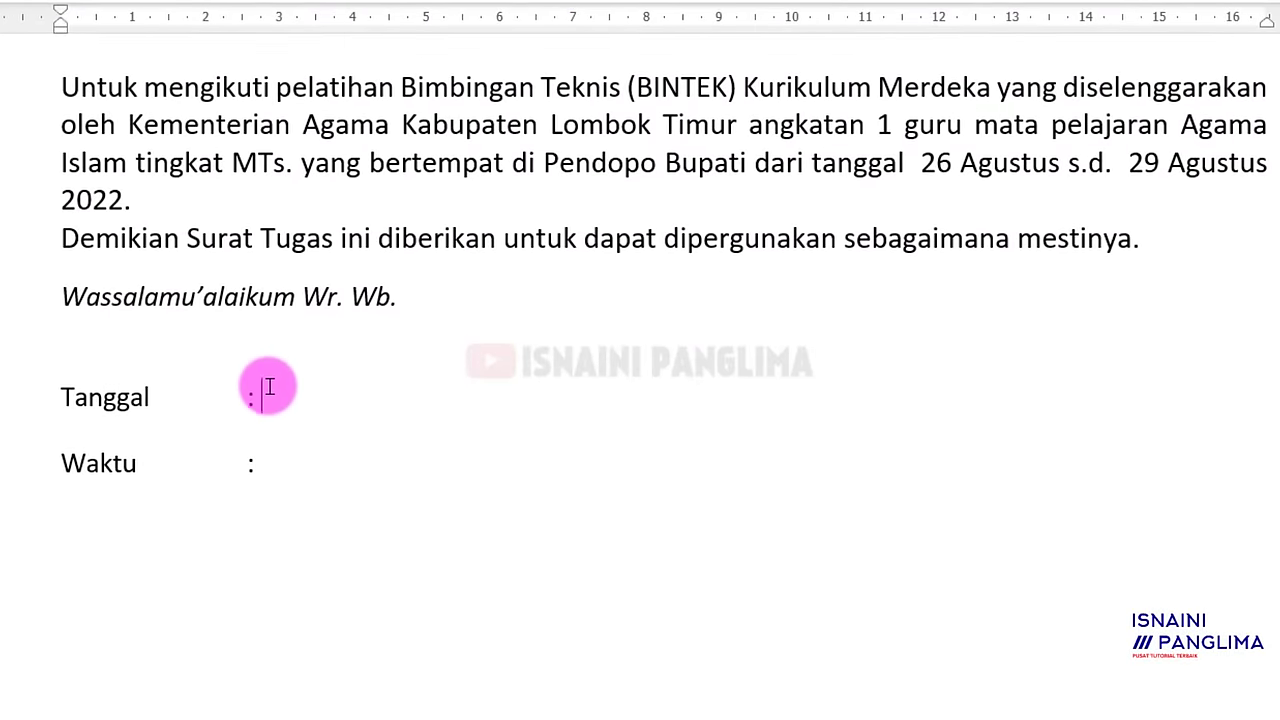
{"action": "key", "text": "alt+shift+d"}
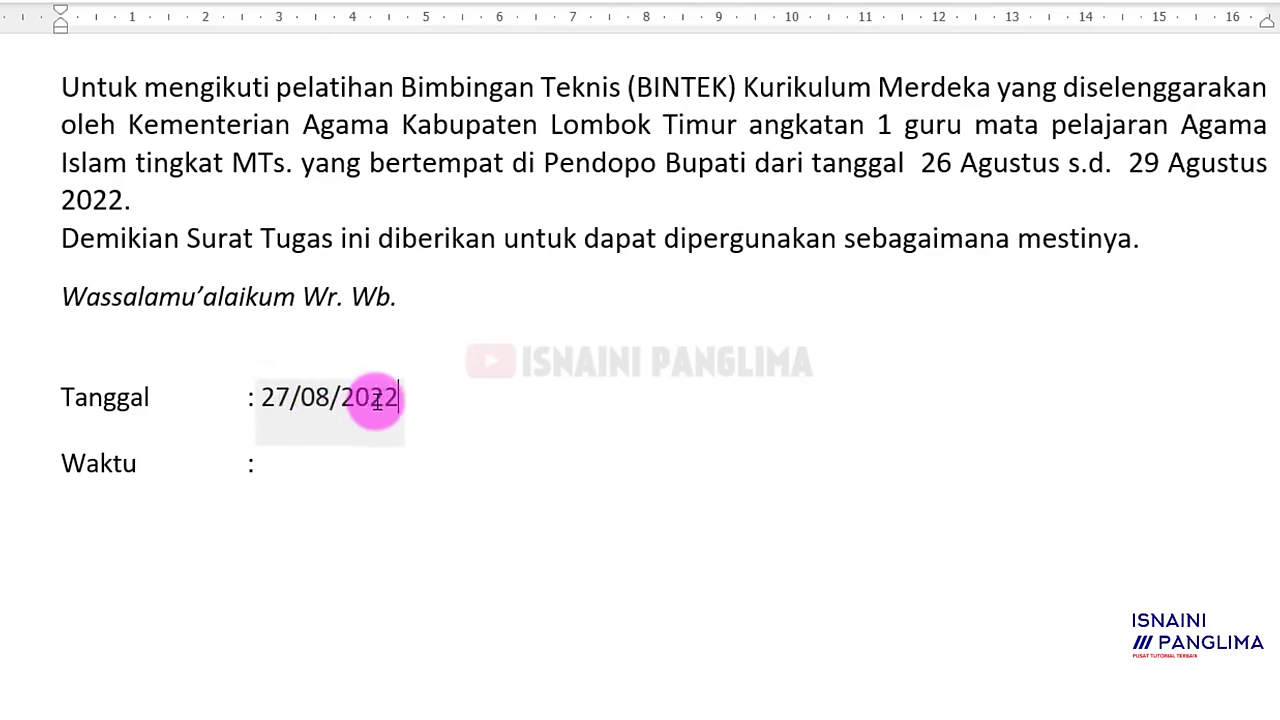
{"action": "left_click", "coordinate": [411, 432]}
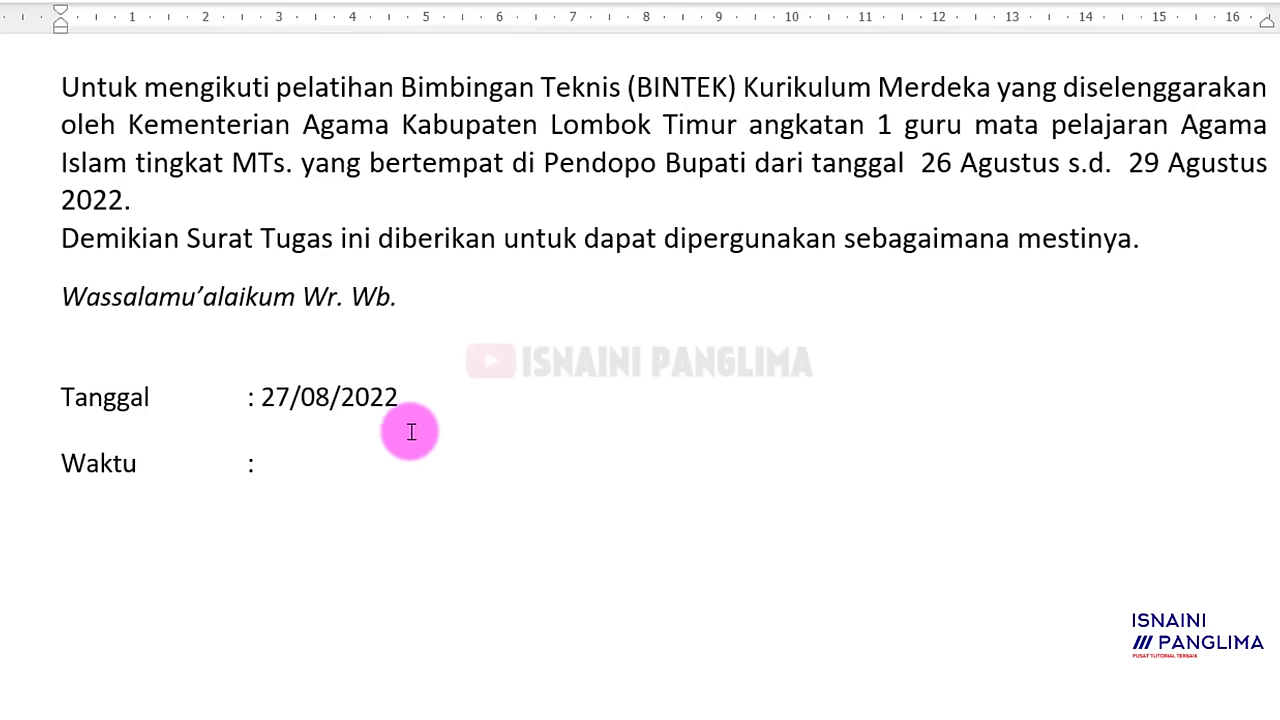
{"action": "left_click", "coordinate": [280, 462]}
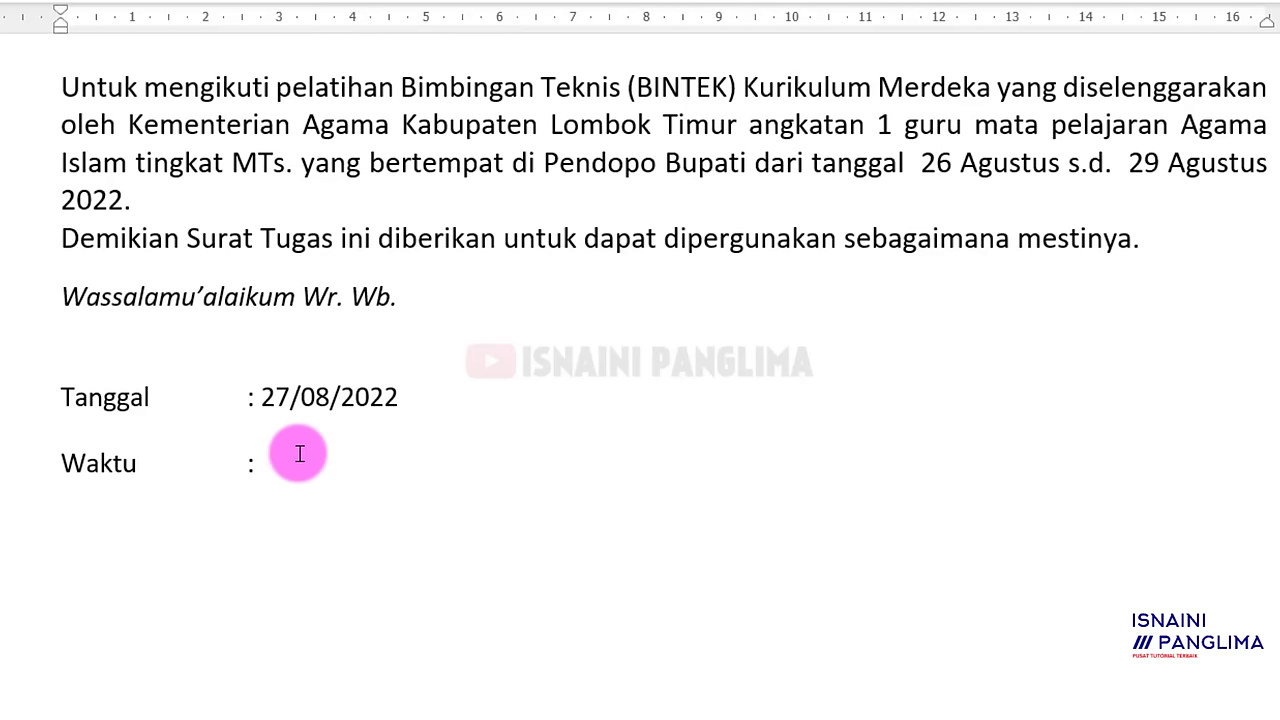
{"action": "key", "text": "ctrl+shift+t"}
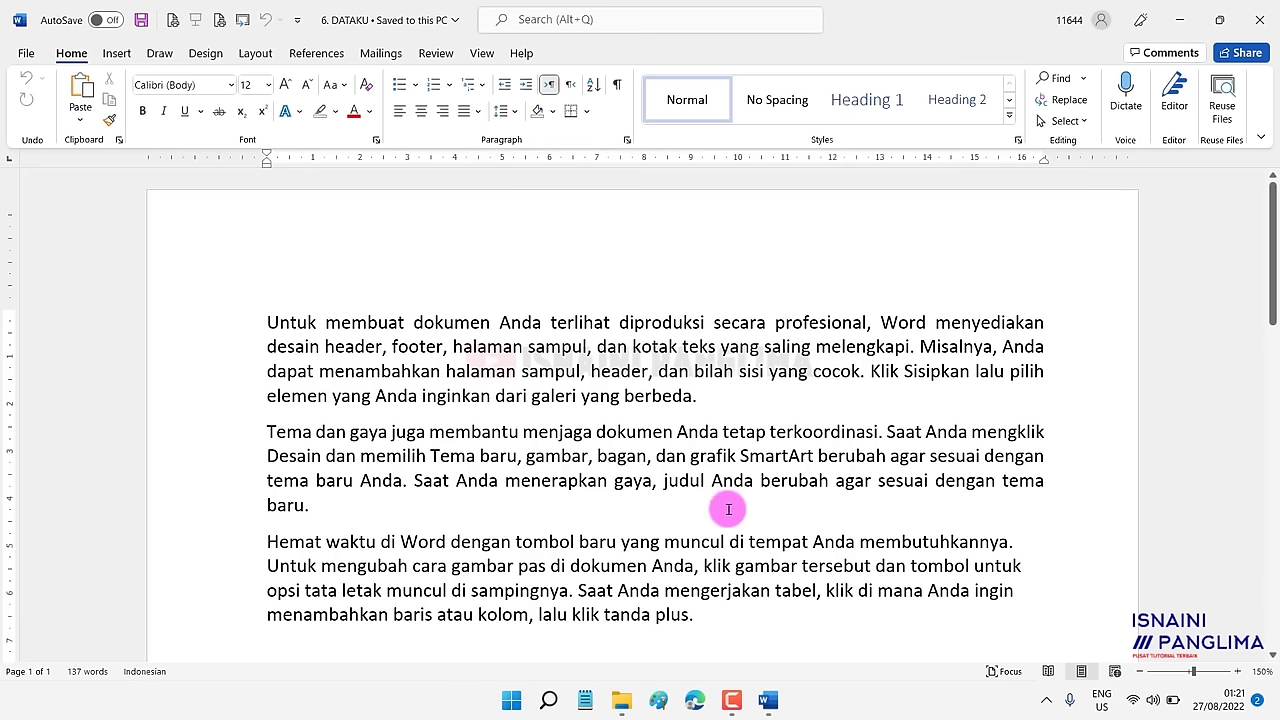
Pin 6. DATAKU in the Recent documents list, verify it under Pinned, and close Word.
{"action": "left_click", "coordinate": [26, 50]}
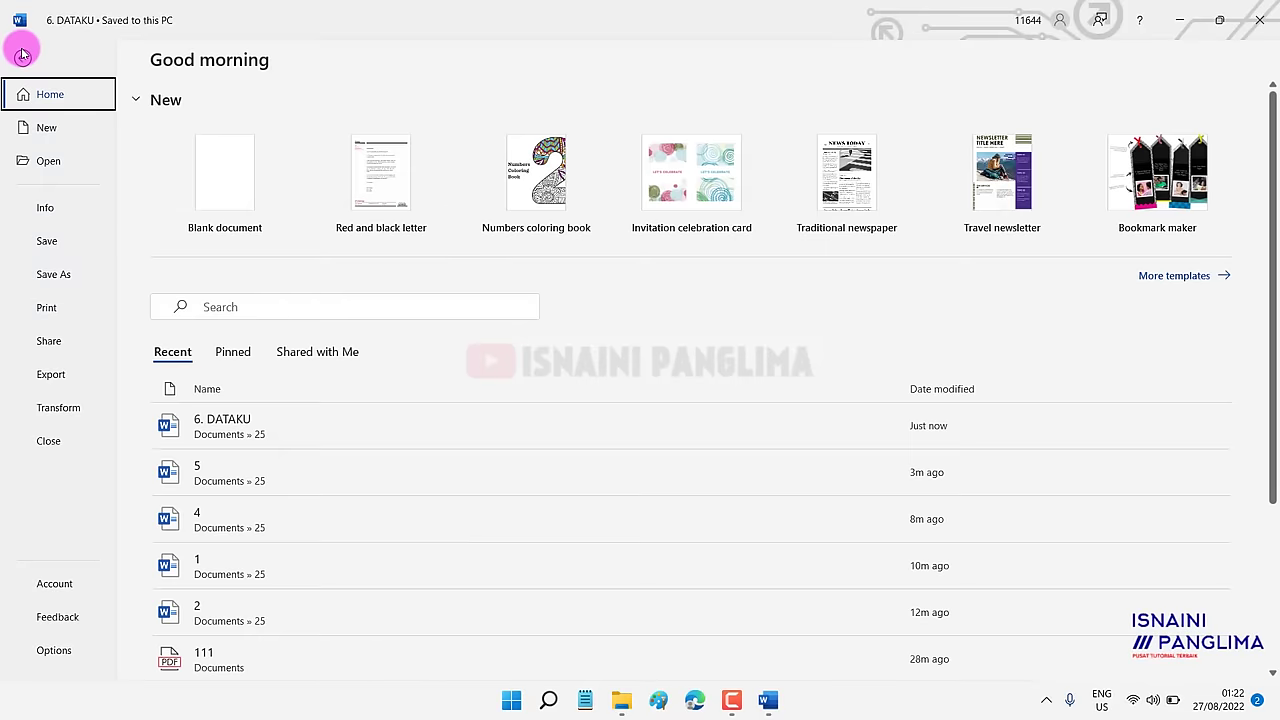
{"action": "left_click", "coordinate": [231, 355]}
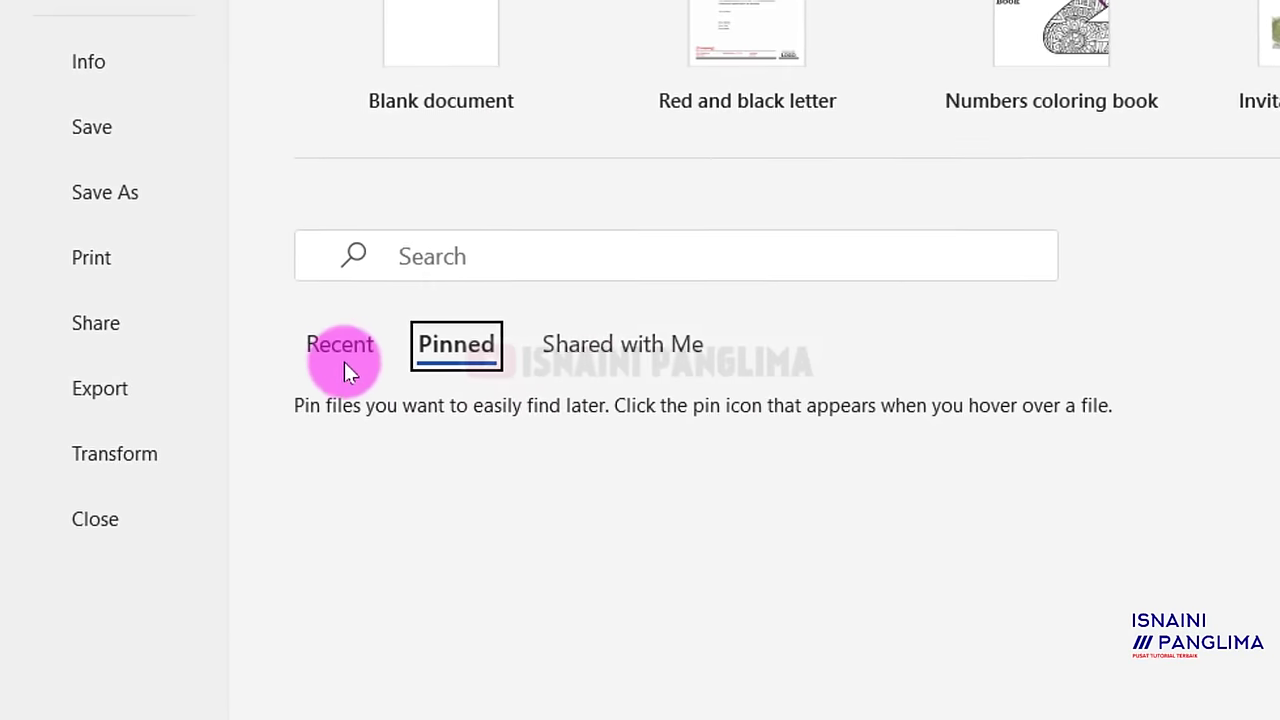
{"action": "left_click", "coordinate": [338, 340]}
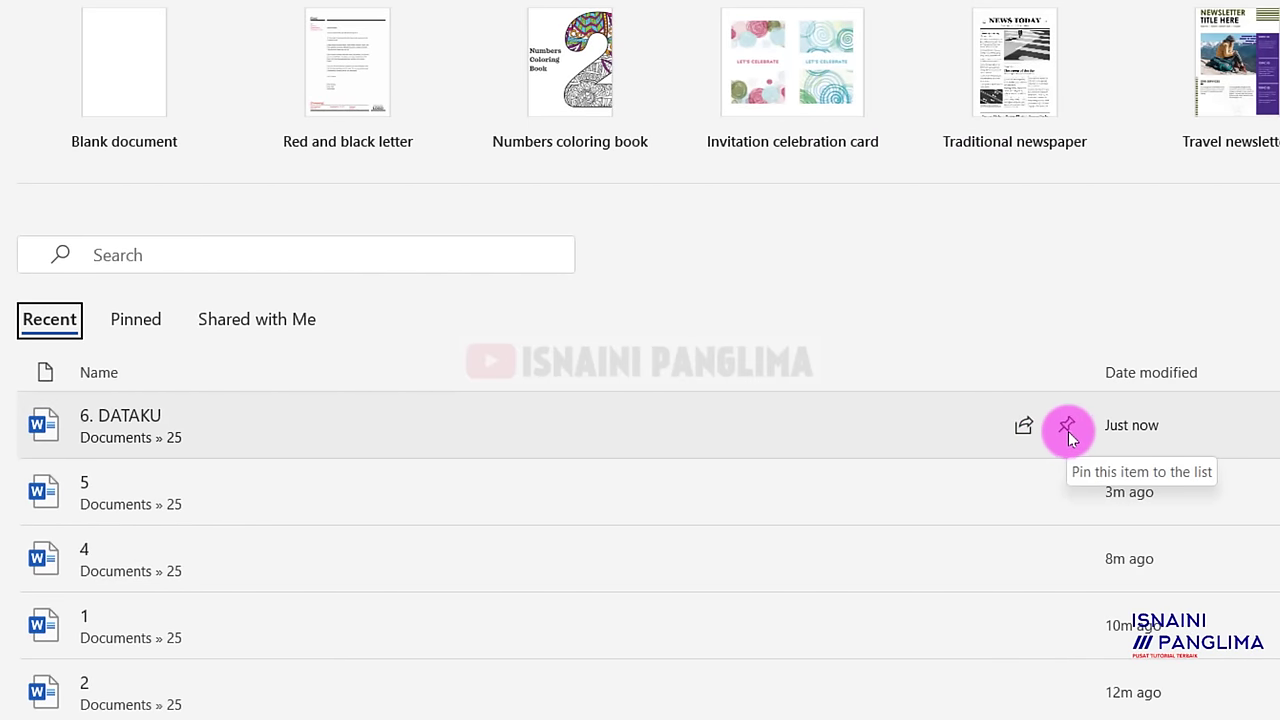
{"action": "left_click", "coordinate": [1067, 430]}
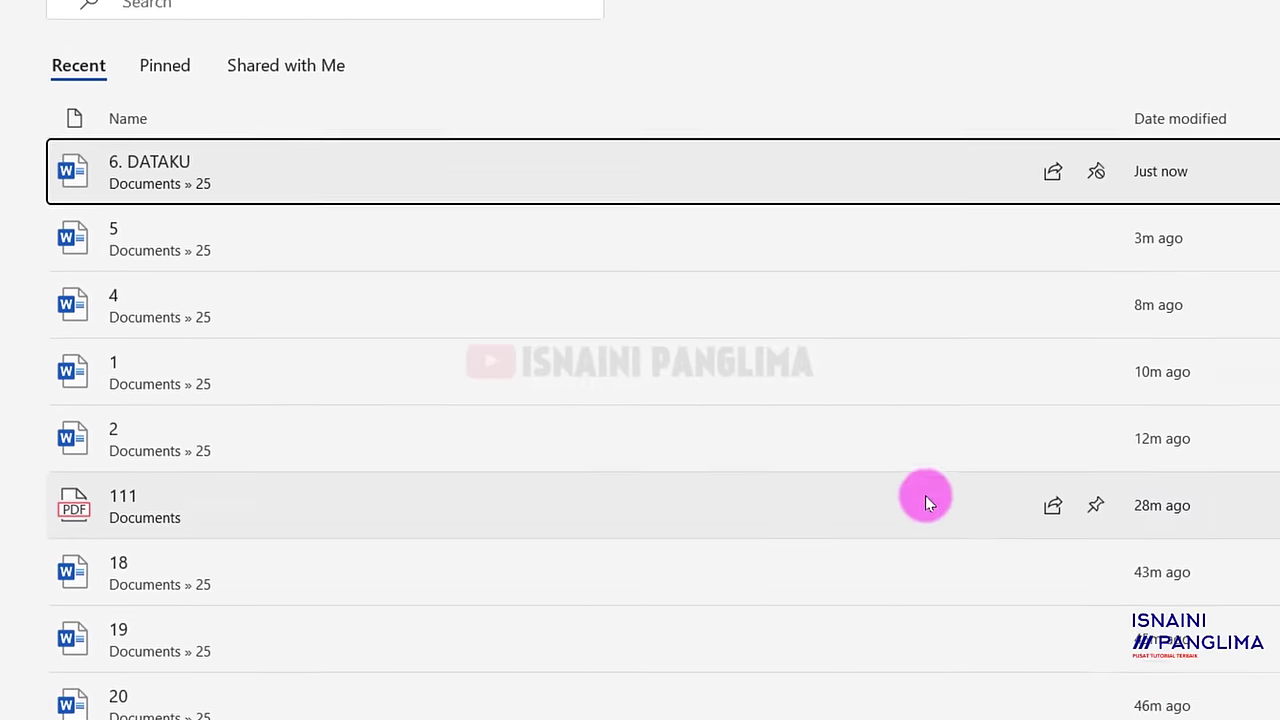
{"action": "left_click", "coordinate": [183, 97]}
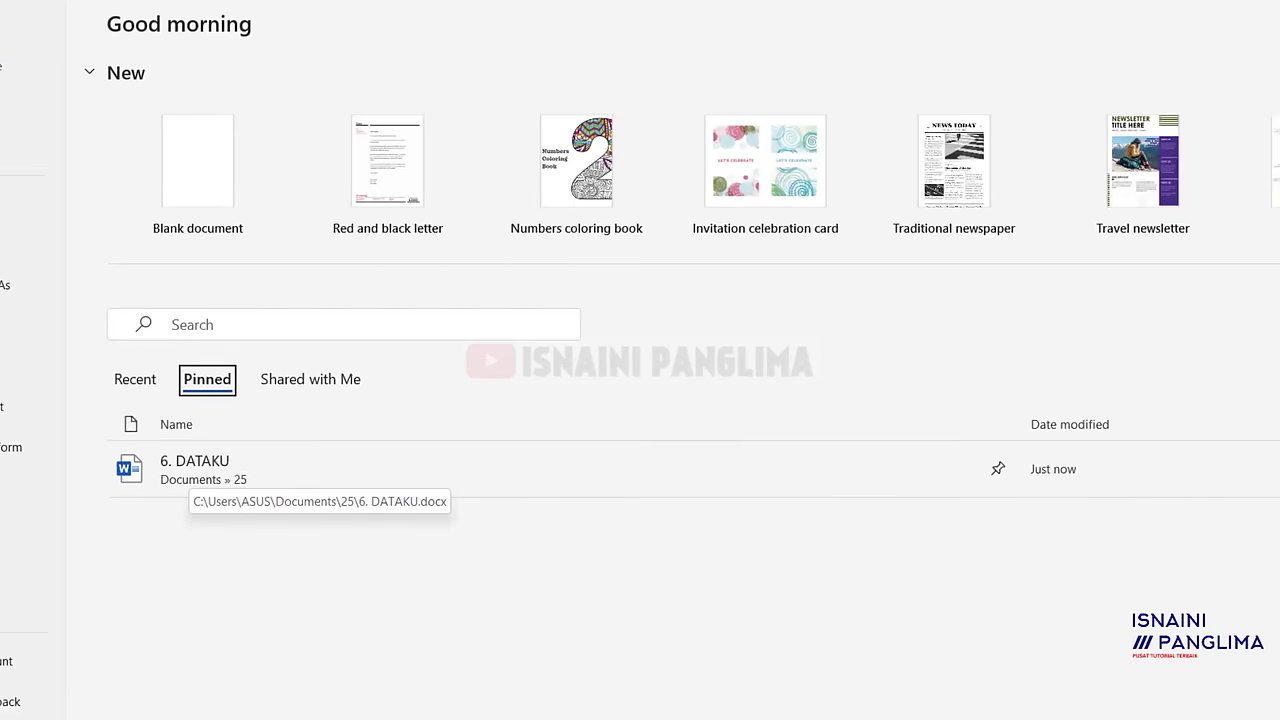
{"action": "left_click", "coordinate": [1250, 15]}
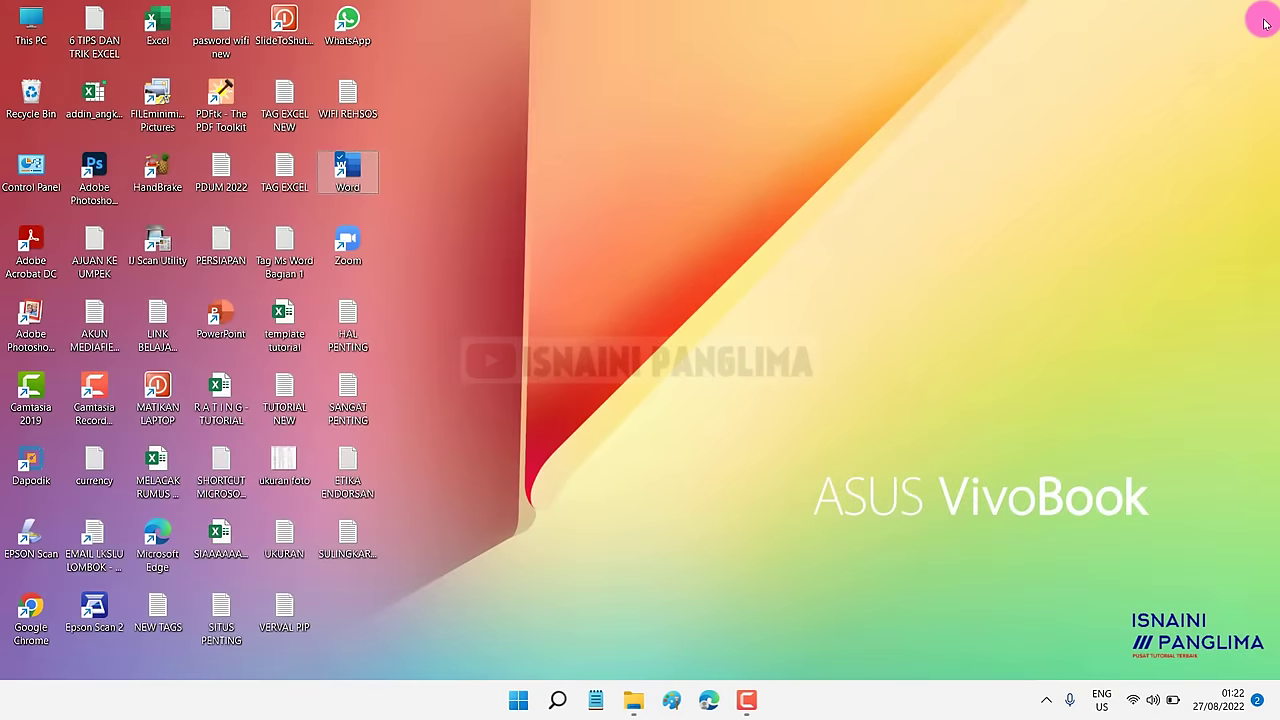
Relaunch Word and open 6. DATAKU from the Pinned documents list.
{"action": "double_click", "coordinate": [350, 178]}
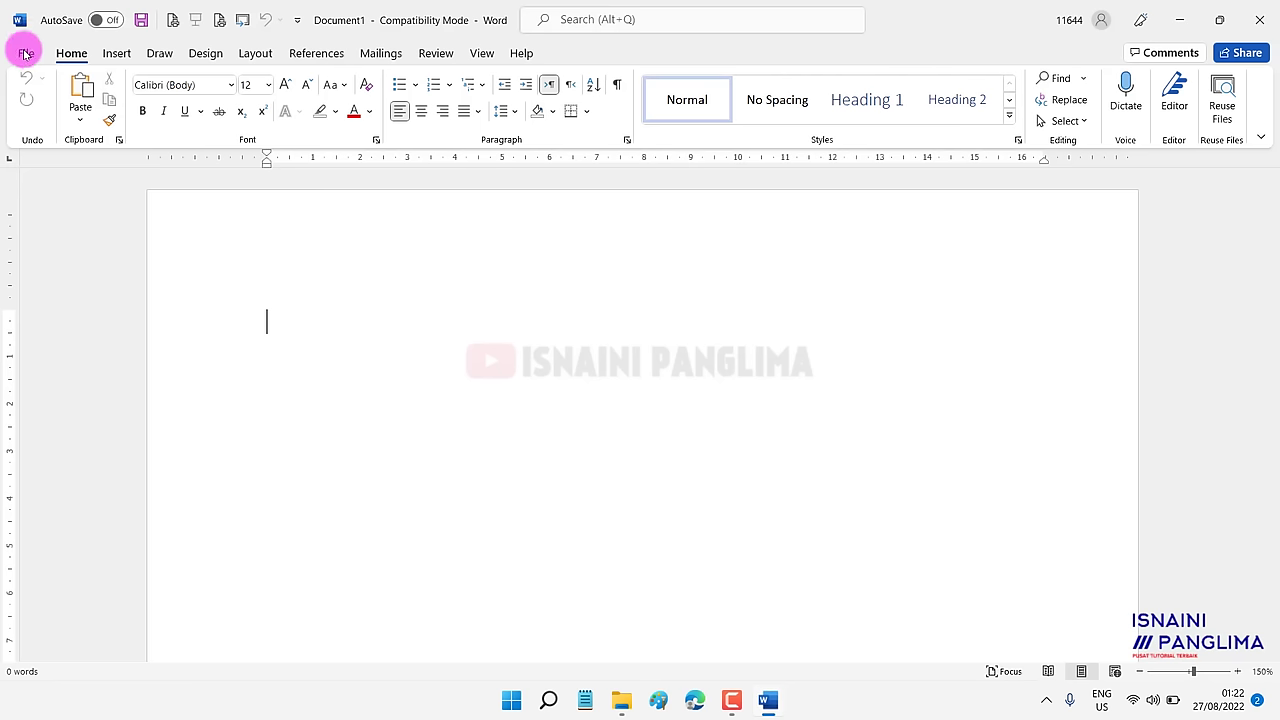
{"action": "left_click", "coordinate": [26, 53]}
{"action": "left_click", "coordinate": [247, 362]}
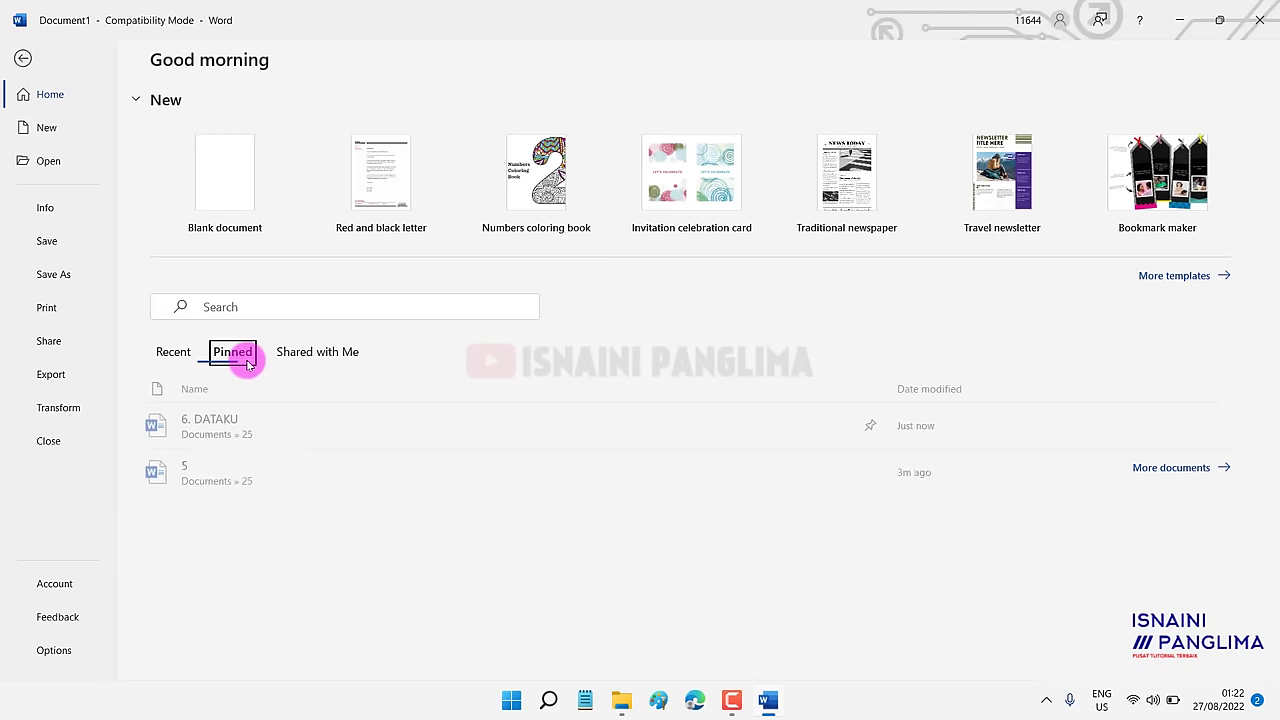
{"action": "left_click", "coordinate": [222, 428]}
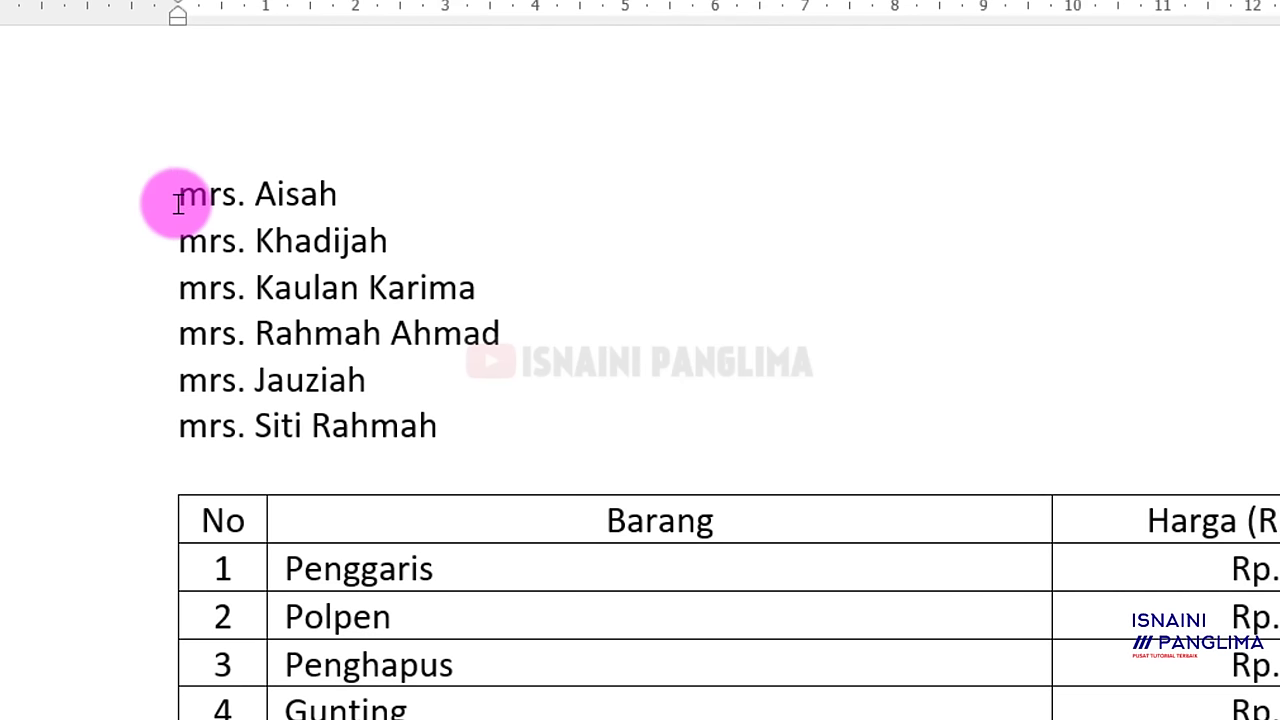
Delete the mrs. prefix from the first names, then undo so every name keeps mrs.
{"action": "left_click_drag", "start_coordinate": [179, 200], "coordinate": [243, 208]}
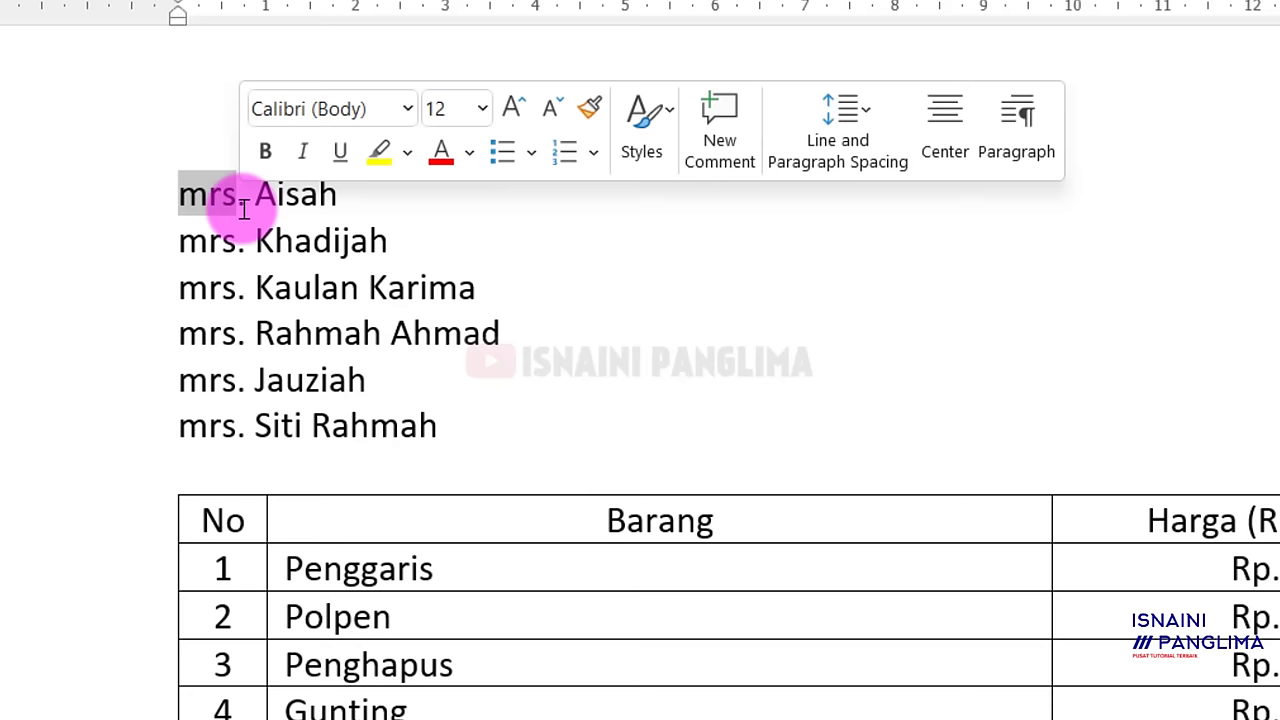
{"action": "key", "text": "Delete"}
{"action": "key", "text": "Delete"}
{"action": "key", "text": "Delete"}
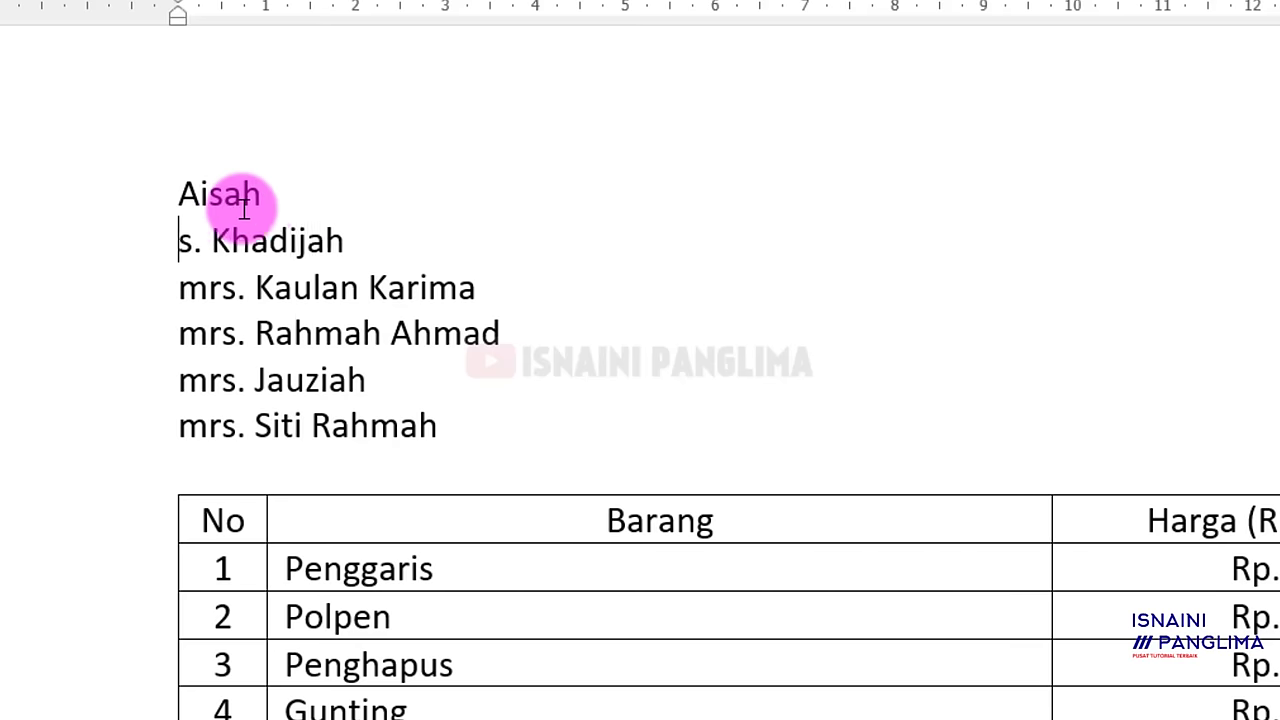
{"action": "key", "text": "Delete"}
{"action": "key", "text": "Delete"}
{"action": "key", "text": "Delete"}
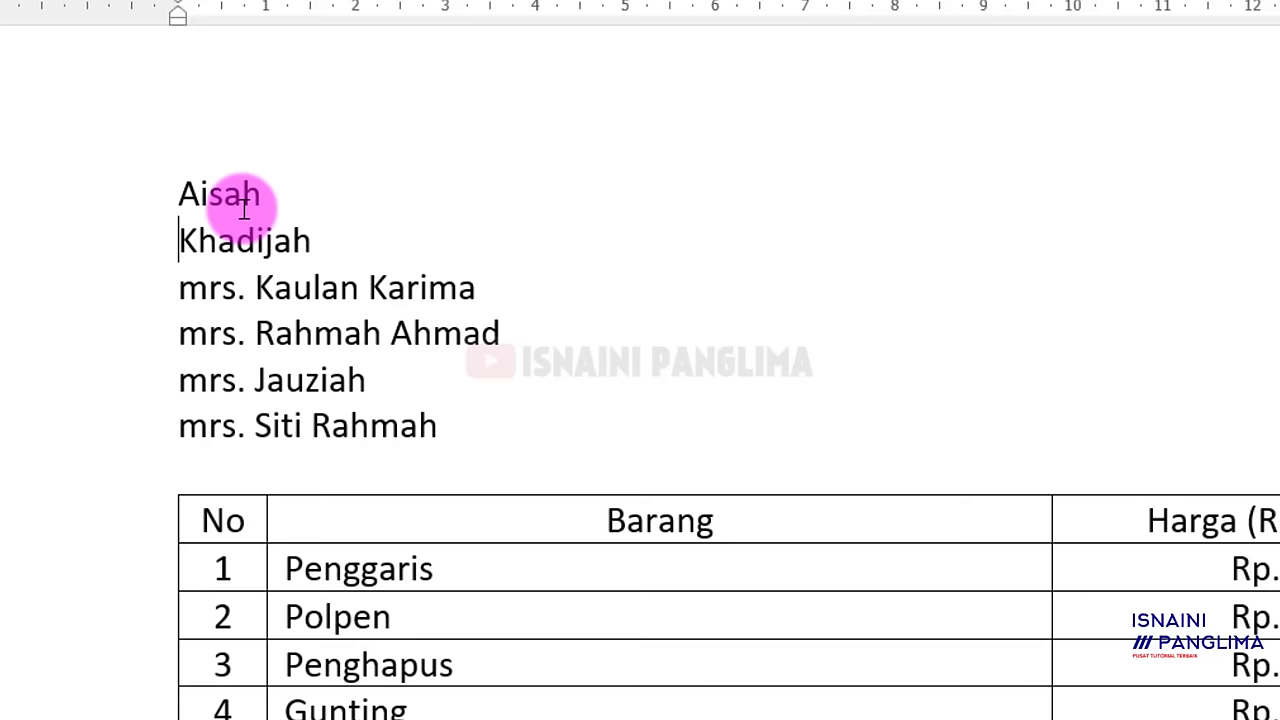
{"action": "key", "text": "ctrl+z"}
{"action": "key", "text": "ctrl+z"}
{"action": "key", "text": "ctrl+z"}
{"action": "key", "text": "ctrl+z"}
{"action": "key", "text": "ctrl+z"}
{"action": "key", "text": "ctrl+z"}
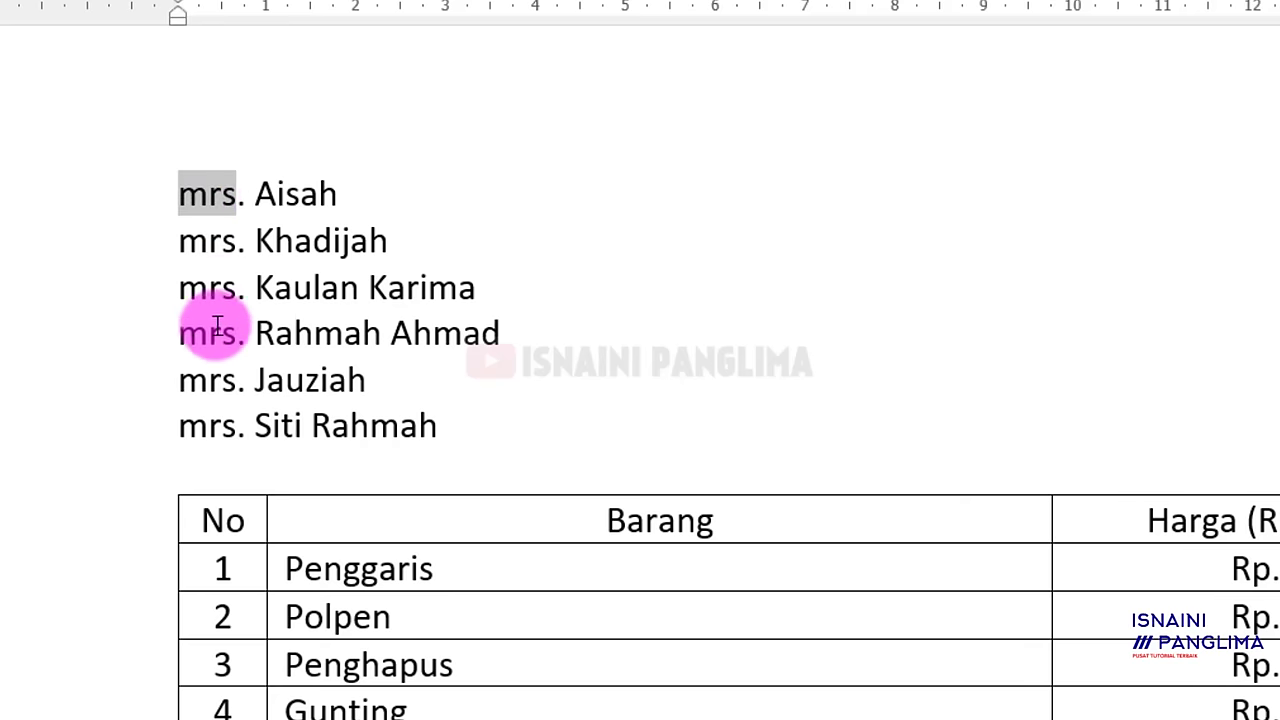
{"action": "left_click", "coordinate": [256, 193]}
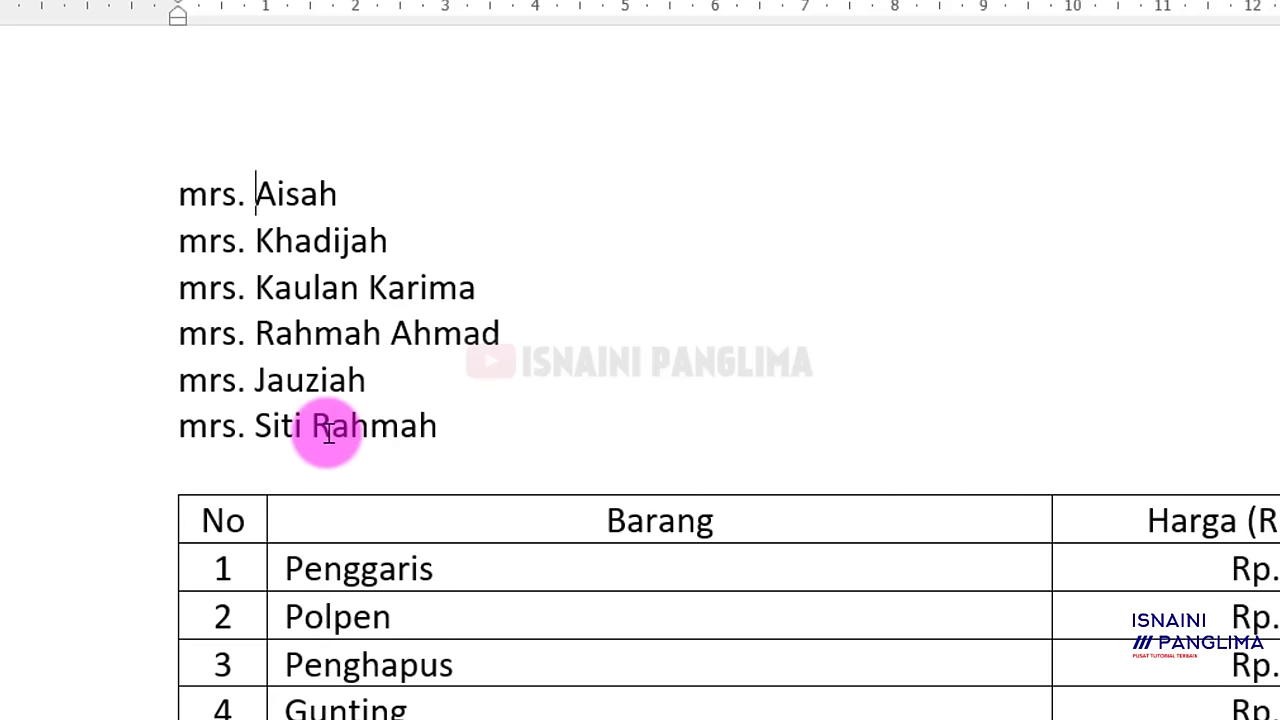
{"action": "key", "text": "alt"}
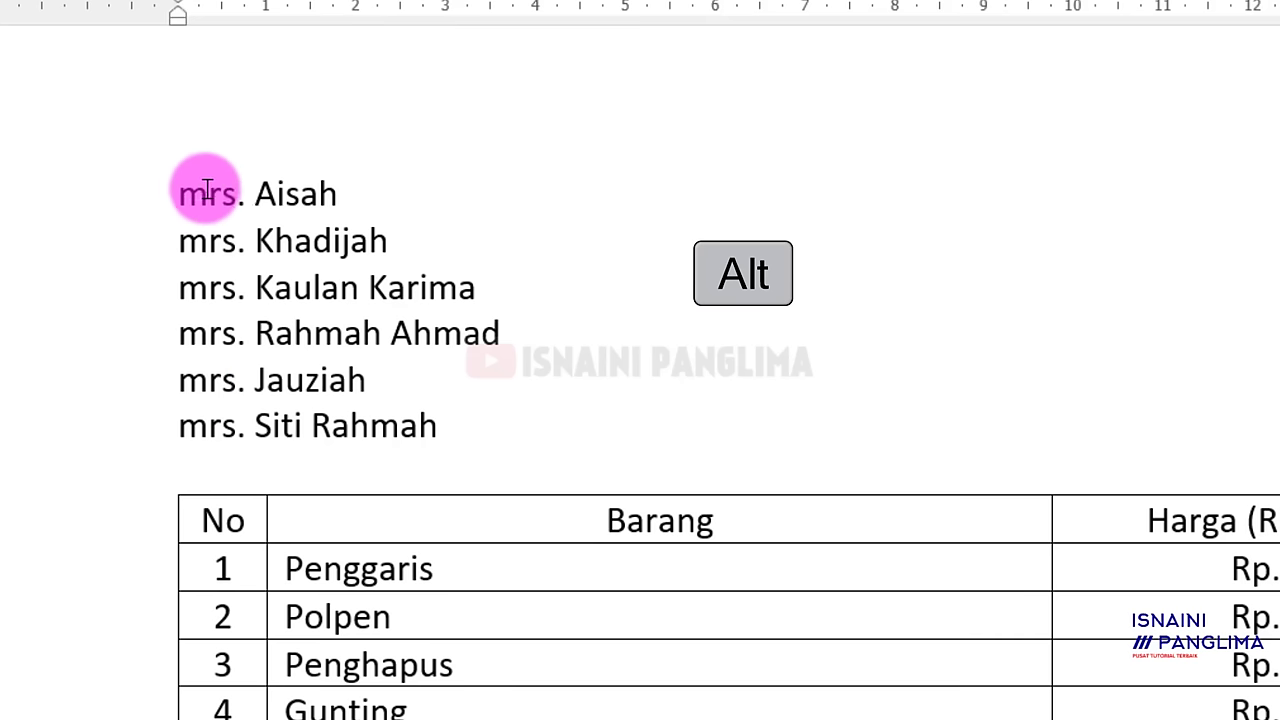
Block-delete the mrs. column from all six names, then toggle bullets on and off for them.
{"action": "left_click_drag", "start_coordinate": [207, 190], "coordinate": [249, 437]}
{"action": "key", "text": "Delete"}
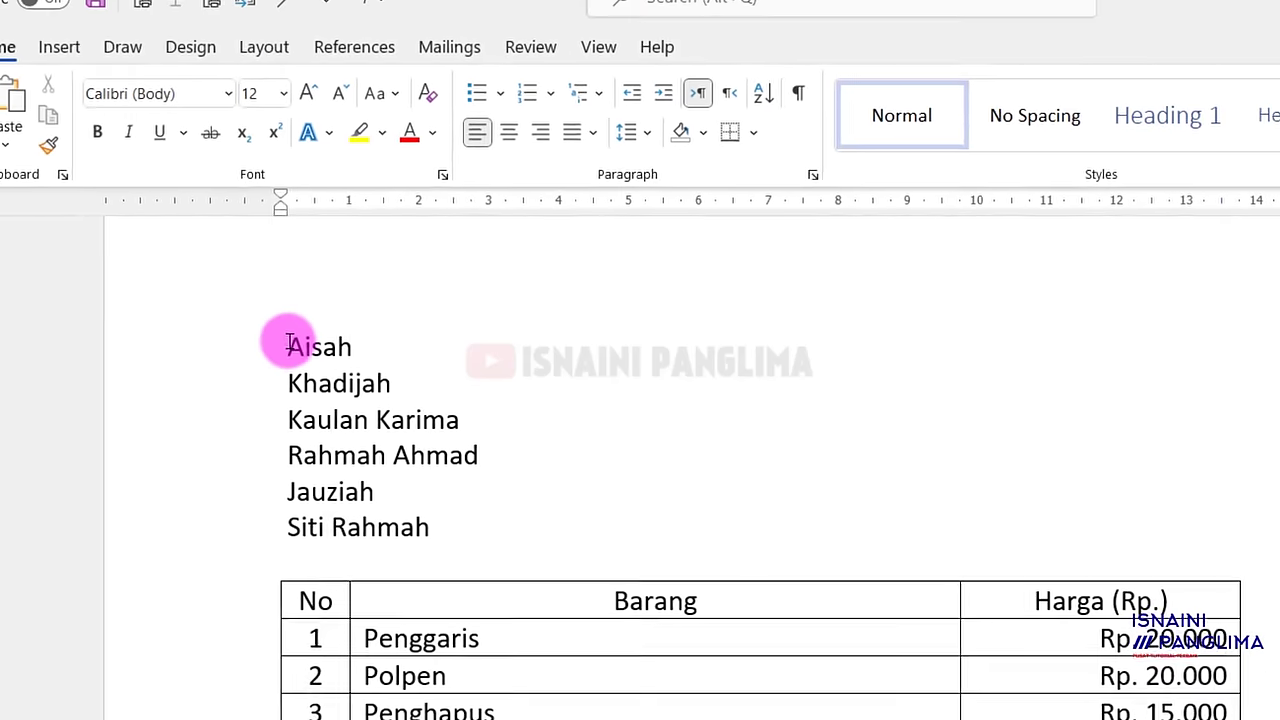
{"action": "left_click_drag", "start_coordinate": [290, 366], "coordinate": [442, 543]}
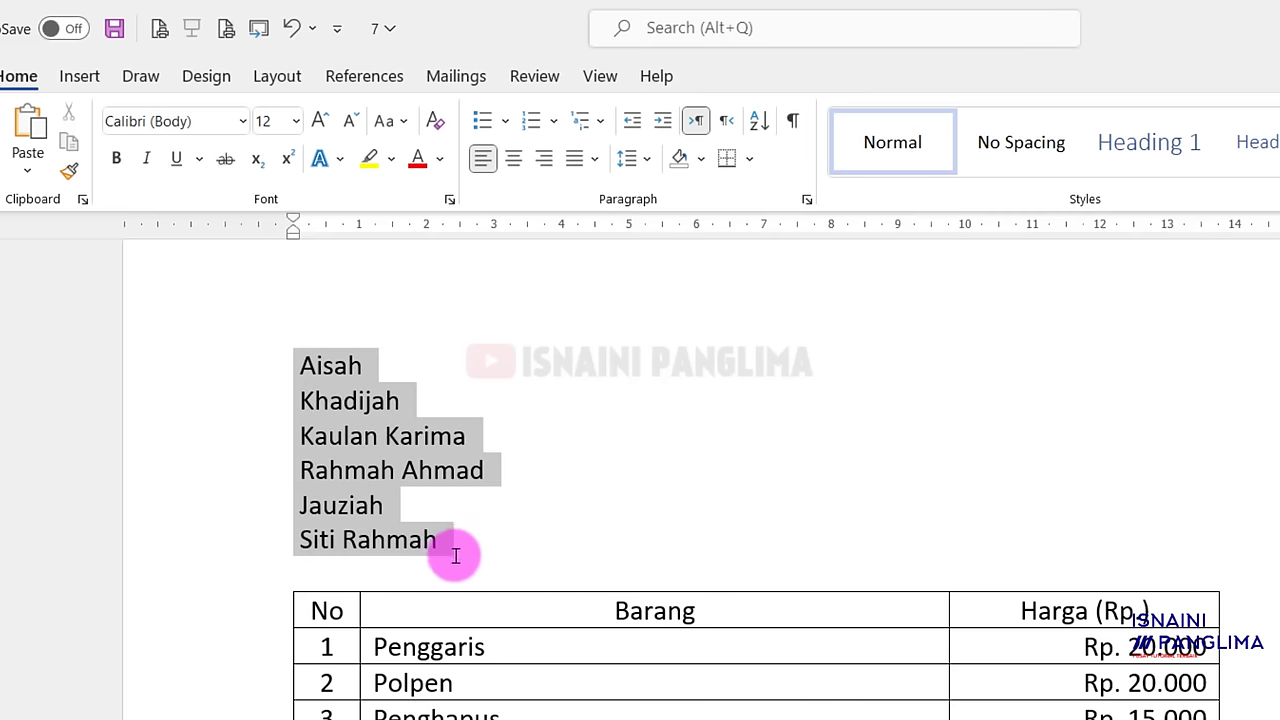
{"action": "left_click", "coordinate": [481, 120]}
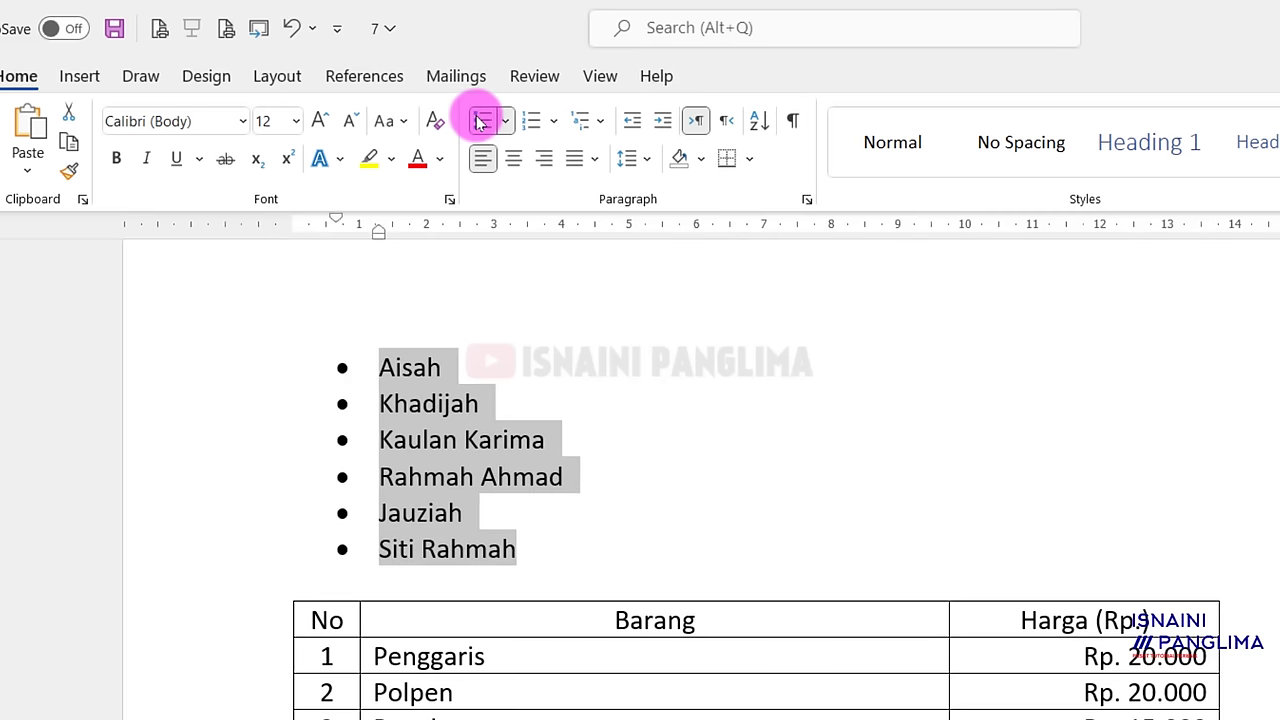
{"action": "left_click", "coordinate": [481, 120]}
{"action": "left_click", "coordinate": [403, 350]}
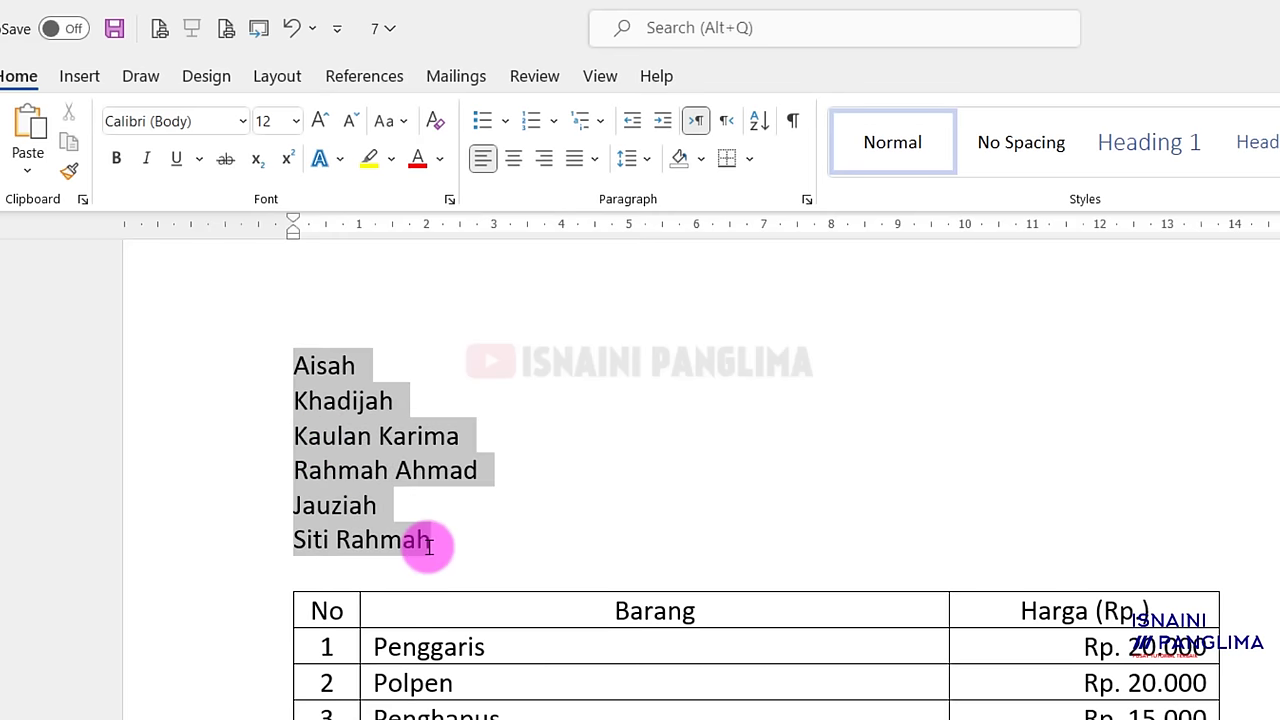
{"action": "left_click_drag", "start_coordinate": [328, 483], "coordinate": [438, 547]}
{"action": "left_click", "coordinate": [438, 547]}
{"action": "scroll", "coordinate": [540, 566], "scroll_direction": "down", "scroll_amount": 5}
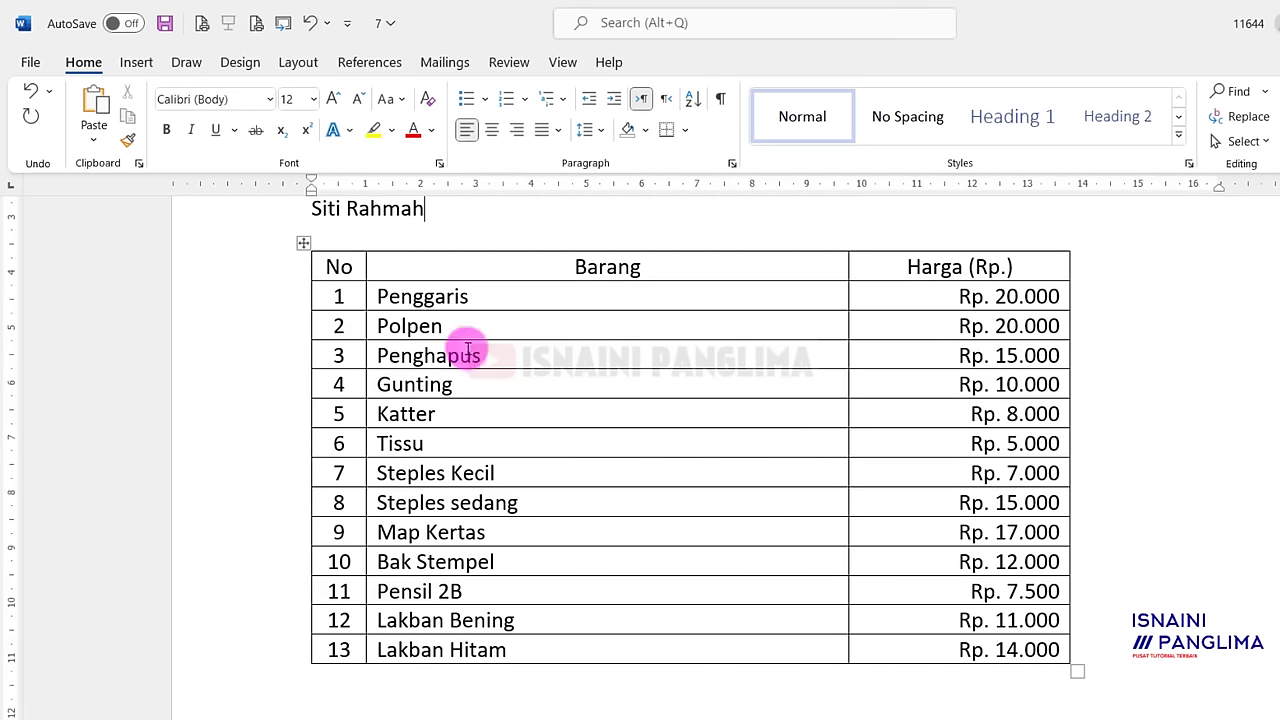
Convert the No/Barang/Harga table to text separated by tabs.
{"action": "left_click", "coordinate": [302, 244]}
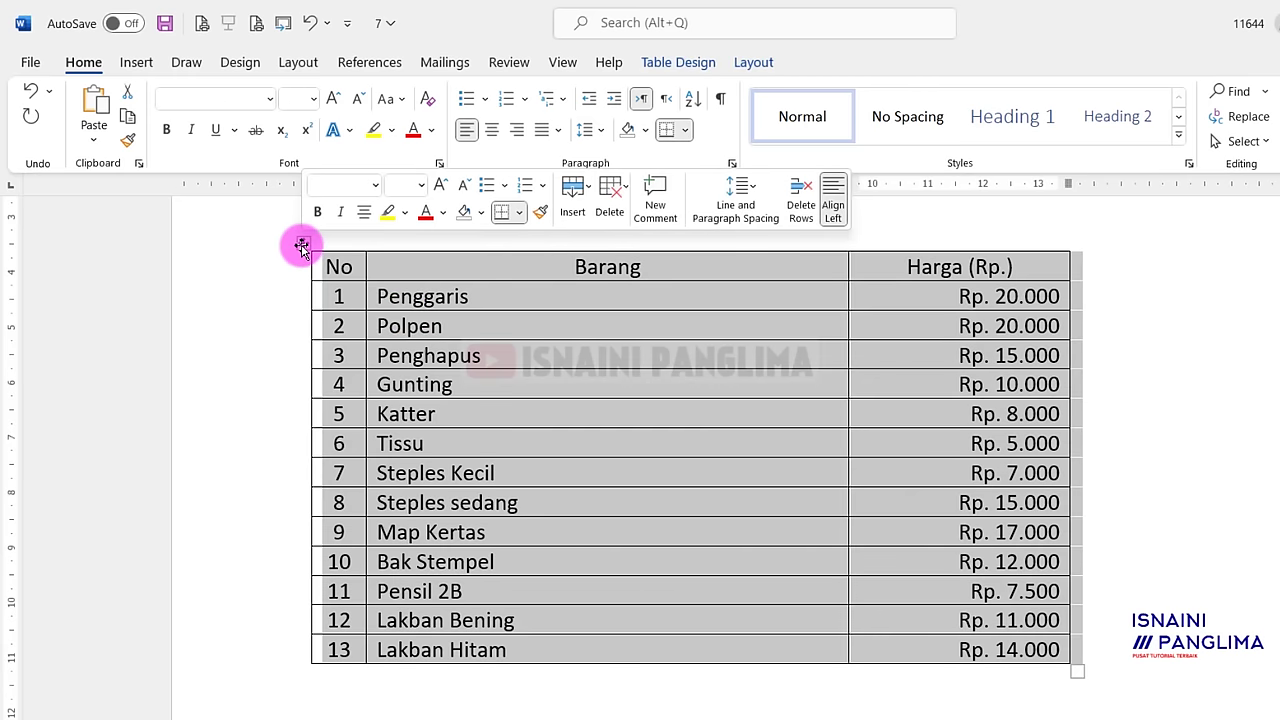
{"action": "left_click", "coordinate": [753, 64]}
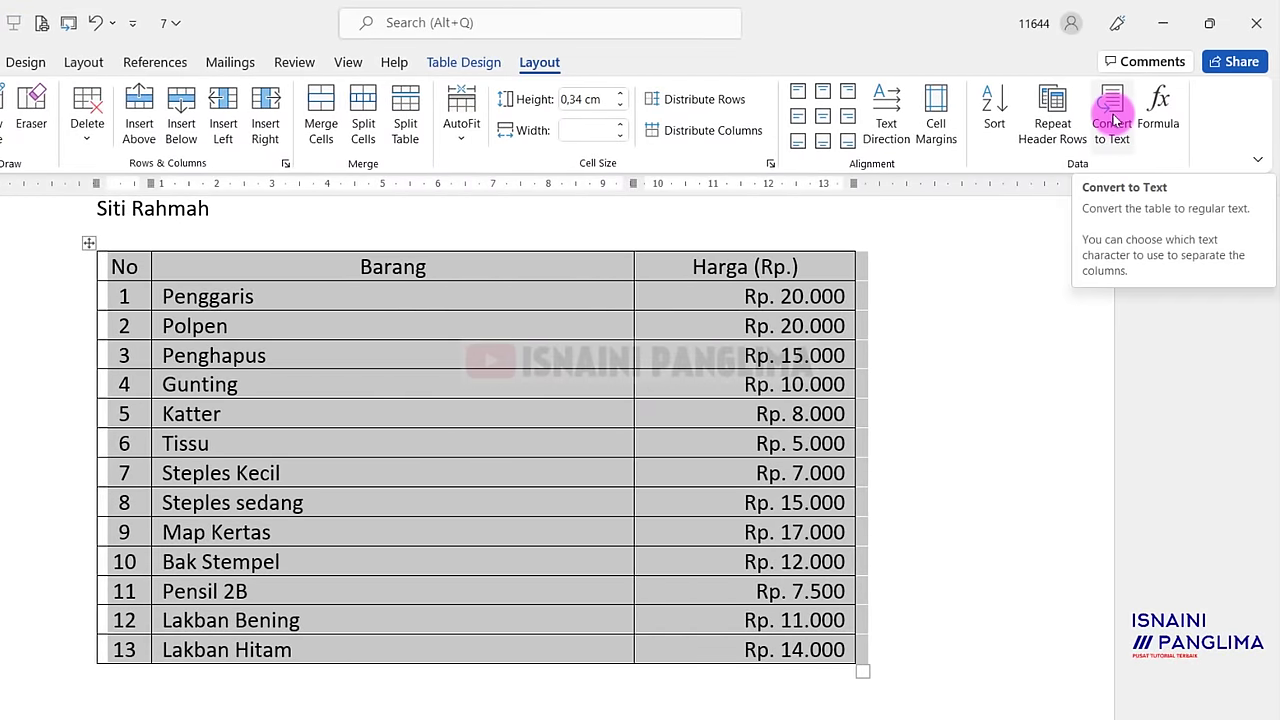
{"action": "left_click", "coordinate": [1122, 125]}
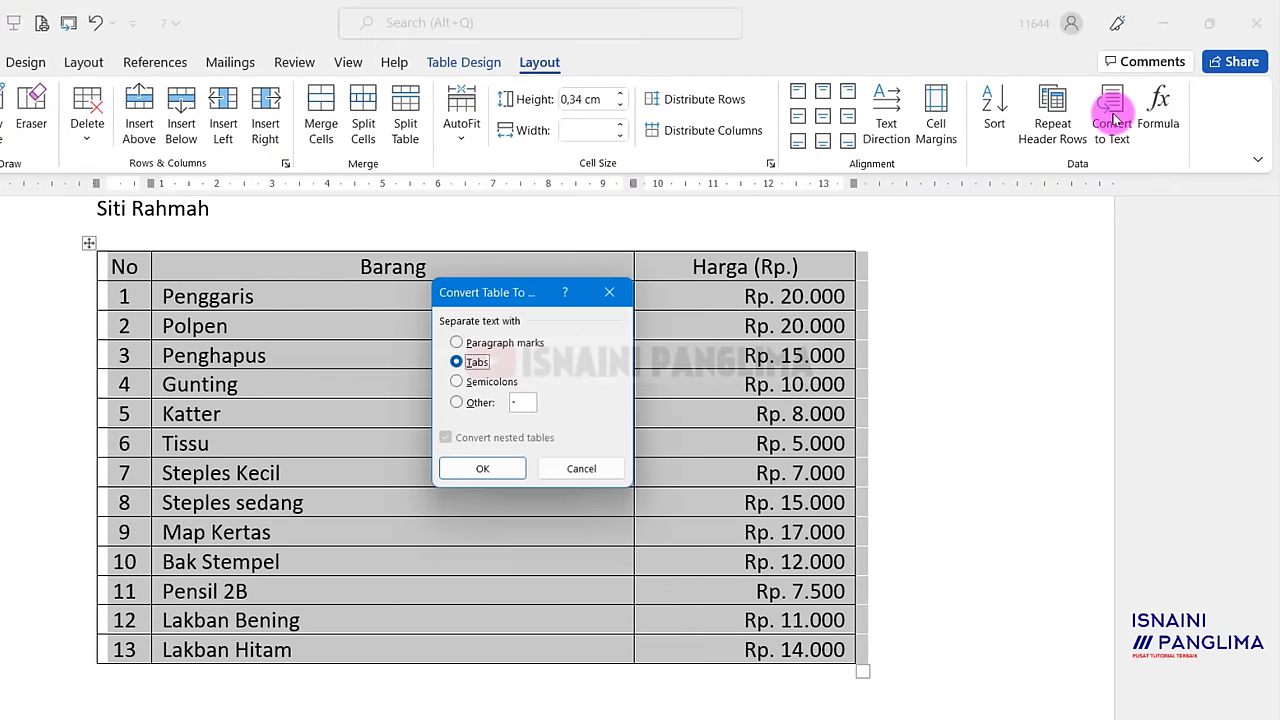
{"action": "left_click", "coordinate": [508, 469]}
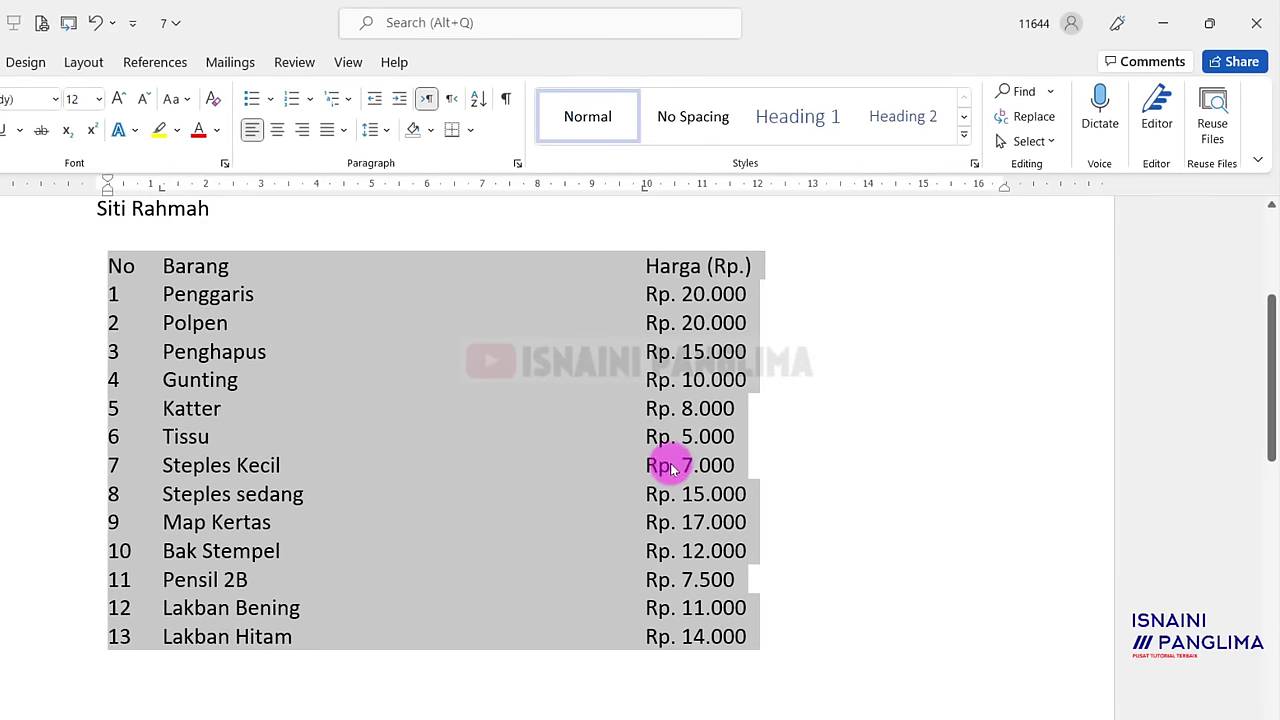
Block-select and delete the Rp. prefix from all 13 prices, then select the whole list.
{"action": "left_click", "coordinate": [670, 325]}
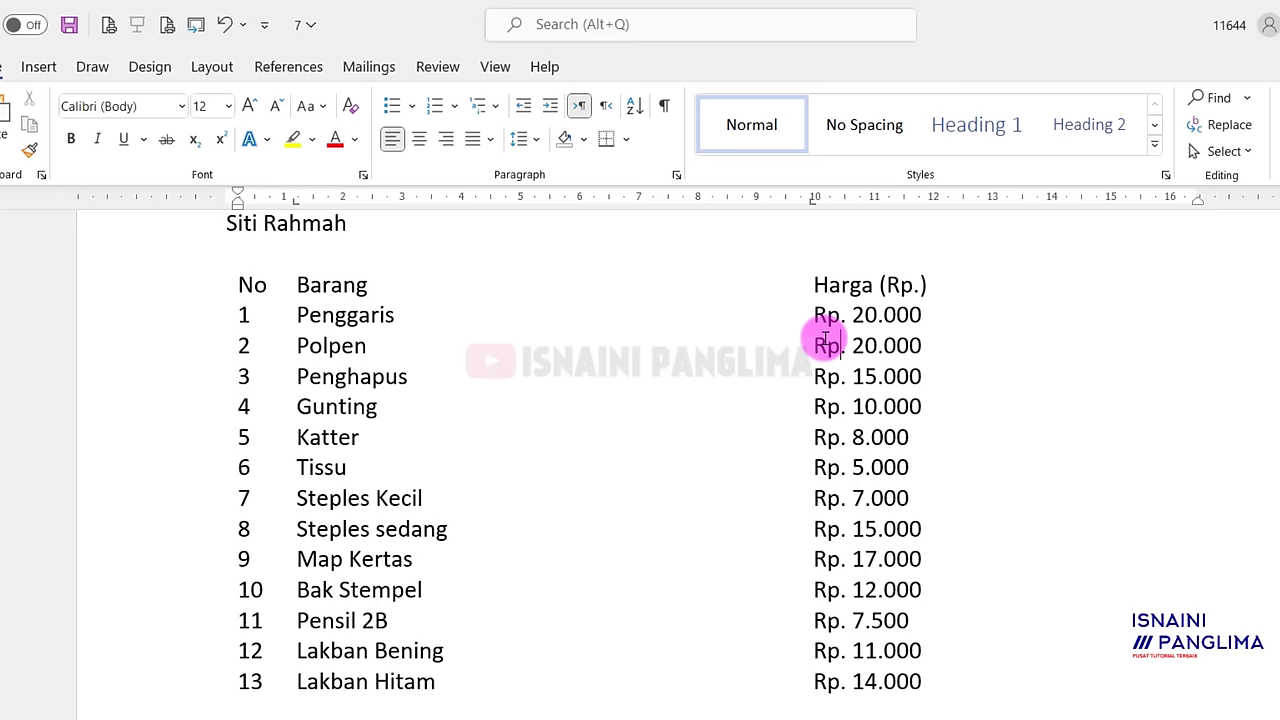
{"action": "key", "text": "alt"}
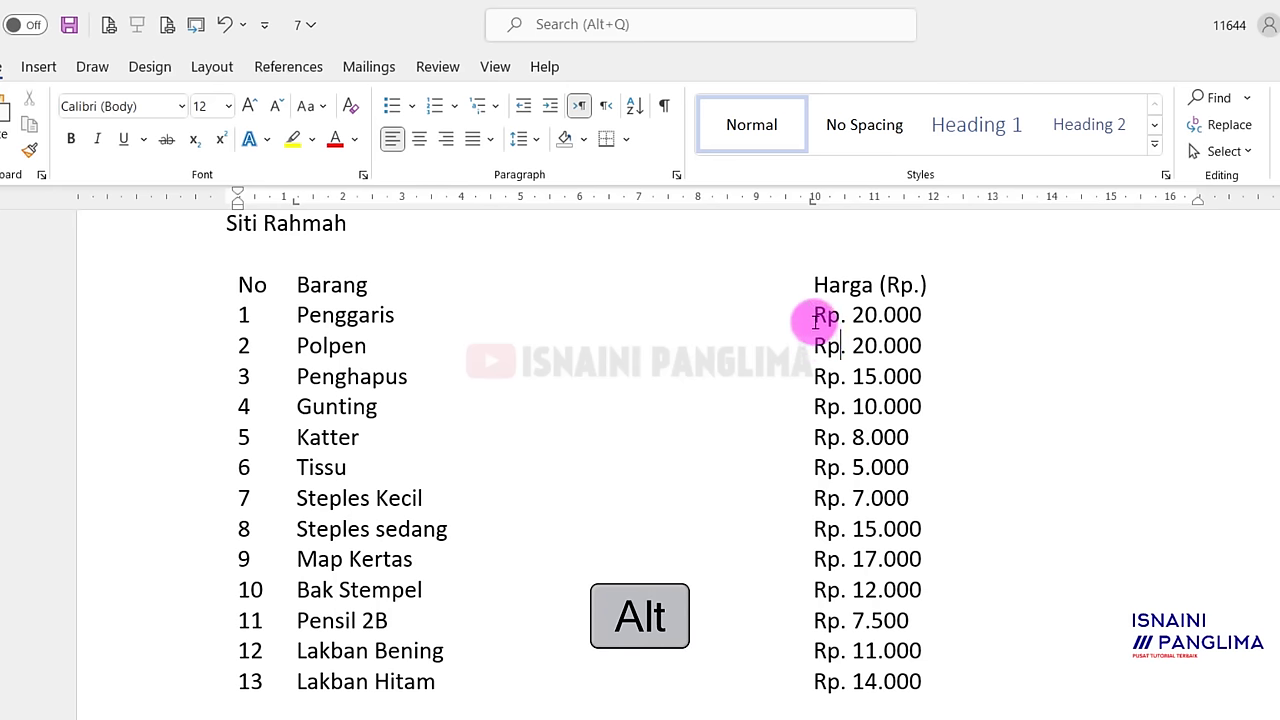
{"action": "mouse_move", "coordinate": [818, 316]}
{"action": "left_mouse_down"}
{"action": "mouse_move", "coordinate": [870, 640]}
{"action": "mouse_move", "coordinate": [848, 694]}
{"action": "left_mouse_up"}
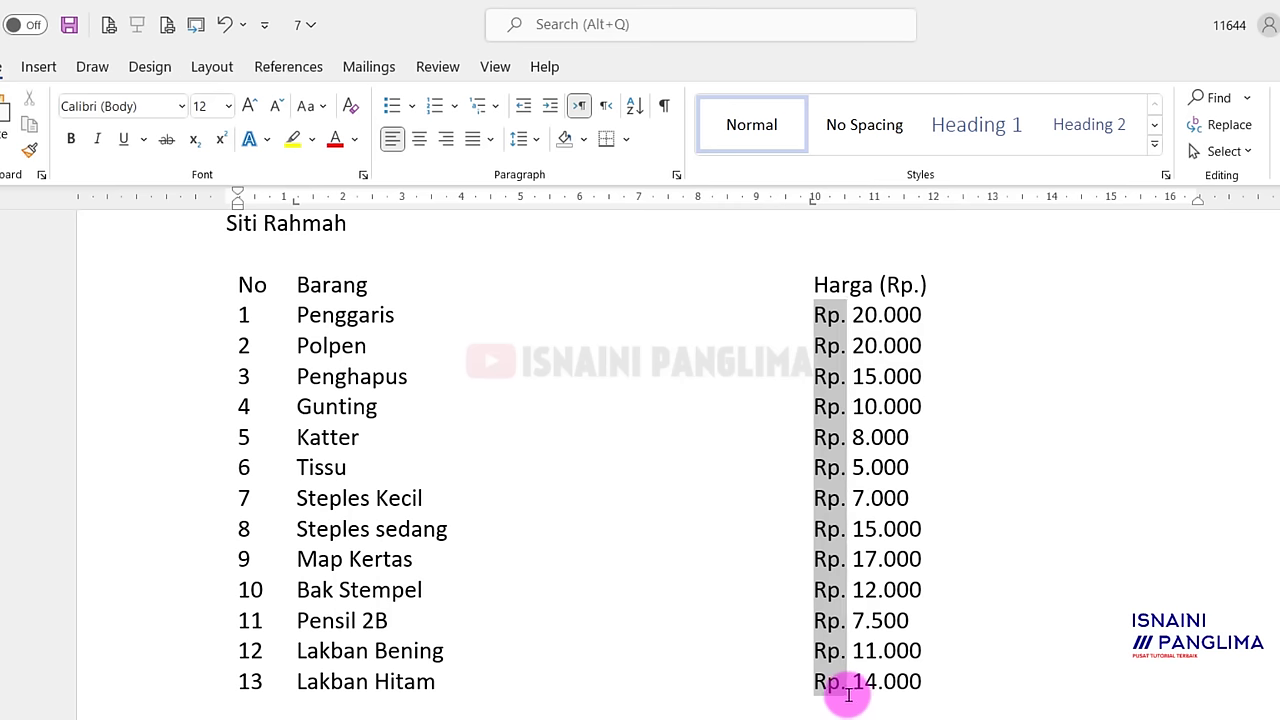
{"action": "key", "text": "Delete"}
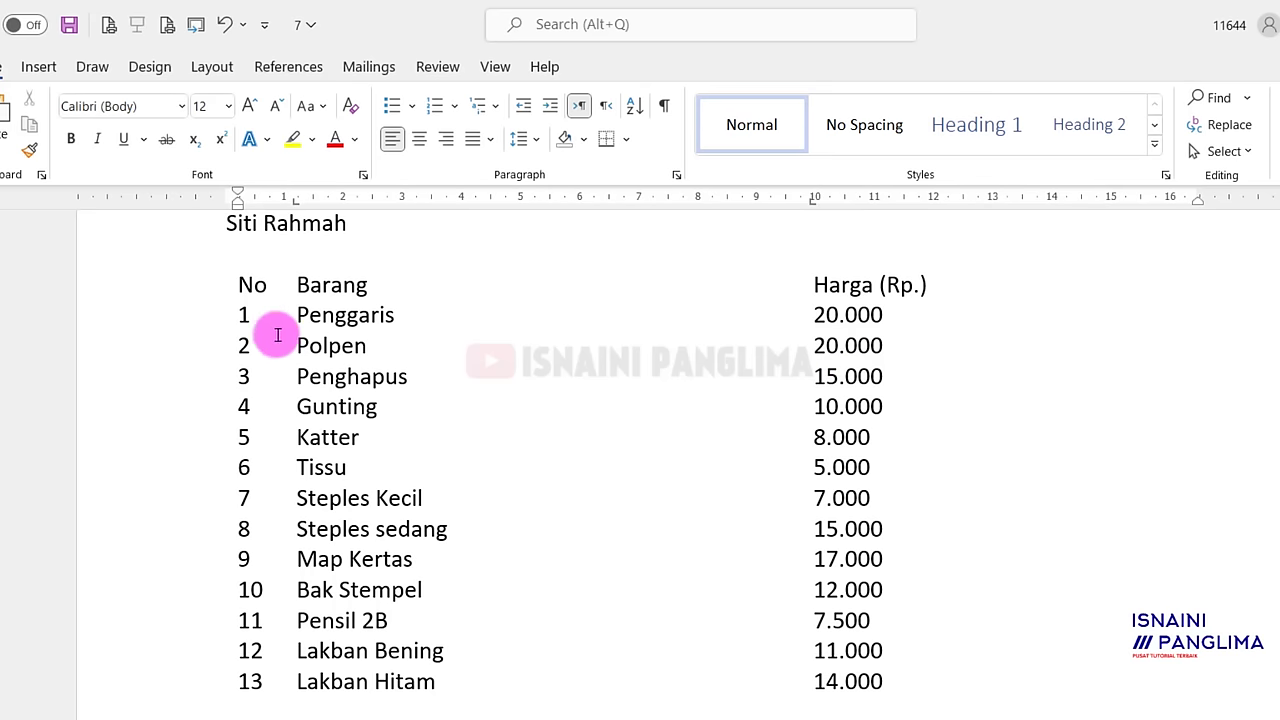
{"action": "left_click_drag", "start_coordinate": [238, 285], "coordinate": [885, 677]}
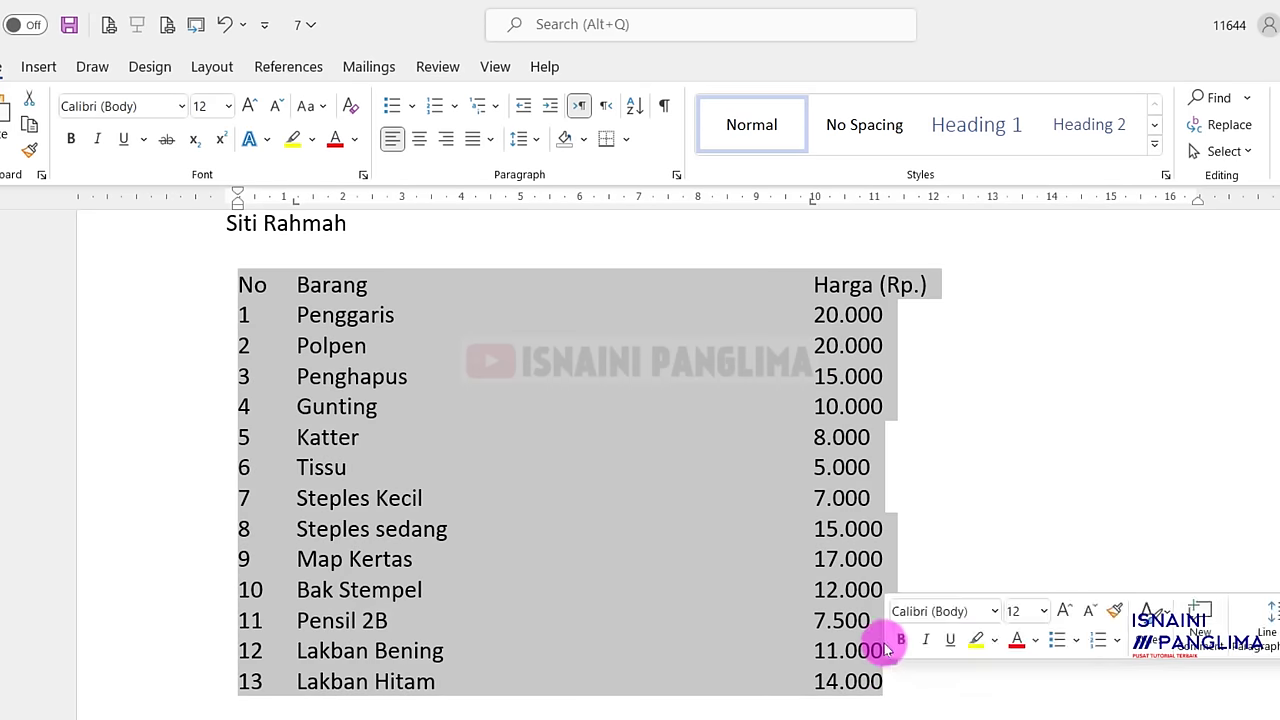
Turn the selected tab-separated item list back into a table via Insert > Table.
{"action": "left_click", "coordinate": [136, 70]}
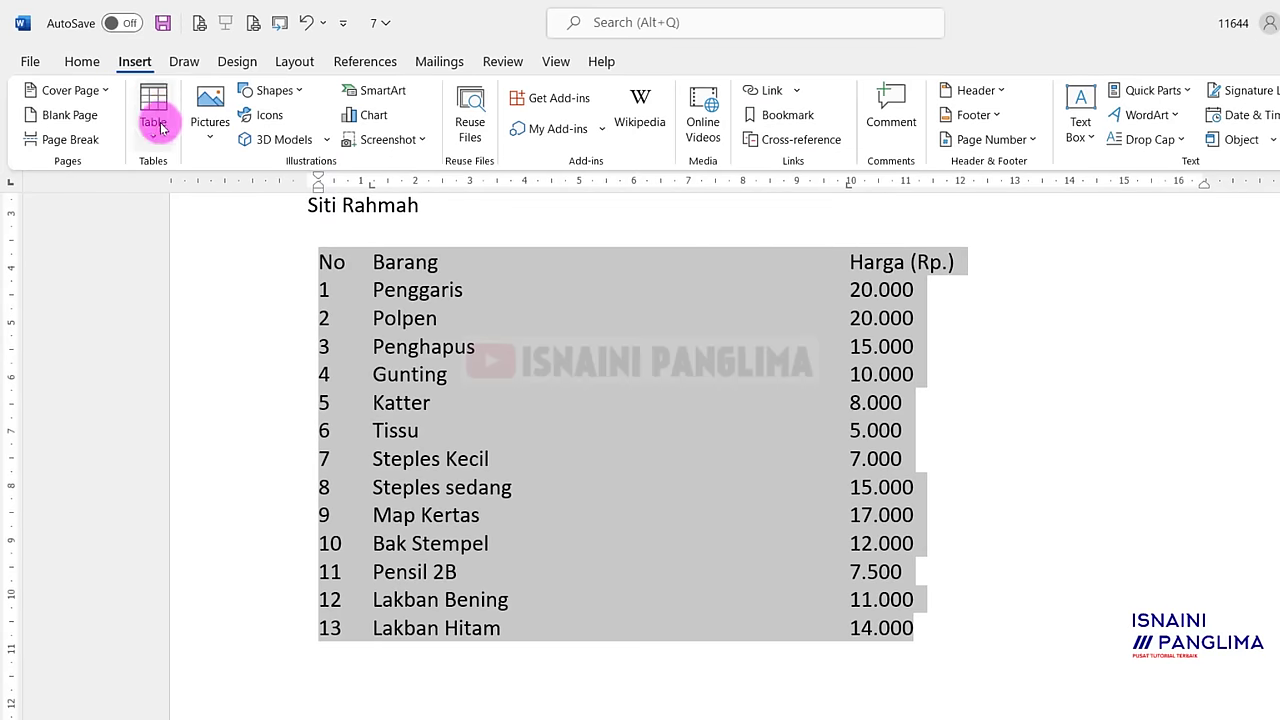
{"action": "left_click", "coordinate": [155, 135]}
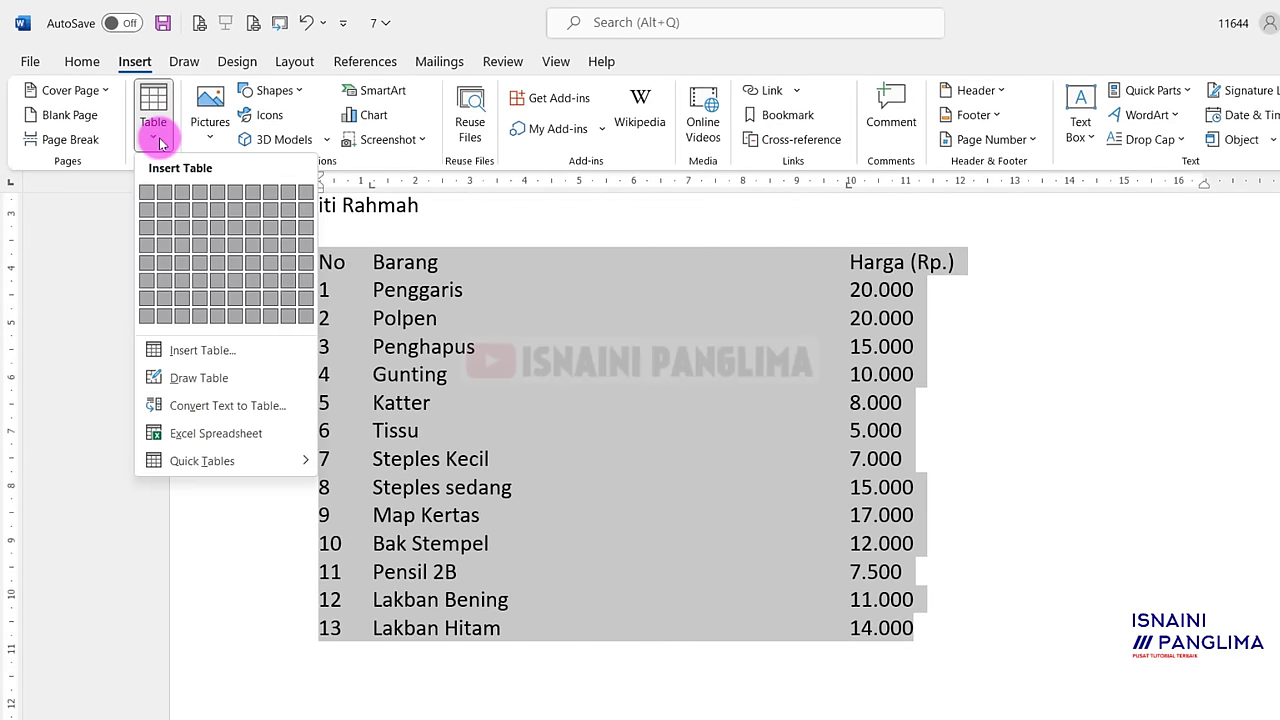
{"action": "left_click", "coordinate": [192, 350]}
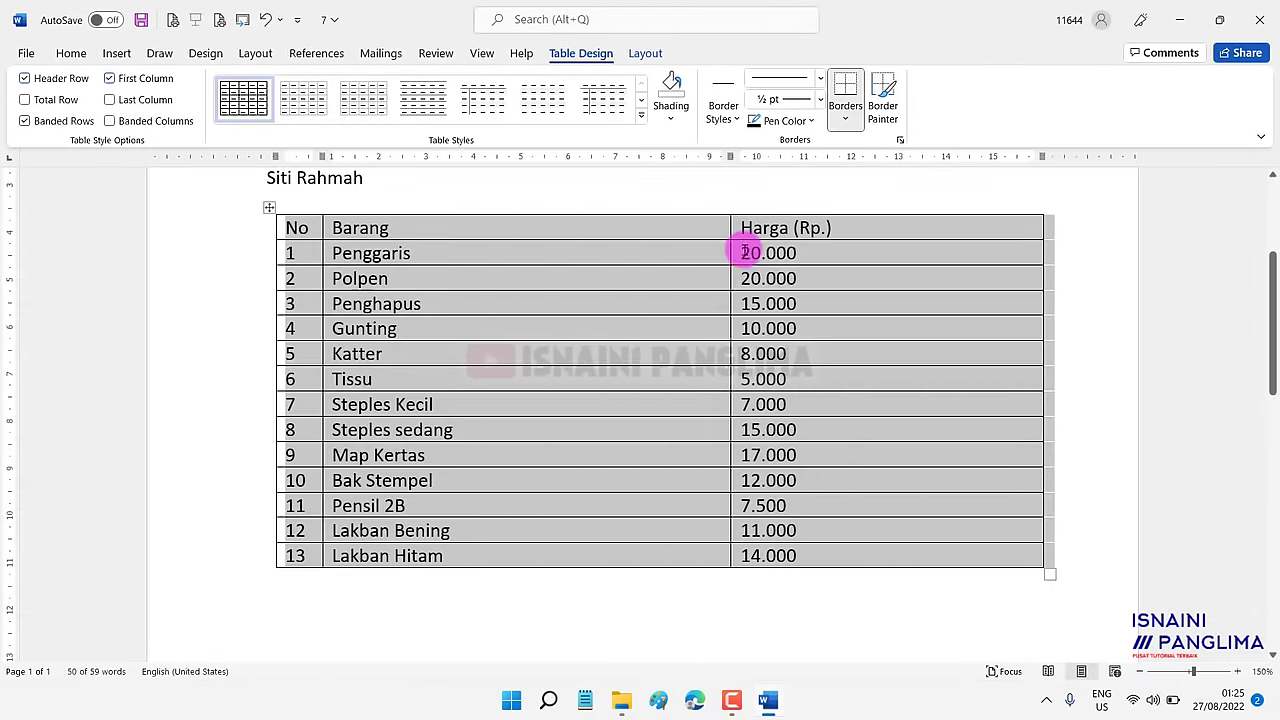
{"action": "left_click", "coordinate": [745, 253]}
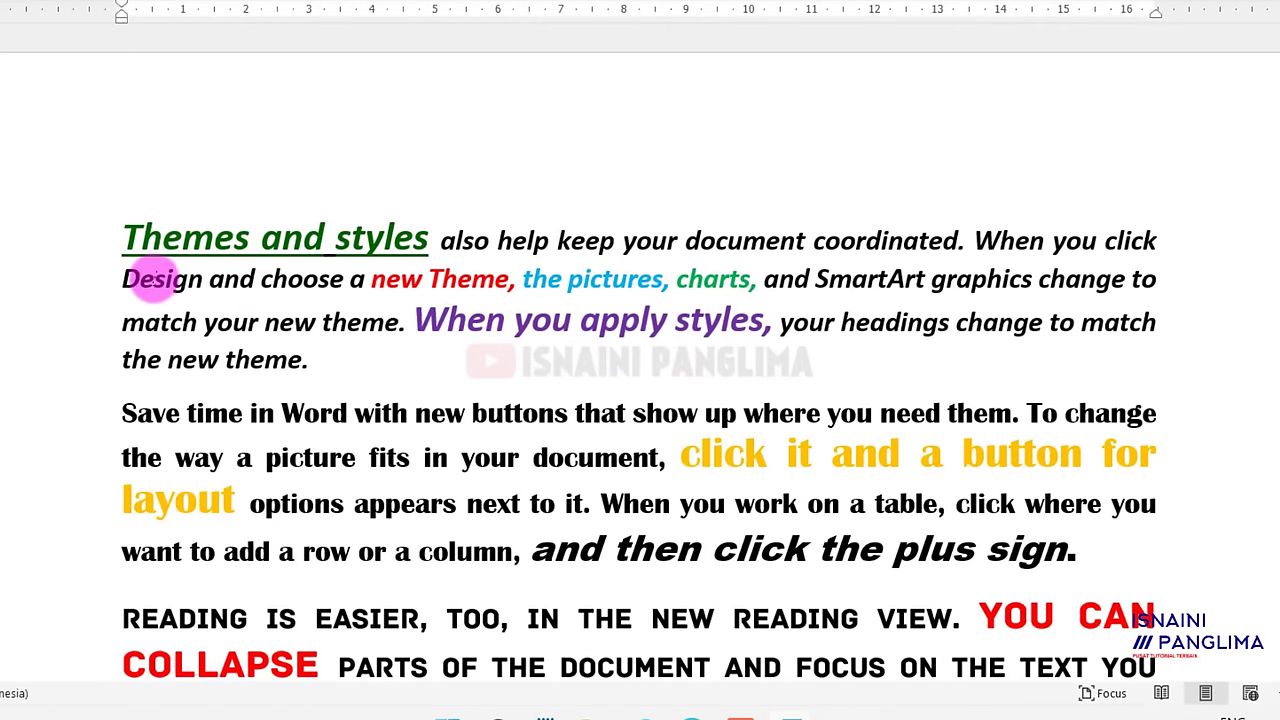
Select all text in the colourful sample document and clear its character formatting with Ctrl+Space.
{"action": "scroll", "coordinate": [560, 337], "scroll_direction": "down", "scroll_amount": 2}
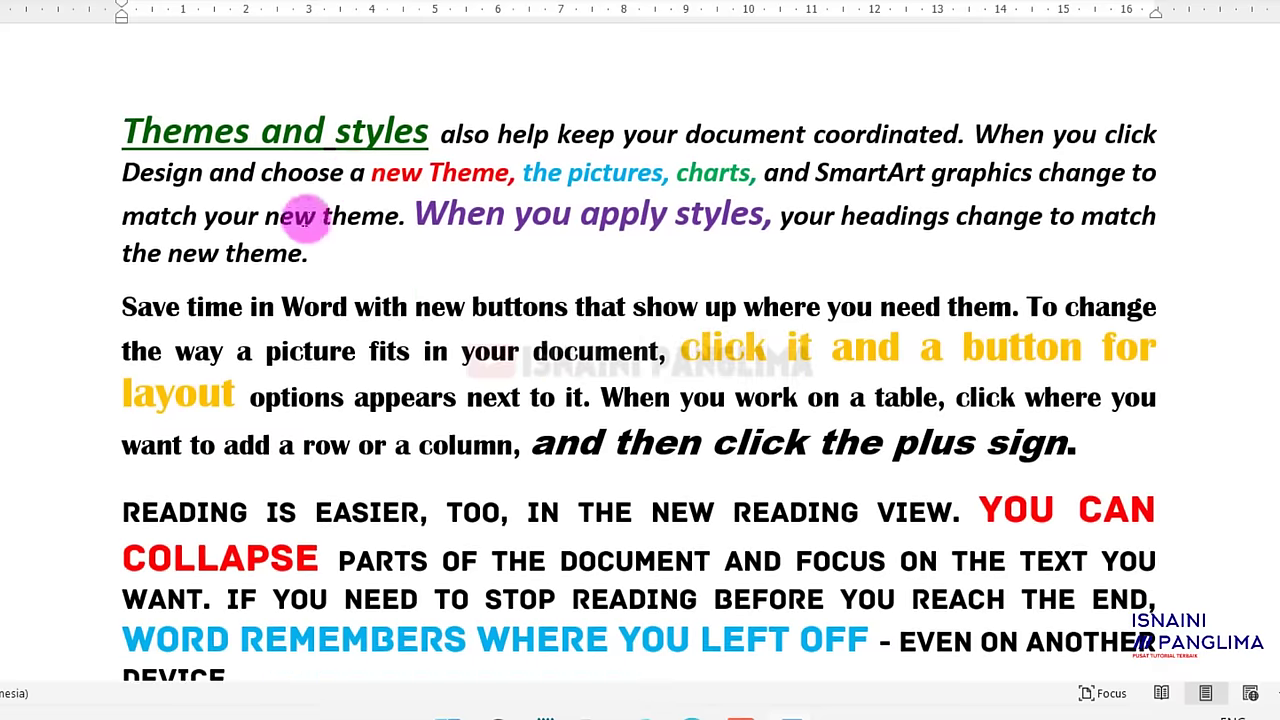
{"action": "scroll", "coordinate": [520, 210], "scroll_direction": "down", "scroll_amount": 2}
{"action": "scroll", "coordinate": [591, 380], "scroll_direction": "down", "scroll_amount": 6}
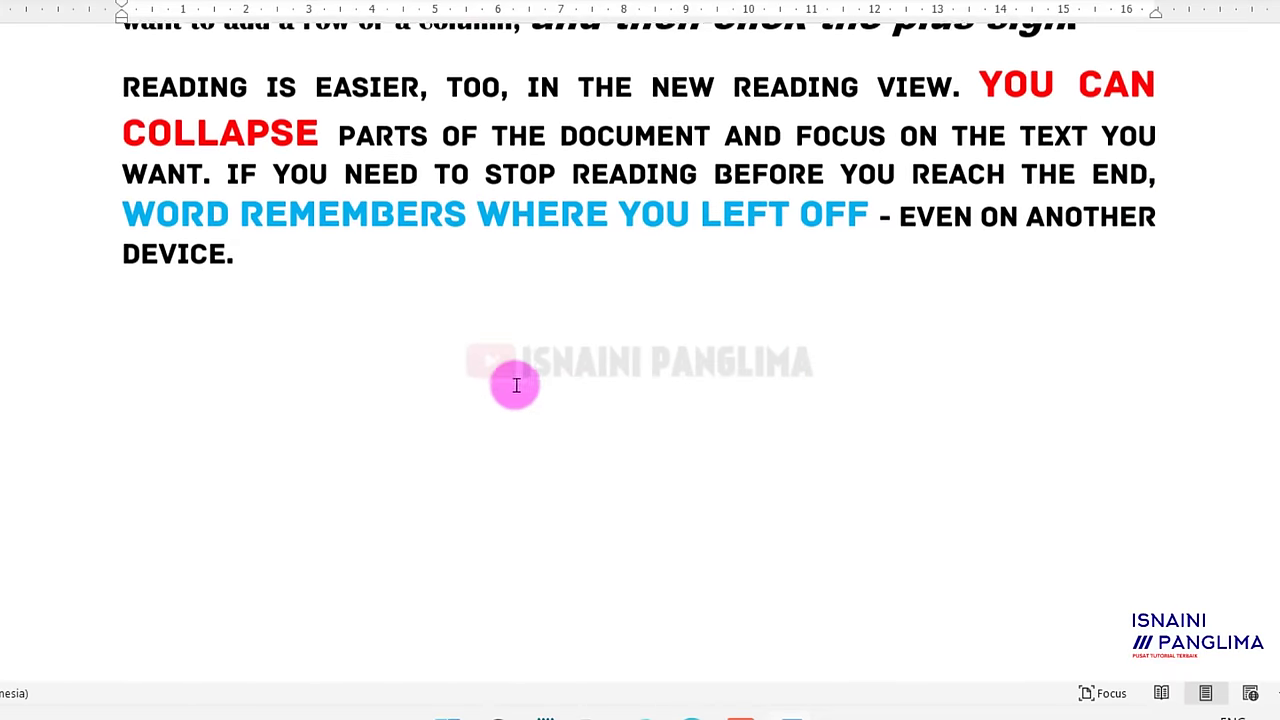
{"action": "scroll", "coordinate": [543, 480], "scroll_direction": "up", "scroll_amount": 3}
{"action": "scroll", "coordinate": [495, 383], "scroll_direction": "up", "scroll_amount": 7}
{"action": "scroll", "coordinate": [495, 383], "scroll_direction": "down", "scroll_amount": 2}
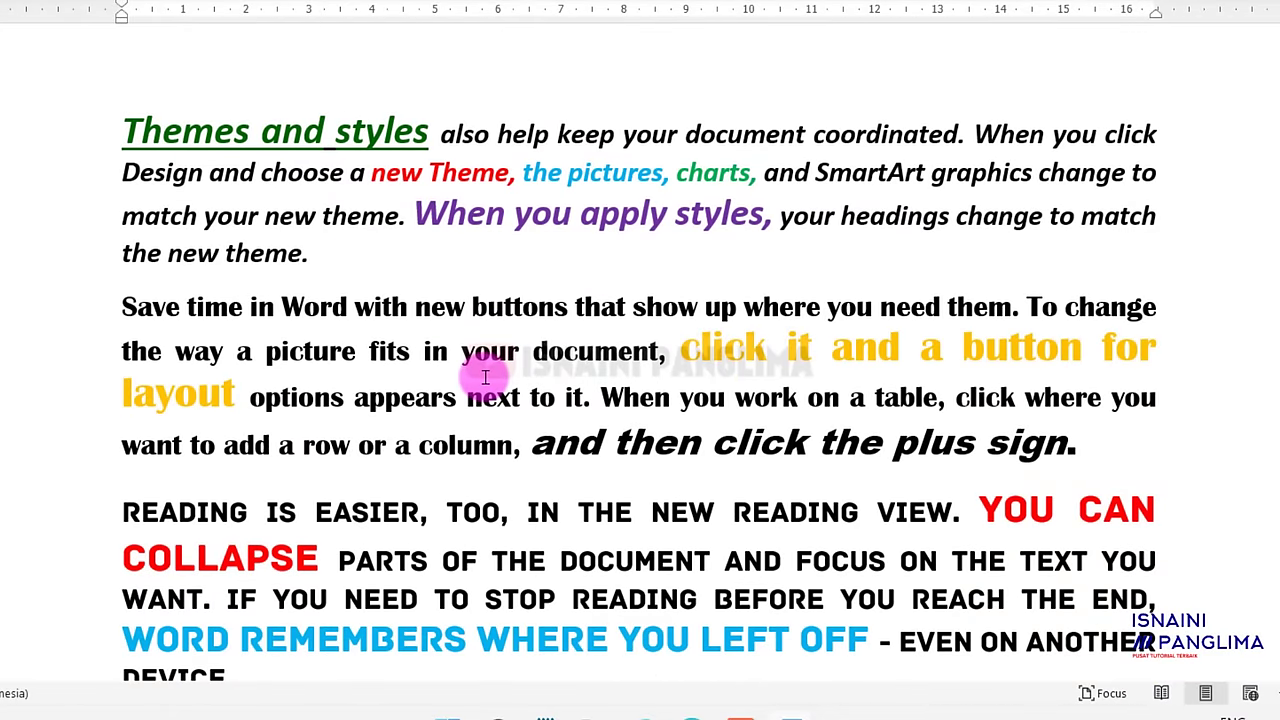
{"action": "key", "text": "ctrl+a"}
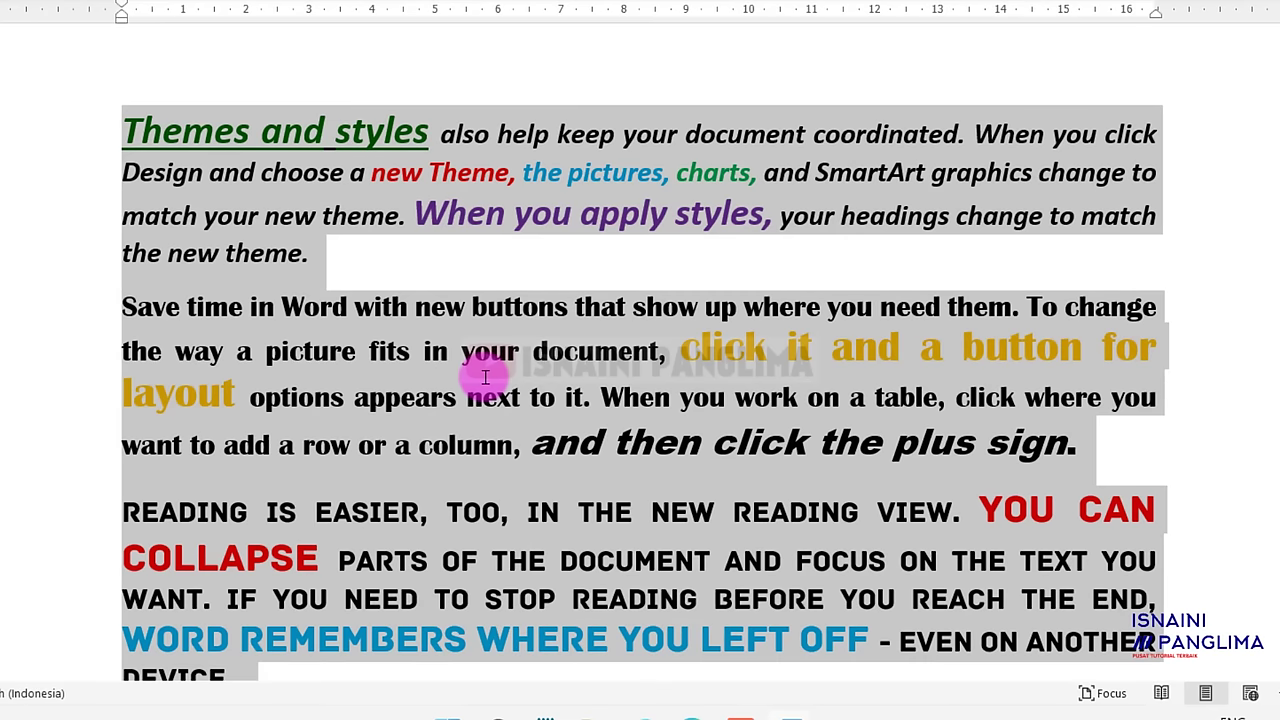
{"action": "key", "text": "ctrl+space"}
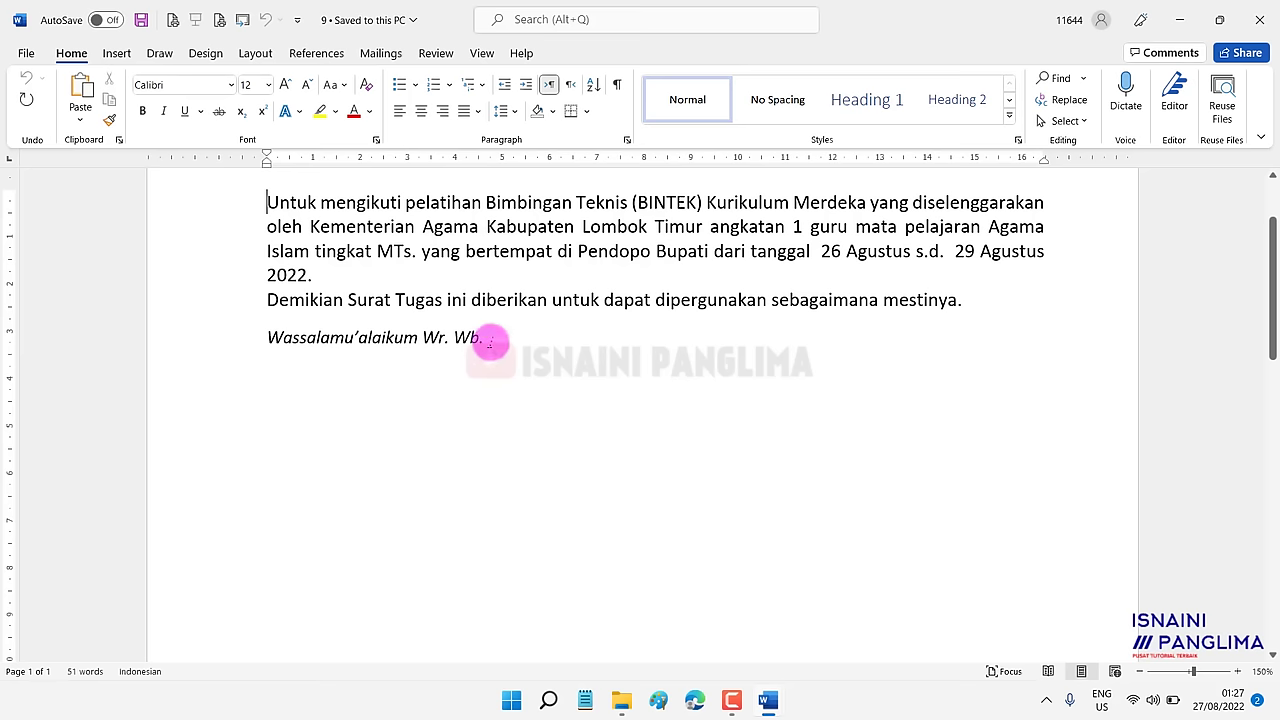
Select the signature name and NIP lines and open AutoCorrect Options under Proofing.
{"action": "left_click", "coordinate": [490, 338]}
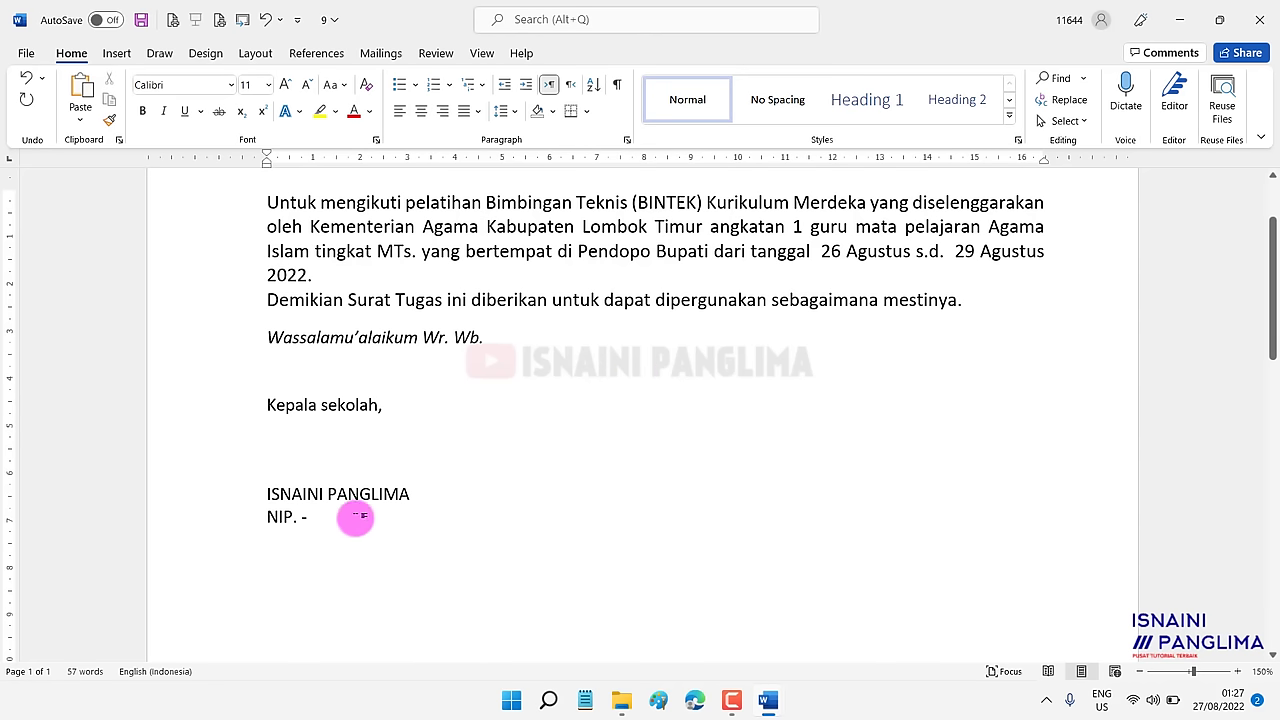
{"action": "left_click_drag", "start_coordinate": [266, 494], "coordinate": [318, 517]}
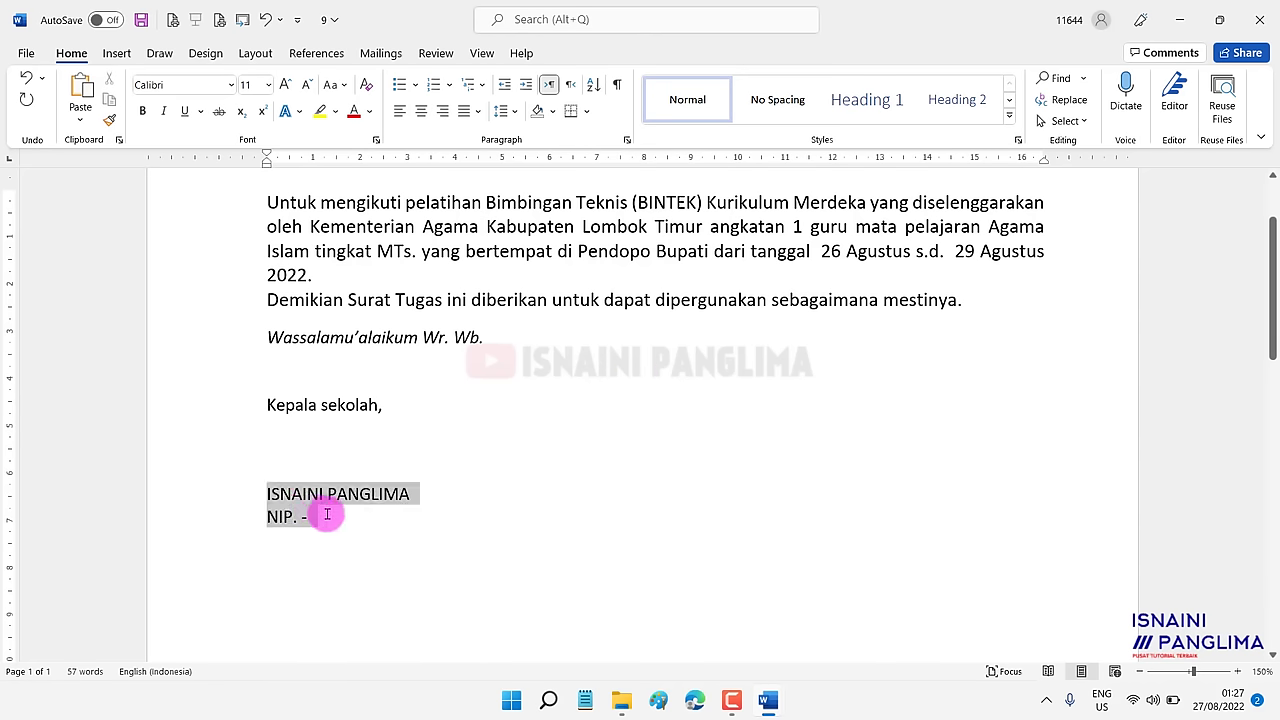
{"action": "left_click", "coordinate": [26, 55]}
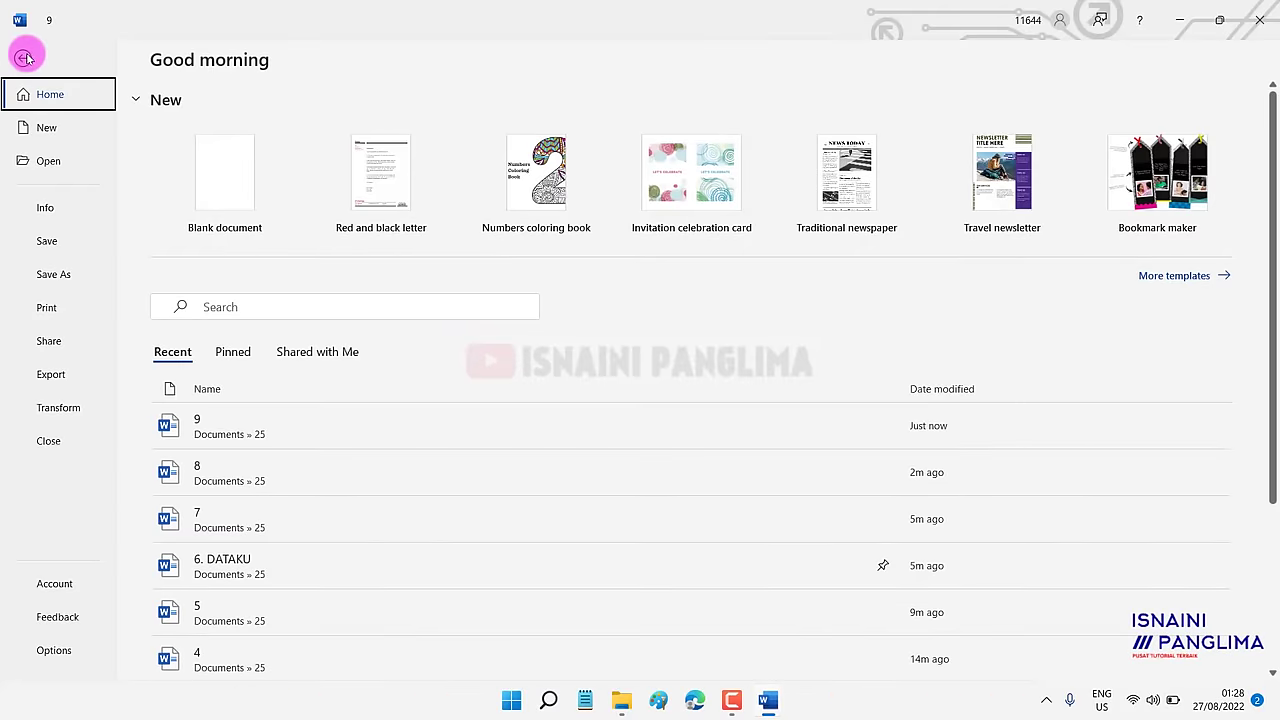
{"action": "left_click", "coordinate": [83, 657]}
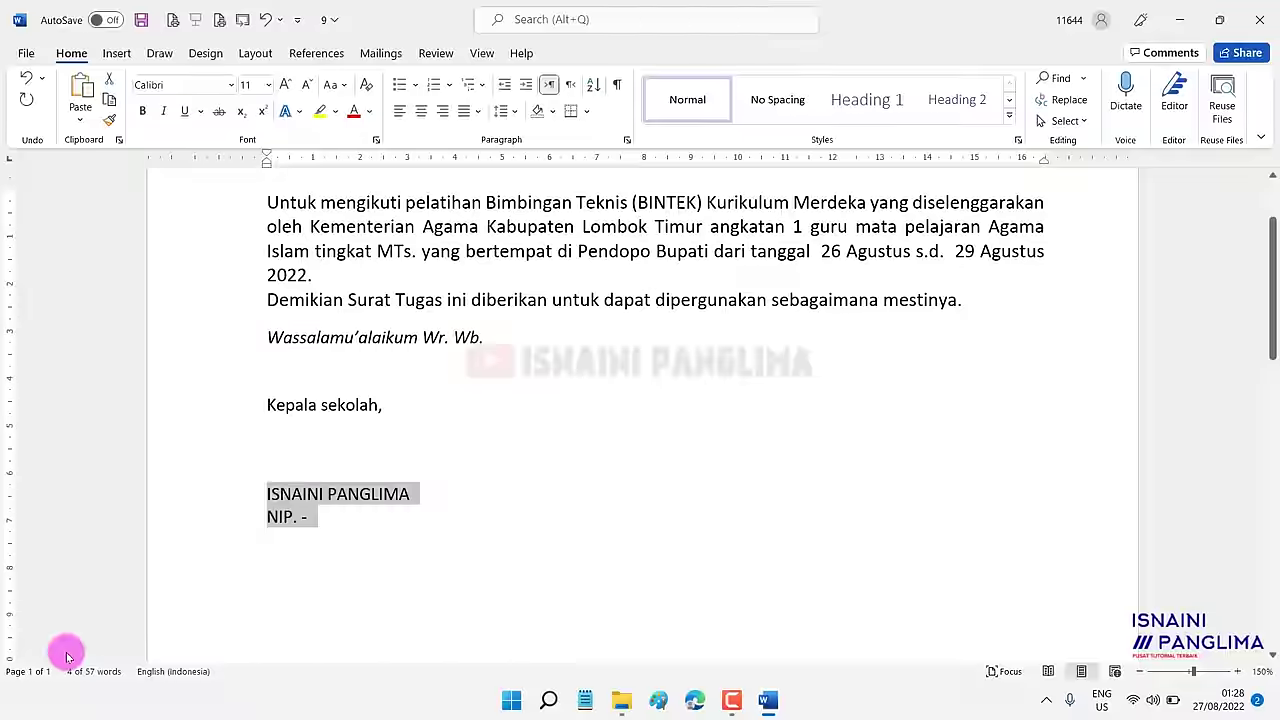
{"action": "left_click", "coordinate": [342, 149]}
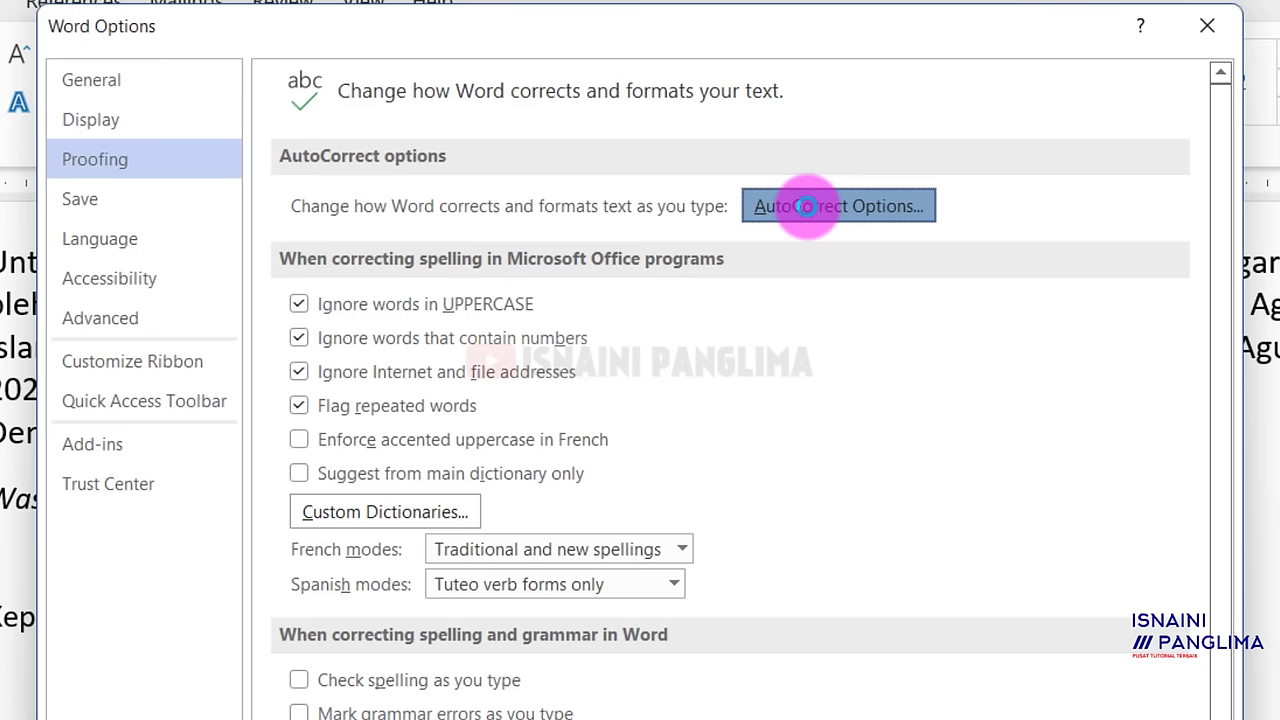
{"action": "left_click", "coordinate": [807, 208]}
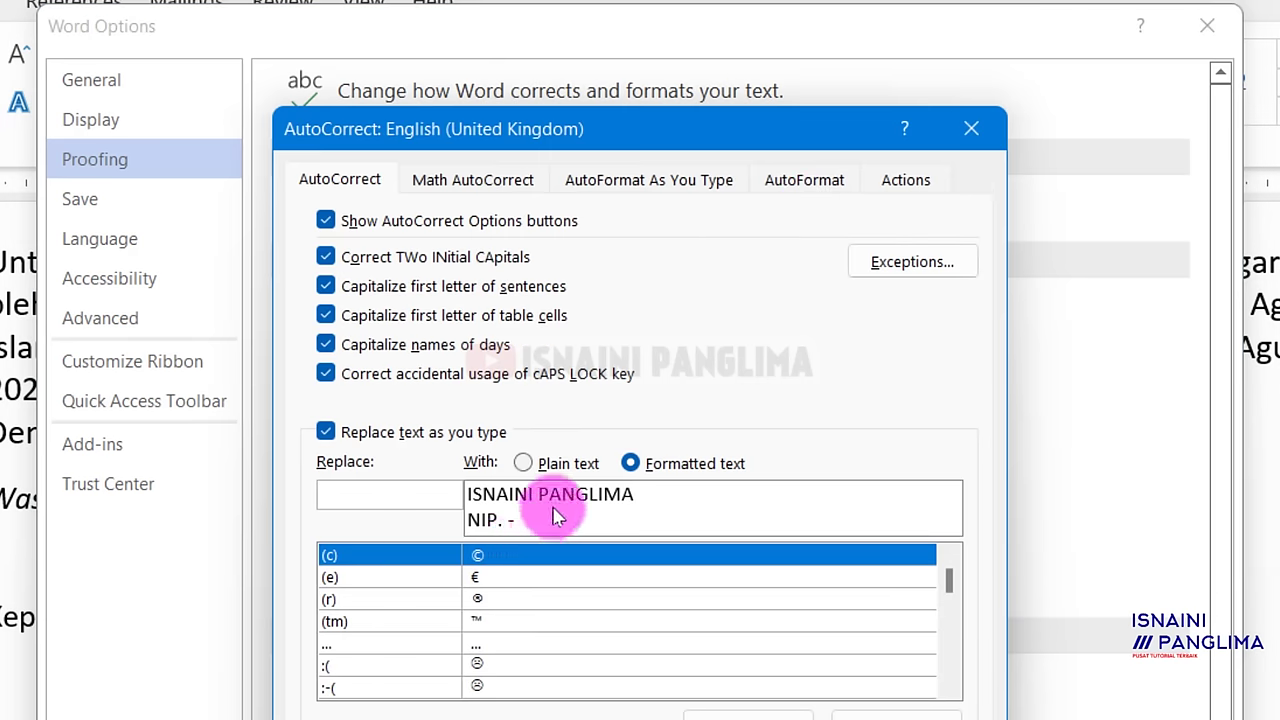
Add the AutoCorrect entry QQ for the signature block and close both dialogs.
{"action": "left_click", "coordinate": [449, 502]}
{"action": "type", "text": "q"}
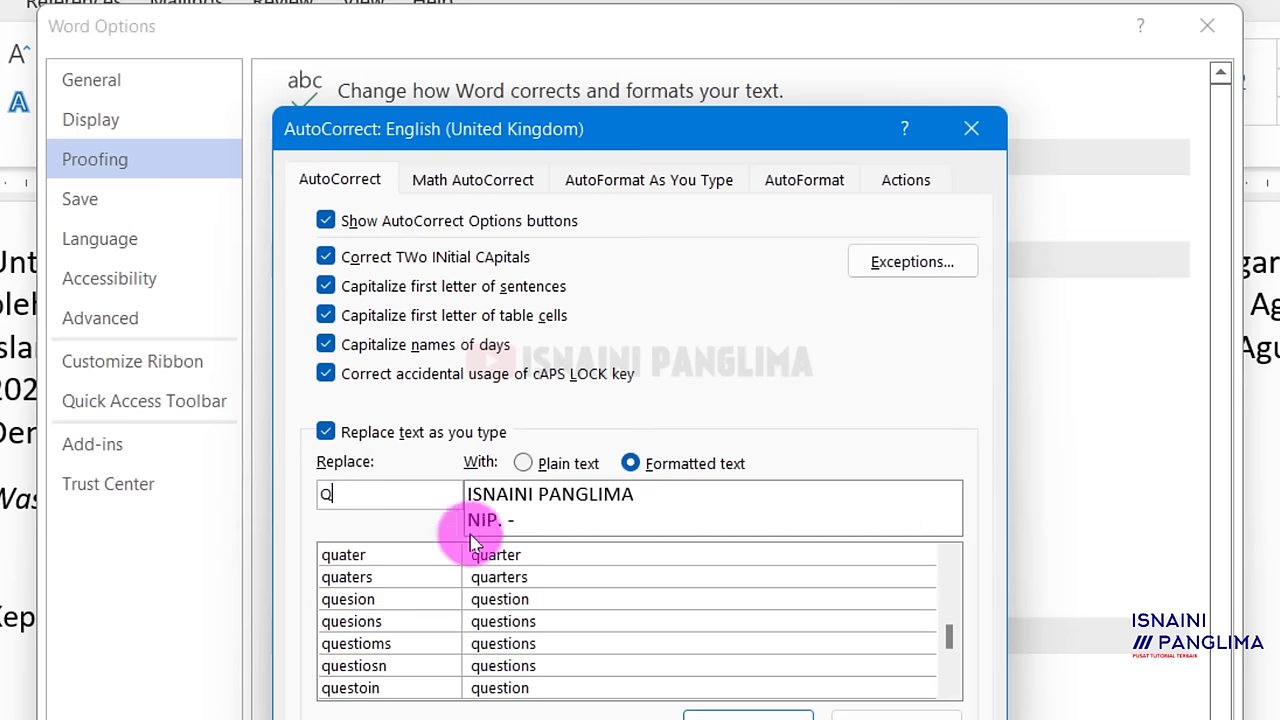
{"action": "type", "text": "Q"}
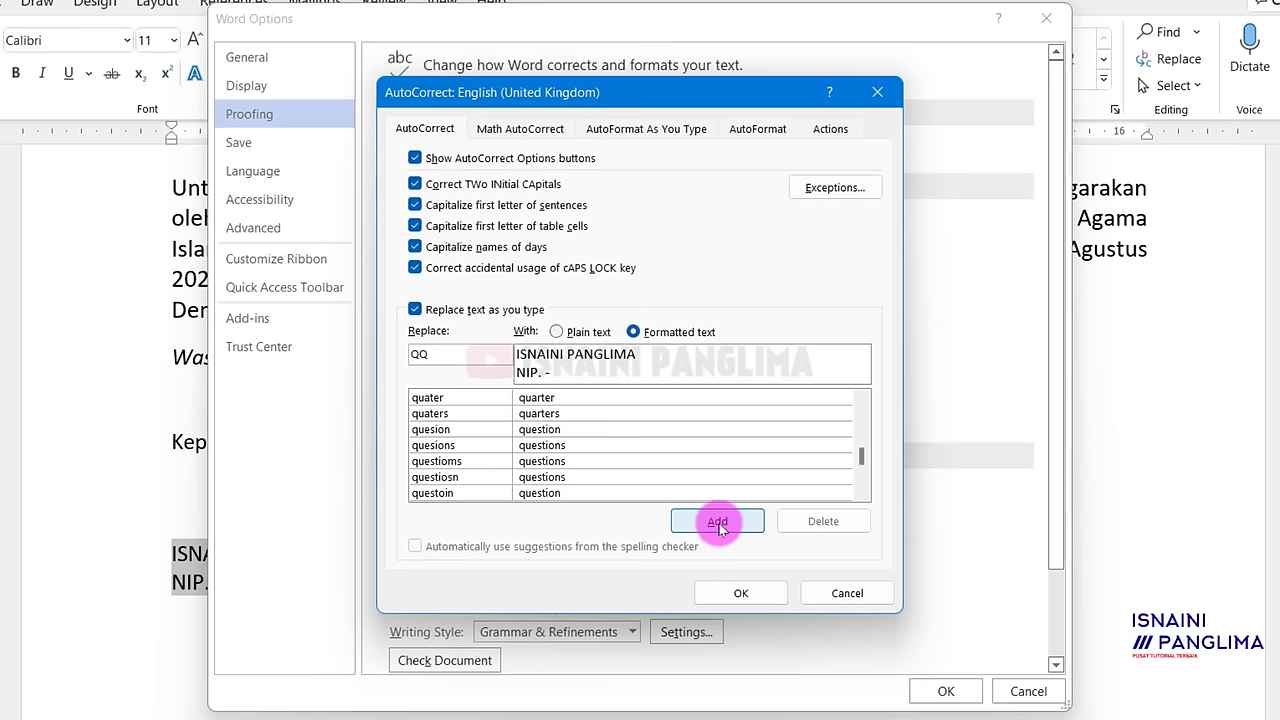
{"action": "left_click", "coordinate": [719, 522]}
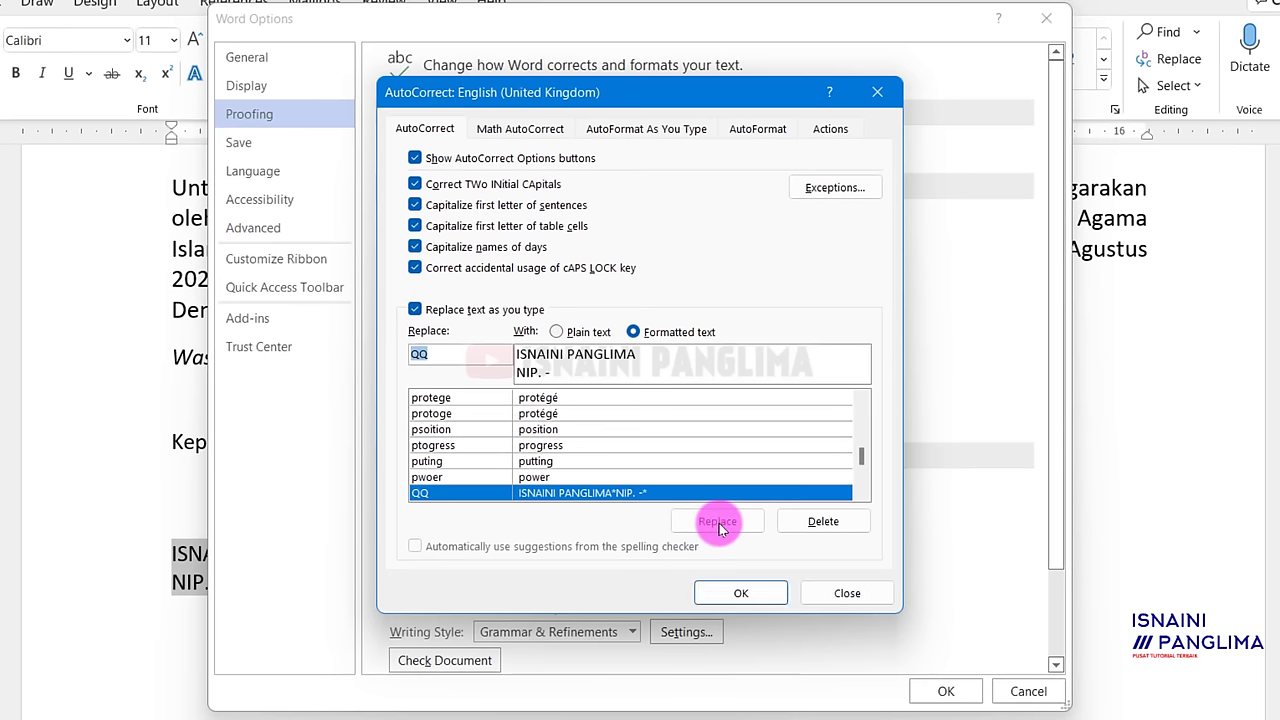
{"action": "left_click", "coordinate": [741, 592]}
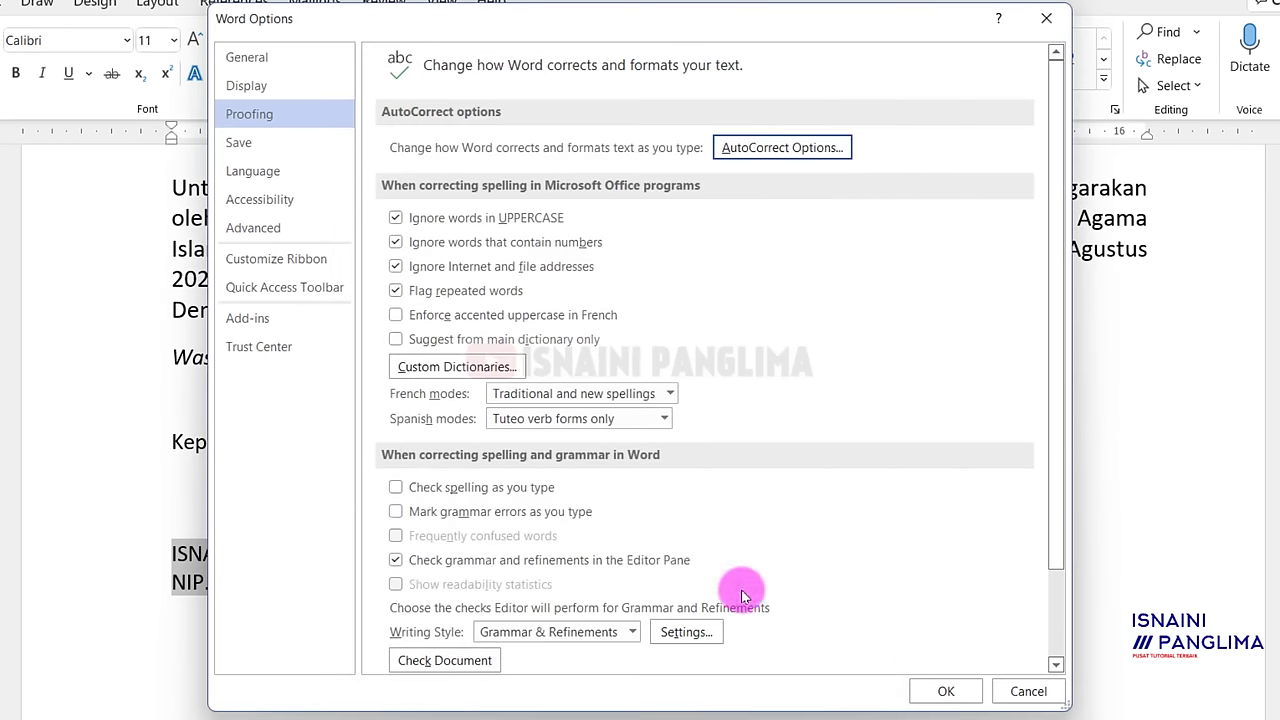
{"action": "left_click", "coordinate": [925, 689]}
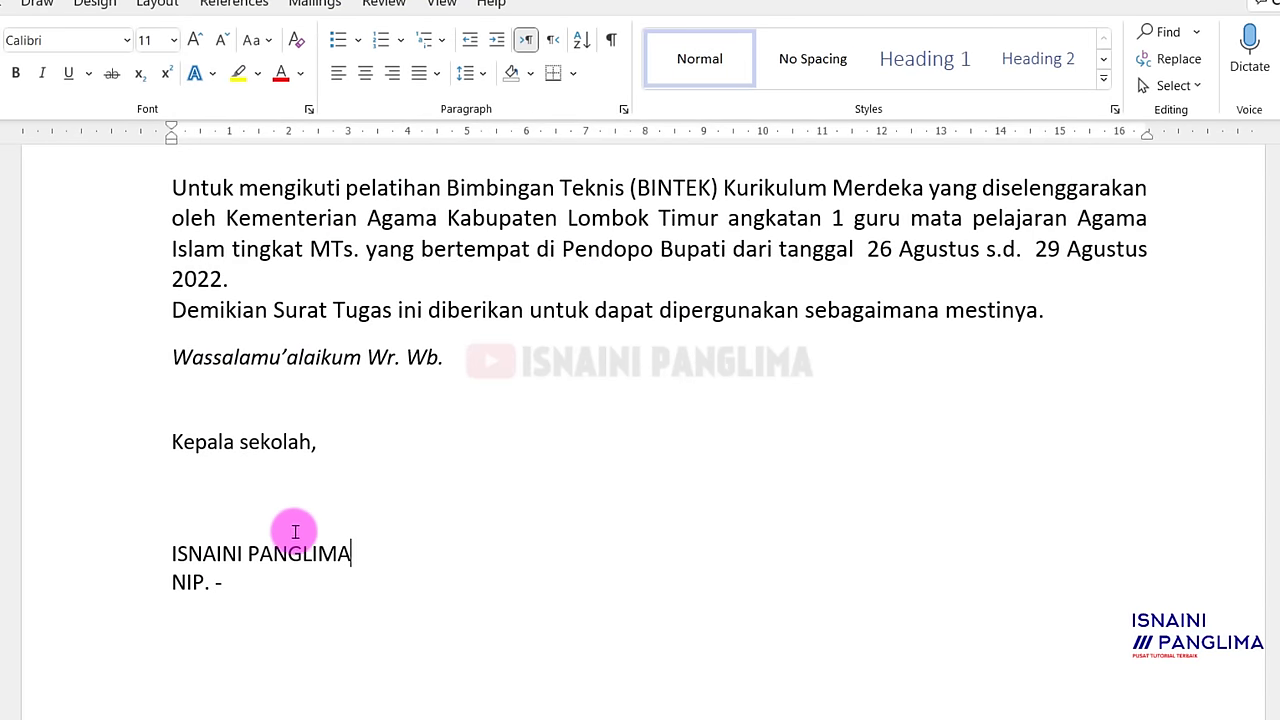
Replace the name and NIP lines under Kepala sekolah with the expanded QQ signature block.
{"action": "left_click_drag", "start_coordinate": [184, 553], "coordinate": [265, 589]}
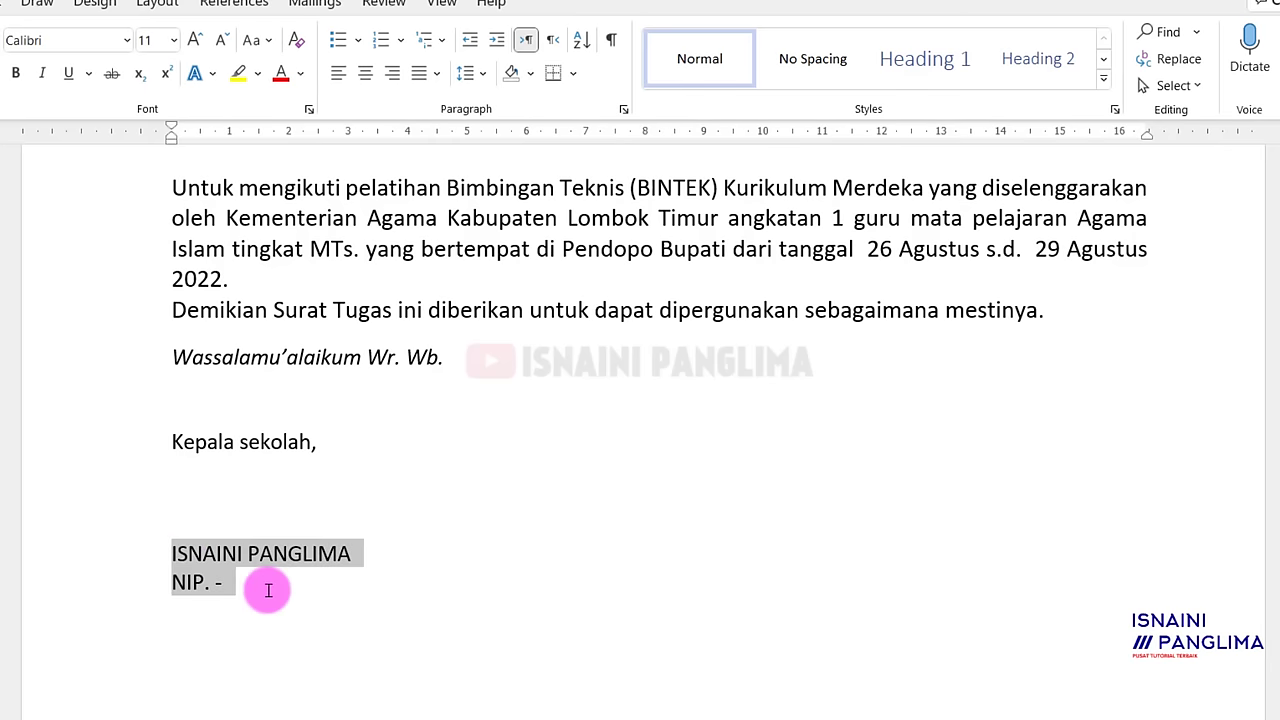
{"action": "key", "text": "Delete"}
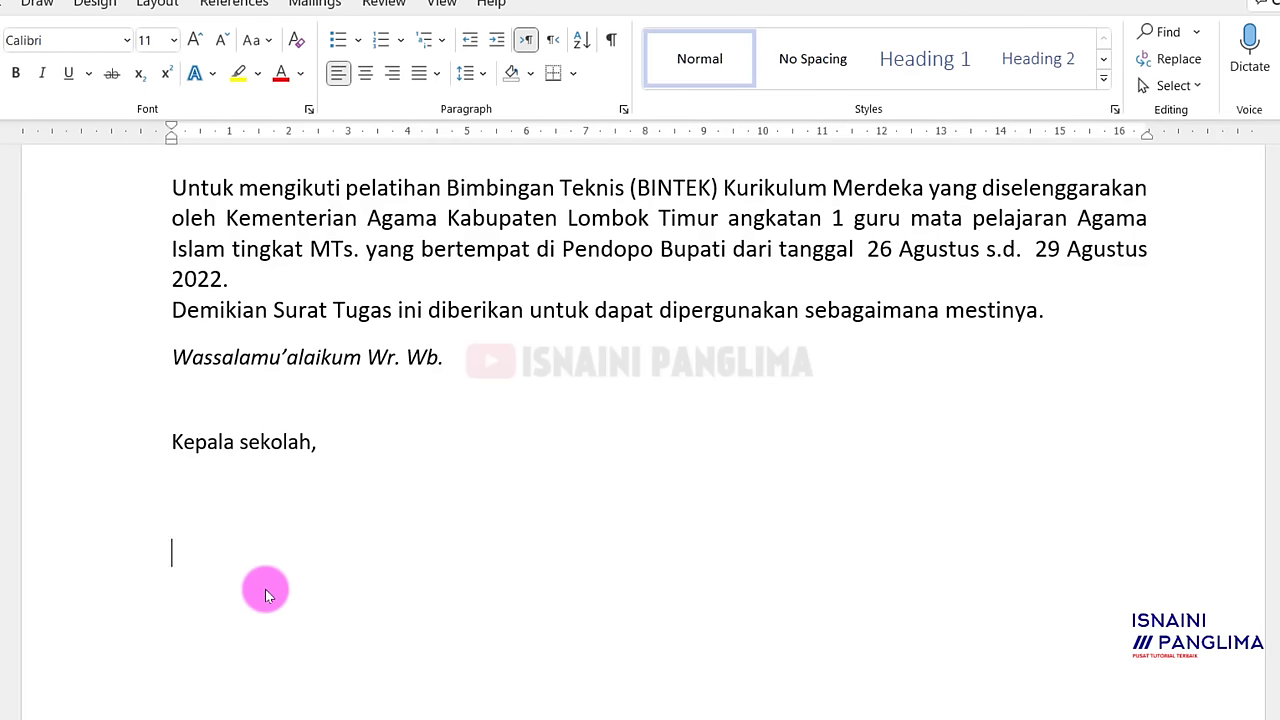
{"action": "type", "text": "QQ"}
{"action": "key", "text": "ctrl+z"}
{"action": "key", "text": "ctrl+z"}
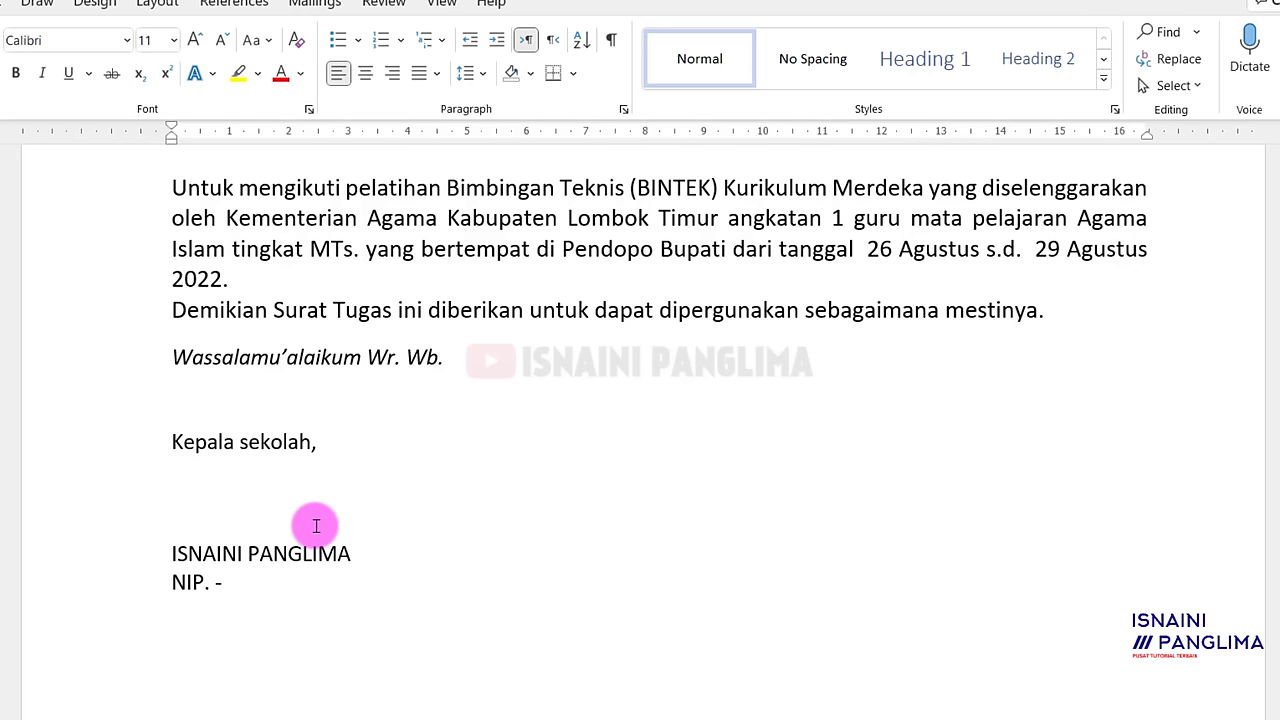
On a new page, type Kepala madarasah and expand QQ beneath it.
{"action": "key", "text": "ctrl+Return"}
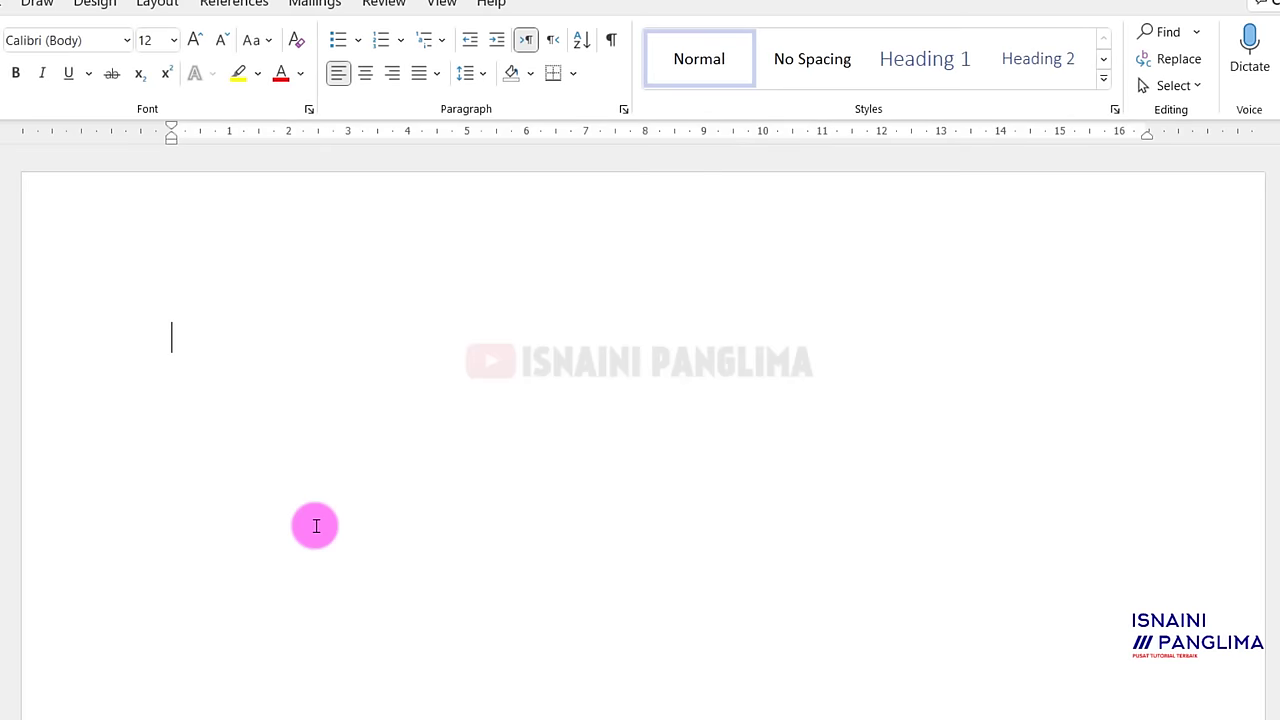
{"action": "type", "text": "Kep"}
{"action": "type", "text": "ala madarash"}
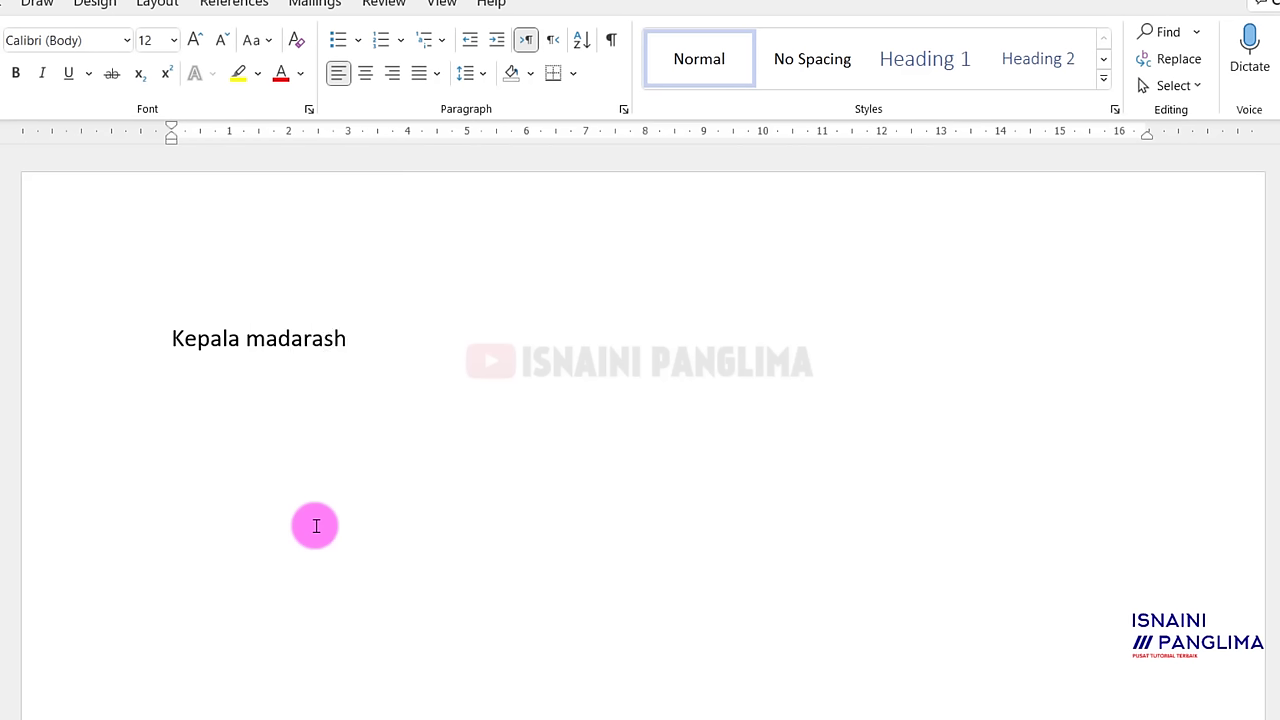
{"action": "key", "text": "Left"}
{"action": "type", "text": "a"}
{"action": "type", "text": "Q"}
{"action": "key", "text": "space"}
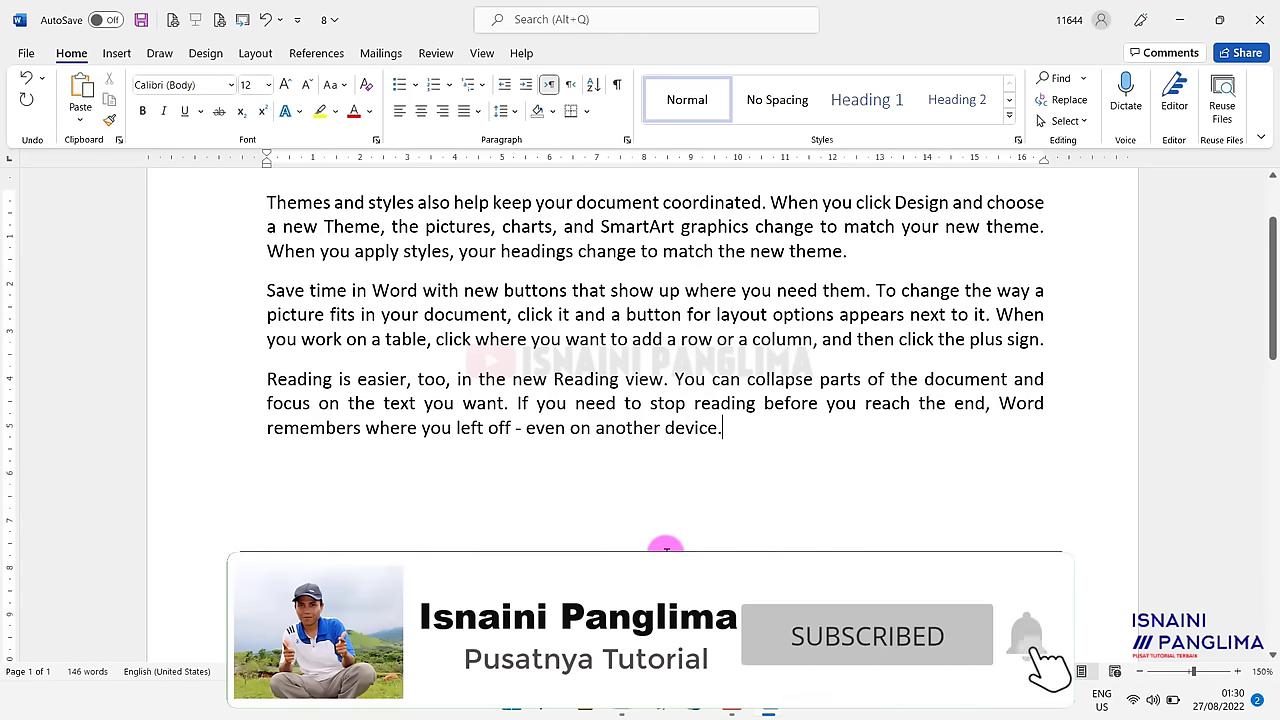
Add the signer's name in capitals below the last paragraph and make it single-spaced.
{"action": "key", "text": "Return"}
{"action": "key", "text": "Return"}
{"action": "key", "text": "Return"}
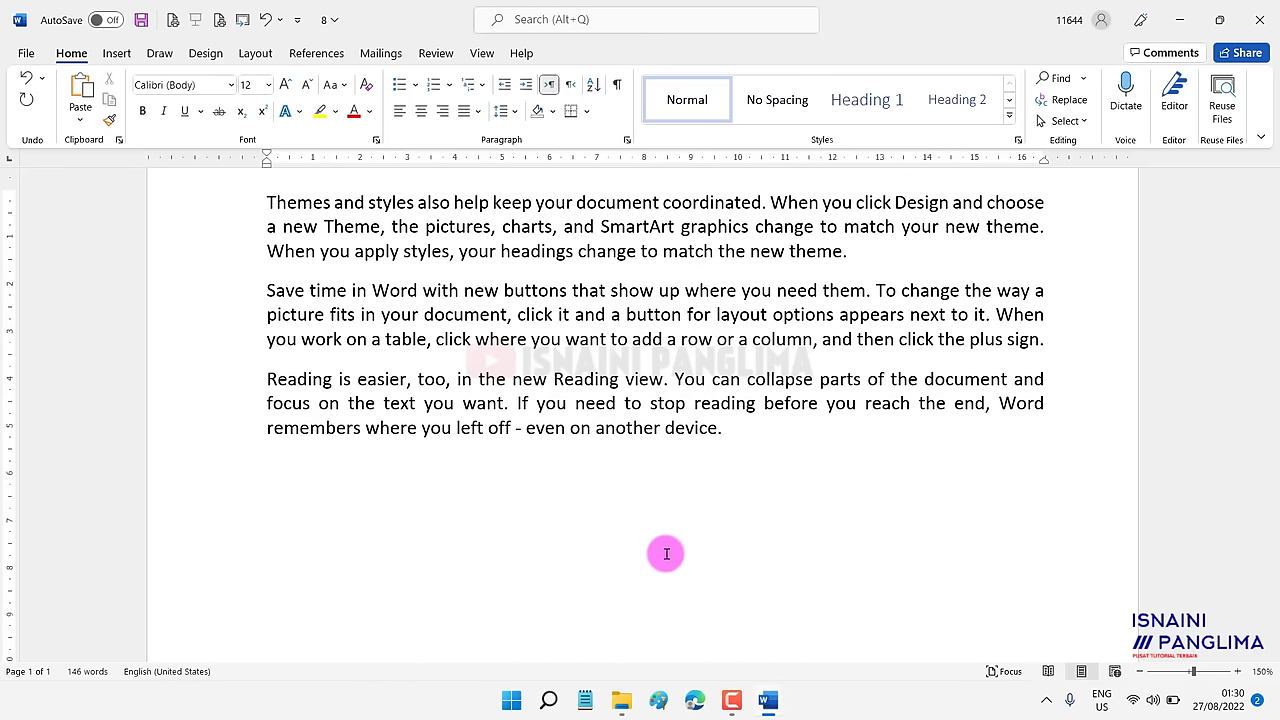
{"action": "scroll", "coordinate": [675, 535], "scroll_direction": "down", "scroll_amount": 1}
{"action": "scroll", "coordinate": [683, 523], "scroll_direction": "down", "scroll_amount": 2}
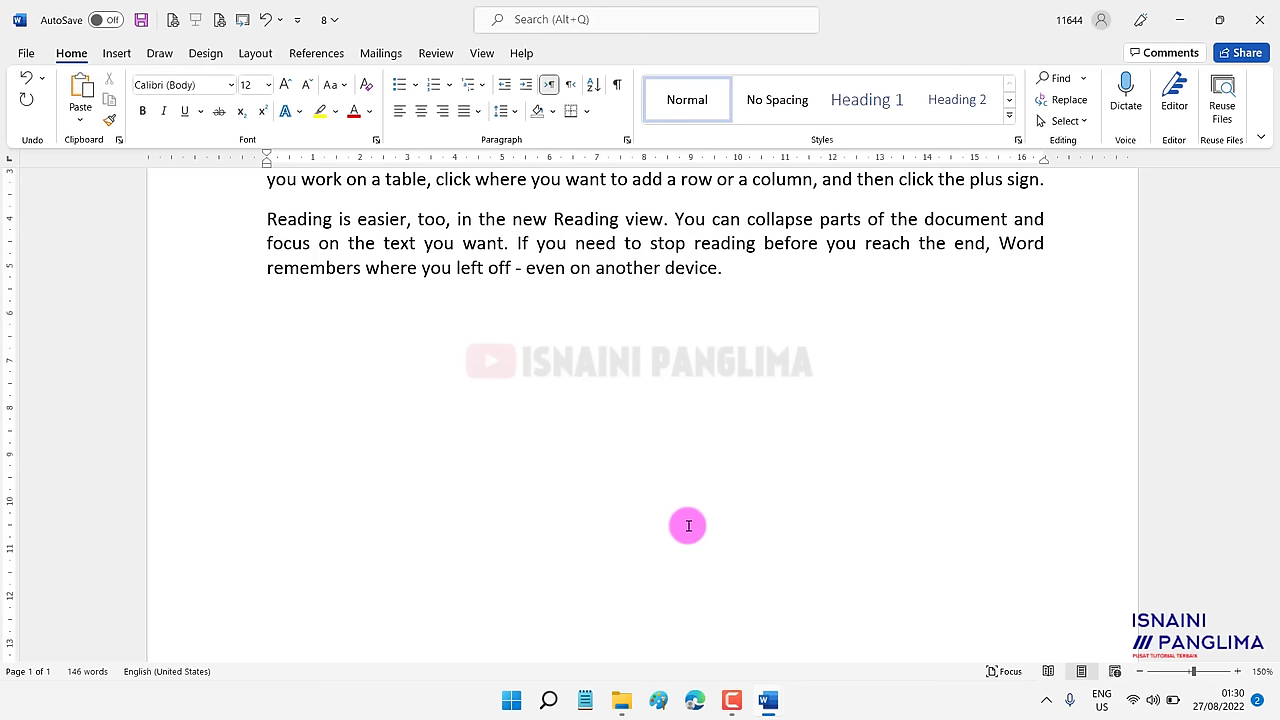
{"action": "type", "text": "ISNAINI P"}
{"action": "type", "text": "ANGLIMA"}
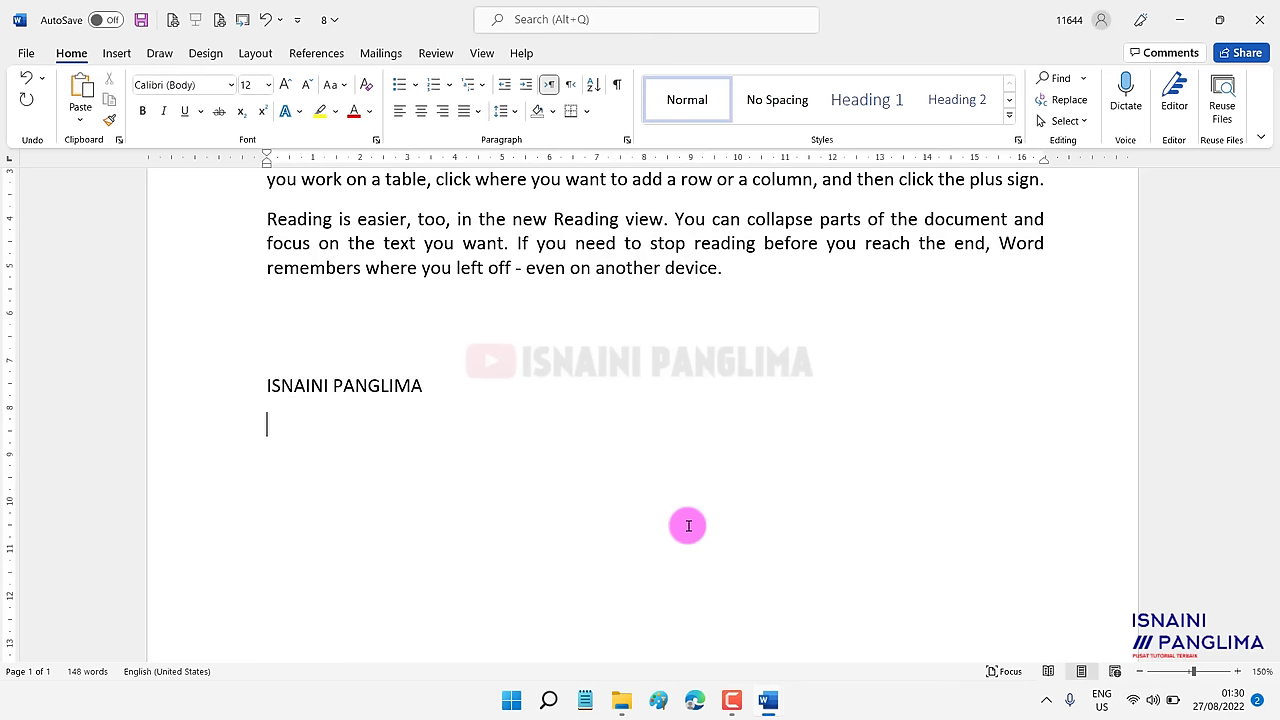
{"action": "left_click_drag", "start_coordinate": [271, 383], "coordinate": [323, 511]}
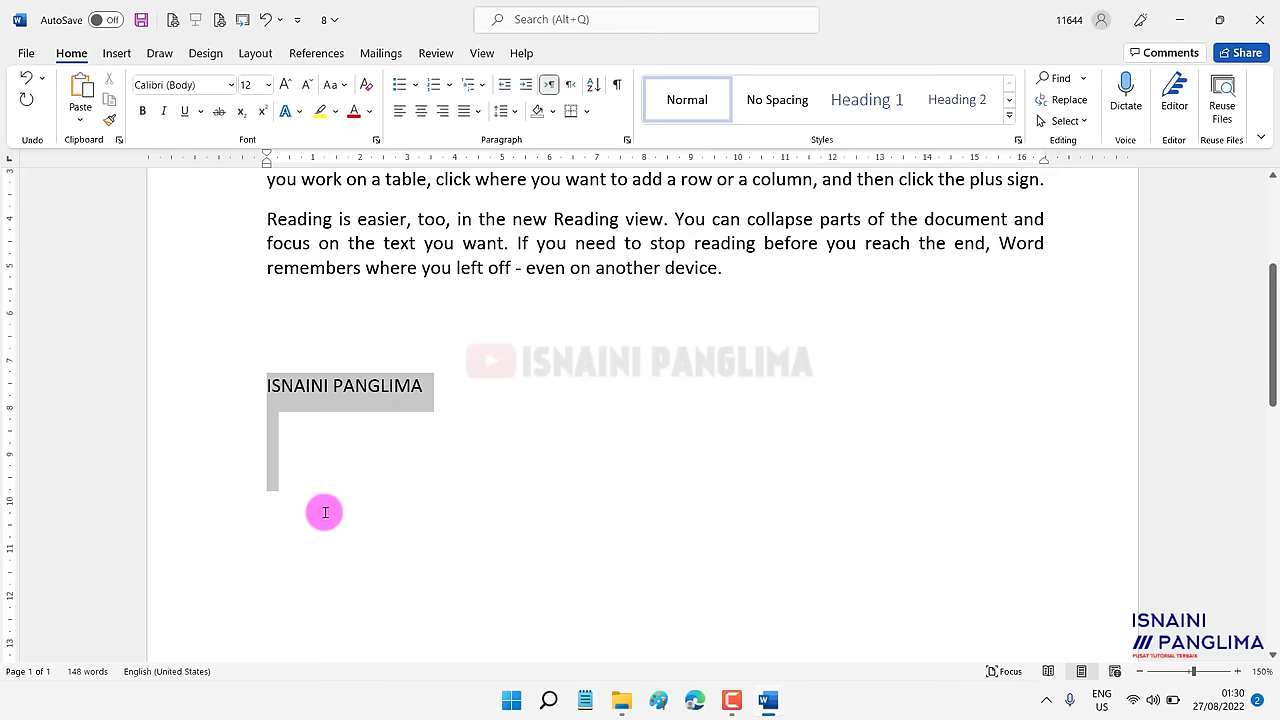
{"action": "key", "text": "ctrl+1"}
Add CV. INGIN MAJU, Manger and Alamat lines under the name, then select the name line.
{"action": "left_click", "coordinate": [499, 443]}
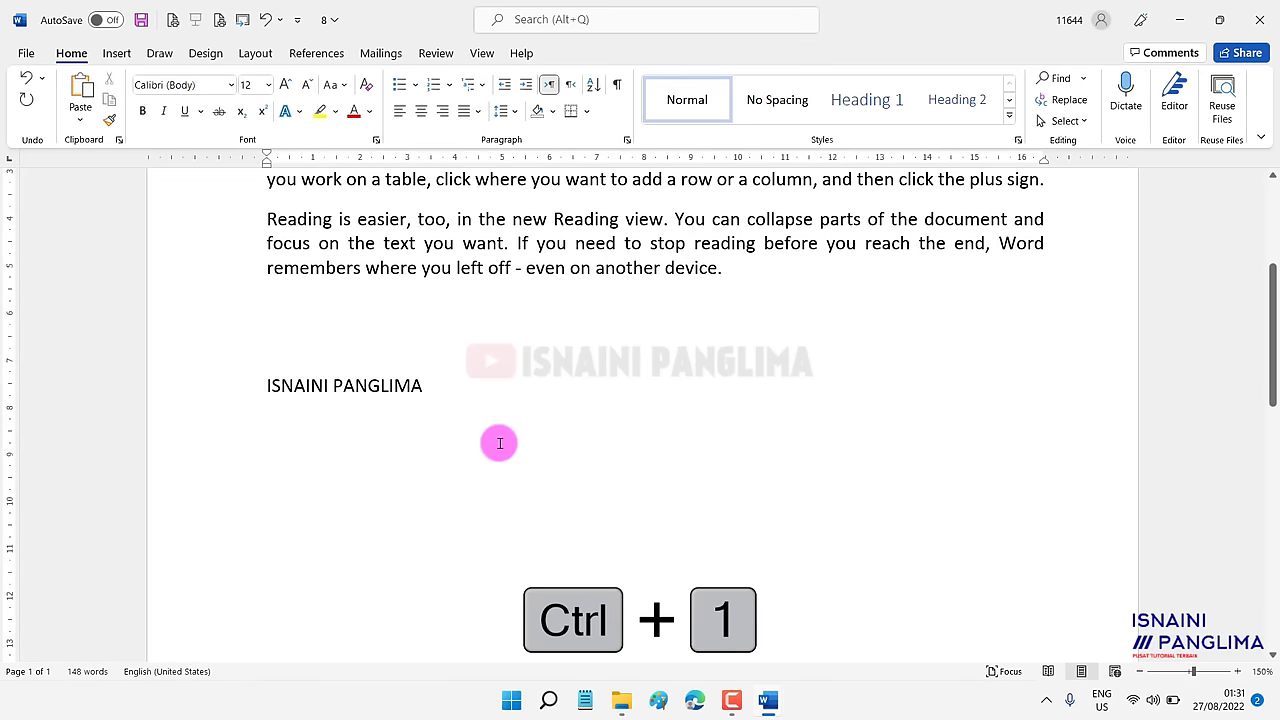
{"action": "type", "text": "CV"}
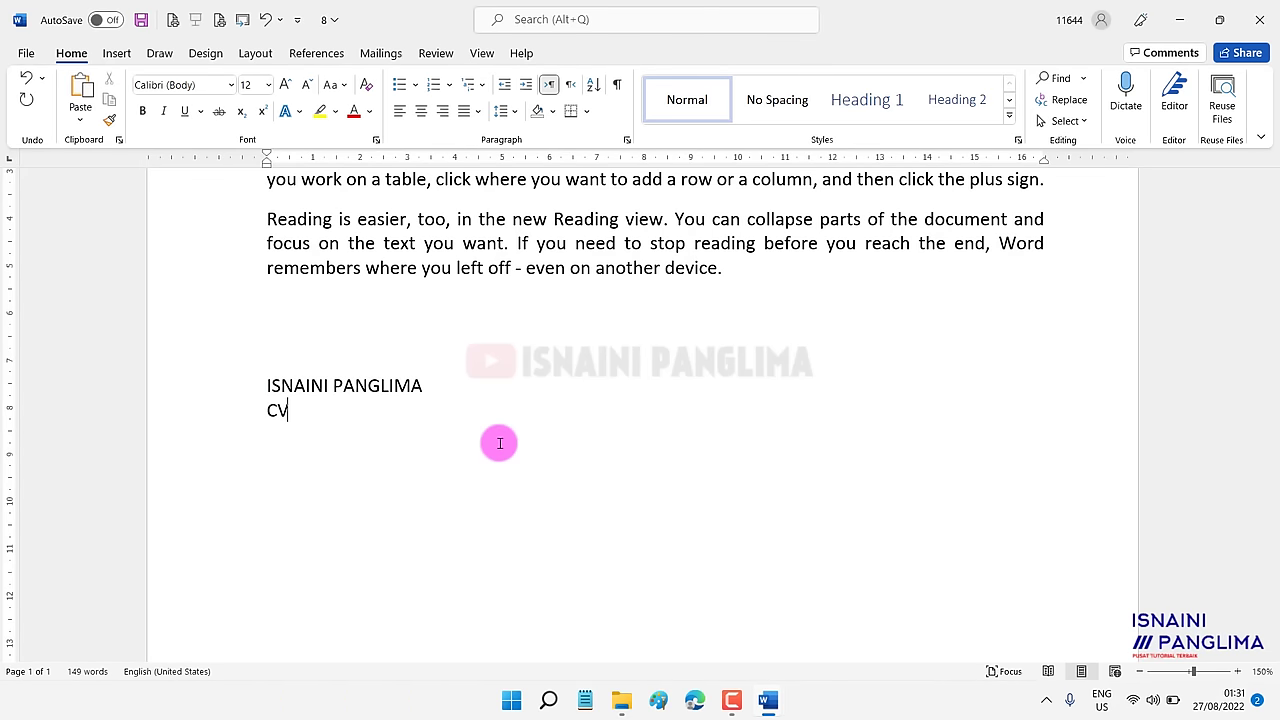
{"action": "type", "text": ". INGIN "}
{"action": "type", "text": "MAJU"}
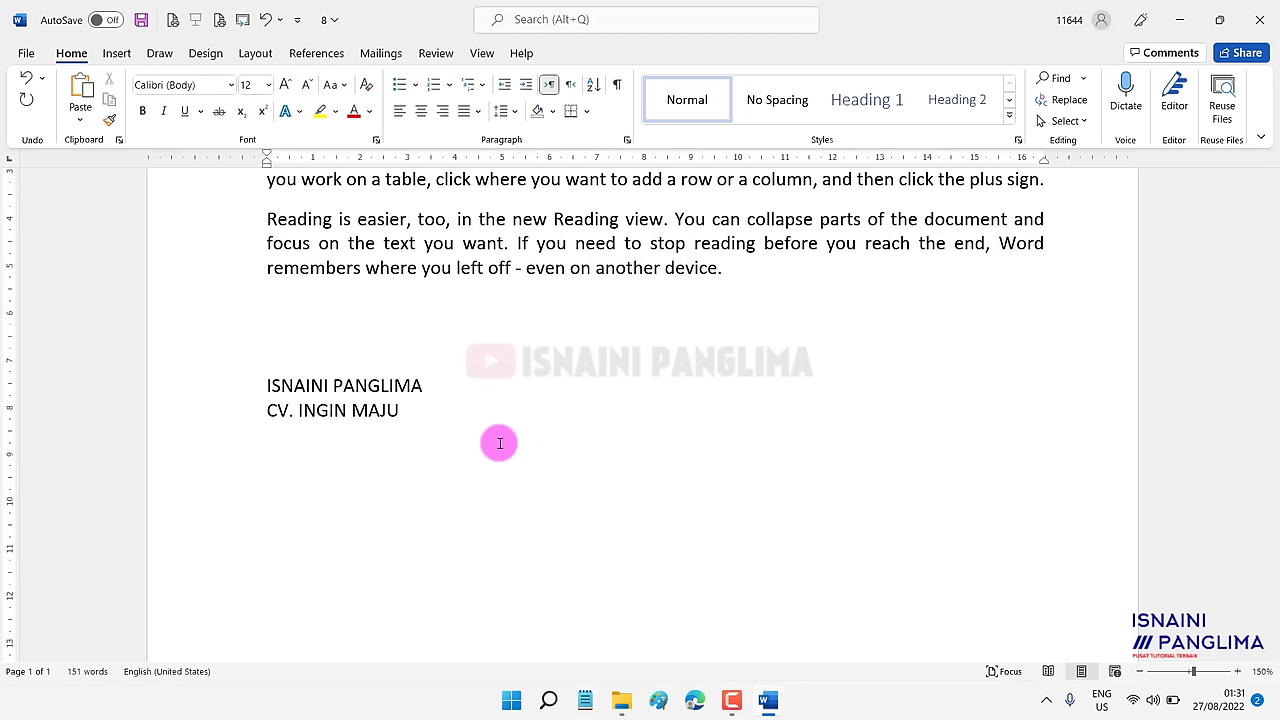
{"action": "type", "text": "manger"}
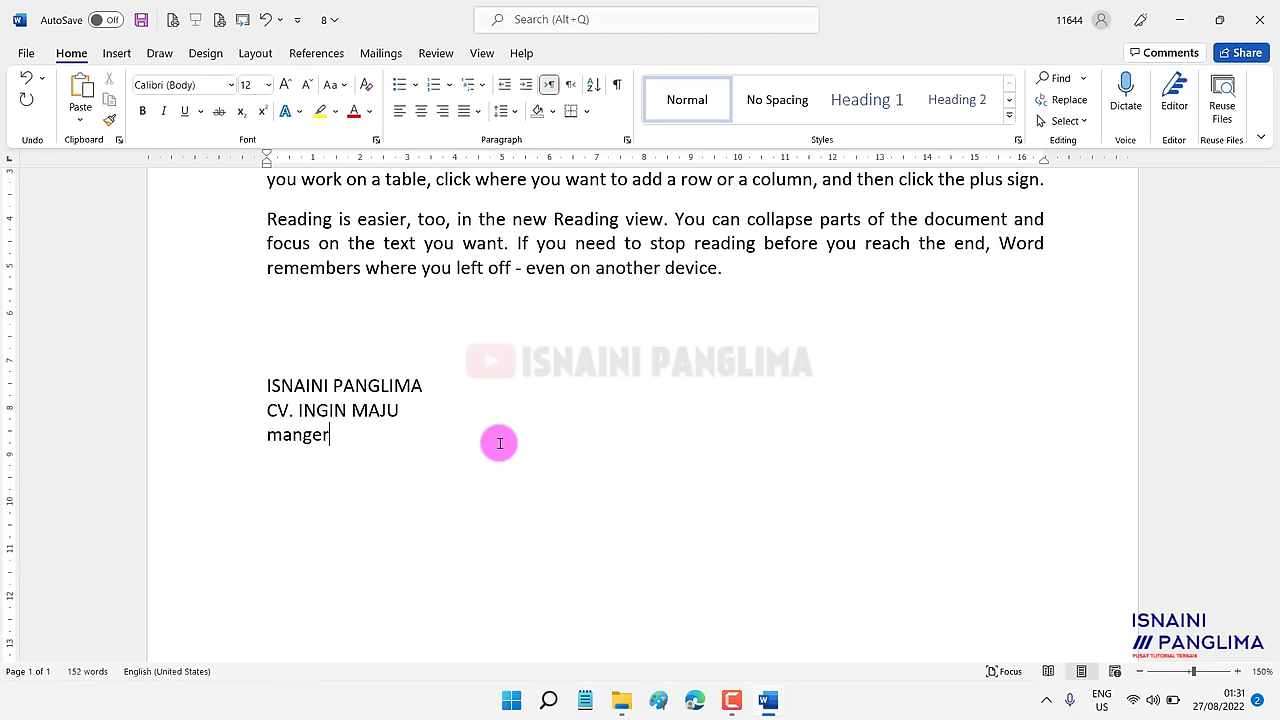
{"action": "key", "text": "Return"}
{"action": "type", "text": "alamat"}
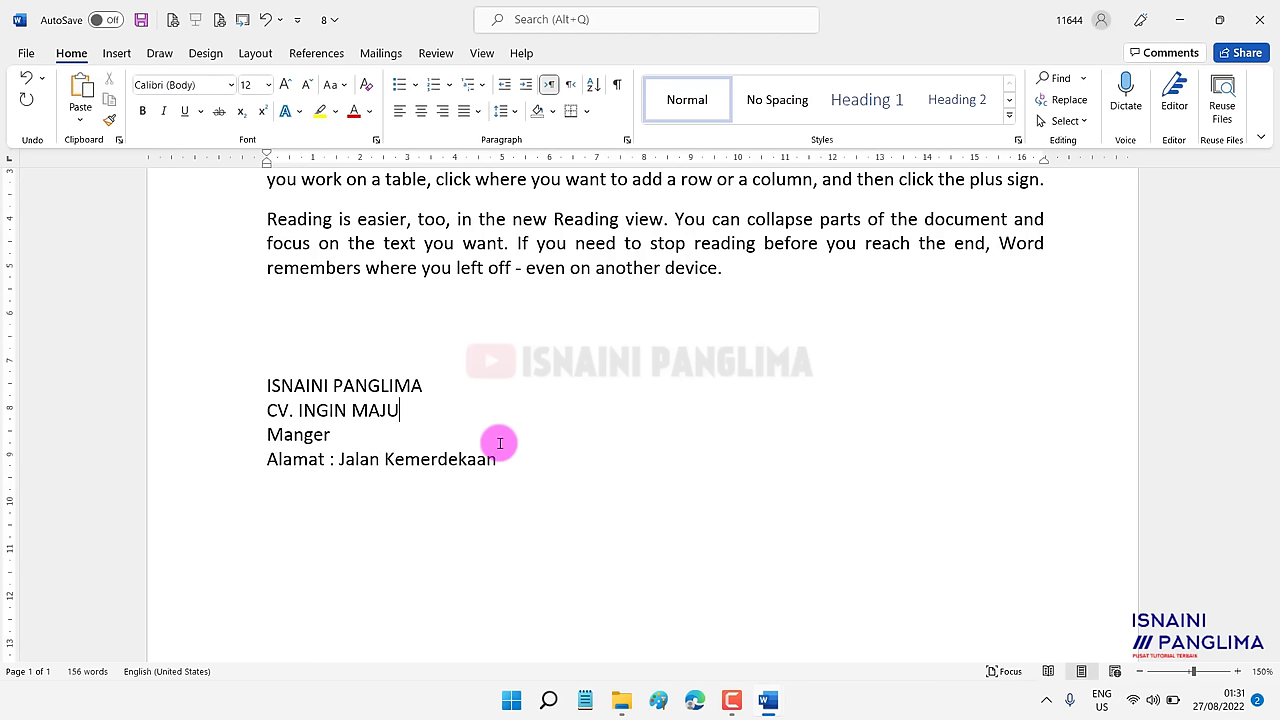
{"action": "key", "text": "shift+Home"}
Make the name bold, 16 pt and red.
{"action": "key", "text": "ctrl+b"}
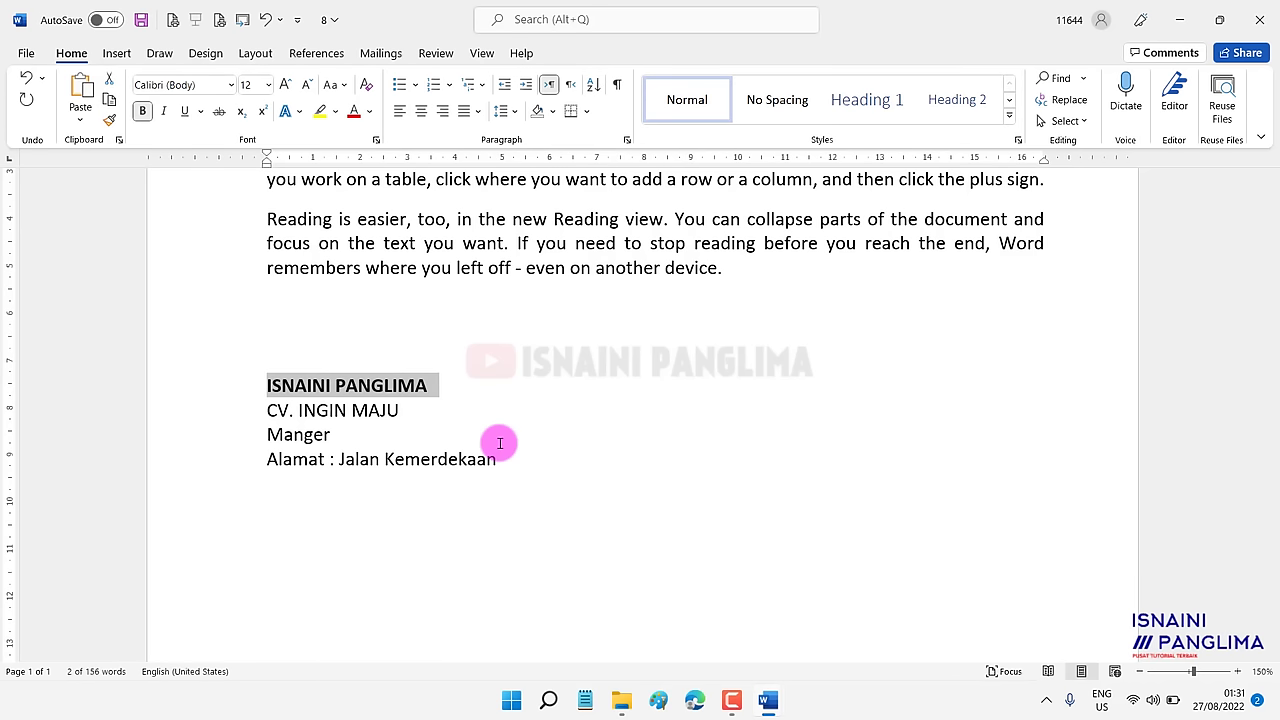
{"action": "key", "text": "ctrl+shift+period"}
{"action": "key", "text": "ctrl+shift+period"}
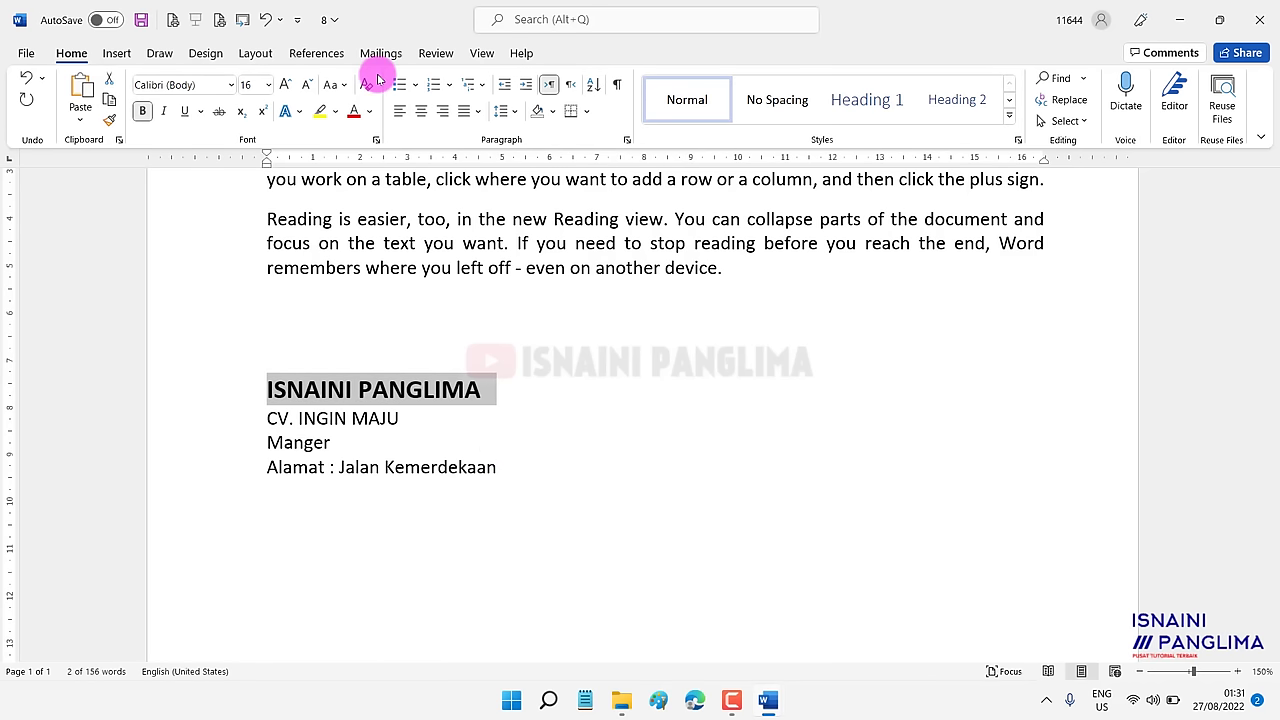
{"action": "left_click", "coordinate": [350, 112]}
Shrink the three lower lines to 10 pt and make CV. INGIN MAJU bold dark blue.
{"action": "left_click_drag", "start_coordinate": [266, 418], "coordinate": [488, 467]}
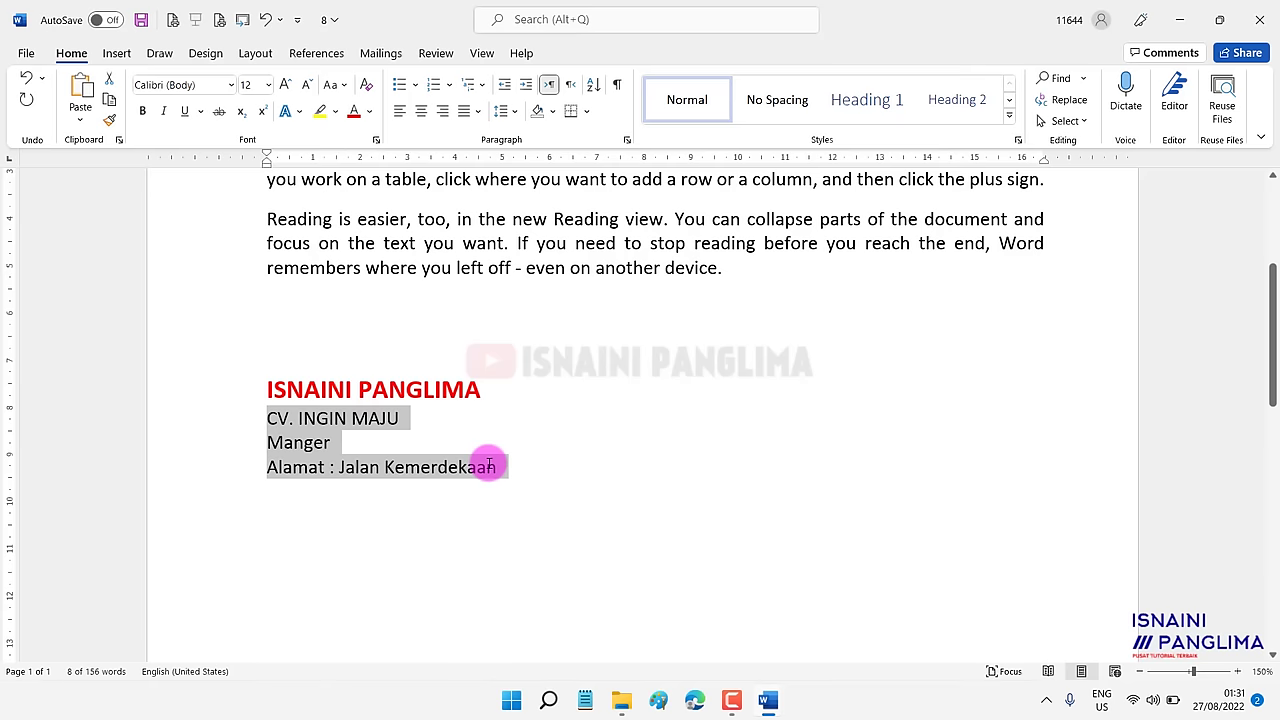
{"action": "key", "text": "ctrl+shift+comma"}
{"action": "key", "text": "ctrl+shift+comma"}
{"action": "left_click_drag", "start_coordinate": [268, 417], "coordinate": [384, 418]}
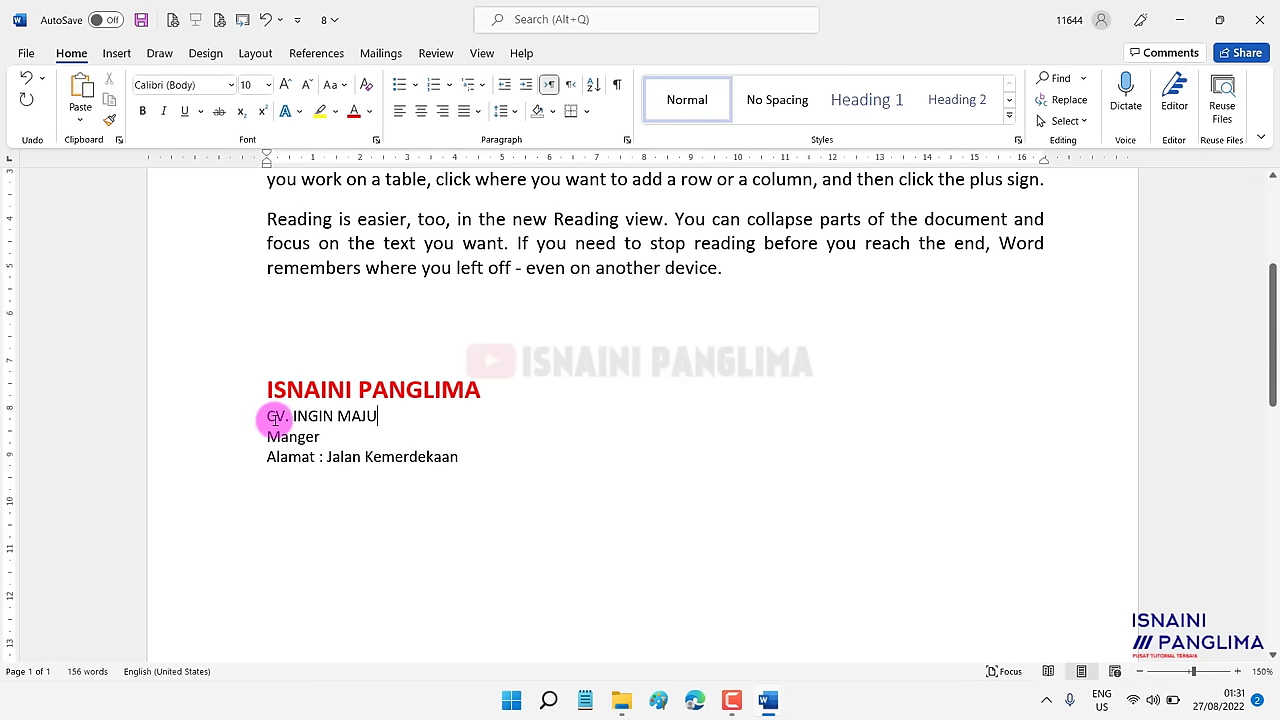
{"action": "left_click", "coordinate": [369, 111]}
{"action": "left_click", "coordinate": [420, 214]}
{"action": "key", "text": "ctrl+b"}
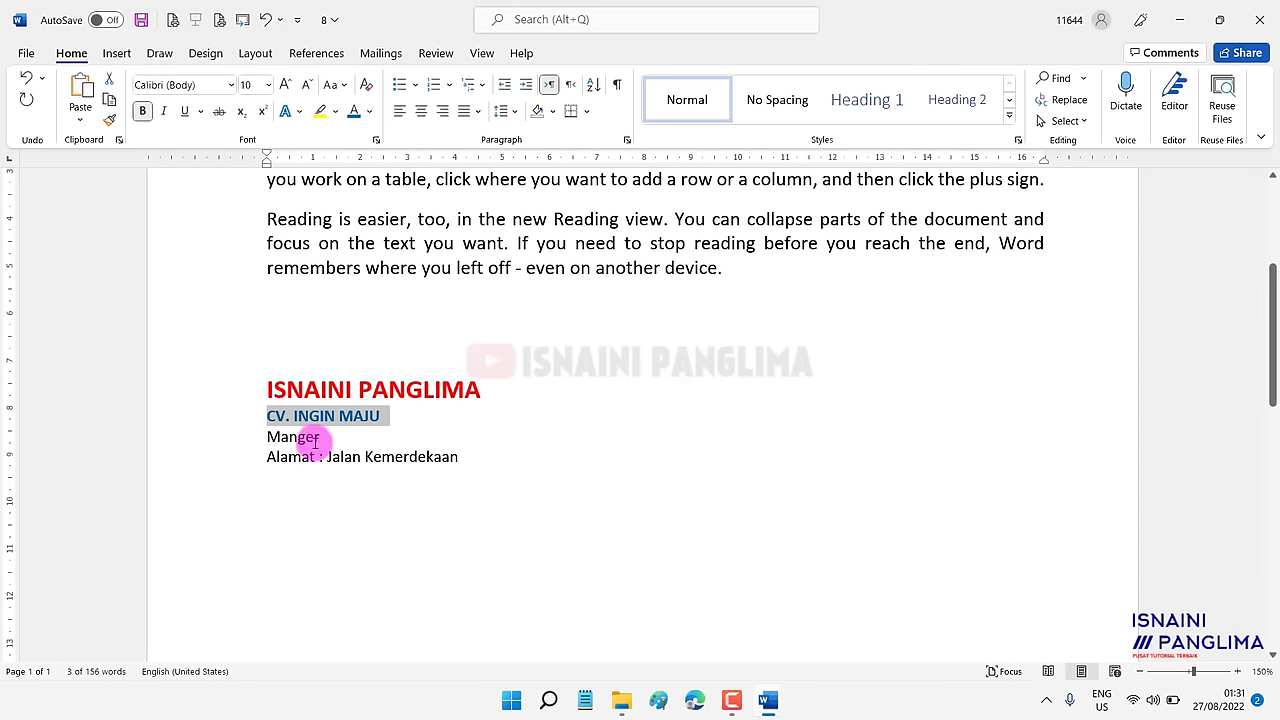
Make Manger bold and the address line italic.
{"action": "double_click", "coordinate": [322, 436]}
{"action": "key", "text": "ctrl+b"}
{"action": "left_click_drag", "start_coordinate": [261, 455], "coordinate": [472, 457]}
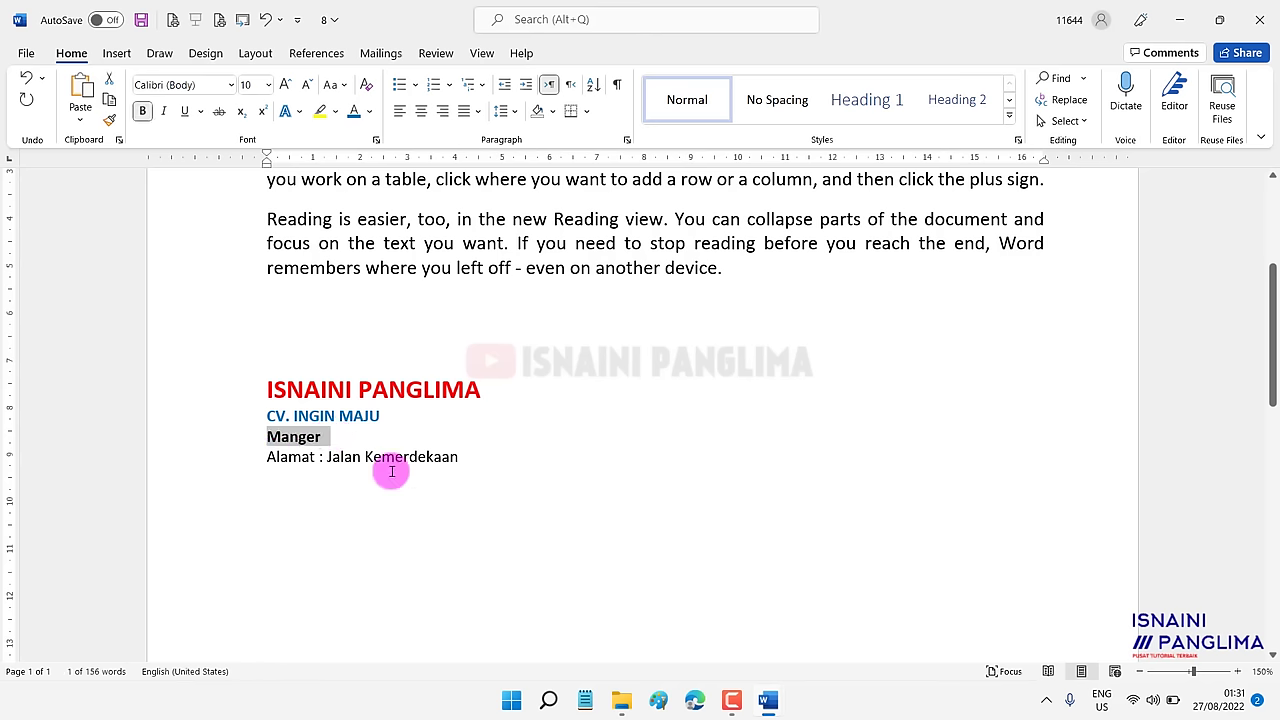
{"action": "key", "text": "ctrl+i"}
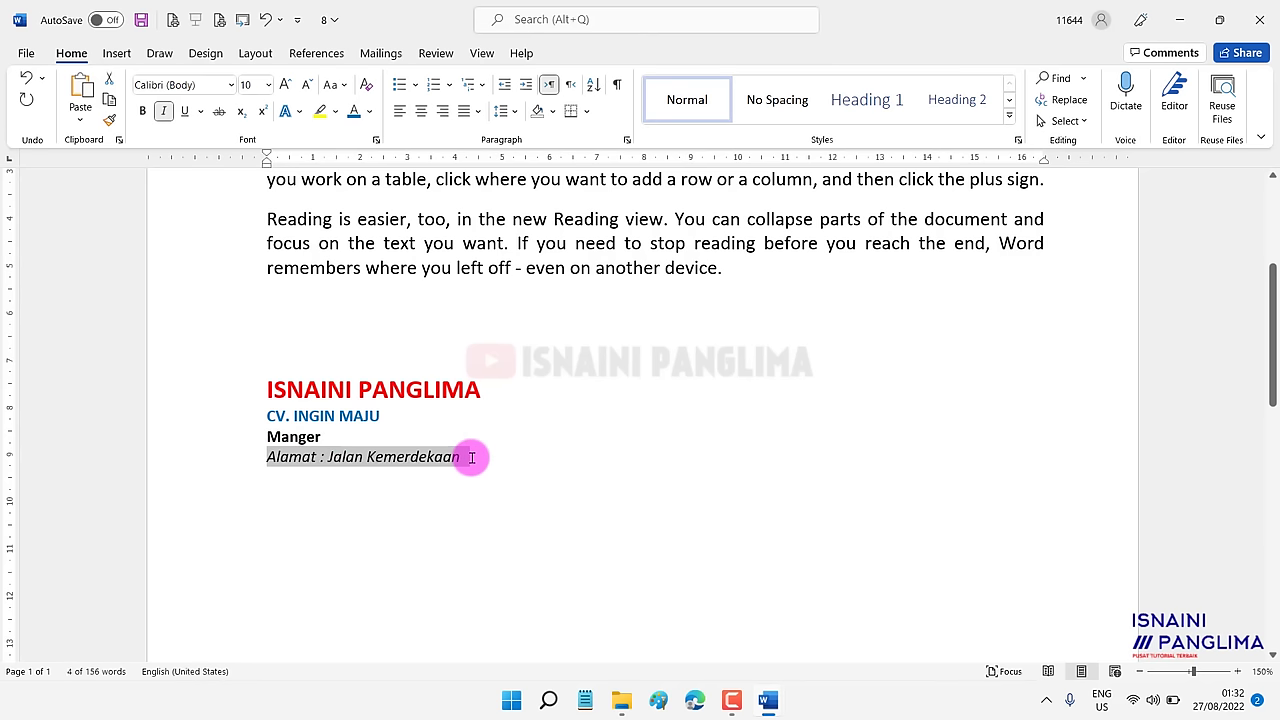
{"action": "left_click", "coordinate": [418, 413]}
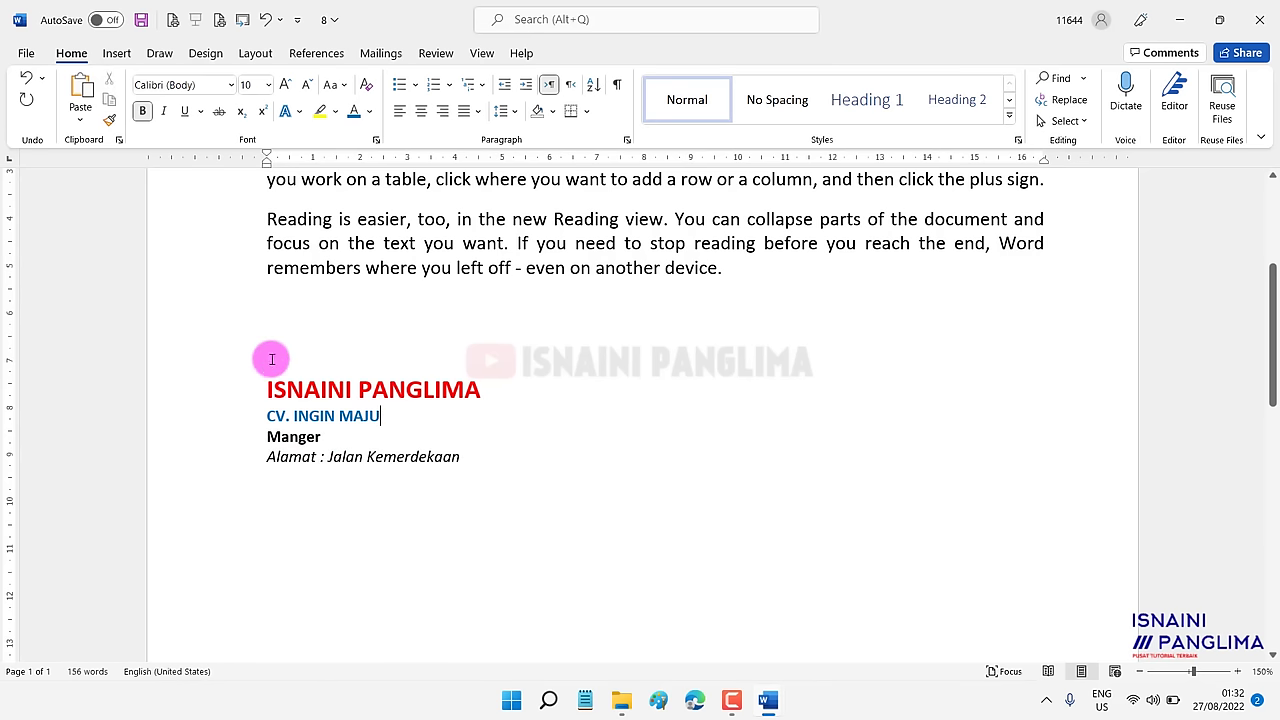
Draw a straight horizontal line across the page above the red name.
{"action": "left_click", "coordinate": [116, 53]}
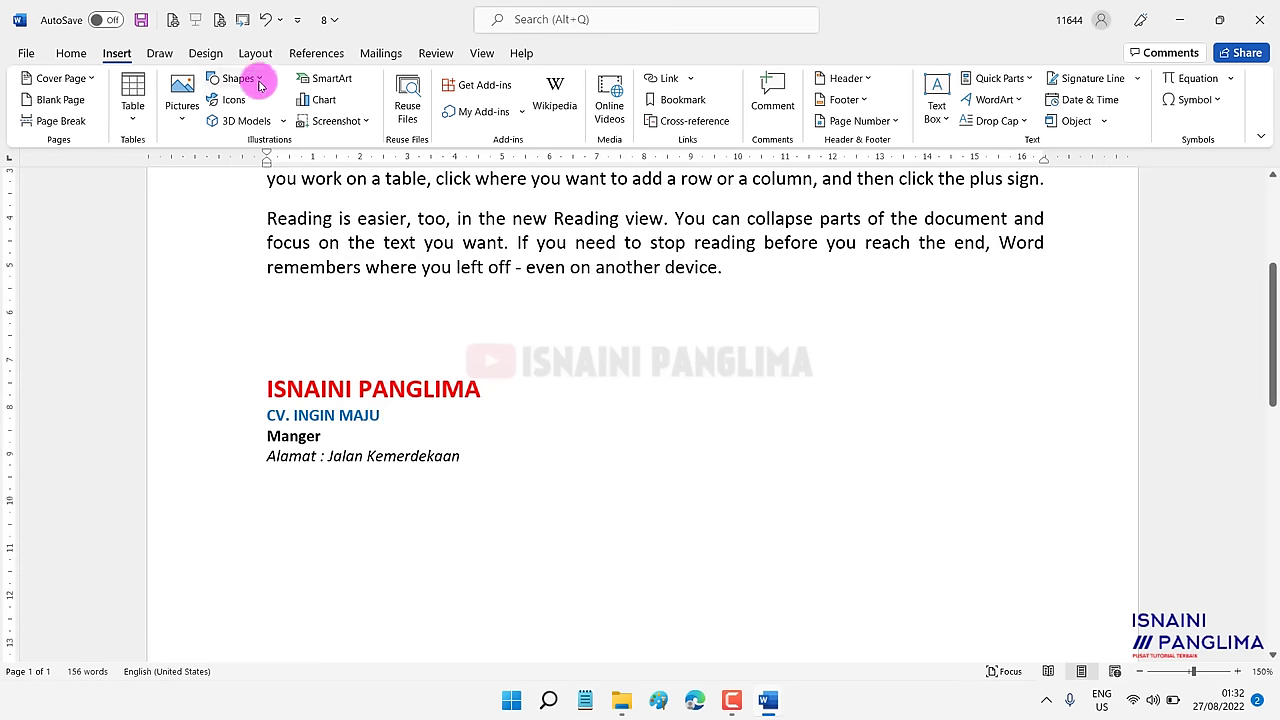
{"action": "left_click", "coordinate": [260, 80]}
{"action": "left_click", "coordinate": [223, 194]}
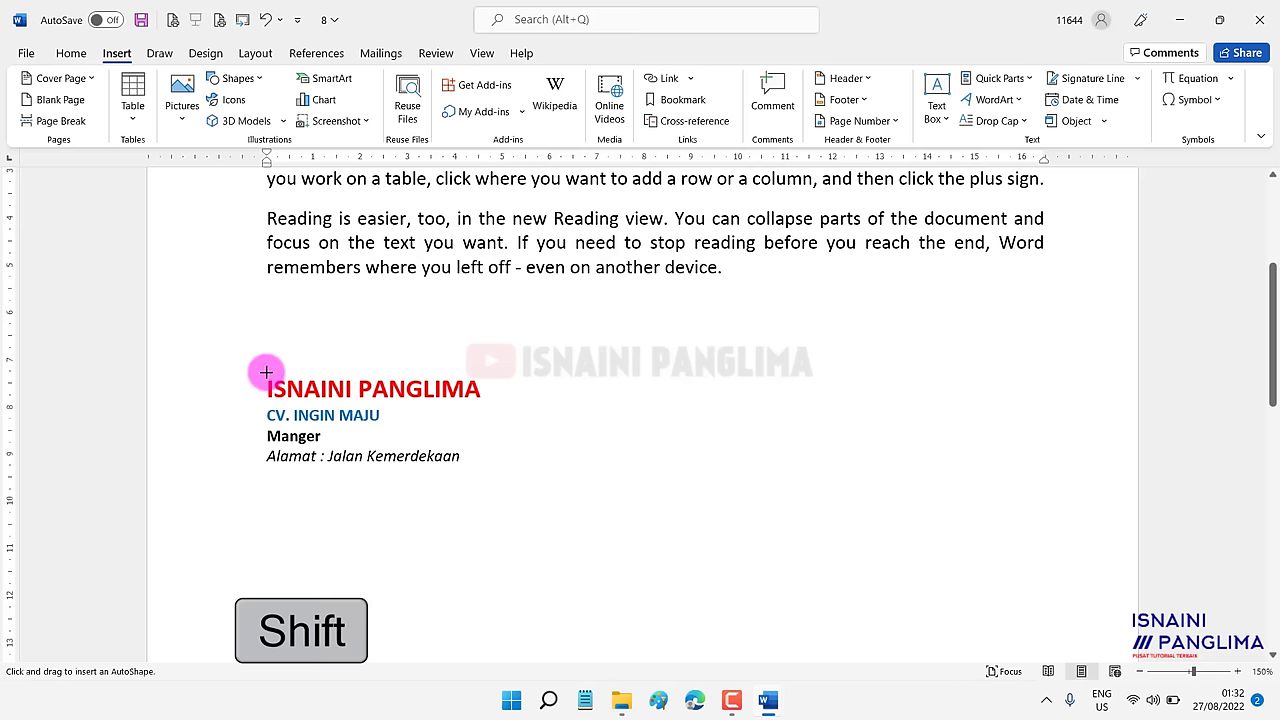
{"action": "left_click_drag", "start_coordinate": [266, 372], "coordinate": [450, 372]}
{"action": "left_click_drag", "start_coordinate": [503, 412], "coordinate": [1042, 434]}
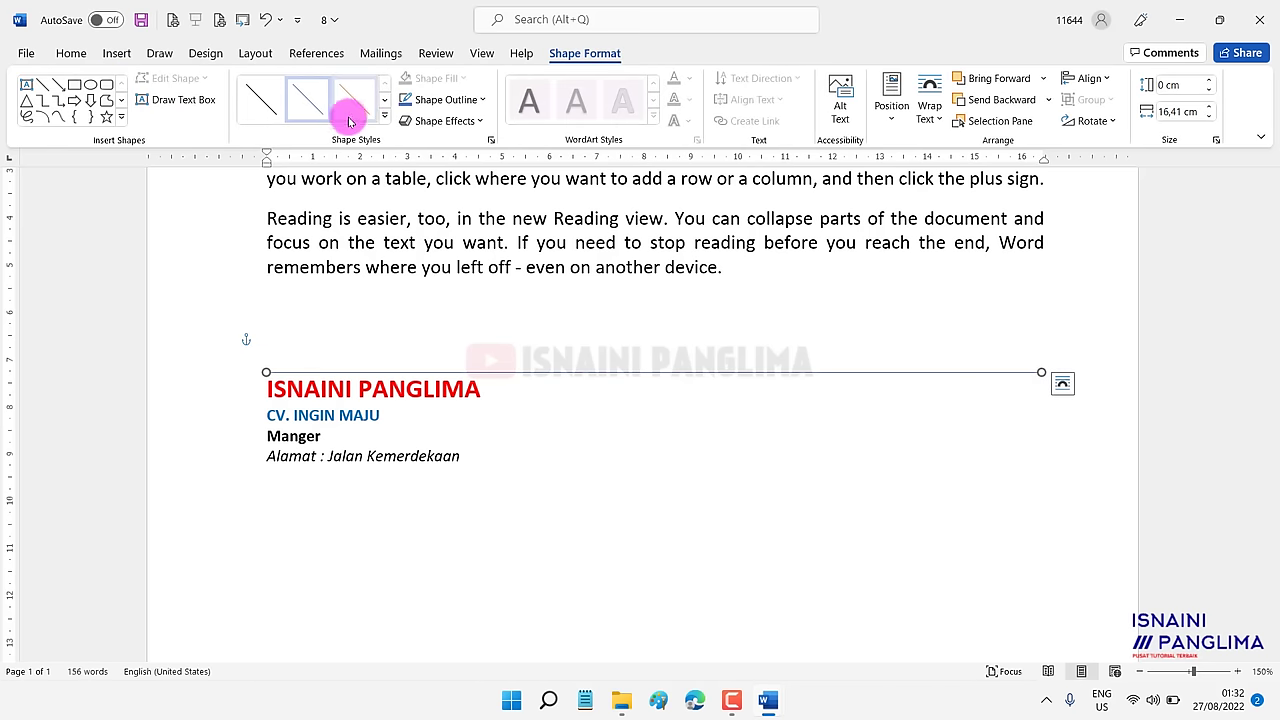
Give the line a ¾ pt dark red outline.
{"action": "left_click", "coordinate": [447, 99]}
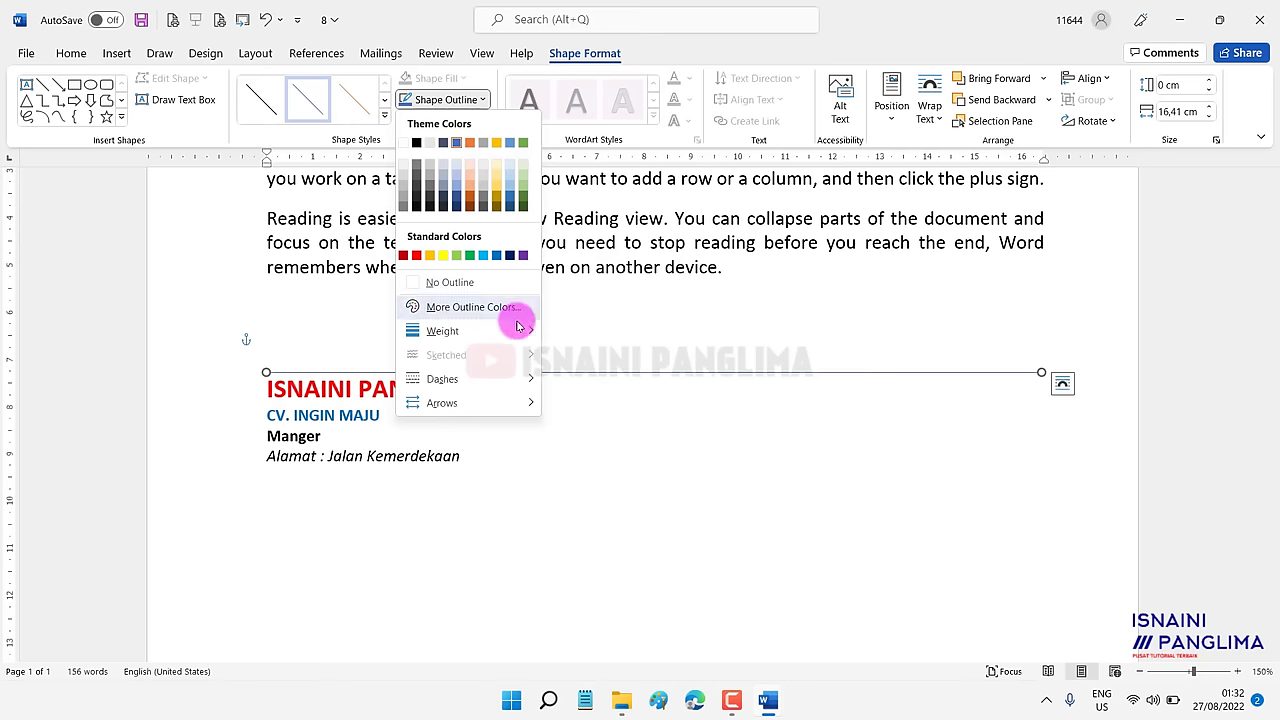
{"action": "mouse_move", "coordinate": [517, 341]}
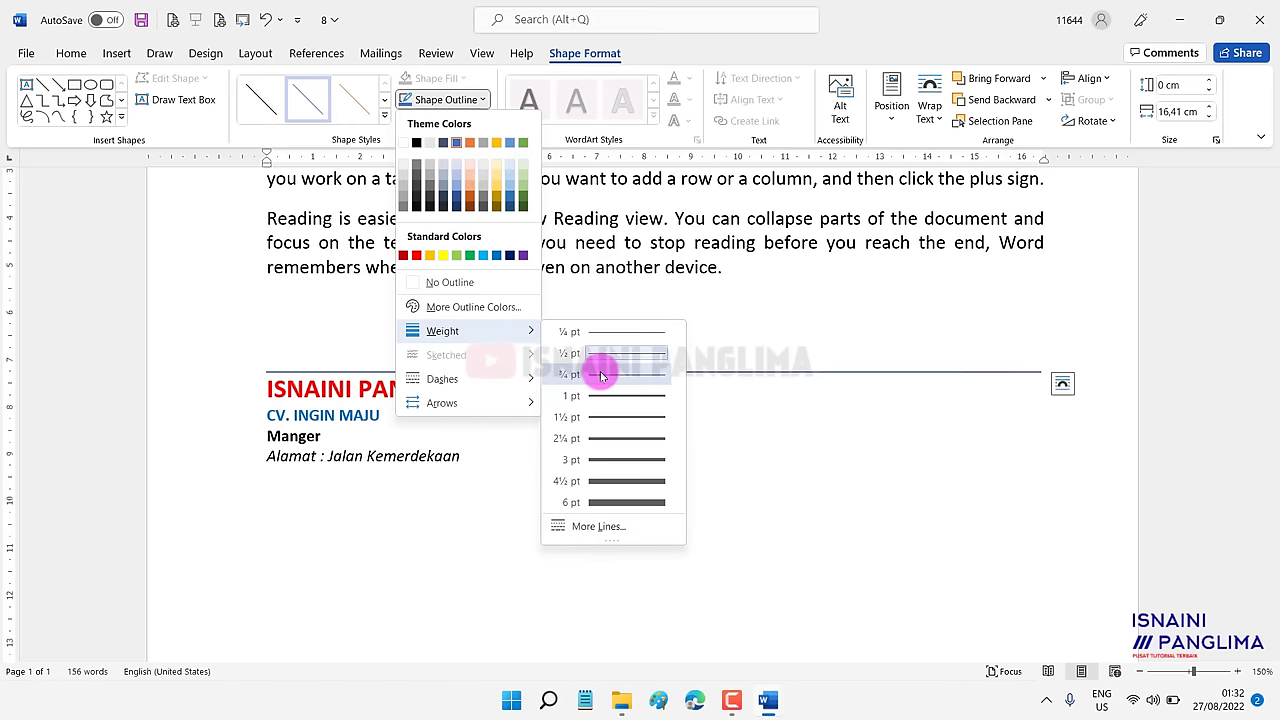
{"action": "left_click", "coordinate": [601, 375]}
{"action": "left_click", "coordinate": [450, 100]}
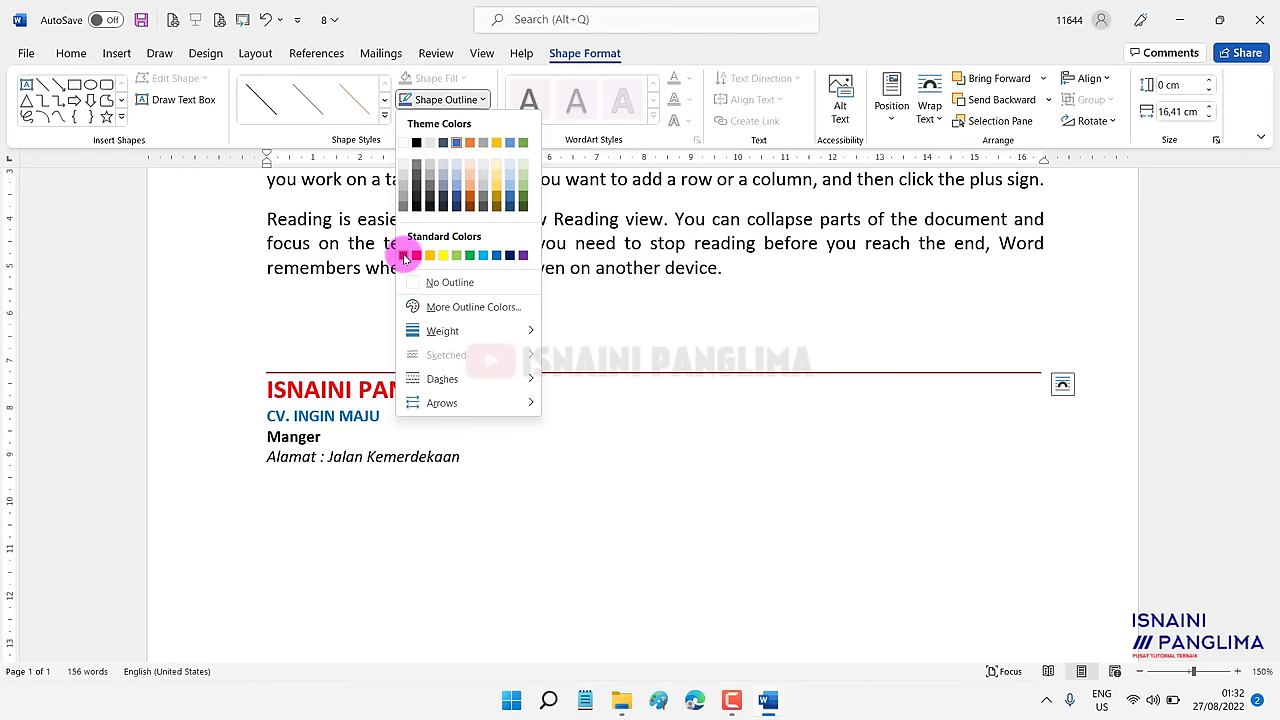
{"action": "left_click", "coordinate": [404, 257]}
{"action": "left_click", "coordinate": [458, 487]}
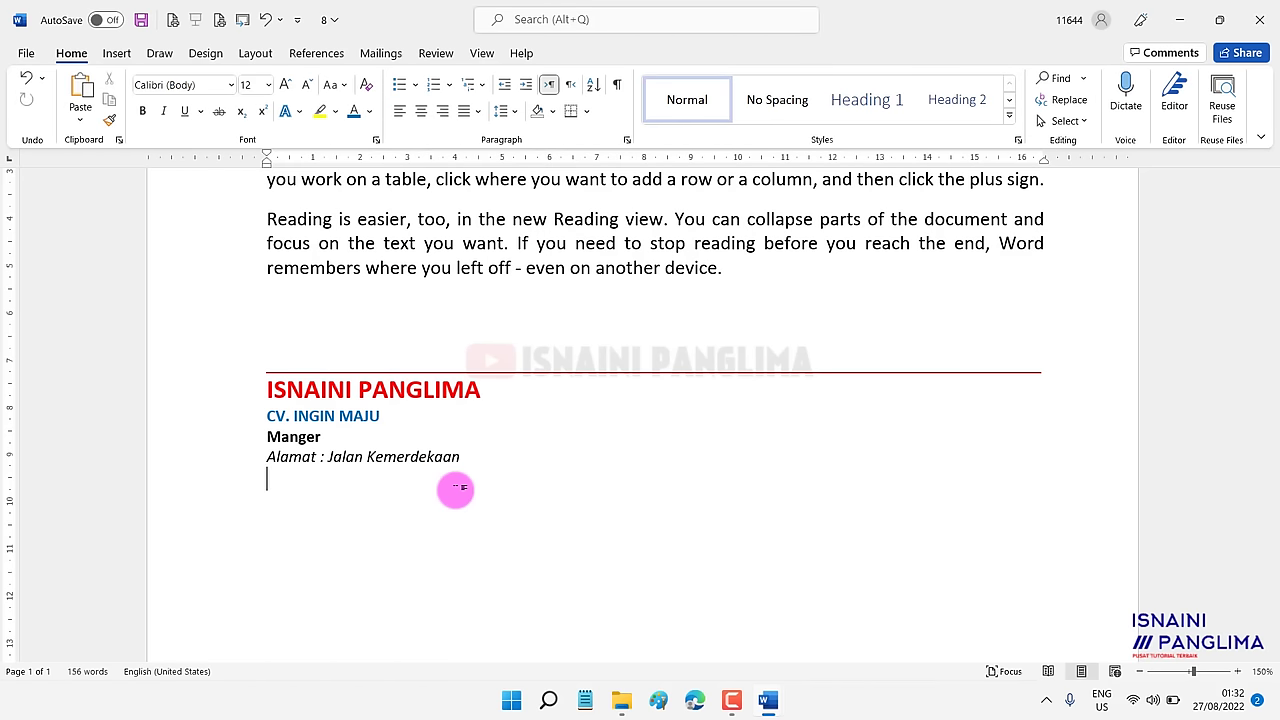
Select the whole signature block including the red rule.
{"action": "left_click", "coordinate": [343, 293]}
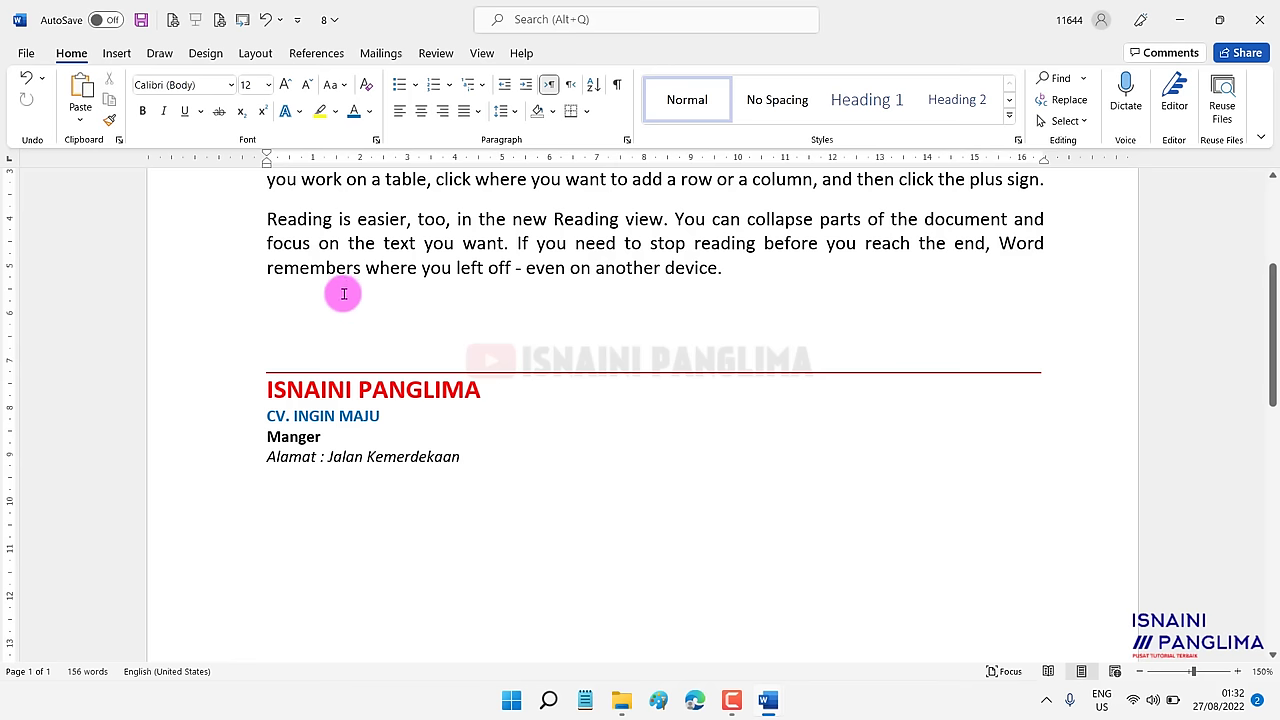
{"action": "scroll", "coordinate": [368, 314], "scroll_direction": "down", "scroll_amount": 2}
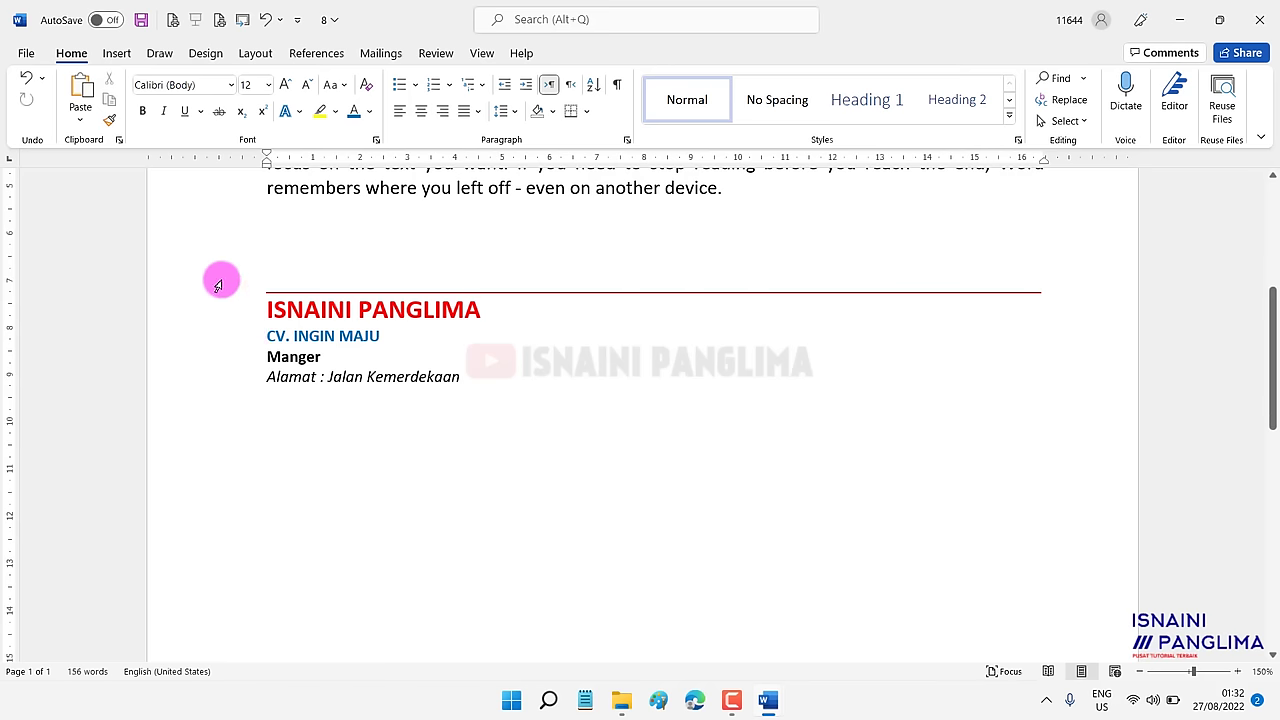
{"action": "mouse_move", "coordinate": [220, 275]}
{"action": "left_mouse_down"}
{"action": "mouse_move", "coordinate": [231, 387]}
{"action": "mouse_move", "coordinate": [357, 516]}
{"action": "left_mouse_up"}
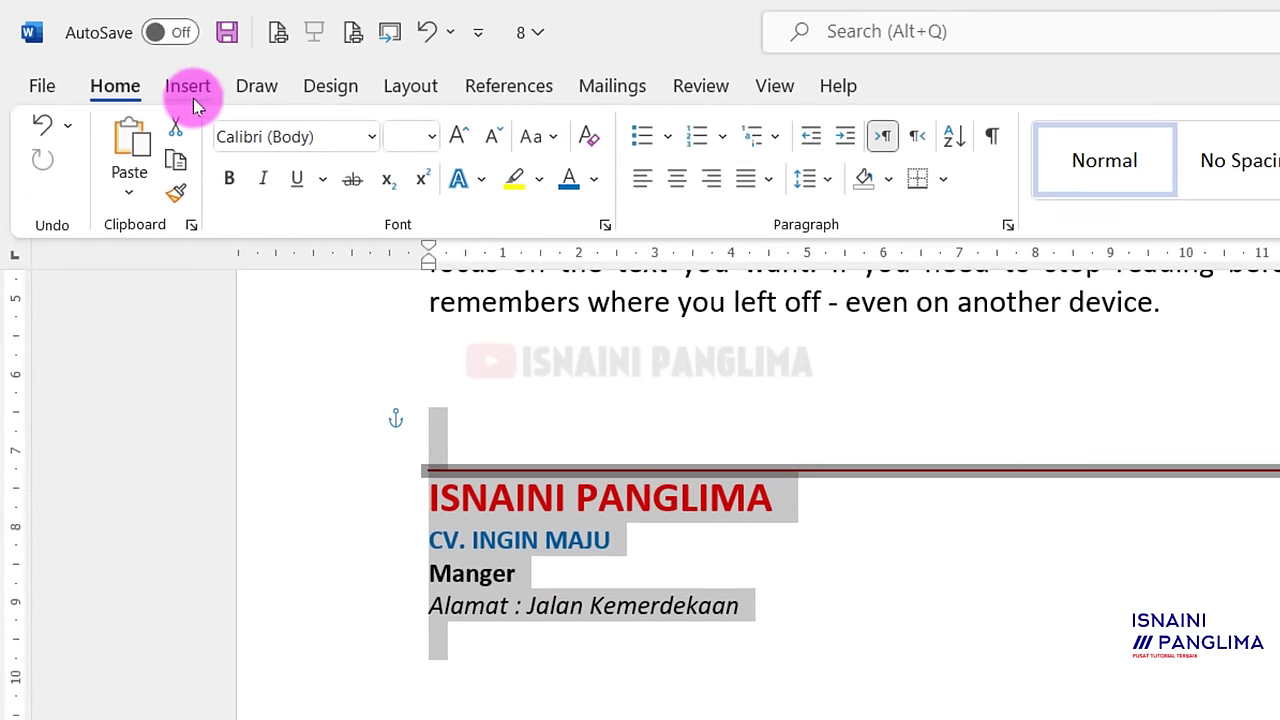
Save the selection to the Quick Part Gallery as a building block named aaa.
{"action": "left_click", "coordinate": [192, 97]}
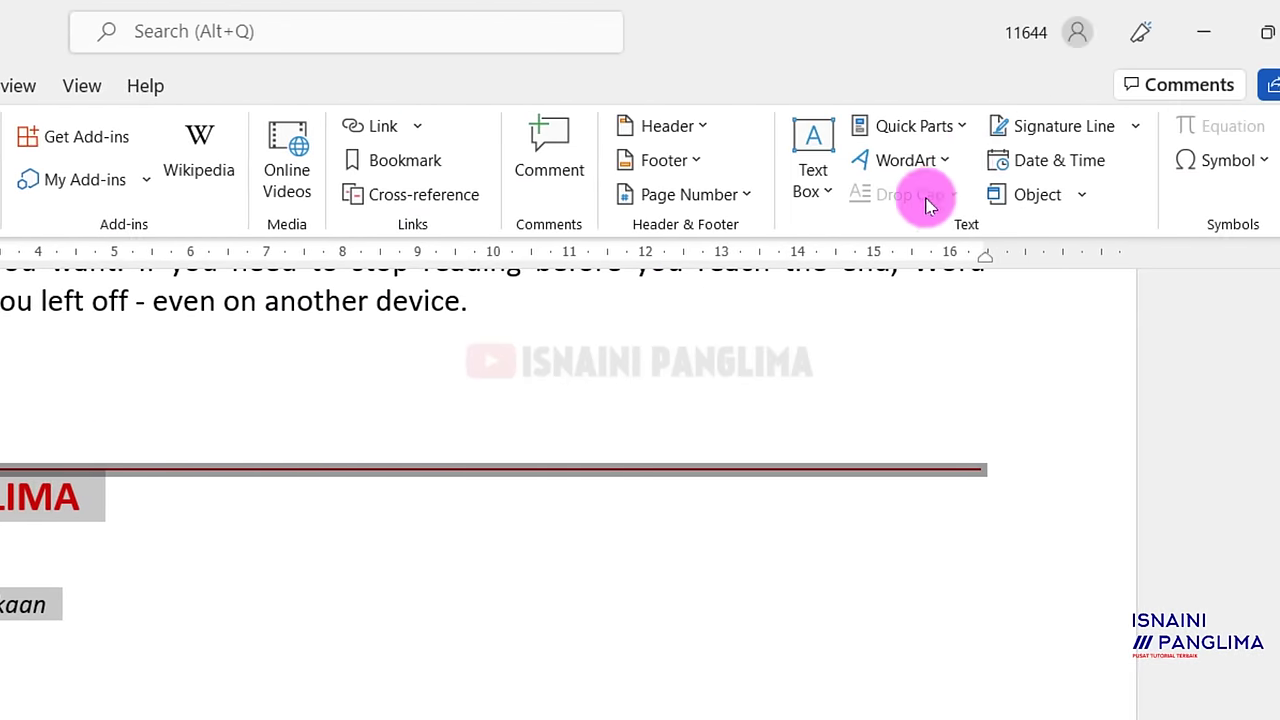
{"action": "left_click", "coordinate": [876, 121]}
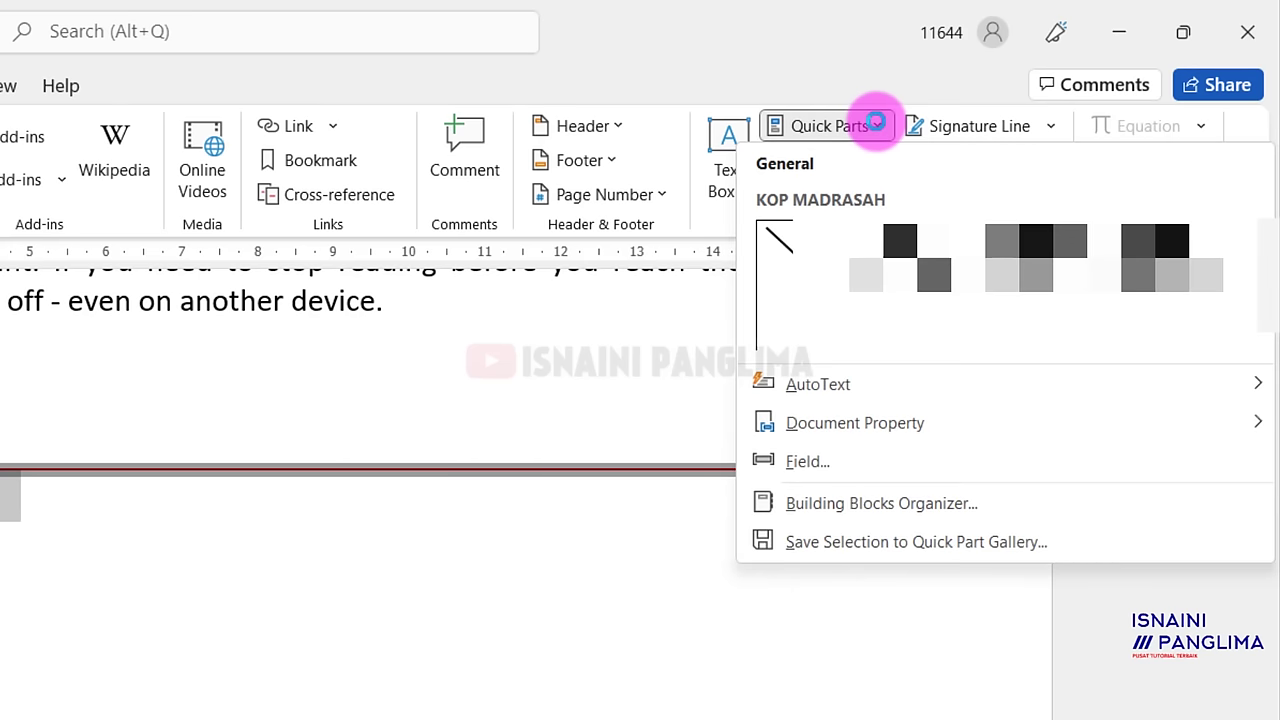
{"action": "left_click", "coordinate": [811, 543]}
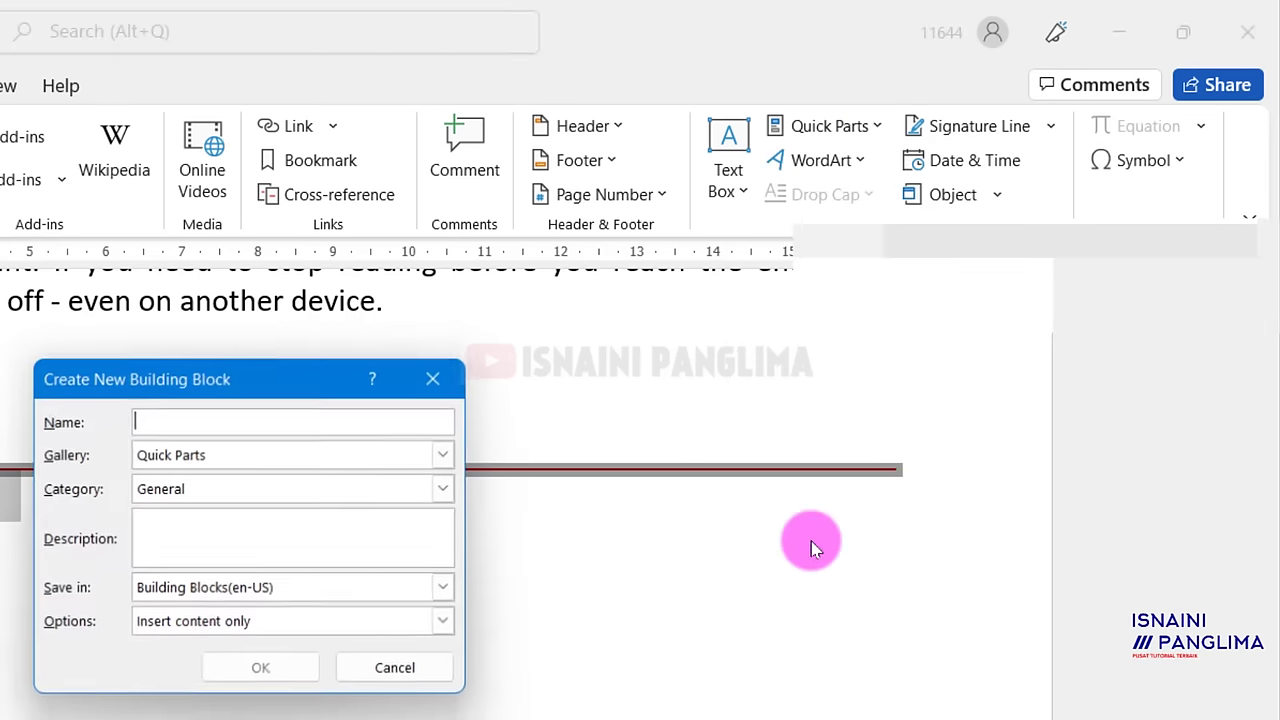
{"action": "left_click", "coordinate": [183, 418]}
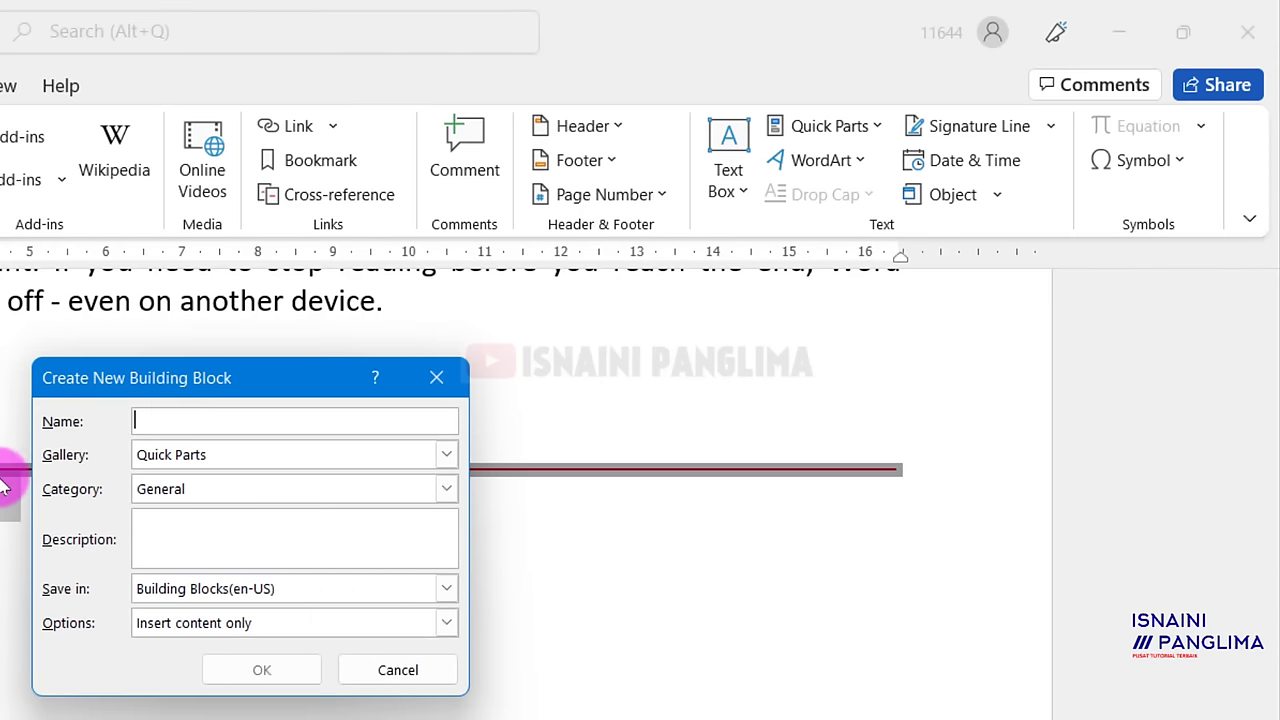
{"action": "type", "text": "aa"}
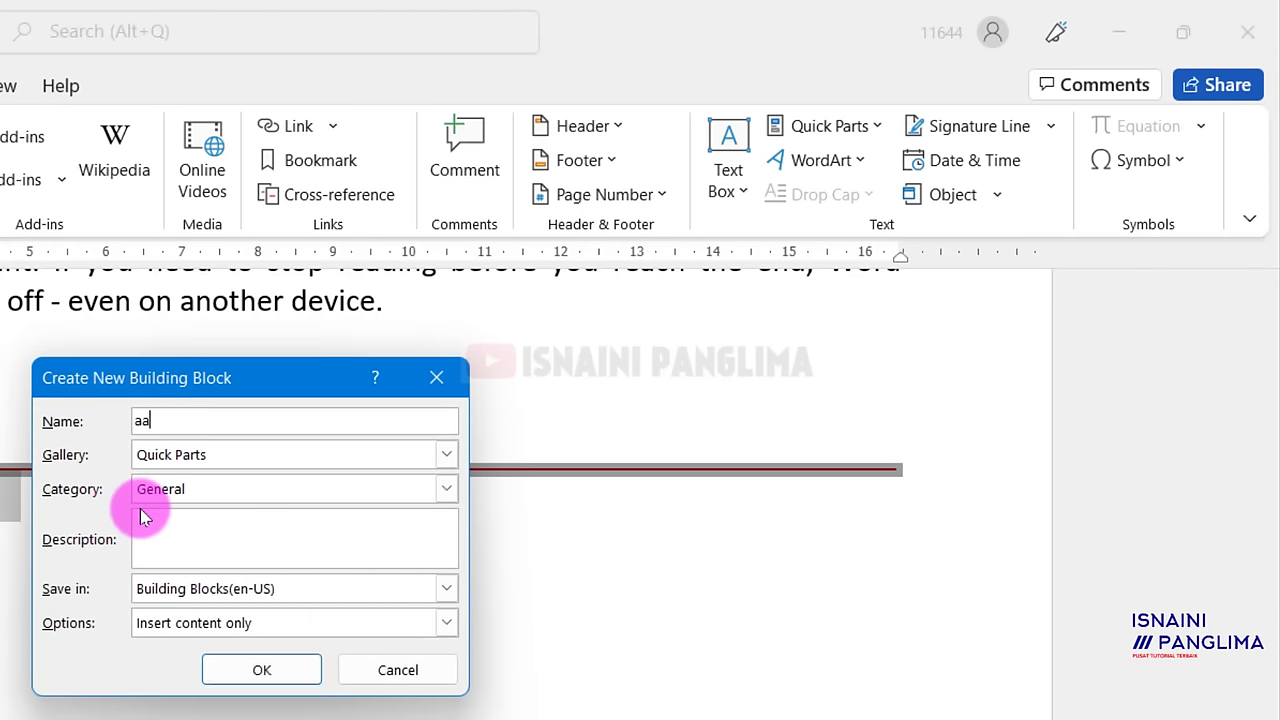
{"action": "type", "text": "a"}
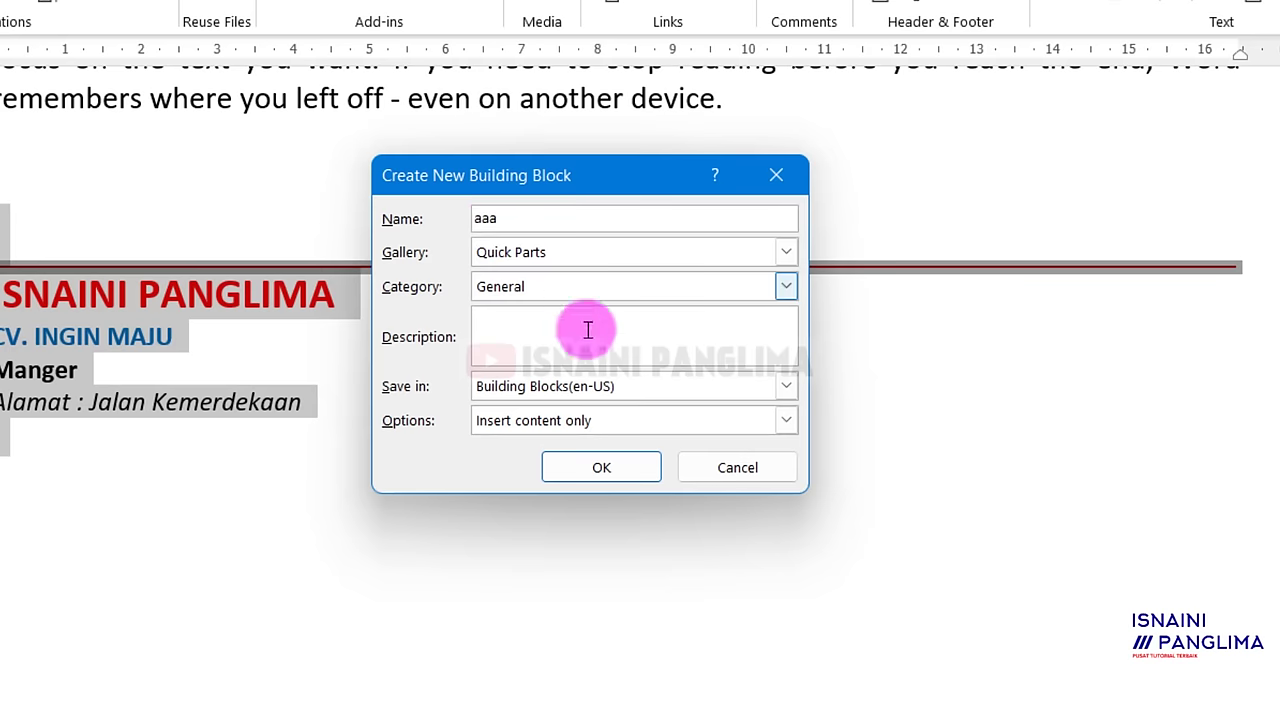
{"action": "left_click", "coordinate": [630, 470]}
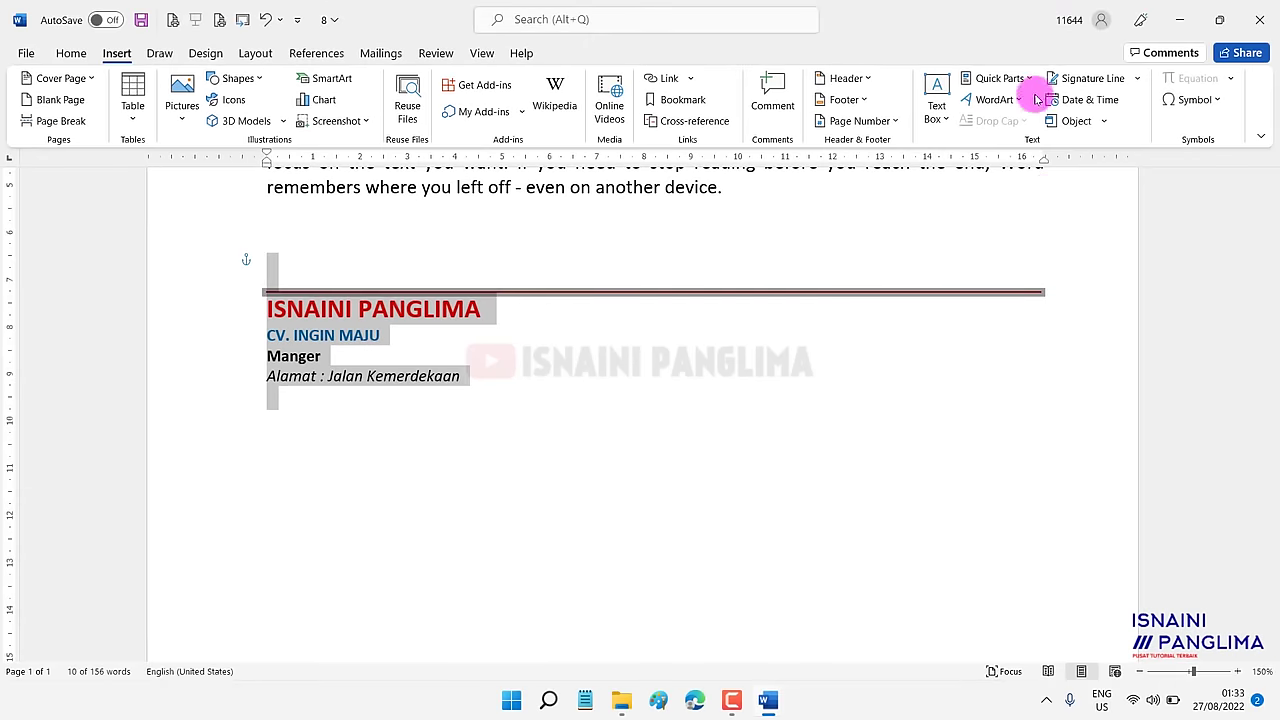
Confirm aaa appears in Quick Parts, save the document, and create a new blank one.
{"action": "left_click", "coordinate": [1020, 78]}
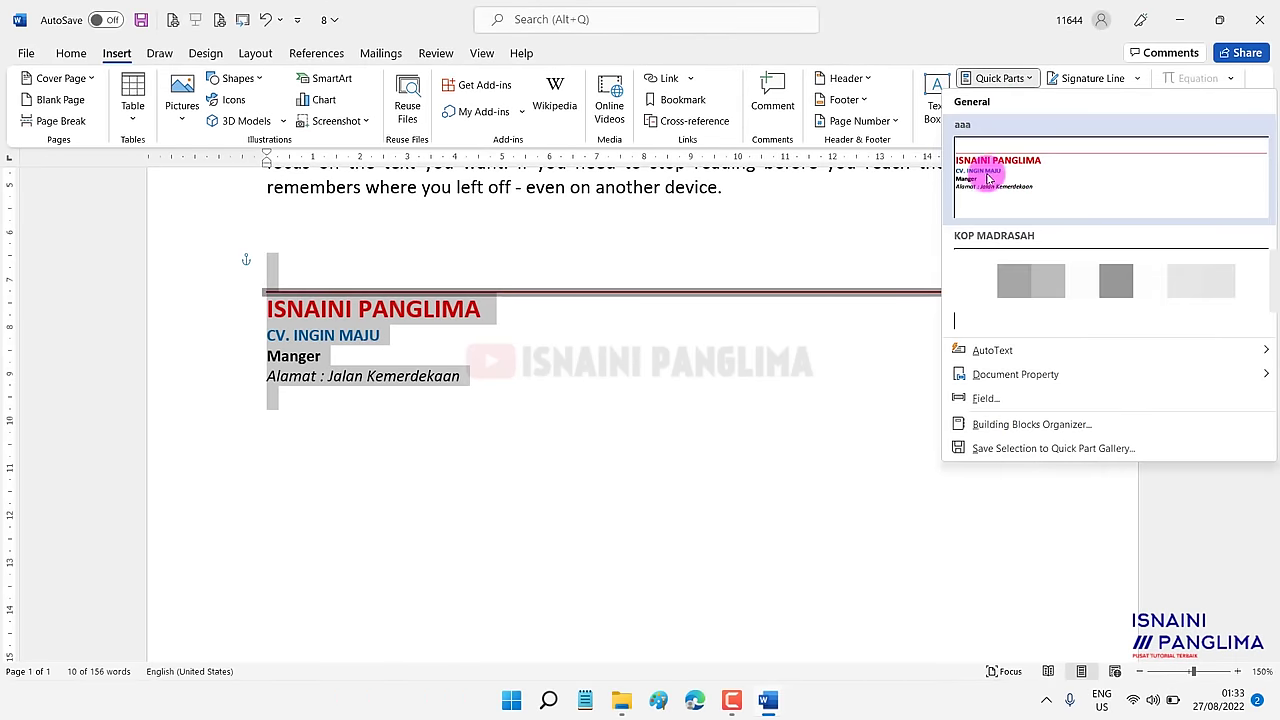
{"action": "left_click", "coordinate": [1024, 52]}
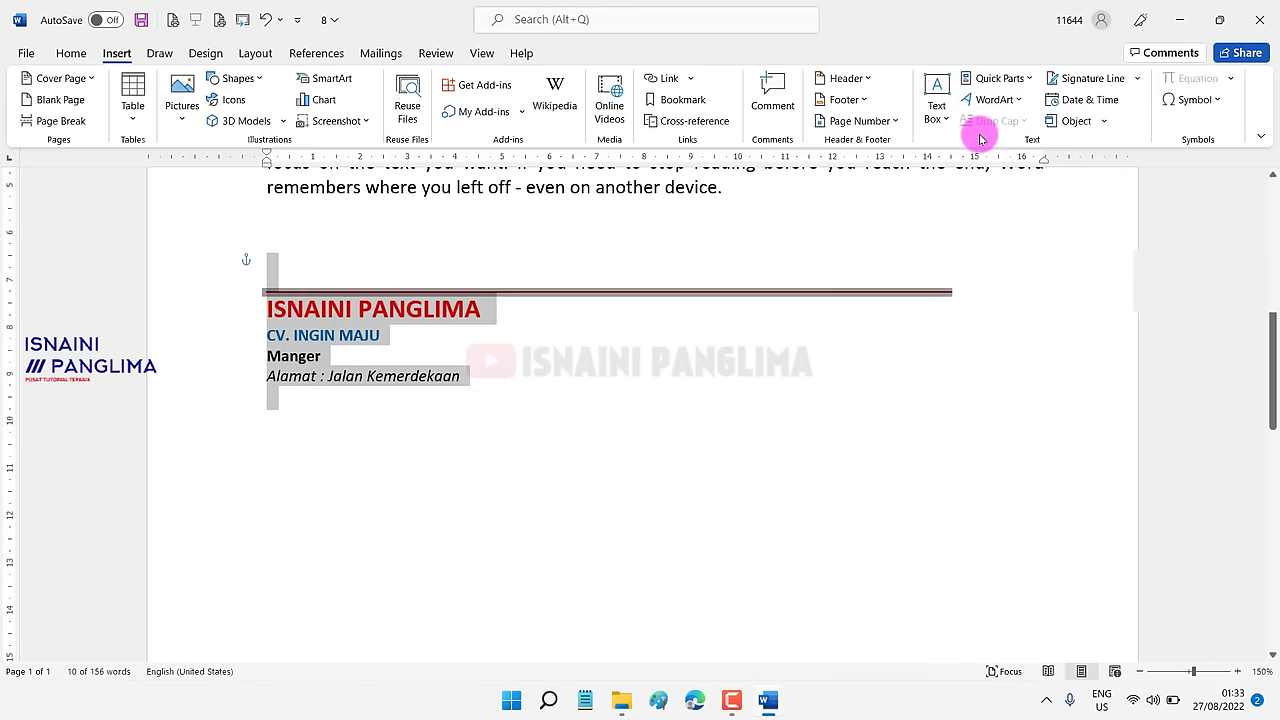
{"action": "key", "text": "ctrl+s"}
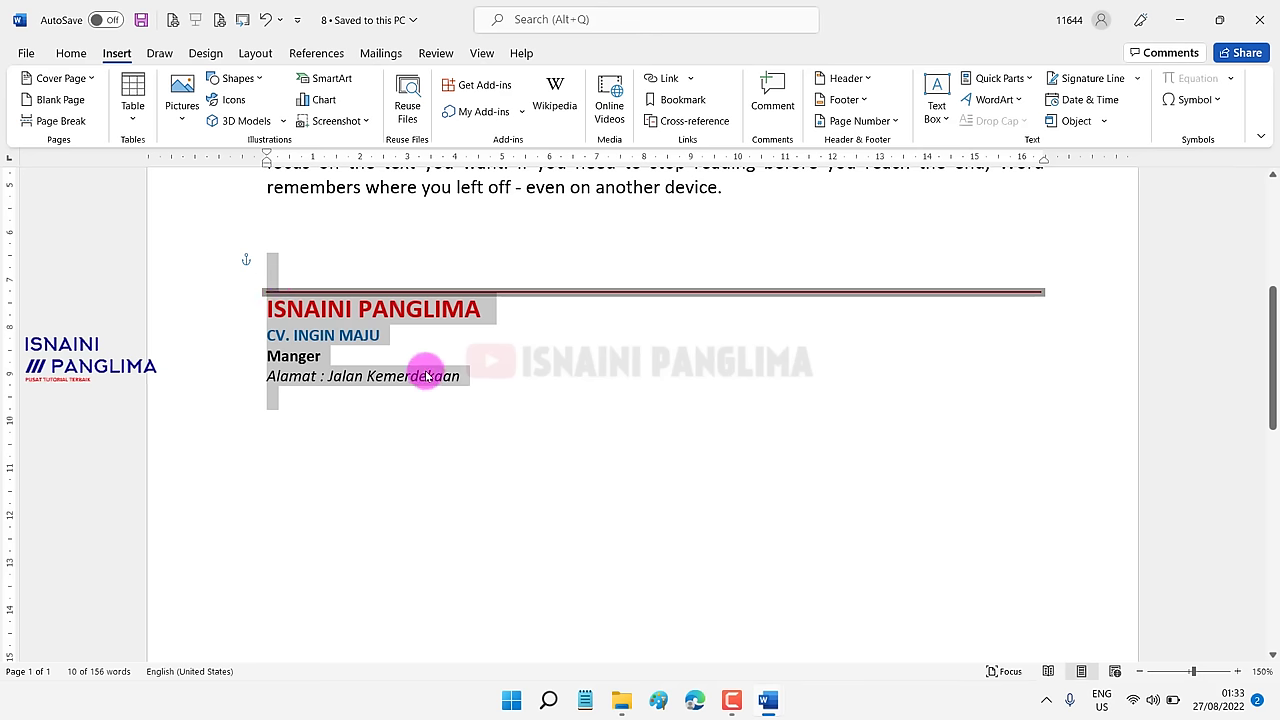
{"action": "key", "text": "ctrl+n"}
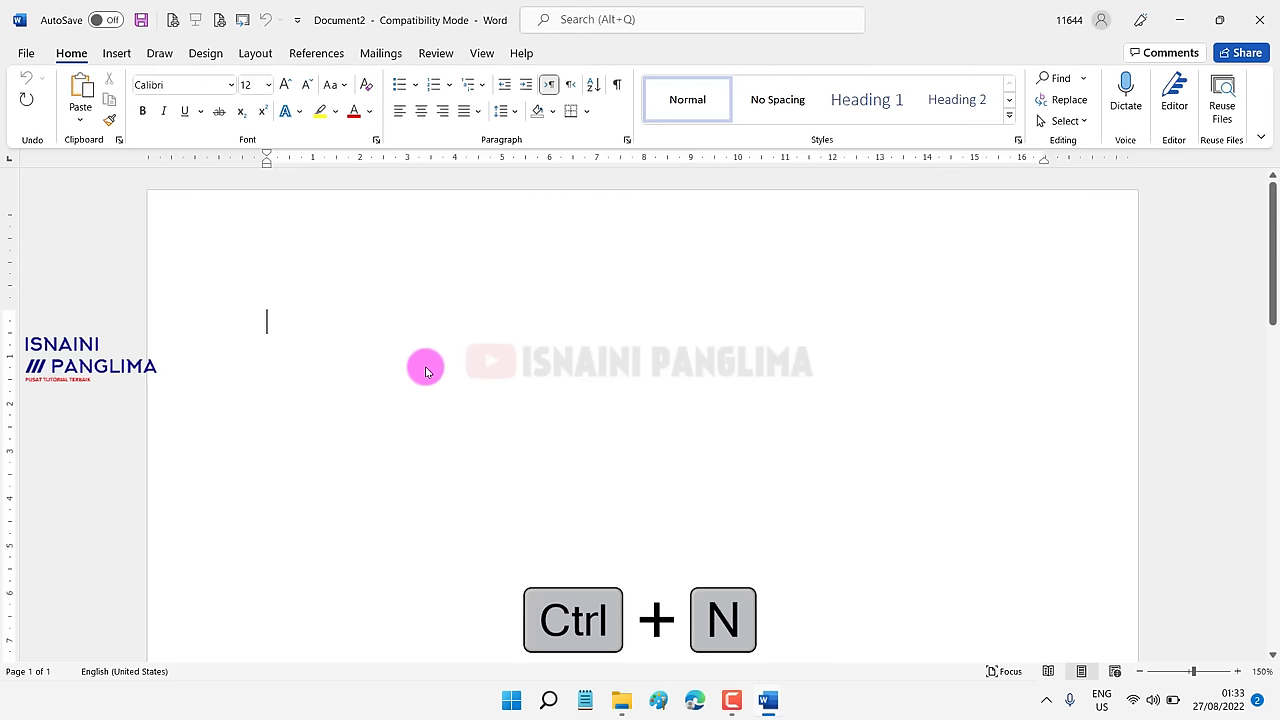
Insert the aaa signature block twice, separated by empty lines.
{"action": "left_click", "coordinate": [116, 57]}
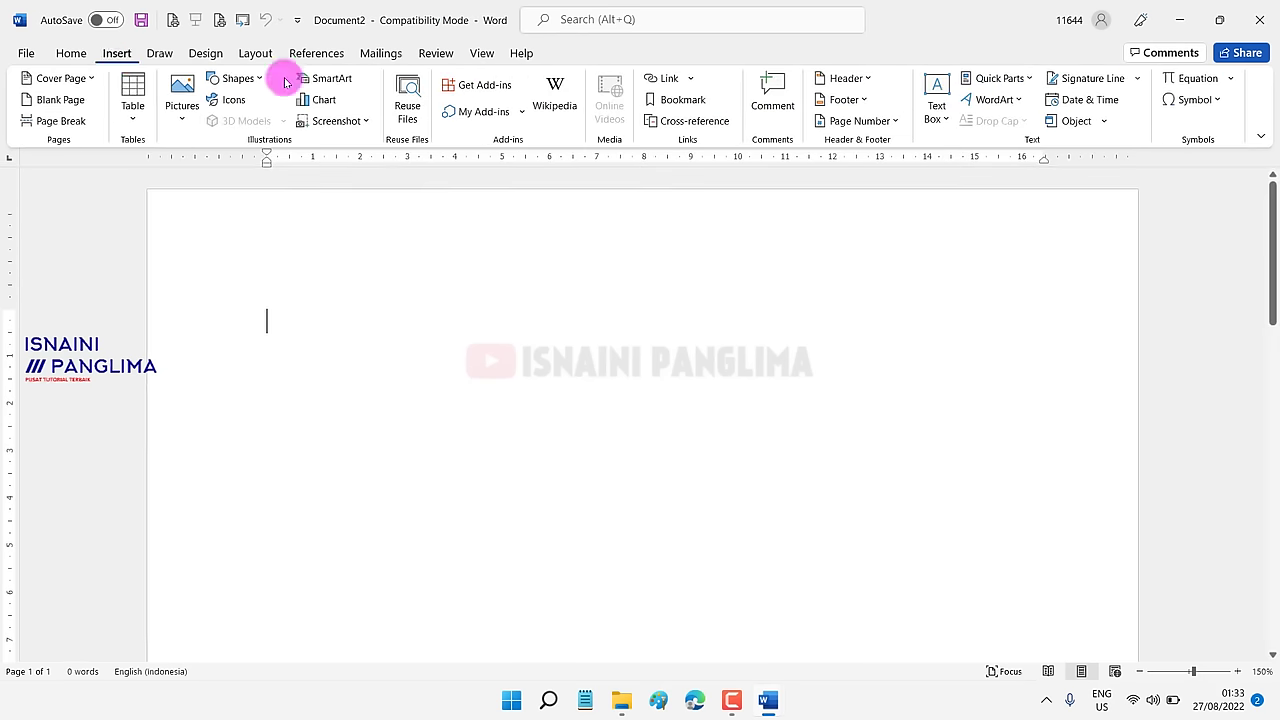
{"action": "left_click", "coordinate": [1028, 78]}
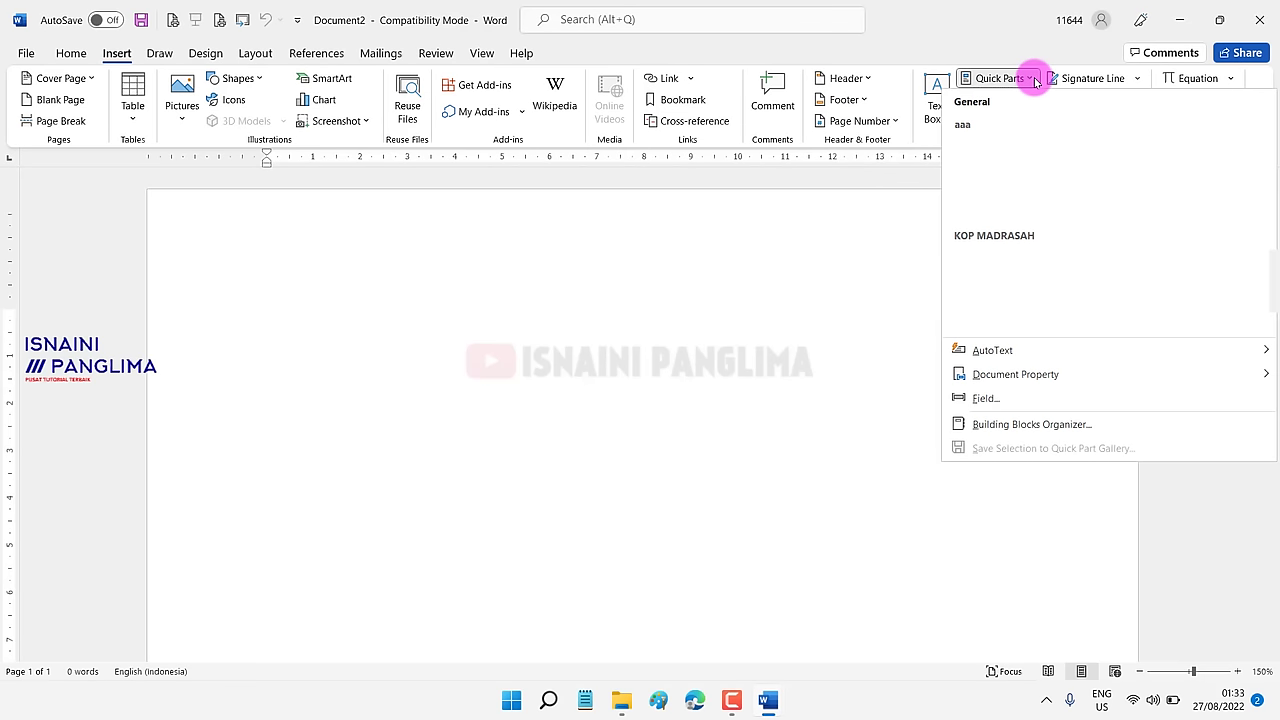
{"action": "left_click", "coordinate": [1002, 171]}
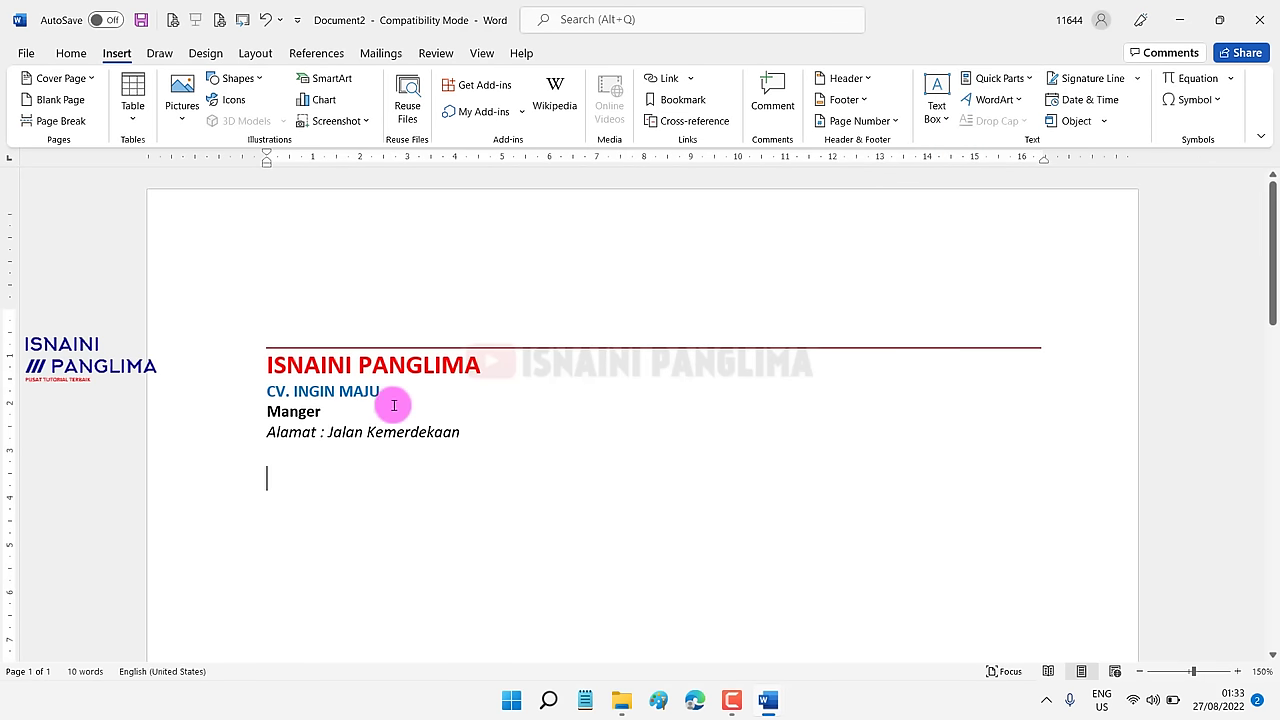
{"action": "scroll", "coordinate": [400, 515], "scroll_direction": "down", "scroll_amount": 2}
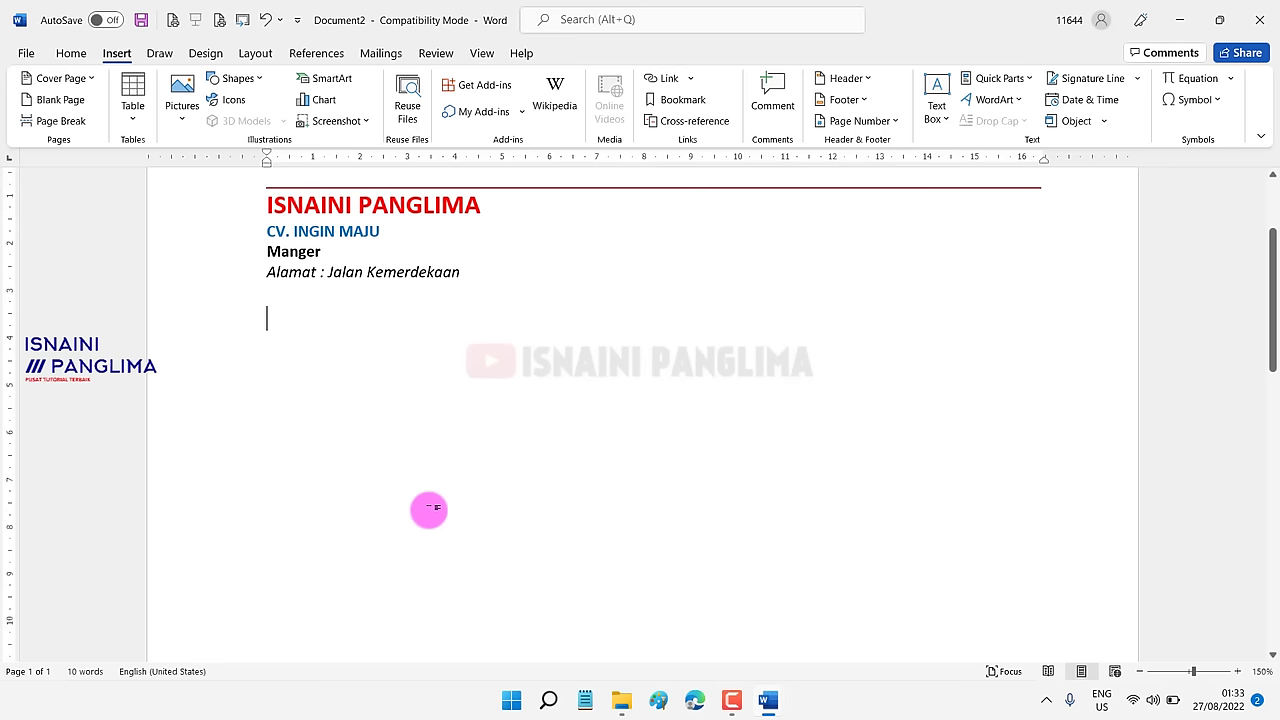
{"action": "key", "text": "Return"}
{"action": "key", "text": "Return"}
{"action": "key", "text": "Return"}
{"action": "key", "text": "Return"}
{"action": "key", "text": "Return"}
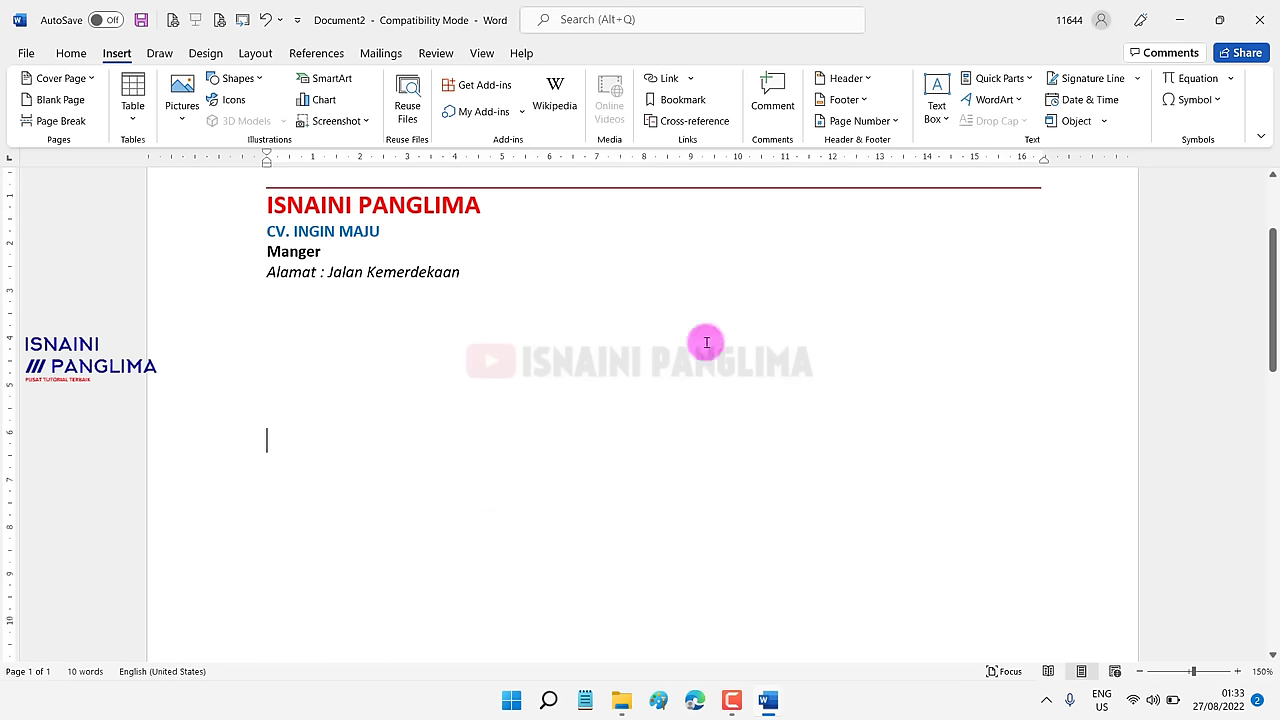
{"action": "left_click", "coordinate": [1016, 80]}
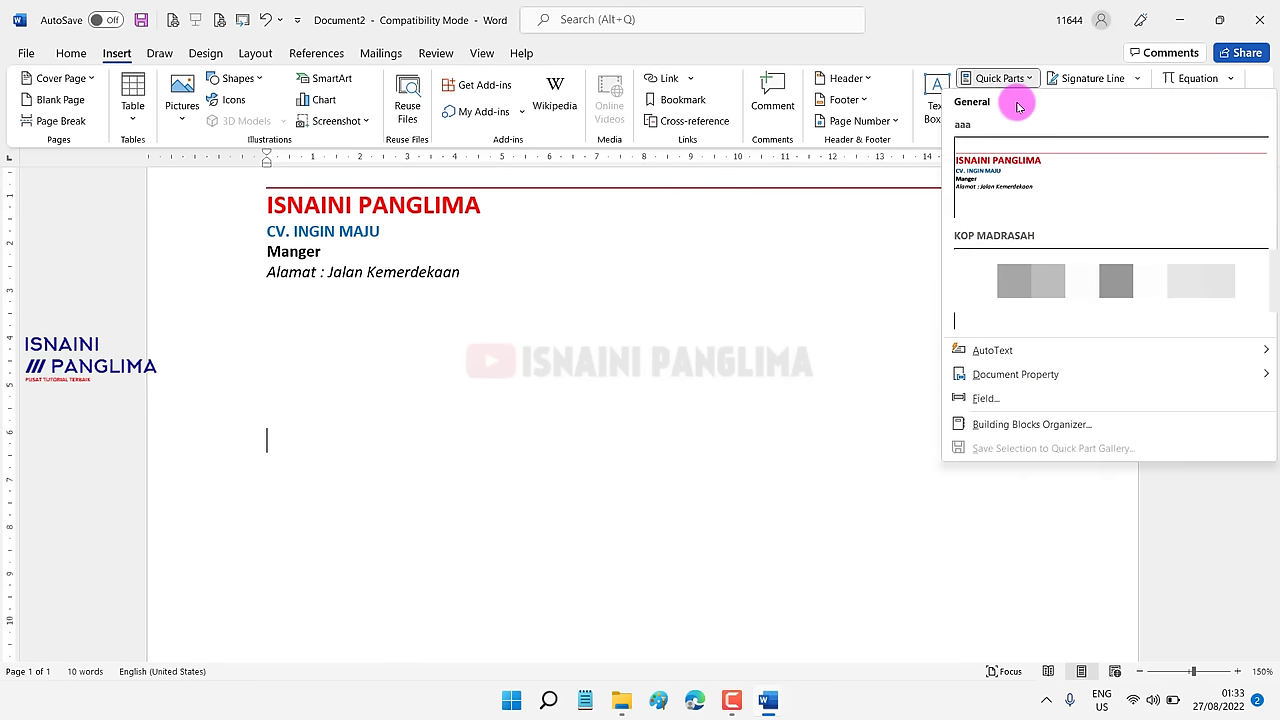
{"action": "left_click", "coordinate": [1020, 177]}
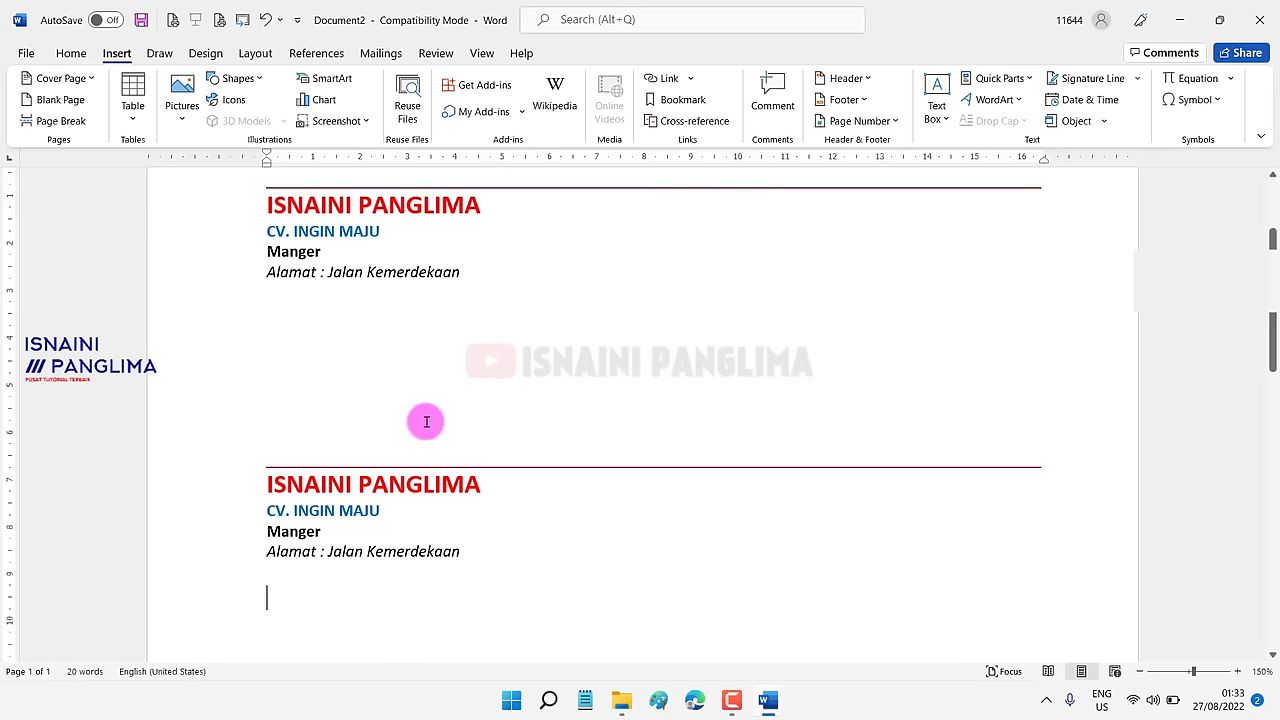
{"action": "left_click", "coordinate": [389, 357]}
Type bulleted lines of the sample channel name, the second ending with the word new.
{"action": "scroll", "coordinate": [372, 359], "scroll_direction": "up", "scroll_amount": 3}
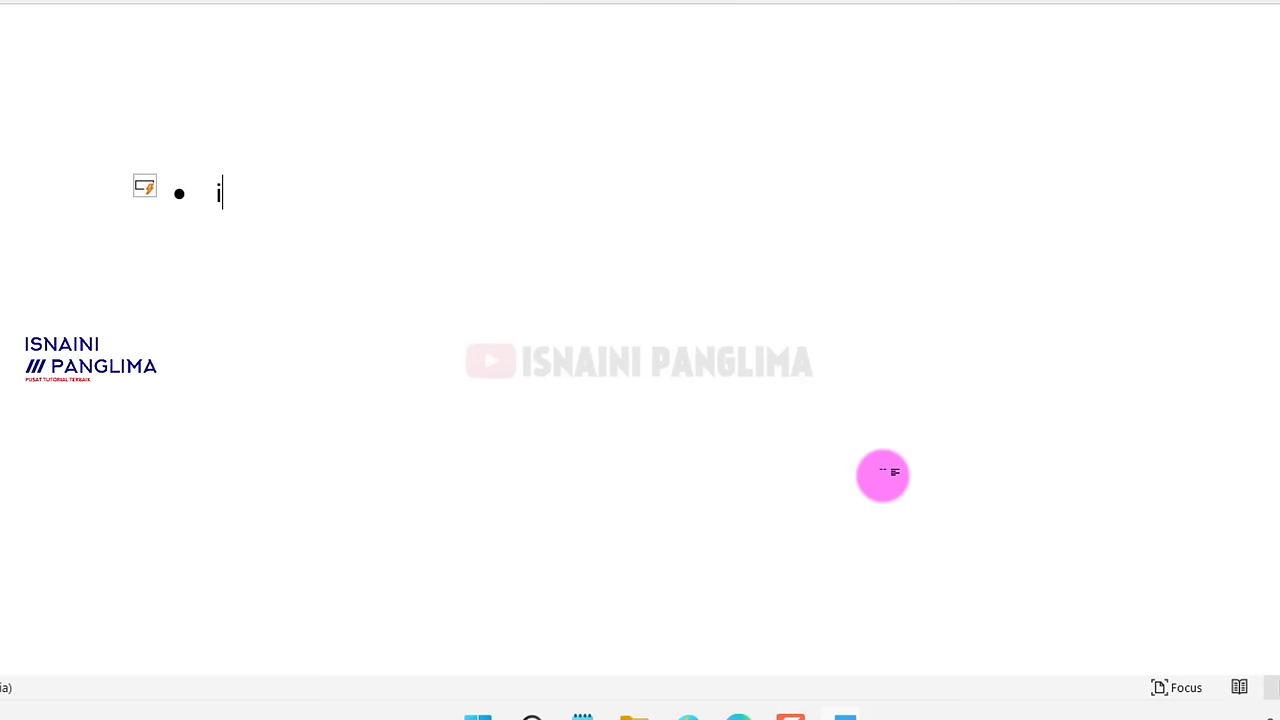
{"action": "type", "text": "pangli"}
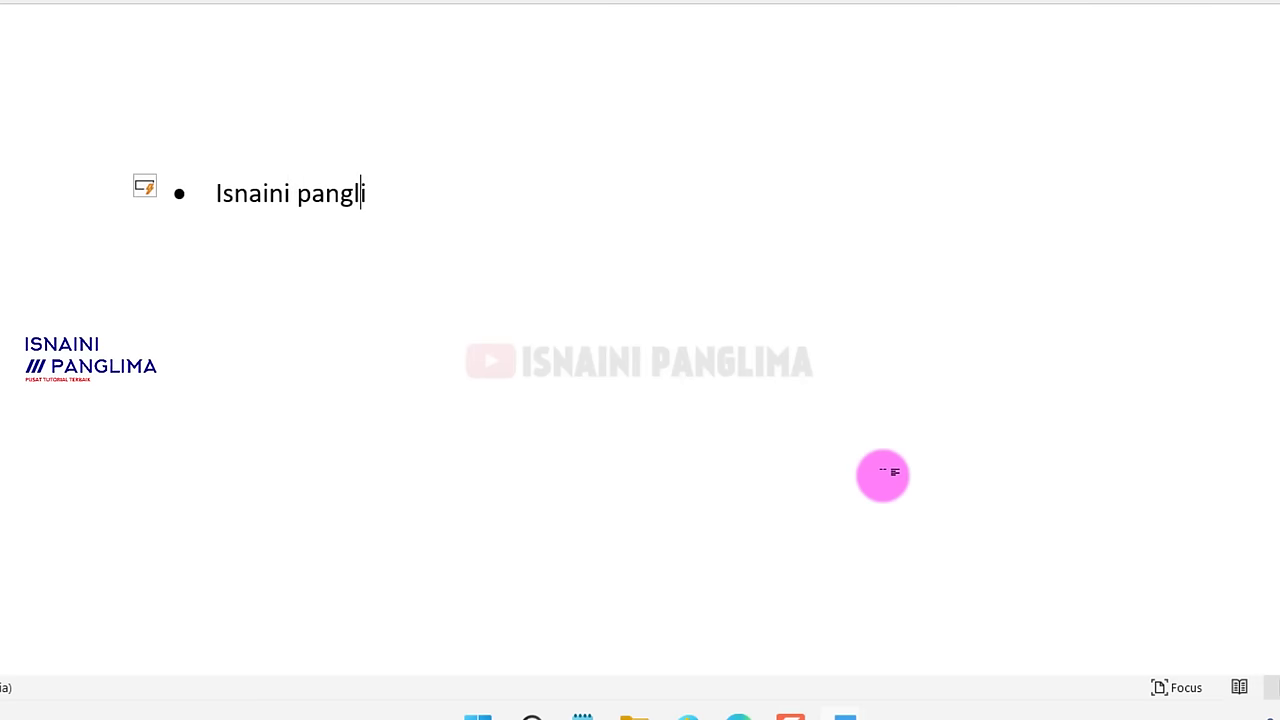
{"action": "type", "text": "ma"}
{"action": "key", "text": "Return"}
{"action": "type", "text": "Isn"}
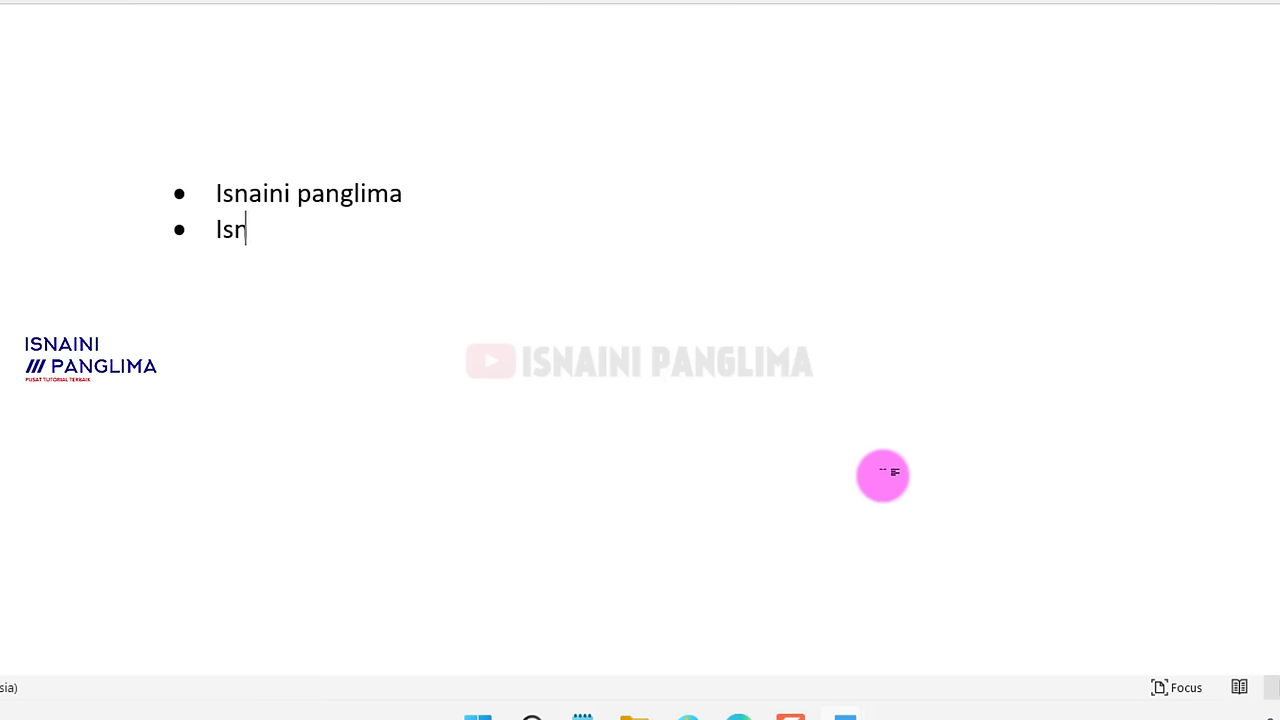
{"action": "type", "text": "aini Panglima"}
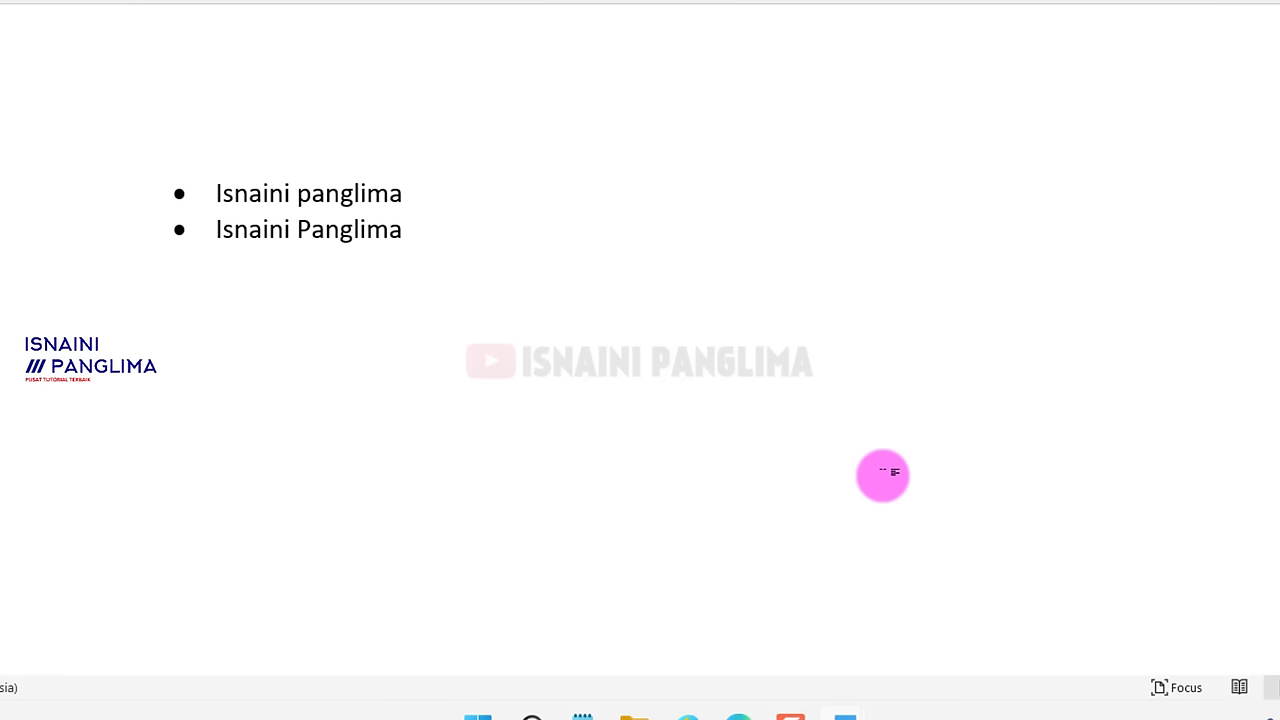
{"action": "type", "text": " new Isnaini"}
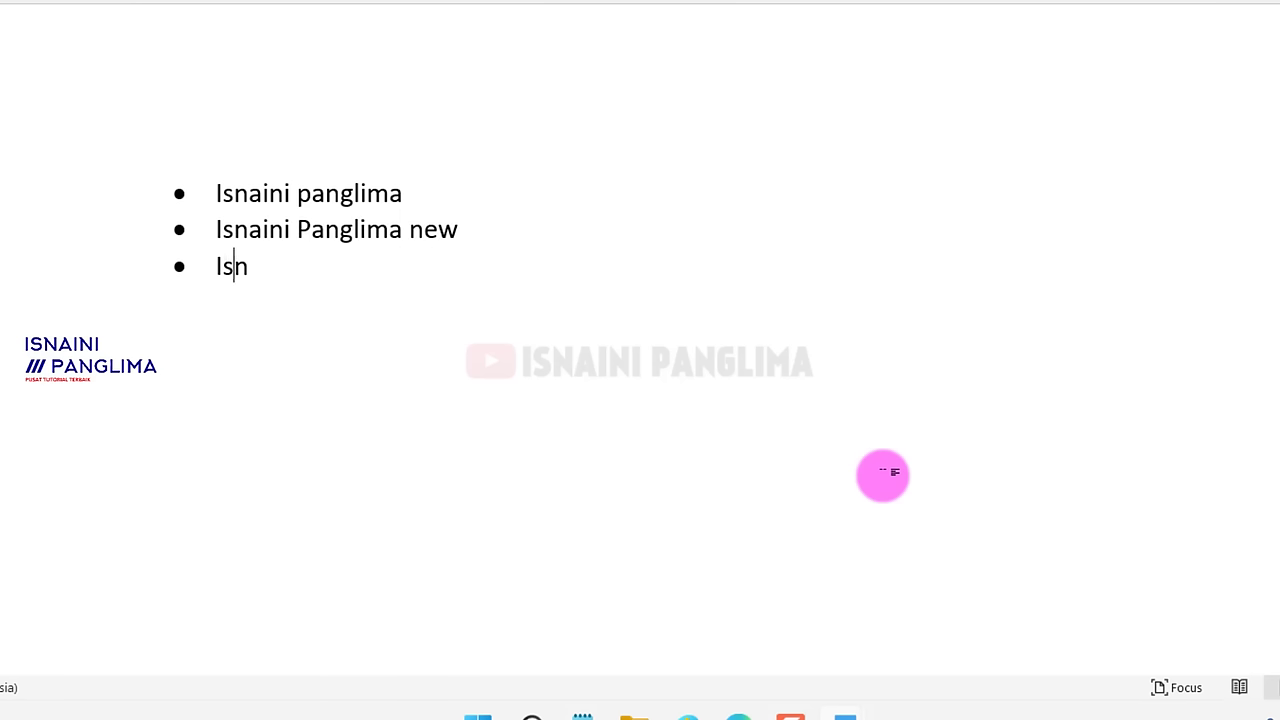
{"action": "type", "text": " pangl"}
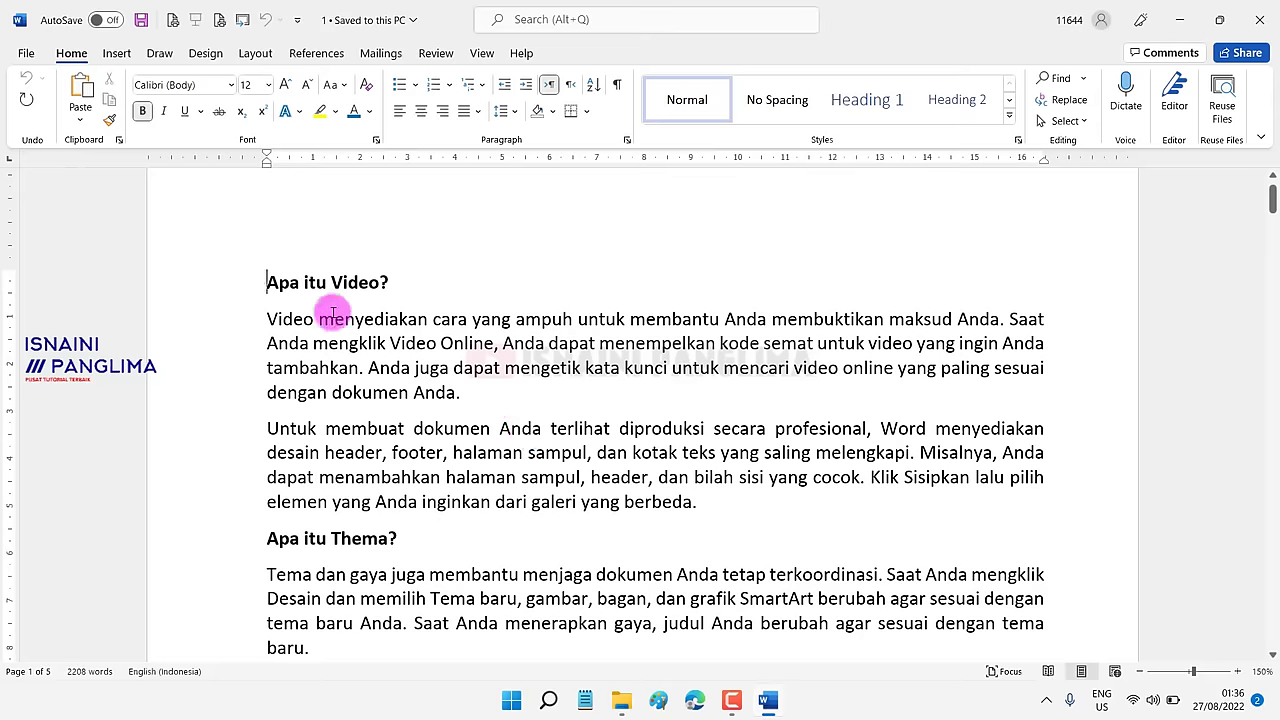
Select the heading Apa itu Video?, scroll through the article, then open Save As with F12.
{"action": "left_click_drag", "start_coordinate": [206, 283], "coordinate": [398, 292]}
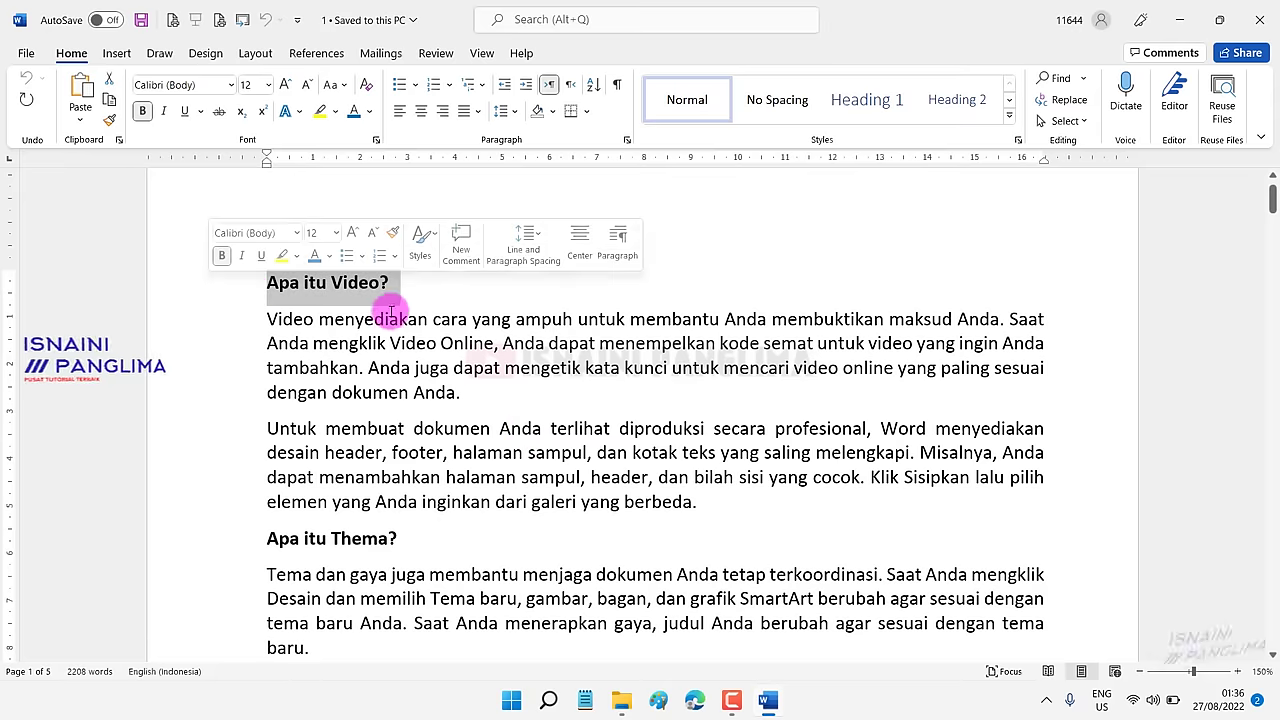
{"action": "left_click", "coordinate": [402, 296]}
{"action": "scroll", "coordinate": [449, 363], "scroll_direction": "down", "scroll_amount": 1}
{"action": "scroll", "coordinate": [491, 391], "scroll_direction": "down", "scroll_amount": 3}
{"action": "scroll", "coordinate": [557, 449], "scroll_direction": "down", "scroll_amount": 4}
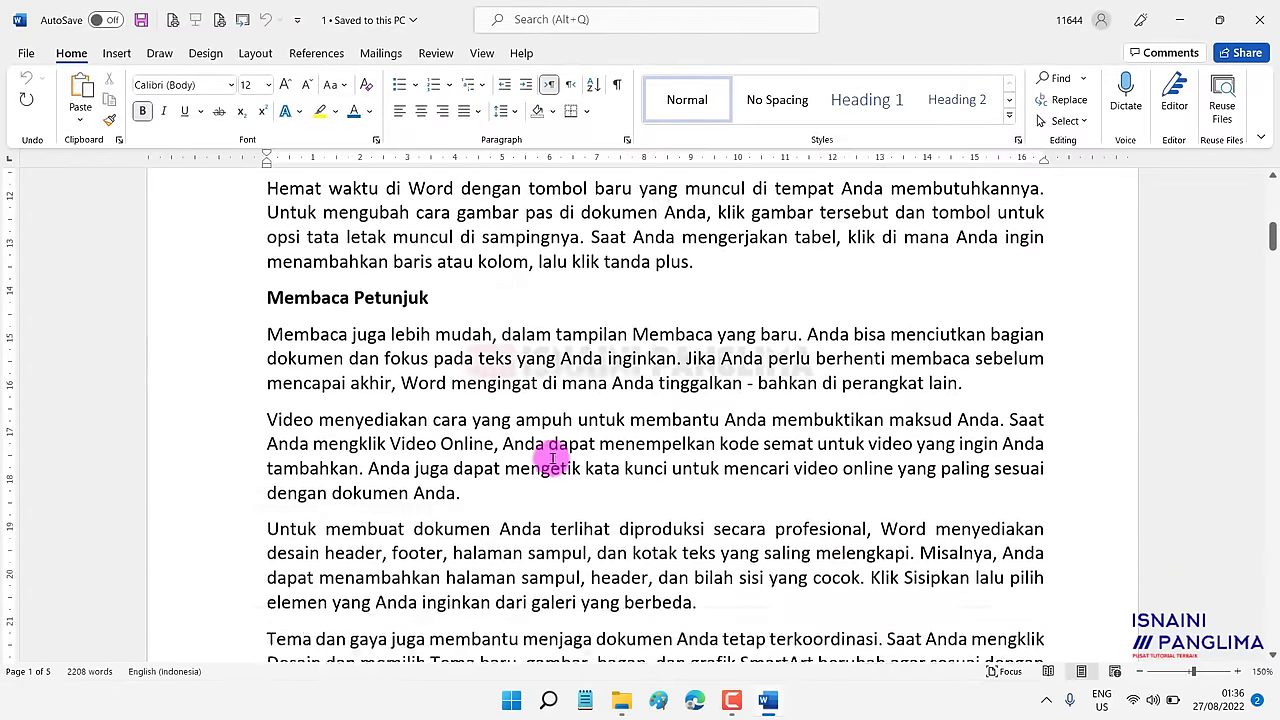
{"action": "scroll", "coordinate": [592, 503], "scroll_direction": "down", "scroll_amount": 3}
{"action": "scroll", "coordinate": [593, 503], "scroll_direction": "up", "scroll_amount": 3}
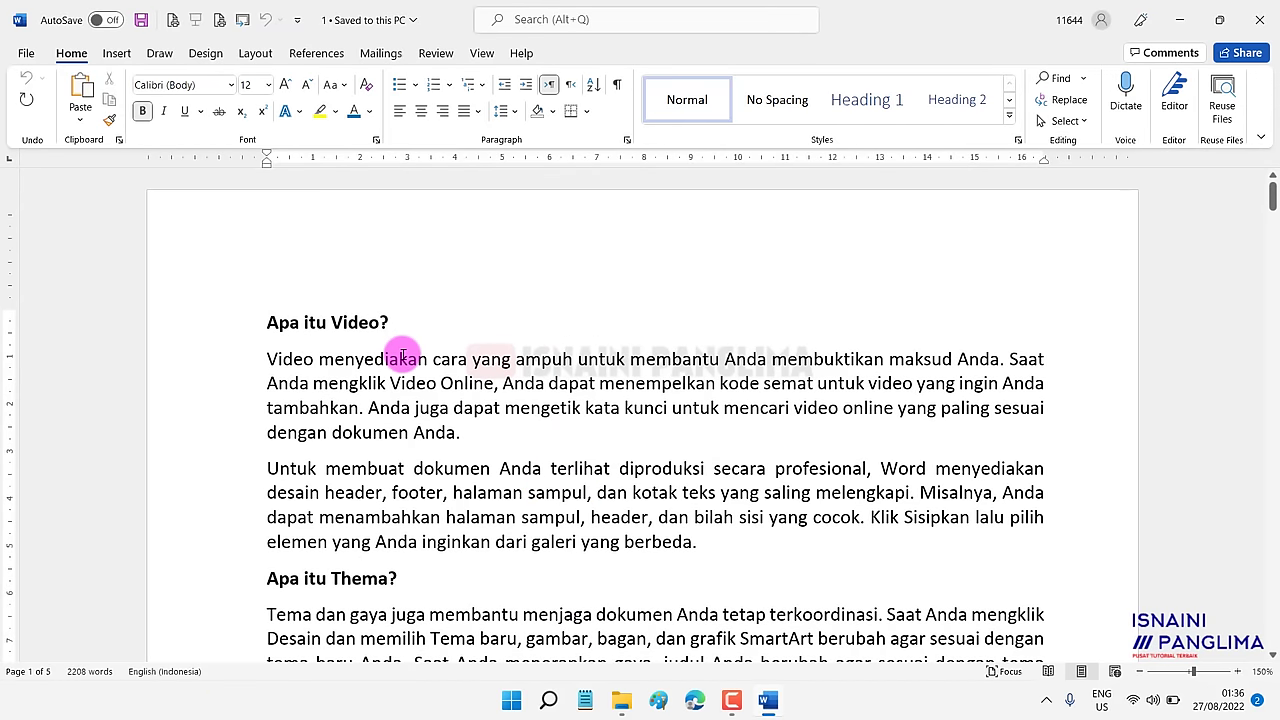
{"action": "key", "text": "F12"}
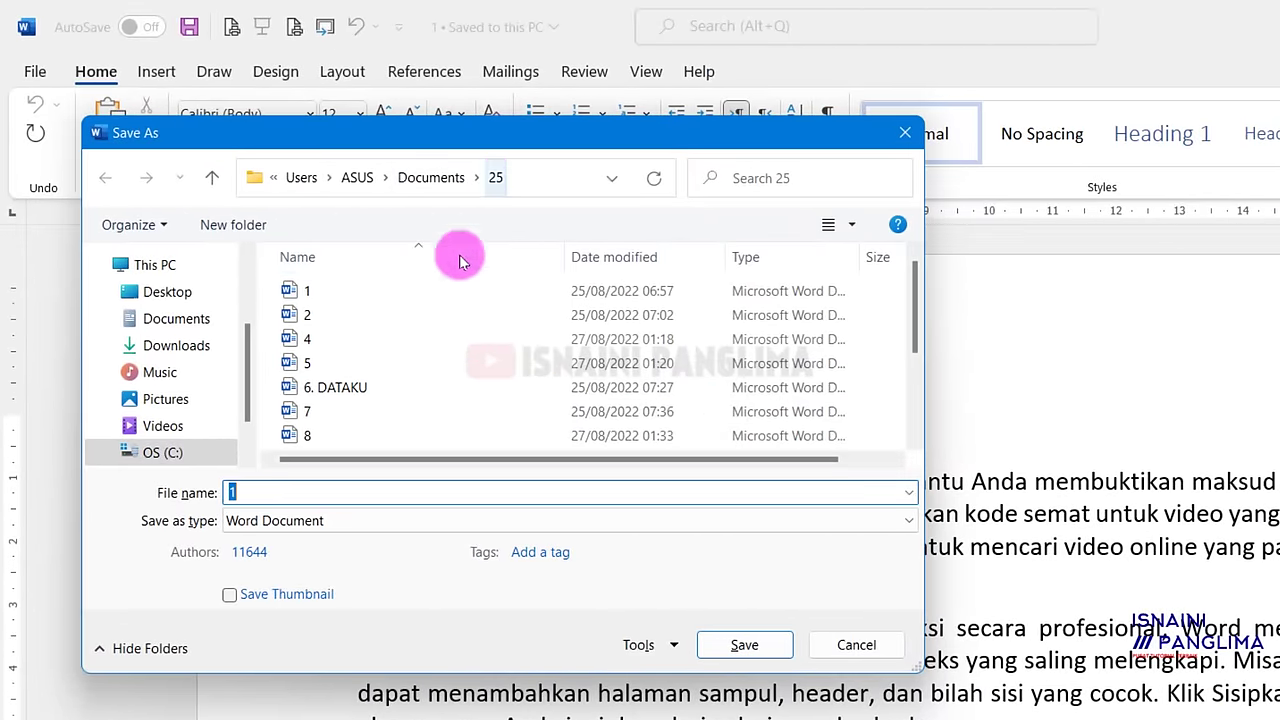
Save the article as a PDF named merdeka in the 25 folder.
{"action": "left_click", "coordinate": [242, 526]}
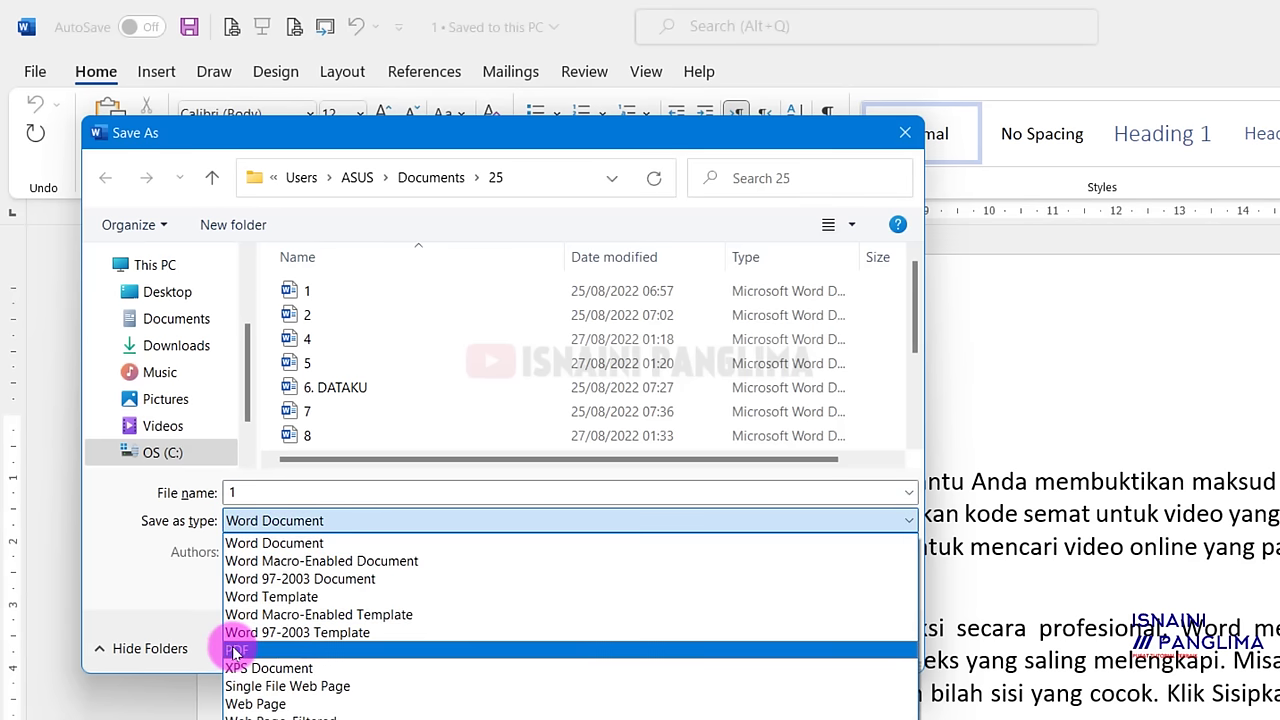
{"action": "left_click", "coordinate": [233, 649]}
{"action": "double_click", "coordinate": [236, 492]}
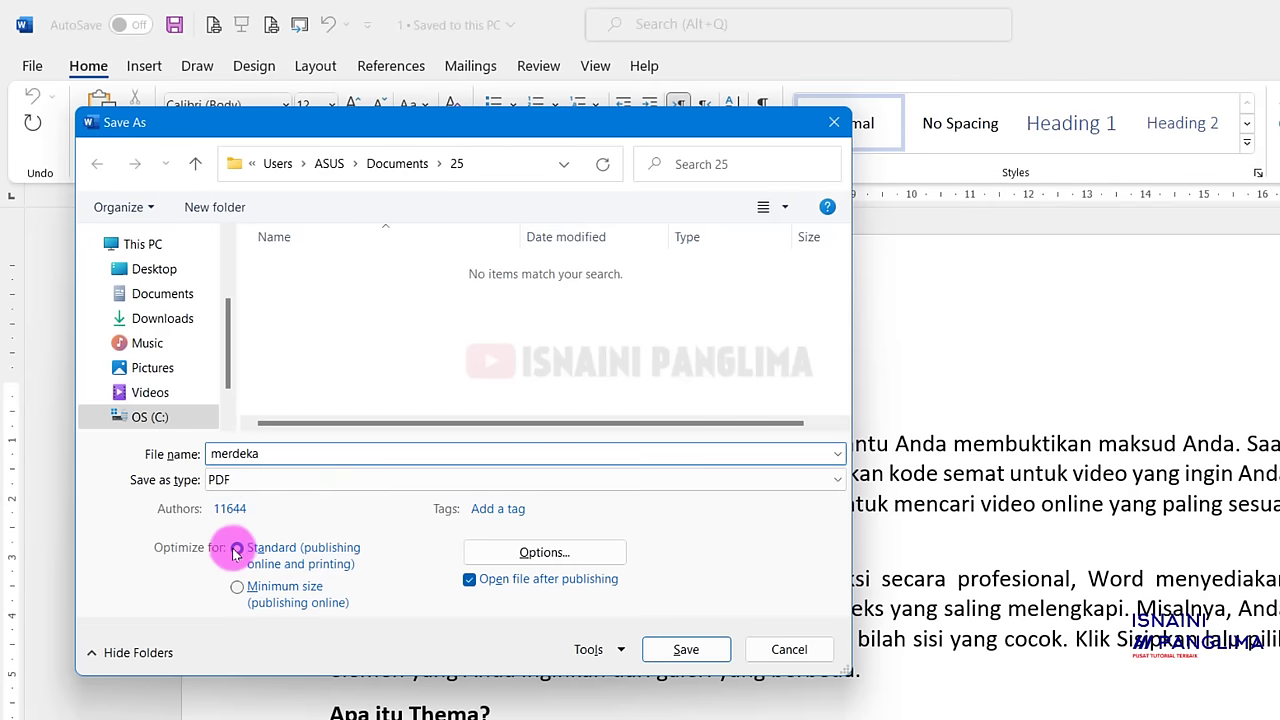
{"action": "left_click", "coordinate": [697, 672]}
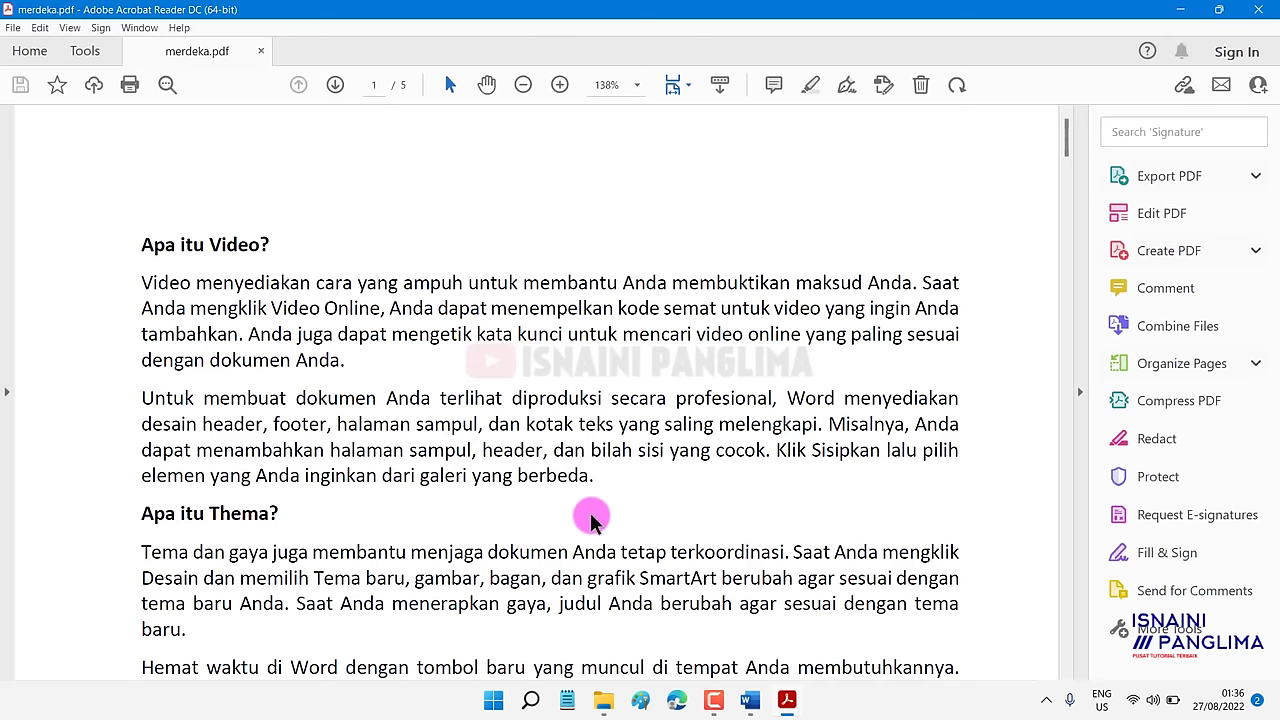
Hide the Tools pane, view merdeka.pdf at 100% zoom, scroll through it, and close Acrobat.
{"action": "left_click", "coordinate": [1080, 392]}
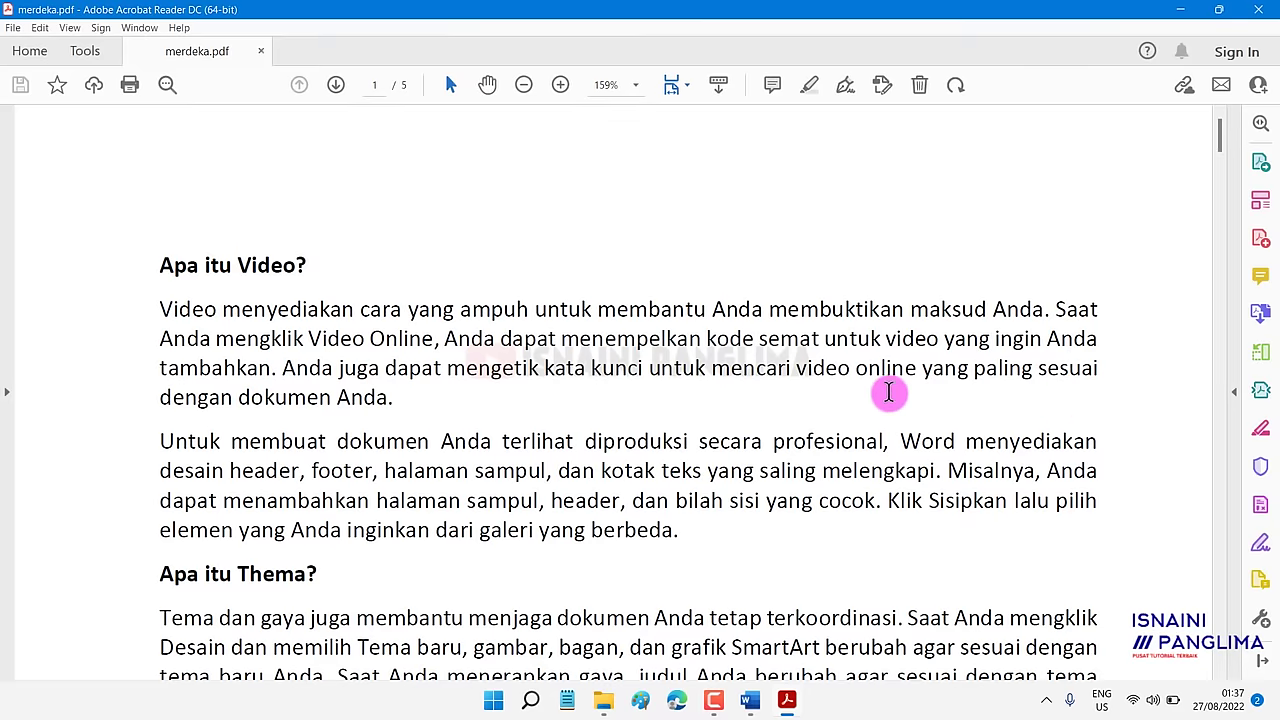
{"action": "key", "text": "ctrl+1"}
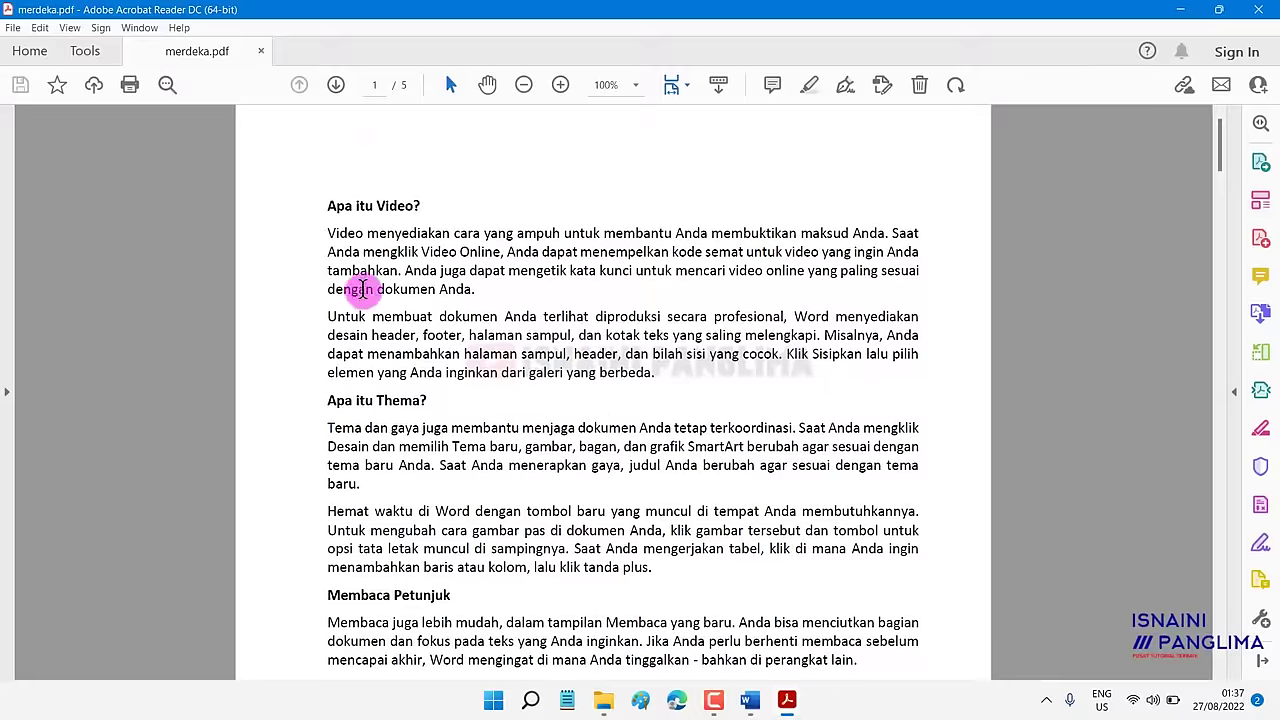
{"action": "scroll", "coordinate": [423, 374], "scroll_direction": "down", "scroll_amount": 8}
{"action": "scroll", "coordinate": [500, 428], "scroll_direction": "down", "scroll_amount": 5}
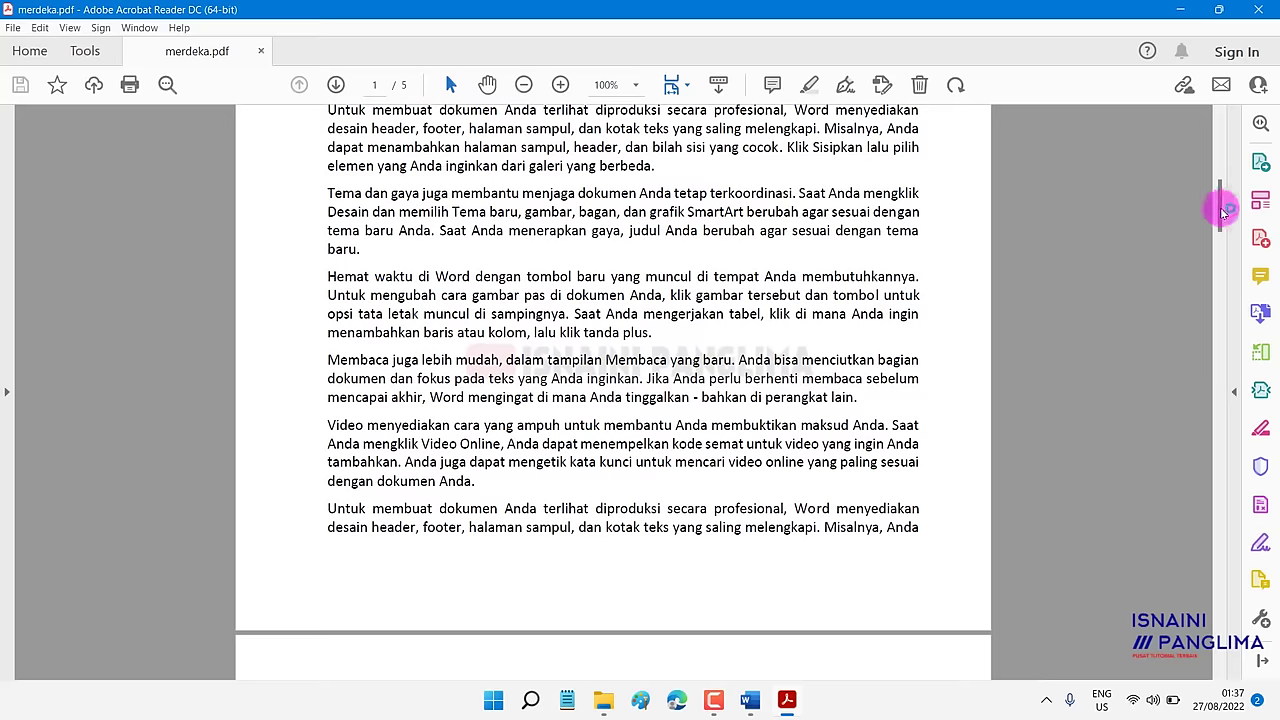
{"action": "mouse_move", "coordinate": [1221, 204]}
{"action": "left_mouse_down"}
{"action": "mouse_move", "coordinate": [1212, 165]}
{"action": "mouse_move", "coordinate": [1205, 468]}
{"action": "mouse_move", "coordinate": [1223, 130]}
{"action": "left_mouse_up"}
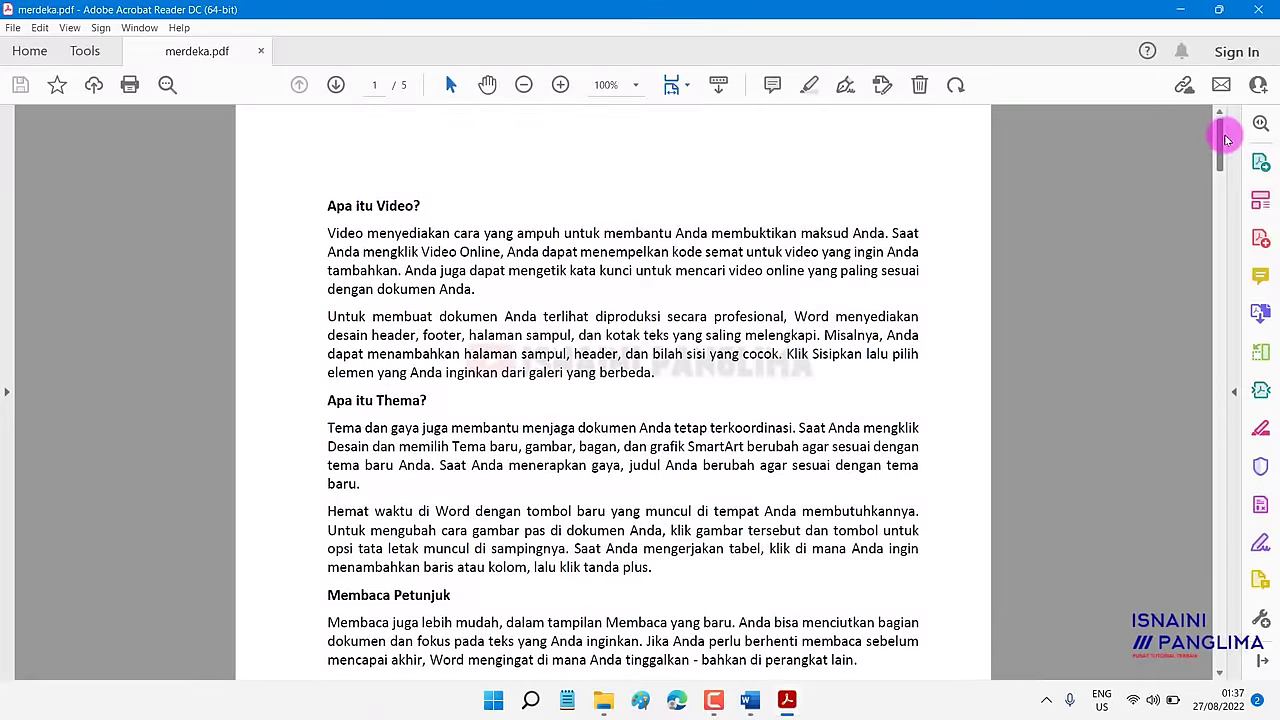
{"action": "left_click", "coordinate": [1255, 12]}
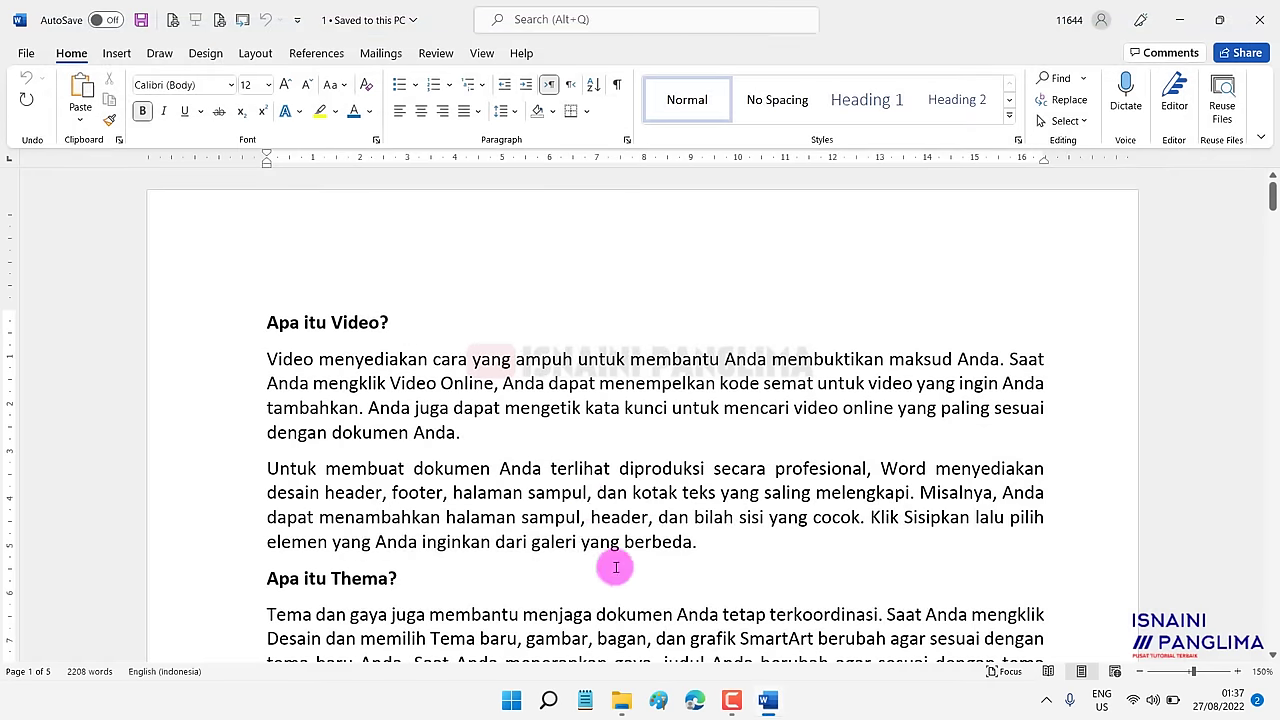
Open merdeka.pdf from folder 25 and scroll through it in Acrobat Reader.
{"action": "left_click", "coordinate": [624, 704]}
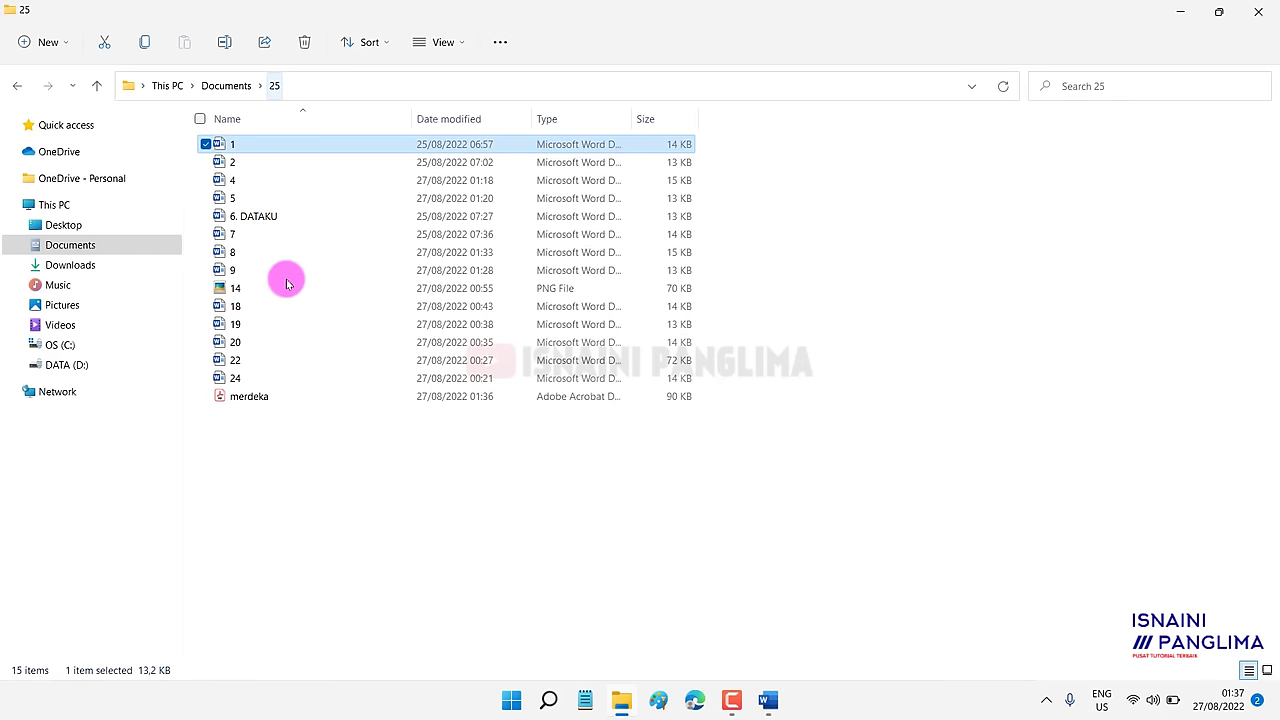
{"action": "left_click", "coordinate": [248, 400]}
{"action": "double_click", "coordinate": [248, 400]}
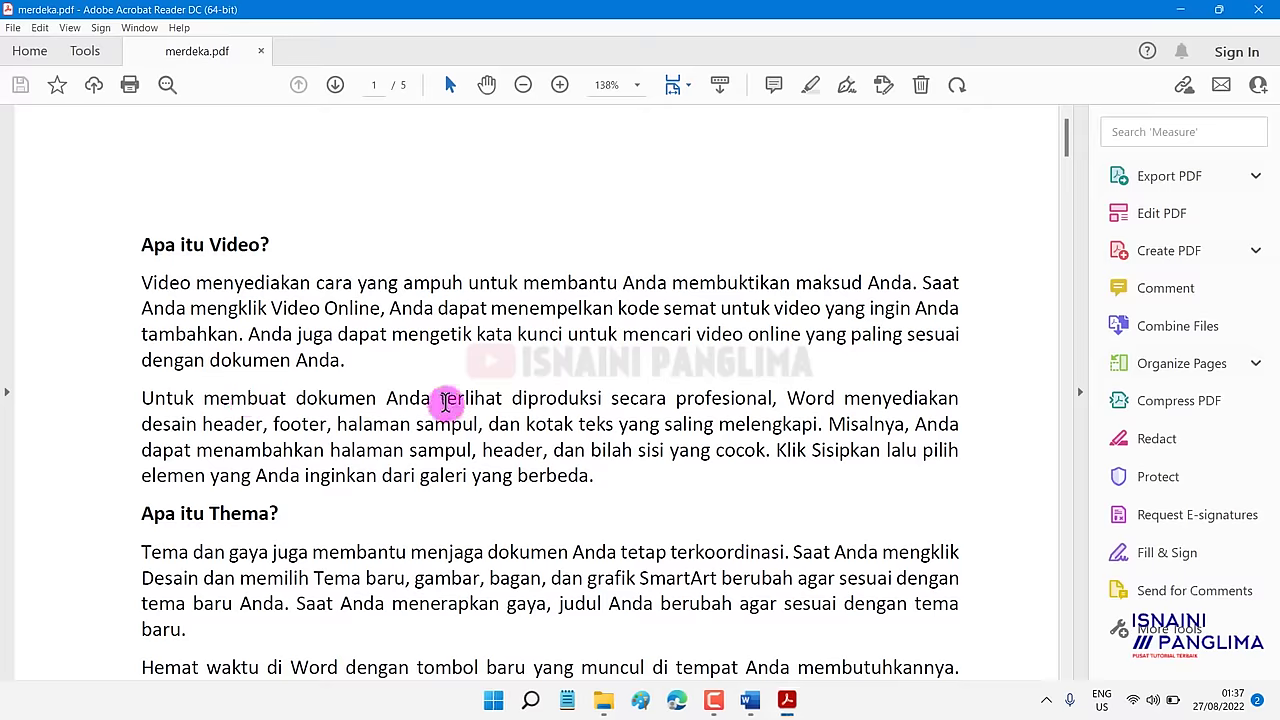
{"action": "scroll", "coordinate": [440, 400], "scroll_direction": "down", "scroll_amount": 2}
{"action": "scroll", "coordinate": [470, 410], "scroll_direction": "down", "scroll_amount": 5}
{"action": "scroll", "coordinate": [500, 470], "scroll_direction": "down", "scroll_amount": 3}
{"action": "scroll", "coordinate": [508, 480], "scroll_direction": "up", "scroll_amount": 5}
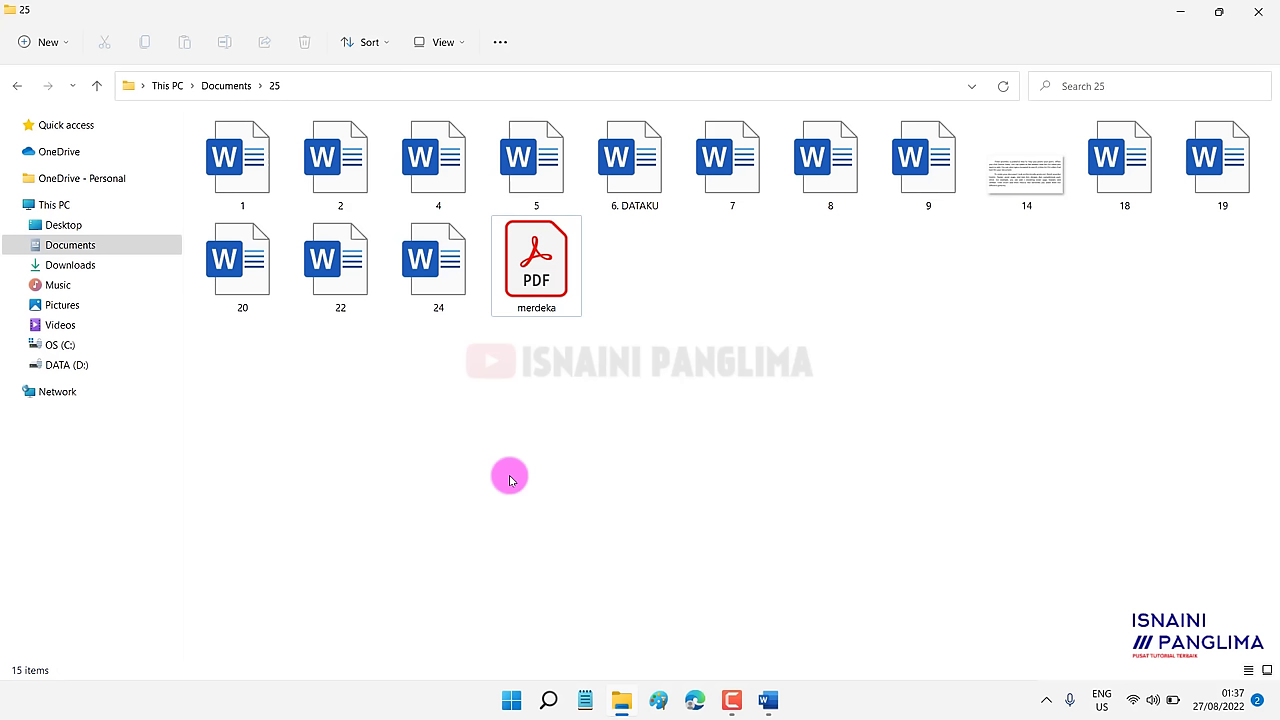
Close Acrobat and switch back to the blank Word document.
{"action": "left_click", "coordinate": [541, 278]}
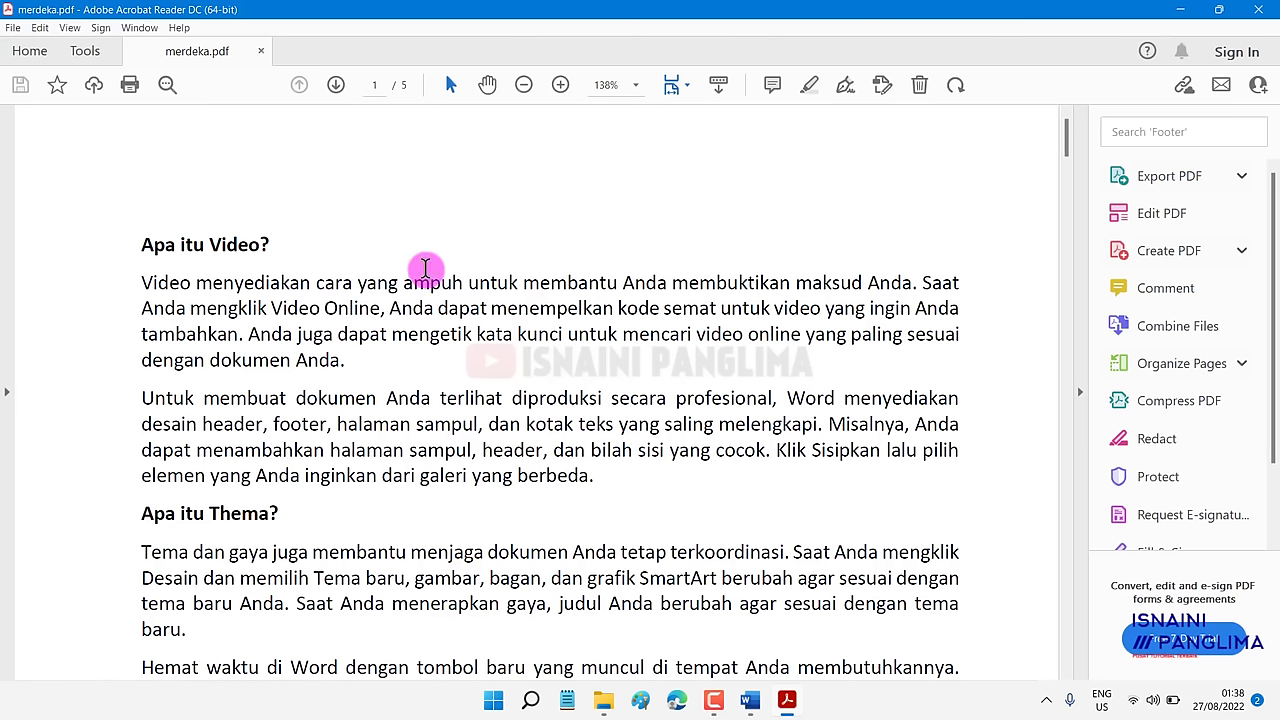
{"action": "left_click", "coordinate": [1259, 10]}
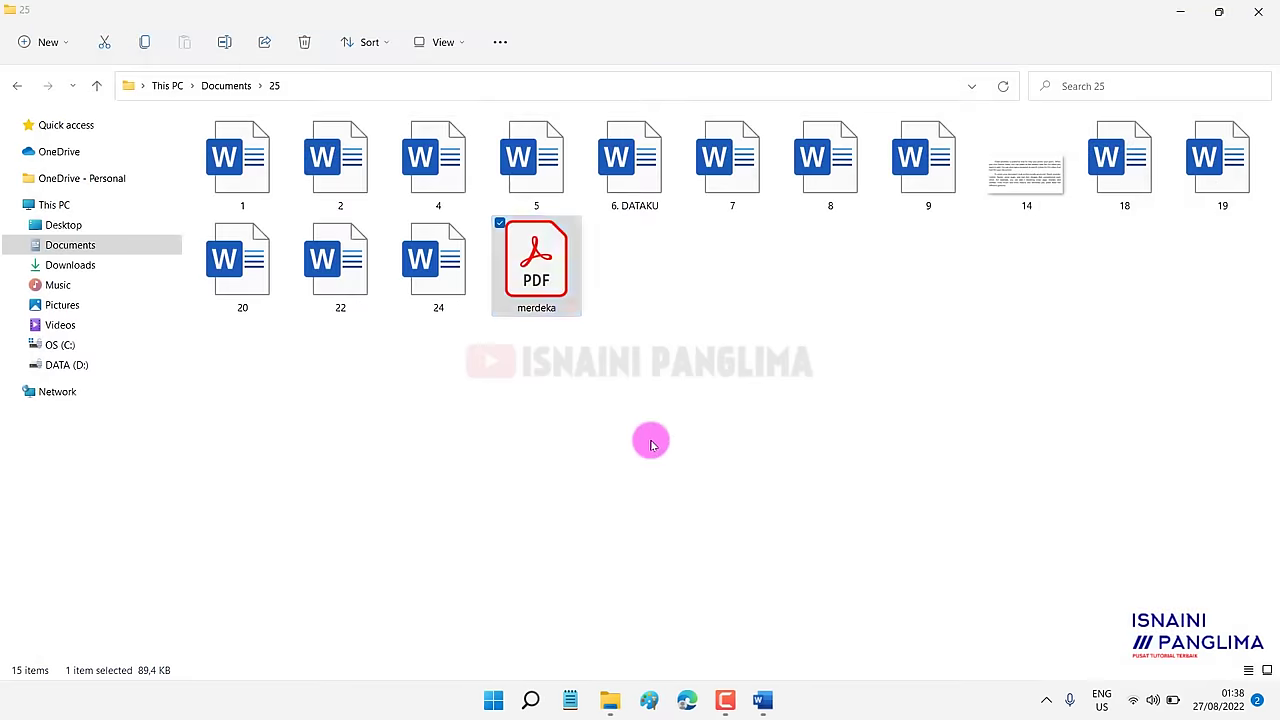
{"action": "left_click", "coordinate": [768, 700]}
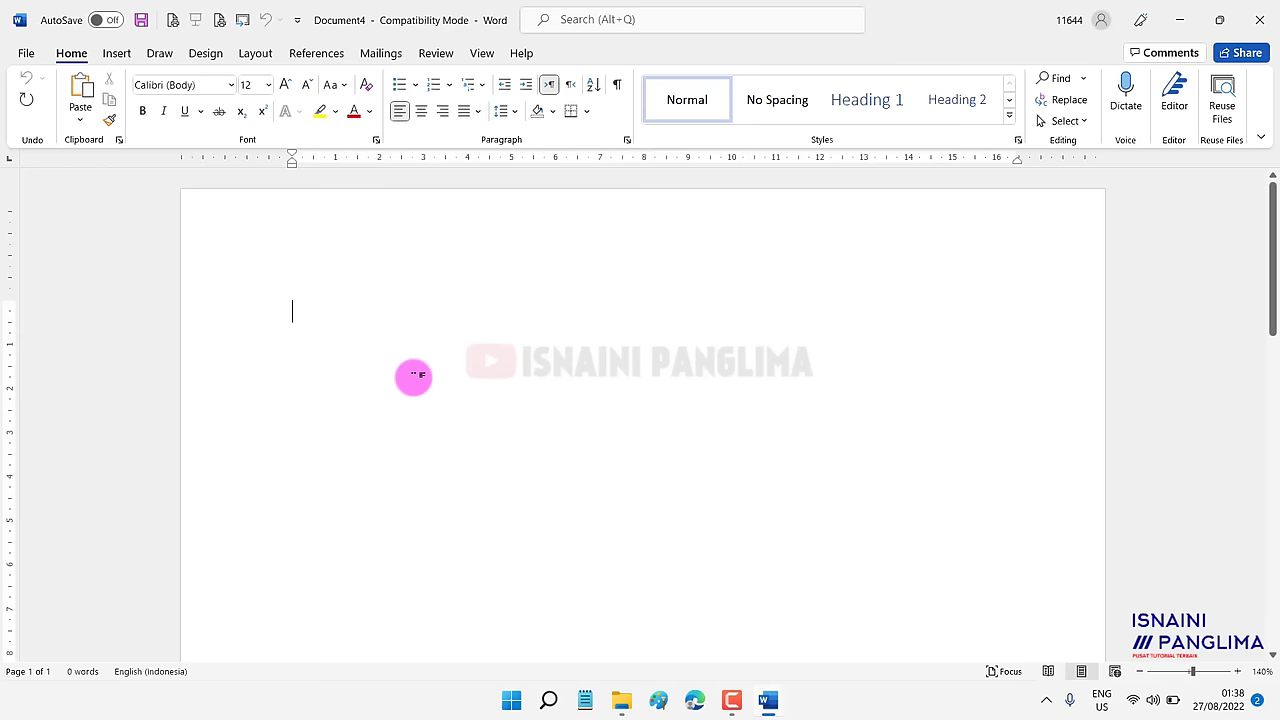
Open merdeka.pdf from folder 25 in Word through Ctrl+O and Browse.
{"action": "key", "text": "ctrl+o"}
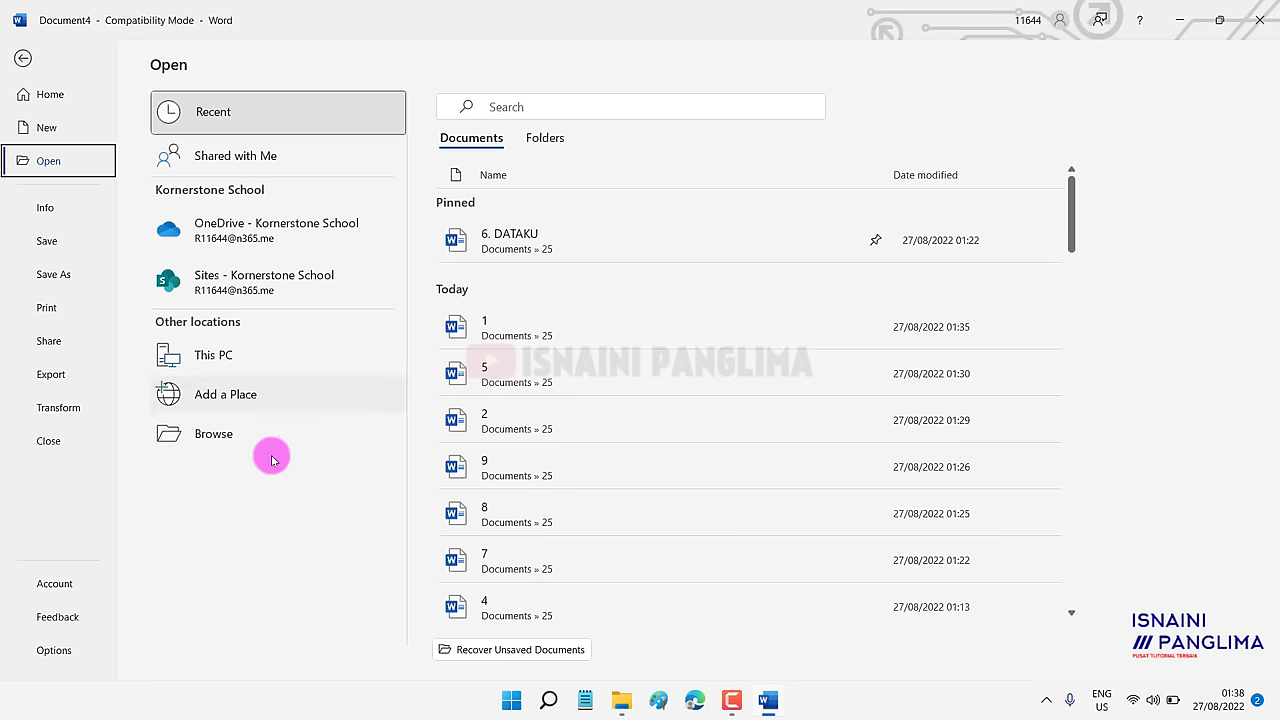
{"action": "left_click", "coordinate": [205, 436]}
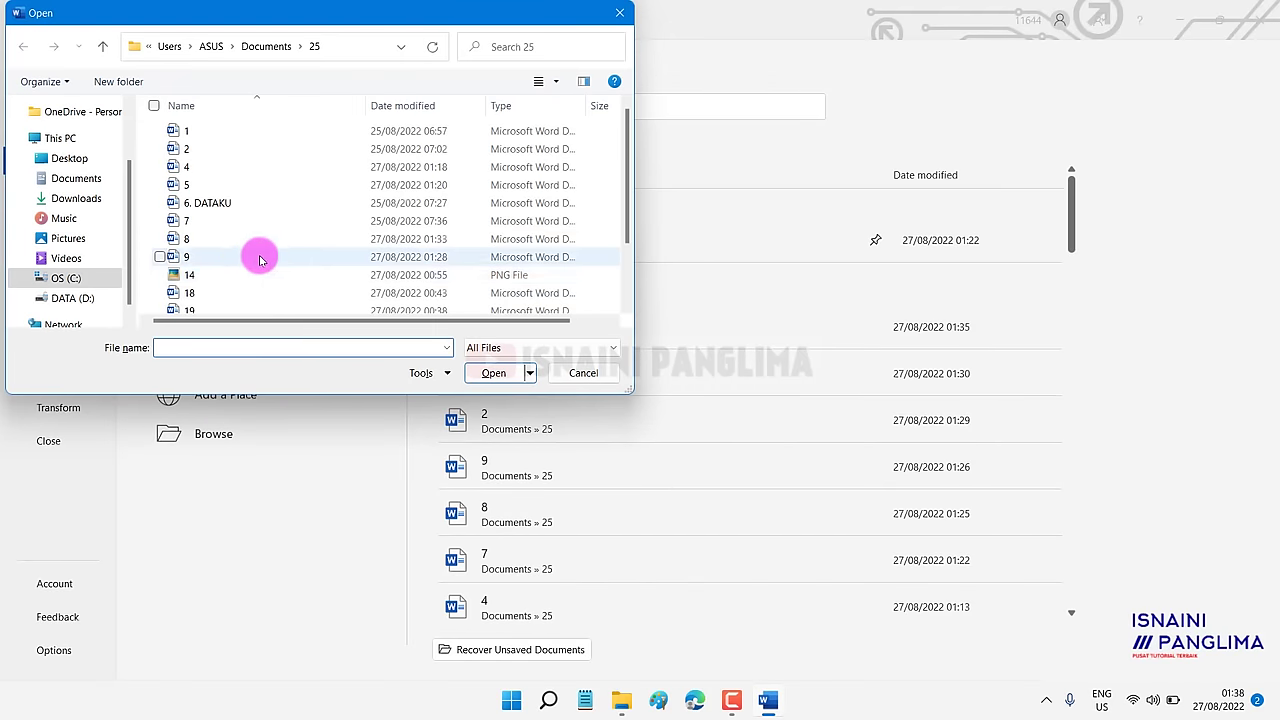
{"action": "scroll", "coordinate": [255, 265], "scroll_direction": "down", "scroll_amount": 2}
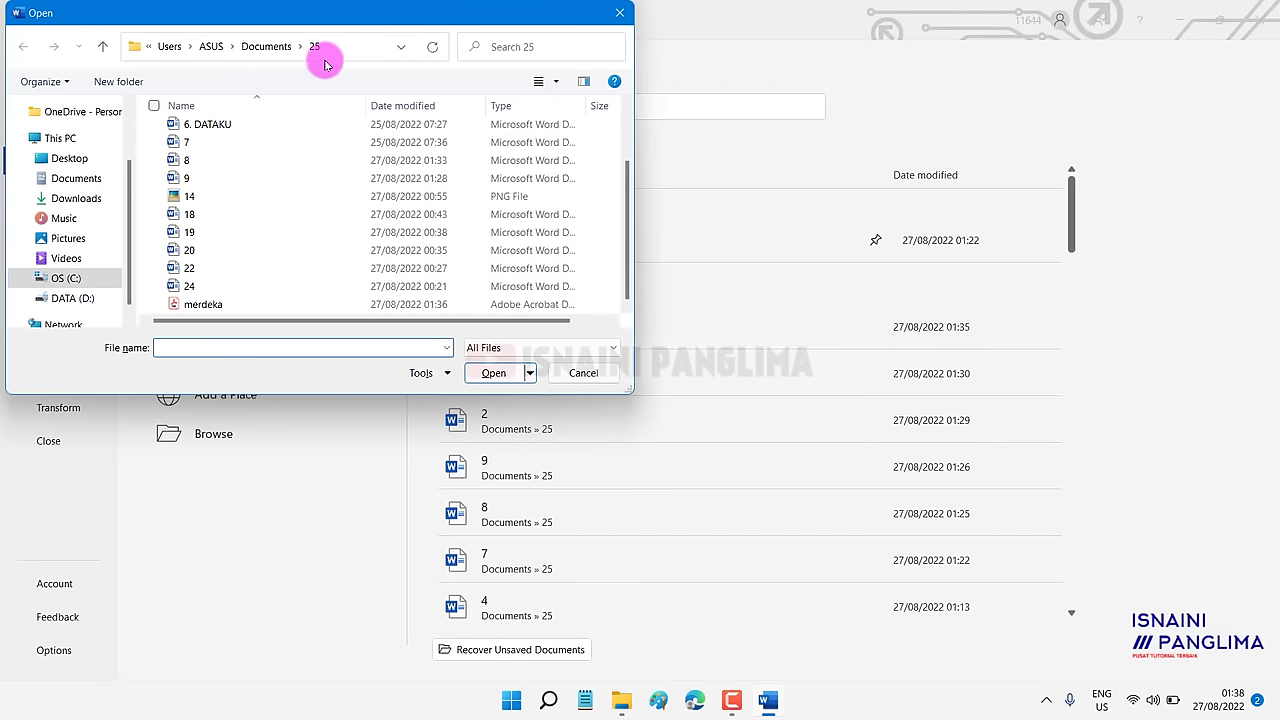
{"action": "left_click", "coordinate": [205, 306]}
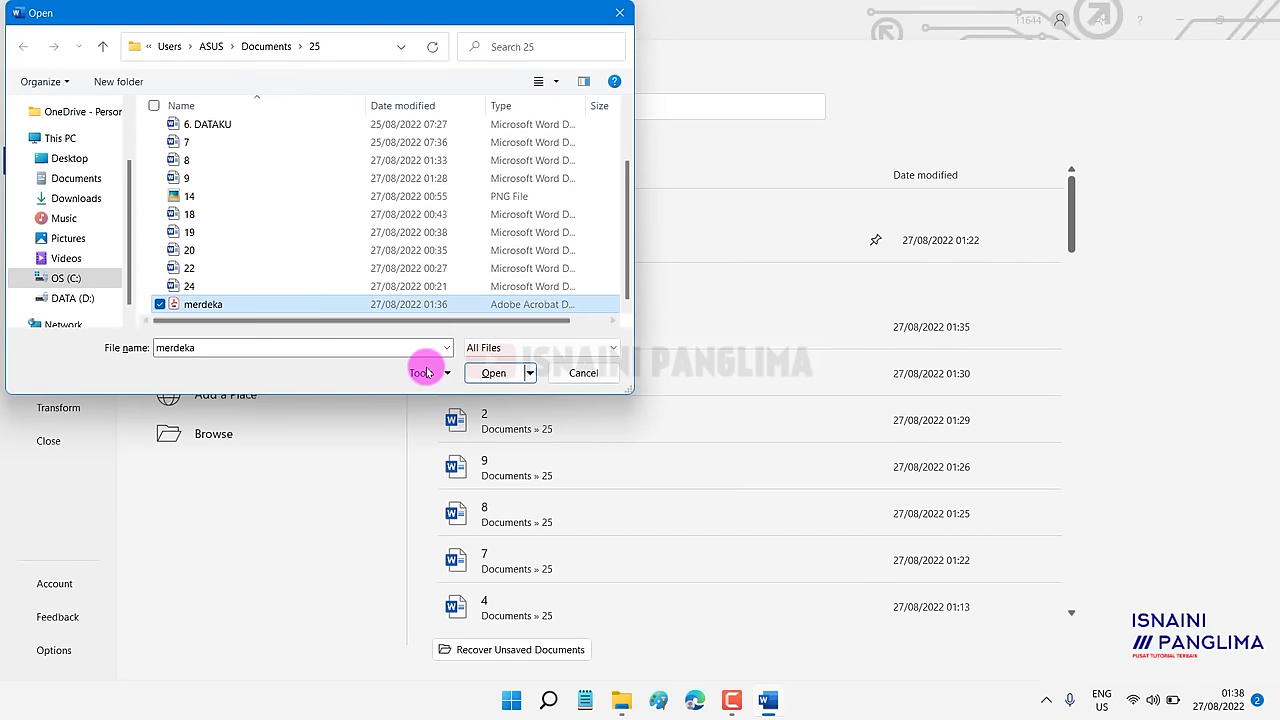
{"action": "left_click", "coordinate": [490, 375]}
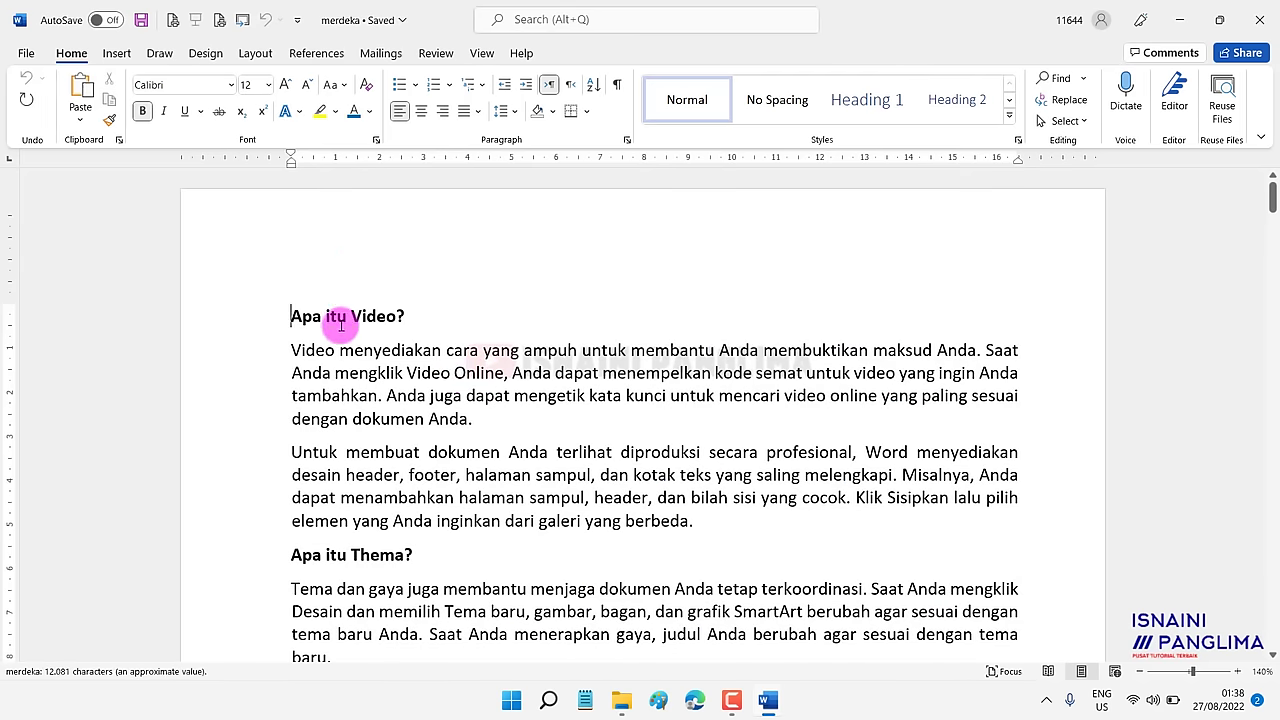
Add a centred title line VIDEO above the first heading and enlarge it to 34 pt.
{"action": "key", "text": "Return"}
{"action": "key", "text": "ctrl+e"}
{"action": "type", "text": "VIDE"}
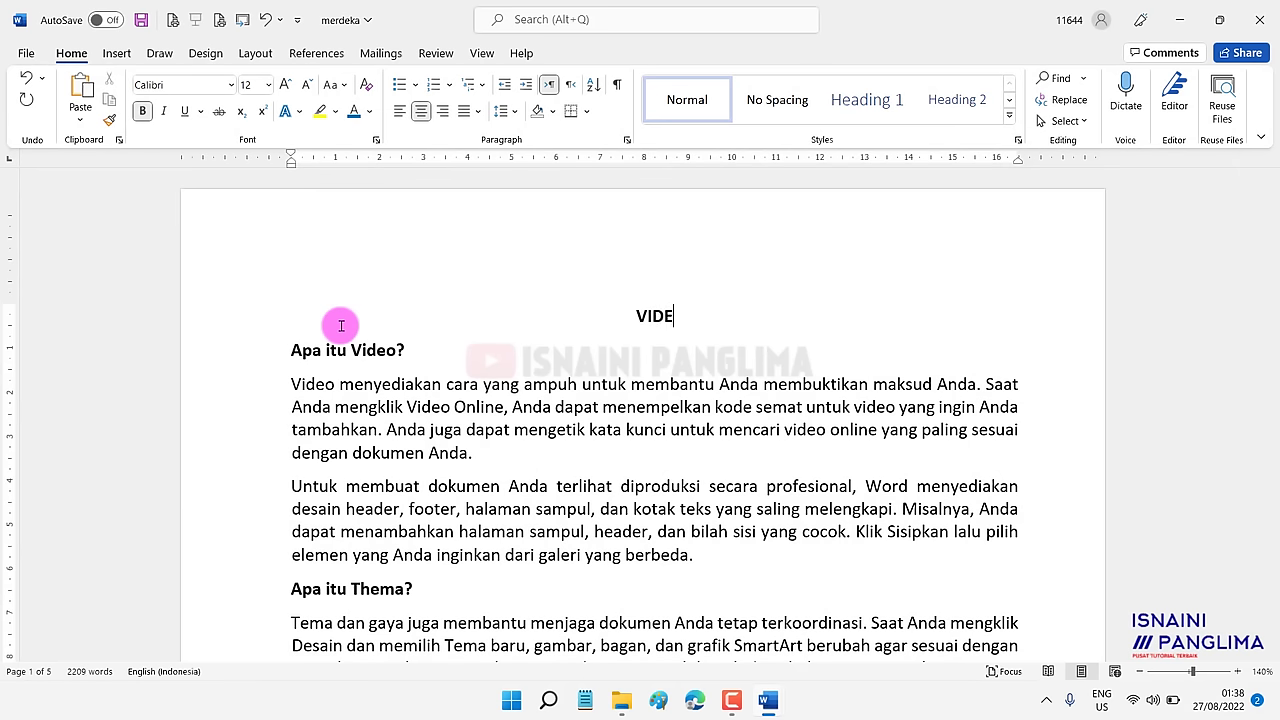
{"action": "type", "text": "O"}
{"action": "key", "text": "shift+Home"}
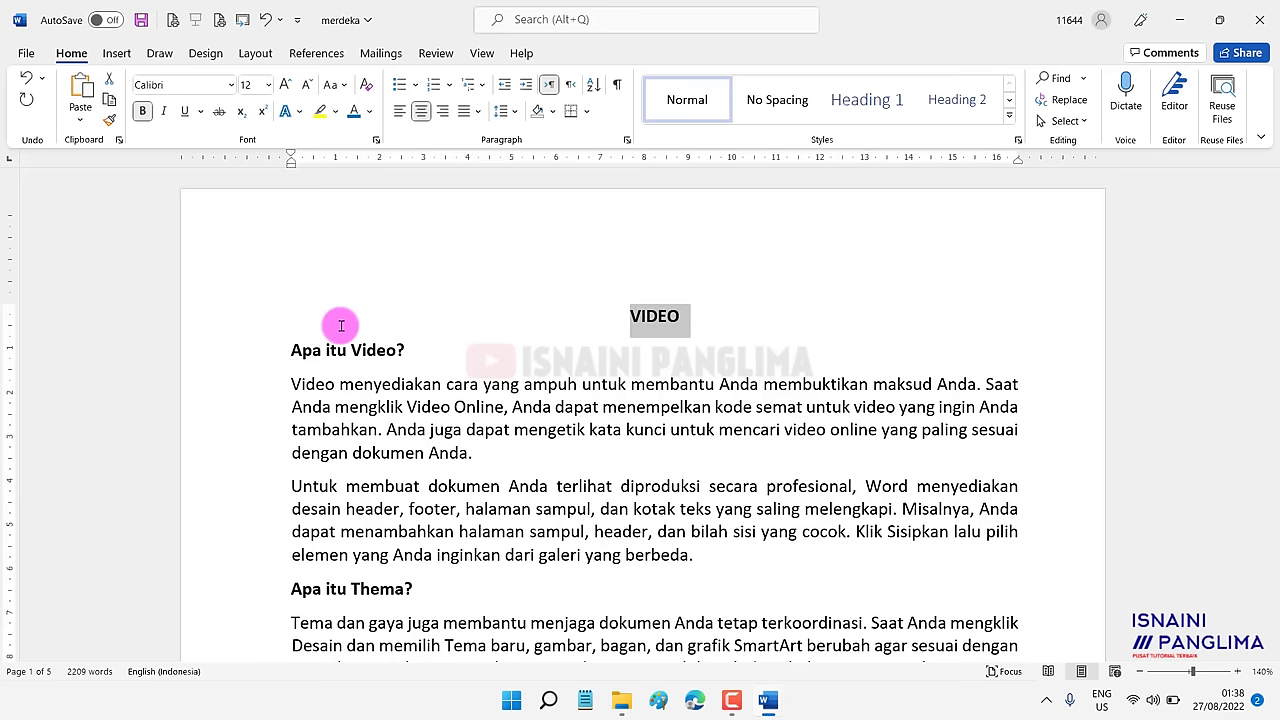
{"action": "key", "text": "ctrl+bracketright"}
{"action": "key", "text": "ctrl+bracketright"}
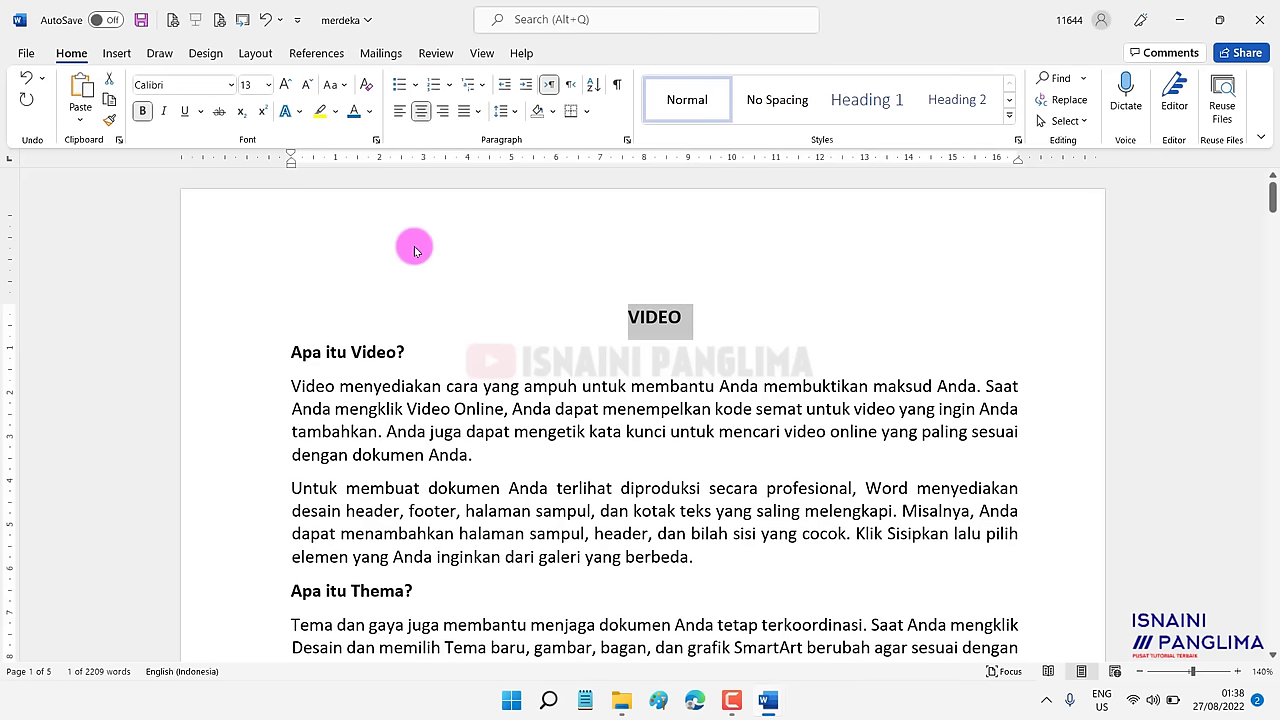
{"action": "key", "text": "ctrl+bracketright"}
{"action": "key", "text": "ctrl+bracketright"}
{"action": "key", "text": "ctrl+bracketright"}
{"action": "key", "text": "ctrl+bracketright"}
{"action": "key", "text": "ctrl+bracketright"}
{"action": "key", "text": "ctrl+bracketright"}
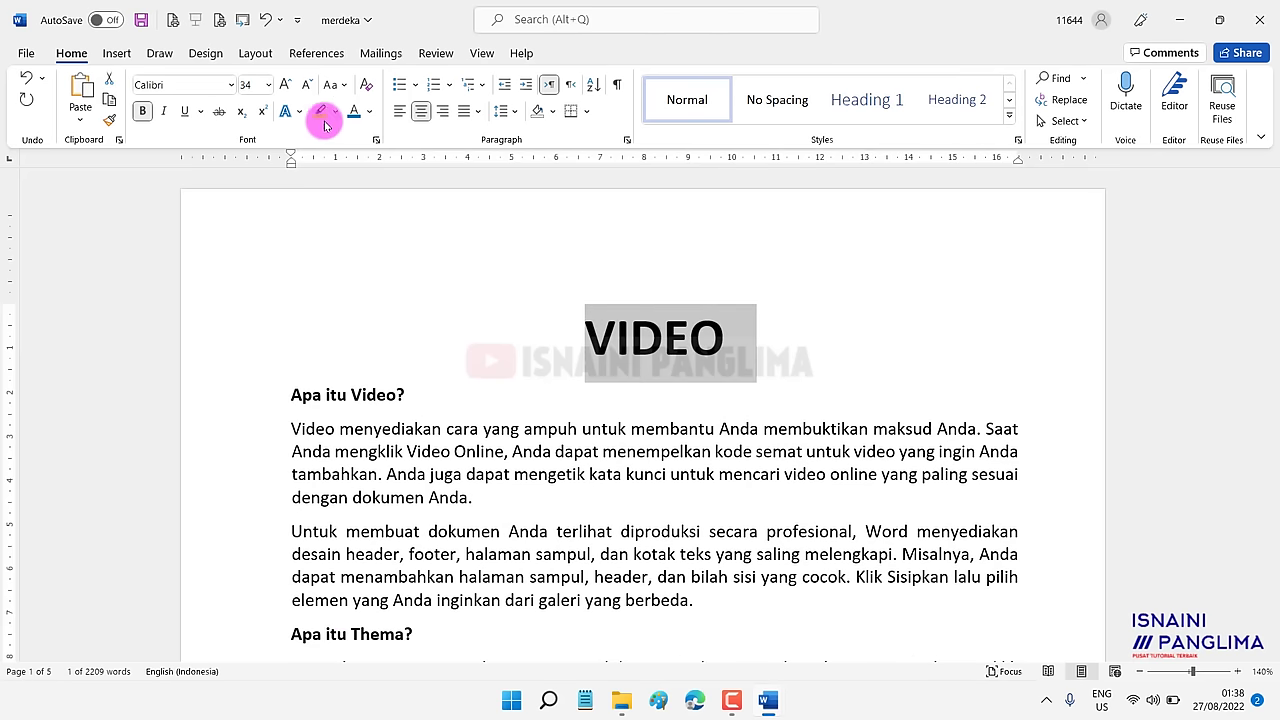
Give the VIDEO title a yellow highlight and red font colour.
{"action": "left_click", "coordinate": [316, 115]}
{"action": "left_click", "coordinate": [583, 342]}
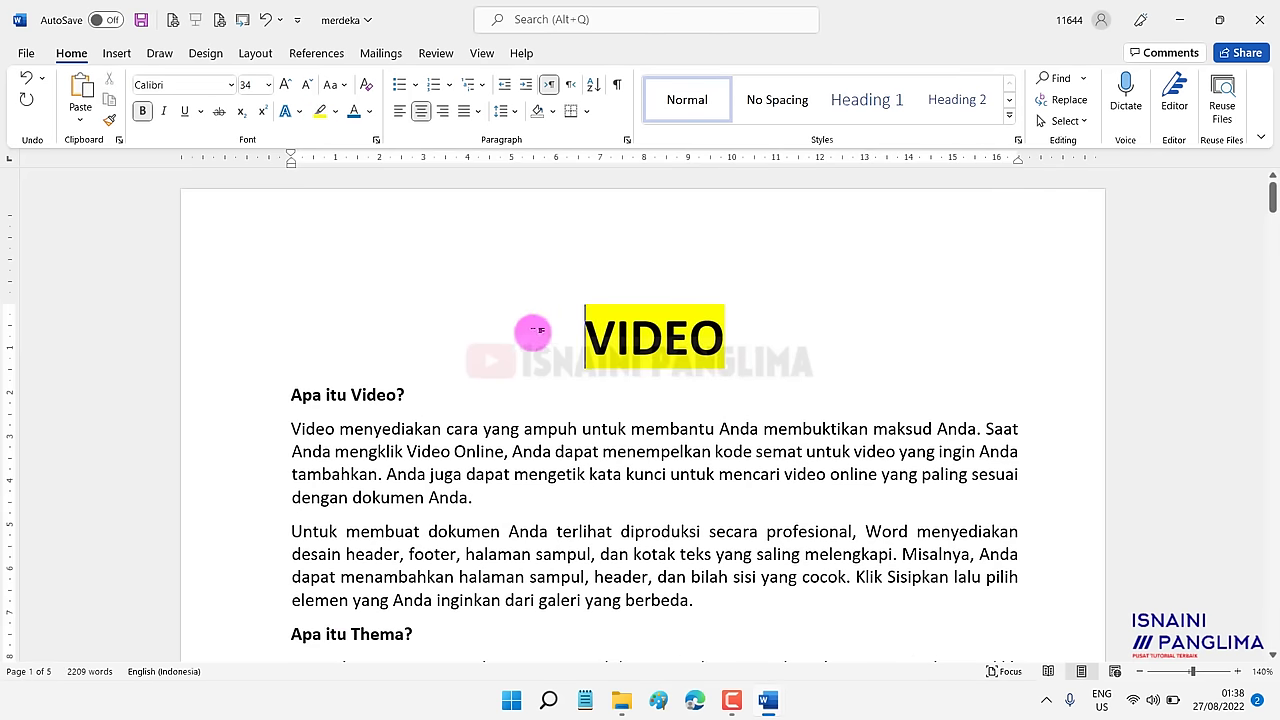
{"action": "left_click", "coordinate": [222, 322]}
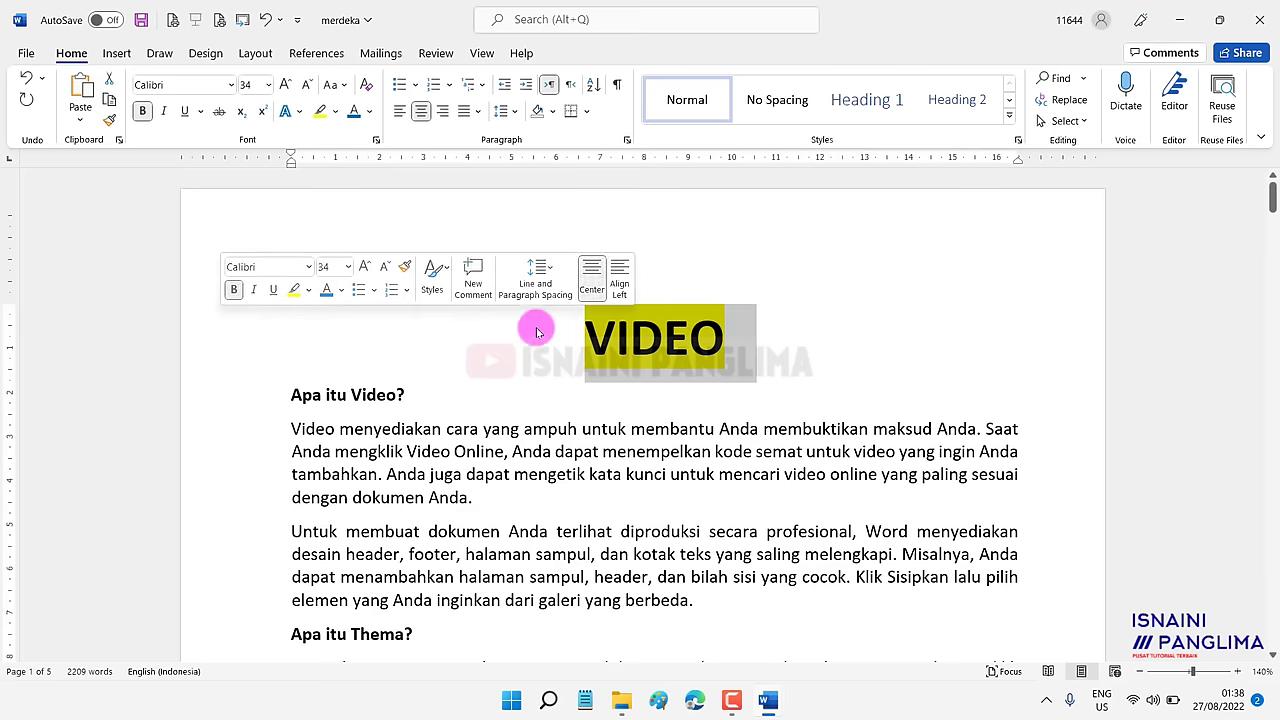
{"action": "left_click", "coordinate": [369, 112]}
{"action": "left_click", "coordinate": [366, 289]}
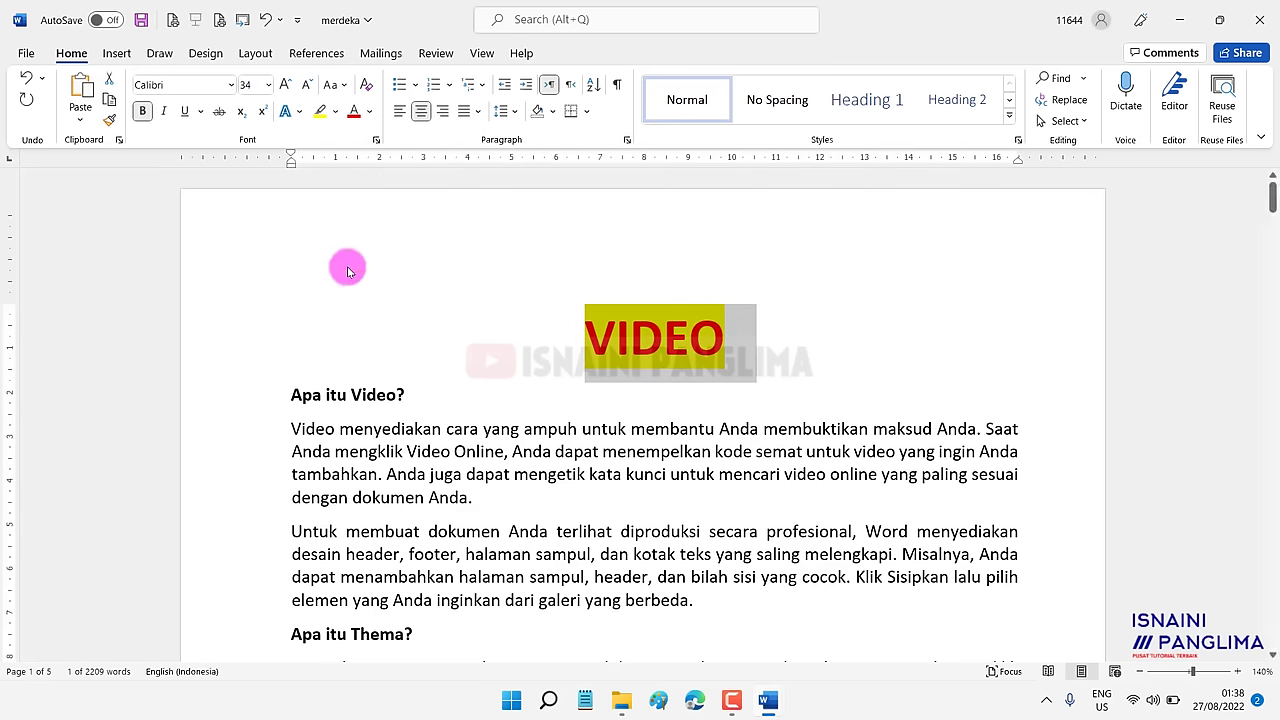
Change the VIDEO heading font to Arial Black.
{"action": "left_click", "coordinate": [228, 88]}
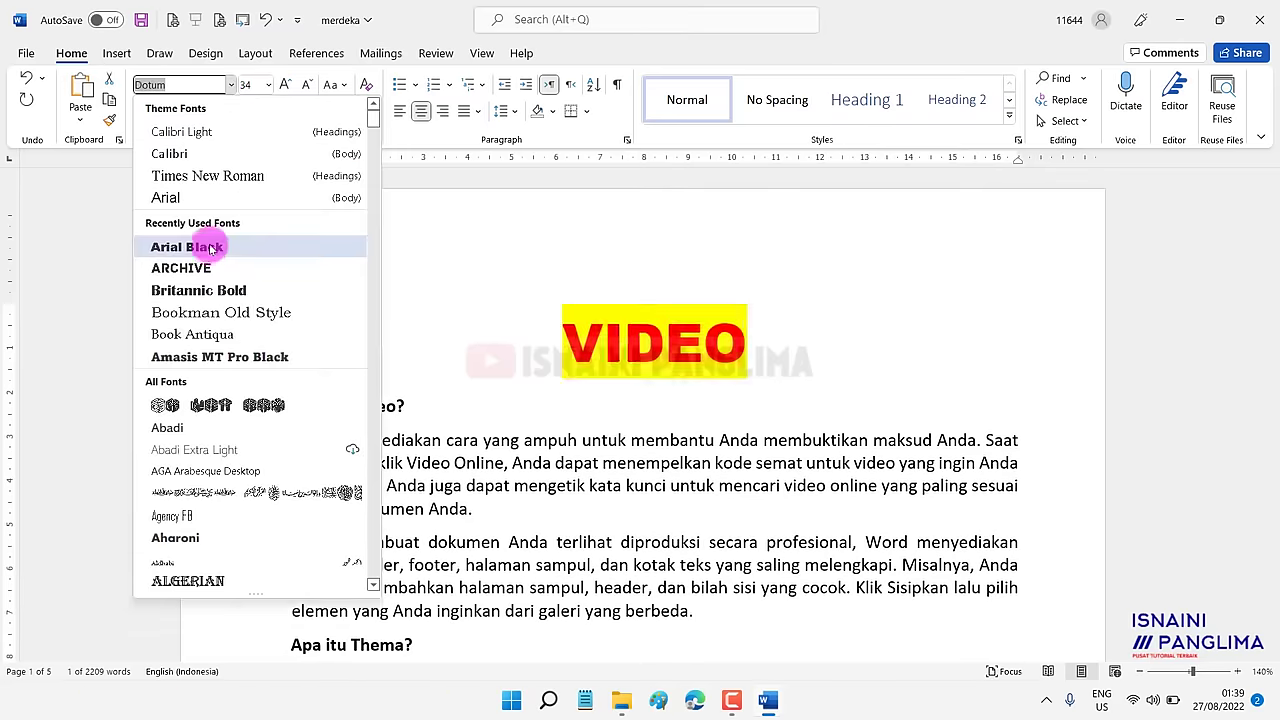
{"action": "left_click", "coordinate": [214, 246]}
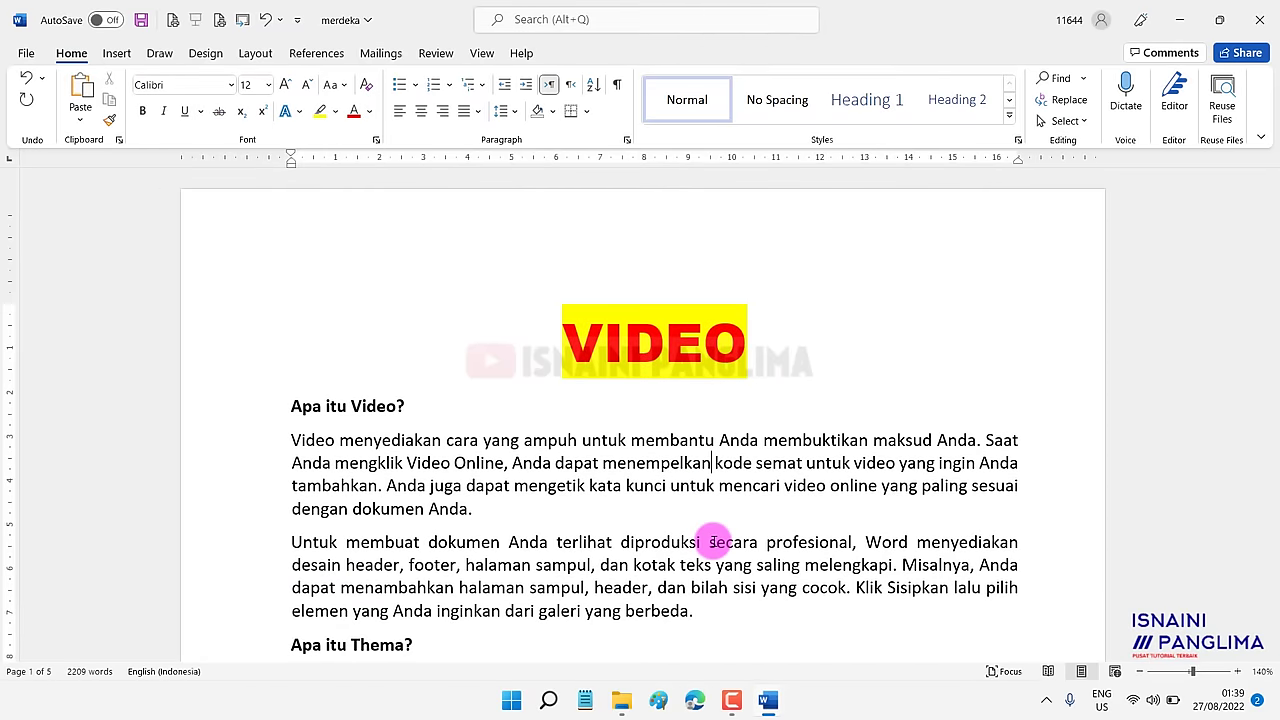
{"action": "key", "text": "F12"}
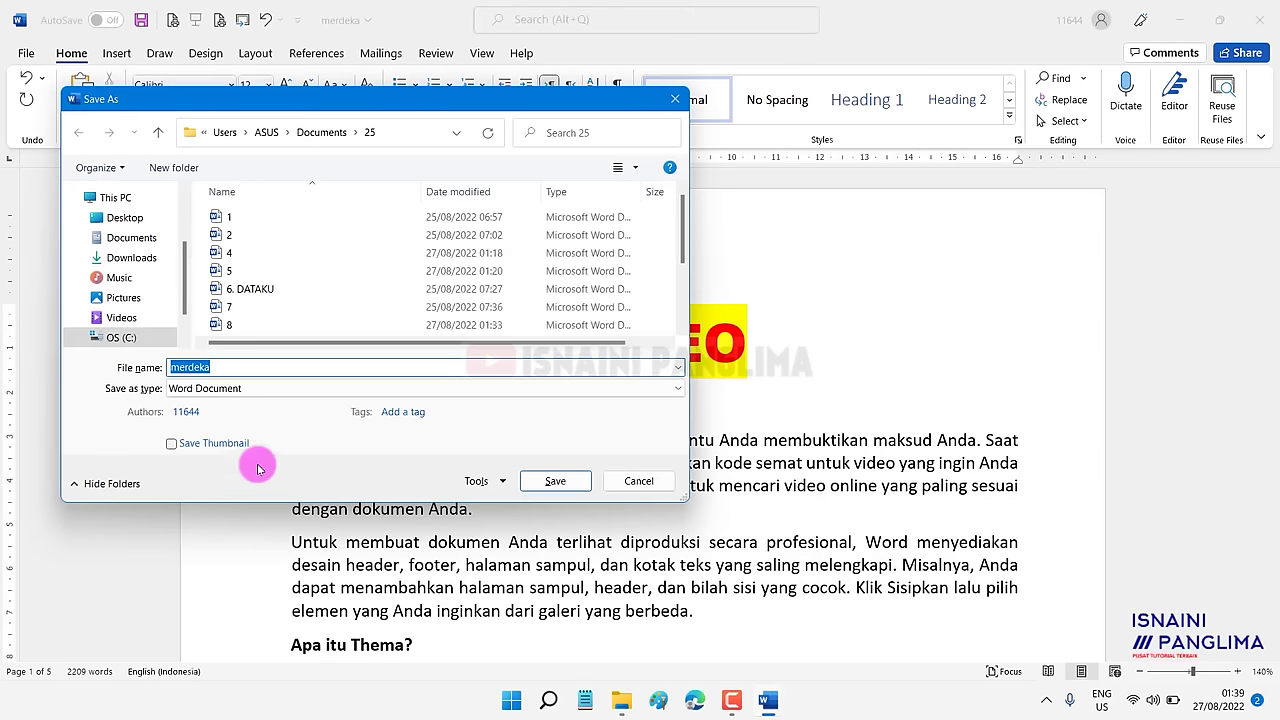
Save the document as a PDF named merdekaA in folder 25.
{"action": "left_click", "coordinate": [220, 390]}
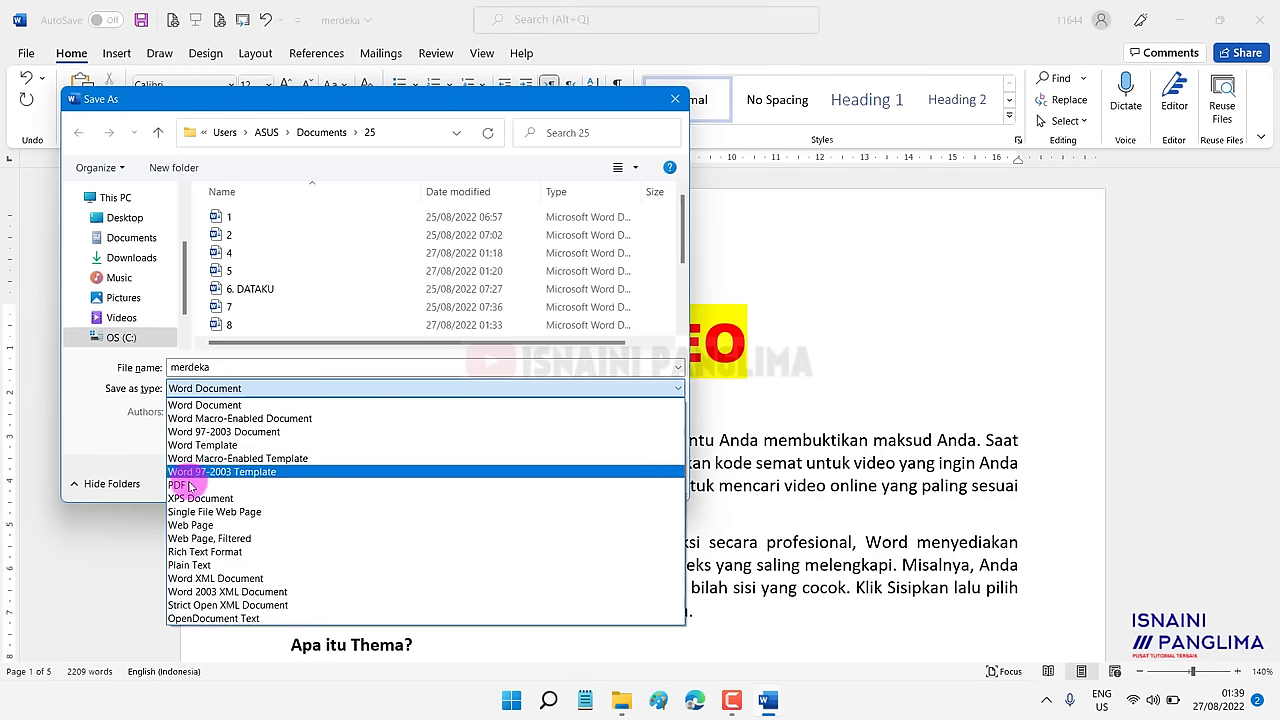
{"action": "left_click", "coordinate": [195, 485]}
{"action": "left_click", "coordinate": [180, 367]}
{"action": "left_click", "coordinate": [210, 367]}
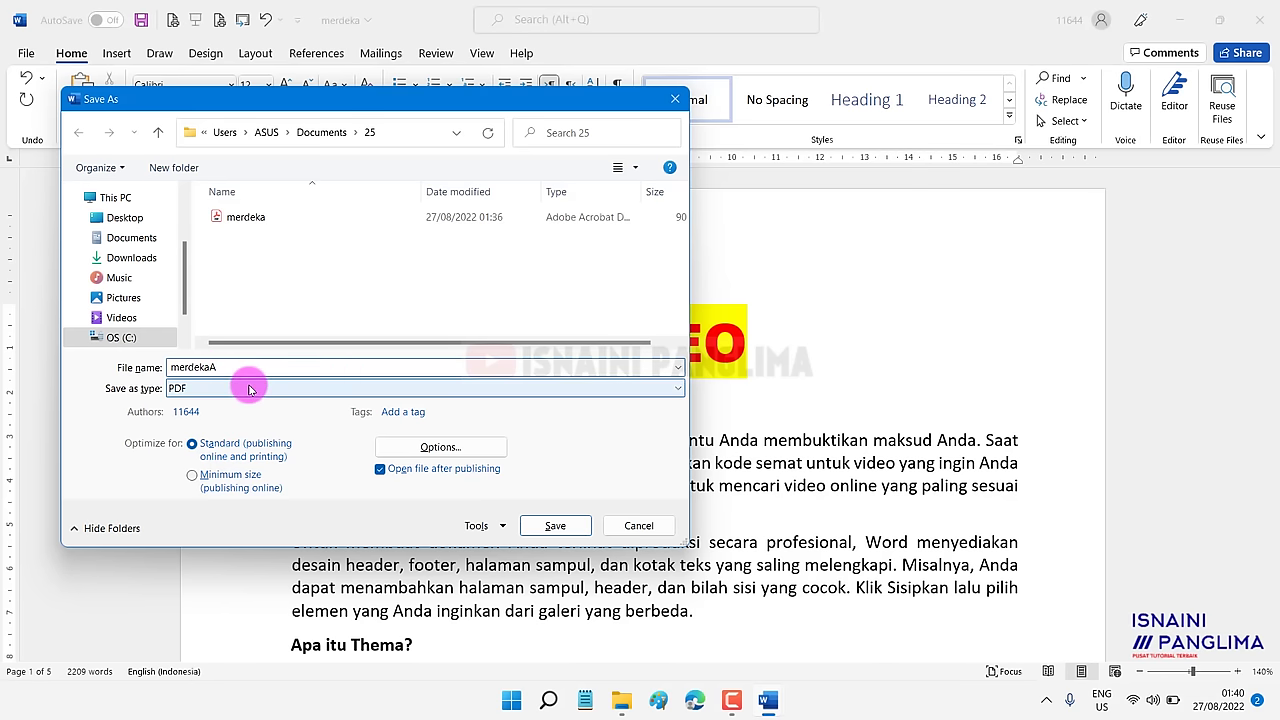
{"action": "left_click", "coordinate": [563, 532]}
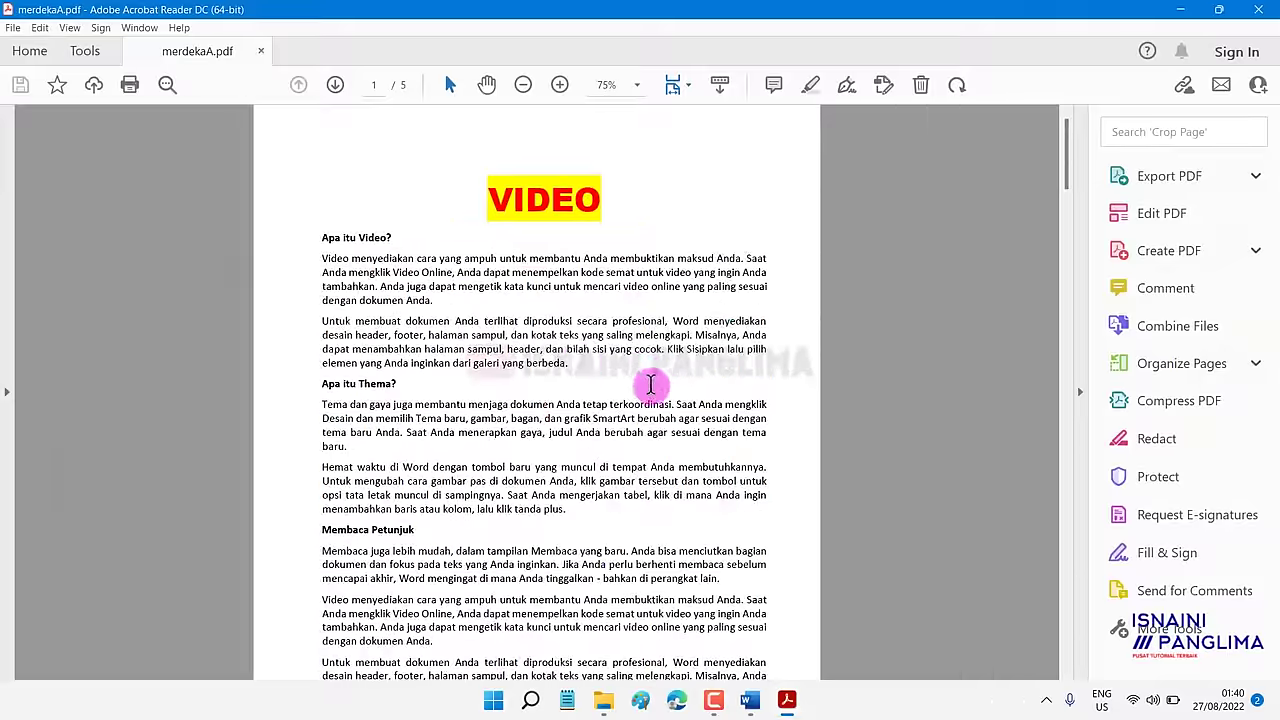
Scroll through the pages of merdekaA.pdf in Acrobat Reader.
{"action": "scroll", "coordinate": [651, 380], "scroll_direction": "down", "scroll_amount": 3}
{"action": "scroll", "coordinate": [600, 385], "scroll_direction": "down", "scroll_amount": 3}
{"action": "scroll", "coordinate": [586, 386], "scroll_direction": "down", "scroll_amount": 4}
{"action": "scroll", "coordinate": [625, 415], "scroll_direction": "down", "scroll_amount": 5}
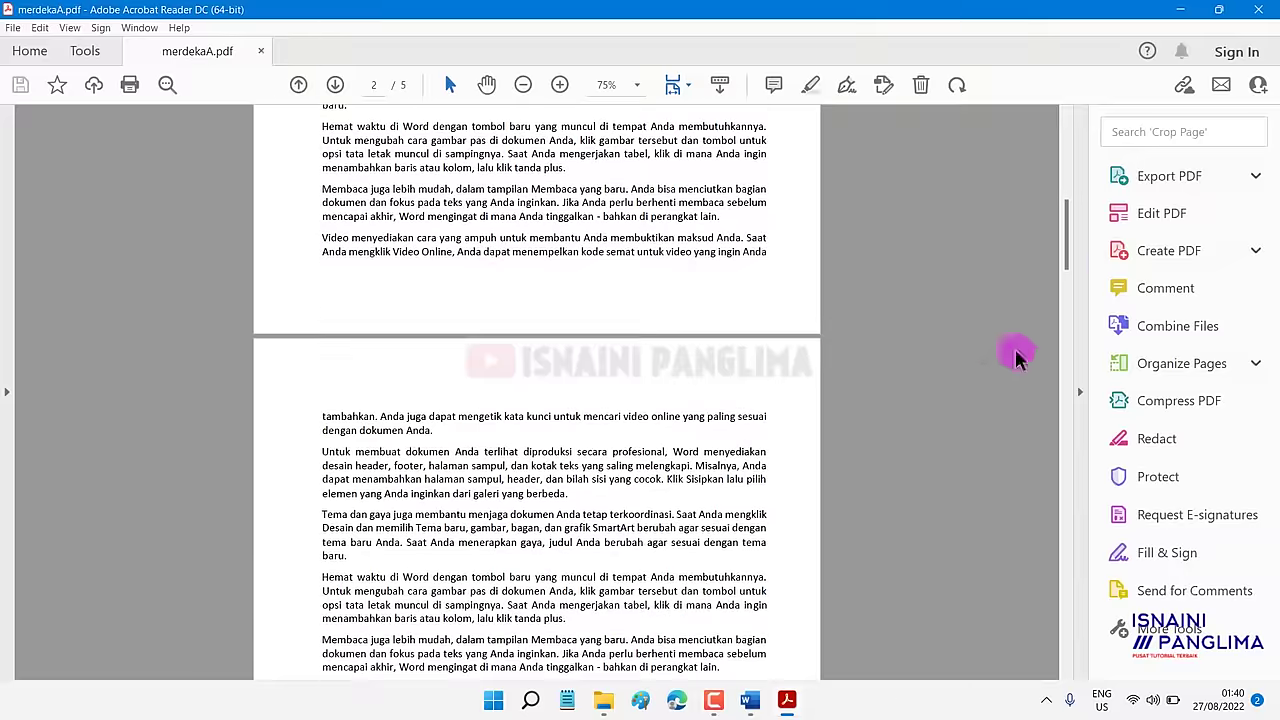
{"action": "mouse_move", "coordinate": [1066, 260]}
{"action": "left_mouse_down"}
{"action": "mouse_move", "coordinate": [1067, 158]}
{"action": "mouse_move", "coordinate": [1086, 260]}
{"action": "mouse_move", "coordinate": [1073, 150]}
{"action": "left_mouse_up"}
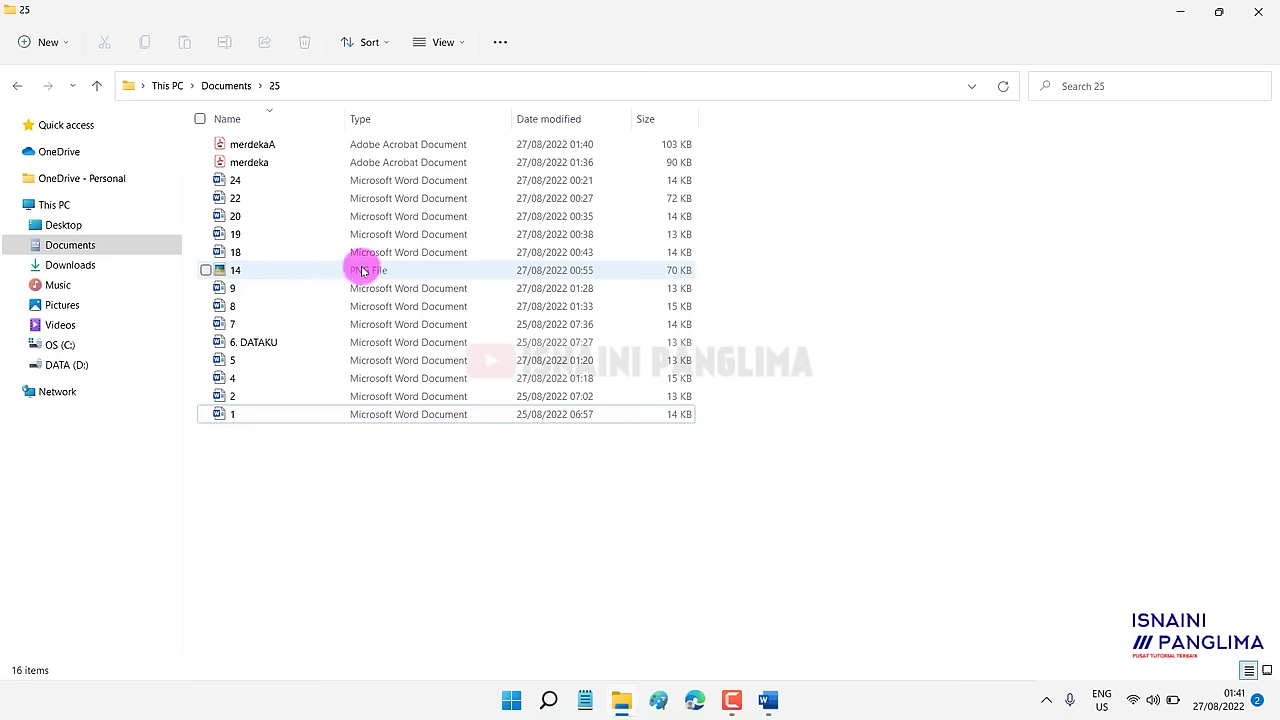
Preview 14.png, copy the image file, and return to the blank Word document.
{"action": "double_click", "coordinate": [362, 270]}
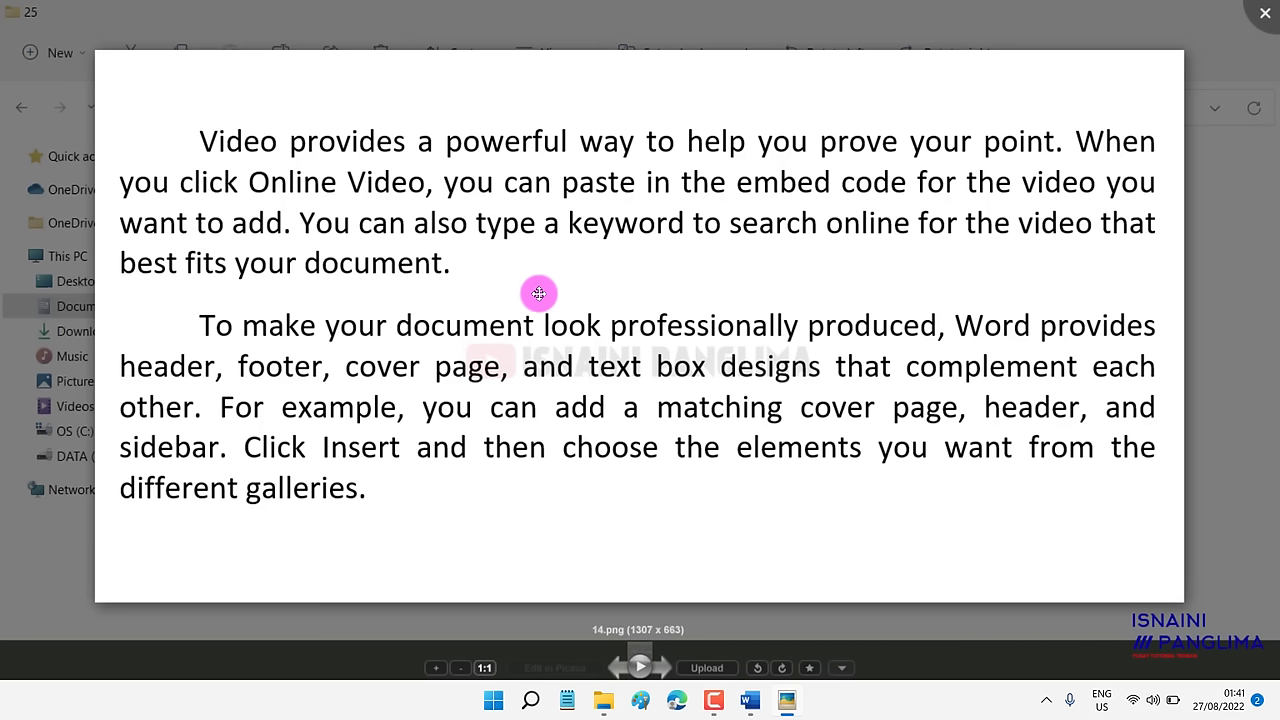
{"action": "left_click", "coordinate": [1267, 12]}
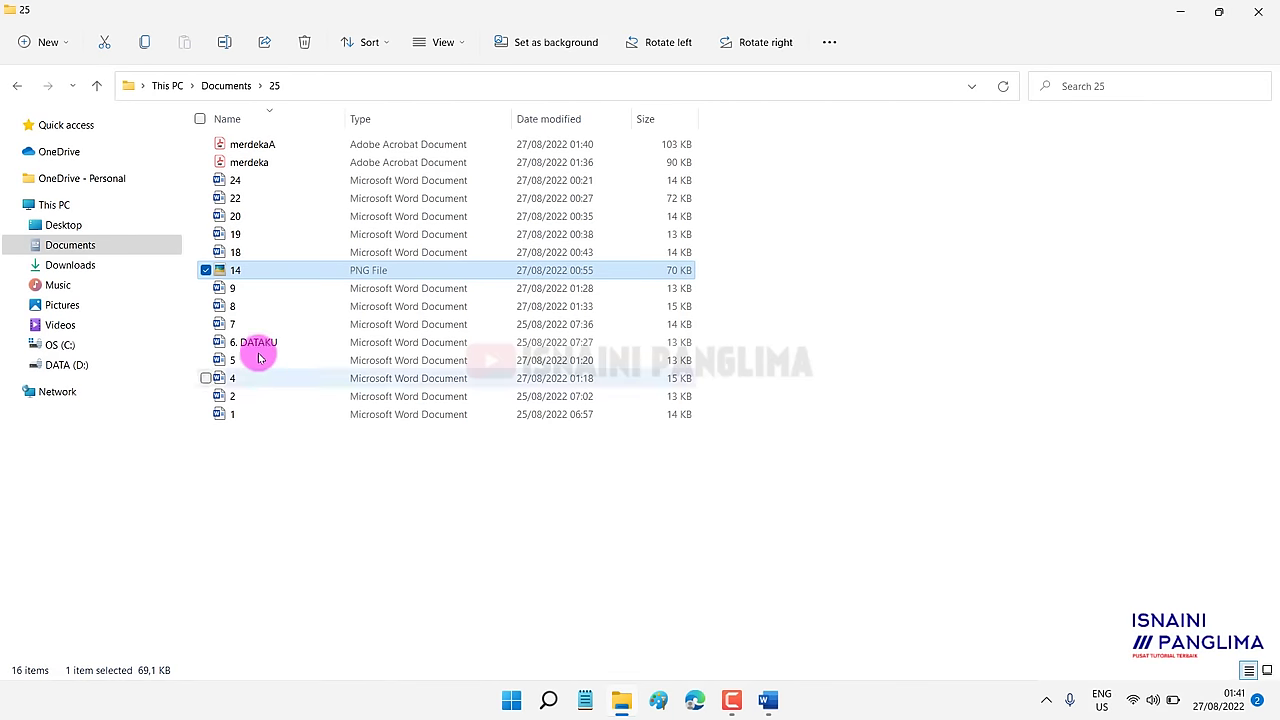
{"action": "right_click", "coordinate": [240, 271]}
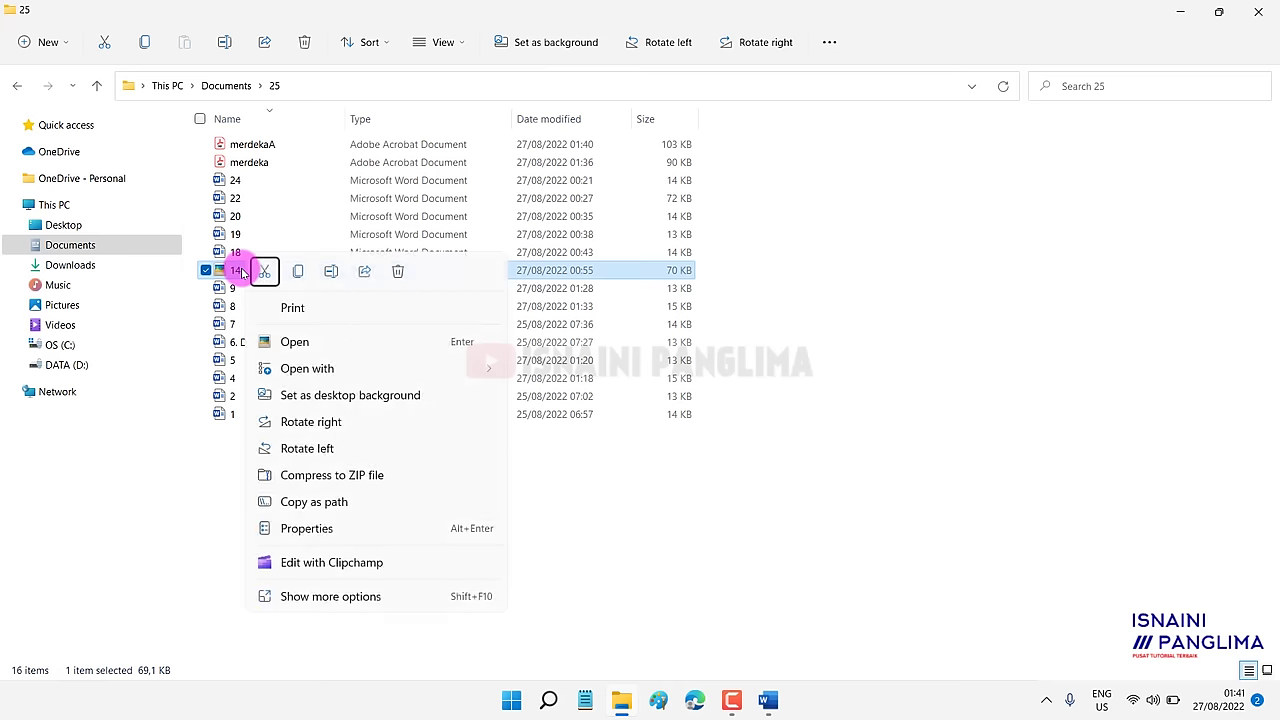
{"action": "left_click", "coordinate": [300, 272]}
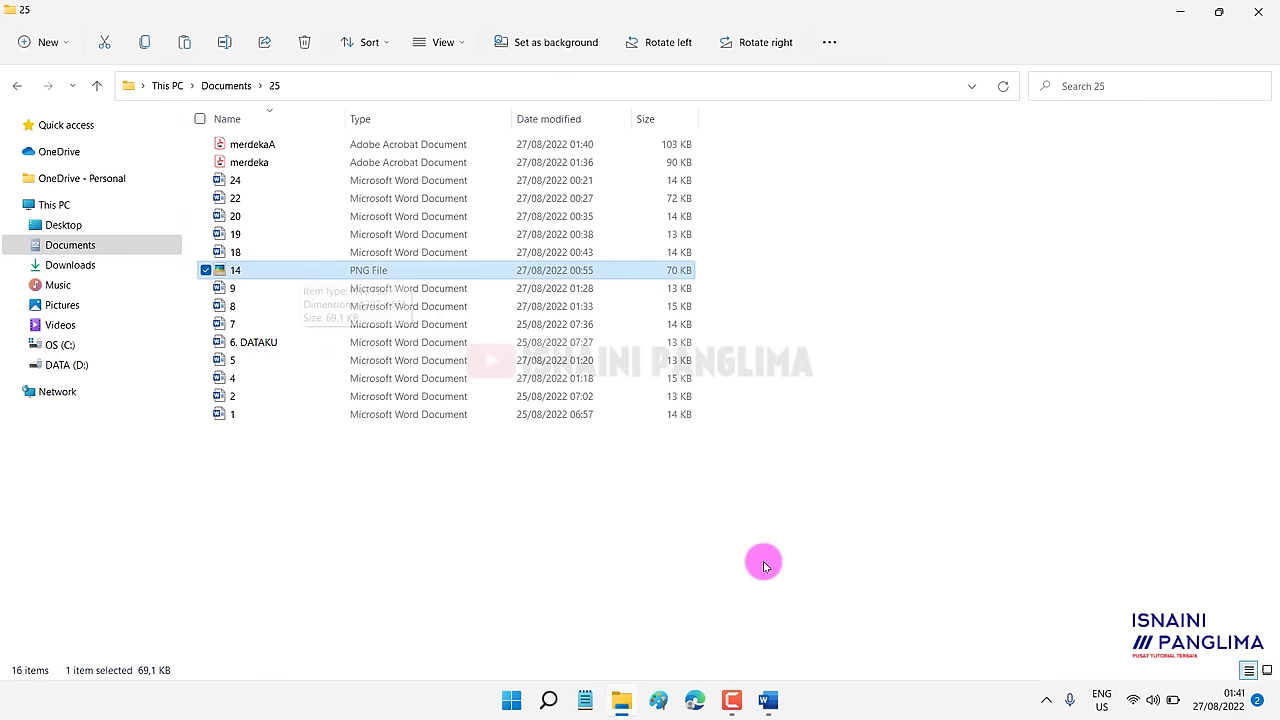
{"action": "left_click", "coordinate": [768, 700]}
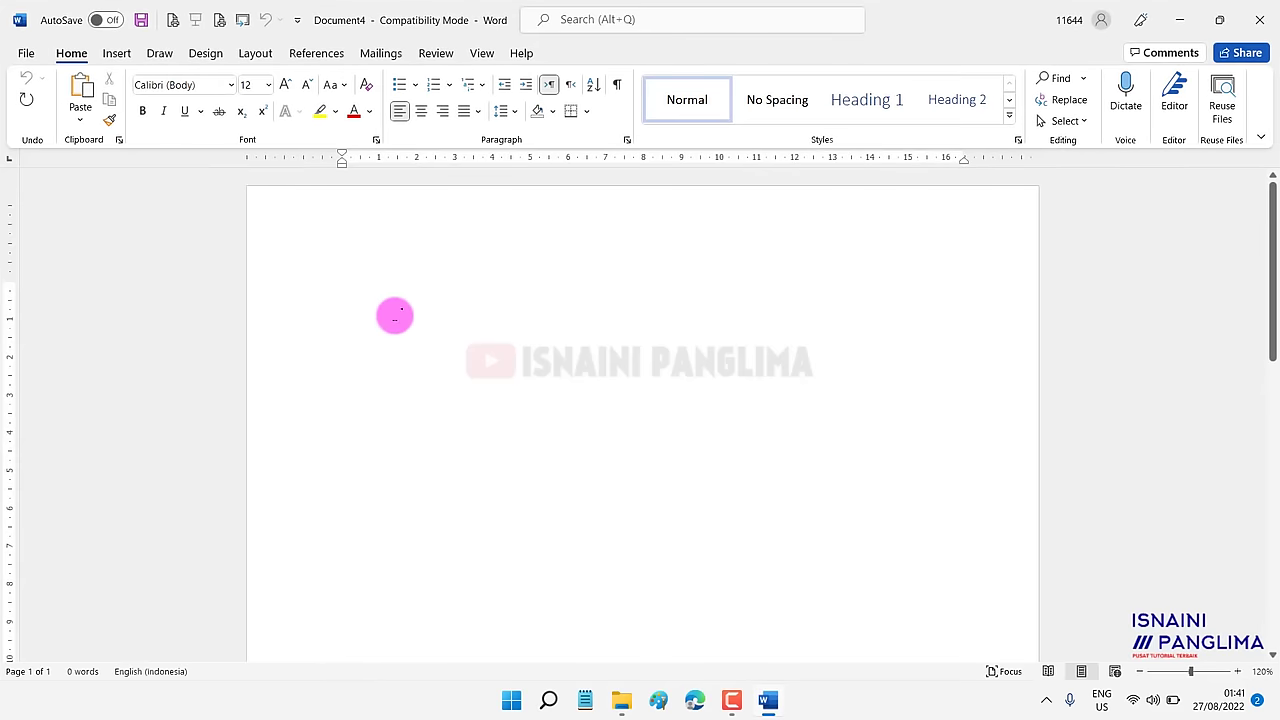
Paste the 14.png text image and nudge it into place near the top of the page.
{"action": "key", "text": "ctrl+v"}
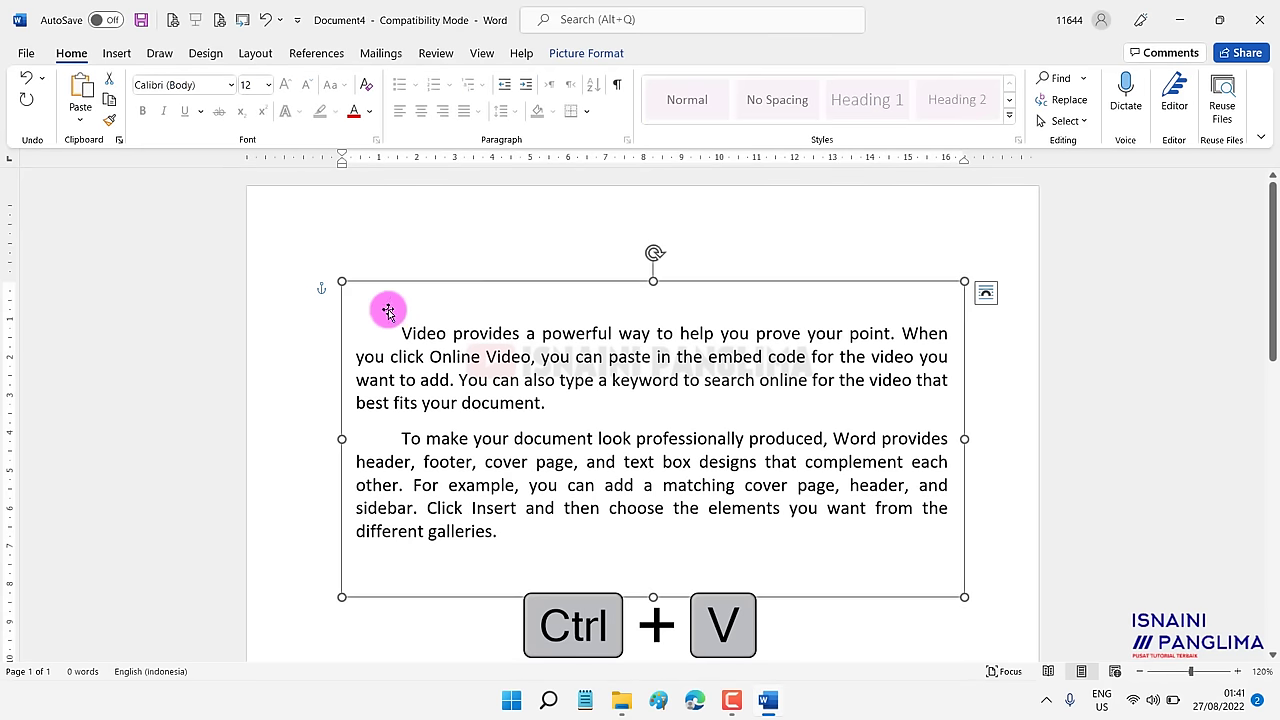
{"action": "scroll", "coordinate": [957, 517], "scroll_direction": "down", "scroll_amount": 2}
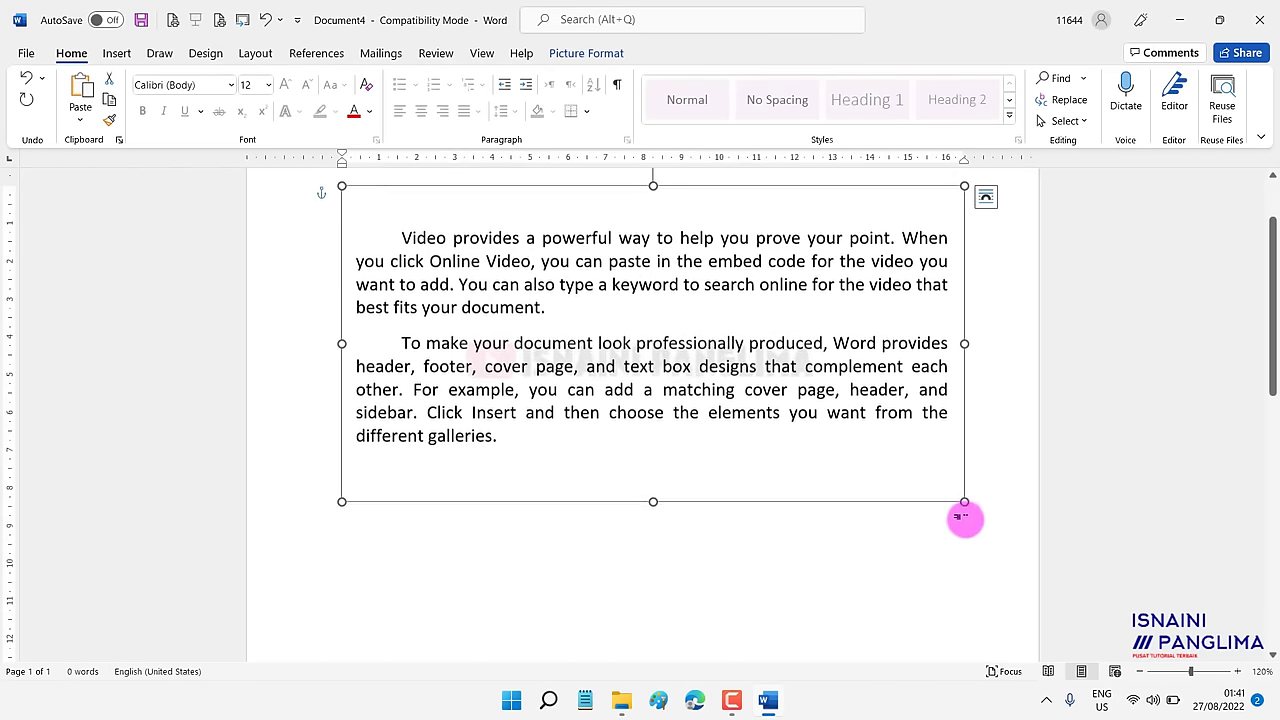
{"action": "left_click", "coordinate": [800, 557]}
{"action": "scroll", "coordinate": [790, 555], "scroll_direction": "up", "scroll_amount": 2}
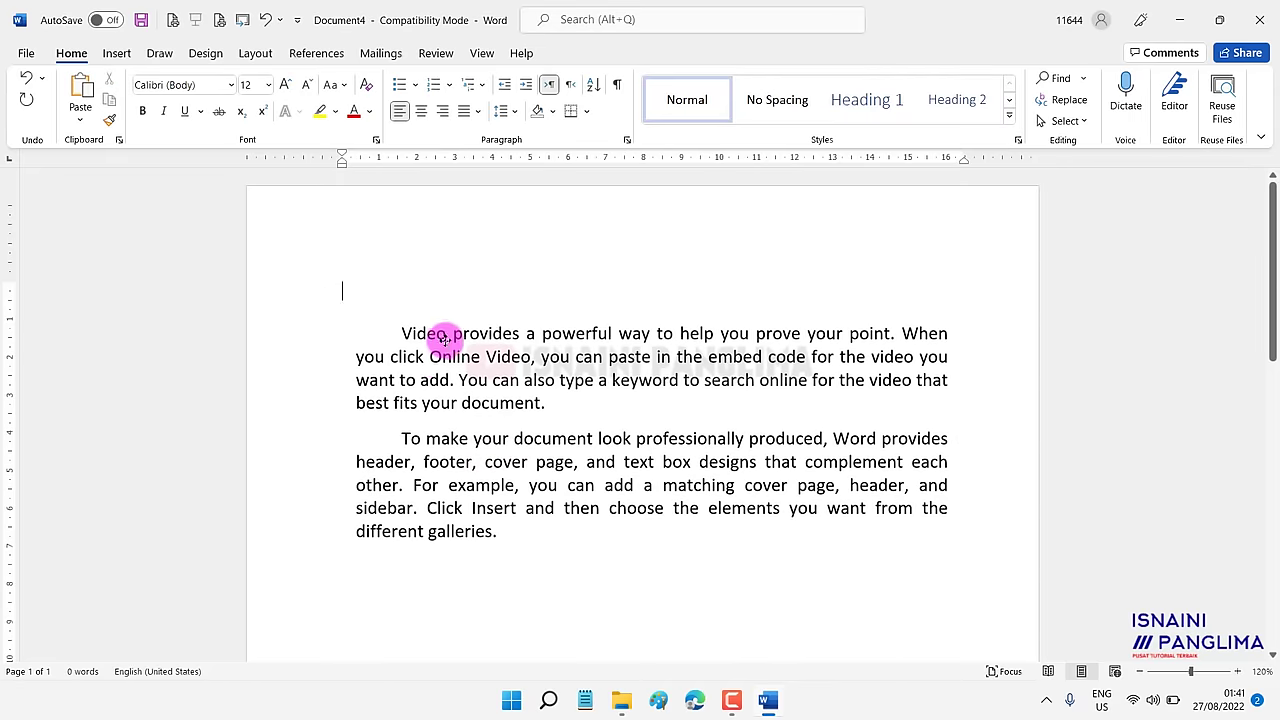
{"action": "left_click", "coordinate": [460, 340]}
{"action": "left_click_drag", "start_coordinate": [463, 345], "coordinate": [473, 342]}
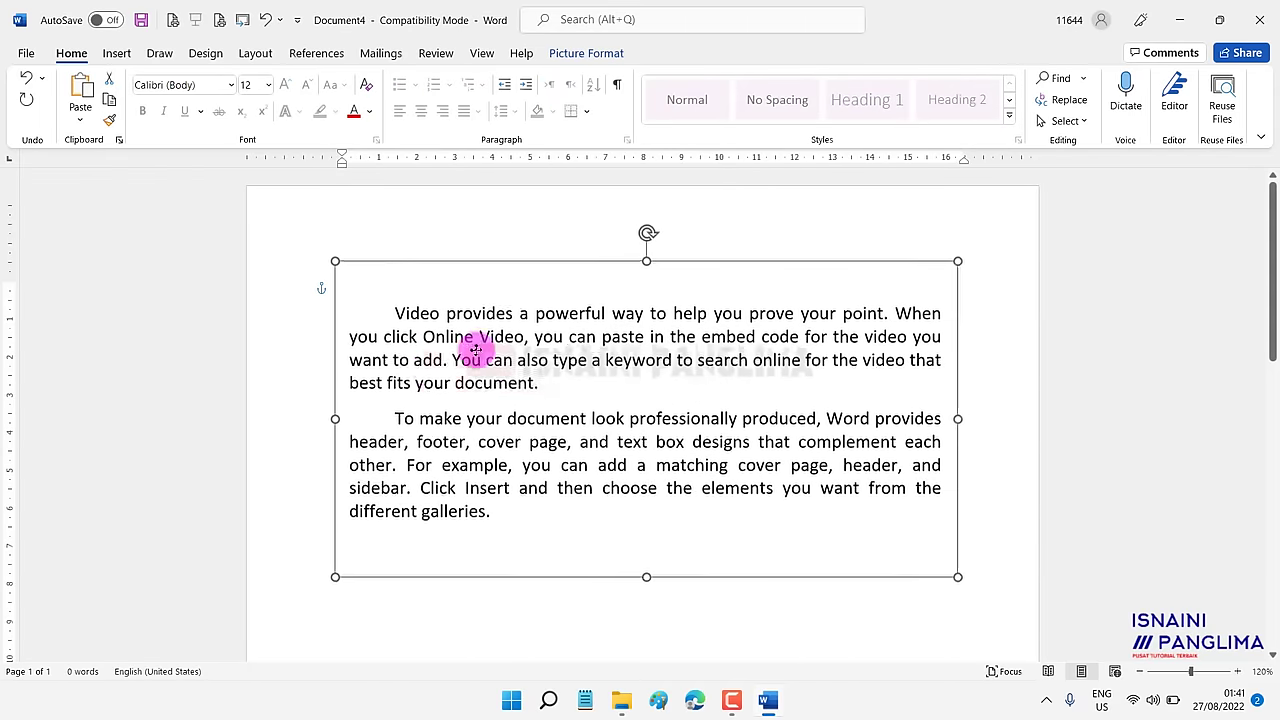
{"action": "left_click", "coordinate": [896, 252]}
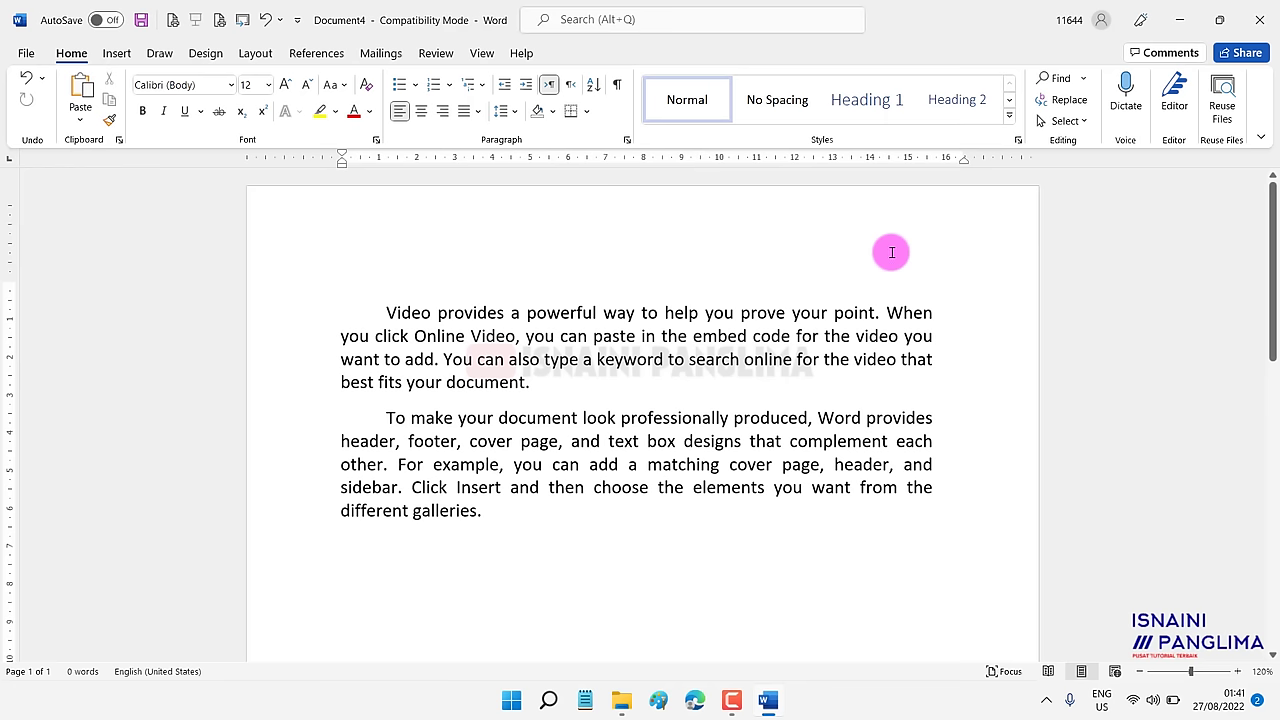
{"action": "key", "text": "F12"}
{"action": "type", "text": "GAMBAR"}
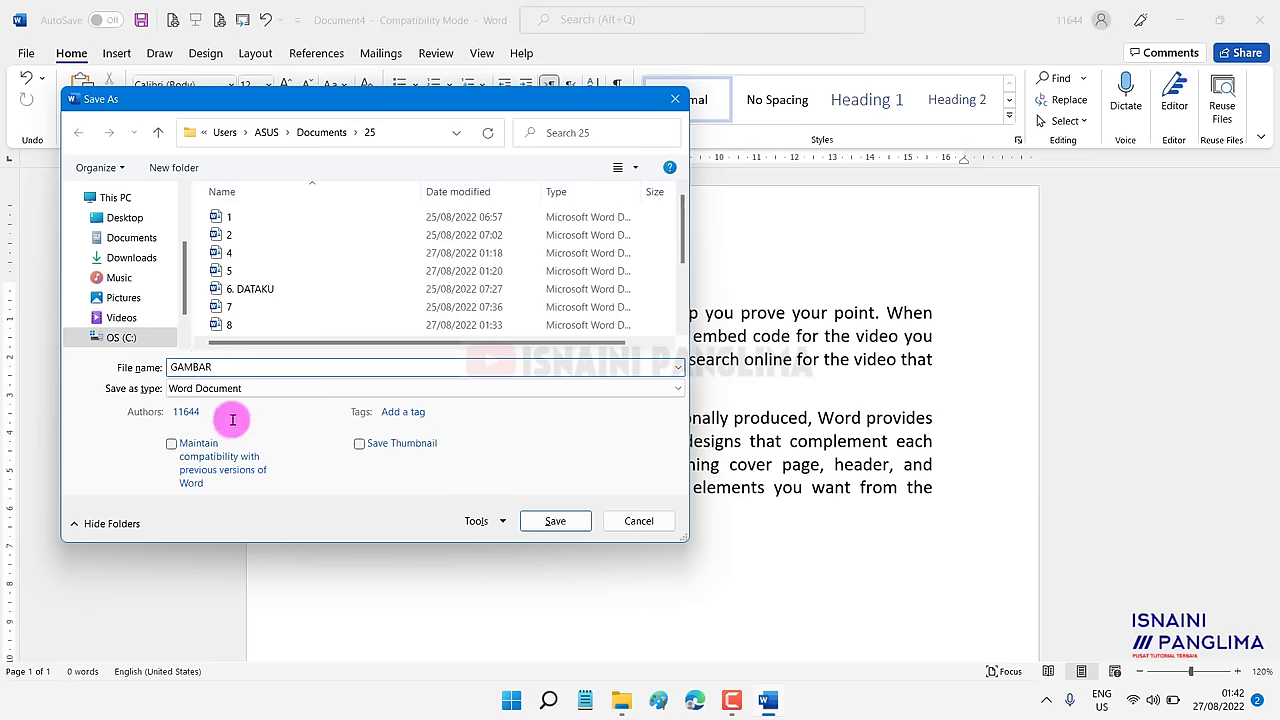
Save the page as a PDF named GAMBAR.
{"action": "left_click", "coordinate": [226, 389]}
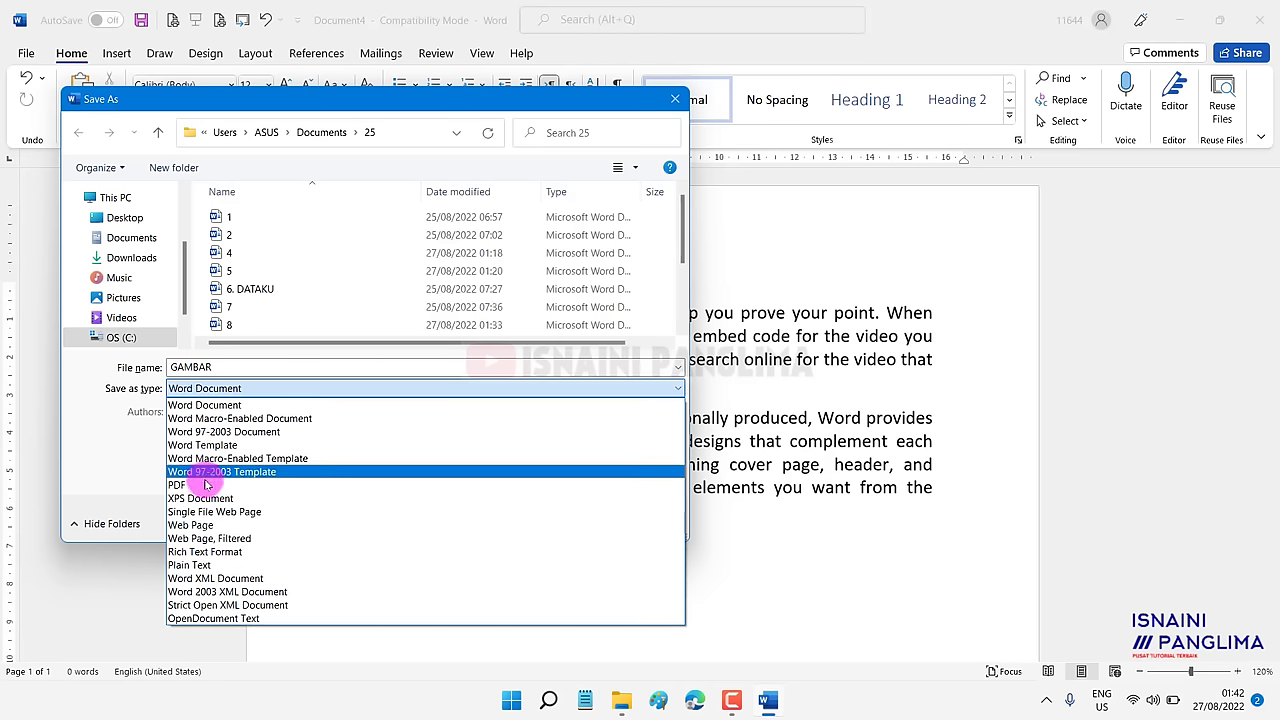
{"action": "left_click", "coordinate": [200, 484]}
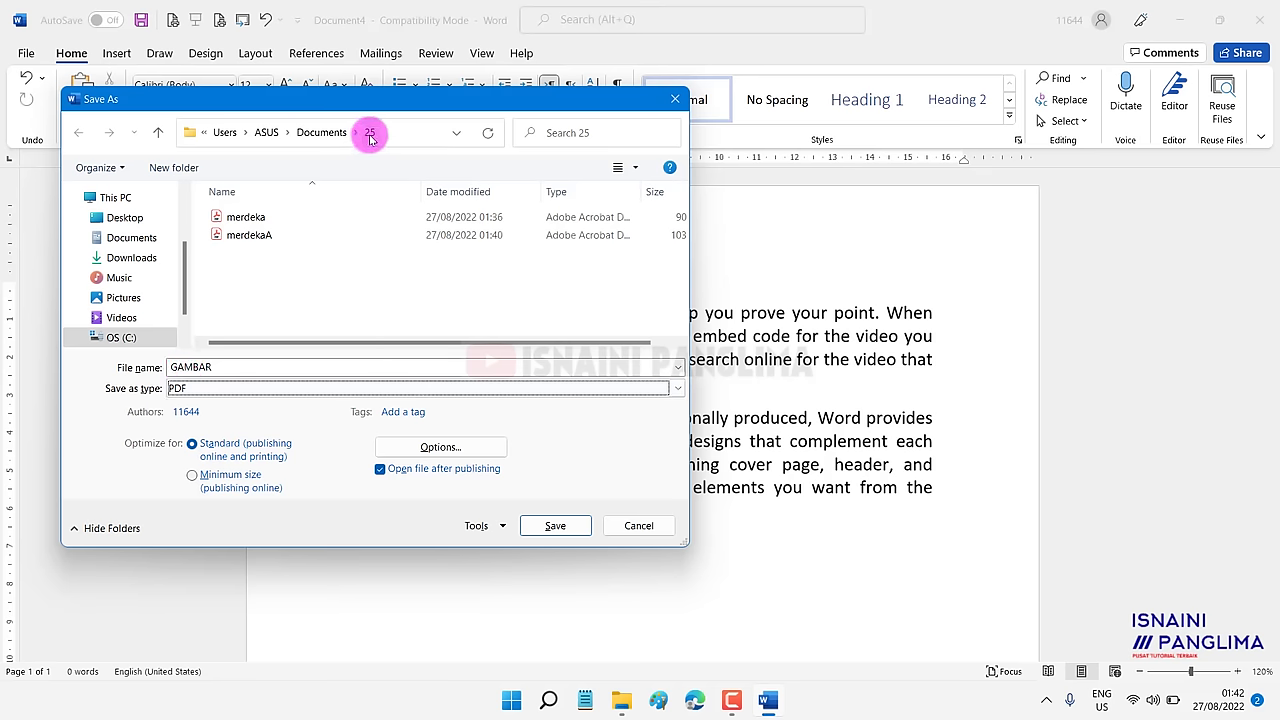
{"action": "left_click", "coordinate": [561, 525]}
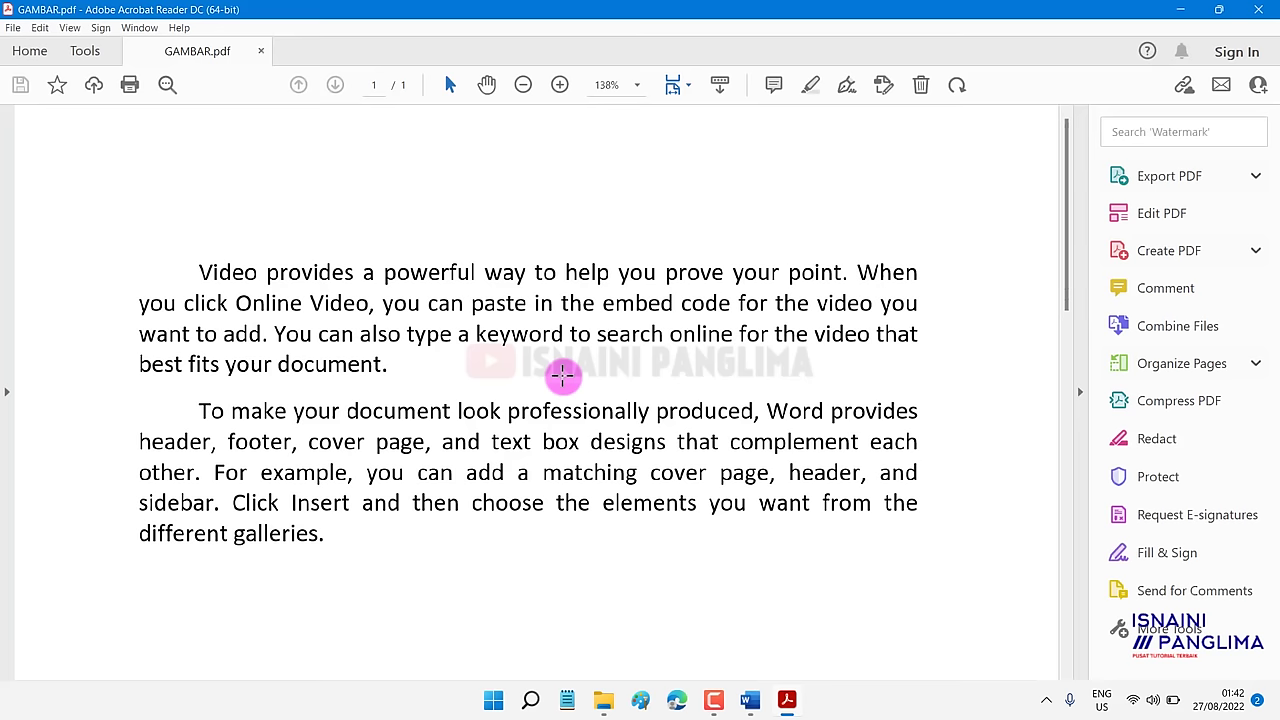
Scroll through GAMBAR.pdf in Acrobat Reader, then close it to return to Word.
{"action": "scroll", "coordinate": [562, 378], "scroll_direction": "down", "scroll_amount": 1}
{"action": "scroll", "coordinate": [566, 385], "scroll_direction": "down", "scroll_amount": 1}
{"action": "scroll", "coordinate": [570, 390], "scroll_direction": "up", "scroll_amount": 1}
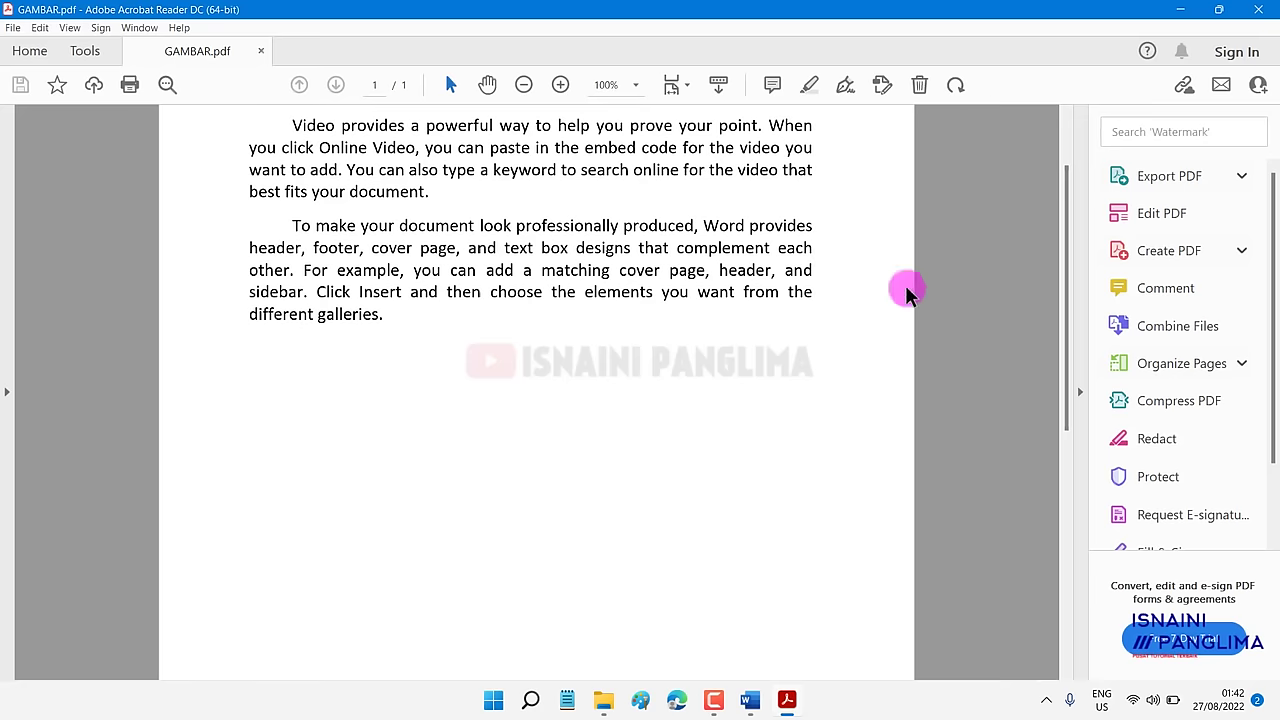
{"action": "left_click", "coordinate": [1259, 7]}
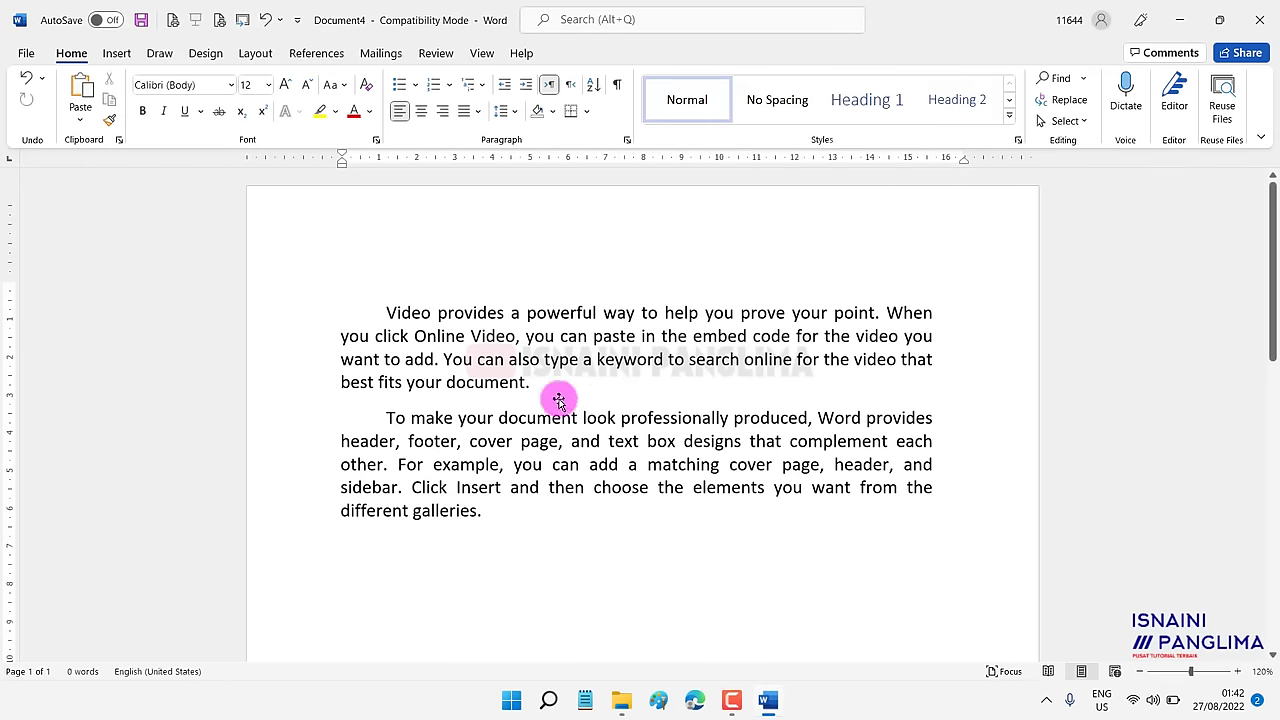
Delete the pasted image and open GAMBAR.pdf from folder 25 as an editable Word document.
{"action": "left_click", "coordinate": [508, 376]}
{"action": "key", "text": "Delete"}
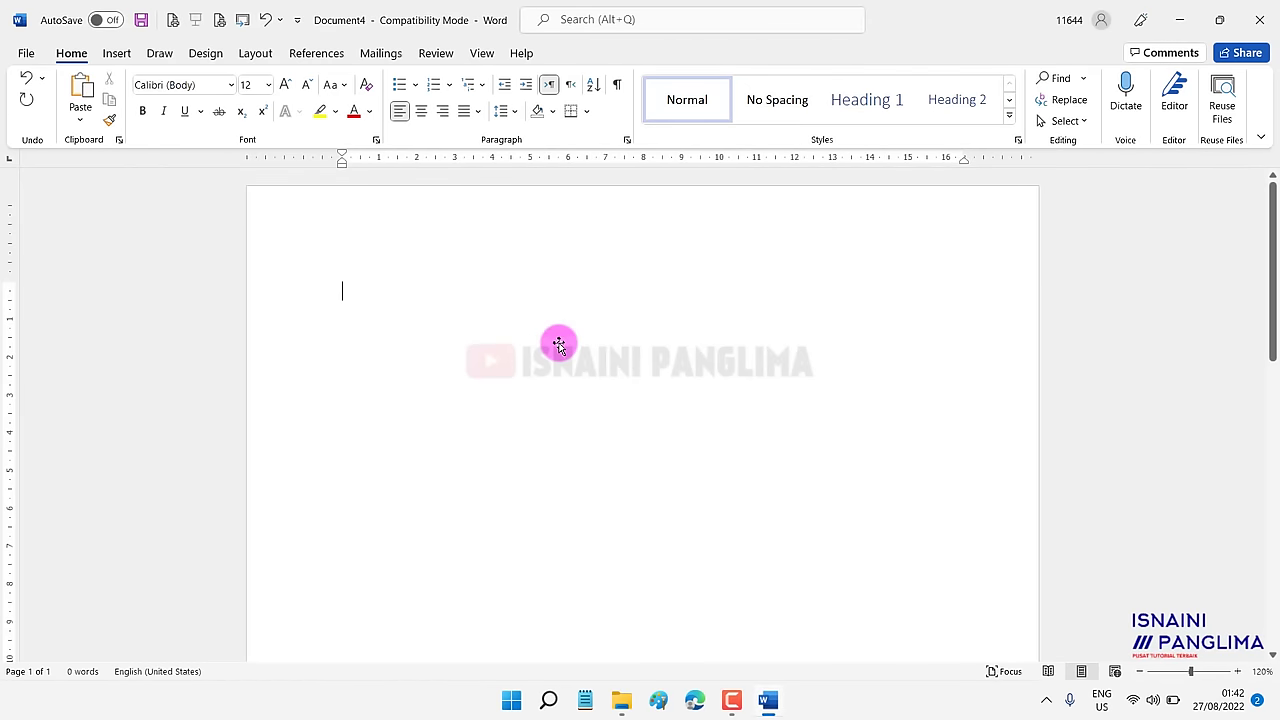
{"action": "key", "text": "ctrl+o"}
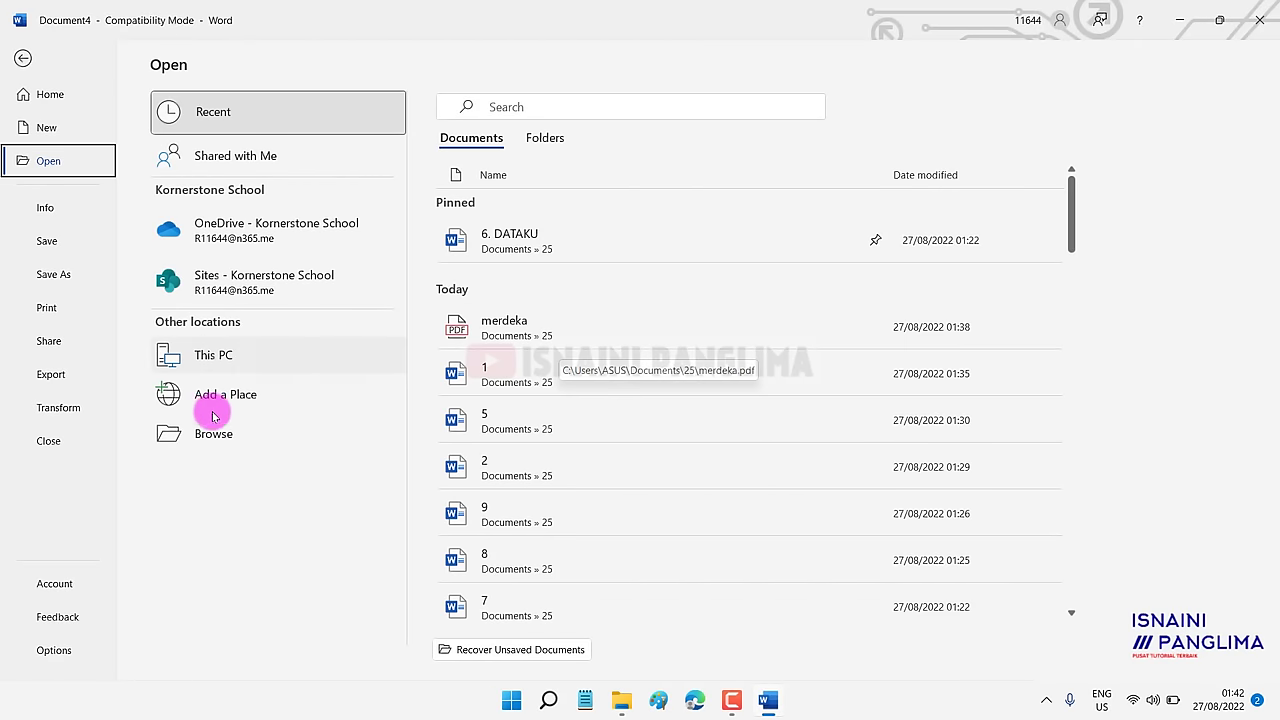
{"action": "left_click", "coordinate": [218, 433]}
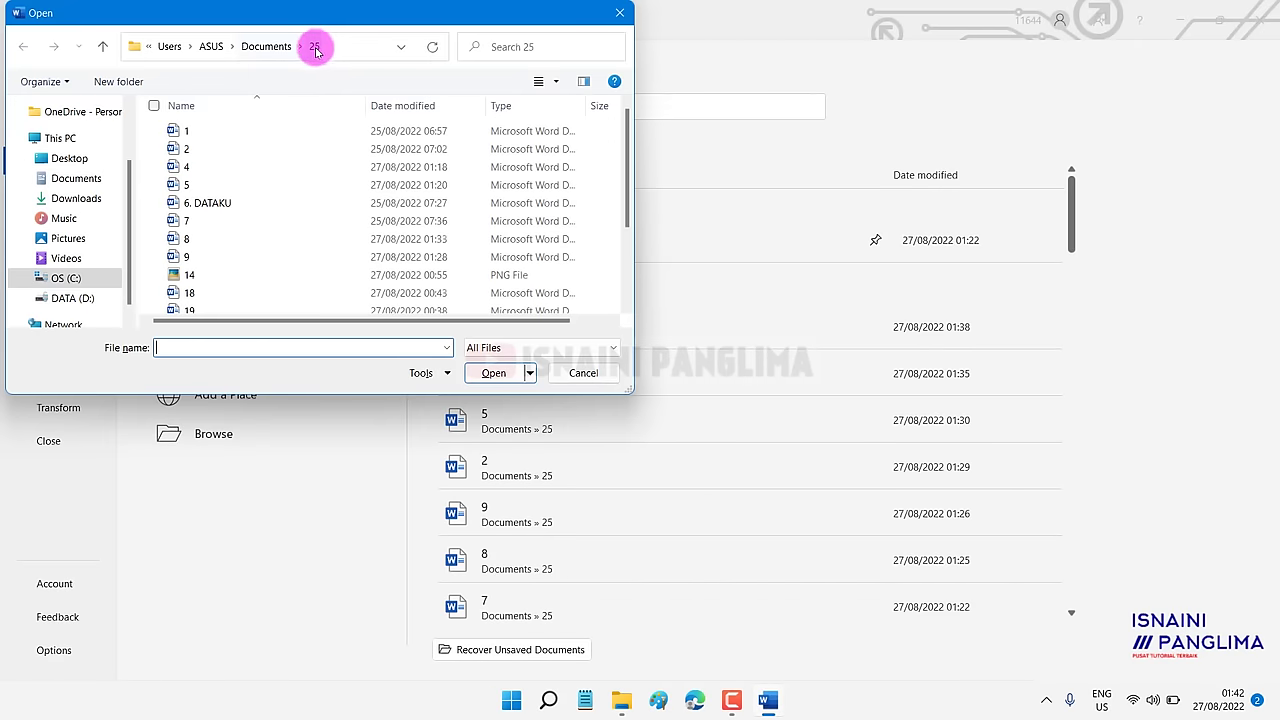
{"action": "scroll", "coordinate": [257, 249], "scroll_direction": "down", "scroll_amount": 3}
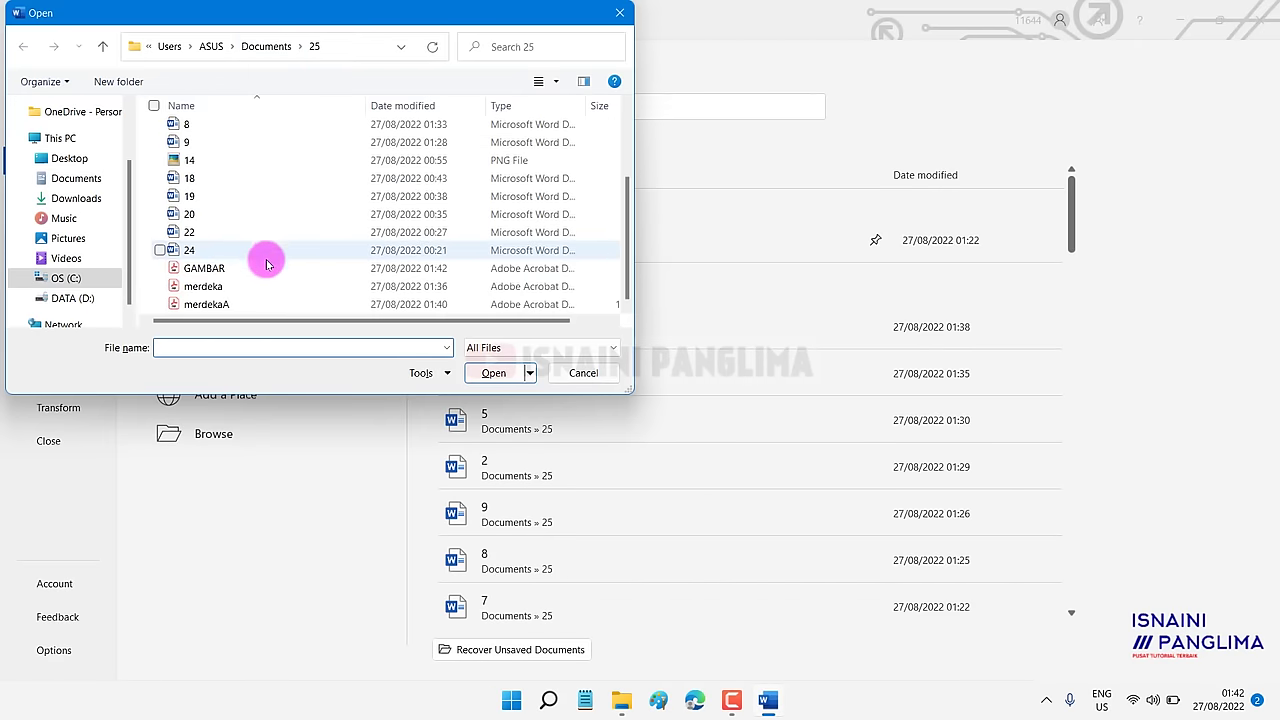
{"action": "left_click", "coordinate": [212, 270]}
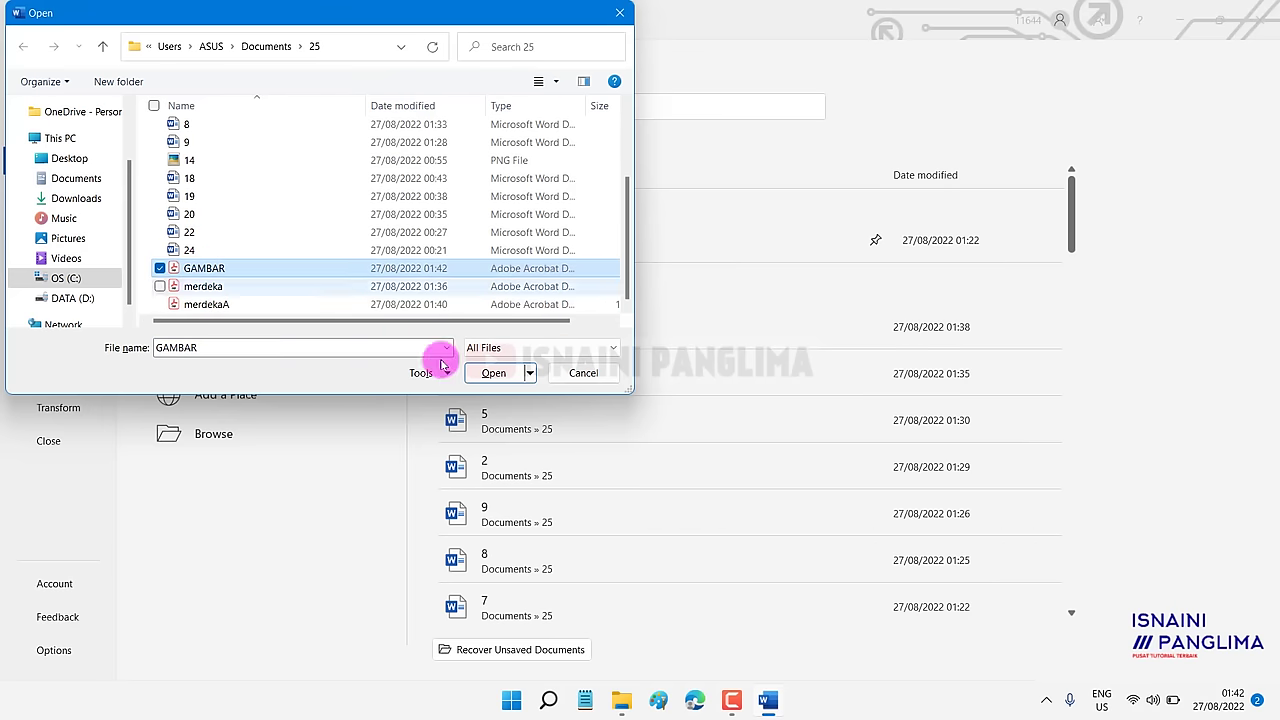
{"action": "left_click", "coordinate": [491, 375]}
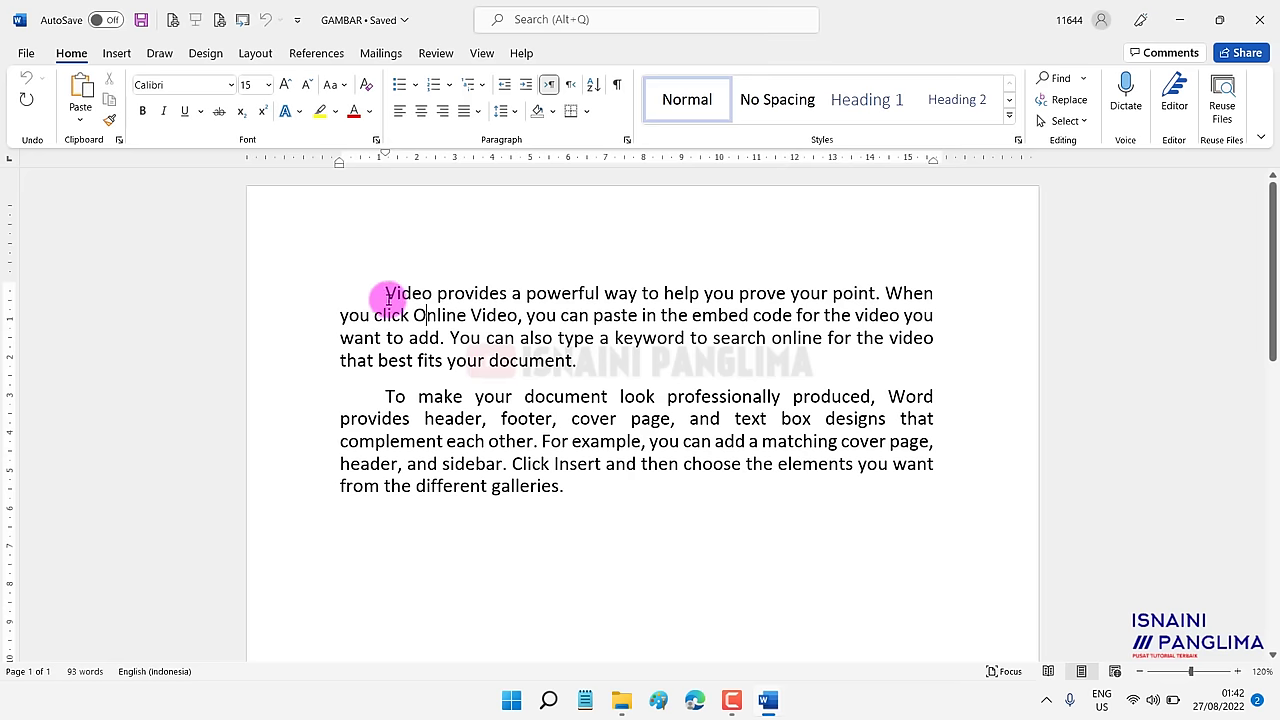
Set both paragraphs of the opened text in the Cramble font.
{"action": "mouse_move", "coordinate": [386, 293]}
{"action": "left_mouse_down"}
{"action": "mouse_move", "coordinate": [571, 337]}
{"action": "mouse_move", "coordinate": [634, 481]}
{"action": "left_mouse_up"}
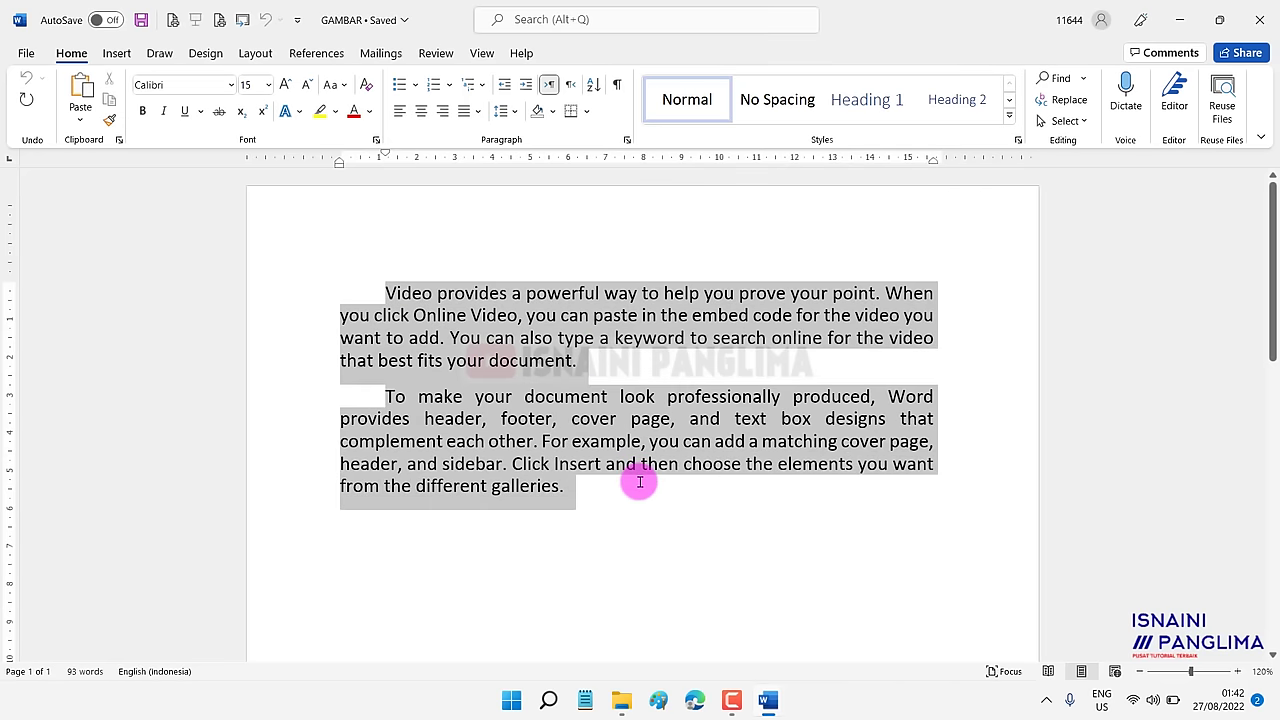
{"action": "left_click", "coordinate": [229, 85]}
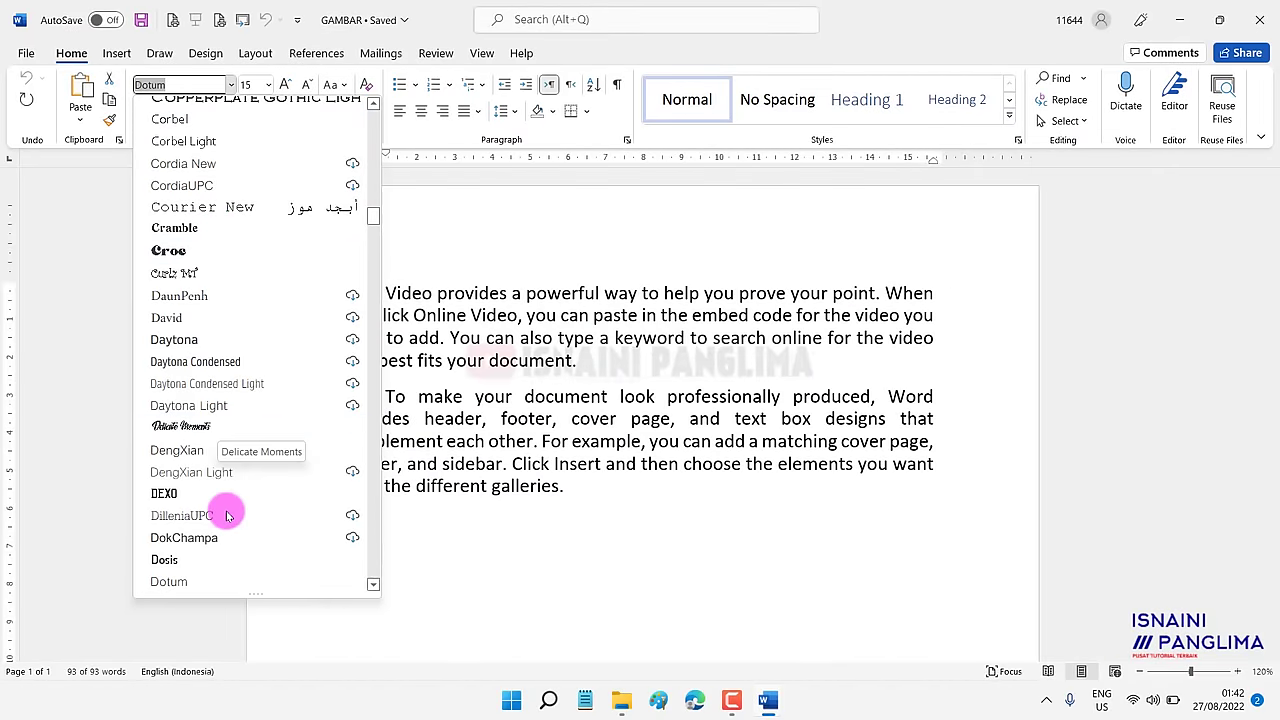
{"action": "left_click", "coordinate": [176, 228]}
Colour the first paragraph red and bring up Save As with F12.
{"action": "mouse_move", "coordinate": [382, 288]}
{"action": "left_mouse_down"}
{"action": "mouse_move", "coordinate": [816, 378]}
{"action": "mouse_move", "coordinate": [894, 372]}
{"action": "left_mouse_up"}
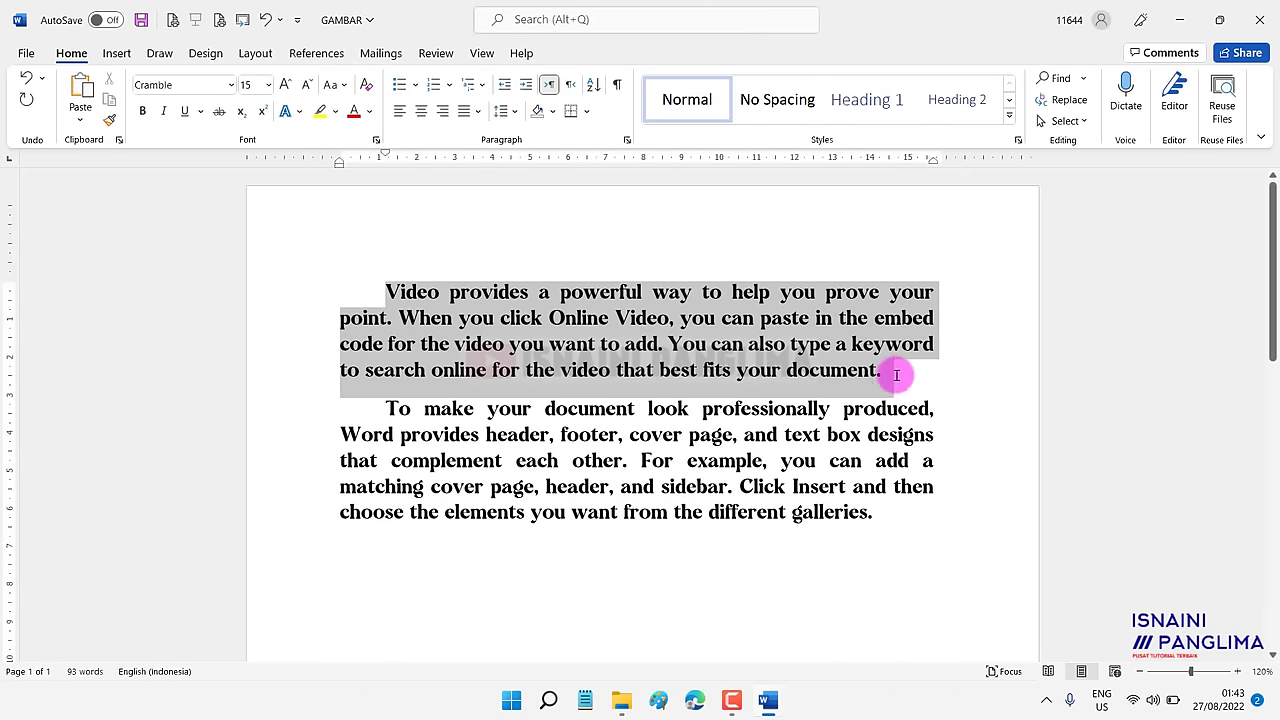
{"action": "left_click", "coordinate": [353, 111]}
{"action": "left_click", "coordinate": [471, 307]}
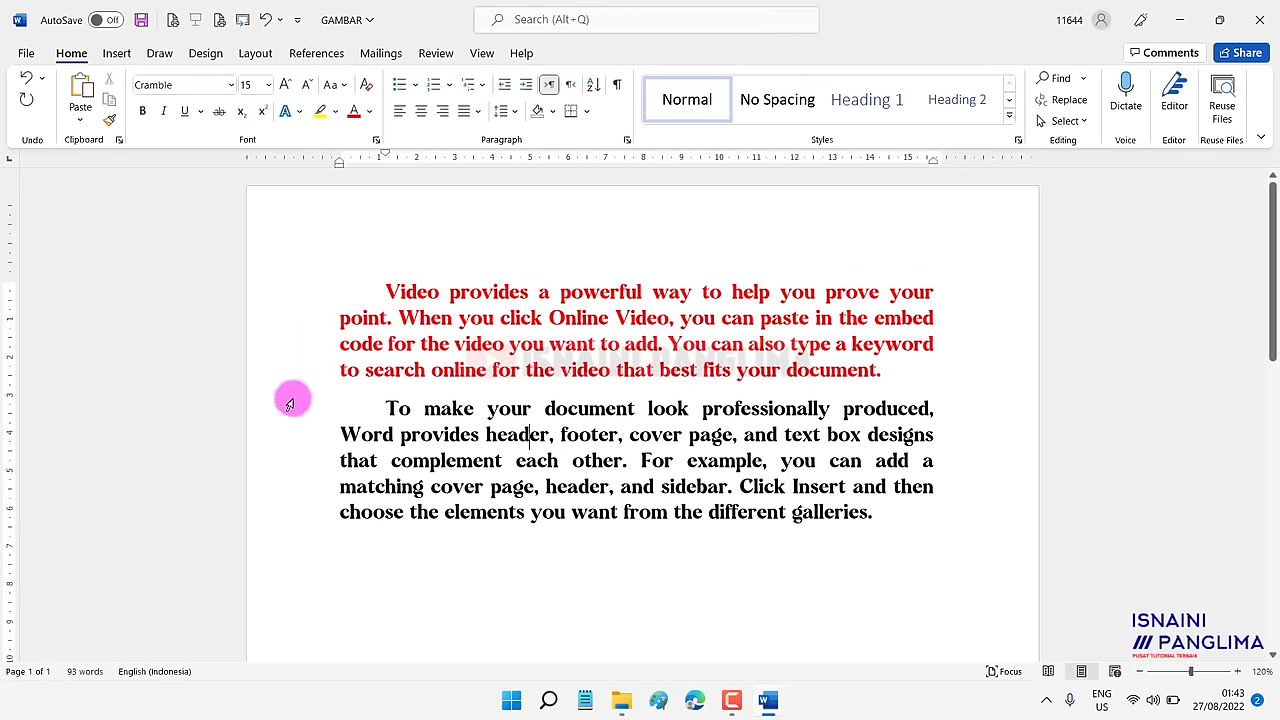
{"action": "left_click", "coordinate": [474, 487]}
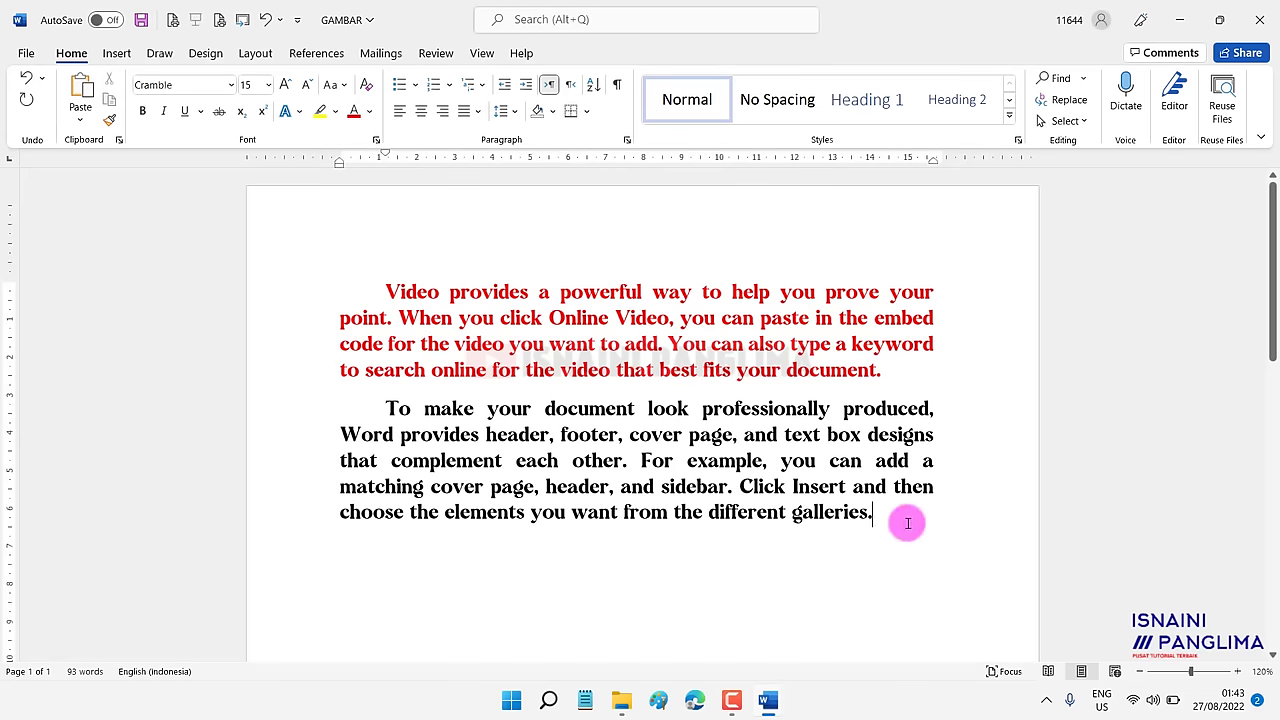
{"action": "key", "text": "F12"}
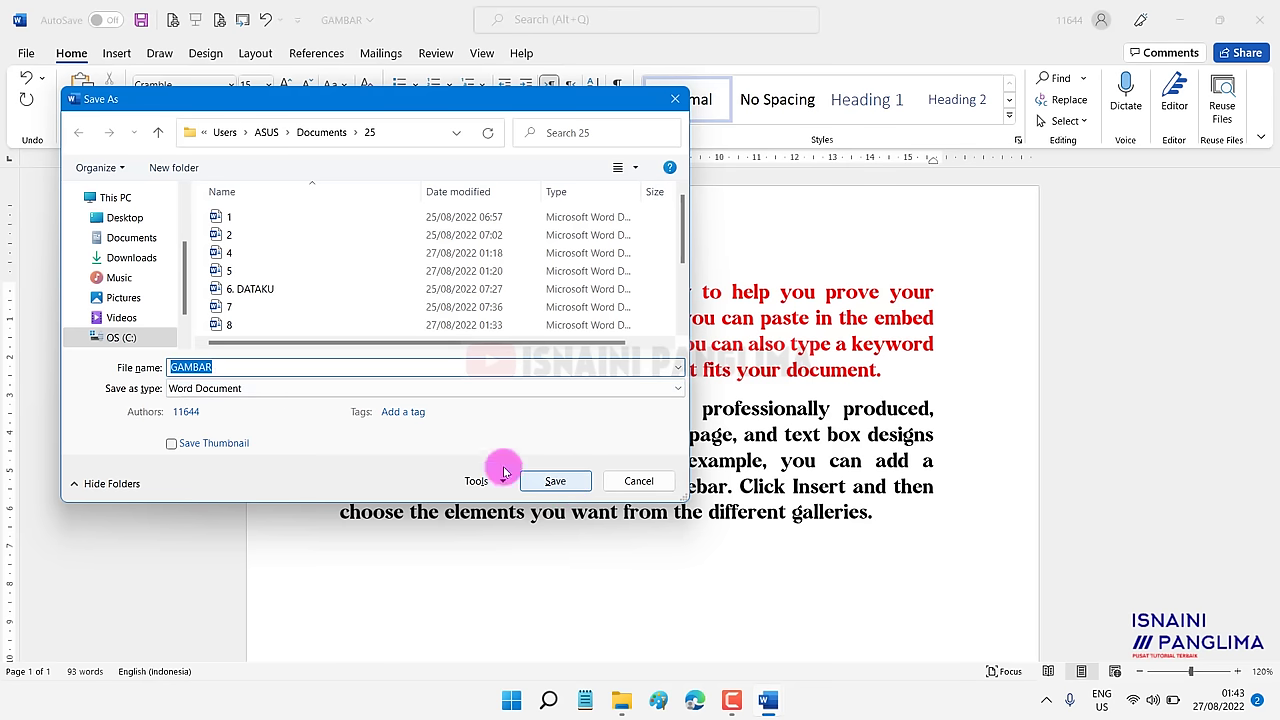
Save the edited document as GAMBAR.
{"action": "left_click", "coordinate": [556, 482]}
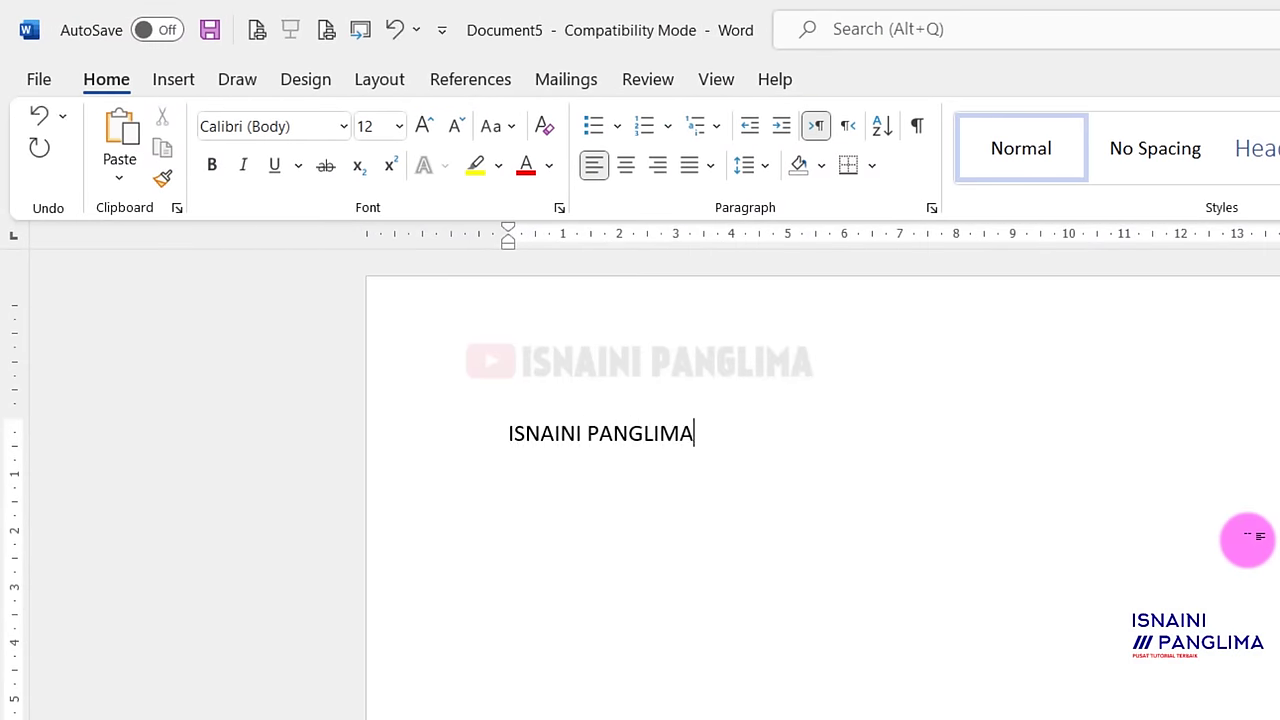
Make the name line red, 21 pt, bold and underlined, then type a second name line below.
{"action": "key", "text": "ctrl+a"}
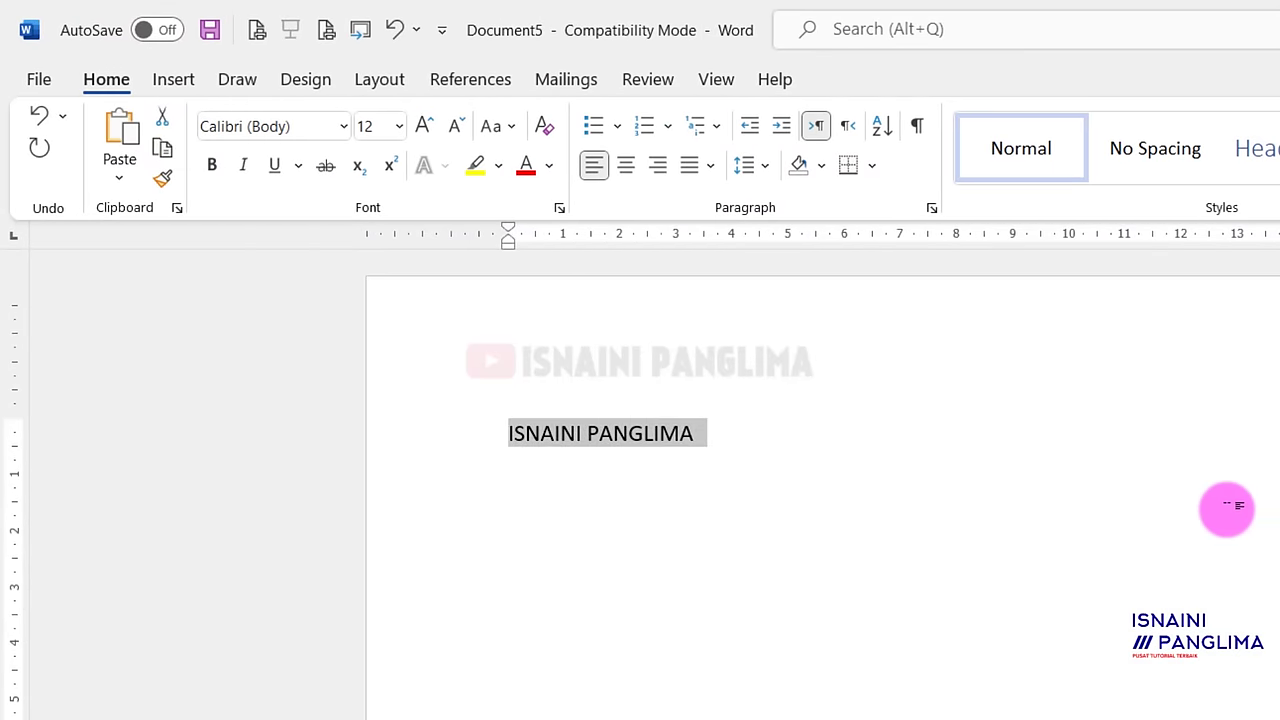
{"action": "left_click", "coordinate": [526, 172]}
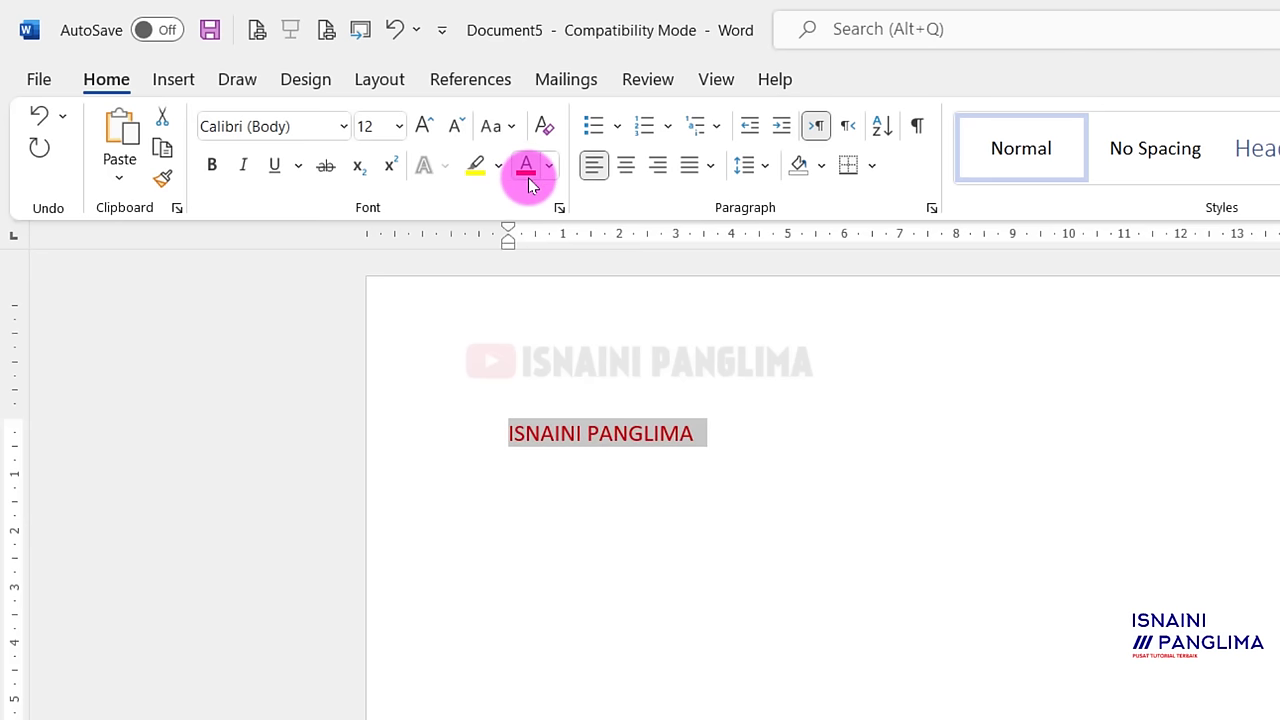
{"action": "key", "text": "ctrl+bracketright"}
{"action": "key", "text": "ctrl+bracketright"}
{"action": "key", "text": "ctrl+bracketright"}
{"action": "key", "text": "ctrl+bracketright"}
{"action": "key", "text": "ctrl+bracketright"}
{"action": "key", "text": "ctrl+bracketright"}
{"action": "key", "text": "ctrl+bracketright"}
{"action": "key", "text": "ctrl+bracketright"}
{"action": "key", "text": "ctrl+bracketright"}
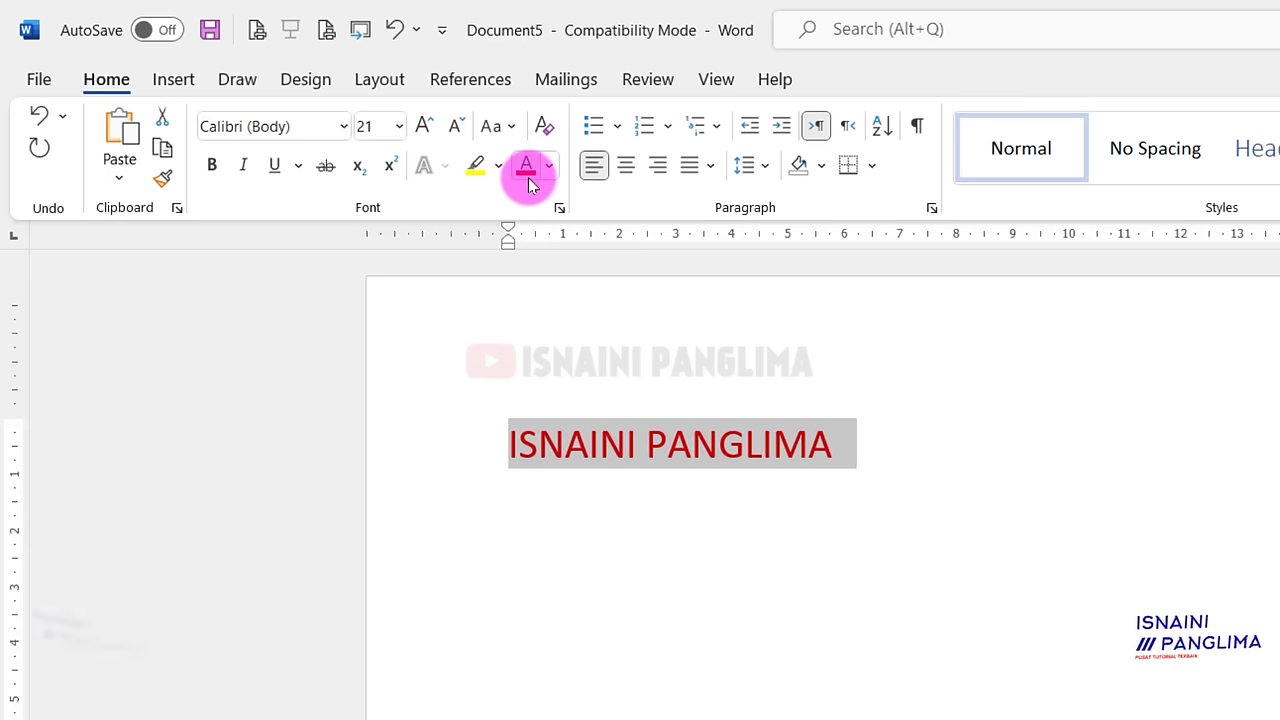
{"action": "left_click", "coordinate": [212, 166]}
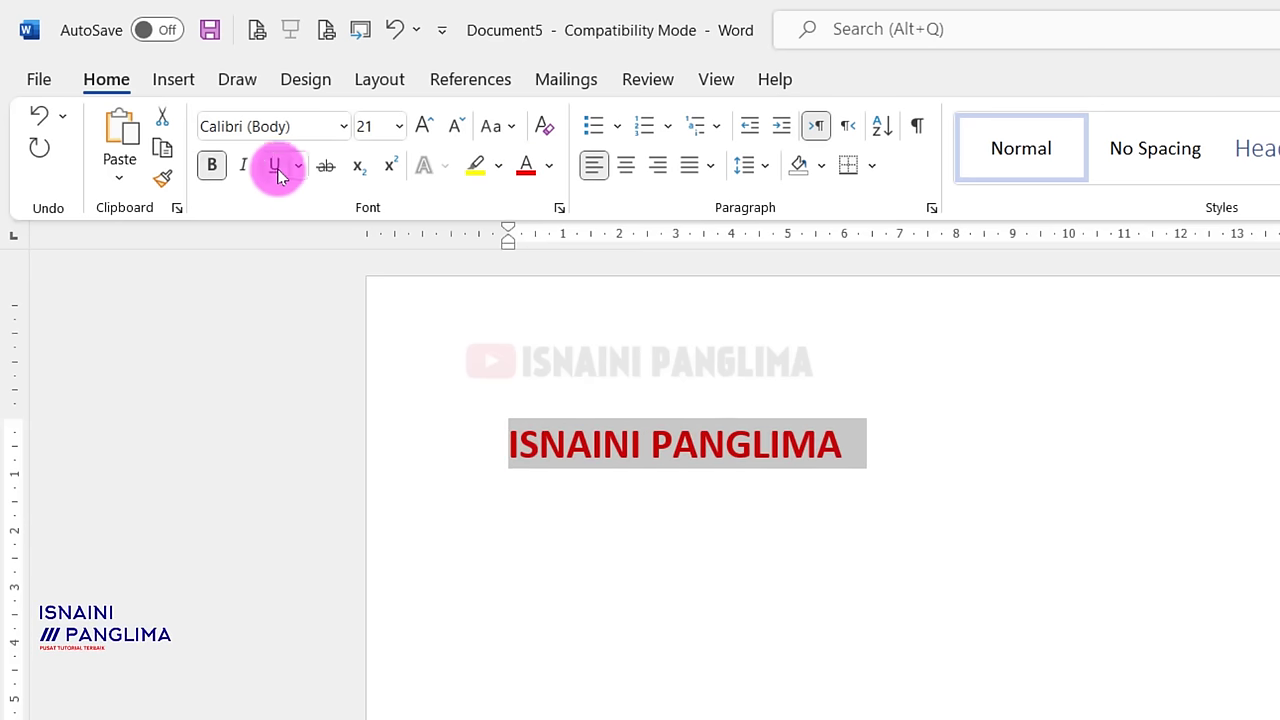
{"action": "left_click", "coordinate": [275, 168]}
{"action": "left_click", "coordinate": [903, 437]}
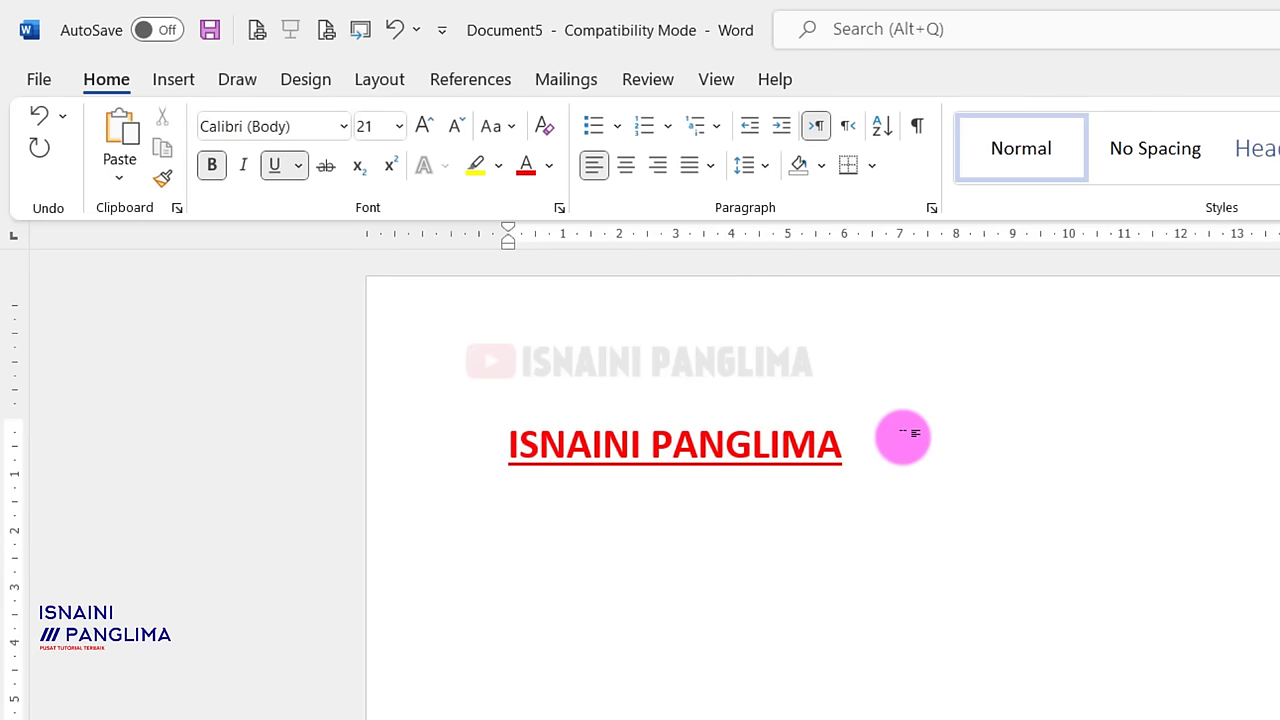
{"action": "key", "text": "Return"}
{"action": "type", "text": "ISNAI"}
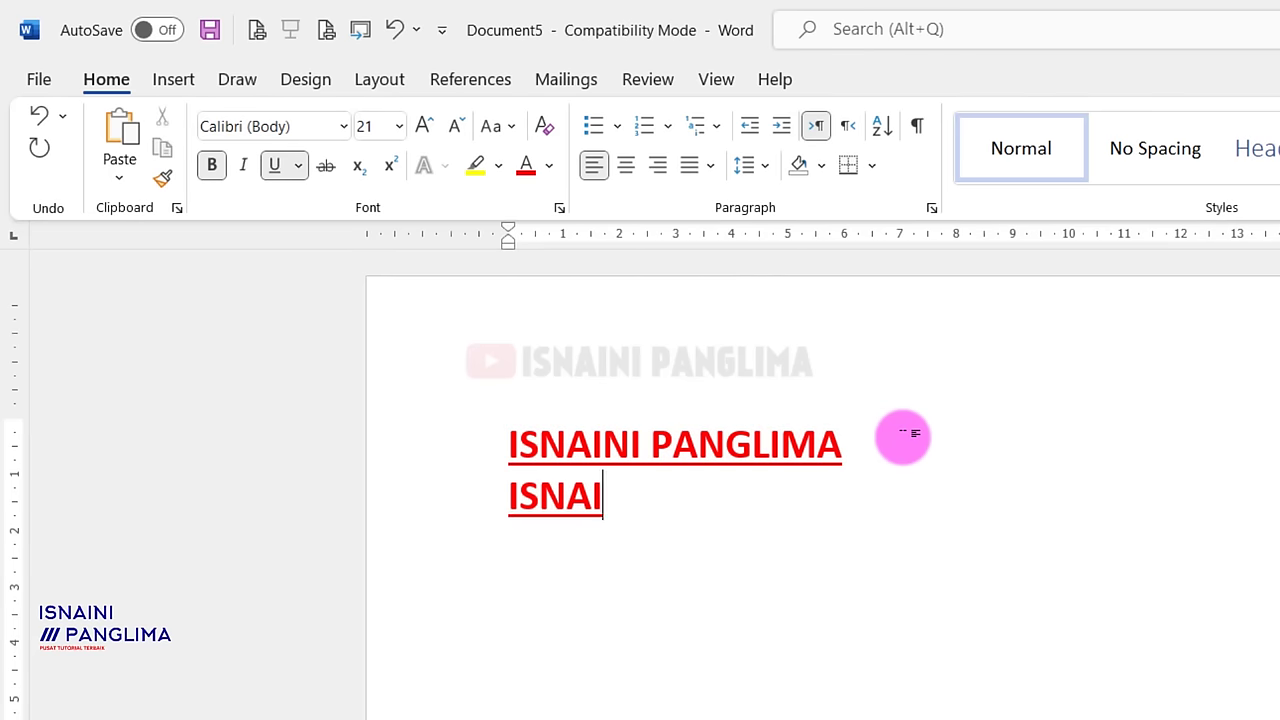
{"action": "type", "text": "JINI PANGLIMA 2"}
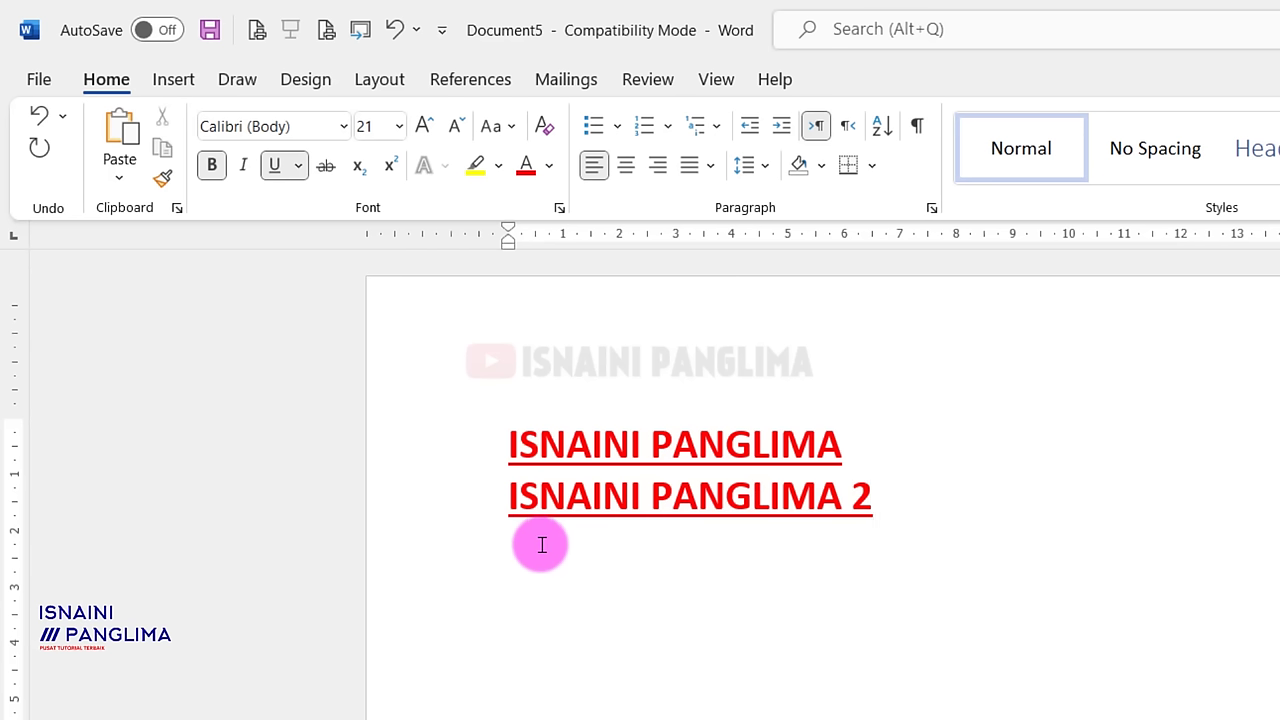
Clear character formatting with Ctrl+Space so the following name lines, ending in NEW, are plain 12 pt.
{"action": "key", "text": "ctrl+space"}
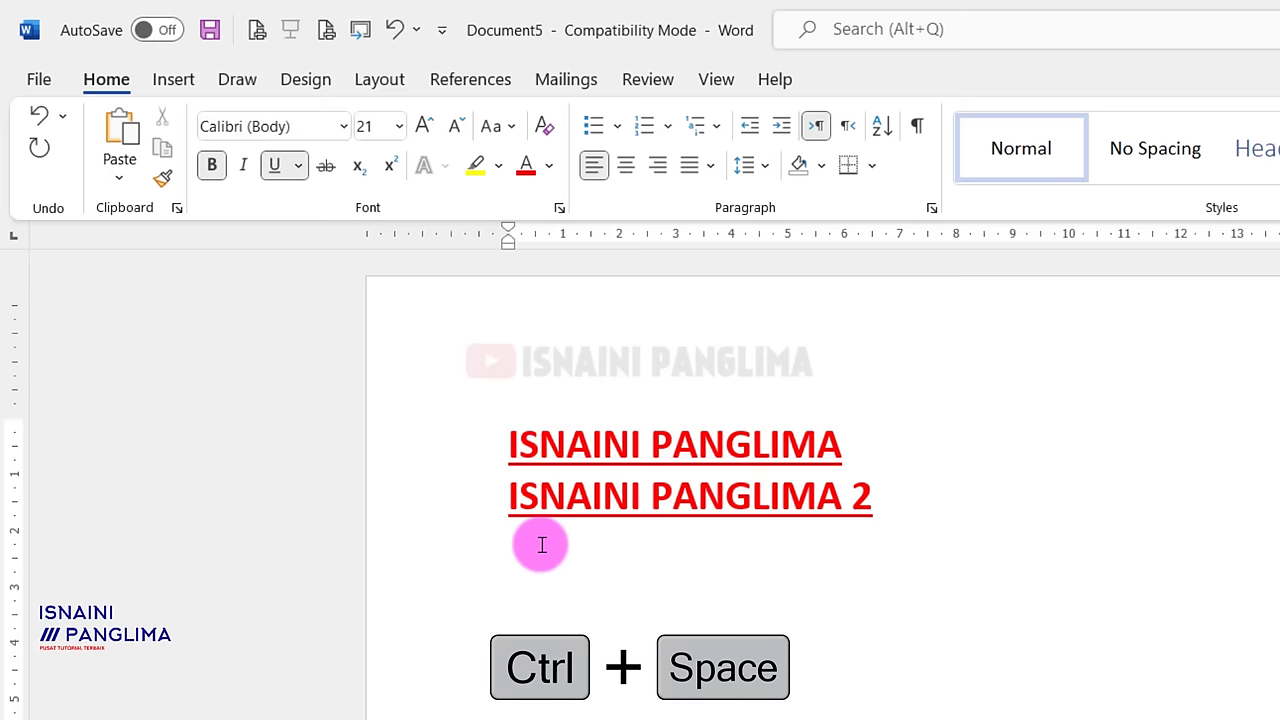
{"action": "key", "text": "ctrl+space"}
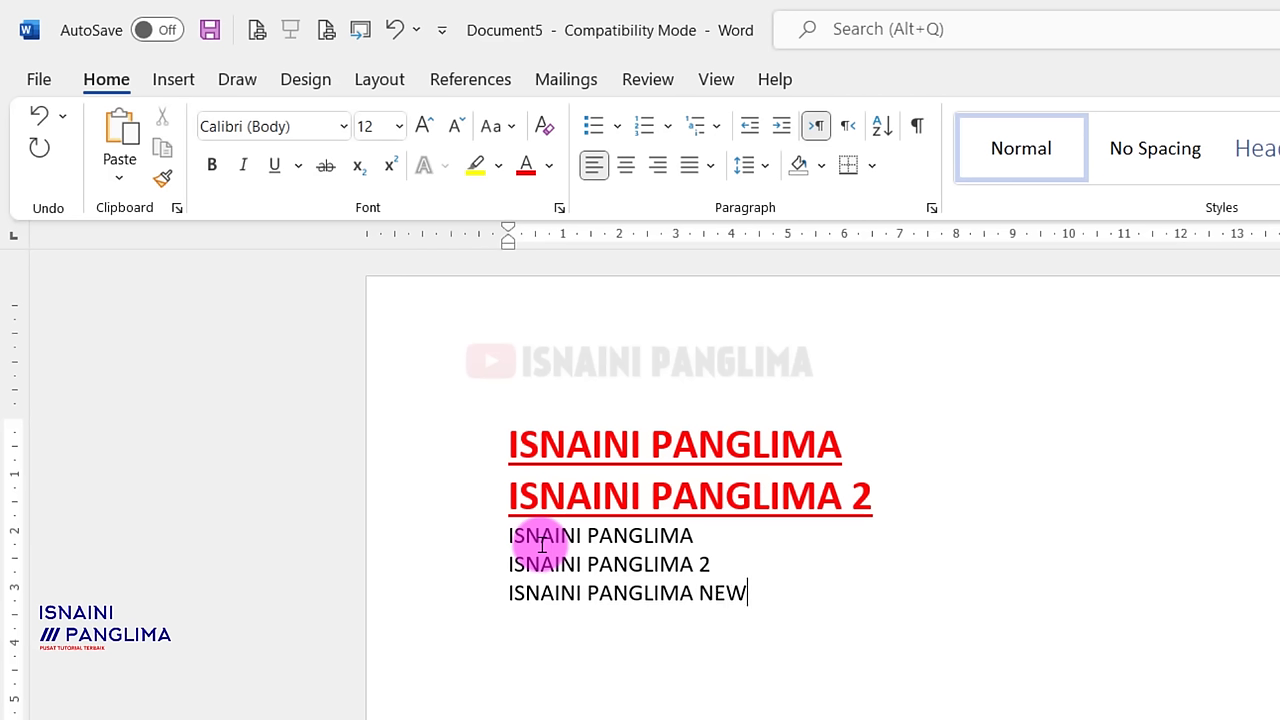
{"action": "left_click", "coordinate": [540, 444]}
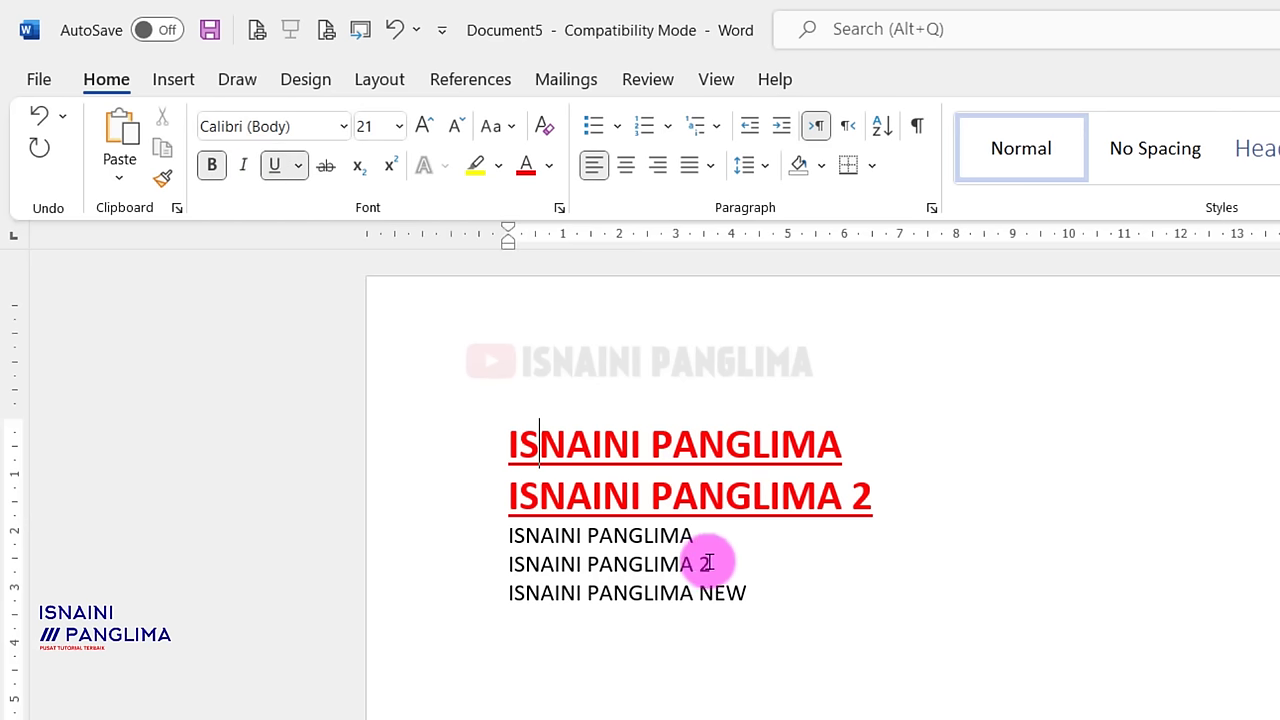
{"action": "left_click", "coordinate": [766, 588]}
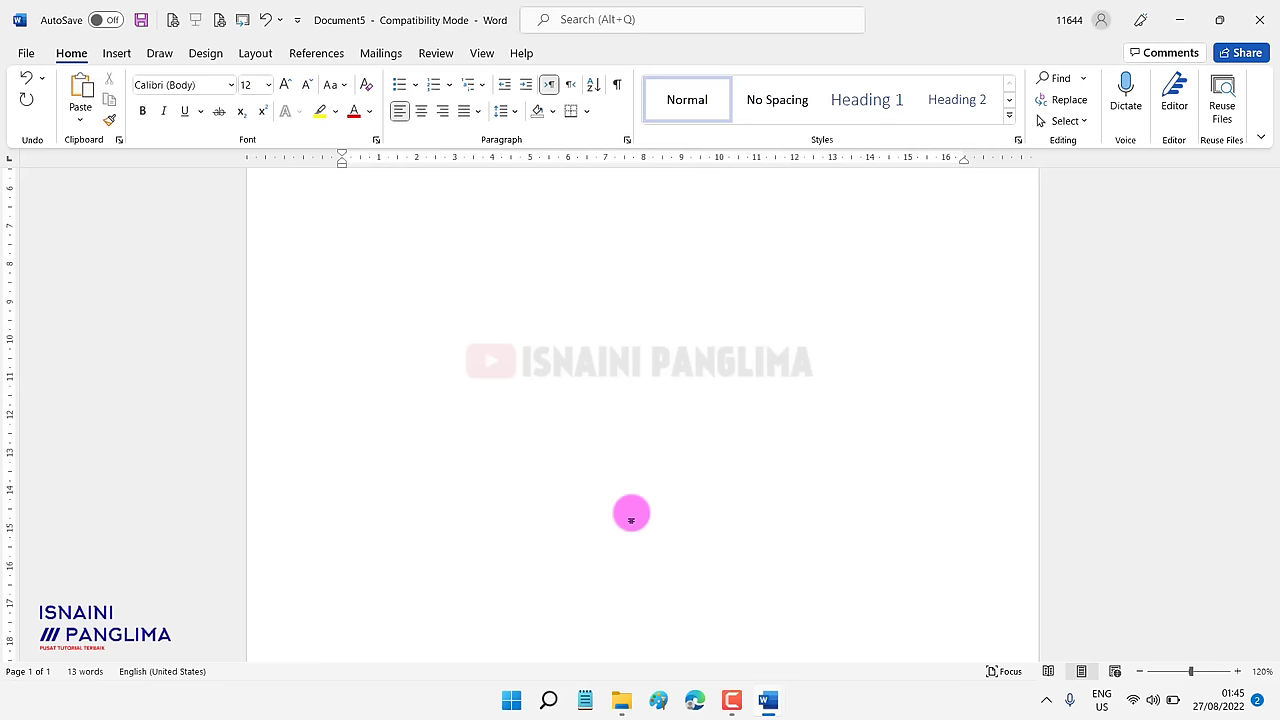
Undo the line of random test letters after the NEW line.
{"action": "scroll", "coordinate": [500, 397], "scroll_direction": "up", "scroll_amount": 3}
{"action": "scroll", "coordinate": [533, 278], "scroll_direction": "up", "scroll_amount": 2}
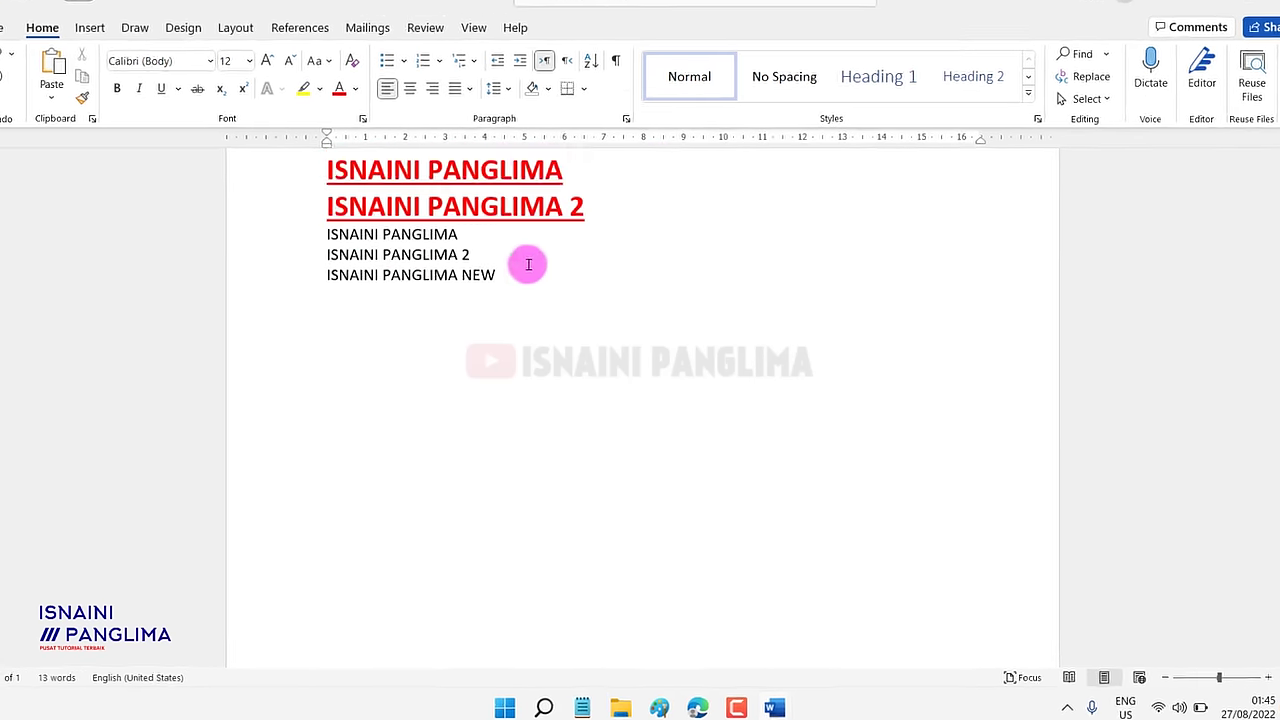
{"action": "left_click", "coordinate": [503, 278]}
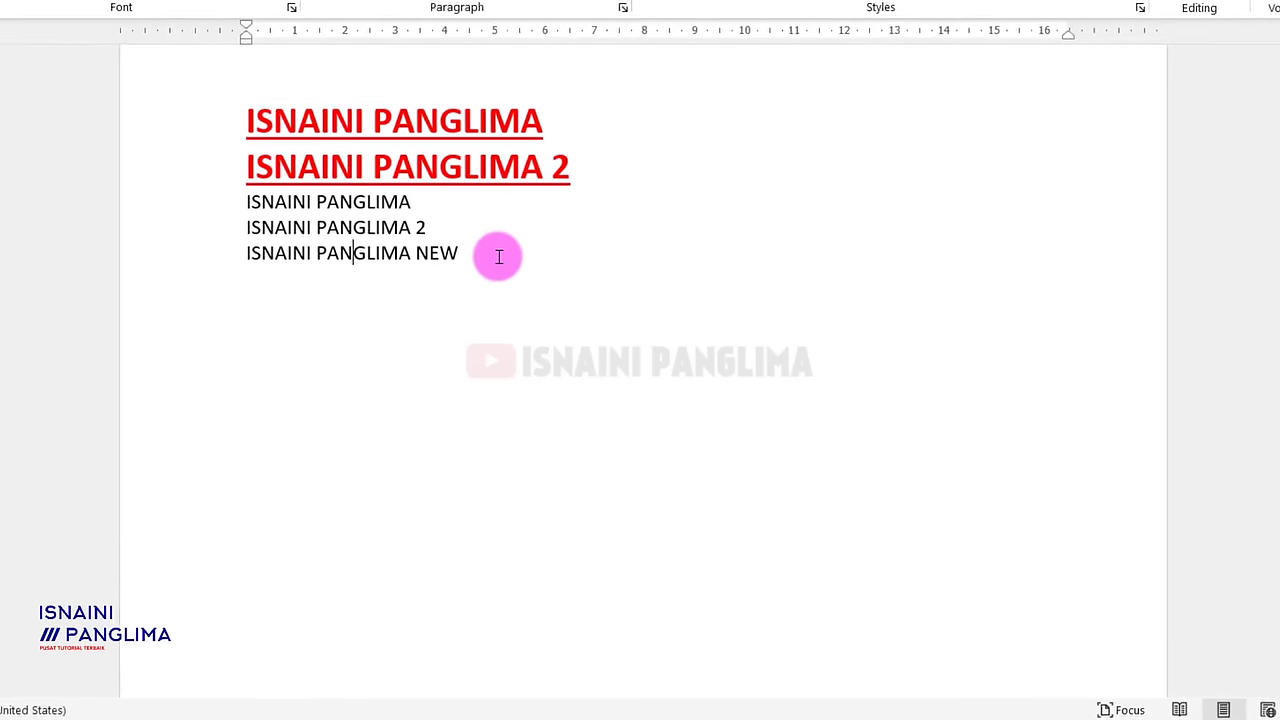
{"action": "type", "text": "KASDFKSJDFK"}
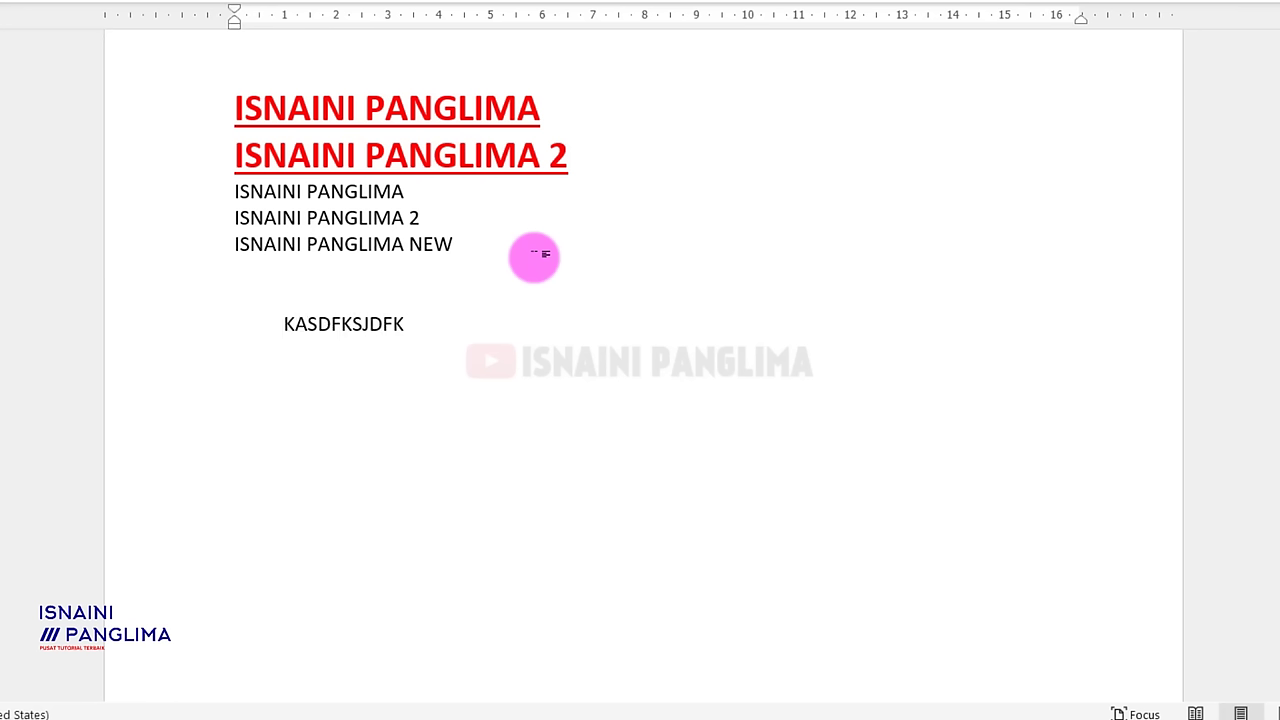
{"action": "key", "text": "ctrl+z"}
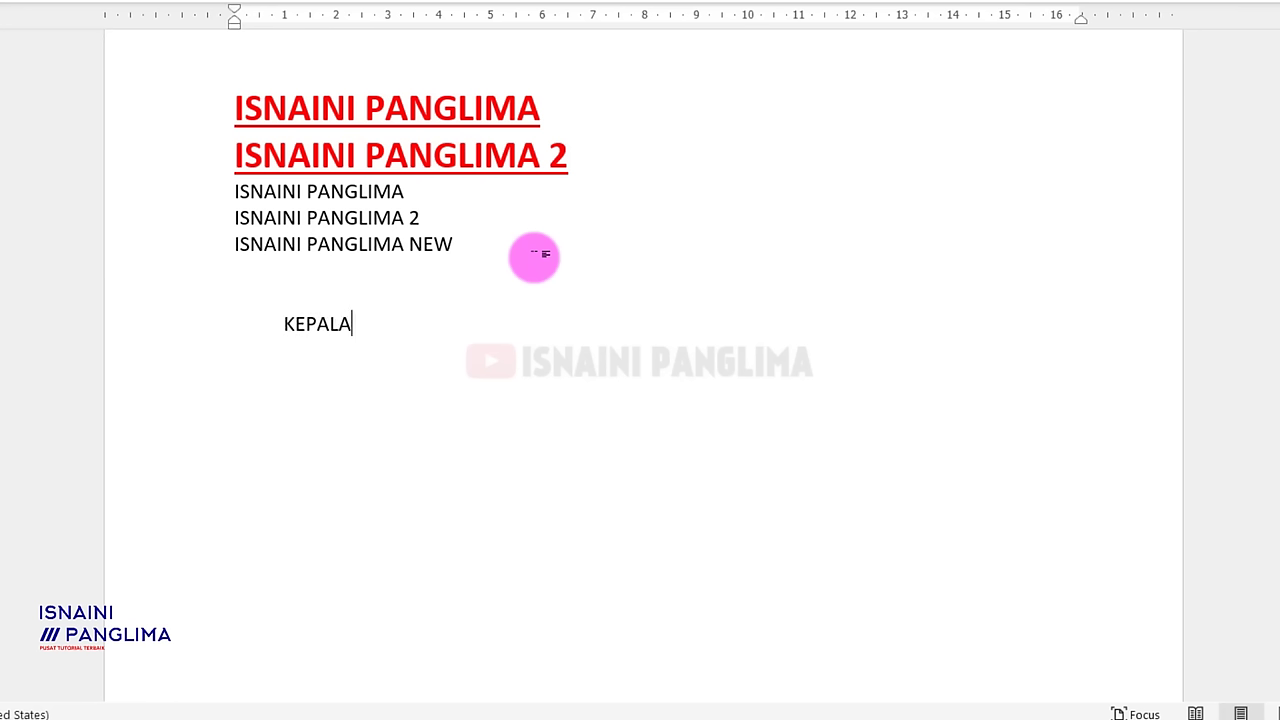
Try shifting the KEPALA line with Tab and Shift+Tab, then delete that line.
{"action": "left_click", "coordinate": [285, 323]}
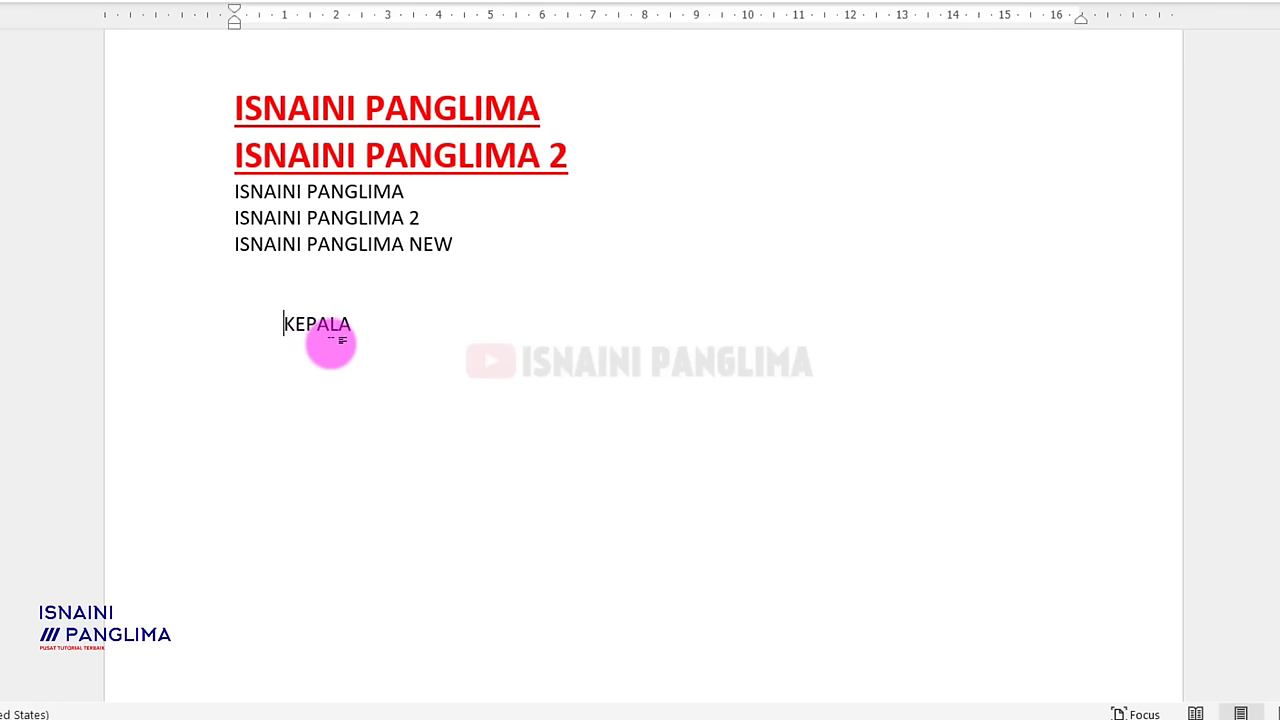
{"action": "key", "text": "Tab"}
{"action": "key", "text": "Tab"}
{"action": "key", "text": "Tab"}
{"action": "key", "text": "Tab"}
{"action": "key", "text": "shift+Tab"}
{"action": "key", "text": "shift+Tab"}
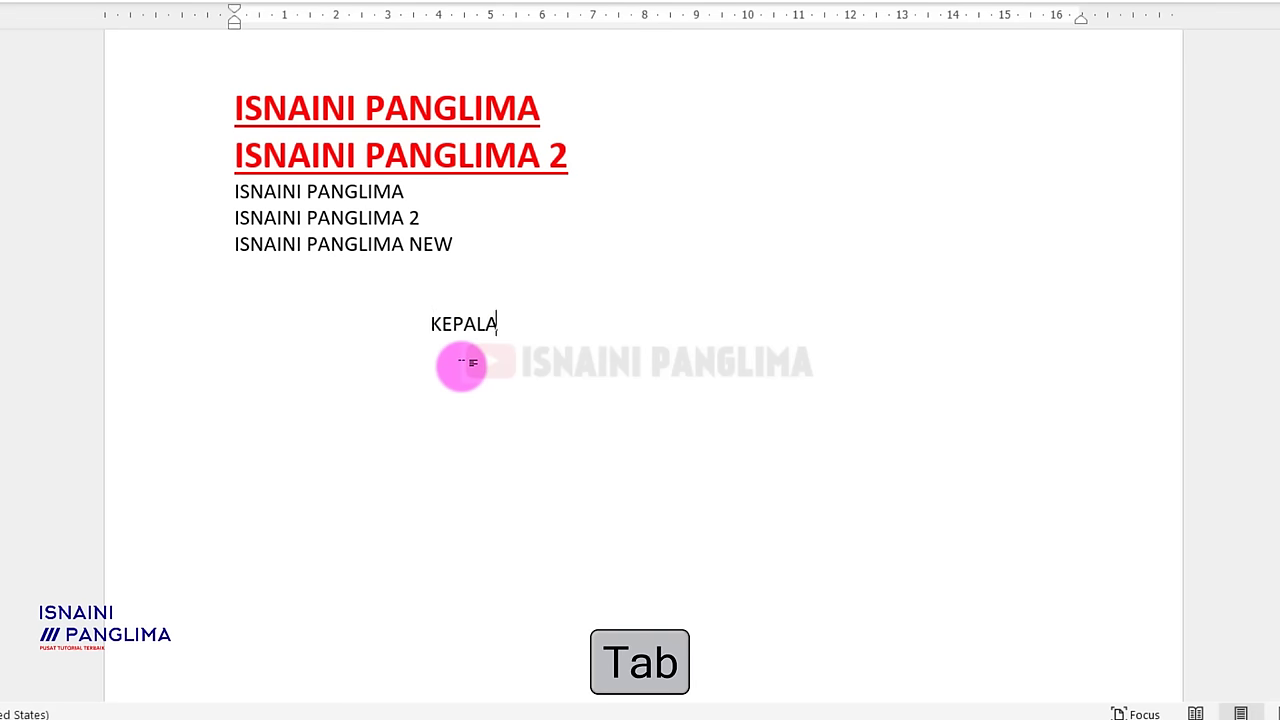
{"action": "key", "text": "shift+Tab"}
{"action": "key", "text": "shift+Tab"}
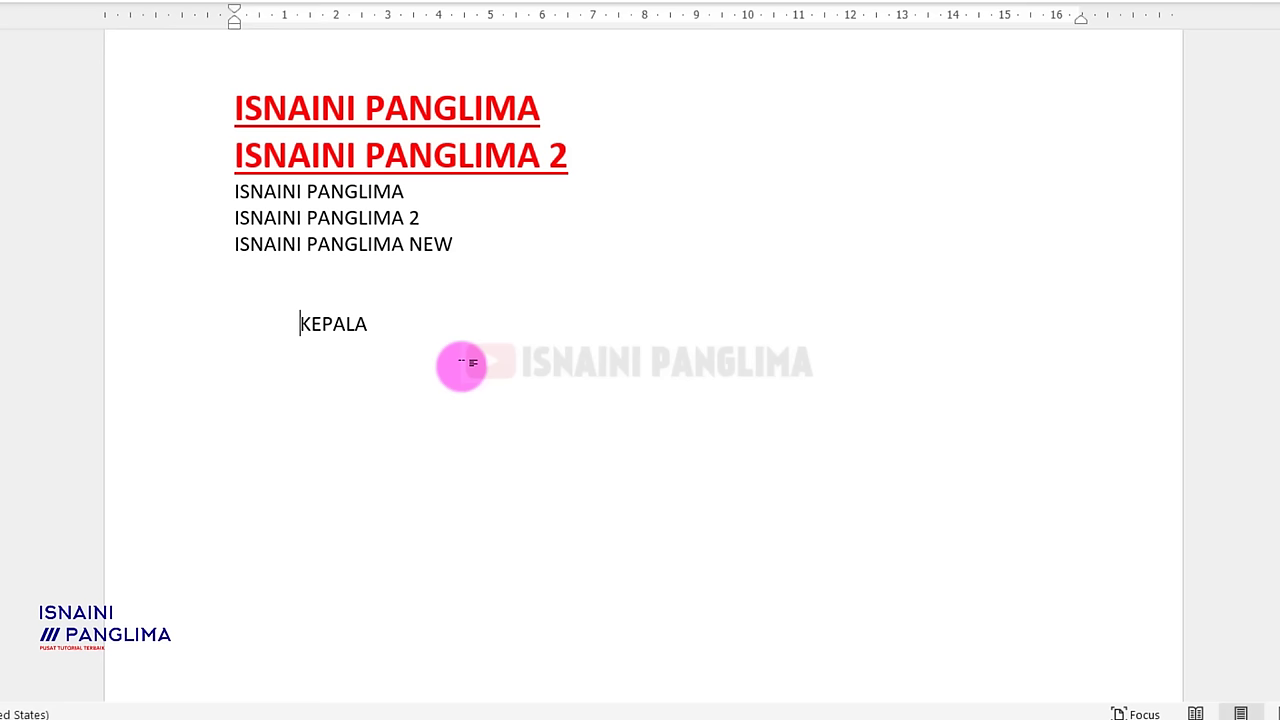
{"action": "left_click", "coordinate": [158, 323]}
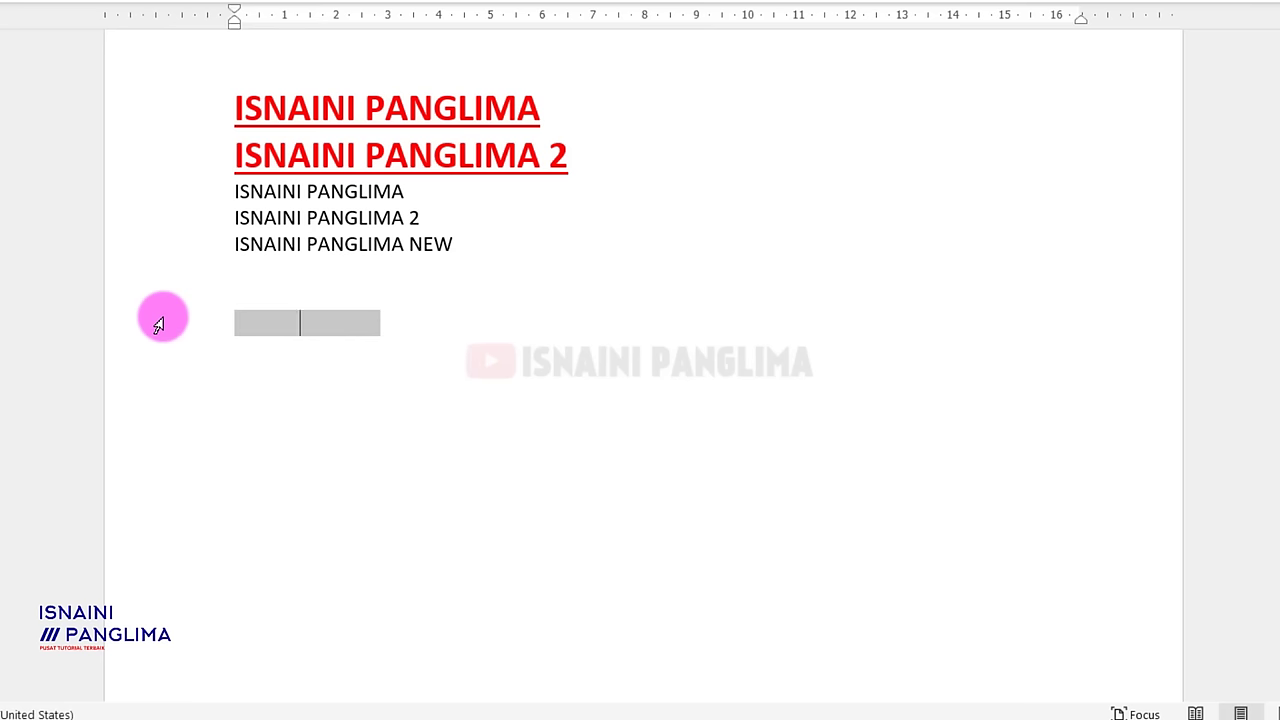
{"action": "key", "text": "Delete"}
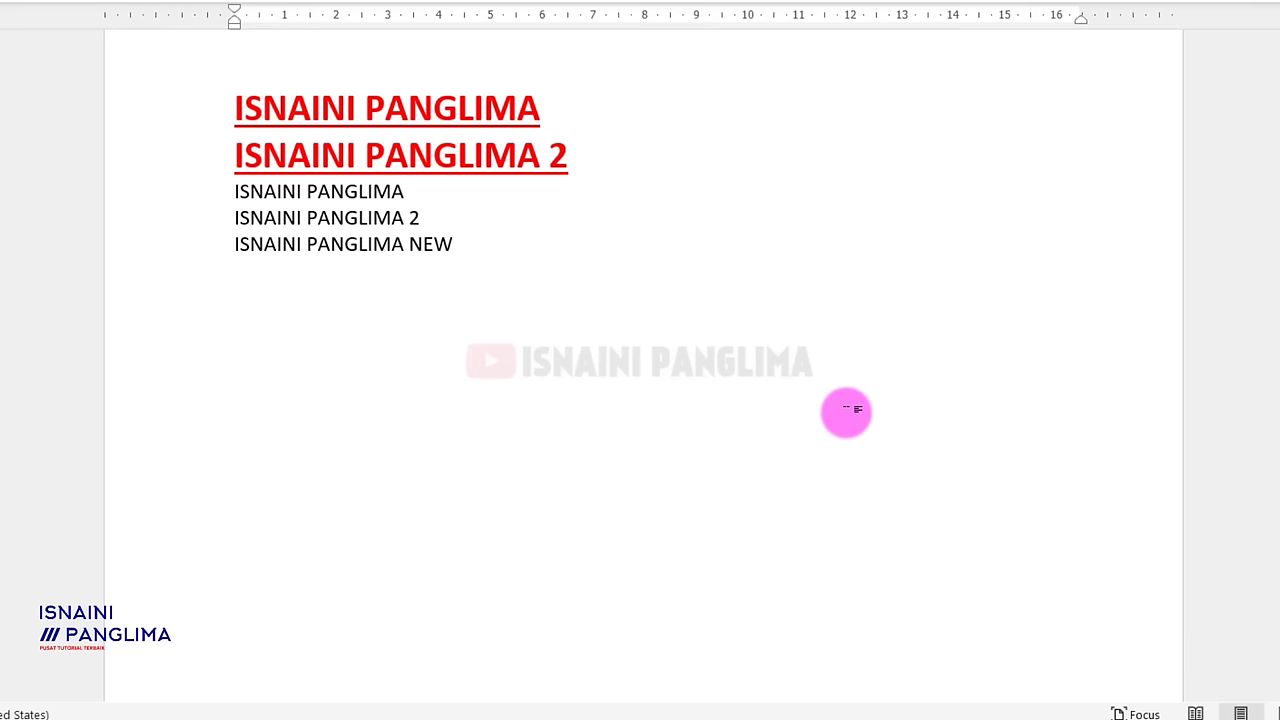
Click-and-type KEPALA SEKOLAH at the right-hand tab stop and start a signature line beneath it.
{"action": "double_click", "coordinate": [846, 409]}
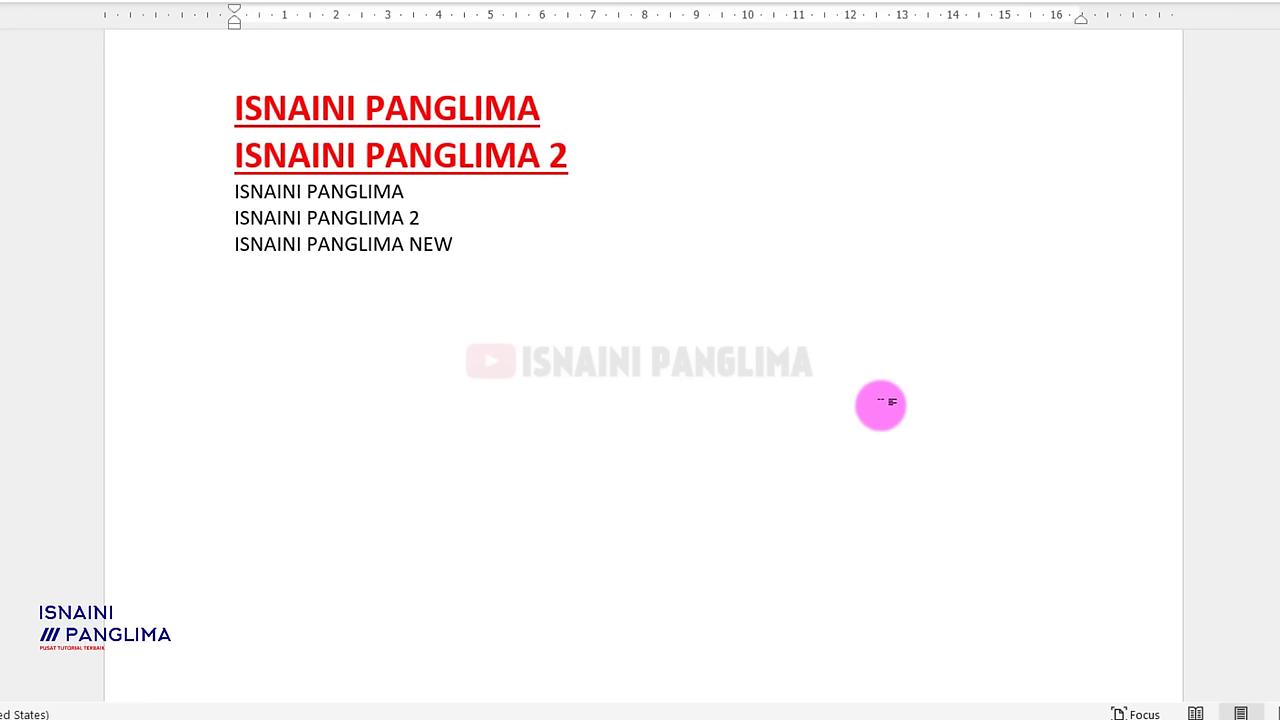
{"action": "double_click", "coordinate": [876, 410]}
{"action": "type", "text": "F"}
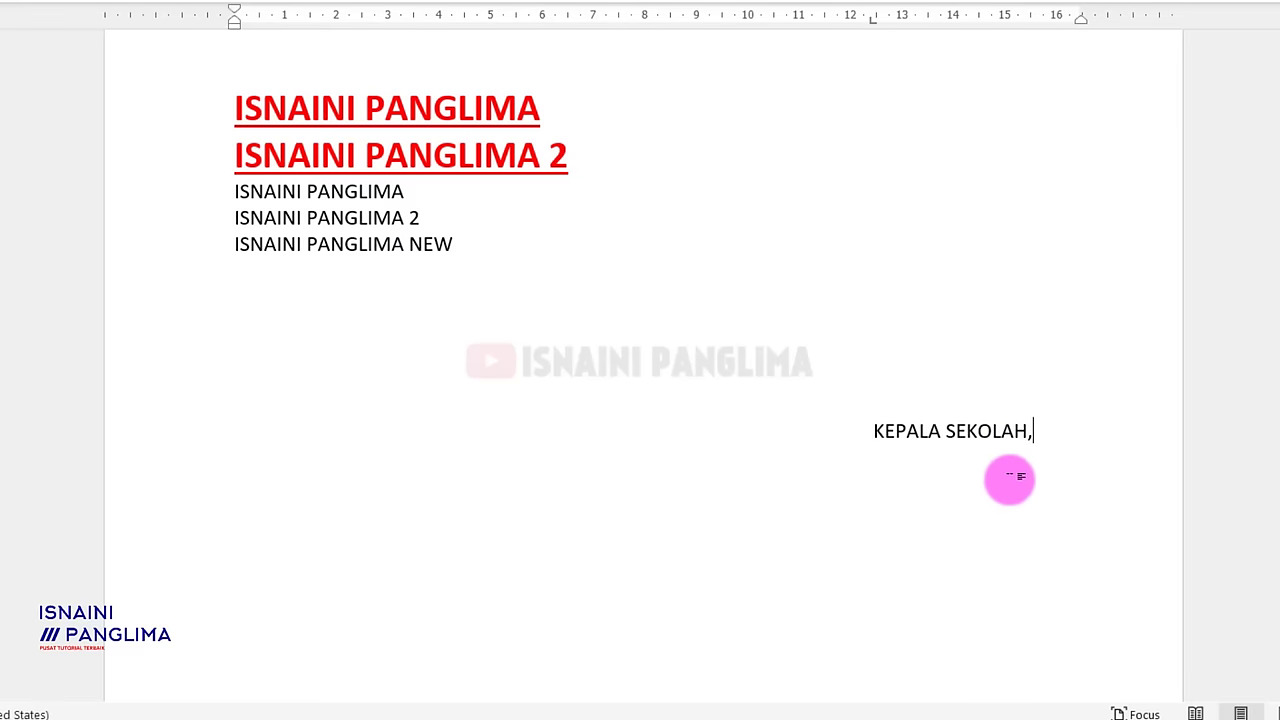
{"action": "scroll", "coordinate": [1006, 477], "scroll_direction": "down", "scroll_amount": 2}
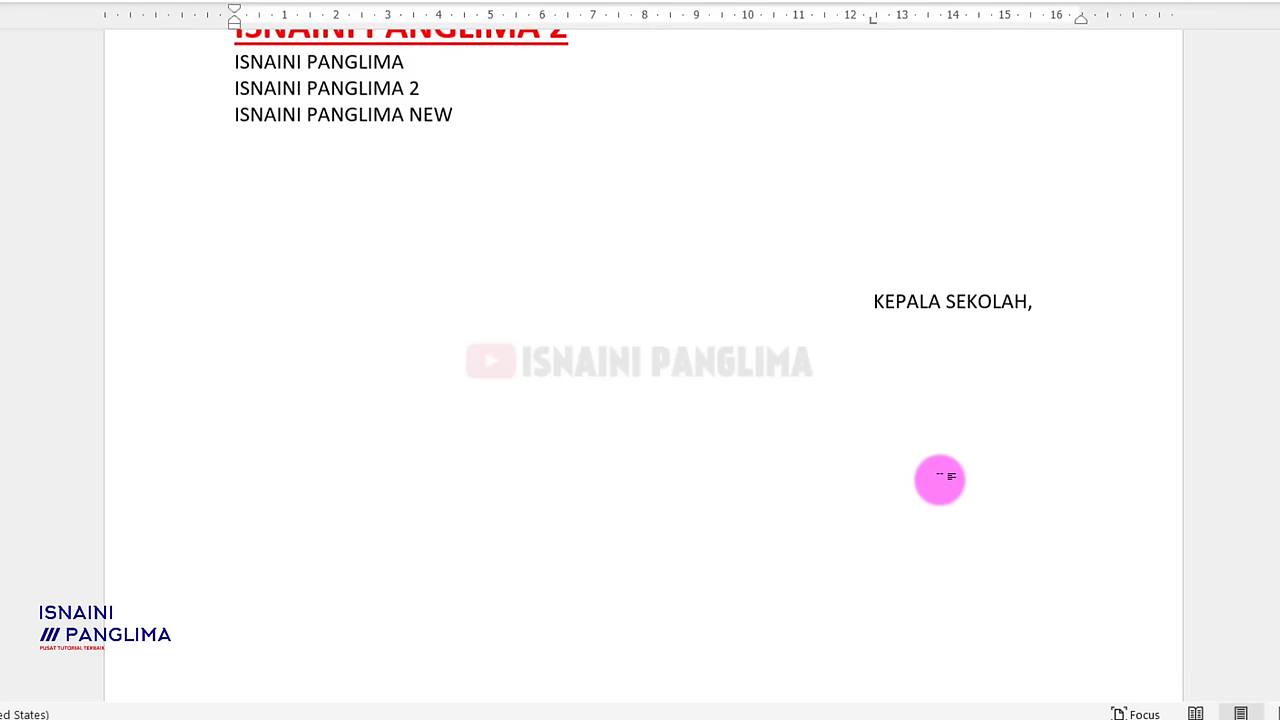
{"action": "double_click", "coordinate": [876, 457]}
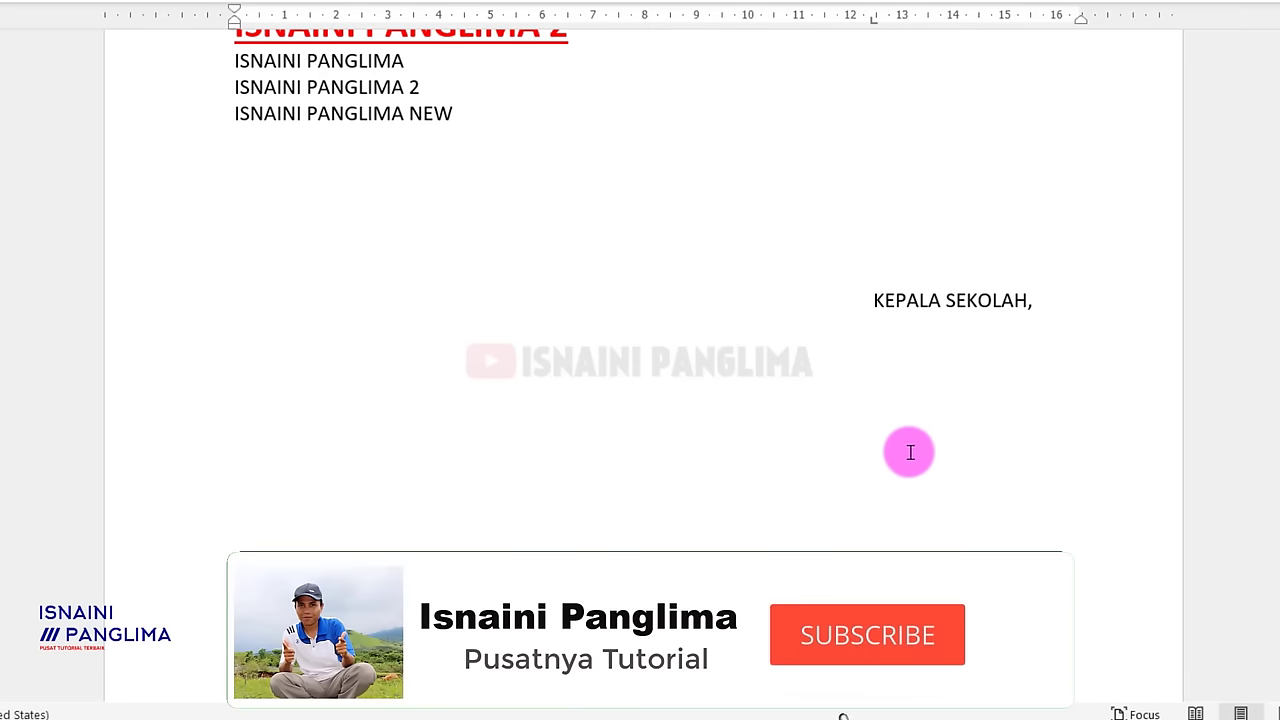
{"action": "type", "text": "FDFDFDFDFDF"}
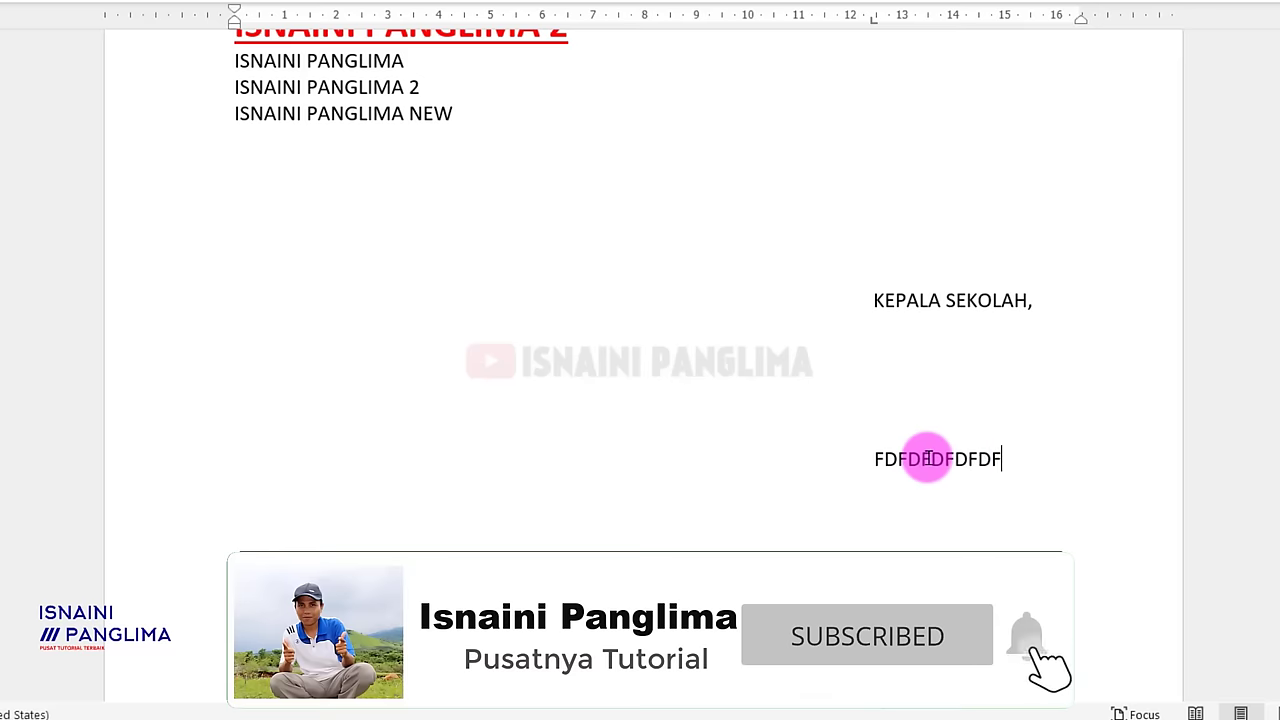
{"action": "key", "text": "BackSpace"}
{"action": "key", "text": "BackSpace"}
{"action": "key", "text": "BackSpace"}
{"action": "key", "text": "BackSpace"}
{"action": "key", "text": "BackSpace"}
{"action": "key", "text": "BackSpace"}
{"action": "key", "text": "BackSpace"}
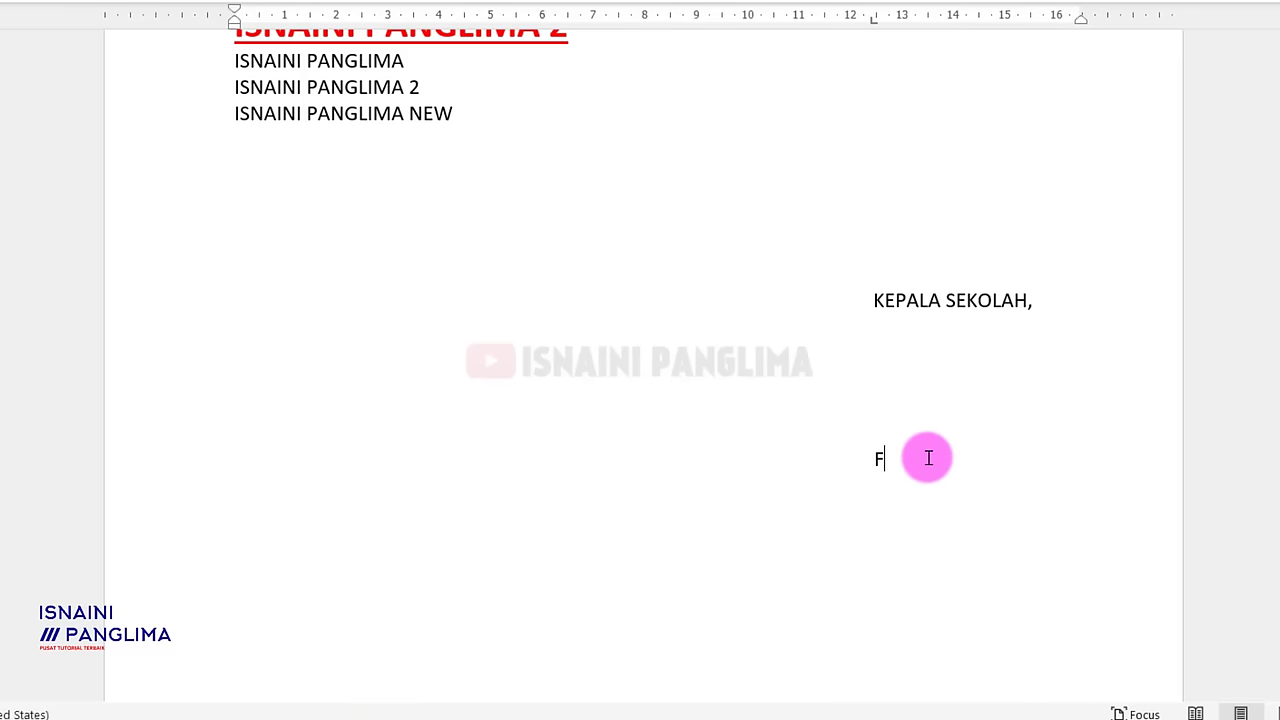
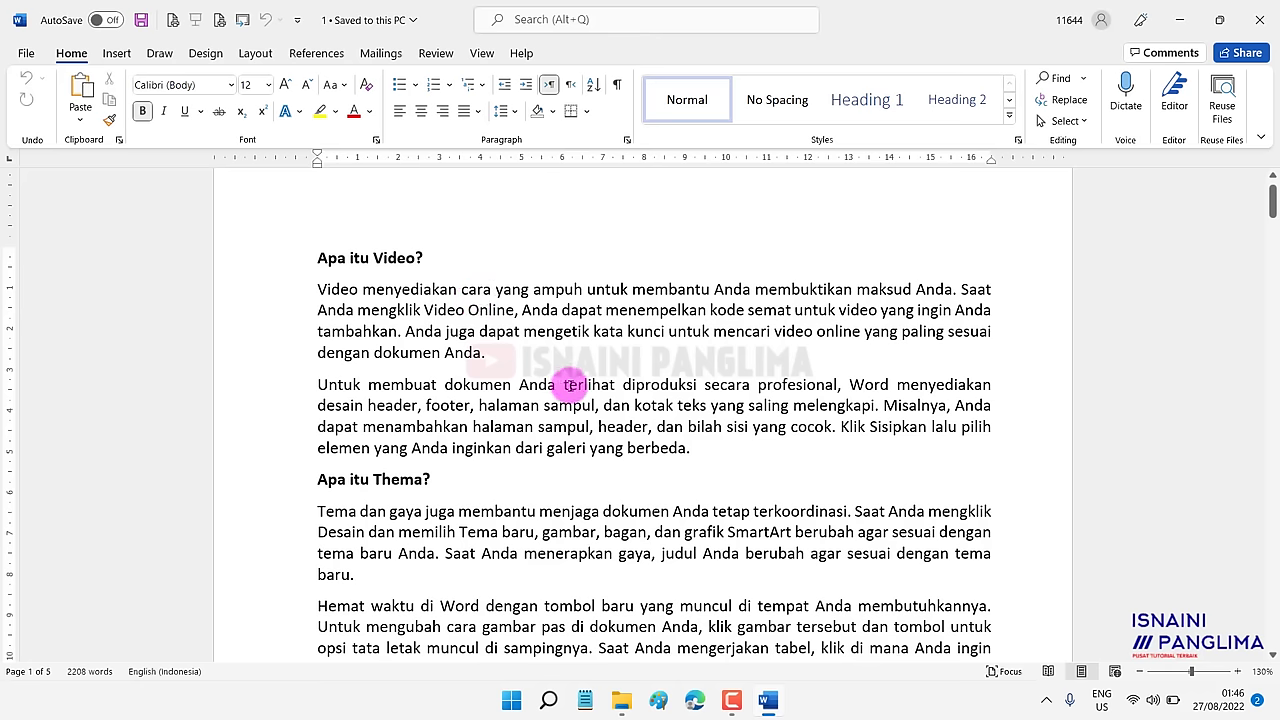
Attach a Word copy of document 1 to a new e-mail from File > Share.
{"action": "scroll", "coordinate": [571, 408], "scroll_direction": "down", "scroll_amount": 1}
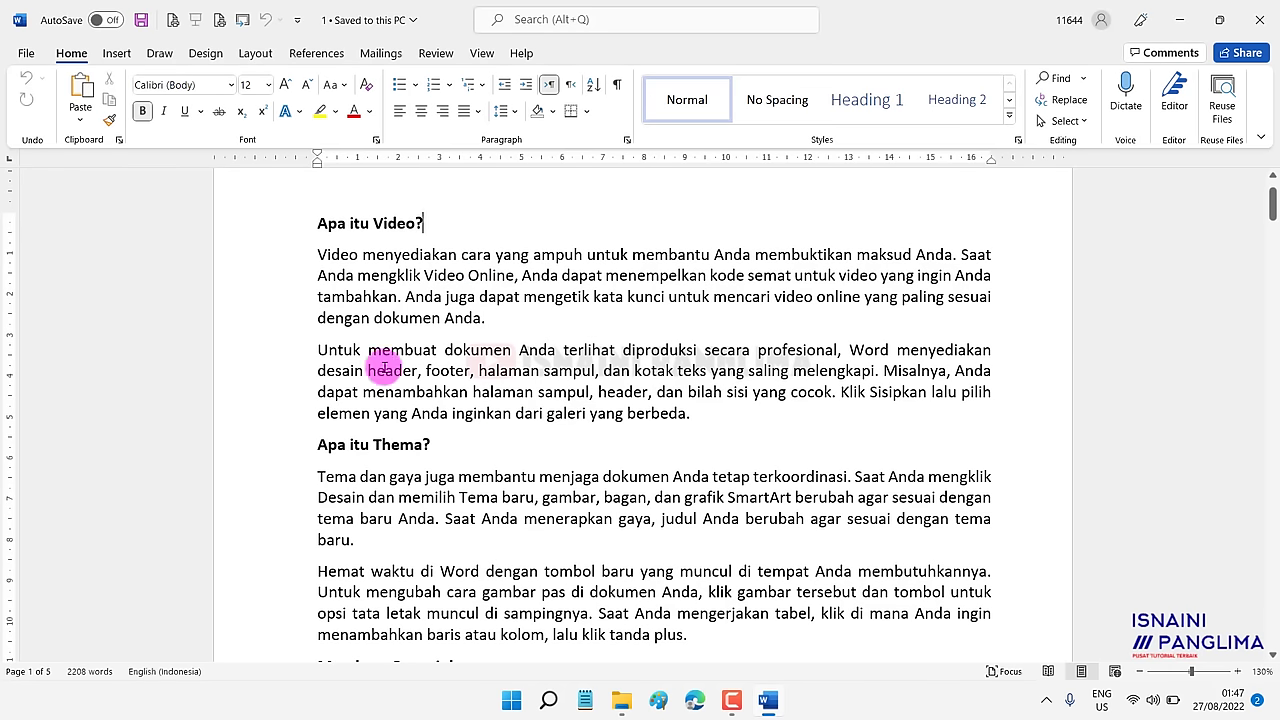
{"action": "left_click", "coordinate": [26, 56]}
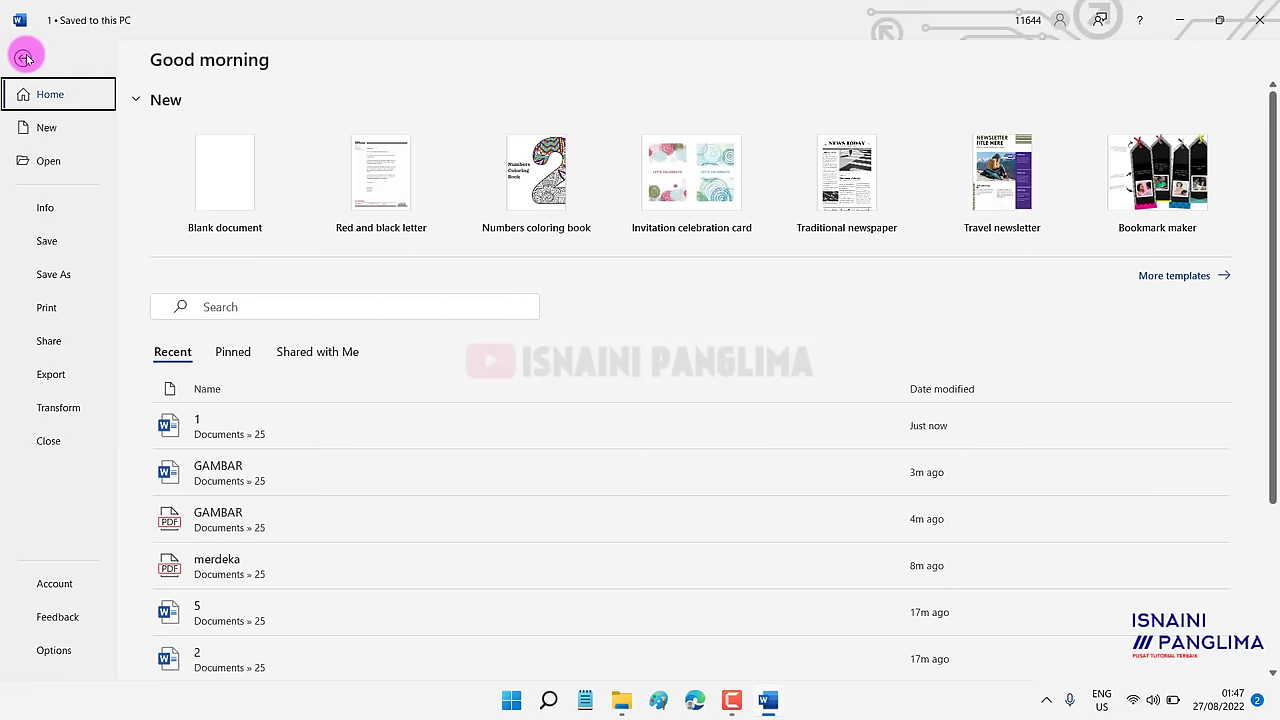
{"action": "left_click", "coordinate": [49, 342]}
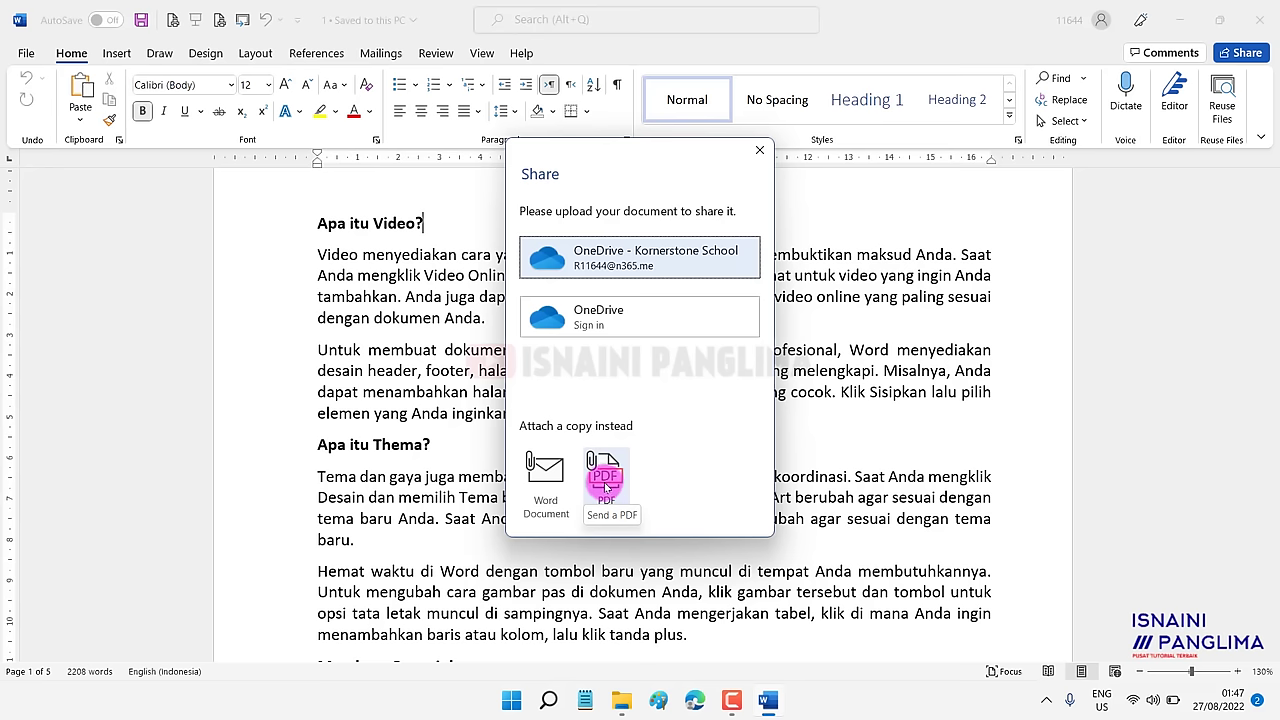
{"action": "left_click", "coordinate": [553, 480]}
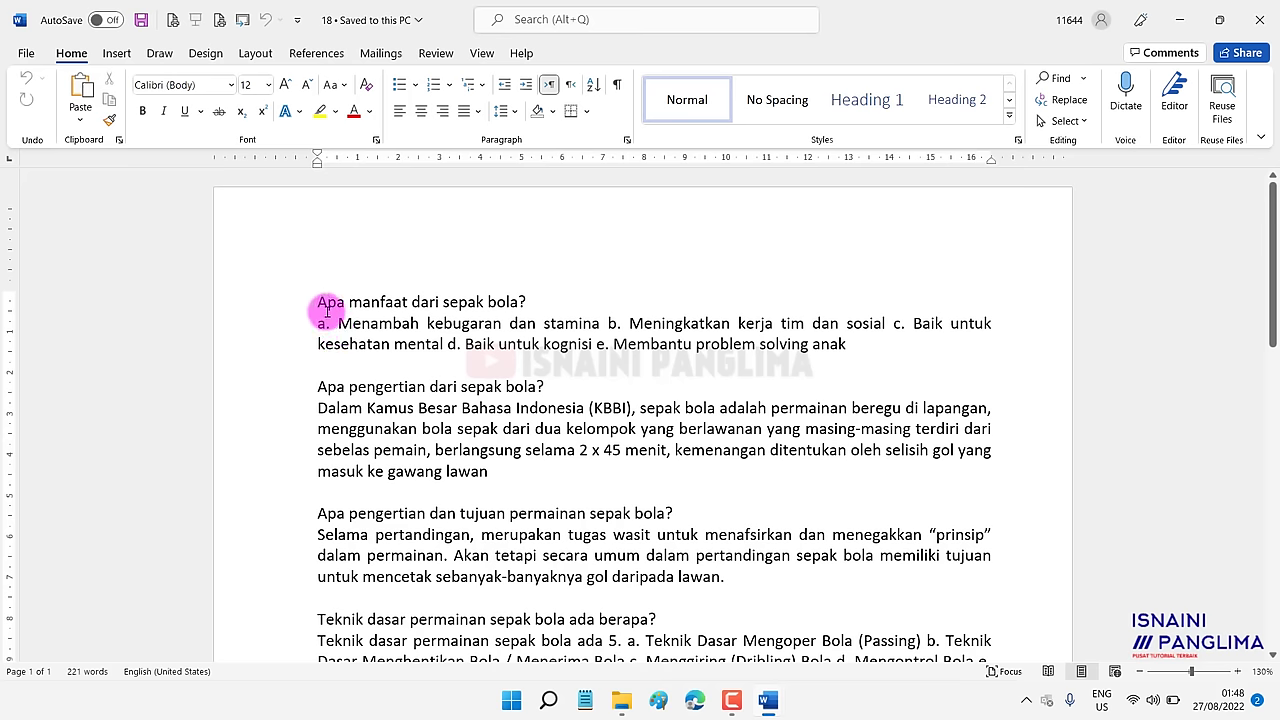
Select the heading 'Apa manfaat dari sepak bola?' and change its font to Arial Black.
{"action": "left_click", "coordinate": [286, 300]}
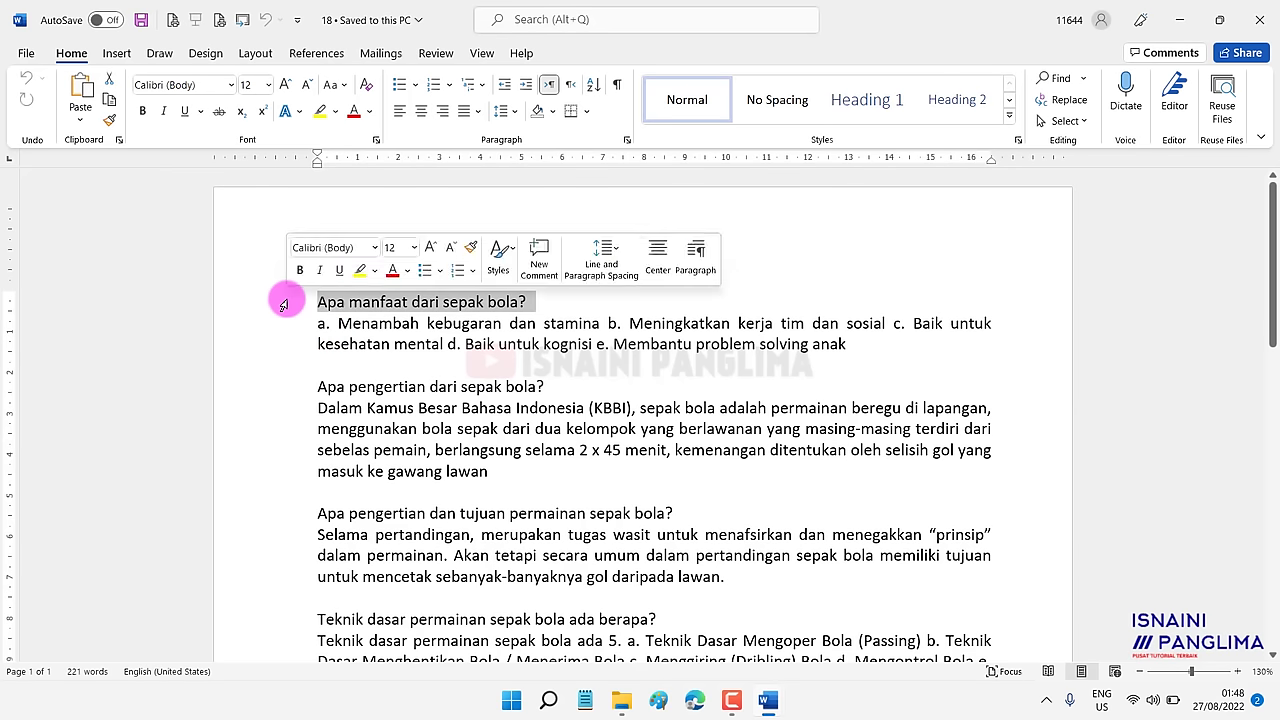
{"action": "left_click", "coordinate": [282, 390]}
{"action": "left_click", "coordinate": [286, 513]}
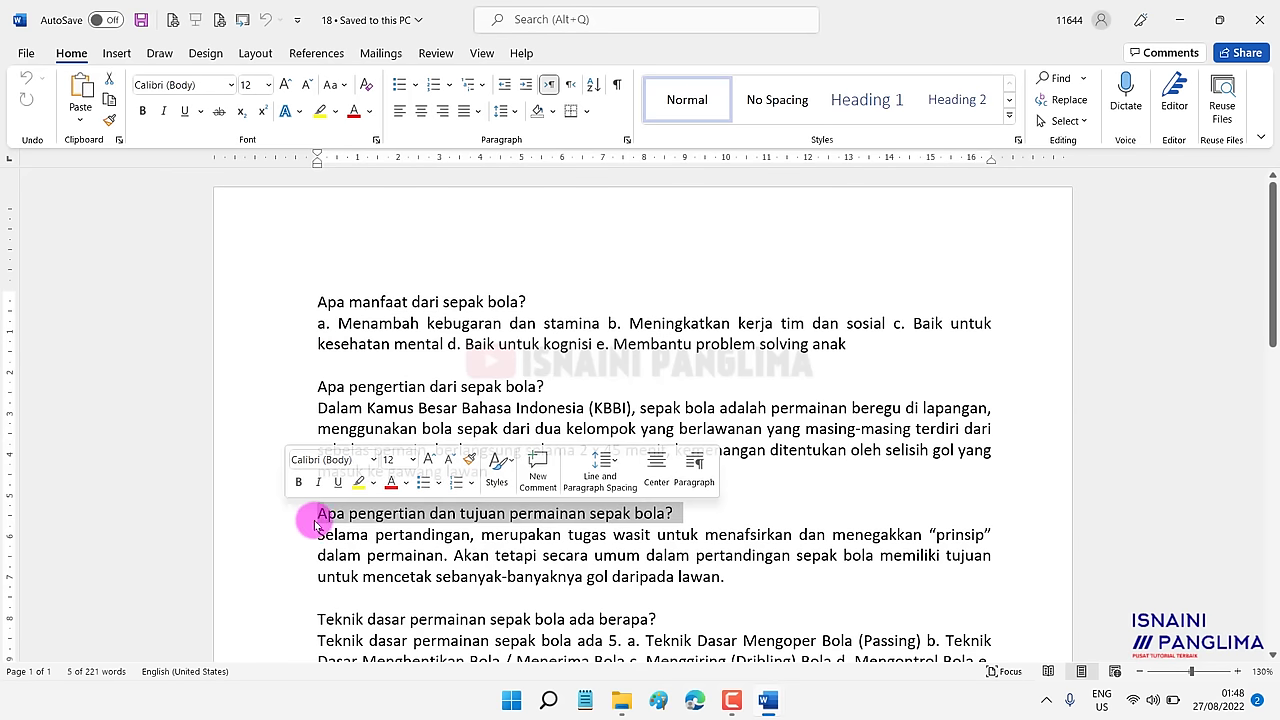
{"action": "left_click", "coordinate": [446, 386]}
{"action": "left_click_drag", "start_coordinate": [318, 301], "coordinate": [531, 302]}
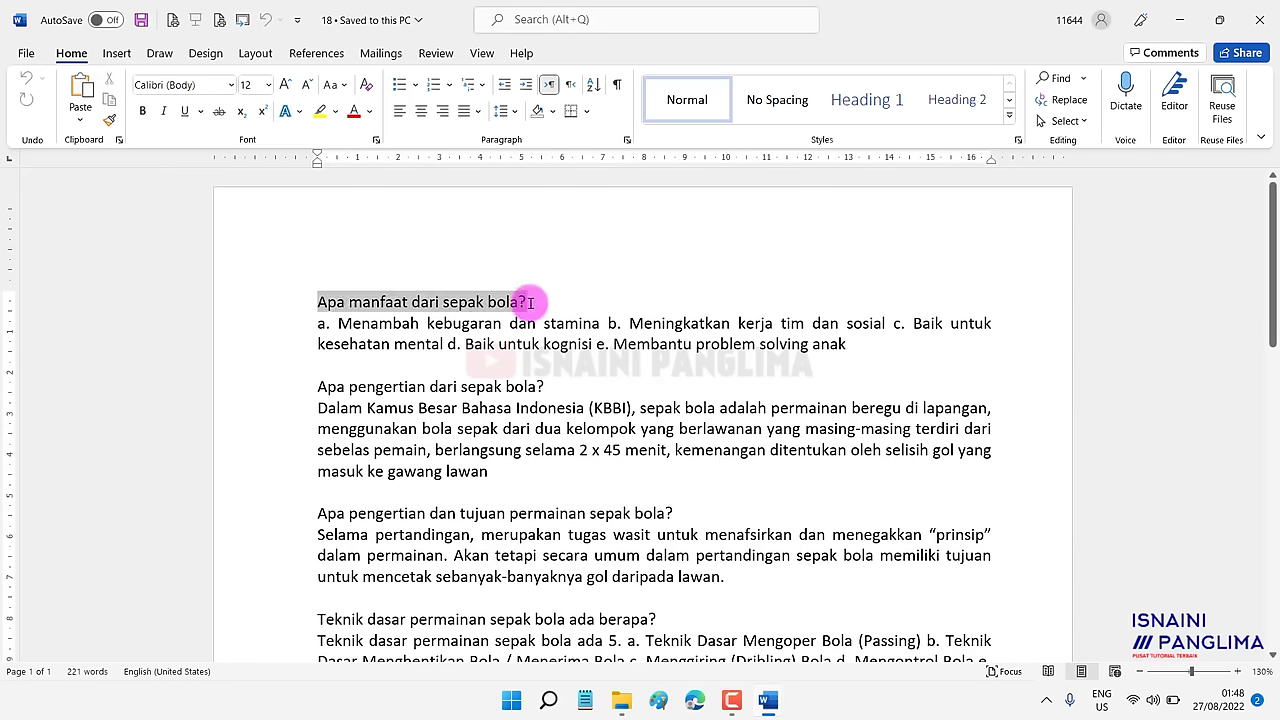
{"action": "left_click", "coordinate": [230, 85]}
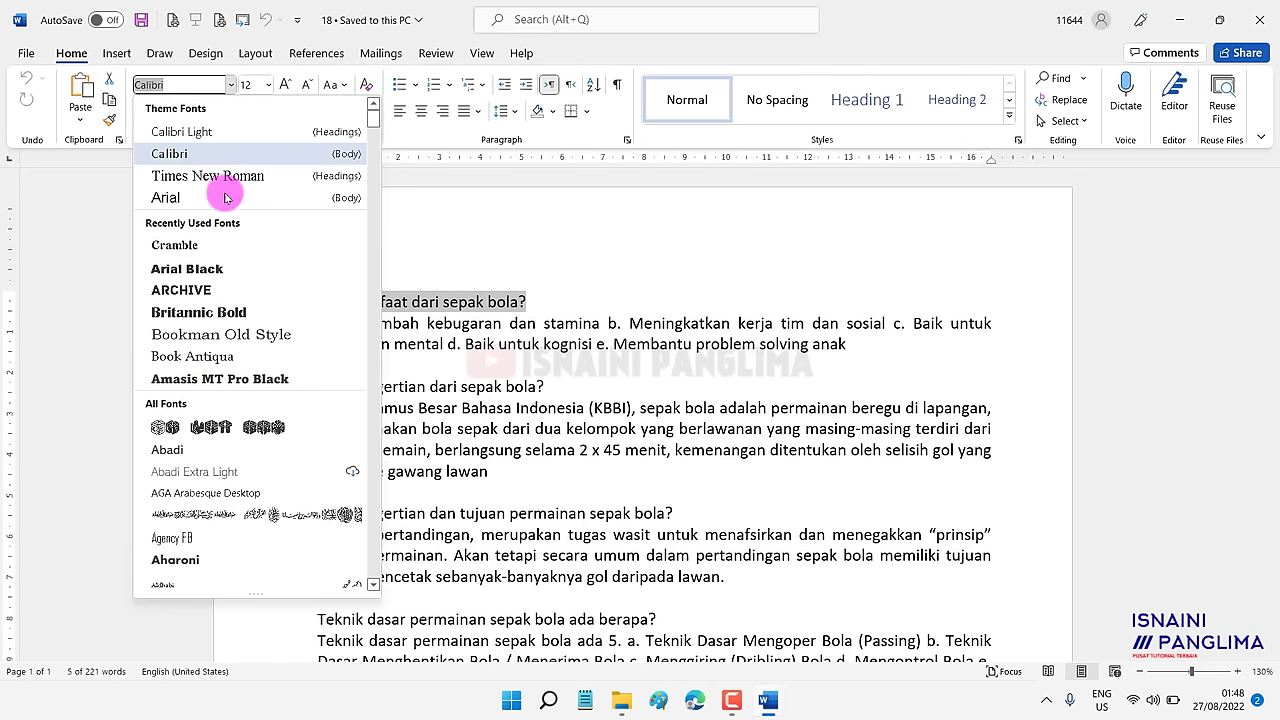
{"action": "left_click", "coordinate": [212, 271]}
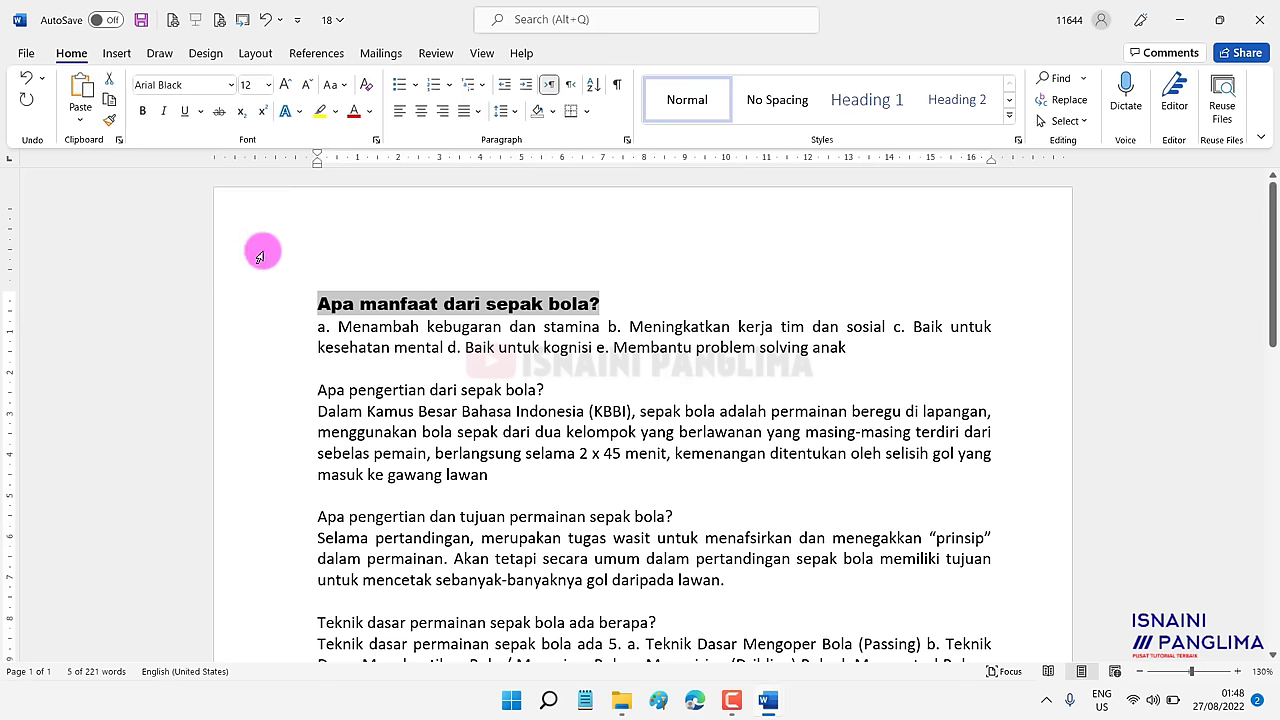
Underline the heading, colour it red, then reselect it.
{"action": "left_click", "coordinate": [184, 111]}
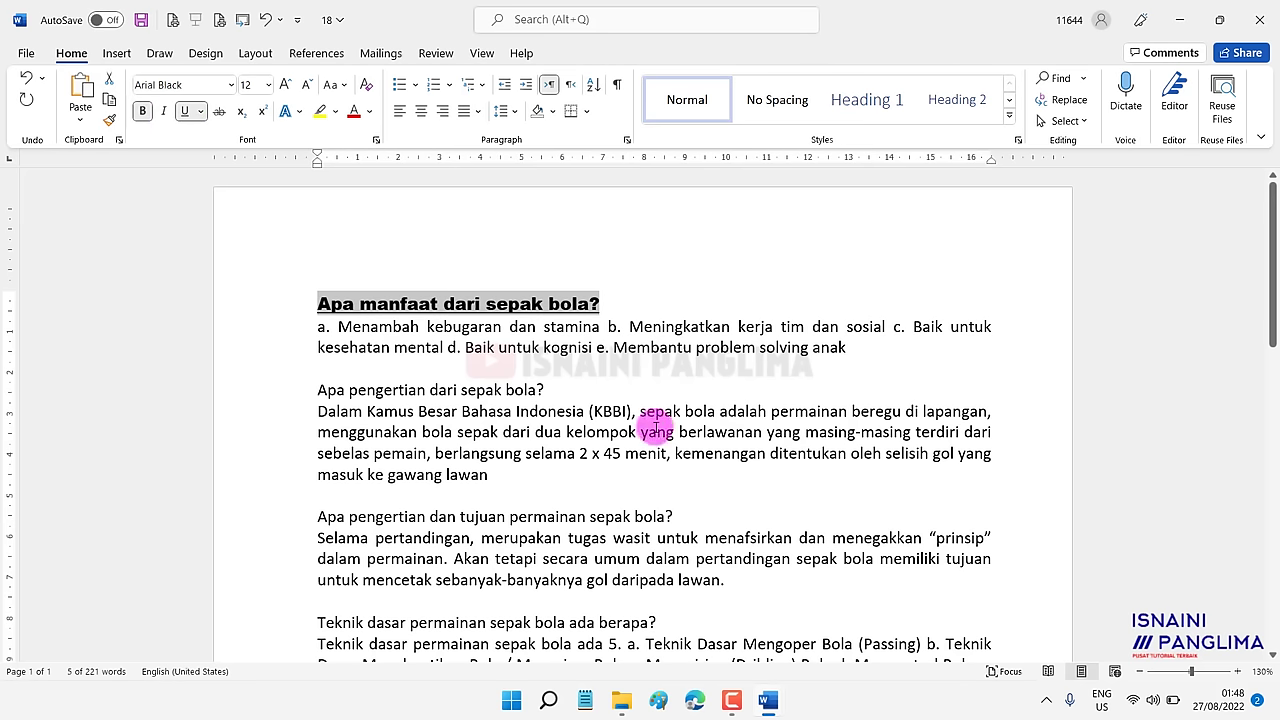
{"action": "left_click", "coordinate": [352, 111]}
{"action": "left_click", "coordinate": [552, 389]}
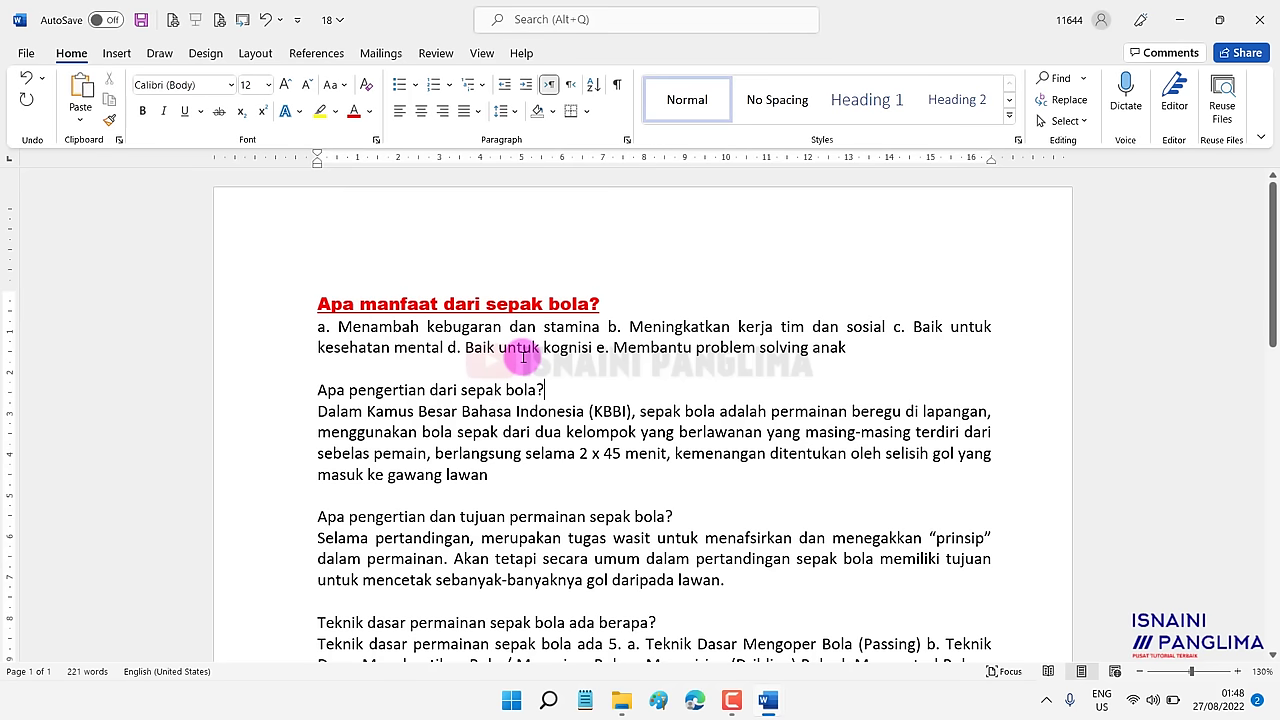
{"action": "left_click_drag", "start_coordinate": [316, 390], "coordinate": [545, 390]}
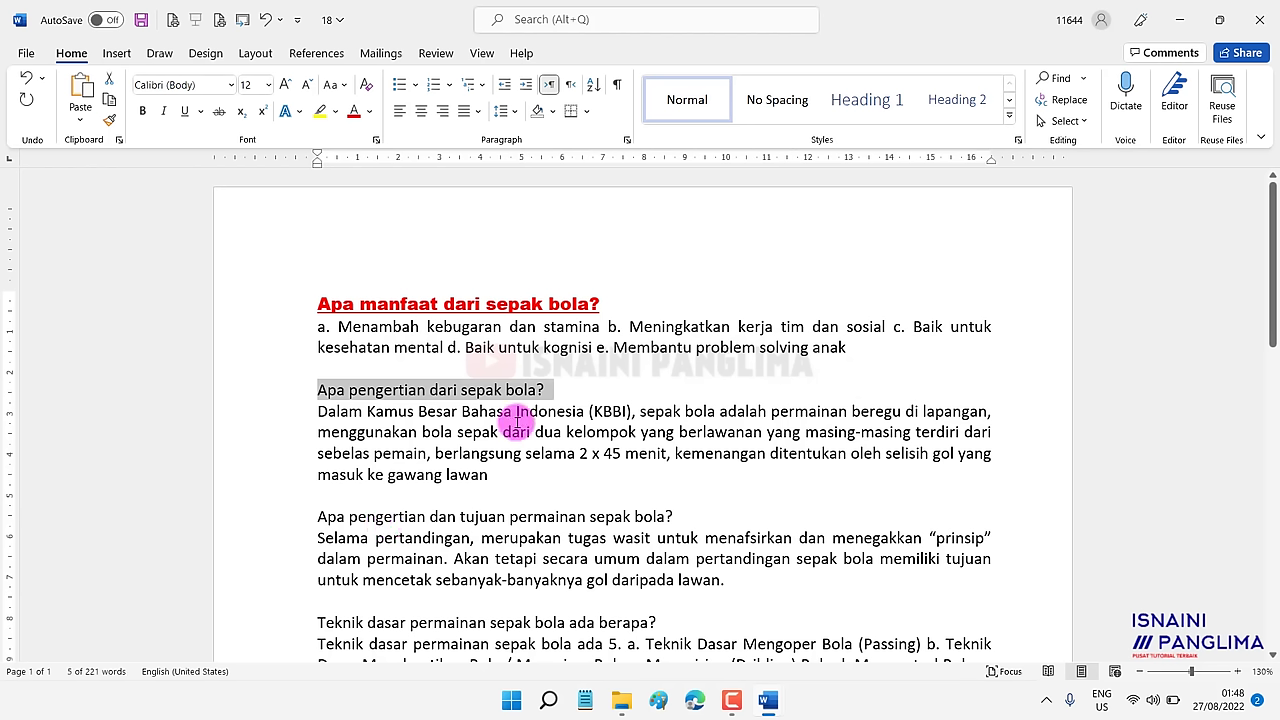
{"action": "left_click", "coordinate": [554, 390]}
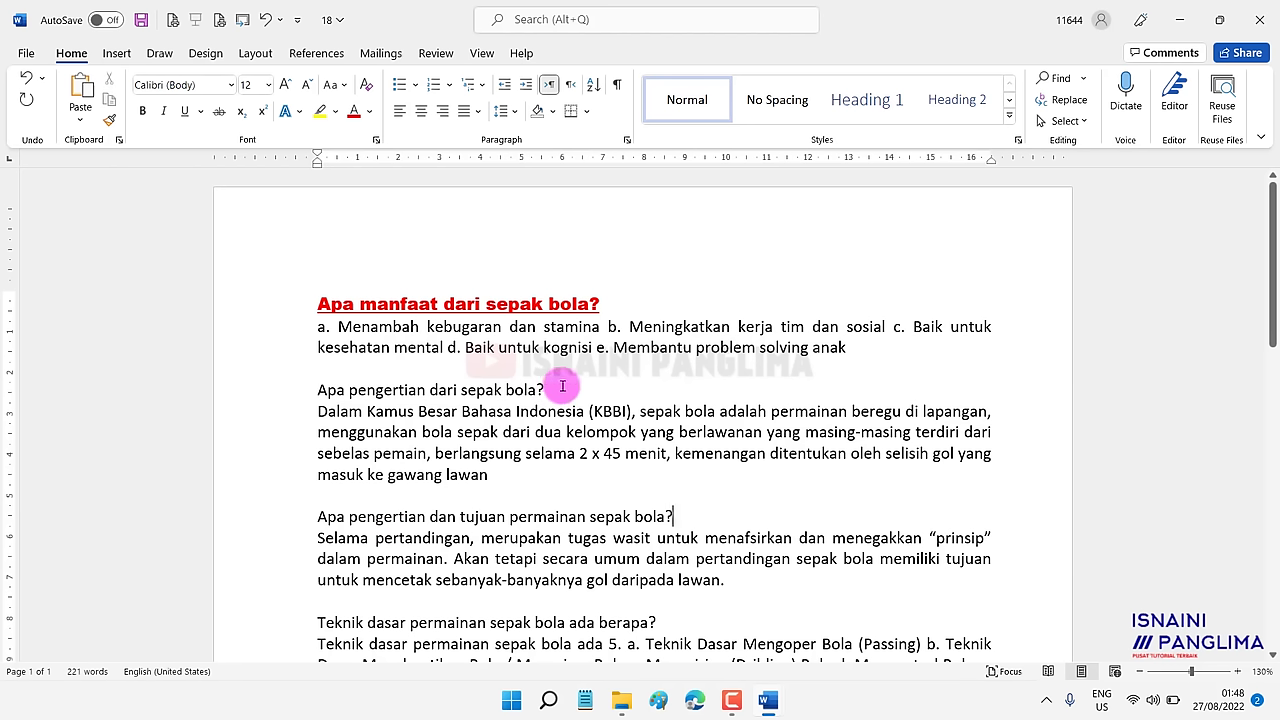
{"action": "left_click_drag", "start_coordinate": [316, 302], "coordinate": [607, 300]}
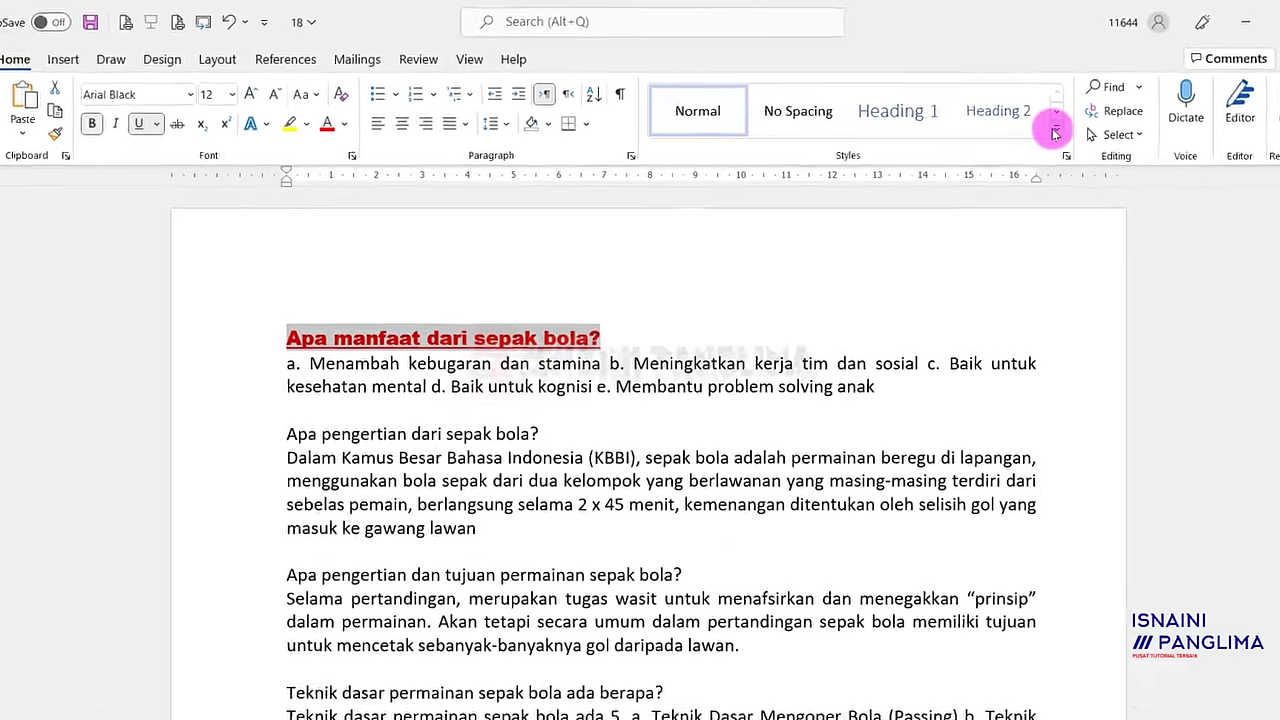
Create a new style named SS from the formatted heading via Apply Styles.
{"action": "left_click", "coordinate": [1009, 116]}
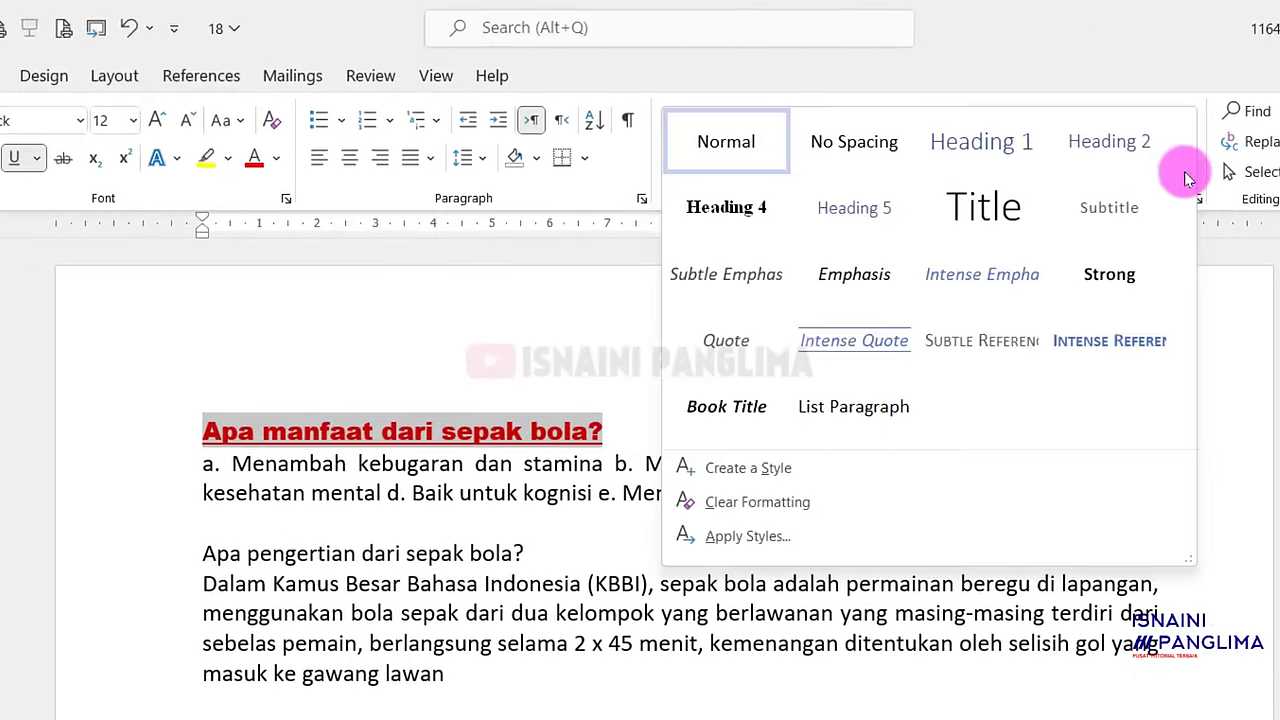
{"action": "left_click", "coordinate": [774, 534]}
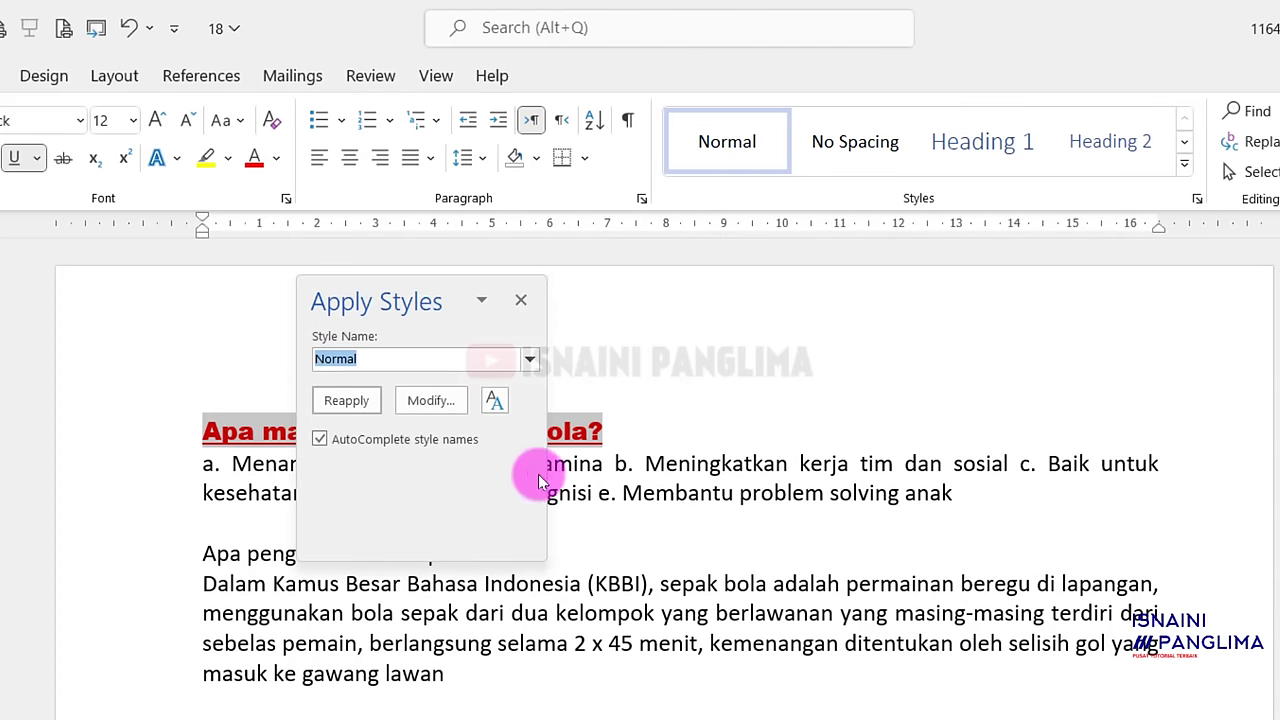
{"action": "type", "text": "SS"}
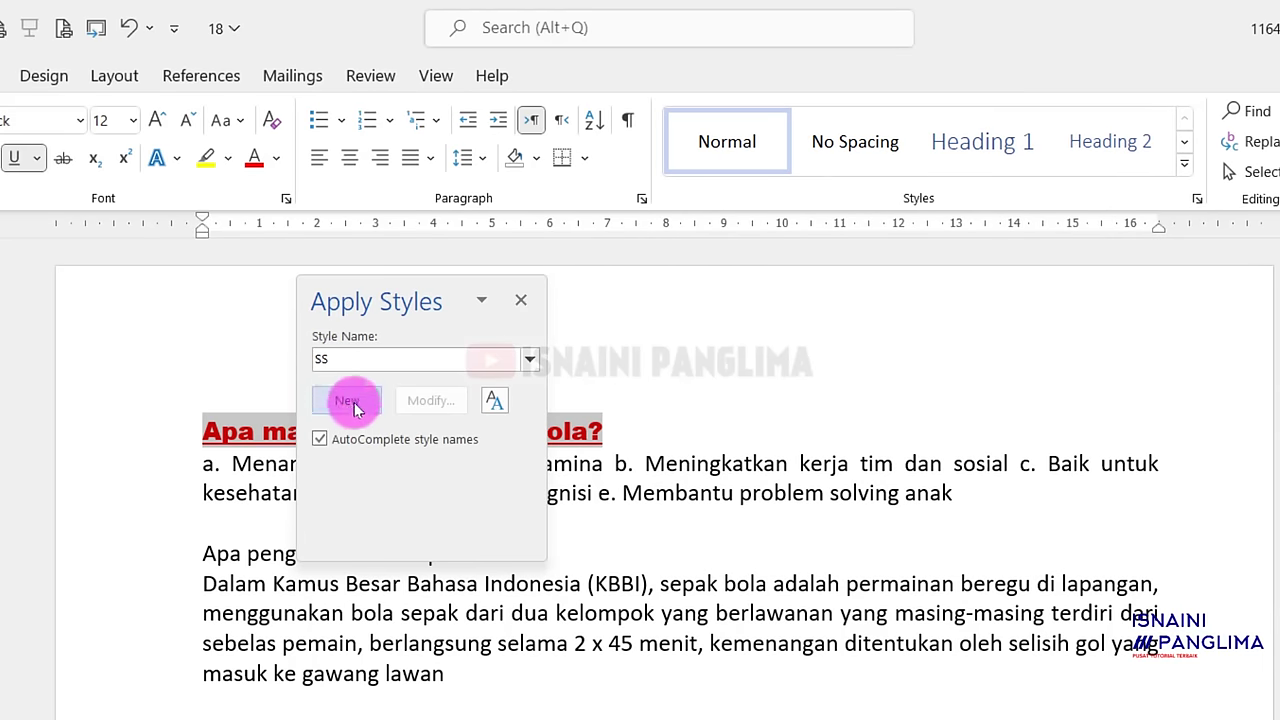
{"action": "left_click", "coordinate": [352, 400]}
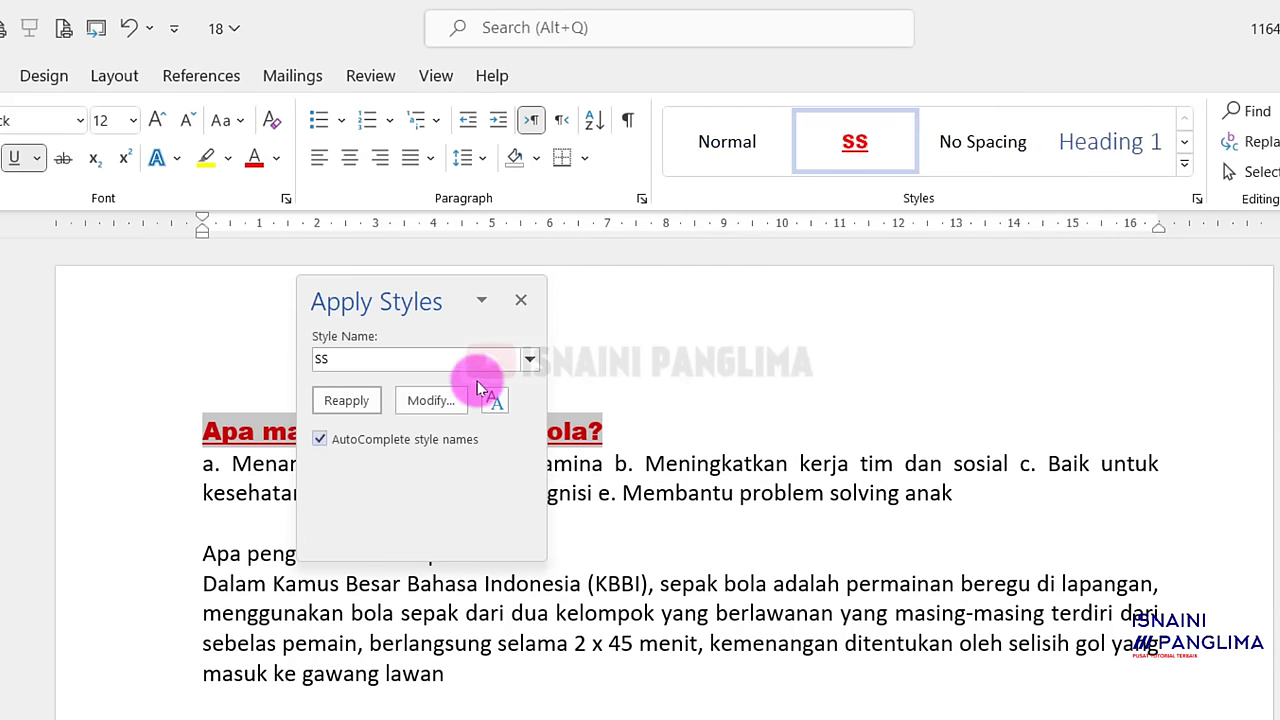
{"action": "left_click", "coordinate": [521, 300]}
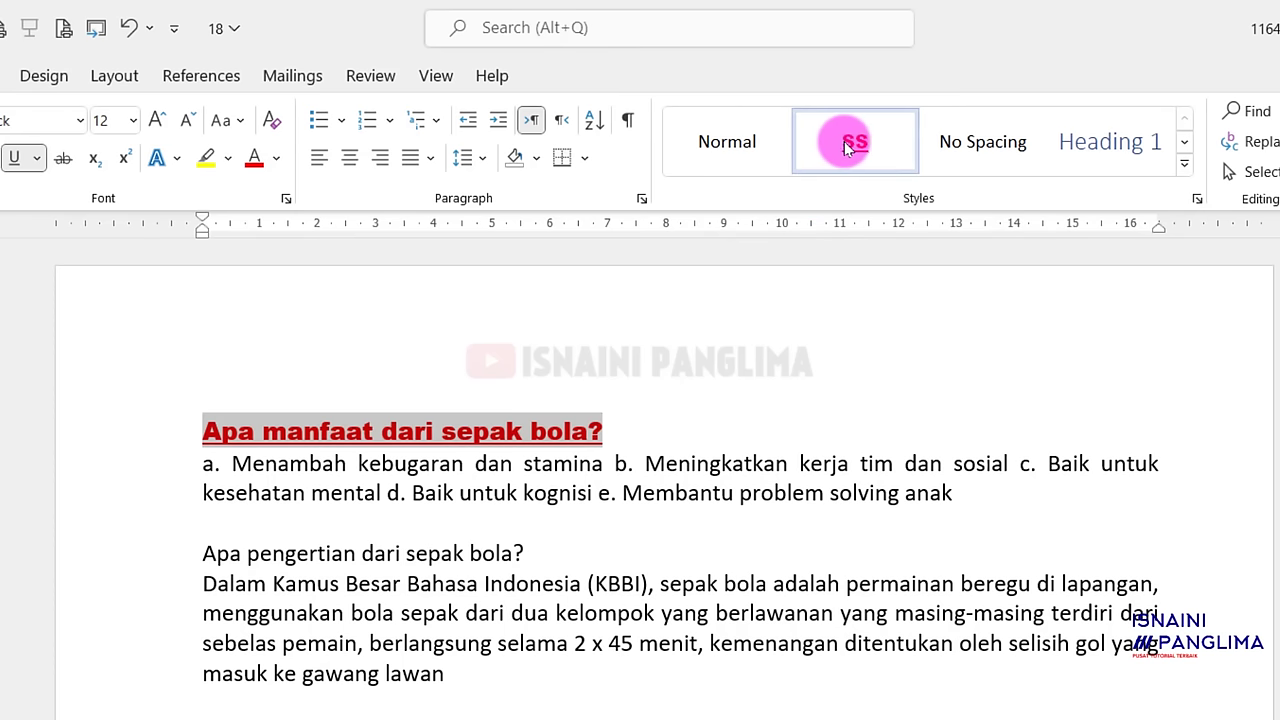
Apply SS to 'Apa pengertian dari sepak bola?' and 'Apa pengertian dan tujuan permainan sepak bola?'.
{"action": "scroll", "coordinate": [257, 530], "scroll_direction": "down", "scroll_amount": 2}
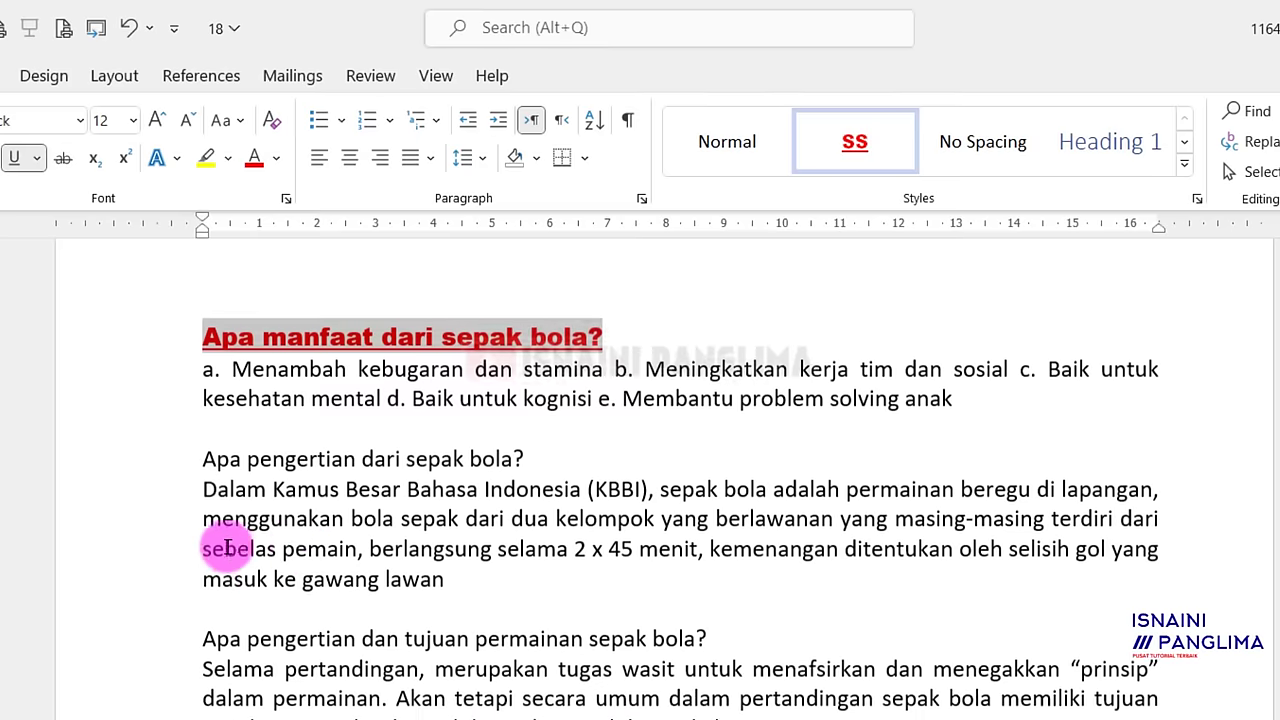
{"action": "left_click", "coordinate": [94, 460]}
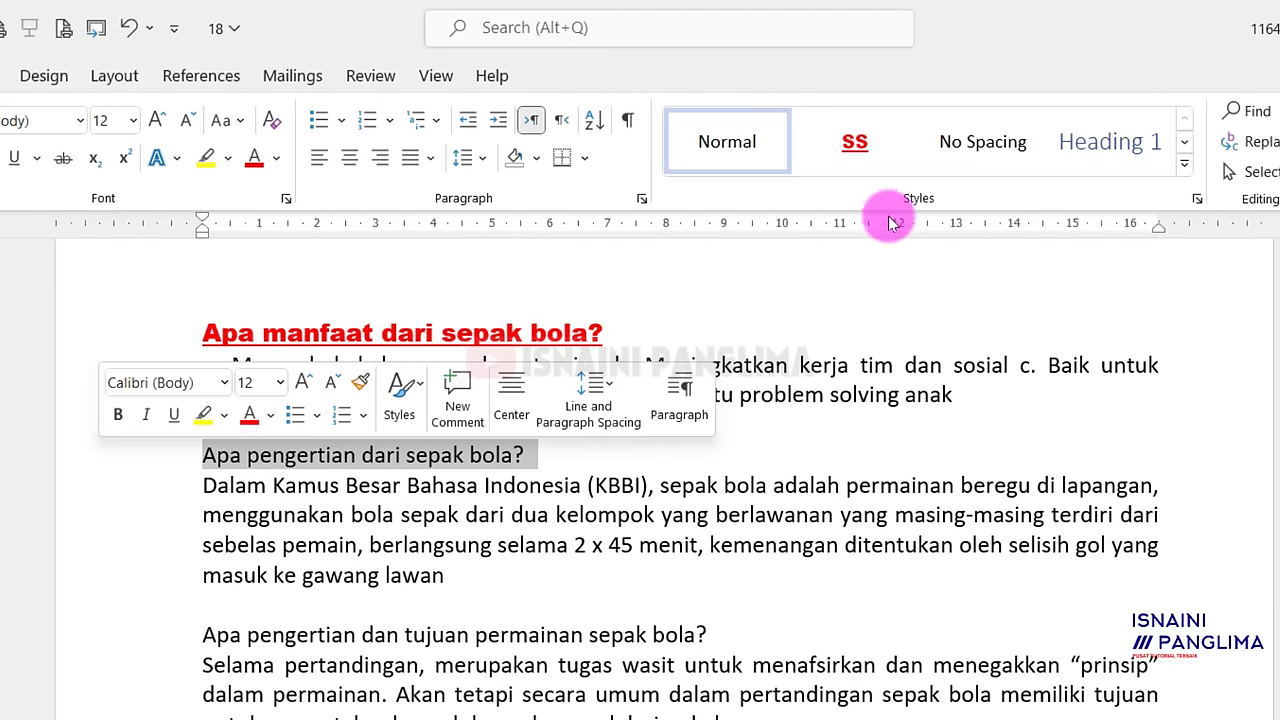
{"action": "left_click", "coordinate": [850, 141]}
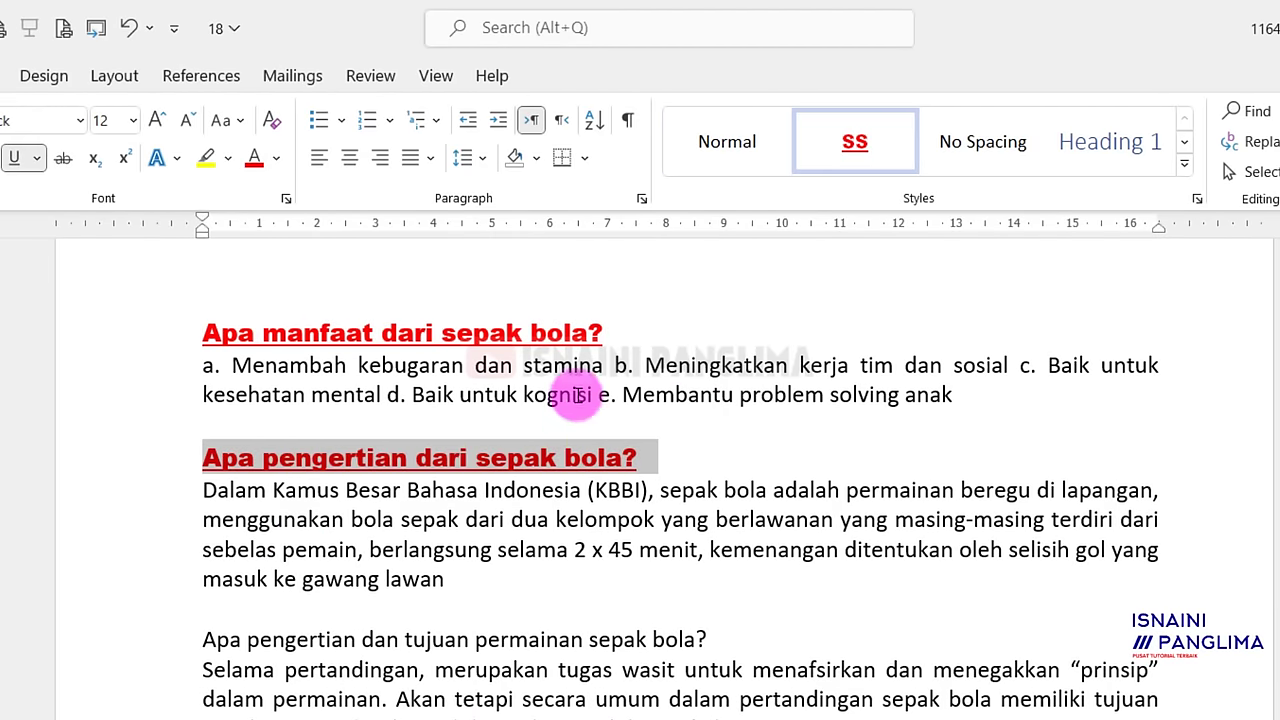
{"action": "left_click", "coordinate": [110, 640]}
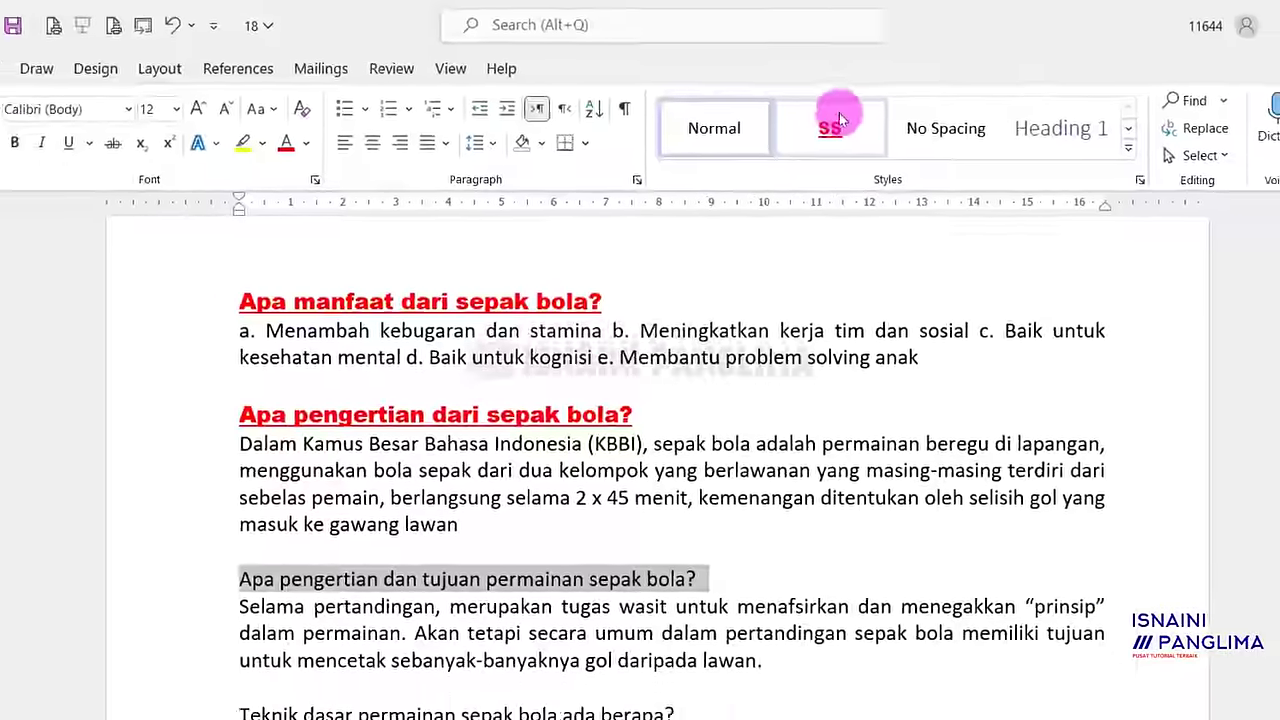
{"action": "left_click", "coordinate": [838, 118]}
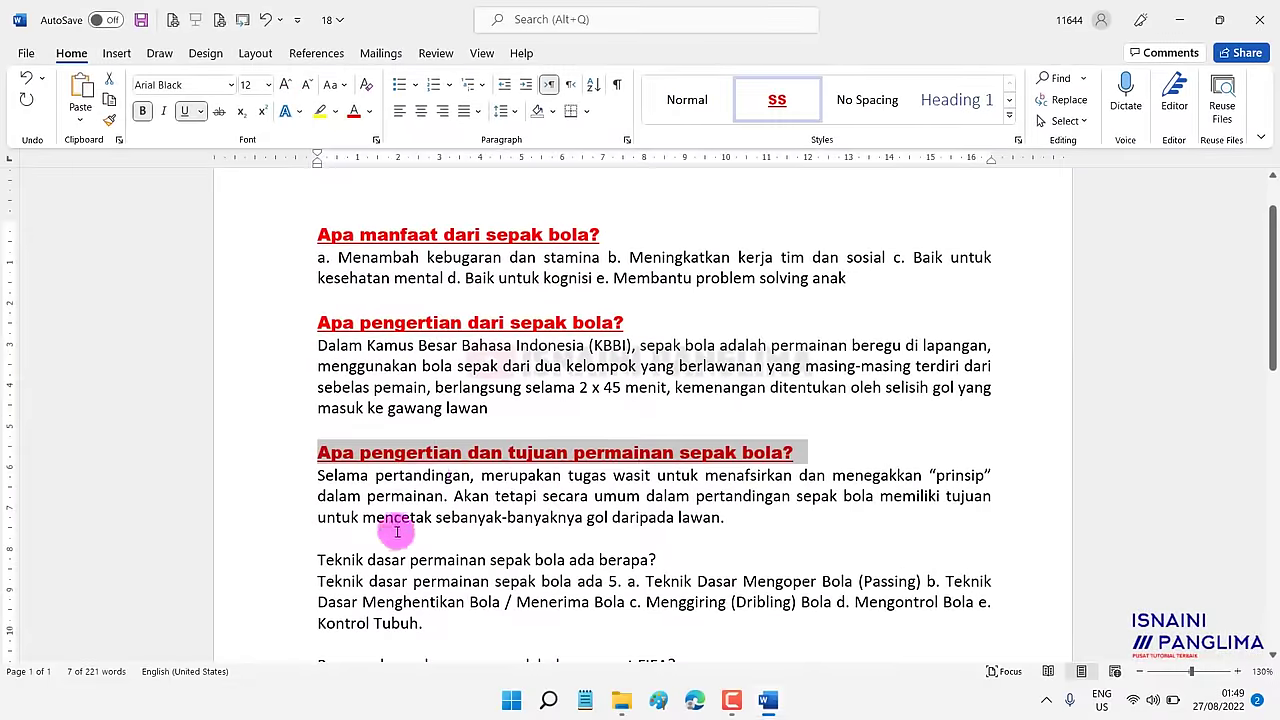
Apply SS to the basic-techniques and FIFA field-size headings.
{"action": "scroll", "coordinate": [290, 480], "scroll_direction": "down", "scroll_amount": 2}
{"action": "left_click", "coordinate": [264, 456]}
{"action": "left_click", "coordinate": [772, 118]}
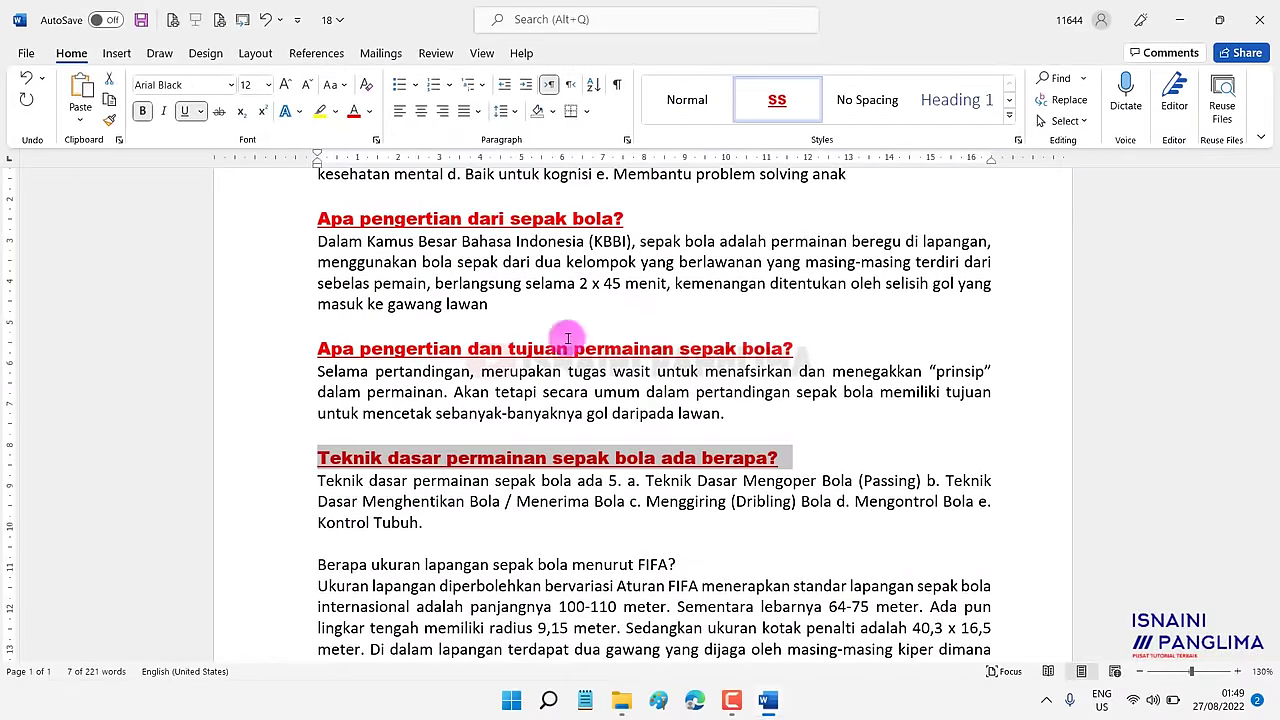
{"action": "scroll", "coordinate": [300, 487], "scroll_direction": "down", "scroll_amount": 2}
{"action": "left_click", "coordinate": [271, 460]}
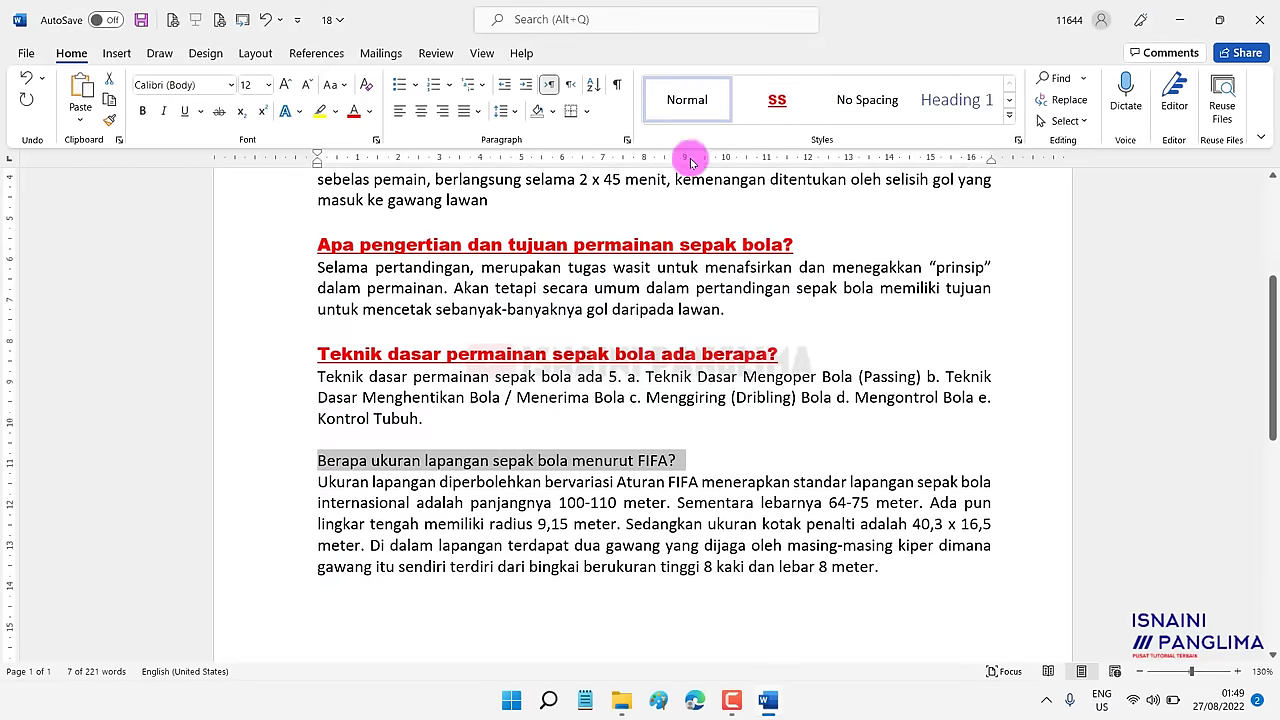
{"action": "left_click", "coordinate": [772, 100]}
{"action": "left_click", "coordinate": [836, 462]}
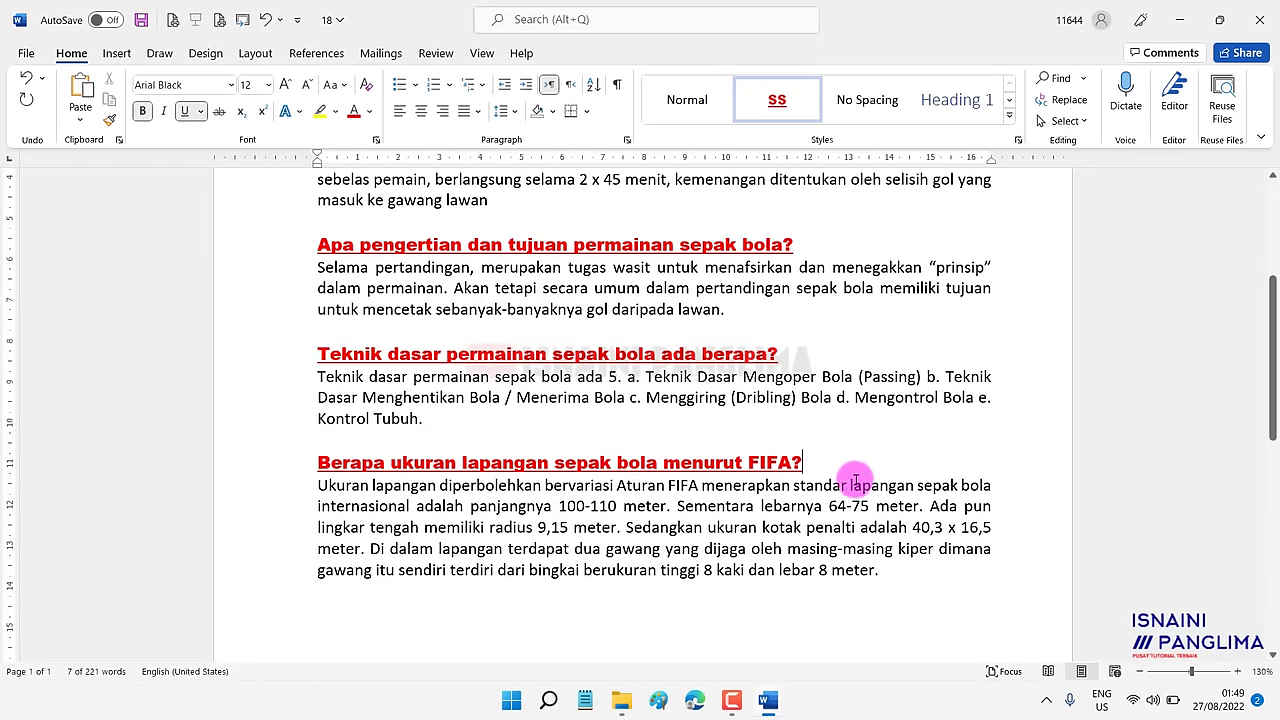
{"action": "scroll", "coordinate": [860, 507], "scroll_direction": "up", "scroll_amount": 1}
{"action": "scroll", "coordinate": [858, 509], "scroll_direction": "up", "scroll_amount": 1}
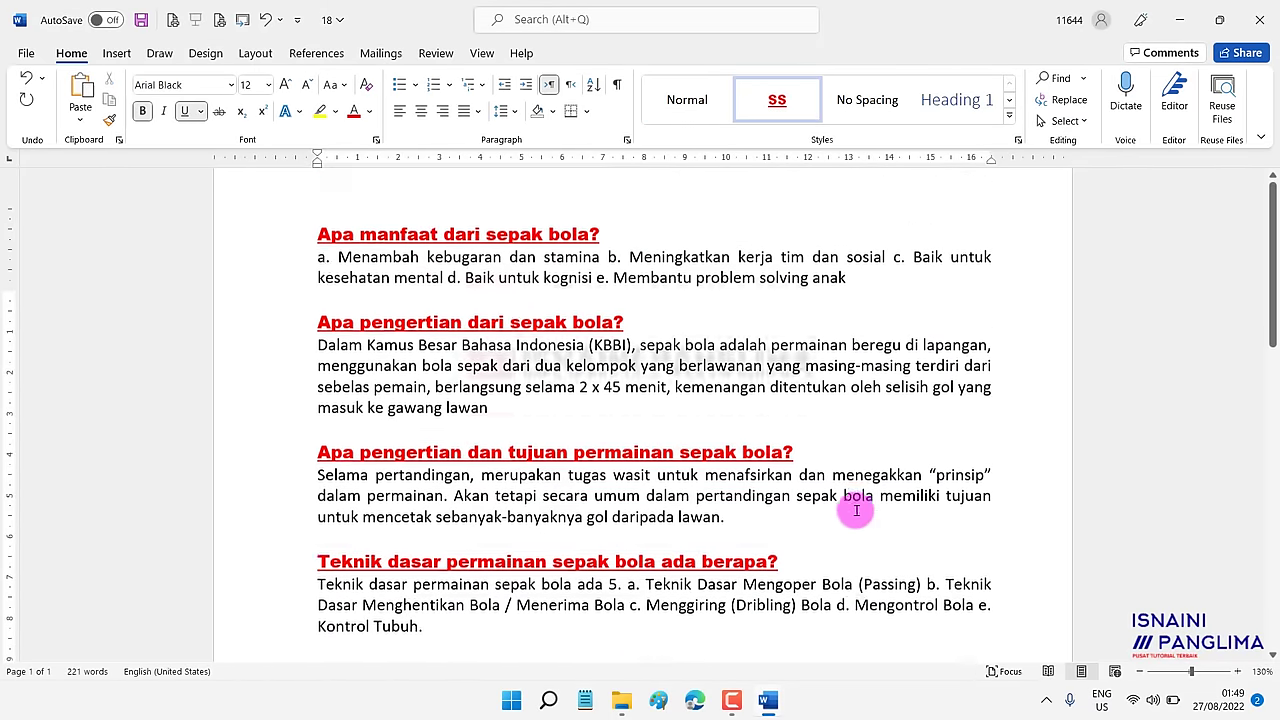
{"action": "scroll", "coordinate": [856, 511], "scroll_direction": "up", "scroll_amount": 1}
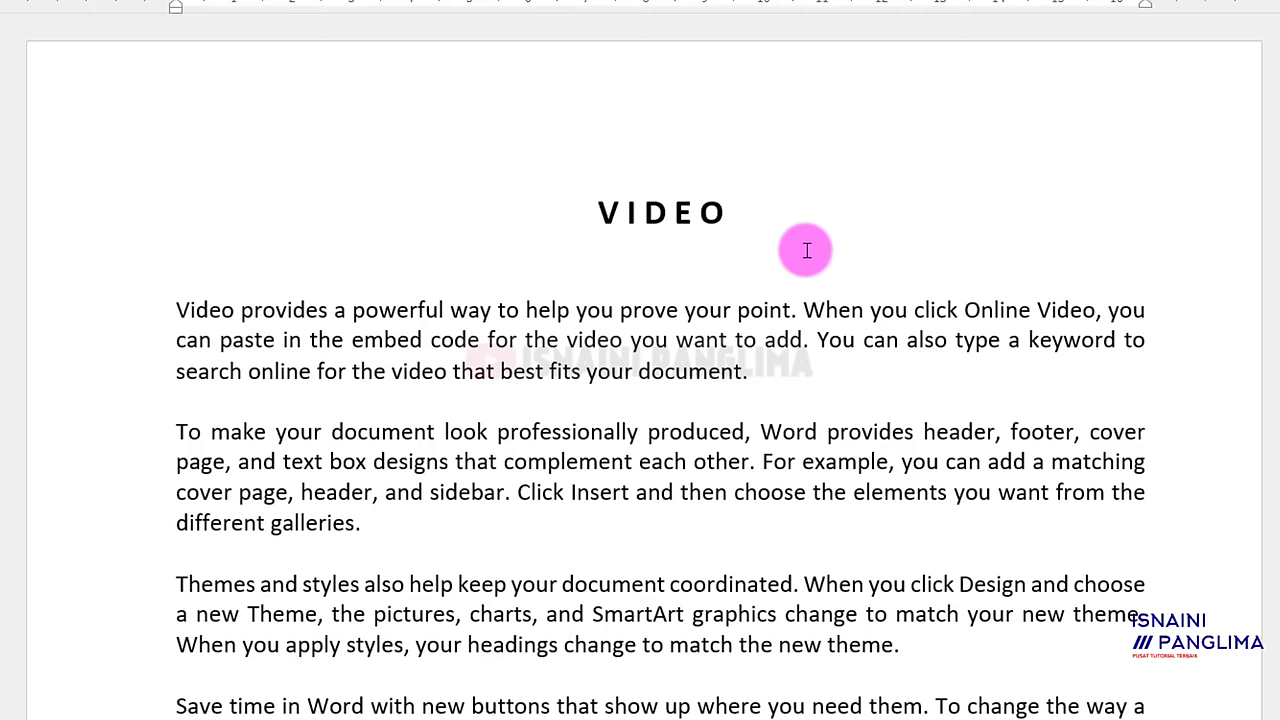
Try the ### and === border shortcuts under VIDEO, undo them, then add a --- border line.
{"action": "key", "text": "Return"}
{"action": "type", "text": "###"}
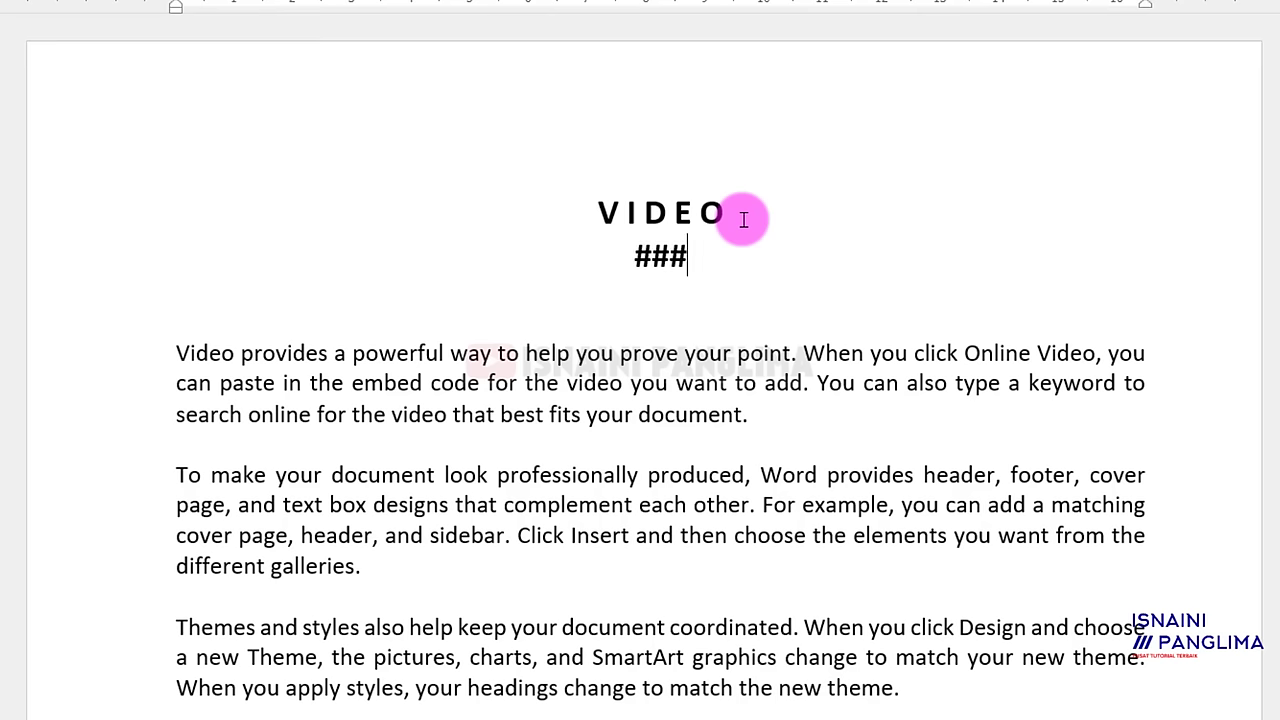
{"action": "key", "text": "Return"}
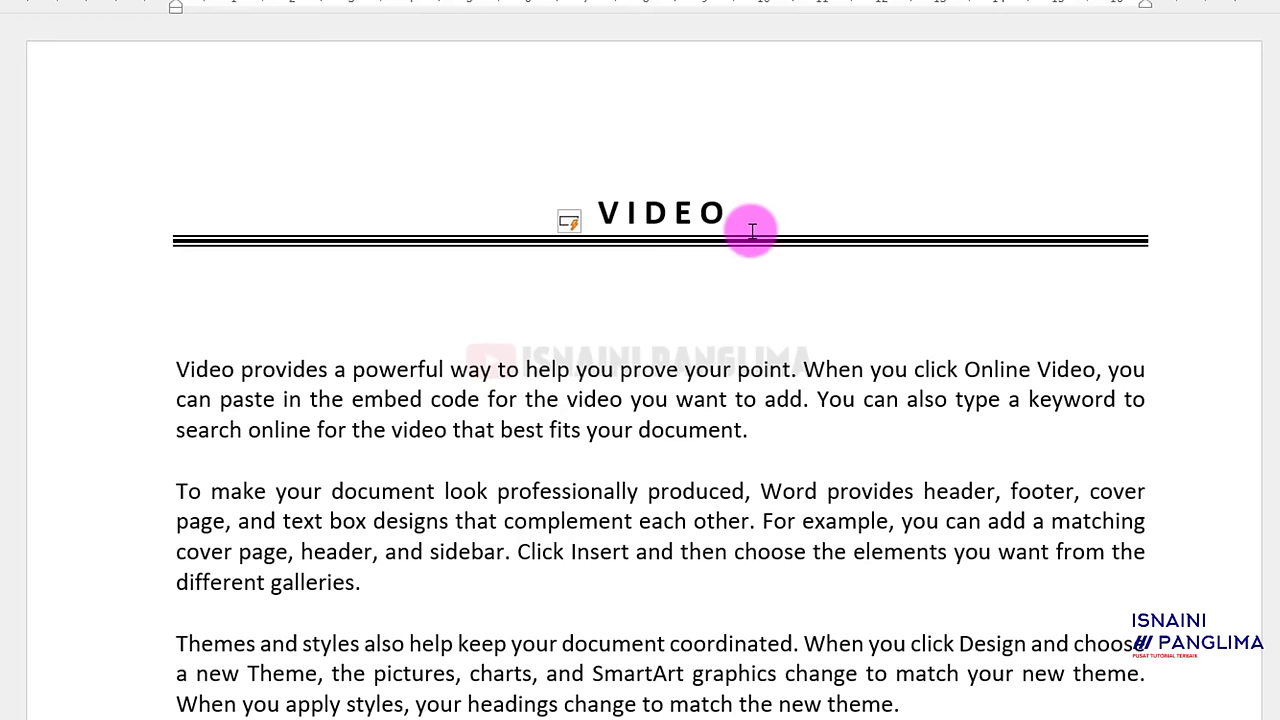
{"action": "key", "text": "ctrl+z"}
{"action": "key", "text": "ctrl+z"}
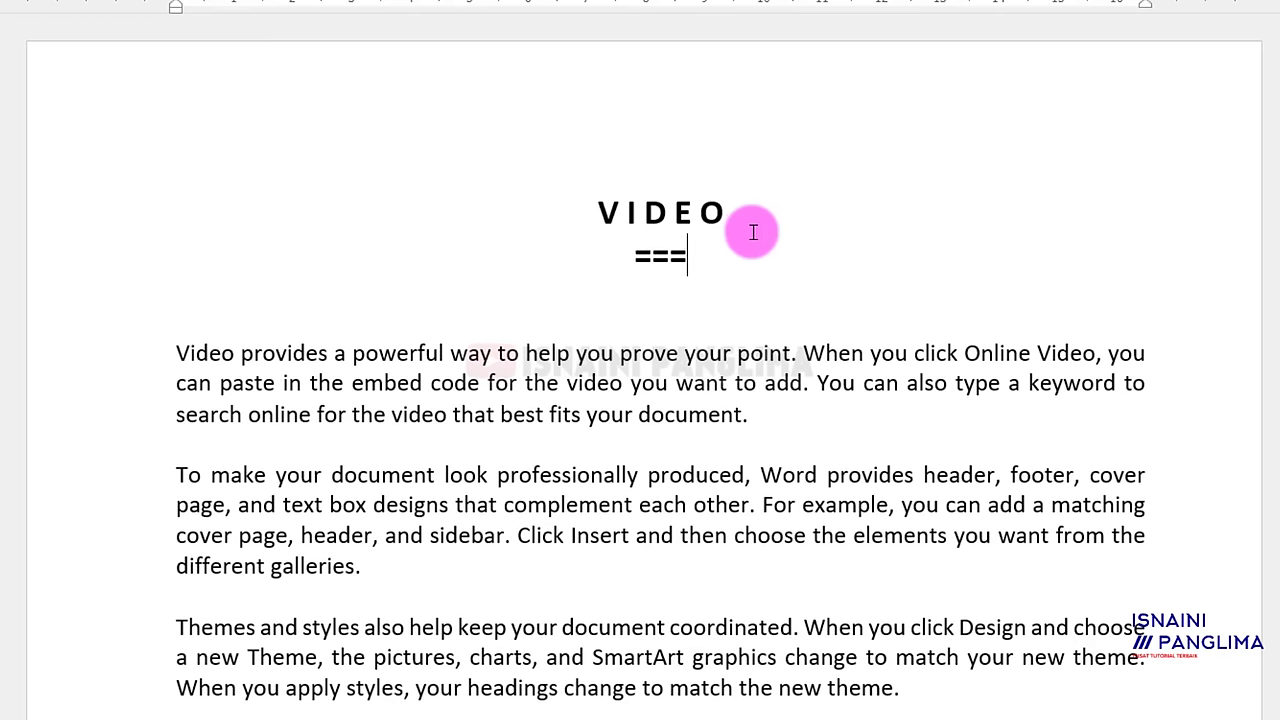
{"action": "key", "text": "Return"}
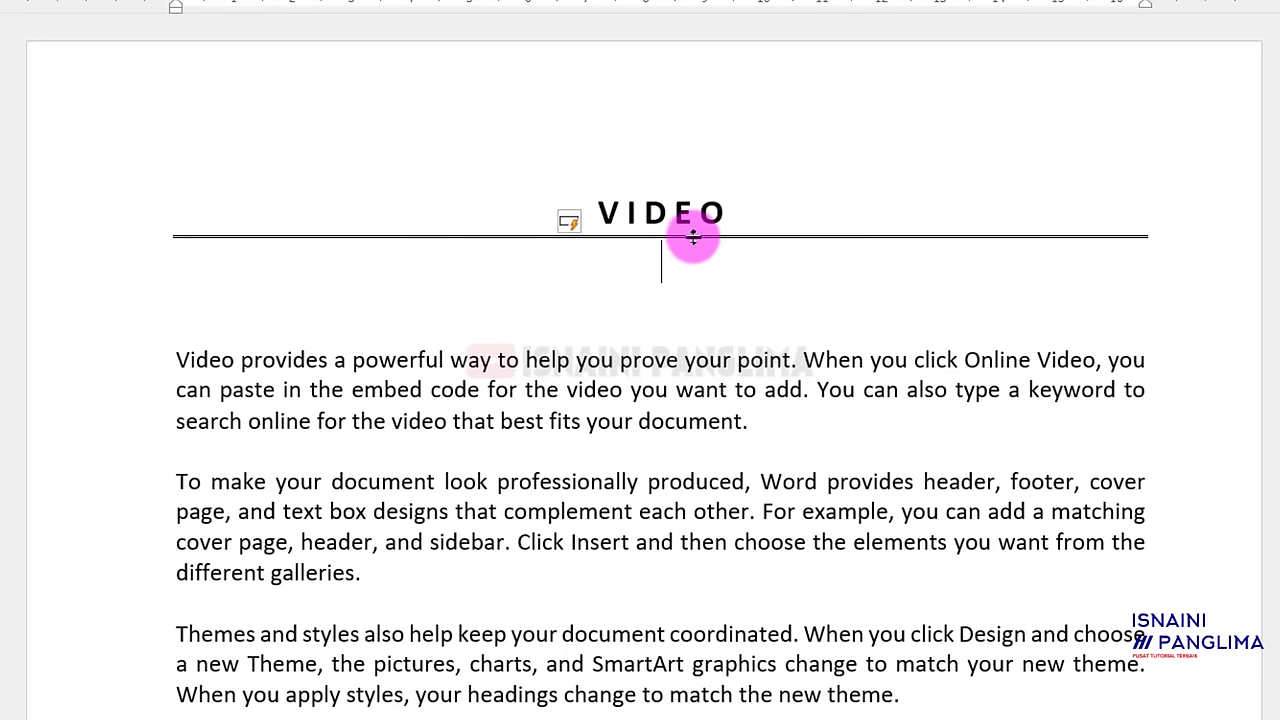
{"action": "key", "text": "ctrl+z"}
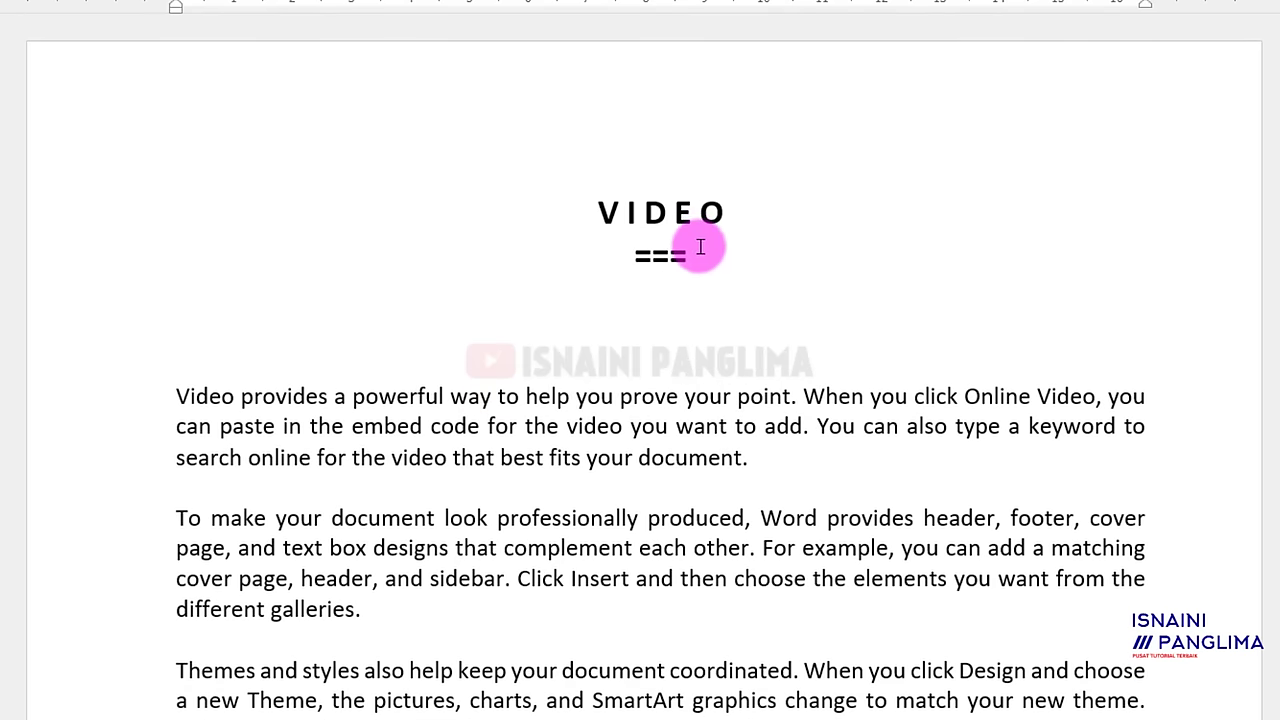
{"action": "key", "text": "ctrl+z"}
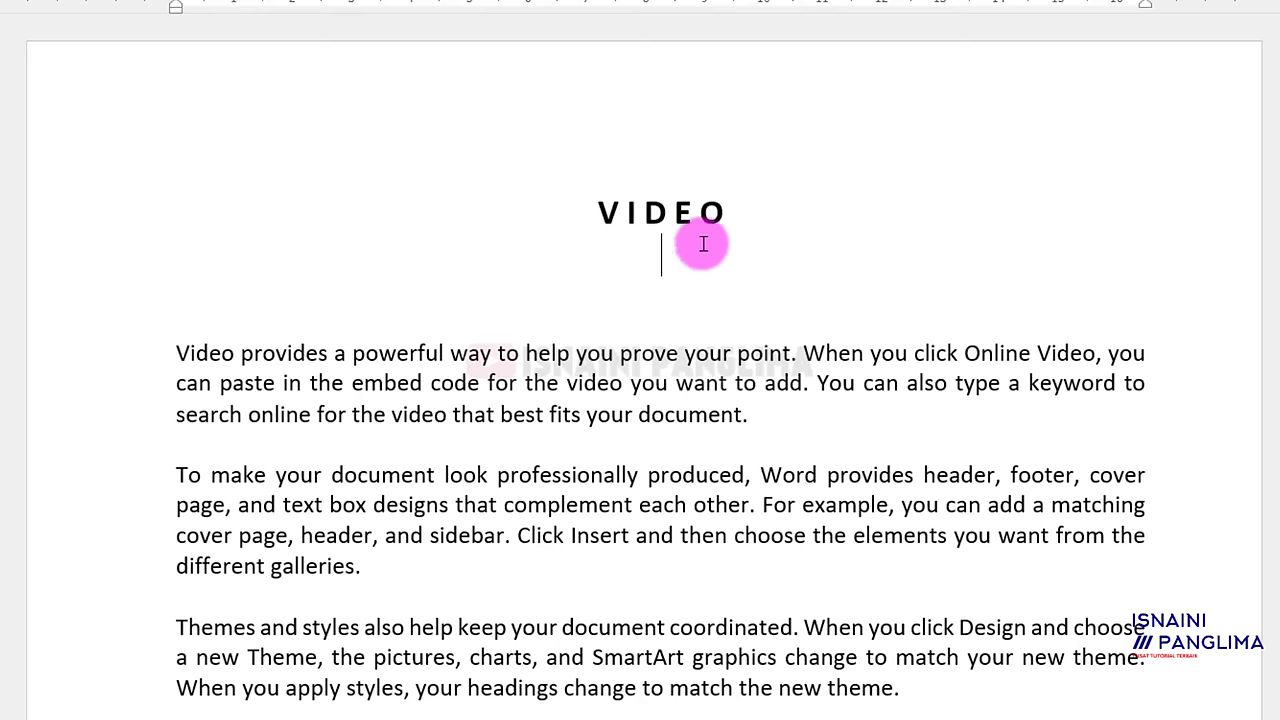
{"action": "type", "text": "---"}
{"action": "key", "text": "Return"}
{"action": "key", "text": "Return"}
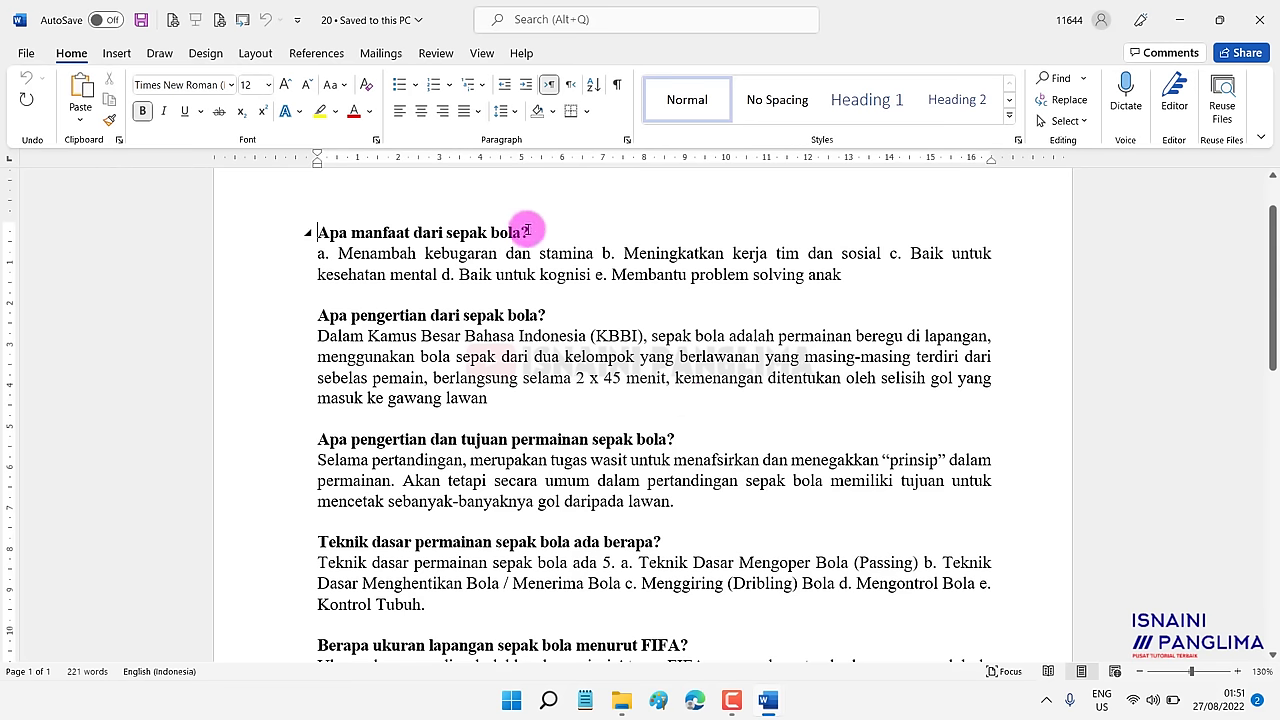
Select each sepak bola question heading in turn from the left margin, then clear the selection.
{"action": "left_click", "coordinate": [260, 316]}
{"action": "left_click", "coordinate": [281, 439]}
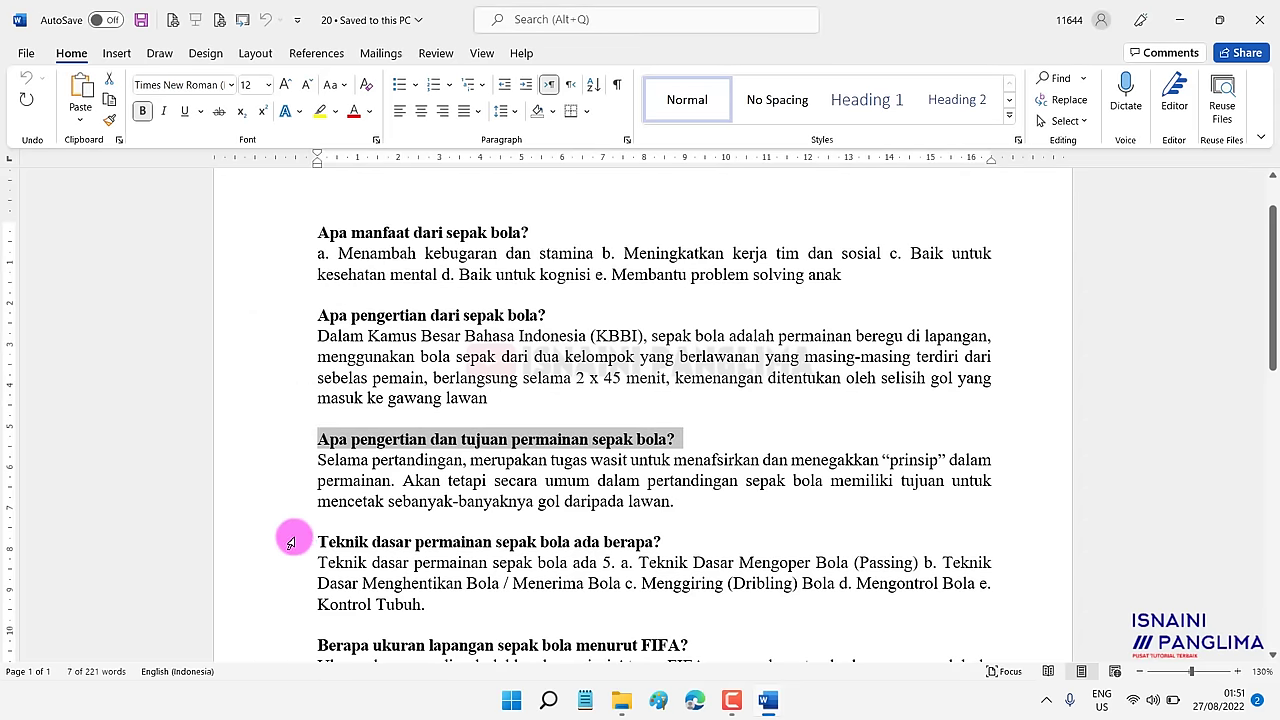
{"action": "scroll", "coordinate": [290, 542], "scroll_direction": "down", "scroll_amount": 2}
{"action": "left_click", "coordinate": [305, 538]}
{"action": "scroll", "coordinate": [309, 543], "scroll_direction": "down", "scroll_amount": 2}
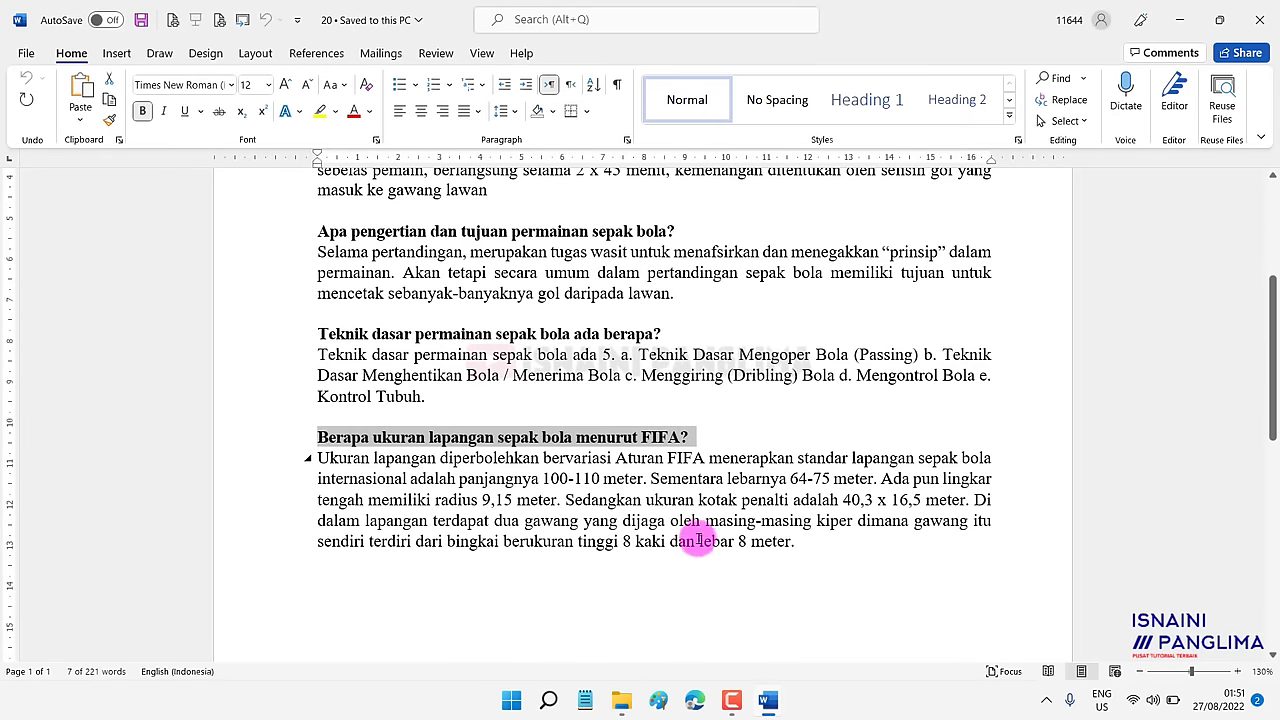
{"action": "scroll", "coordinate": [654, 449], "scroll_direction": "up", "scroll_amount": 4}
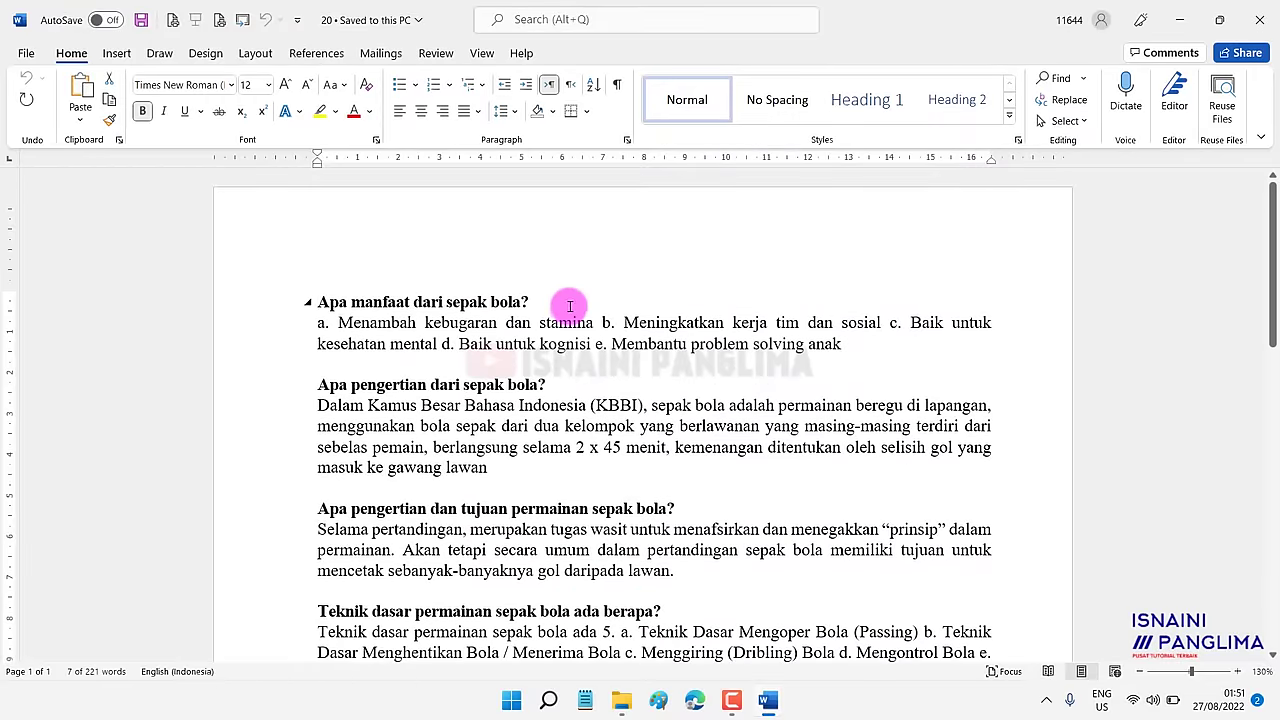
{"action": "left_click", "coordinate": [264, 300]}
{"action": "left_click", "coordinate": [278, 385]}
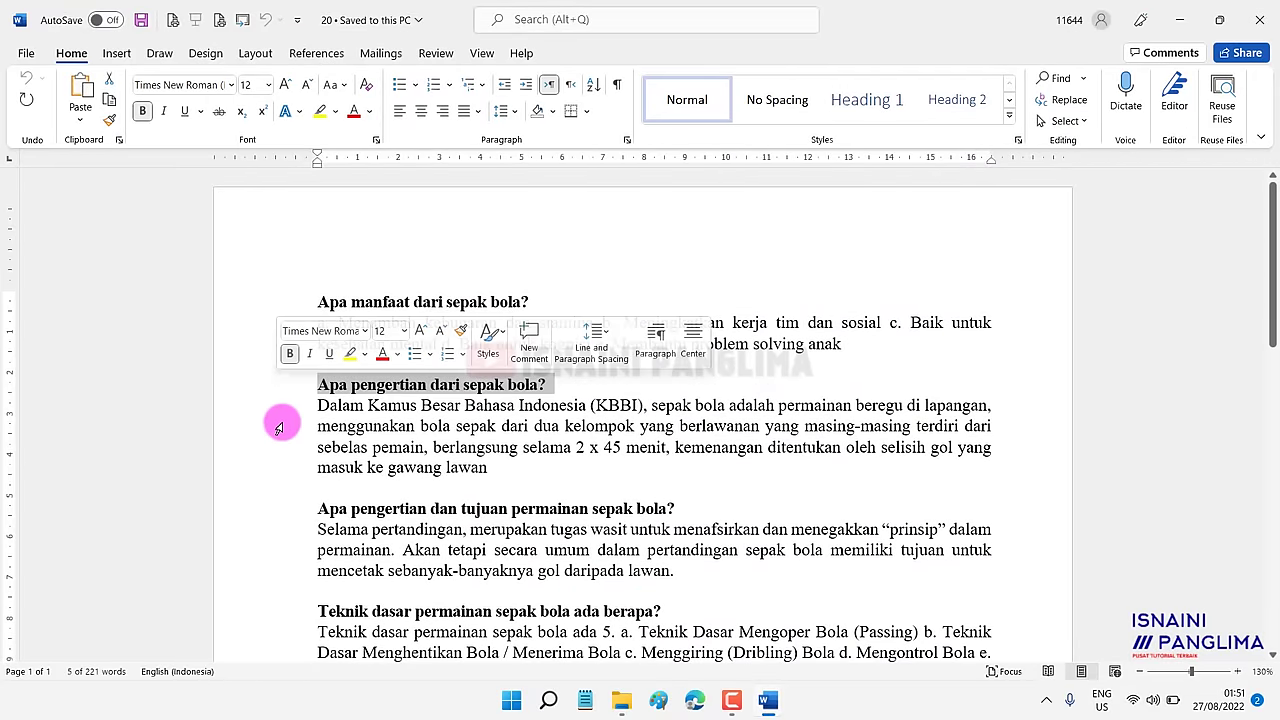
{"action": "left_click", "coordinate": [270, 510]}
{"action": "scroll", "coordinate": [280, 540], "scroll_direction": "down", "scroll_amount": 1}
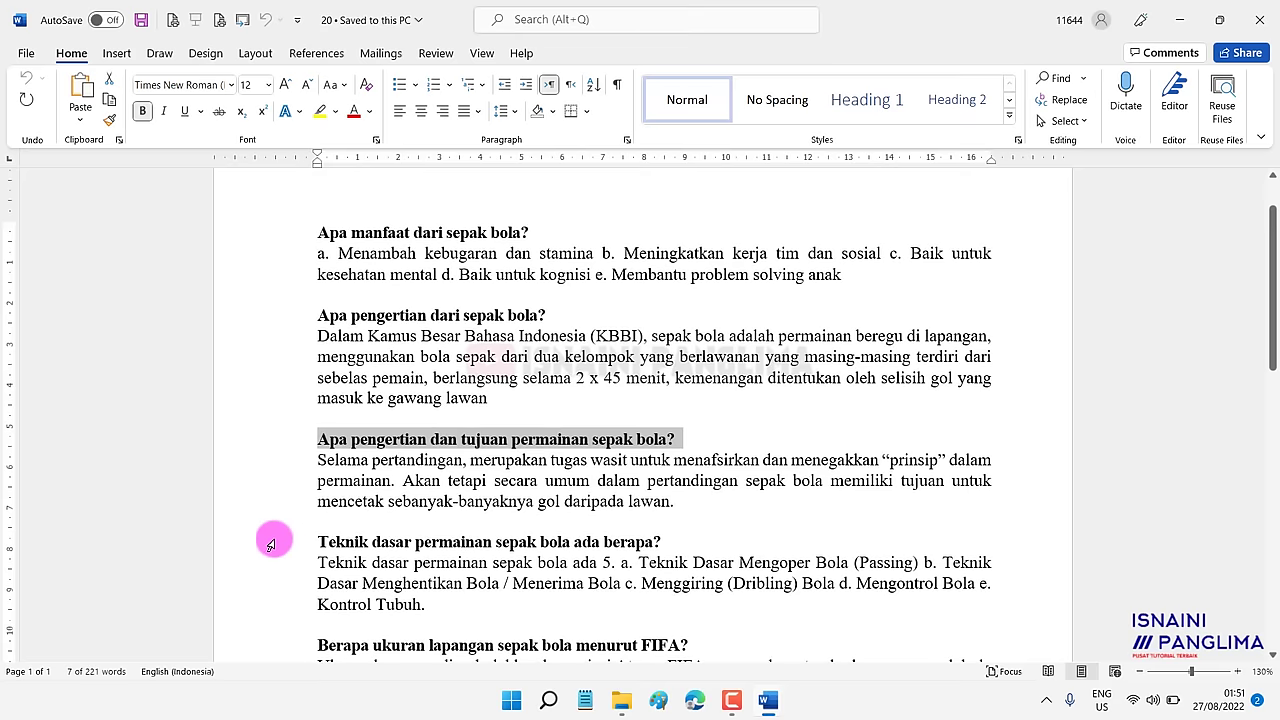
{"action": "left_click", "coordinate": [270, 543]}
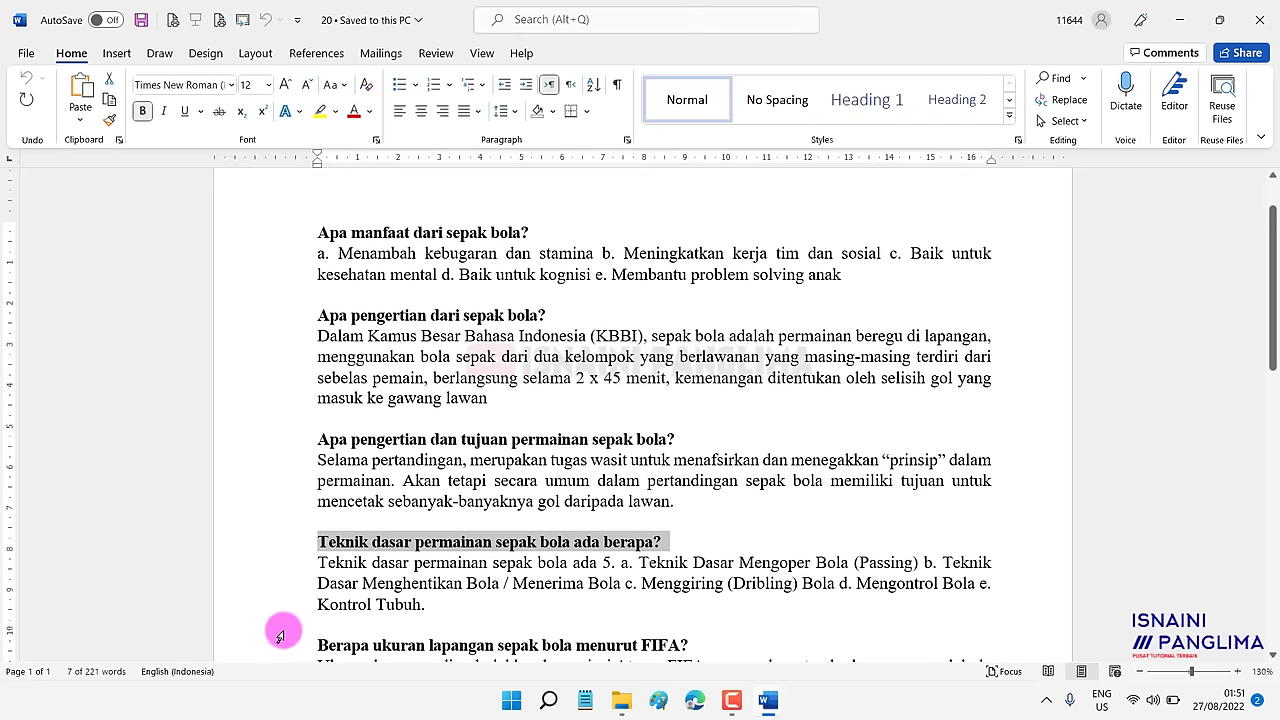
{"action": "left_click", "coordinate": [600, 290]}
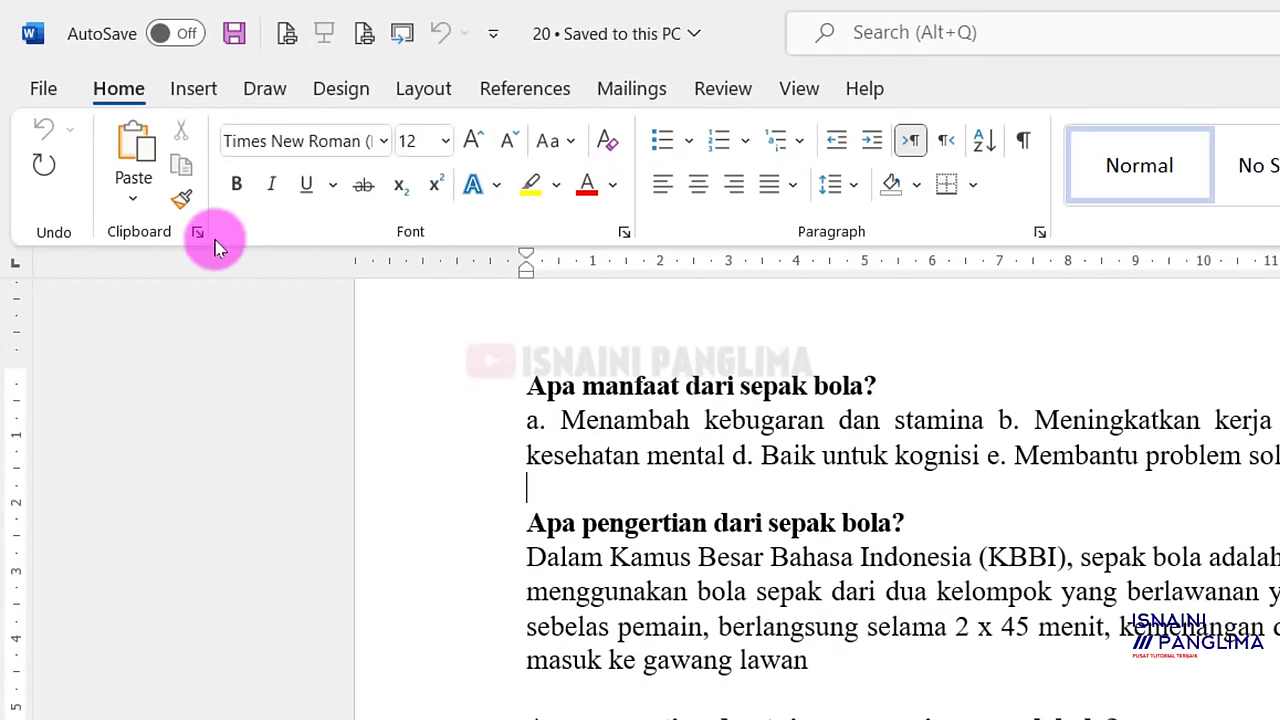
Open the Clipboard pane and copy the first three question headings.
{"action": "left_click", "coordinate": [197, 234]}
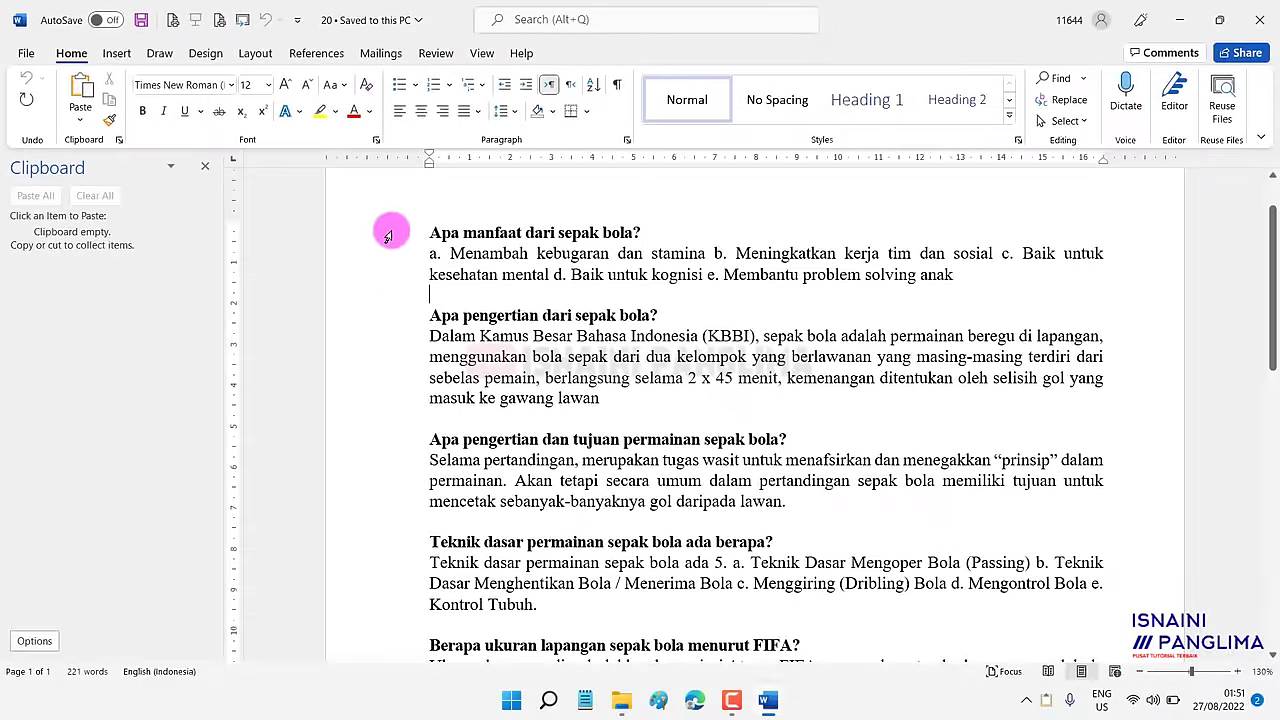
{"action": "left_click", "coordinate": [385, 235]}
{"action": "key", "text": "ctrl+c"}
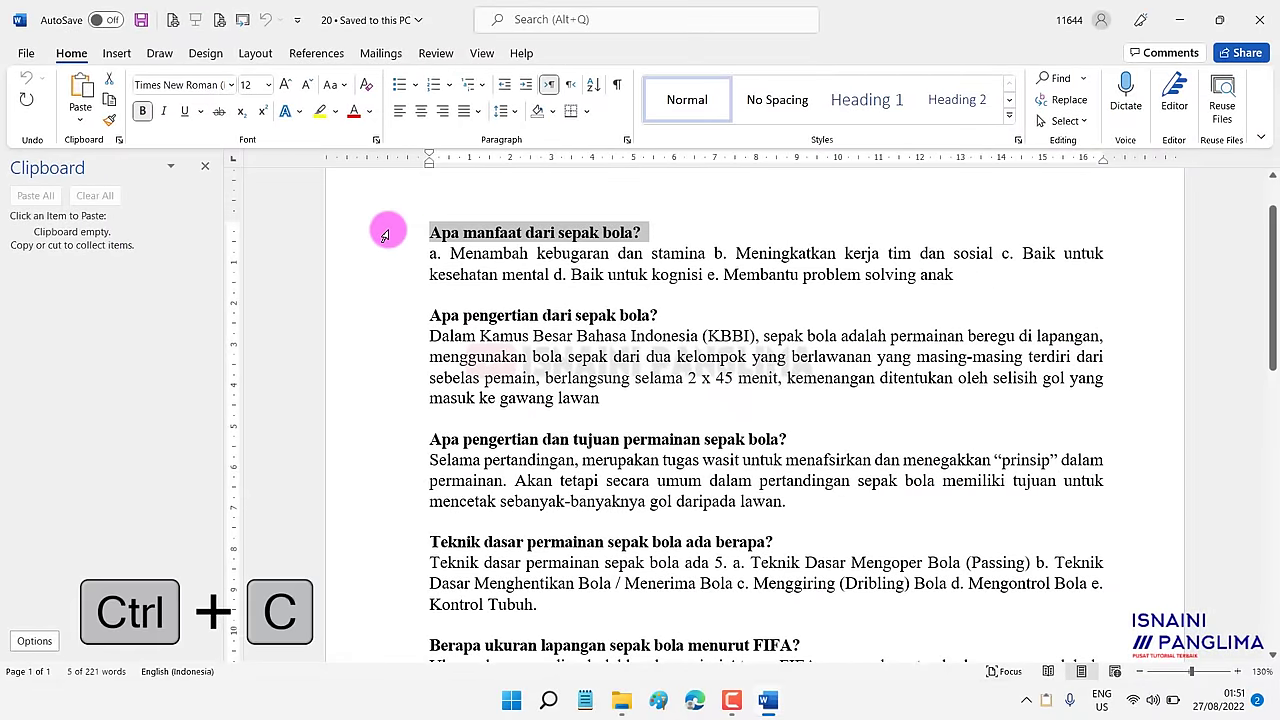
{"action": "left_click", "coordinate": [365, 318]}
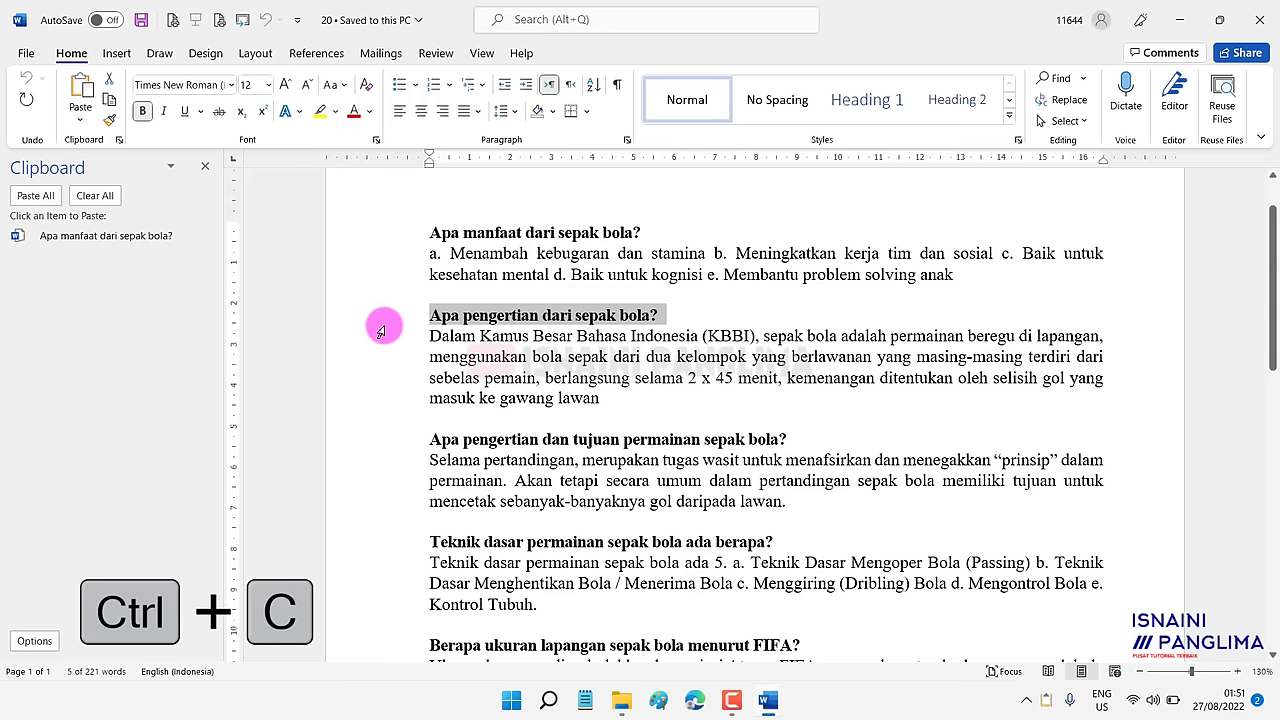
{"action": "key", "text": "ctrl+c"}
{"action": "left_click", "coordinate": [386, 445]}
{"action": "key", "text": "ctrl+c"}
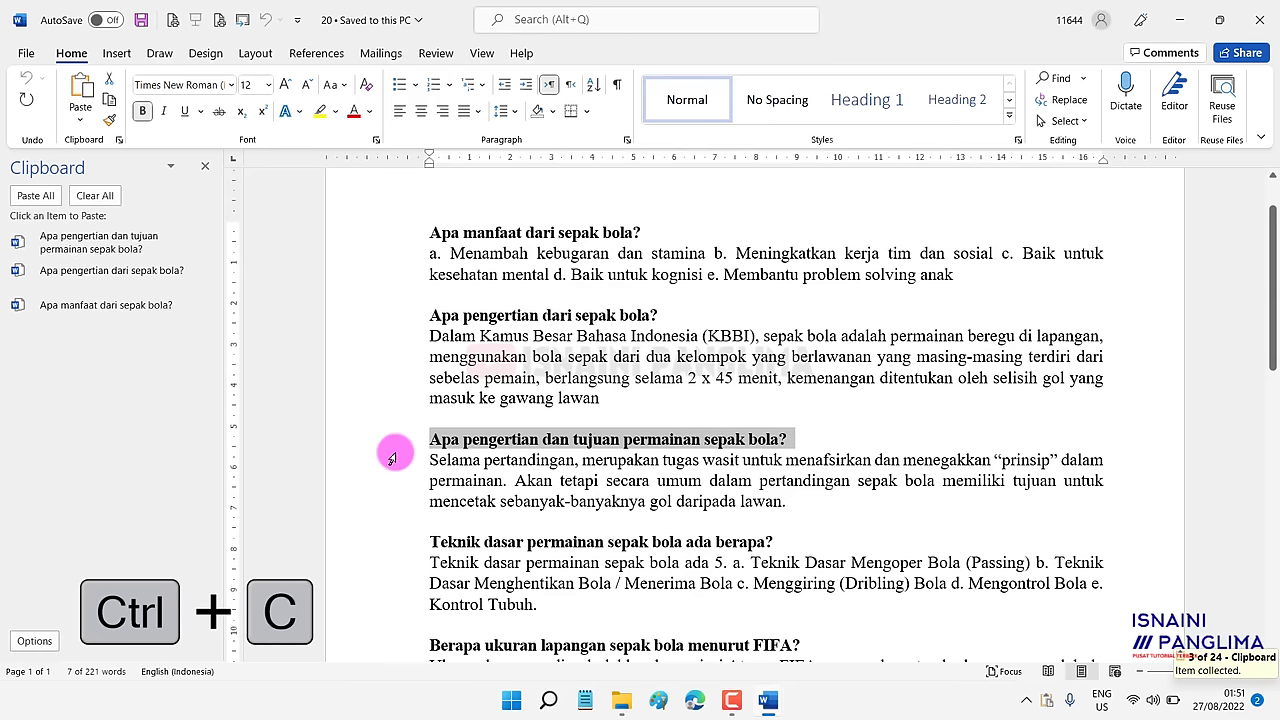
Copy the basic-techniques and FIFA field-size headings, then start a new blank document.
{"action": "scroll", "coordinate": [398, 470], "scroll_direction": "down", "scroll_amount": 1}
{"action": "left_click", "coordinate": [380, 476]}
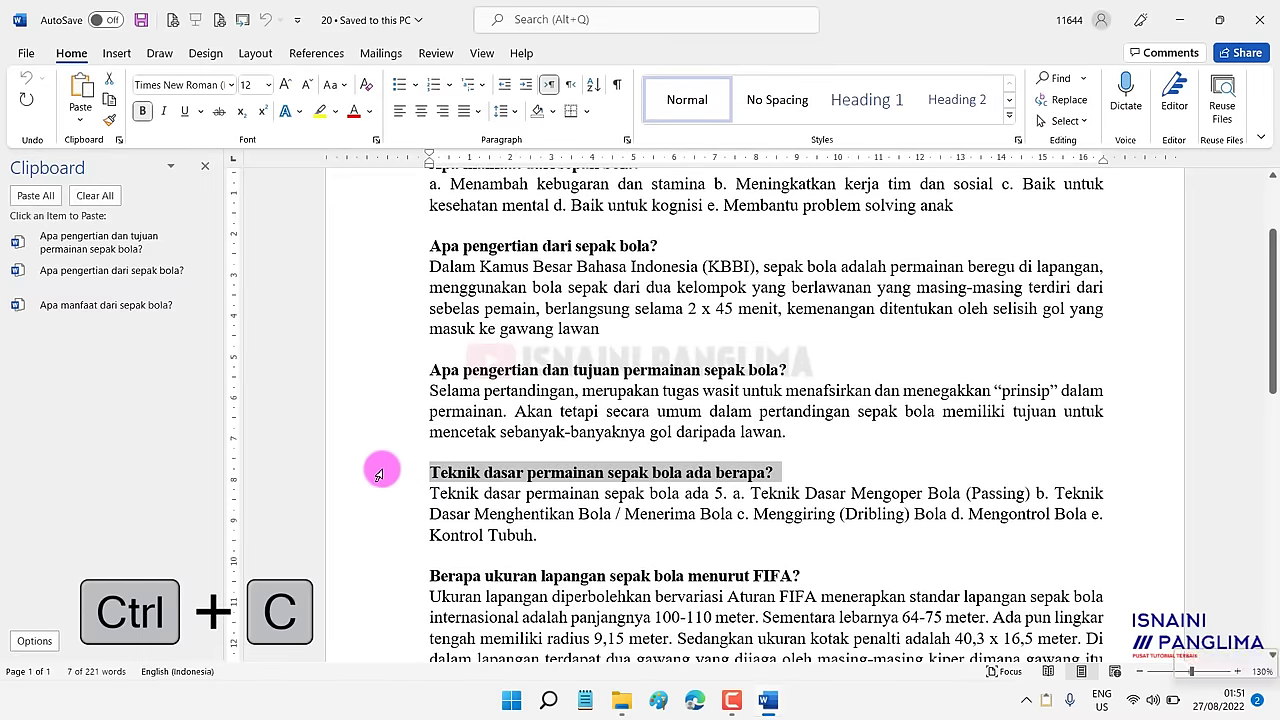
{"action": "key", "text": "ctrl+c"}
{"action": "scroll", "coordinate": [400, 465], "scroll_direction": "down", "scroll_amount": 2}
{"action": "left_click", "coordinate": [387, 472]}
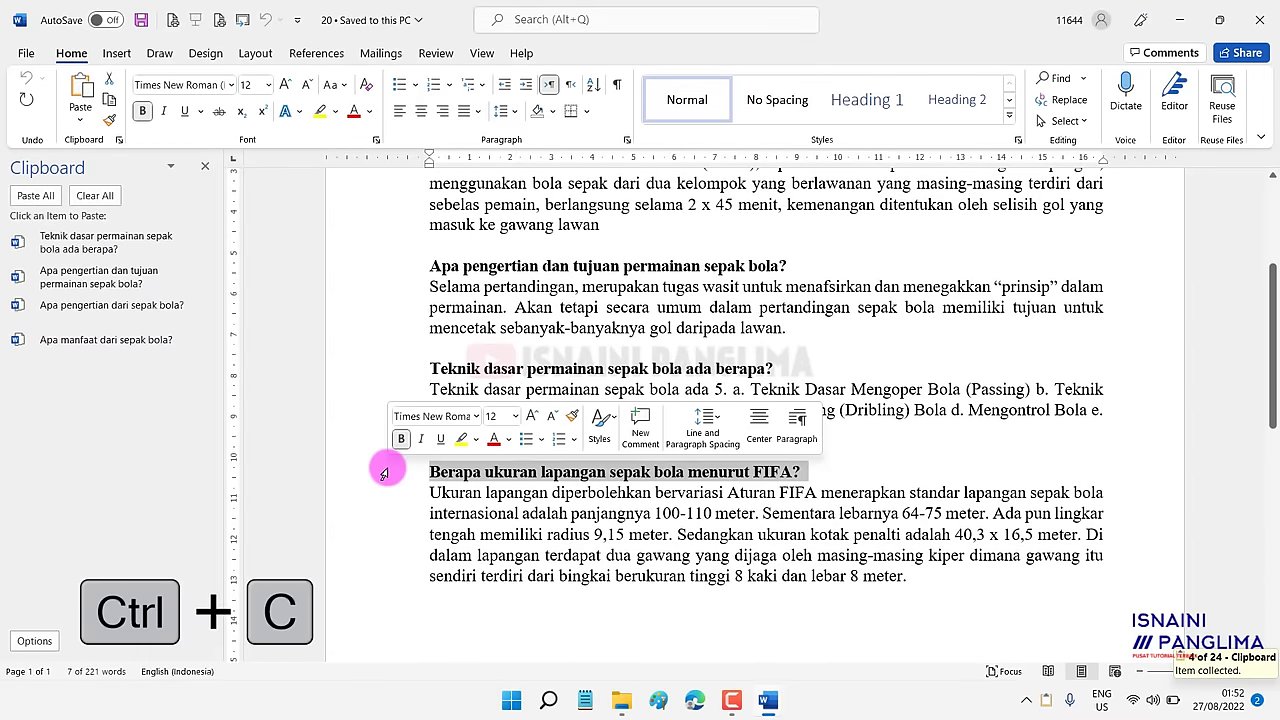
{"action": "key", "text": "ctrl+c"}
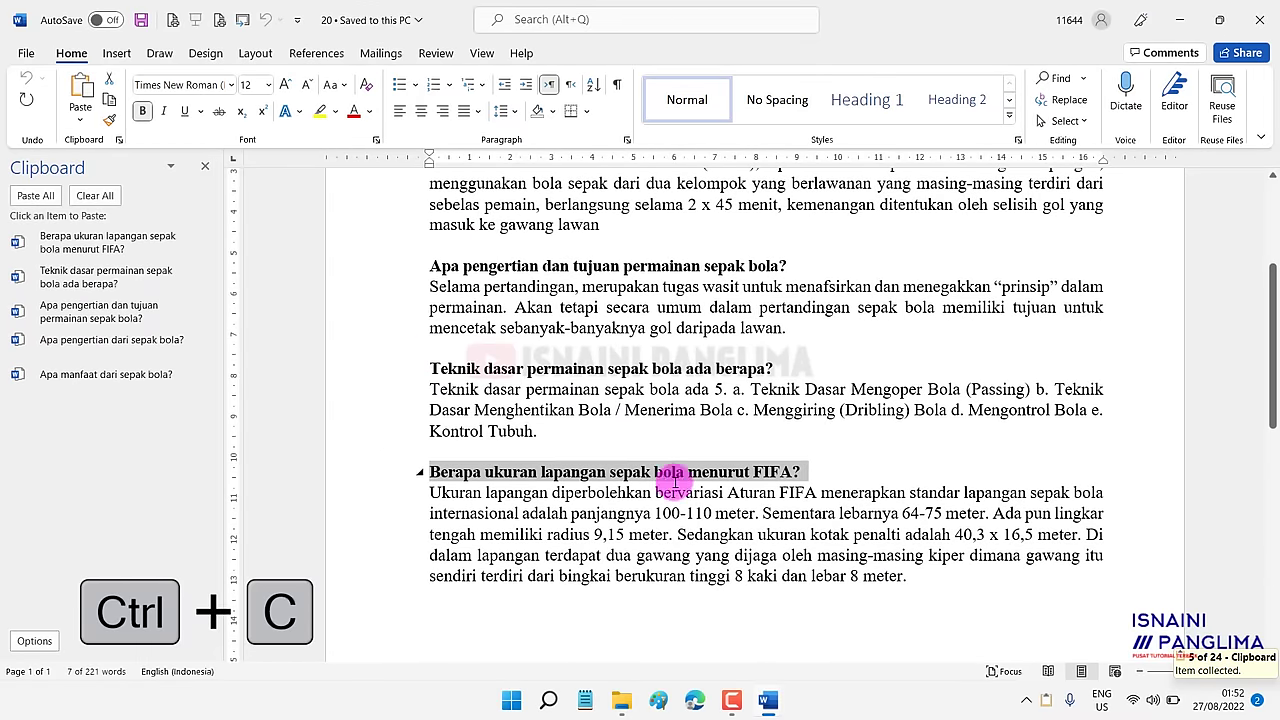
{"action": "scroll", "coordinate": [671, 471], "scroll_direction": "down", "scroll_amount": 3}
{"action": "scroll", "coordinate": [829, 475], "scroll_direction": "up", "scroll_amount": 4}
{"action": "scroll", "coordinate": [830, 479], "scroll_direction": "up", "scroll_amount": 3}
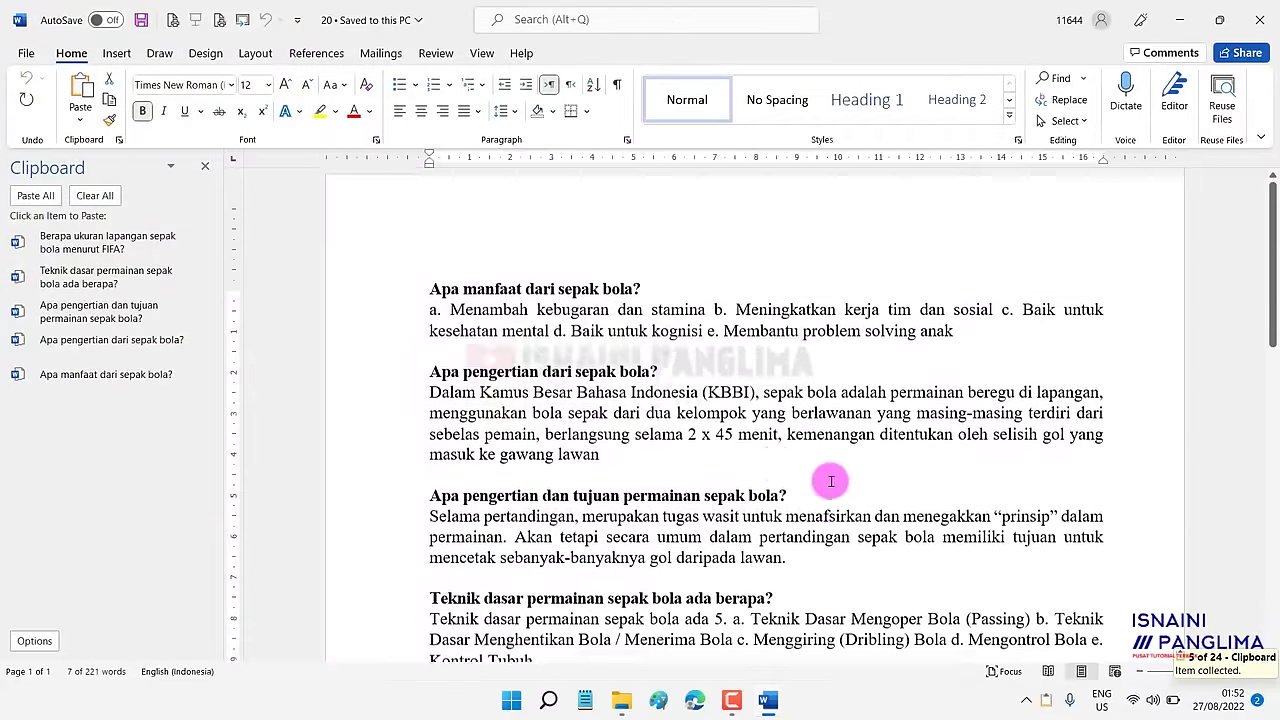
{"action": "left_click", "coordinate": [552, 366]}
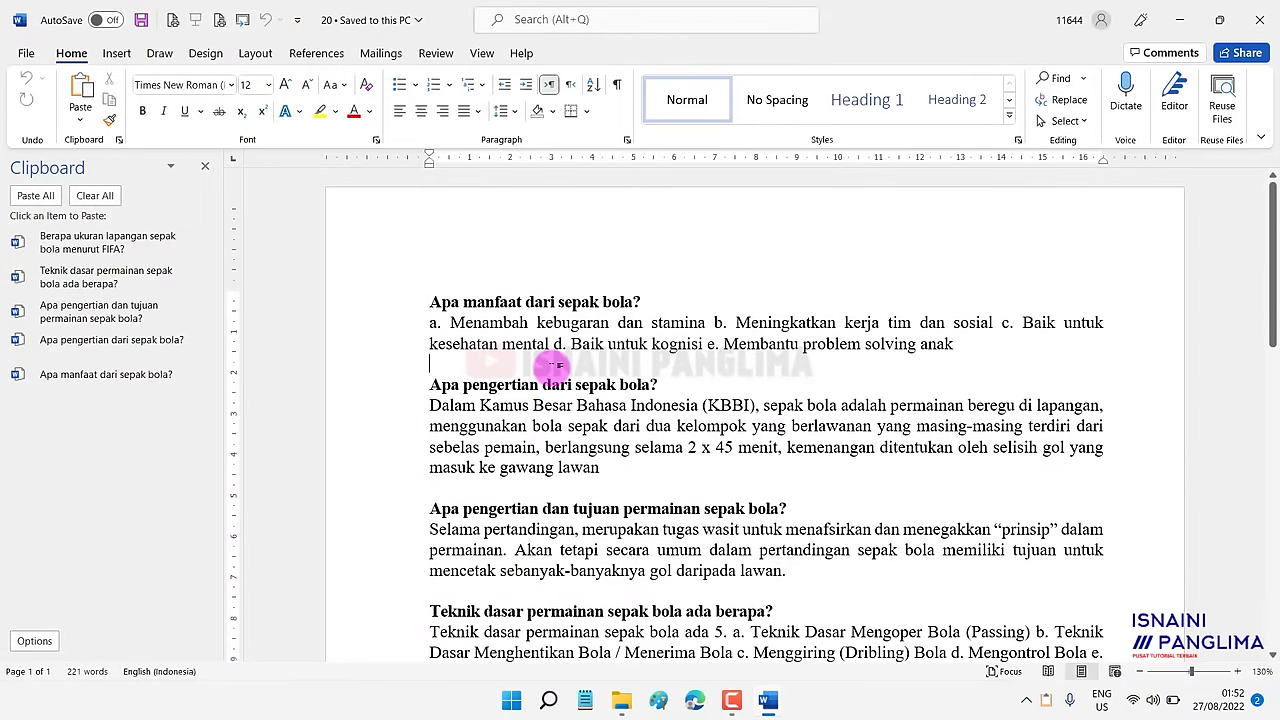
{"action": "key", "text": "ctrl+n"}
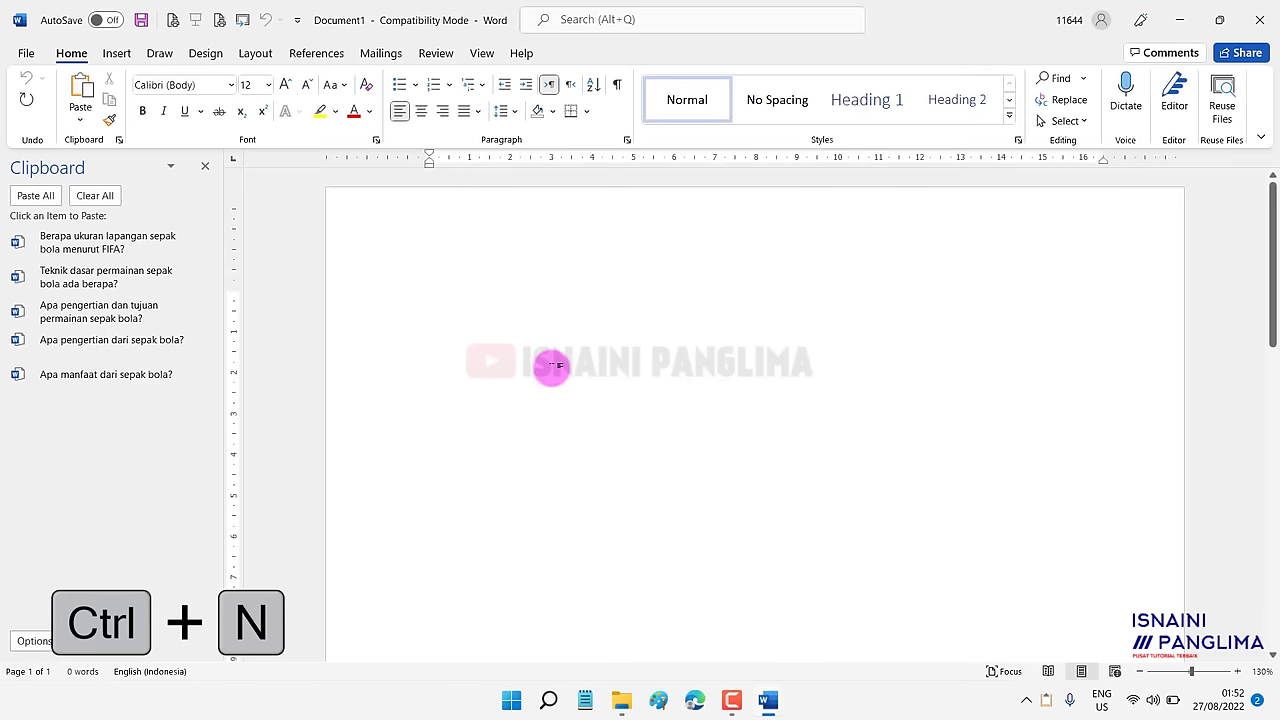
Paste all five collected question headings into the new document with Paste All.
{"action": "left_click", "coordinate": [33, 196]}
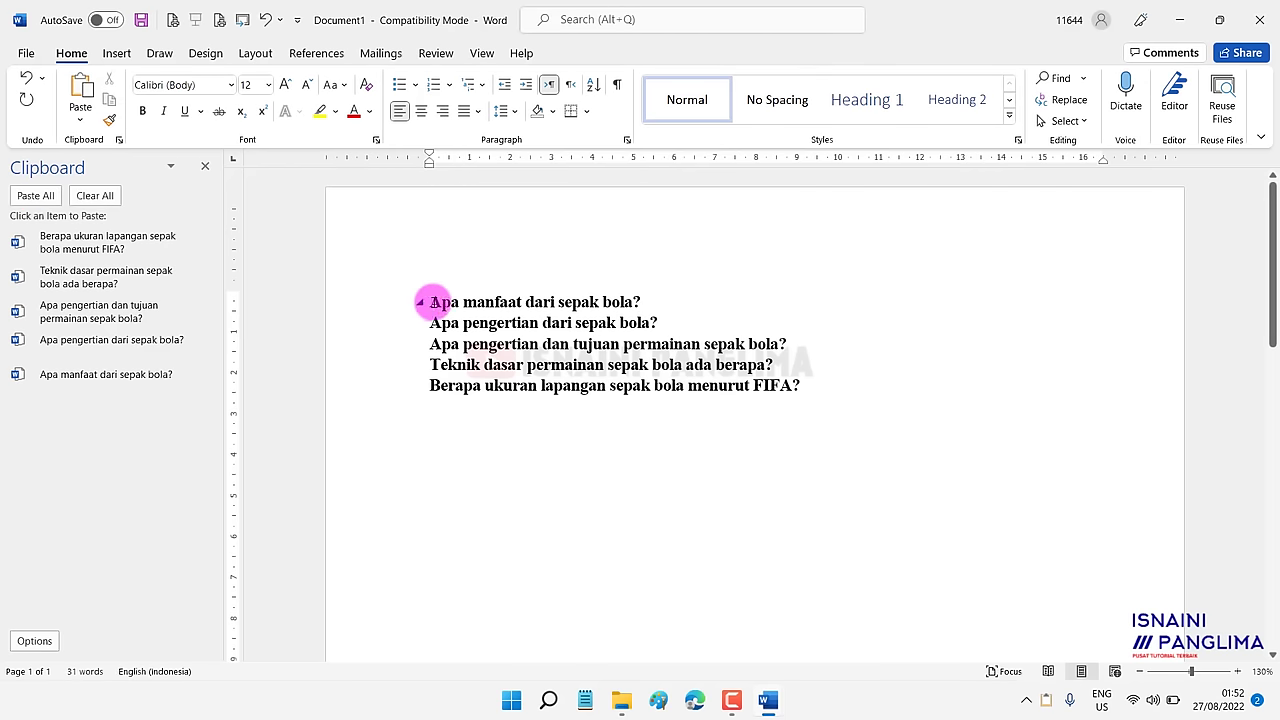
{"action": "left_click_drag", "start_coordinate": [432, 301], "coordinate": [835, 413]}
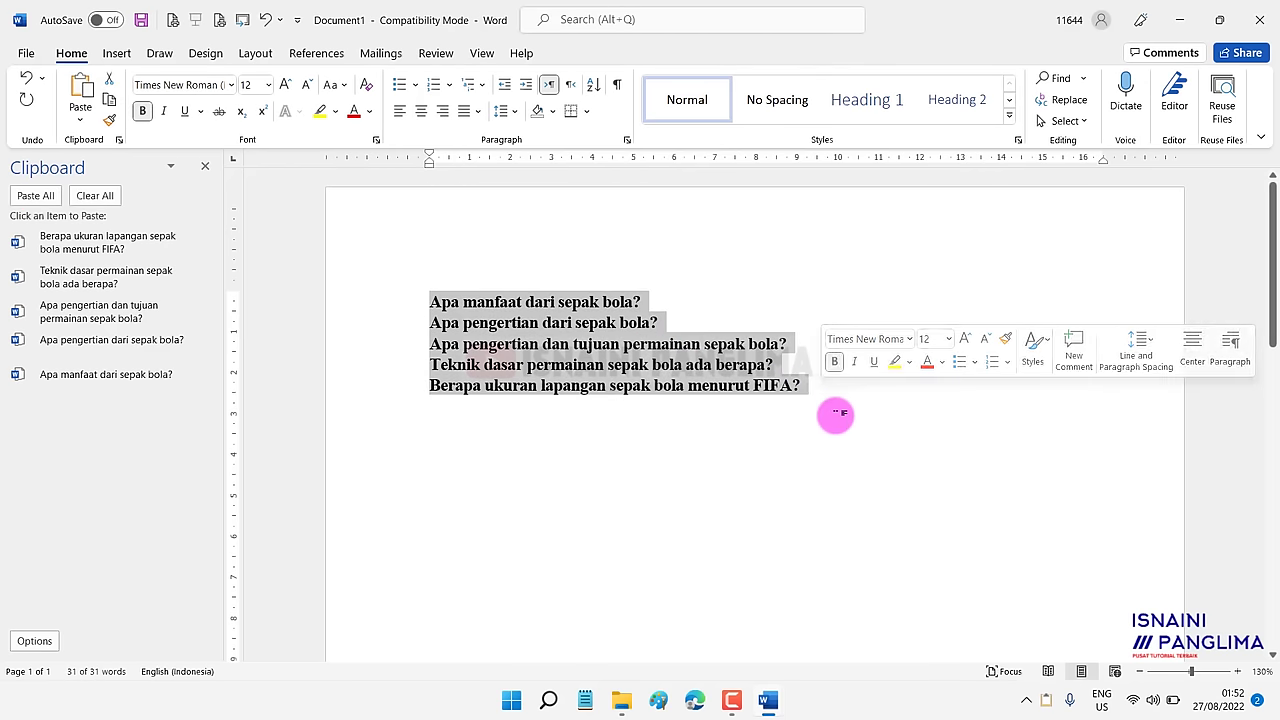
{"action": "left_click", "coordinate": [834, 418]}
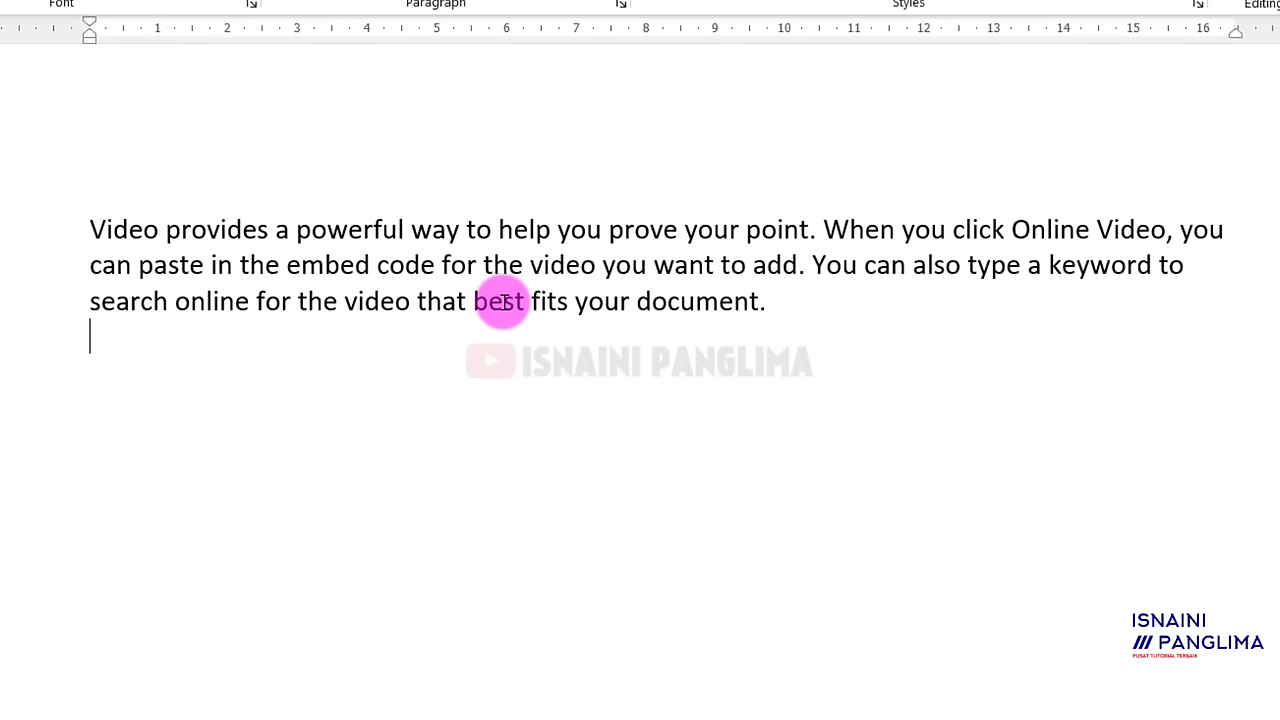
Ctrl+click to select the paragraph's first and second sentences in turn.
{"action": "key", "text": "ctrl"}
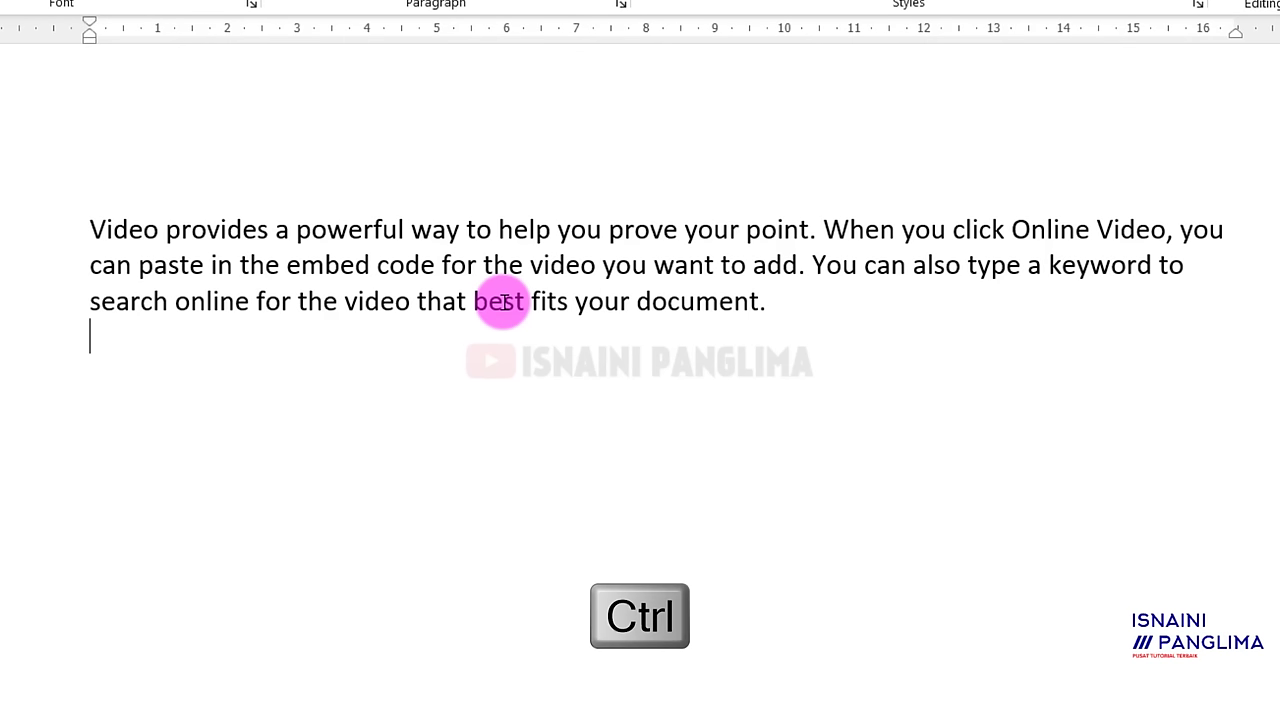
{"action": "left_click", "coordinate": [370, 229], "text": "ctrl"}
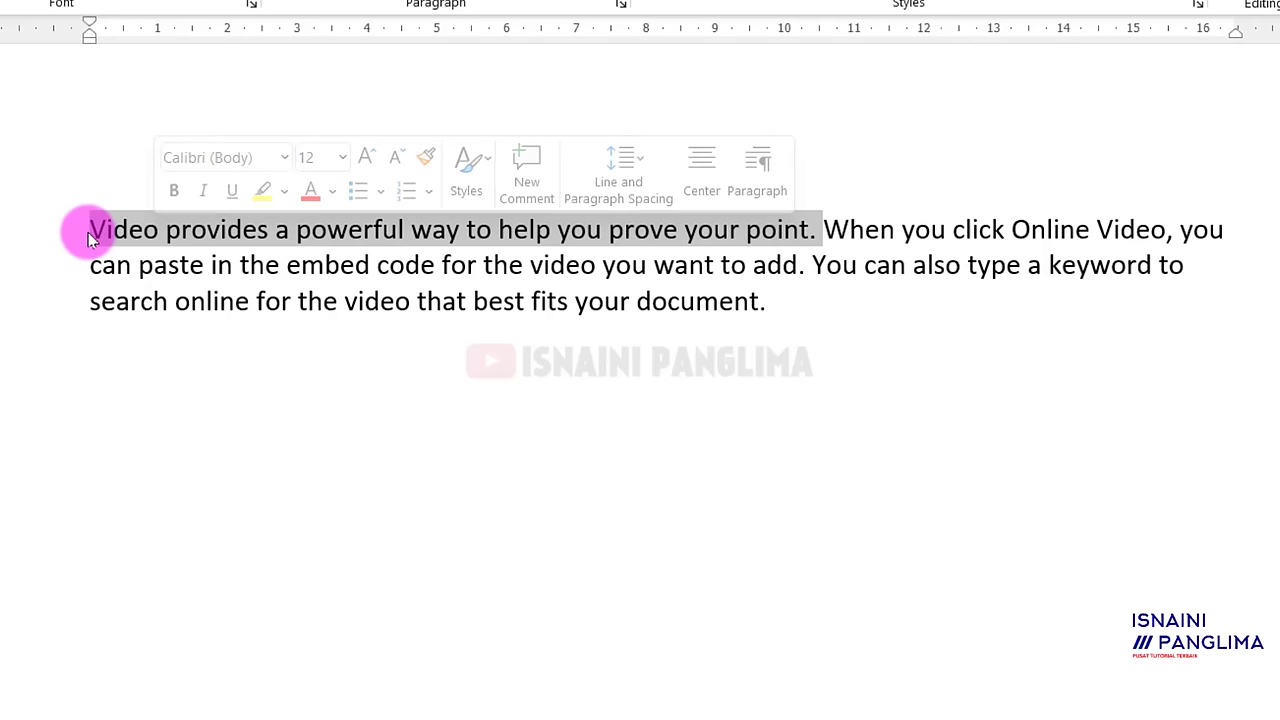
{"action": "left_click", "coordinate": [856, 246]}
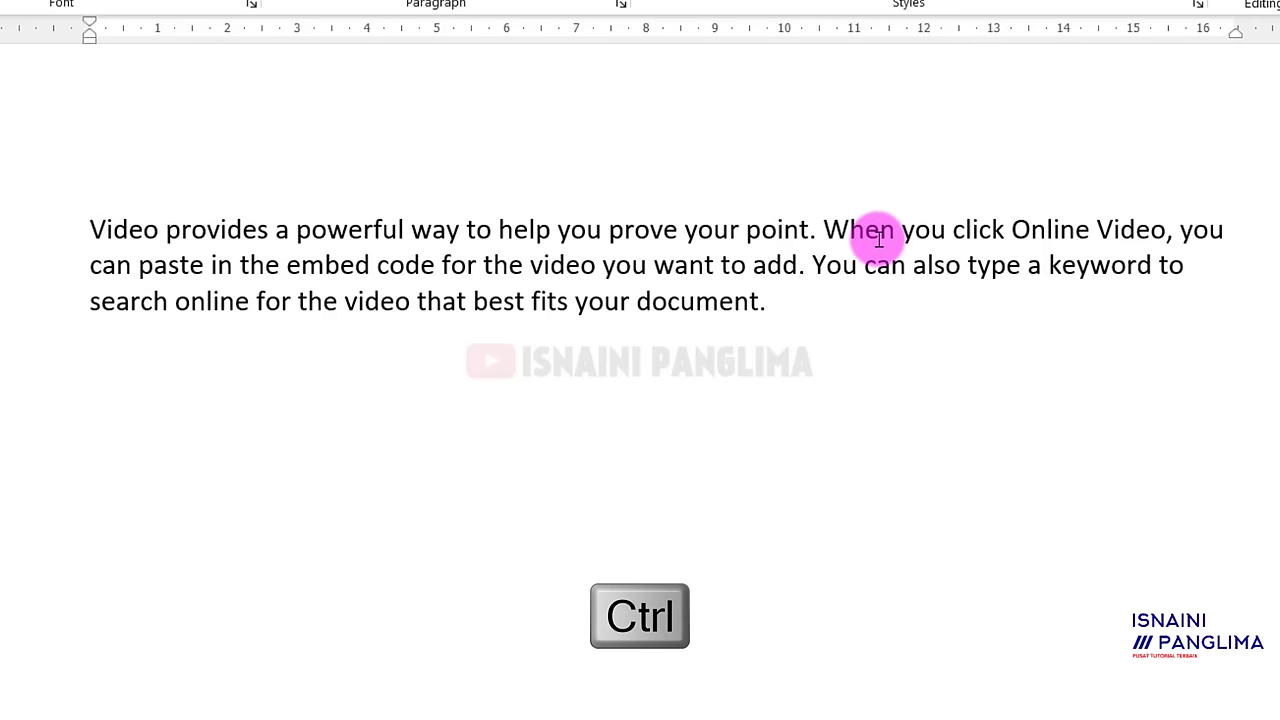
{"action": "left_click", "coordinate": [857, 232], "text": "ctrl"}
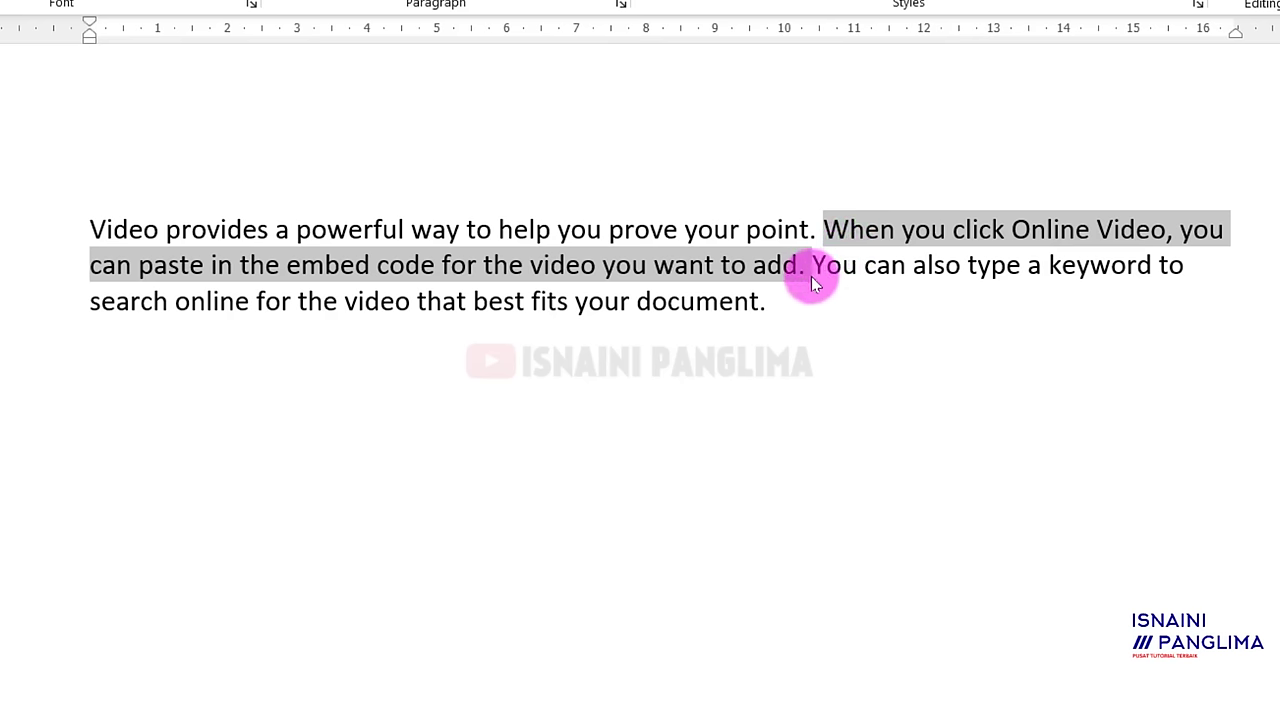
{"action": "left_click", "coordinate": [812, 340]}
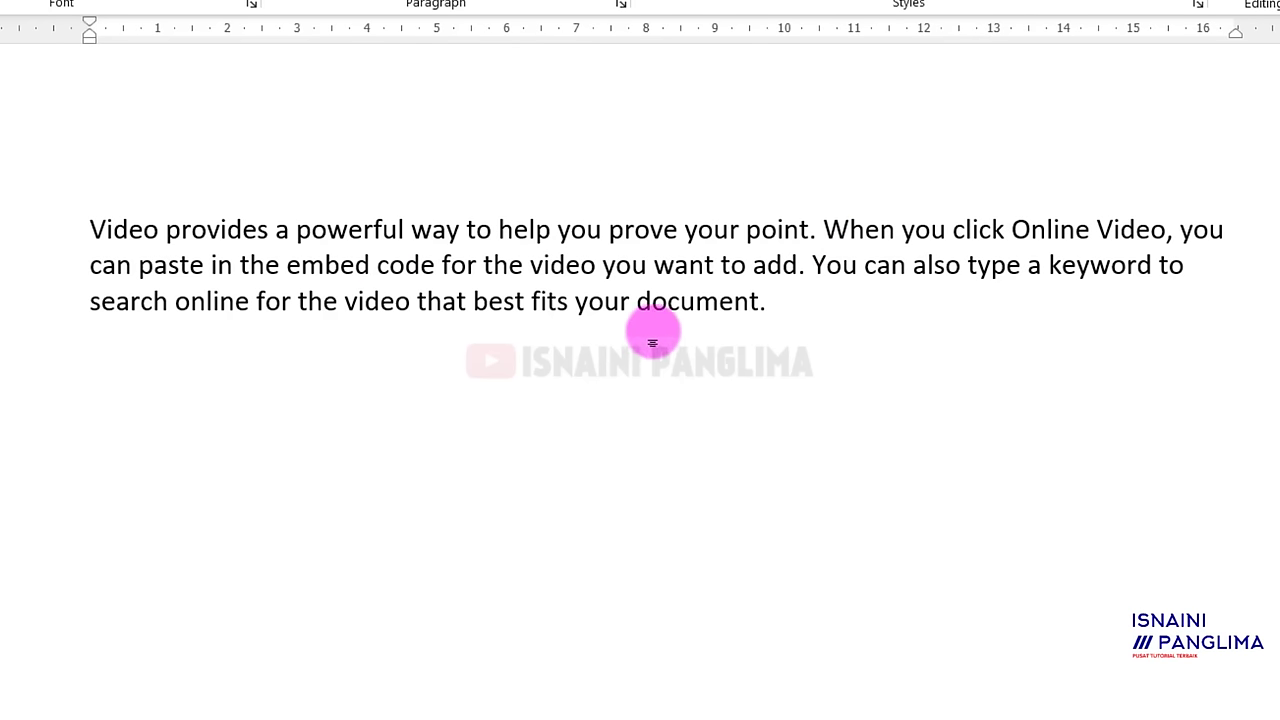
Replace the period after 'prove your point' with a comma.
{"action": "left_click", "coordinate": [817, 229]}
{"action": "key", "text": "BackSpace"}
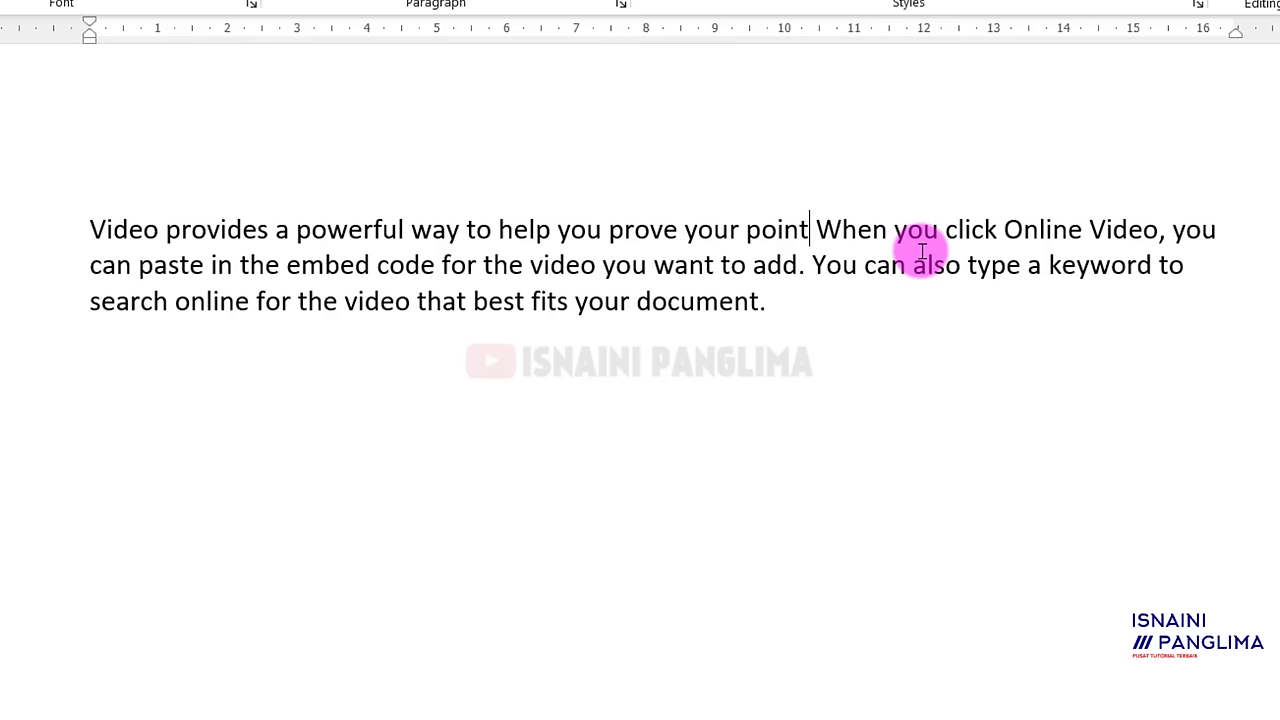
{"action": "type", "text": ","}
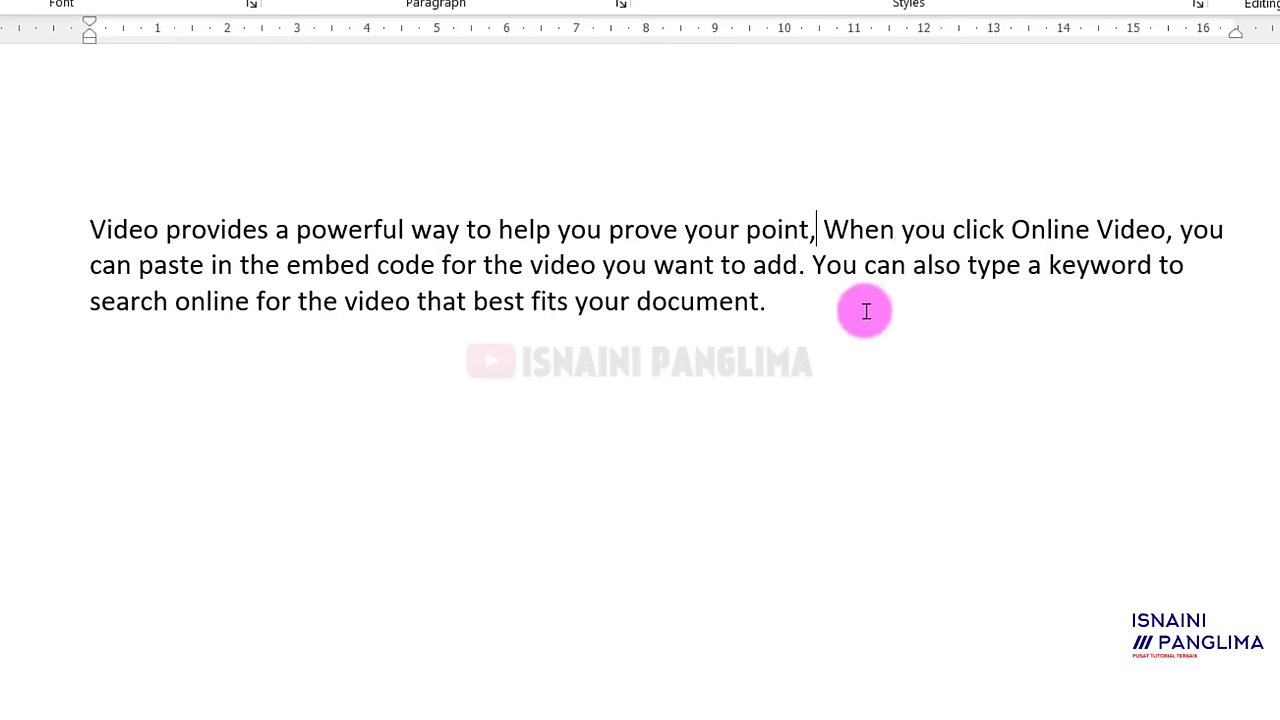
Ctrl+click to select the first sentence, then triple-click to select the whole paragraph.
{"action": "key", "text": "ctrl"}
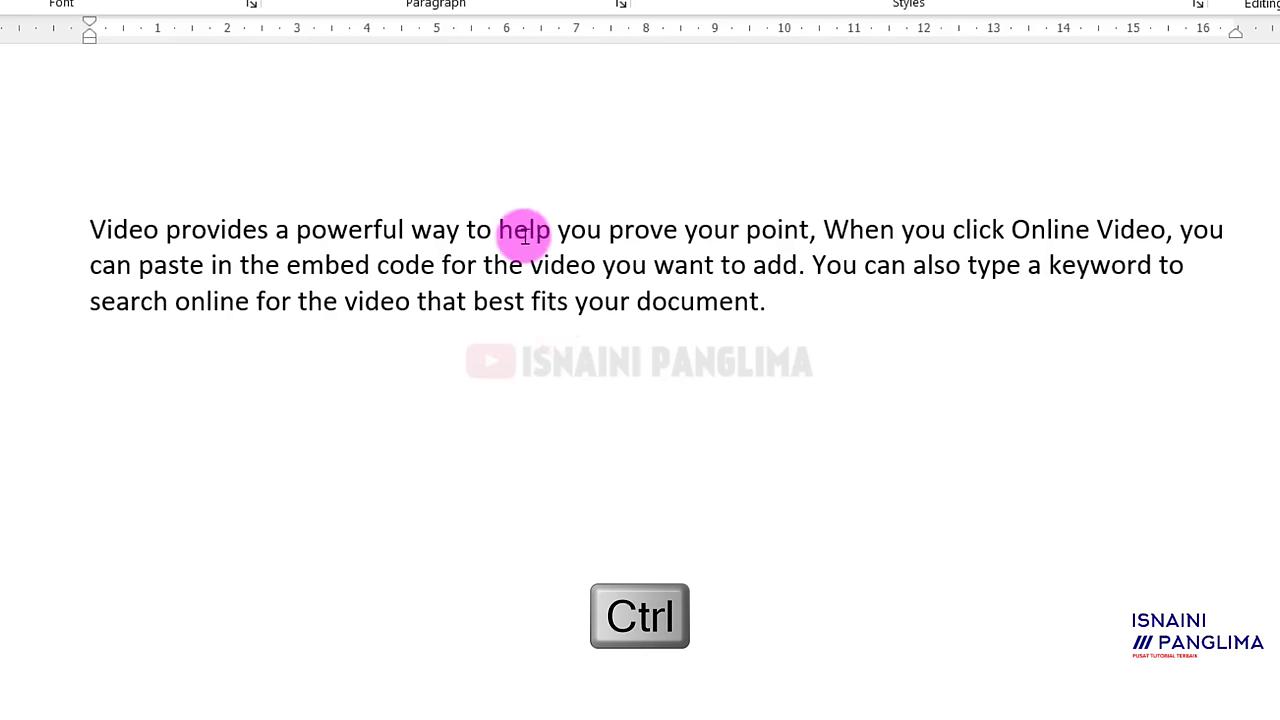
{"action": "left_click", "coordinate": [522, 230], "text": "ctrl"}
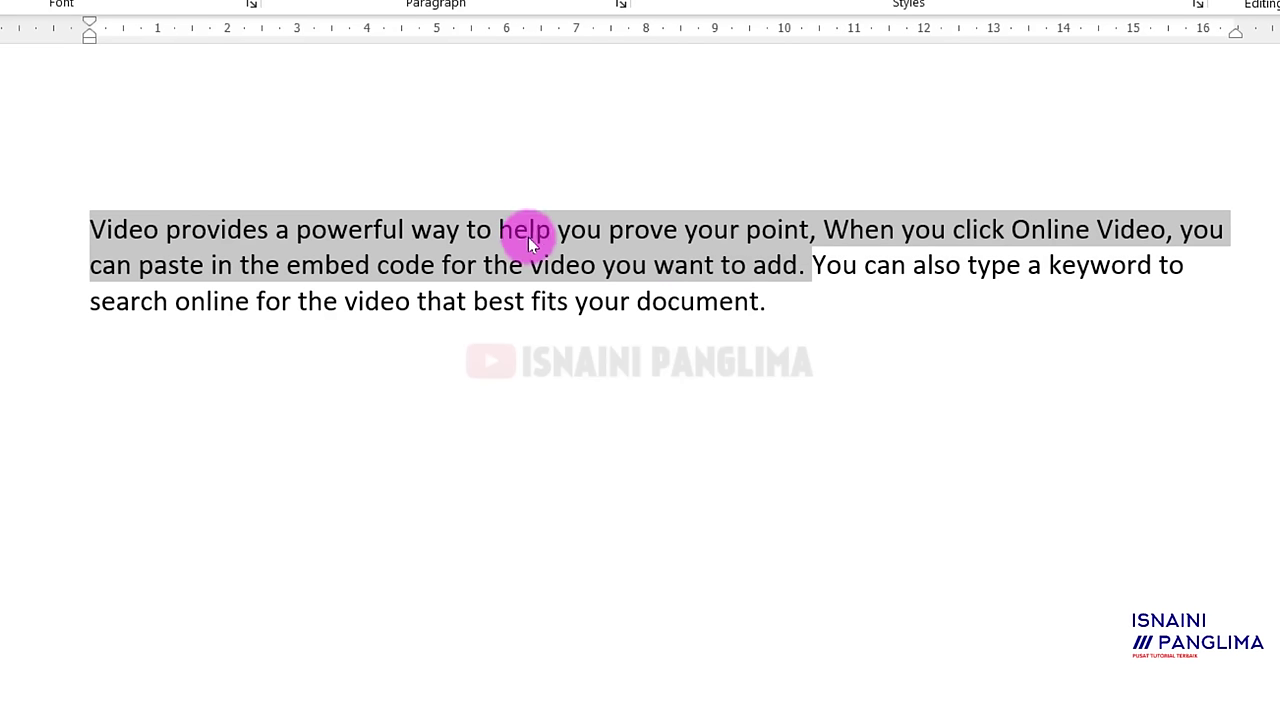
{"action": "left_click", "coordinate": [781, 331]}
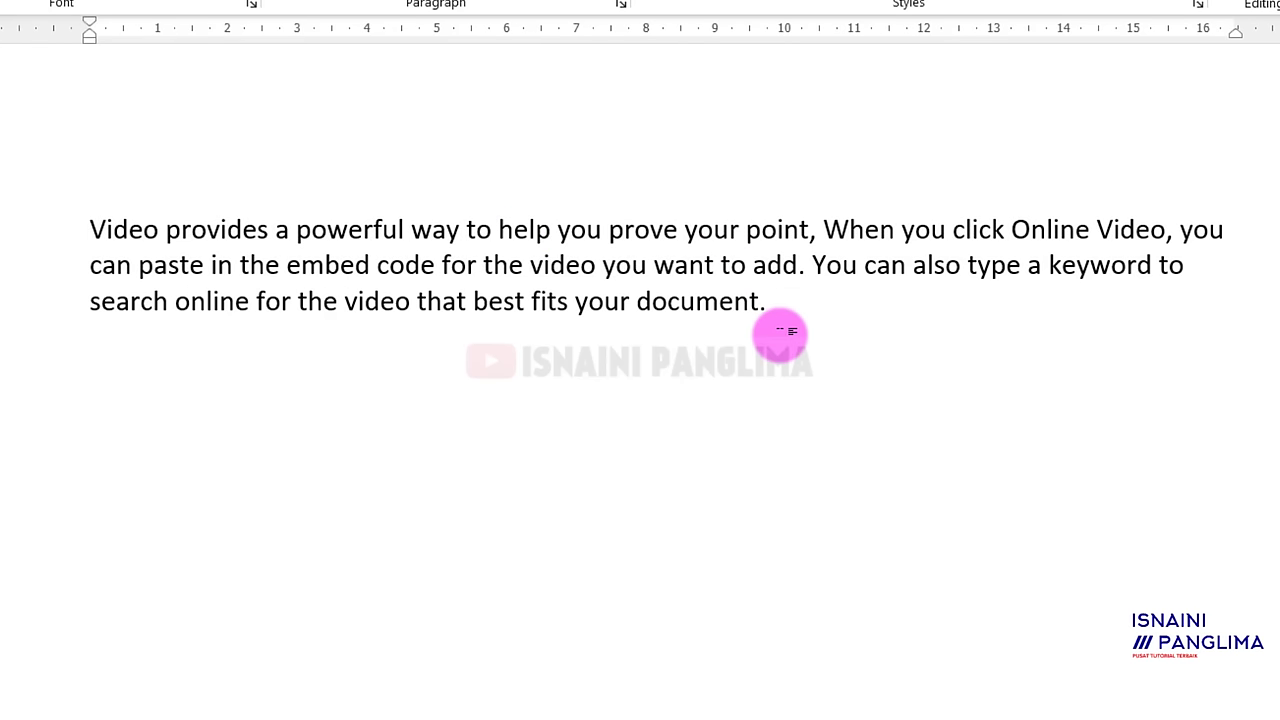
{"action": "triple_click", "coordinate": [352, 227]}
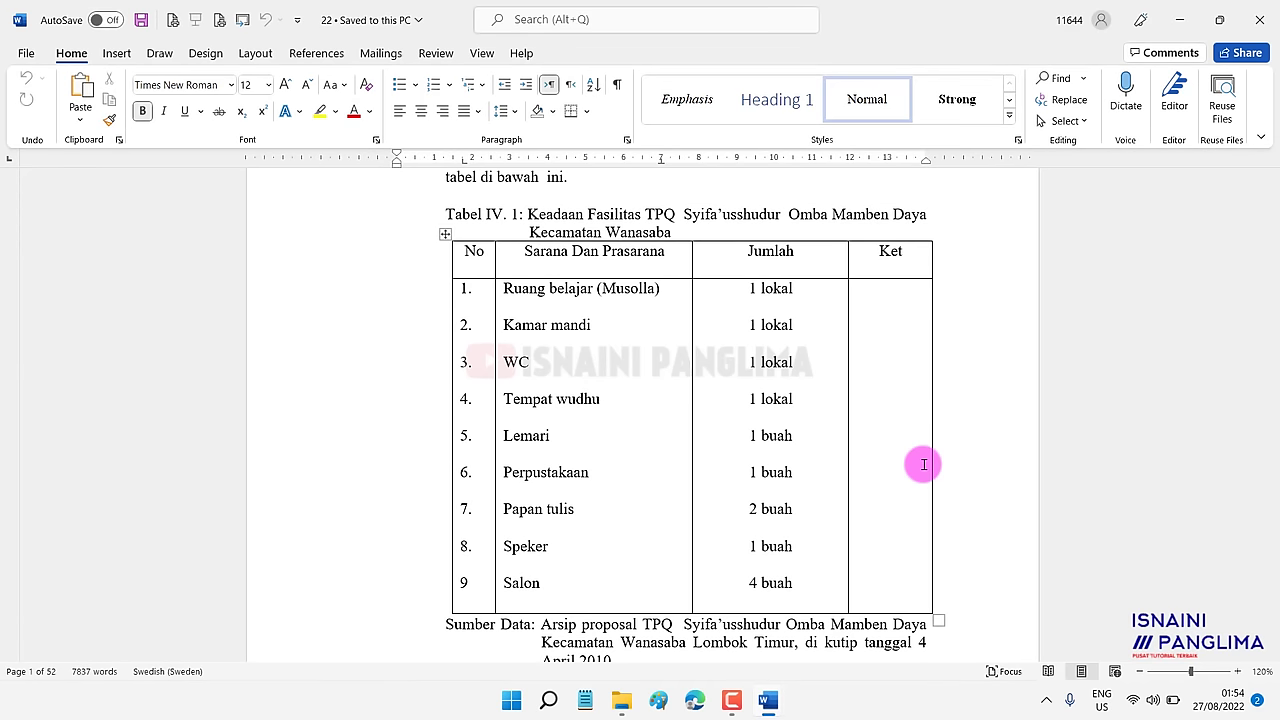
Scroll to Tabel IV. 1 and select it from the caption through the Sumber Data note.
{"action": "scroll", "coordinate": [923, 464], "scroll_direction": "up", "scroll_amount": 6}
{"action": "scroll", "coordinate": [757, 390], "scroll_direction": "down", "scroll_amount": 2}
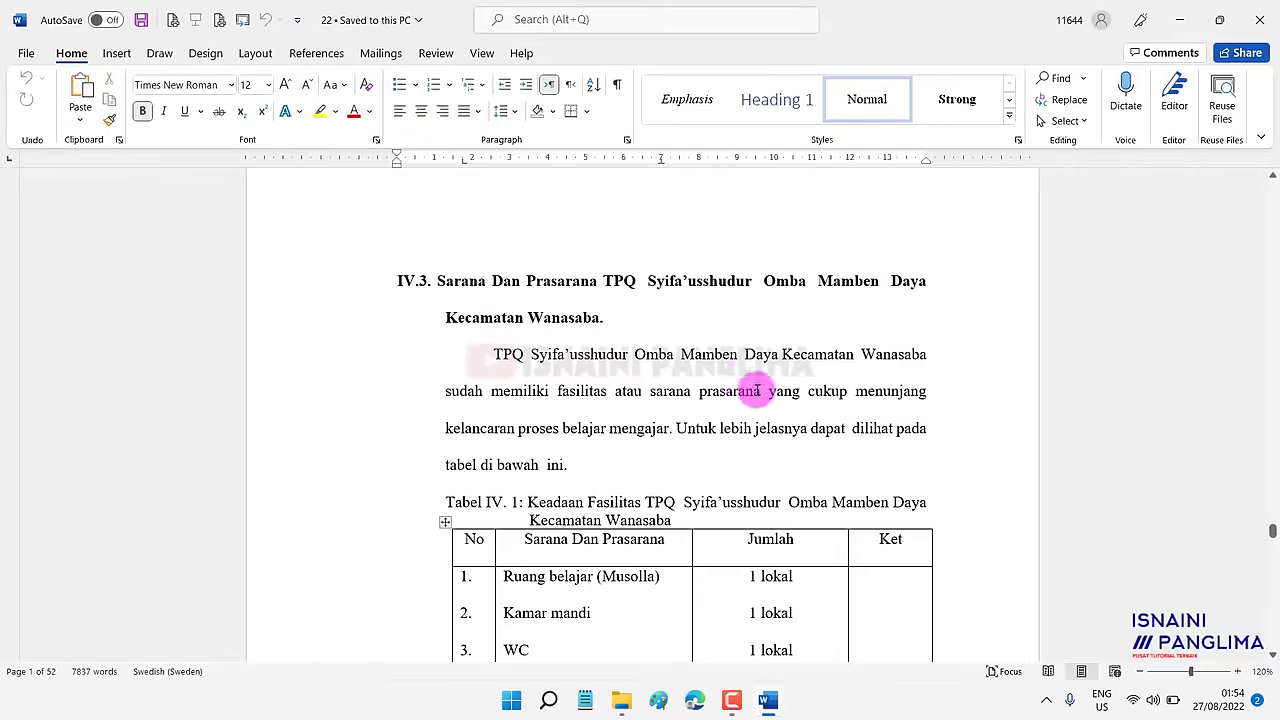
{"action": "scroll", "coordinate": [700, 391], "scroll_direction": "down", "scroll_amount": 4}
{"action": "scroll", "coordinate": [640, 382], "scroll_direction": "down", "scroll_amount": 2}
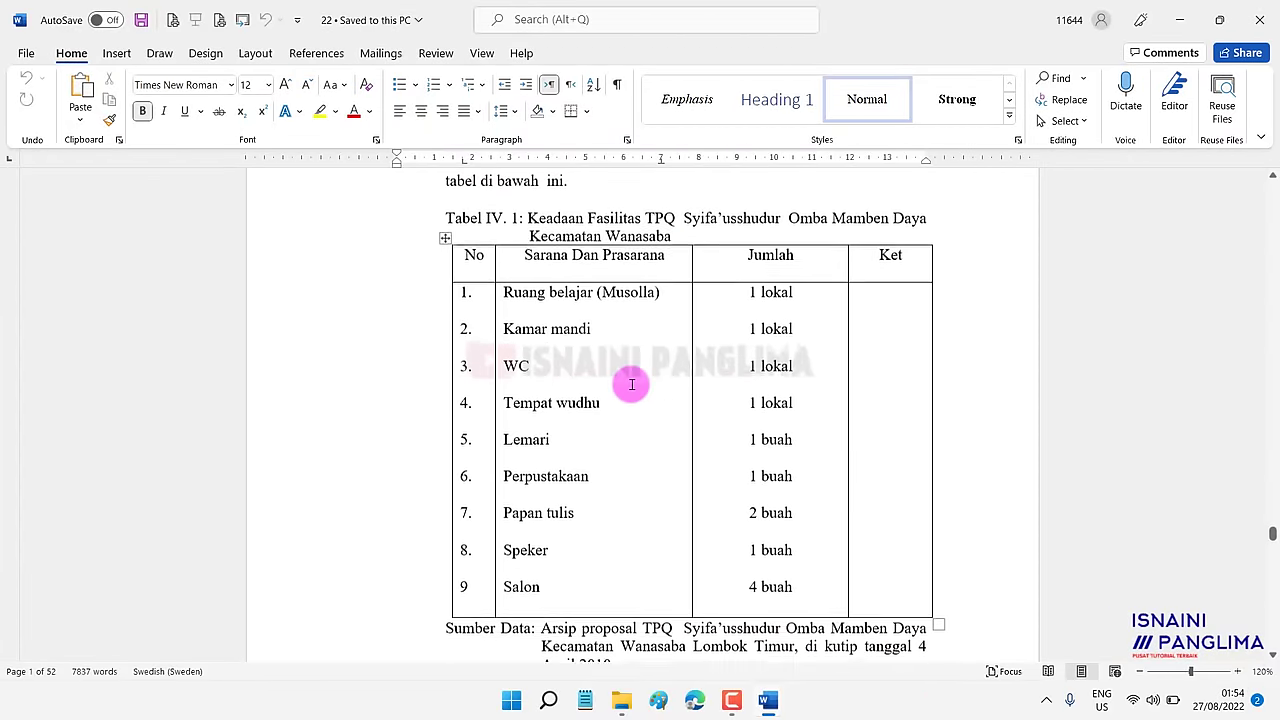
{"action": "scroll", "coordinate": [632, 385], "scroll_direction": "down", "scroll_amount": 6}
{"action": "scroll", "coordinate": [604, 484], "scroll_direction": "up", "scroll_amount": 2}
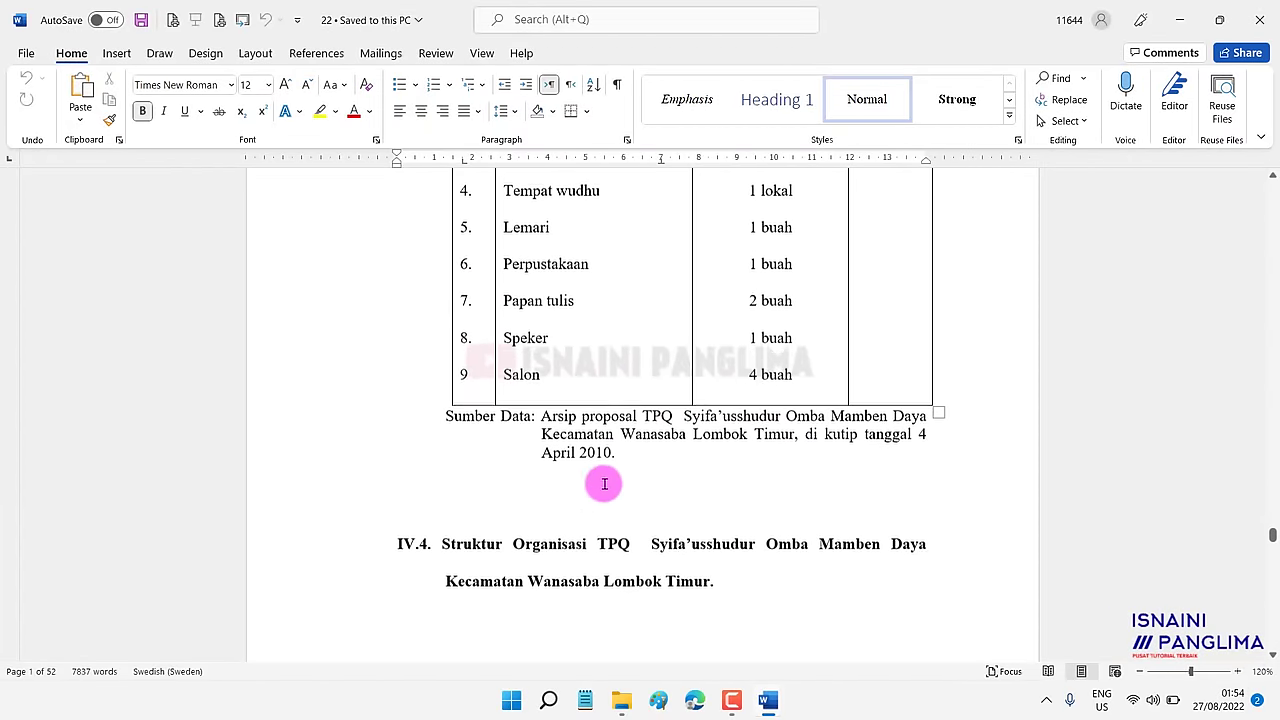
{"action": "scroll", "coordinate": [609, 466], "scroll_direction": "down", "scroll_amount": 1}
{"action": "scroll", "coordinate": [617, 469], "scroll_direction": "down", "scroll_amount": 2}
{"action": "scroll", "coordinate": [617, 469], "scroll_direction": "down", "scroll_amount": 3}
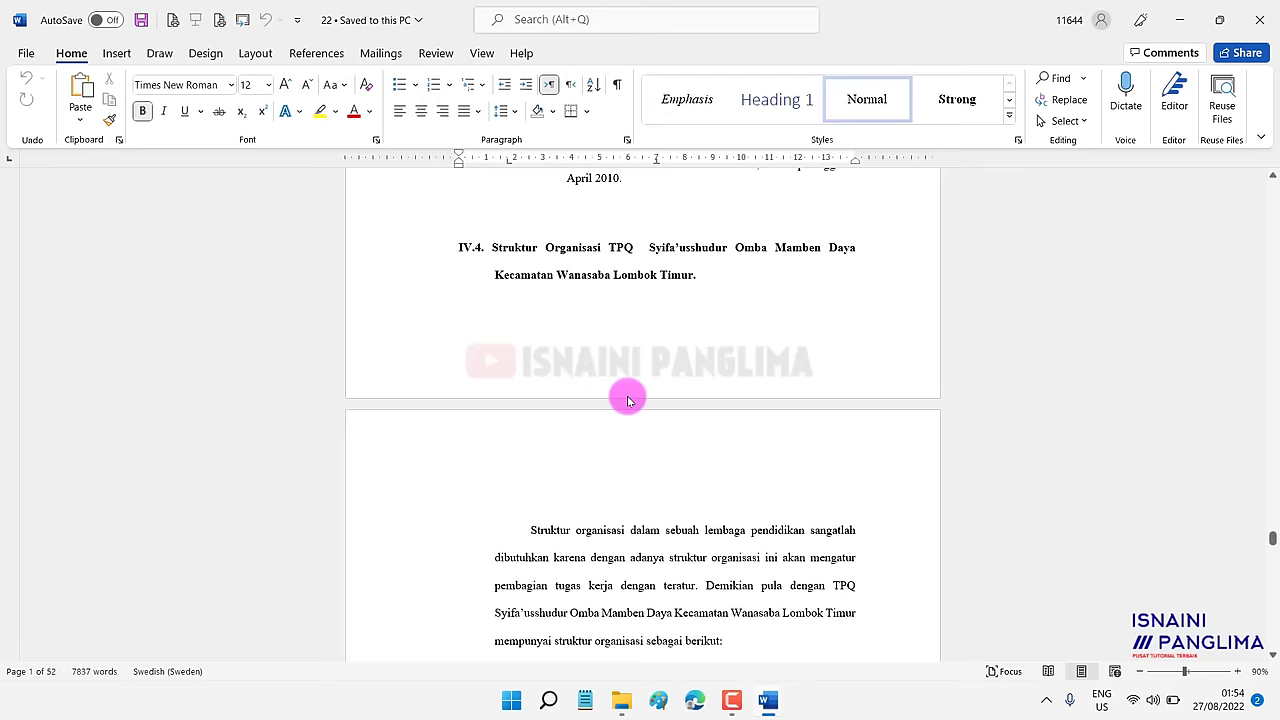
{"action": "scroll", "coordinate": [630, 400], "scroll_direction": "down", "scroll_amount": 1}
{"action": "scroll", "coordinate": [630, 400], "scroll_direction": "down", "scroll_amount": 2}
{"action": "scroll", "coordinate": [655, 415], "scroll_direction": "up", "scroll_amount": 2}
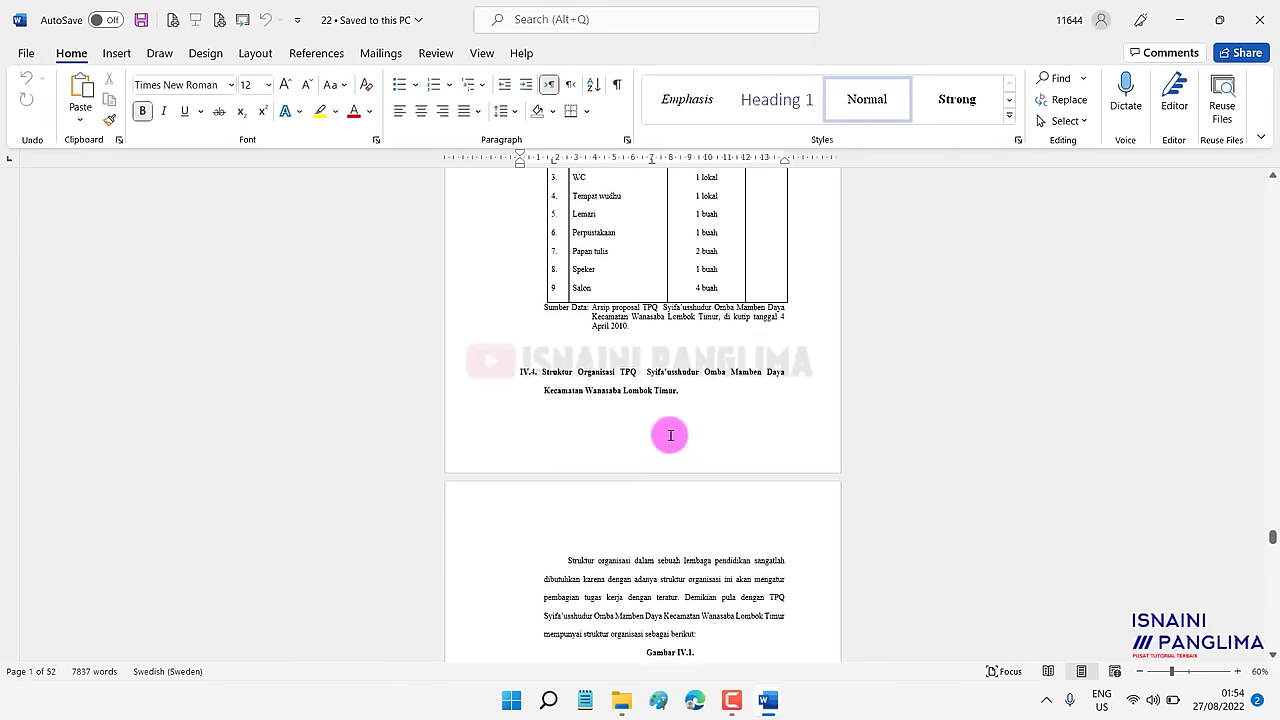
{"action": "scroll", "coordinate": [670, 435], "scroll_direction": "up", "scroll_amount": 3}
{"action": "scroll", "coordinate": [669, 438], "scroll_direction": "up", "scroll_amount": 2}
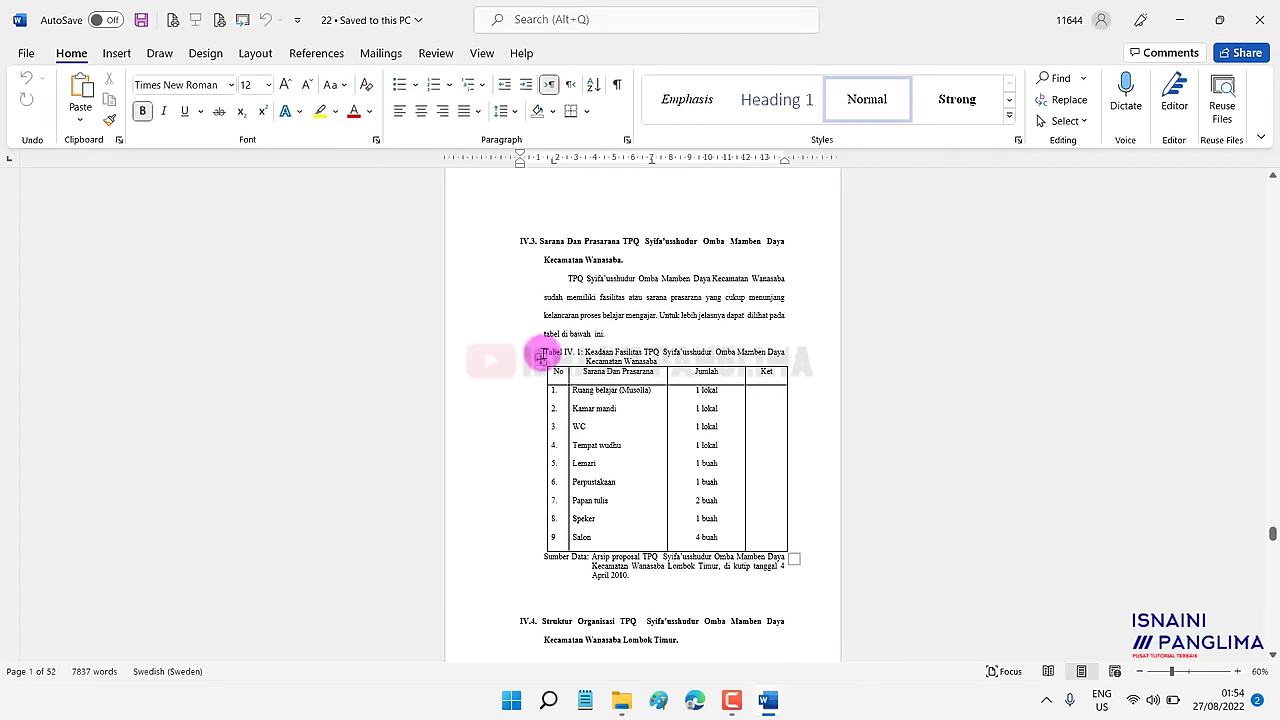
{"action": "left_click_drag", "start_coordinate": [541, 357], "coordinate": [707, 572]}
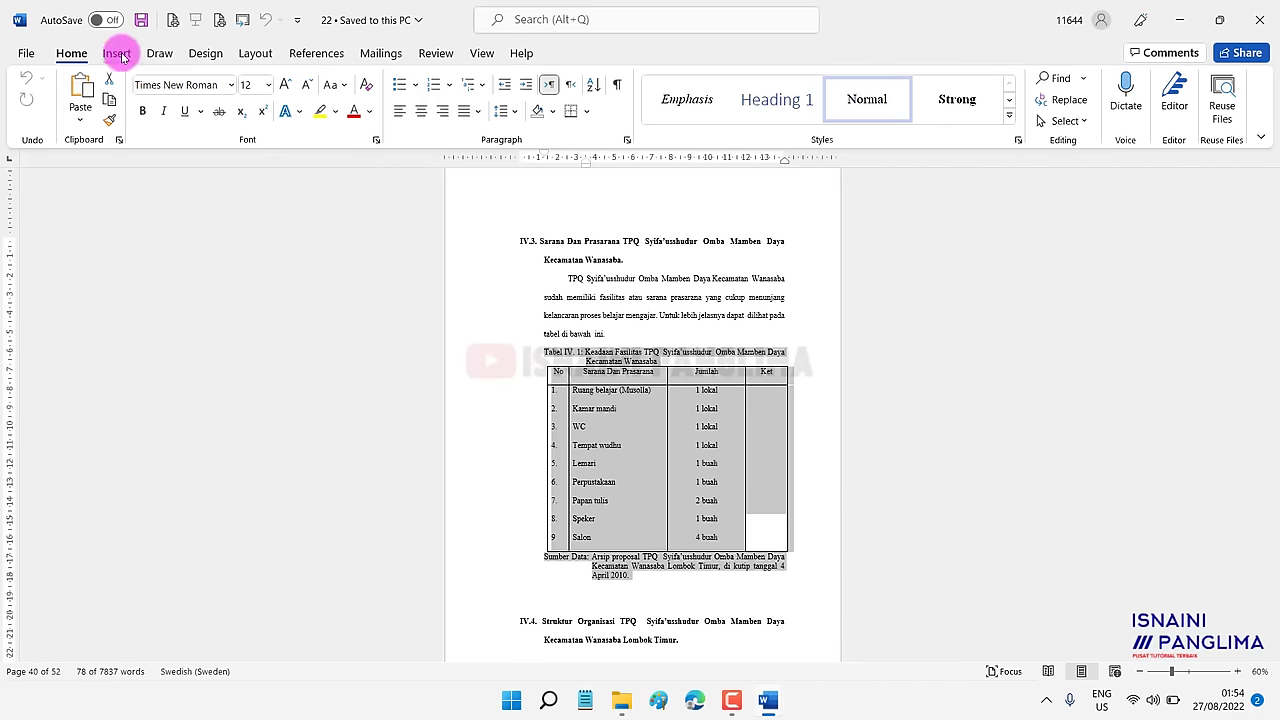
Set Landscape orientation in Custom Margins, applied to the selected text only.
{"action": "left_click", "coordinate": [252, 55]}
{"action": "left_click", "coordinate": [35, 110]}
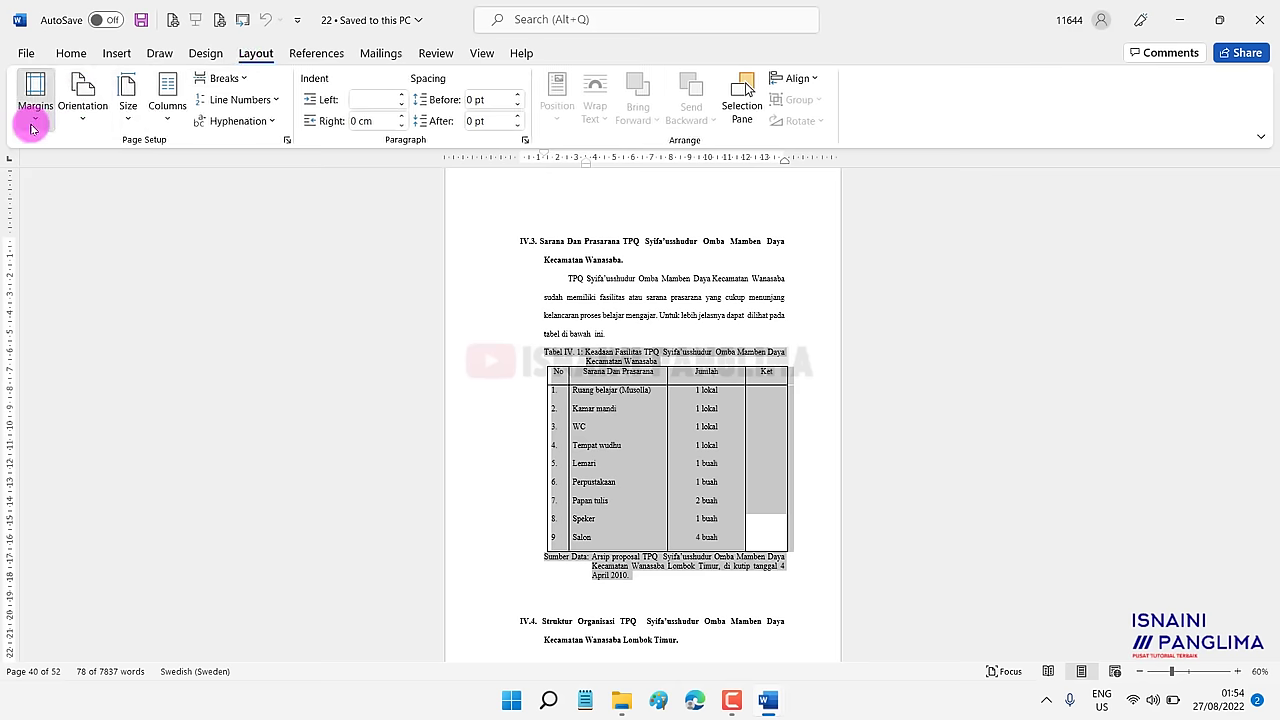
{"action": "left_click", "coordinate": [113, 580]}
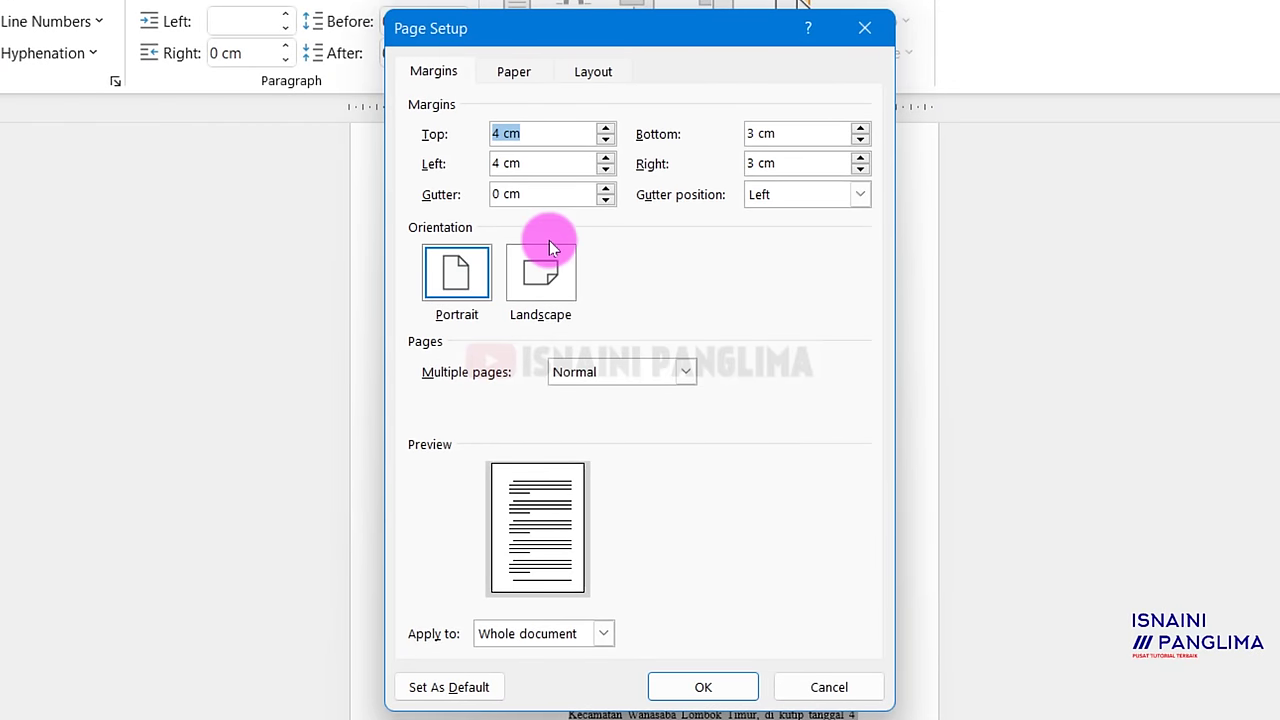
{"action": "left_click", "coordinate": [546, 283]}
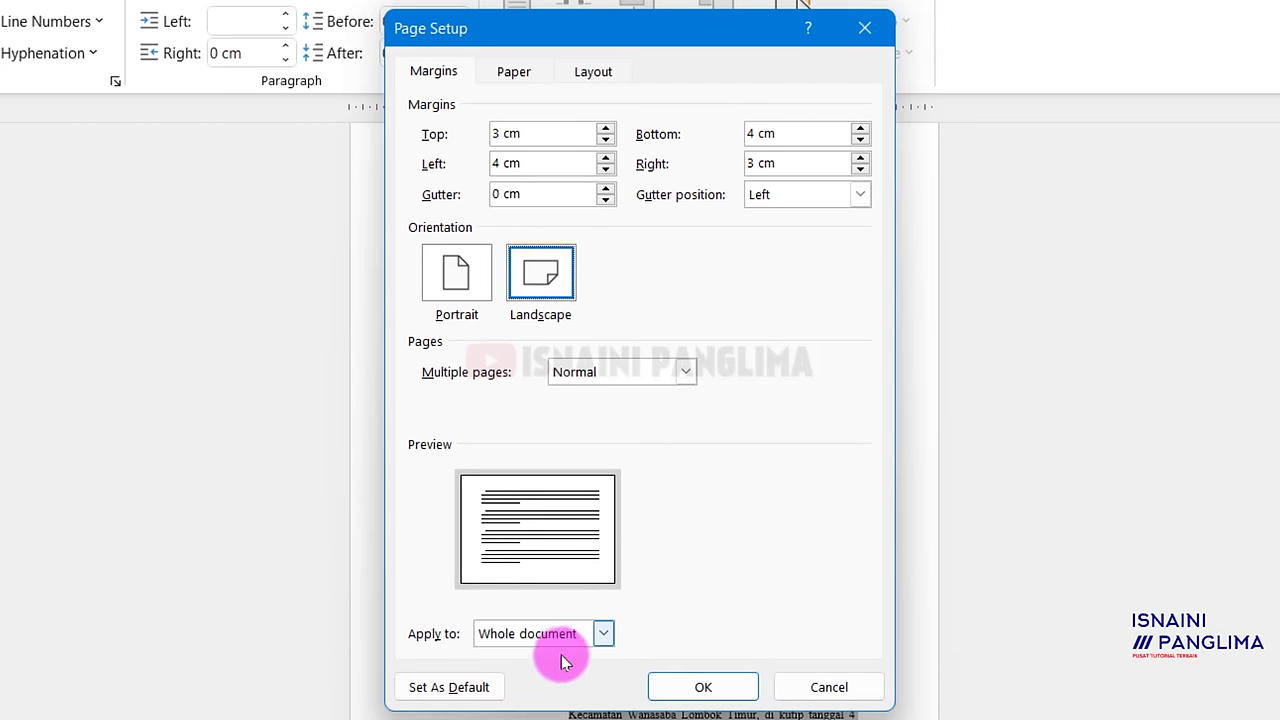
{"action": "left_click", "coordinate": [601, 634]}
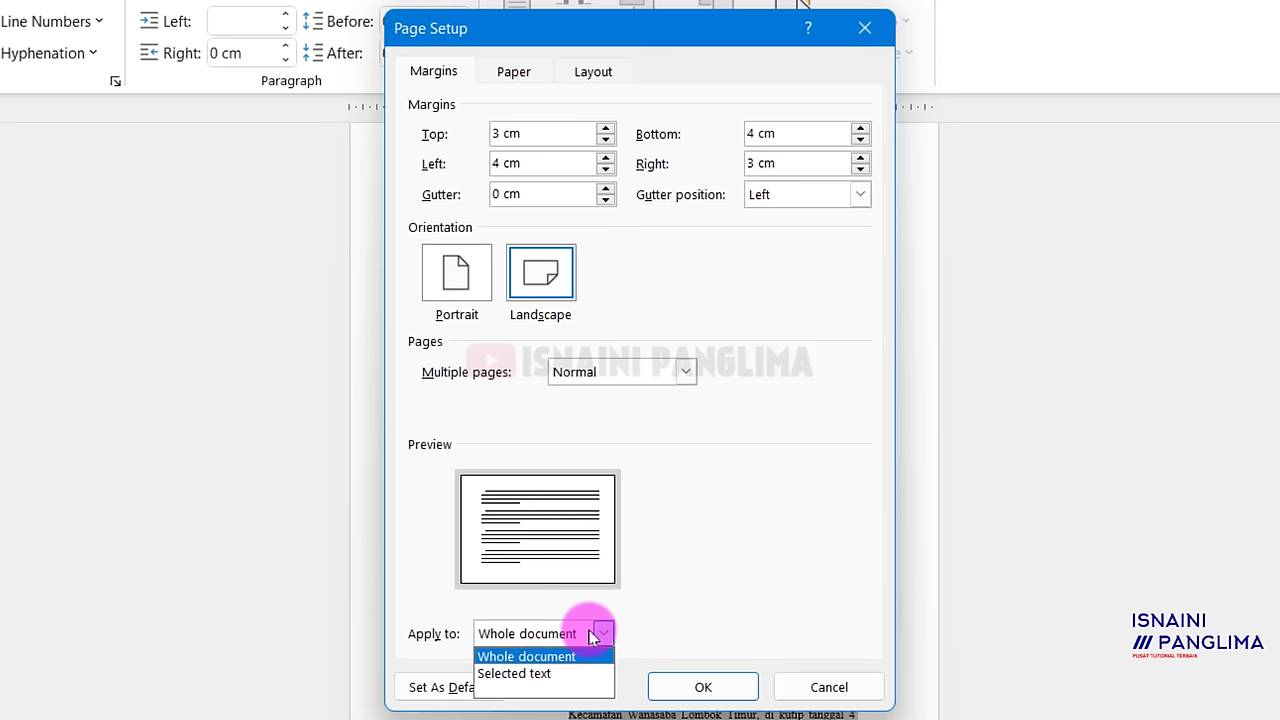
{"action": "left_click", "coordinate": [540, 682]}
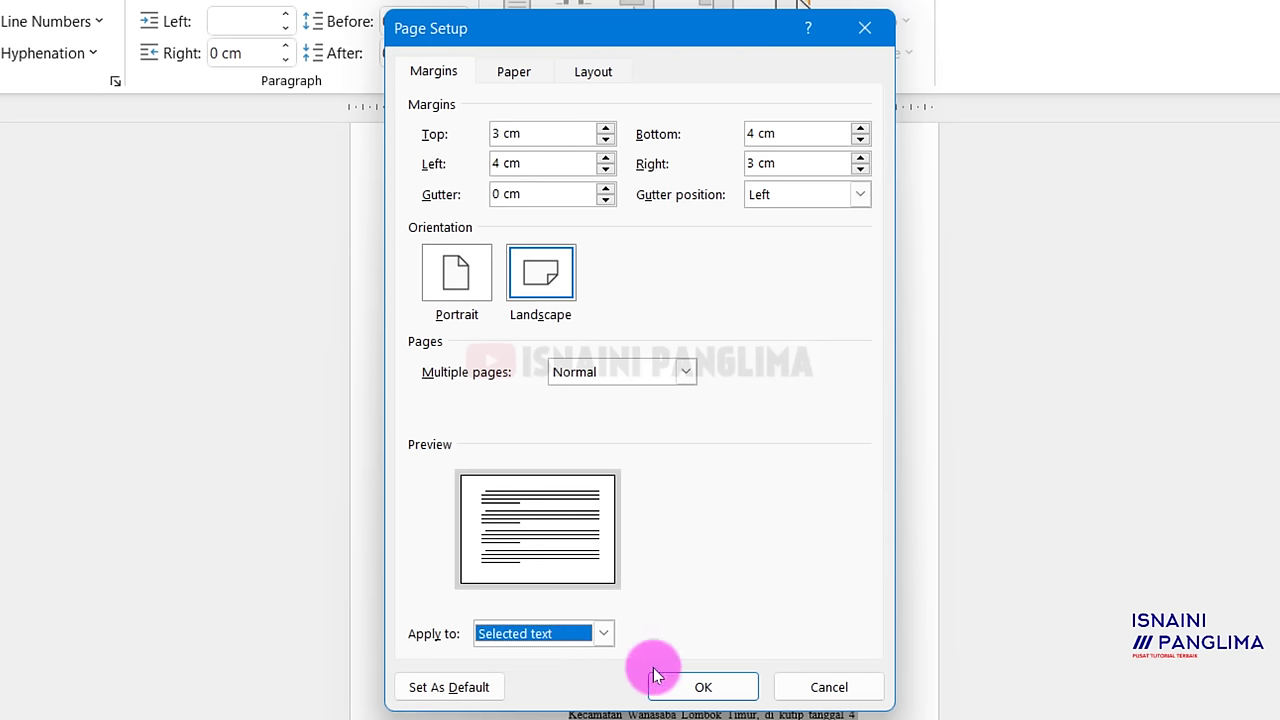
{"action": "left_click", "coordinate": [702, 688]}
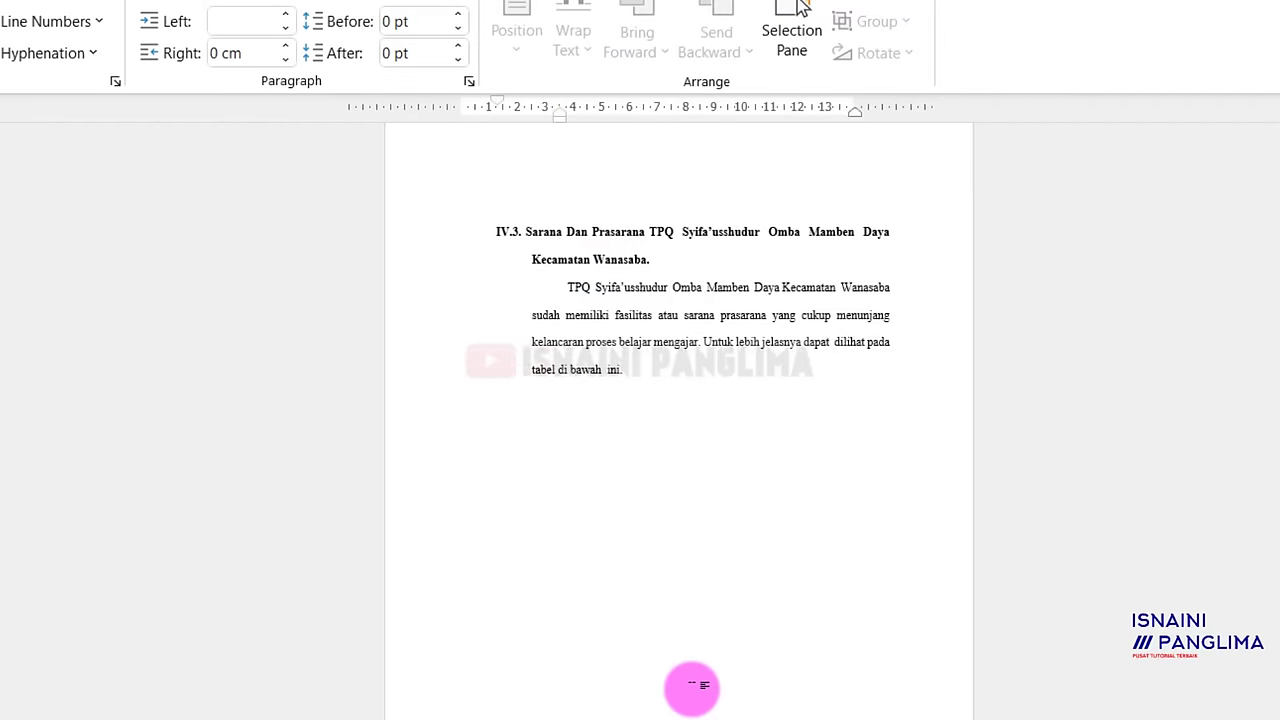
Scroll around the new landscape table page and clear the selection.
{"action": "scroll", "coordinate": [691, 686], "scroll_direction": "down", "scroll_amount": 10}
{"action": "scroll", "coordinate": [690, 600], "scroll_direction": "down", "scroll_amount": 3}
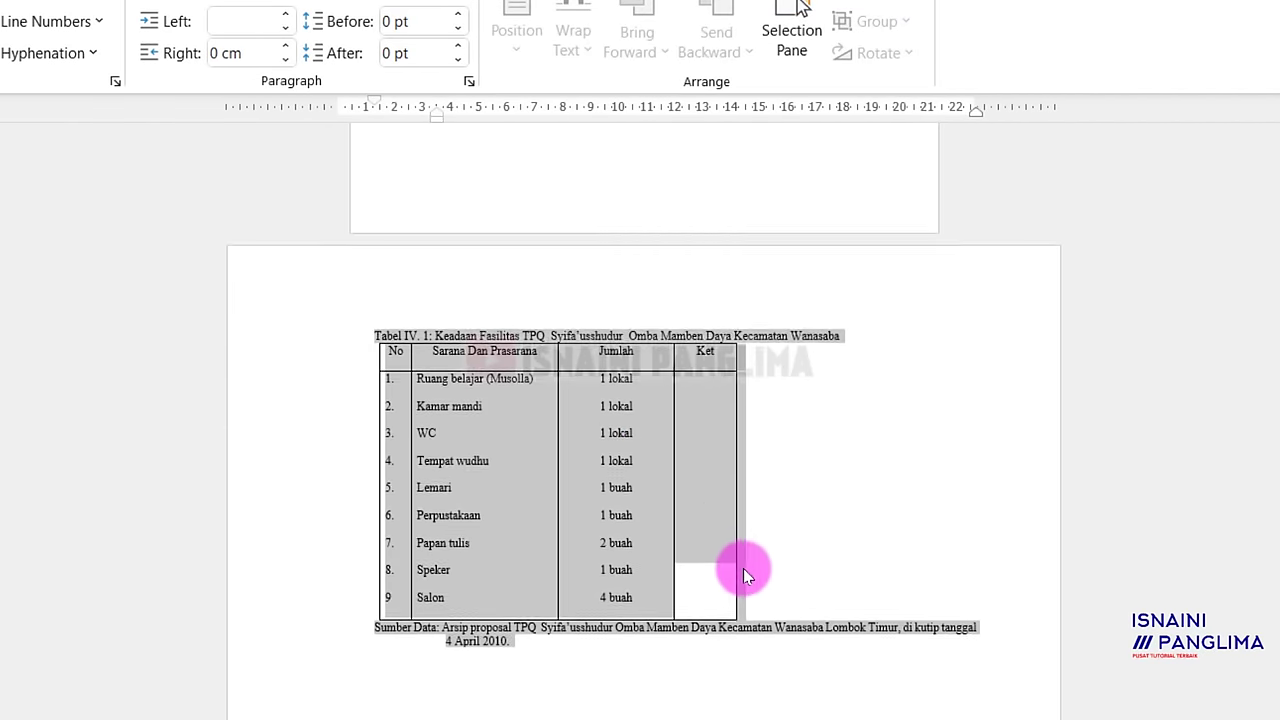
{"action": "scroll", "coordinate": [743, 568], "scroll_direction": "up", "scroll_amount": 5, "text": "ctrl"}
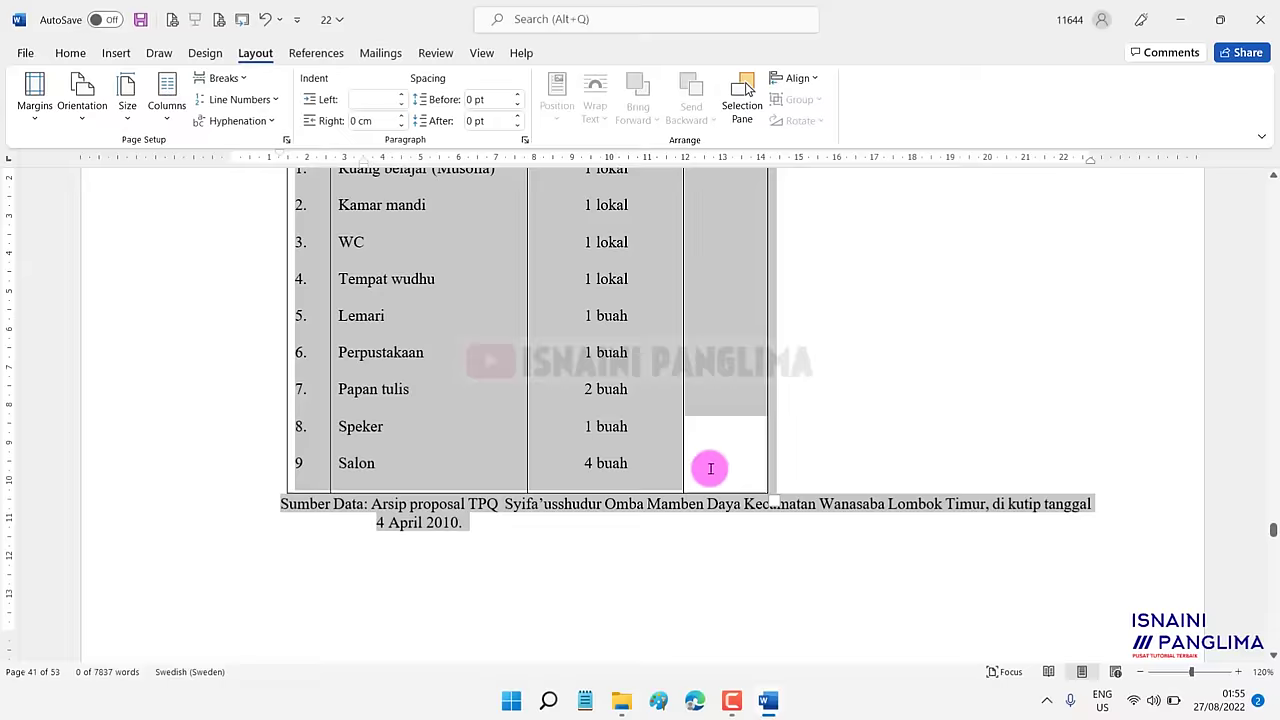
{"action": "scroll", "coordinate": [711, 475], "scroll_direction": "up", "scroll_amount": 8}
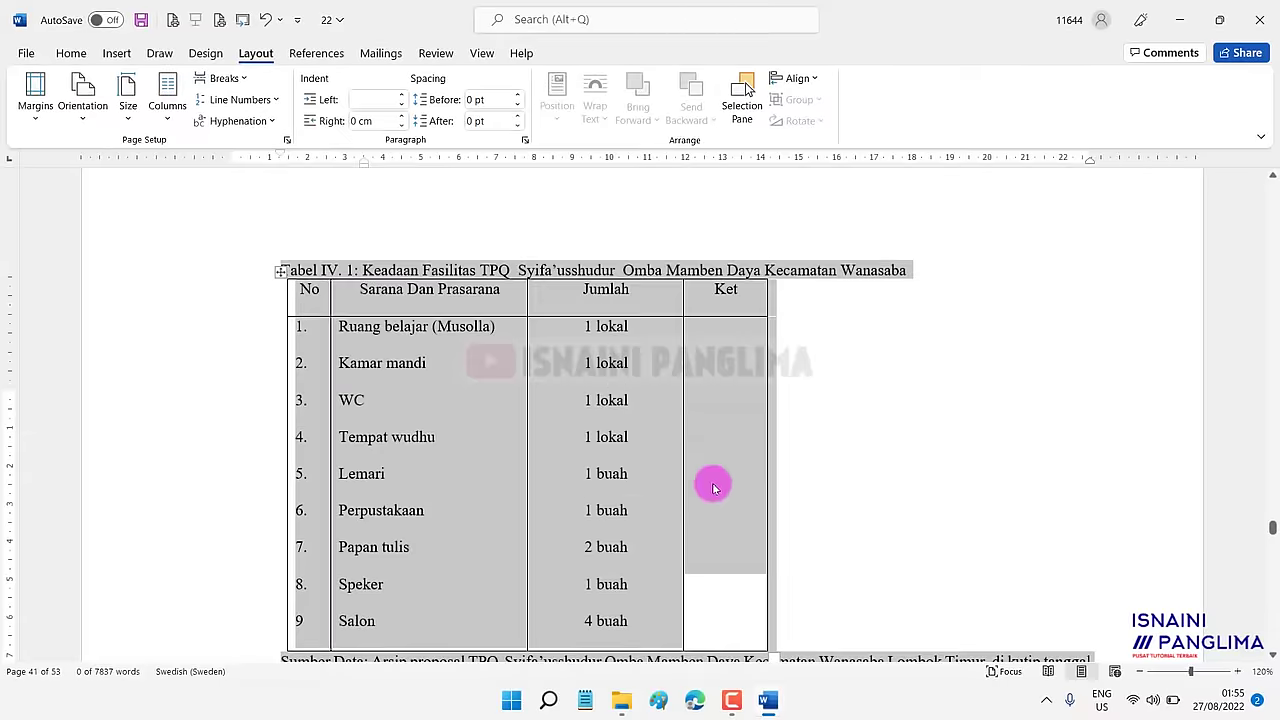
{"action": "scroll", "coordinate": [760, 471], "scroll_direction": "down", "scroll_amount": 3}
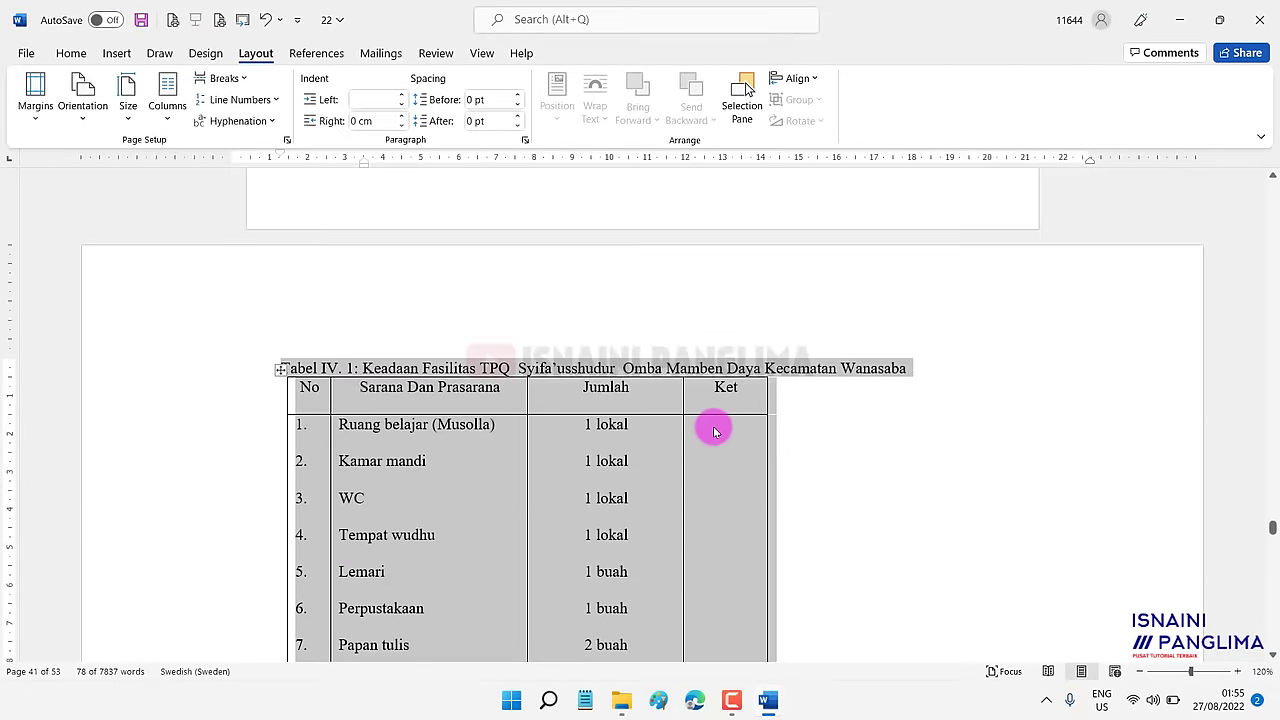
{"action": "left_click", "coordinate": [711, 426]}
{"action": "left_click", "coordinate": [478, 411]}
{"action": "scroll", "coordinate": [929, 453], "scroll_direction": "down", "scroll_amount": 1}
{"action": "scroll", "coordinate": [929, 453], "scroll_direction": "up", "scroll_amount": 3}
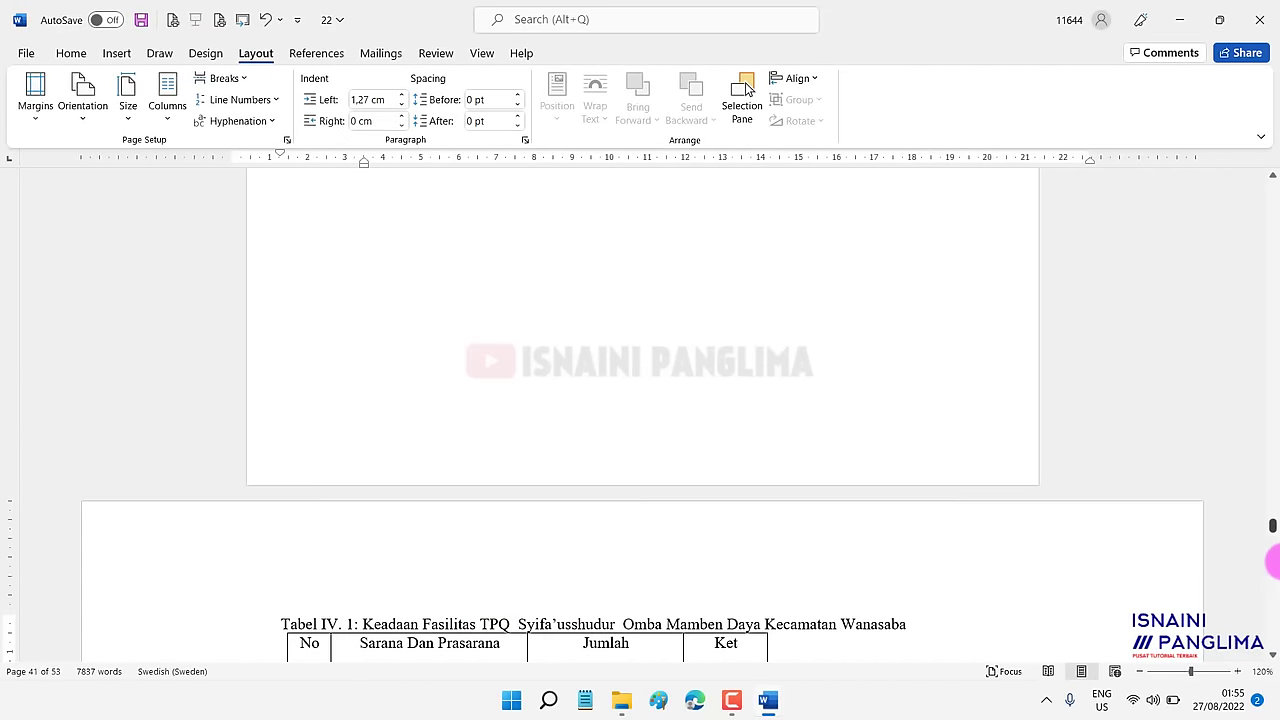
Select the two Qiraati paragraphs starting from the one beginning with 'Peranan'.
{"action": "left_click_drag", "start_coordinate": [1273, 527], "coordinate": [1273, 566]}
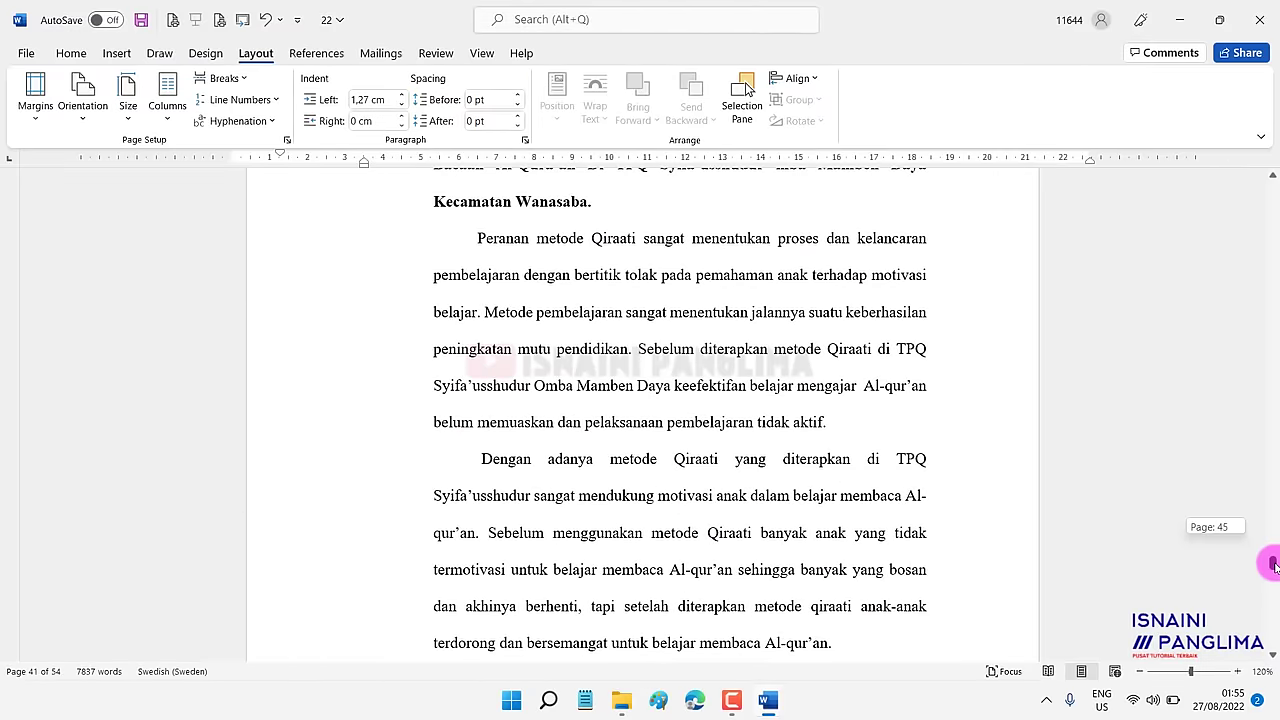
{"action": "left_click", "coordinate": [477, 244]}
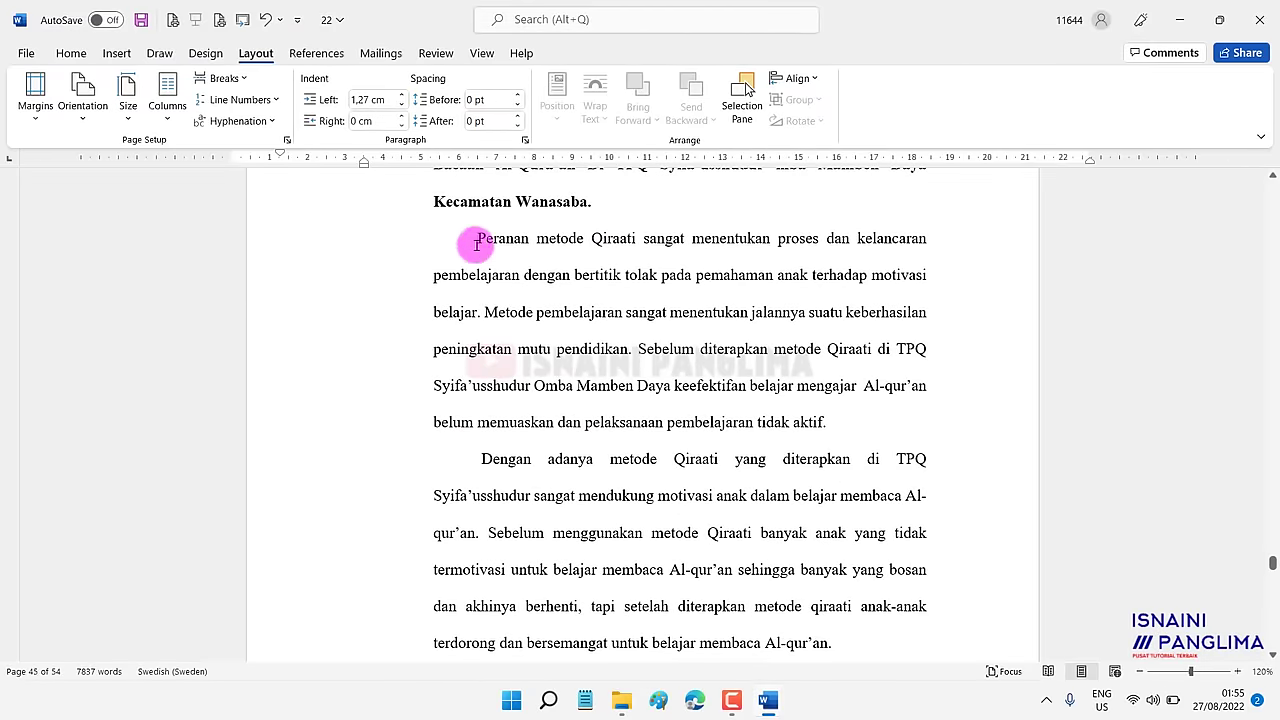
{"action": "left_click_drag", "start_coordinate": [478, 238], "coordinate": [842, 637]}
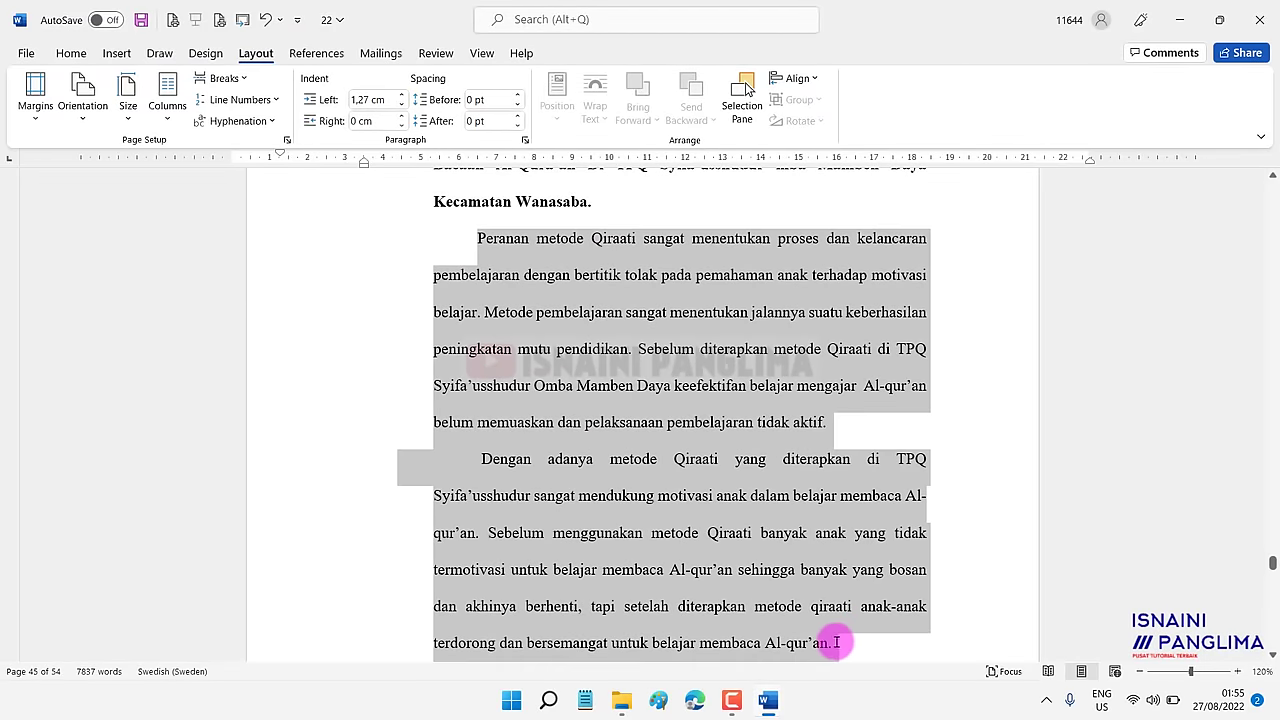
{"action": "scroll", "coordinate": [830, 640], "scroll_direction": "down", "scroll_amount": 1}
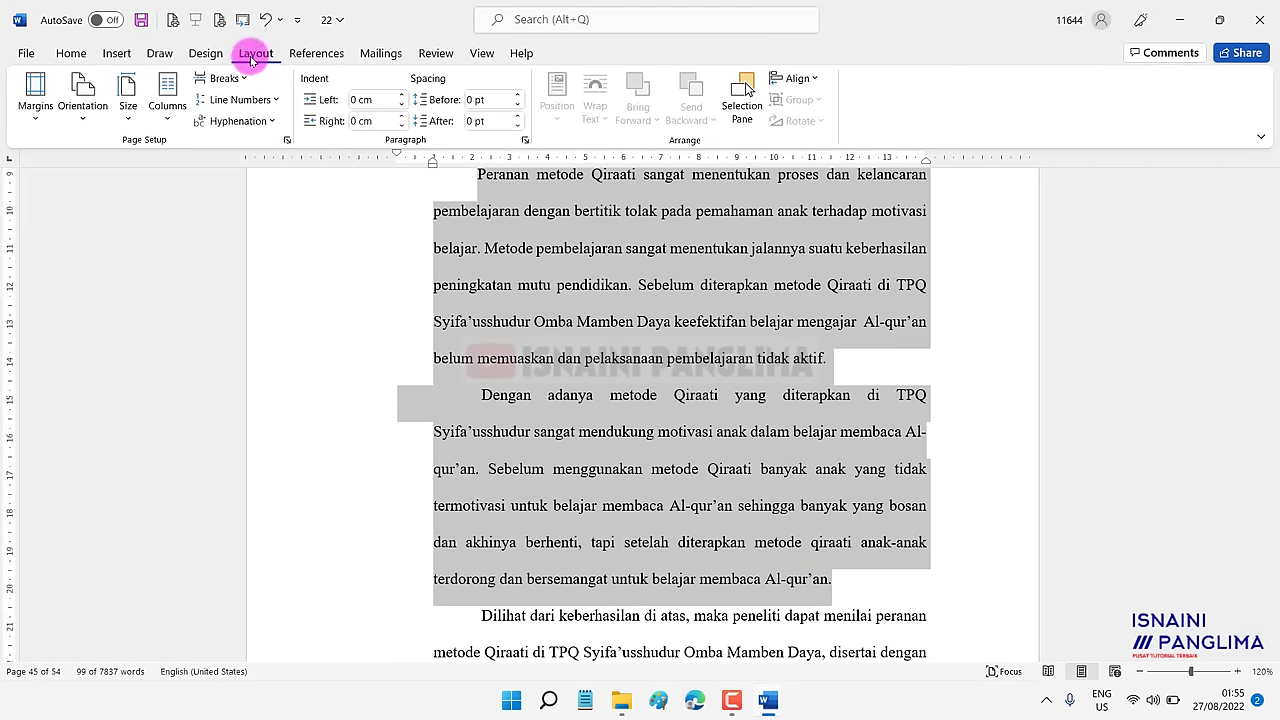
Set Page Setup orientation to Landscape, applied to the selected text only.
{"action": "left_click", "coordinate": [35, 105]}
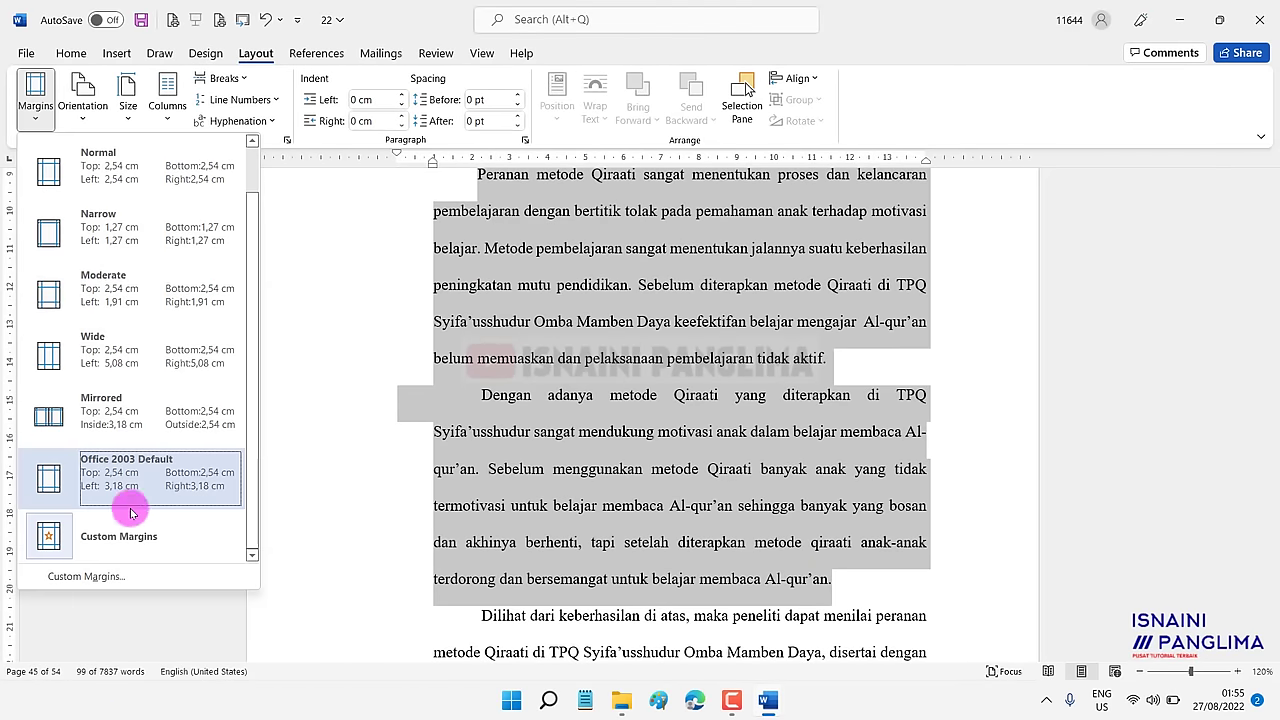
{"action": "left_click", "coordinate": [135, 581]}
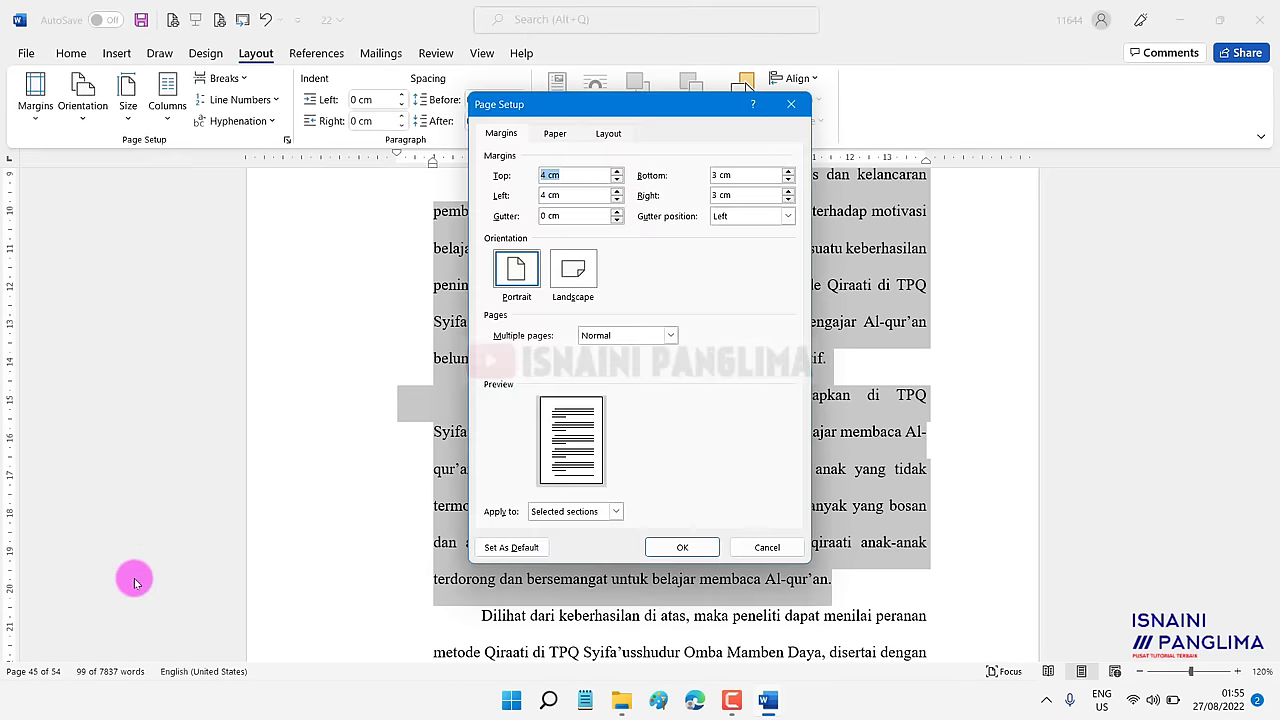
{"action": "left_click", "coordinate": [570, 285]}
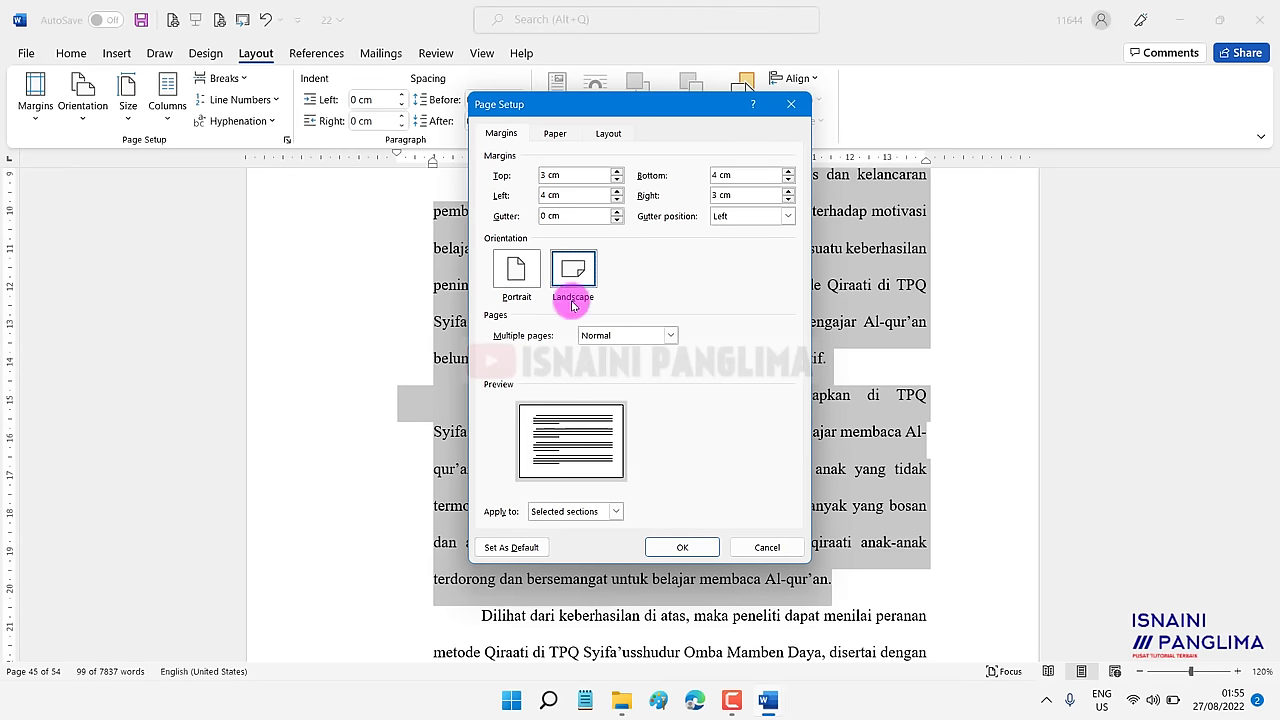
{"action": "left_click", "coordinate": [588, 511]}
{"action": "left_click", "coordinate": [575, 538]}
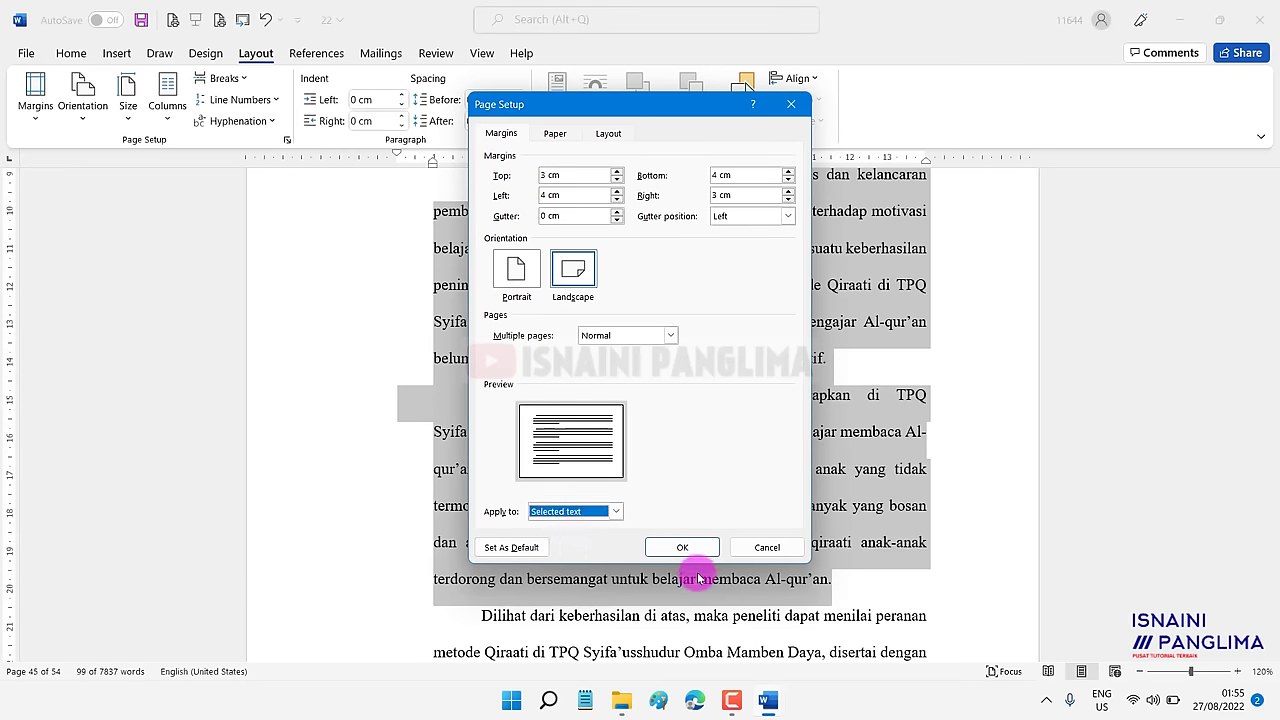
{"action": "left_click", "coordinate": [682, 547]}
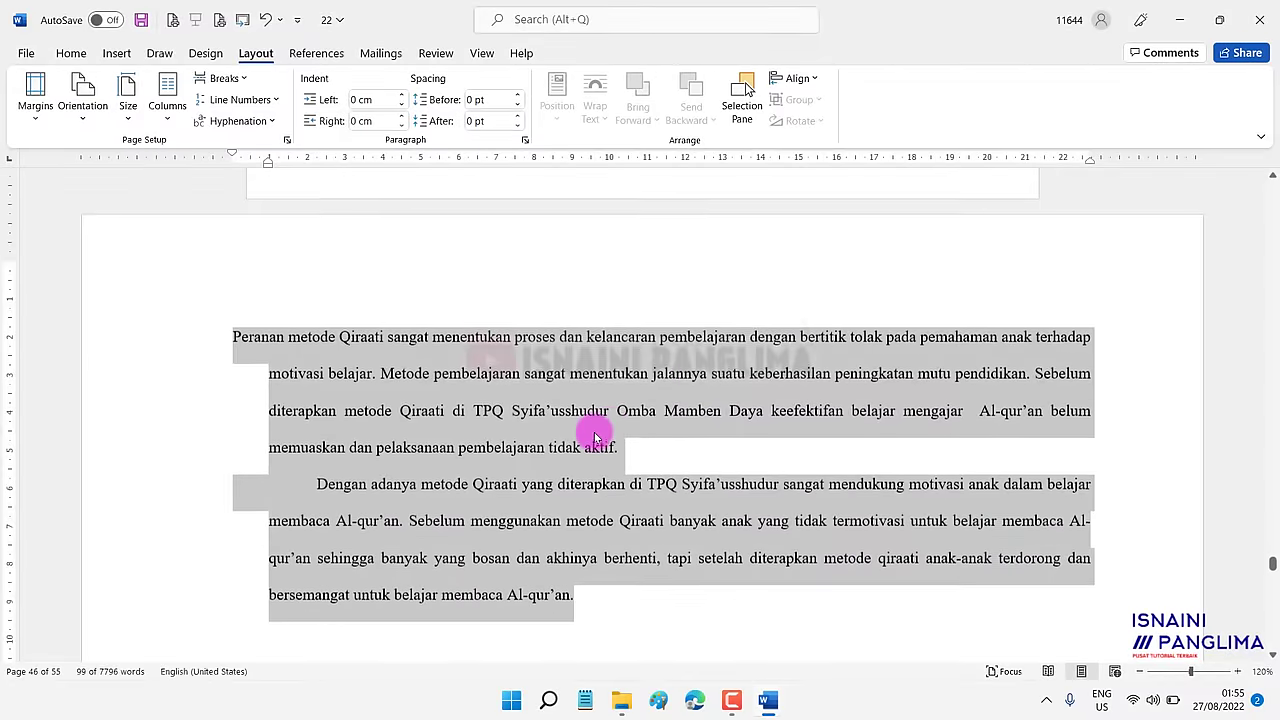
Deselect the text and review the landscape page between the portrait pages.
{"action": "scroll", "coordinate": [594, 427], "scroll_direction": "down", "scroll_amount": 2}
{"action": "scroll", "coordinate": [594, 427], "scroll_direction": "down", "scroll_amount": 7, "text": "ctrl"}
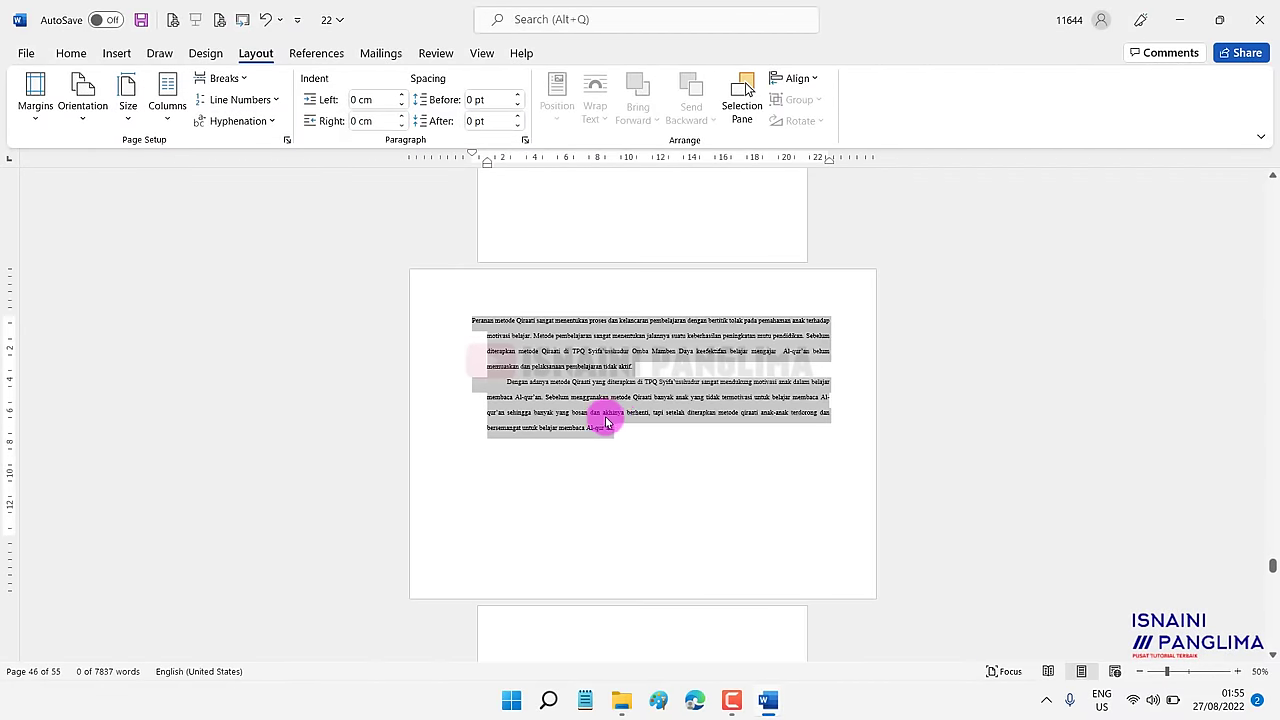
{"action": "left_click", "coordinate": [686, 401]}
{"action": "scroll", "coordinate": [669, 349], "scroll_direction": "up", "scroll_amount": 2}
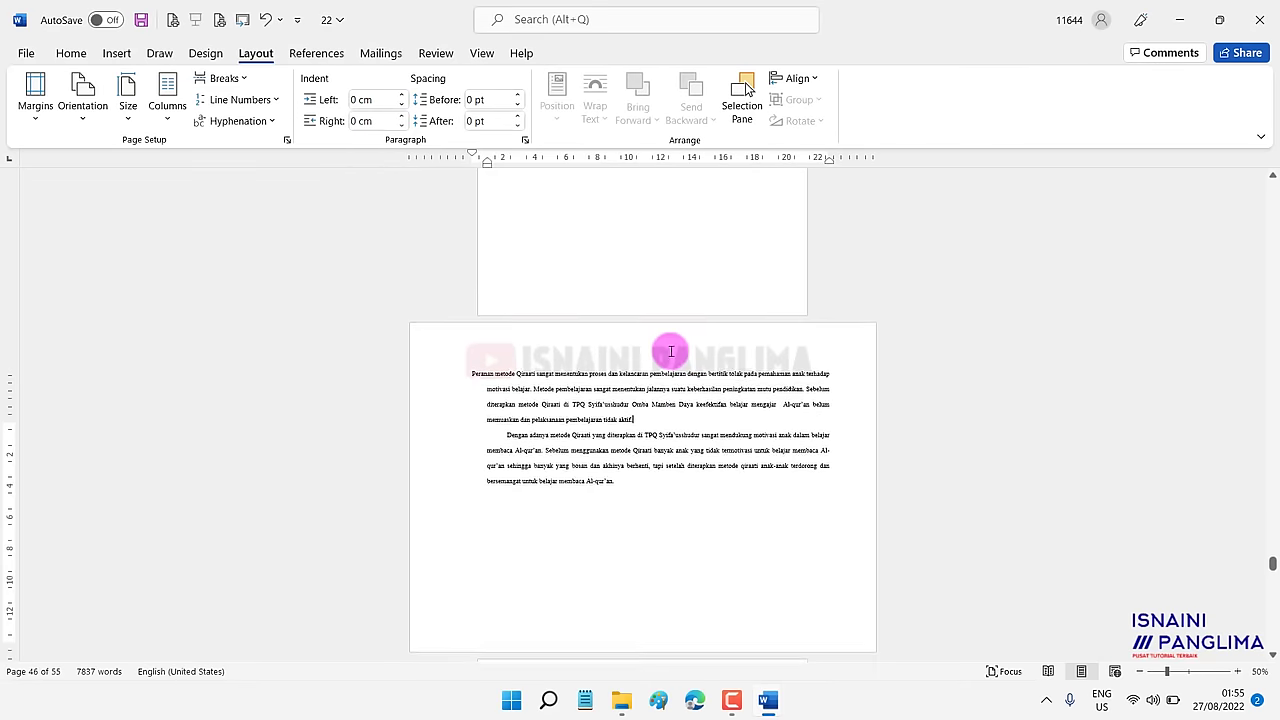
{"action": "scroll", "coordinate": [674, 366], "scroll_direction": "up", "scroll_amount": 2}
{"action": "scroll", "coordinate": [674, 366], "scroll_direction": "up", "scroll_amount": 1}
{"action": "scroll", "coordinate": [679, 381], "scroll_direction": "up", "scroll_amount": 1}
{"action": "scroll", "coordinate": [679, 385], "scroll_direction": "down", "scroll_amount": 2}
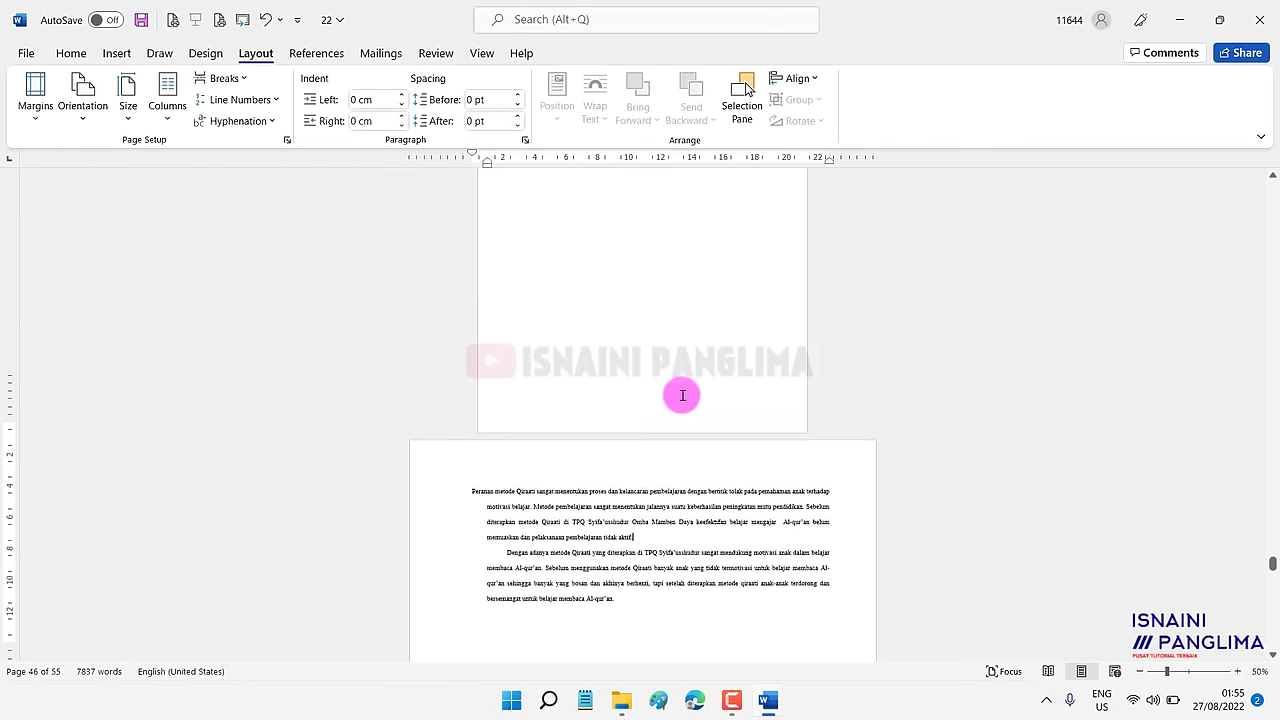
{"action": "scroll", "coordinate": [670, 440], "scroll_direction": "down", "scroll_amount": 2}
{"action": "scroll", "coordinate": [661, 463], "scroll_direction": "down", "scroll_amount": 1}
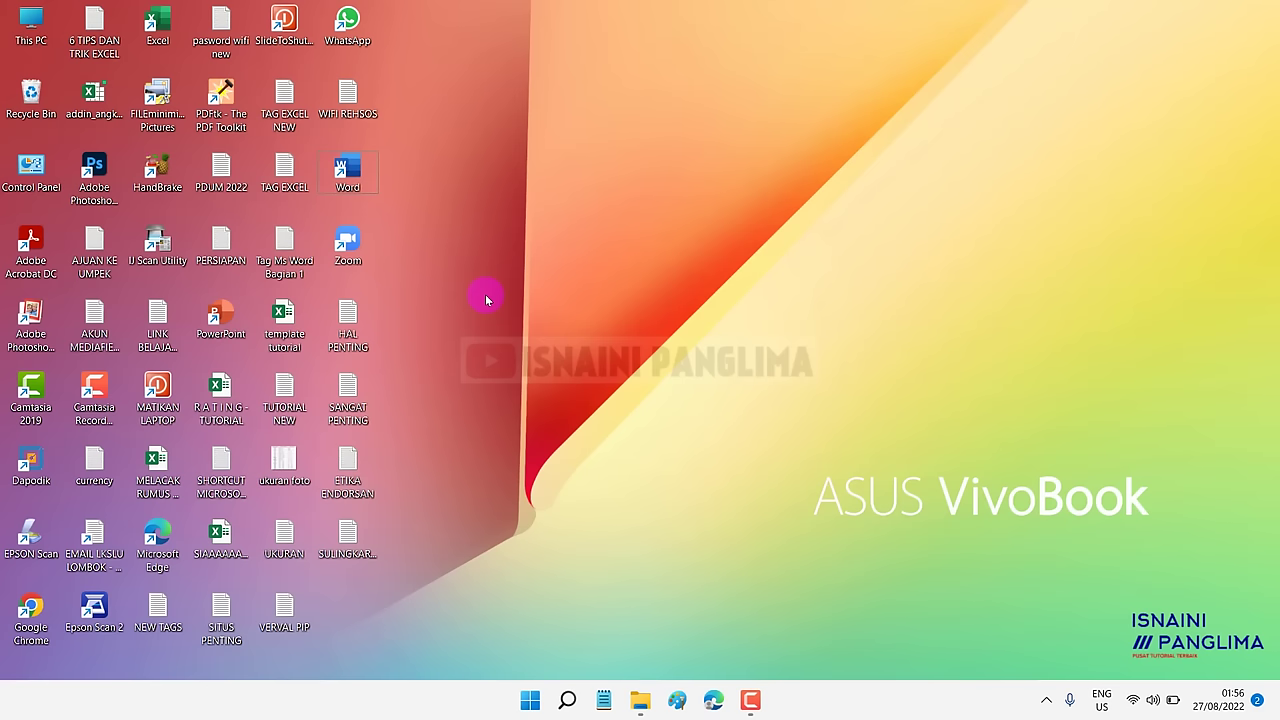
Launch Word from its desktop shortcut.
{"action": "double_click", "coordinate": [349, 174]}
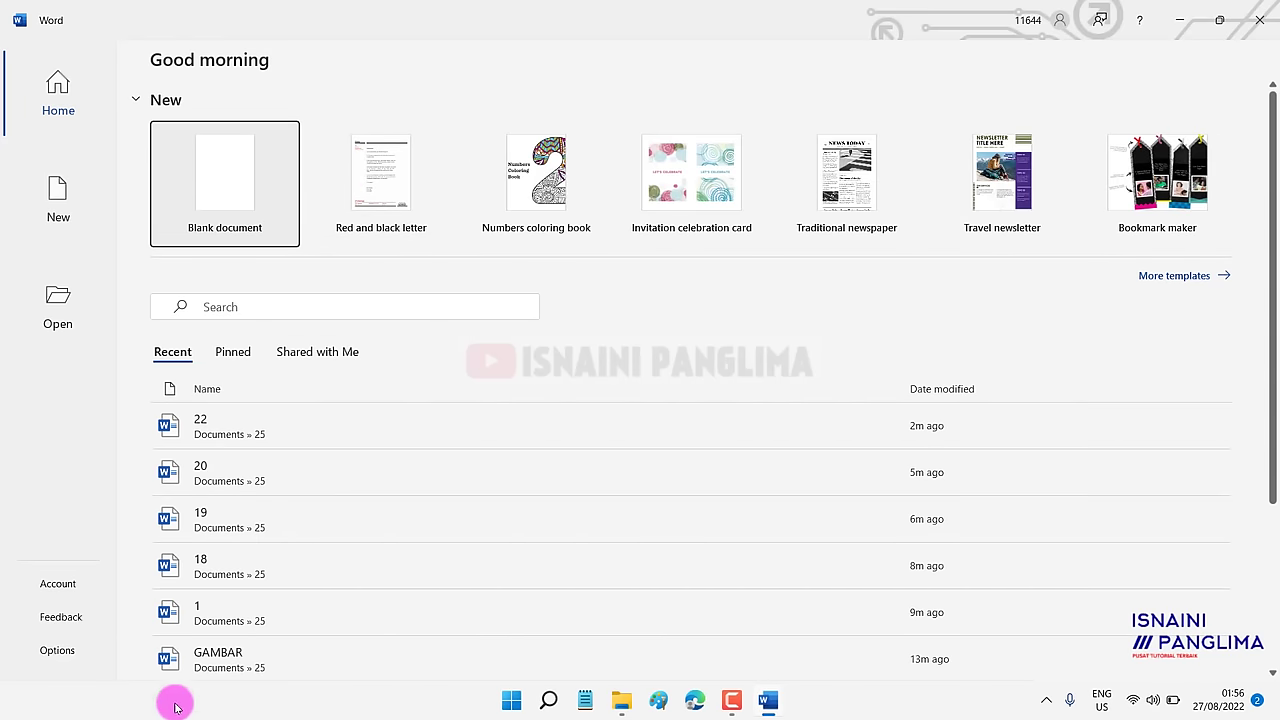
From a blank document, untick 'Show the Start screen when this application starts' in Options, then close Word.
{"action": "left_click", "coordinate": [220, 217]}
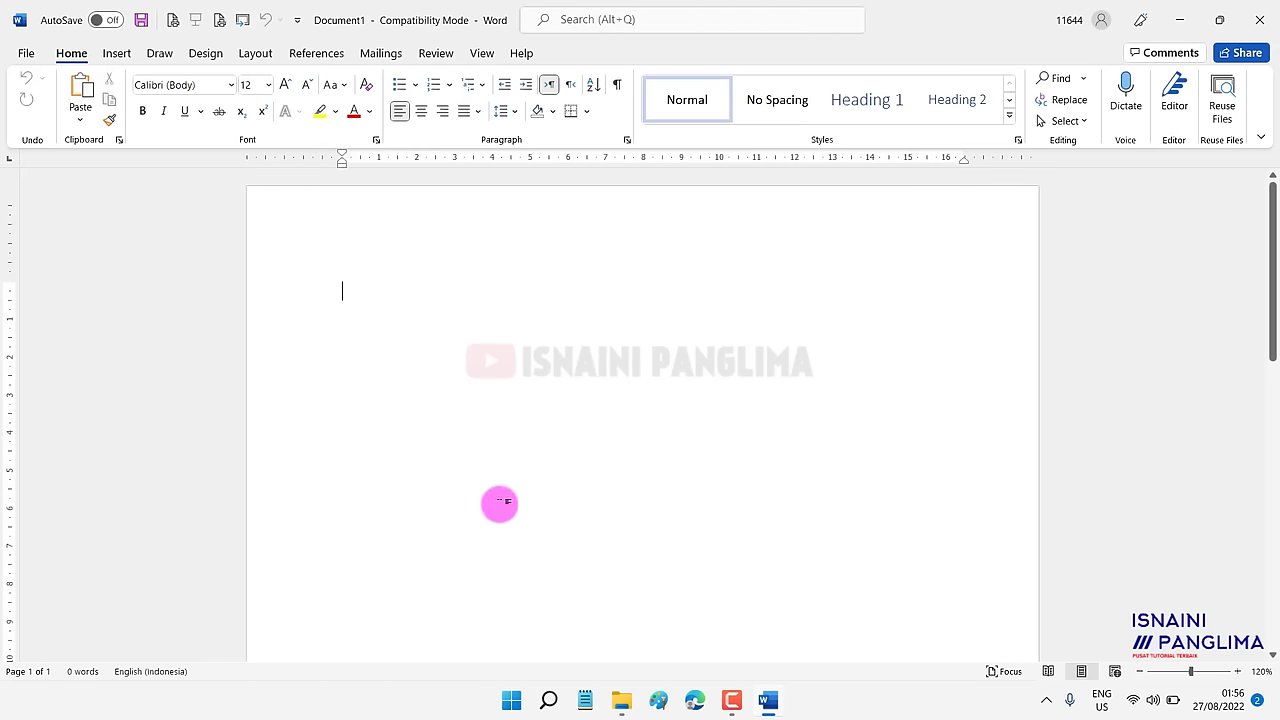
{"action": "left_click", "coordinate": [27, 54]}
{"action": "left_click", "coordinate": [70, 658]}
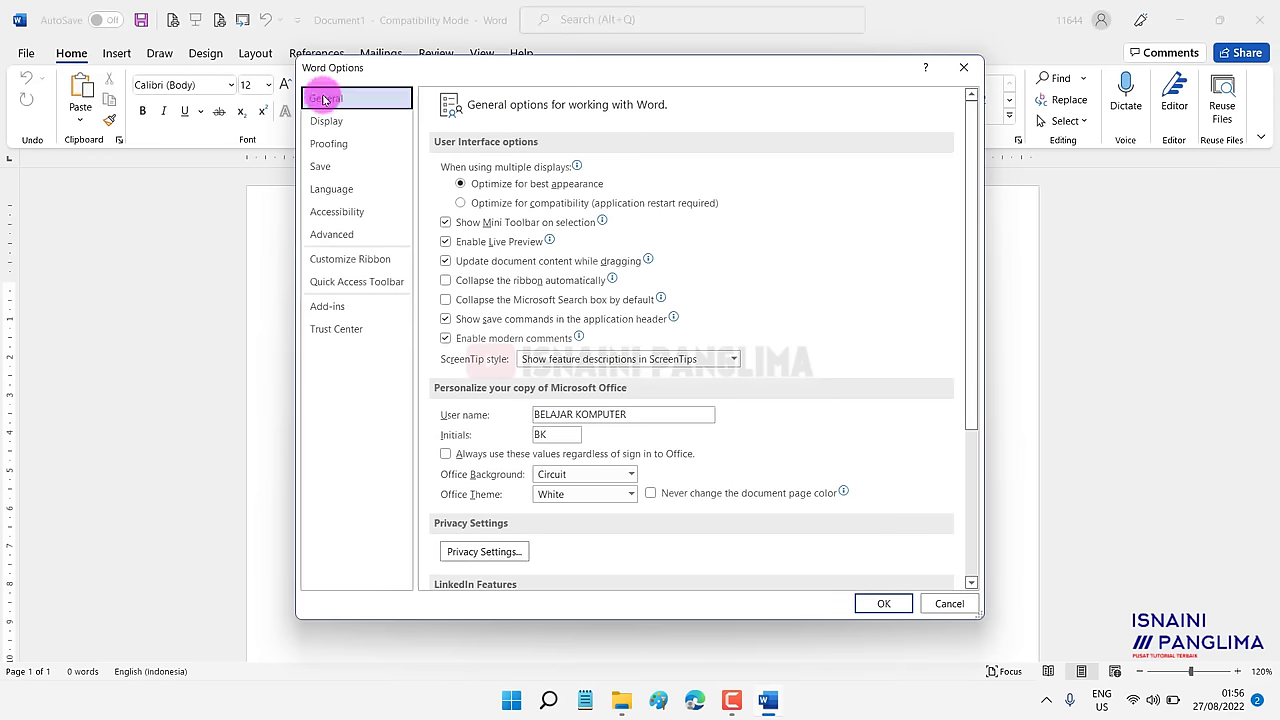
{"action": "scroll", "coordinate": [920, 375], "scroll_direction": "down", "scroll_amount": 2}
{"action": "scroll", "coordinate": [910, 385], "scroll_direction": "down", "scroll_amount": 2}
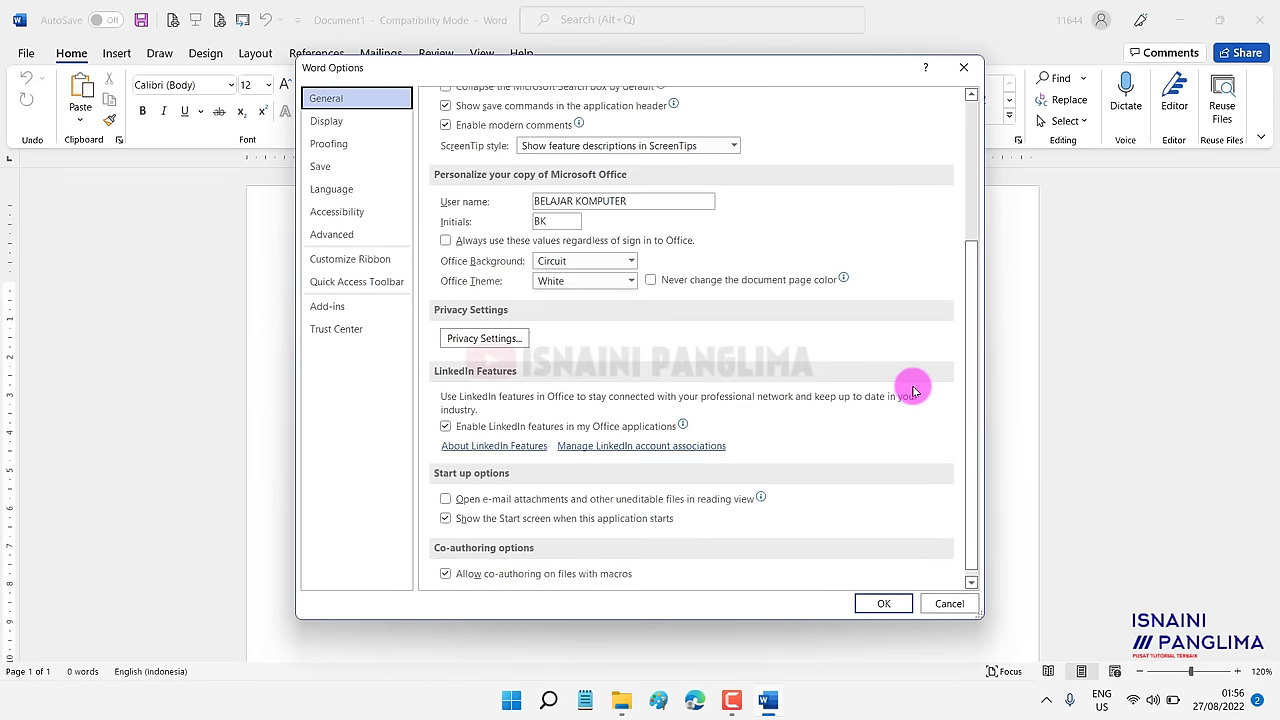
{"action": "scroll", "coordinate": [900, 388], "scroll_direction": "down", "scroll_amount": 1}
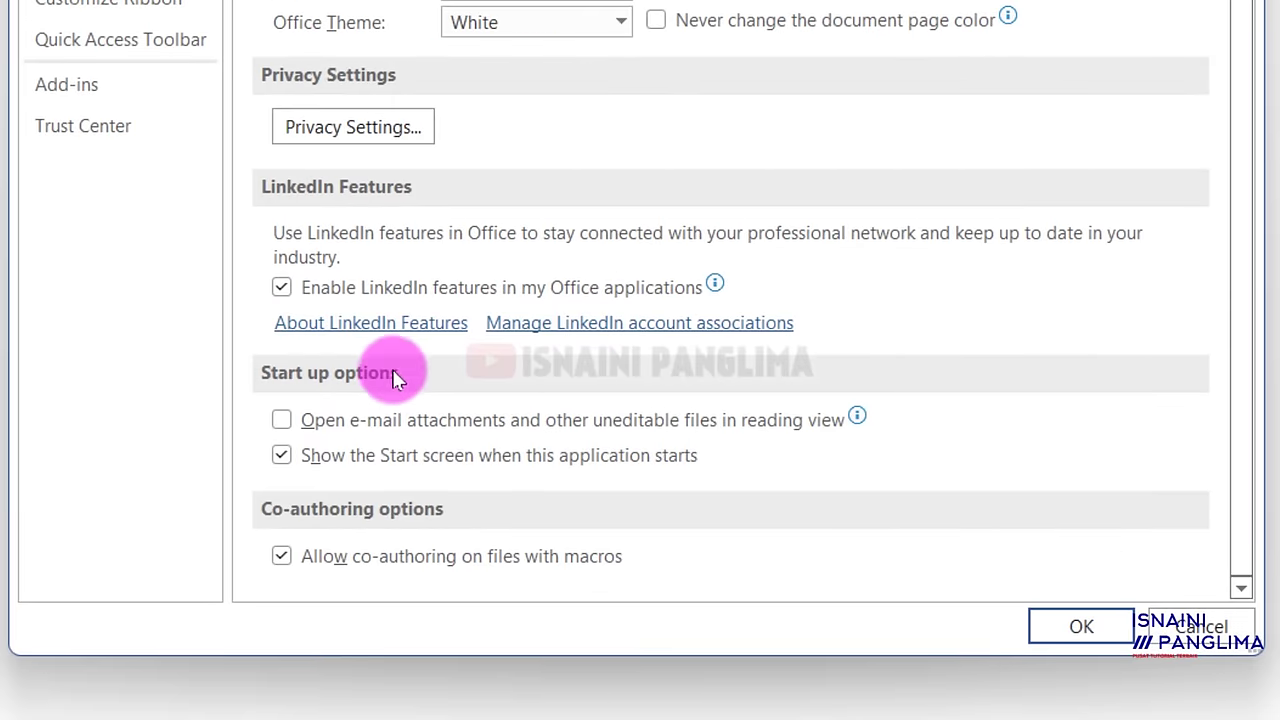
{"action": "left_click", "coordinate": [281, 458]}
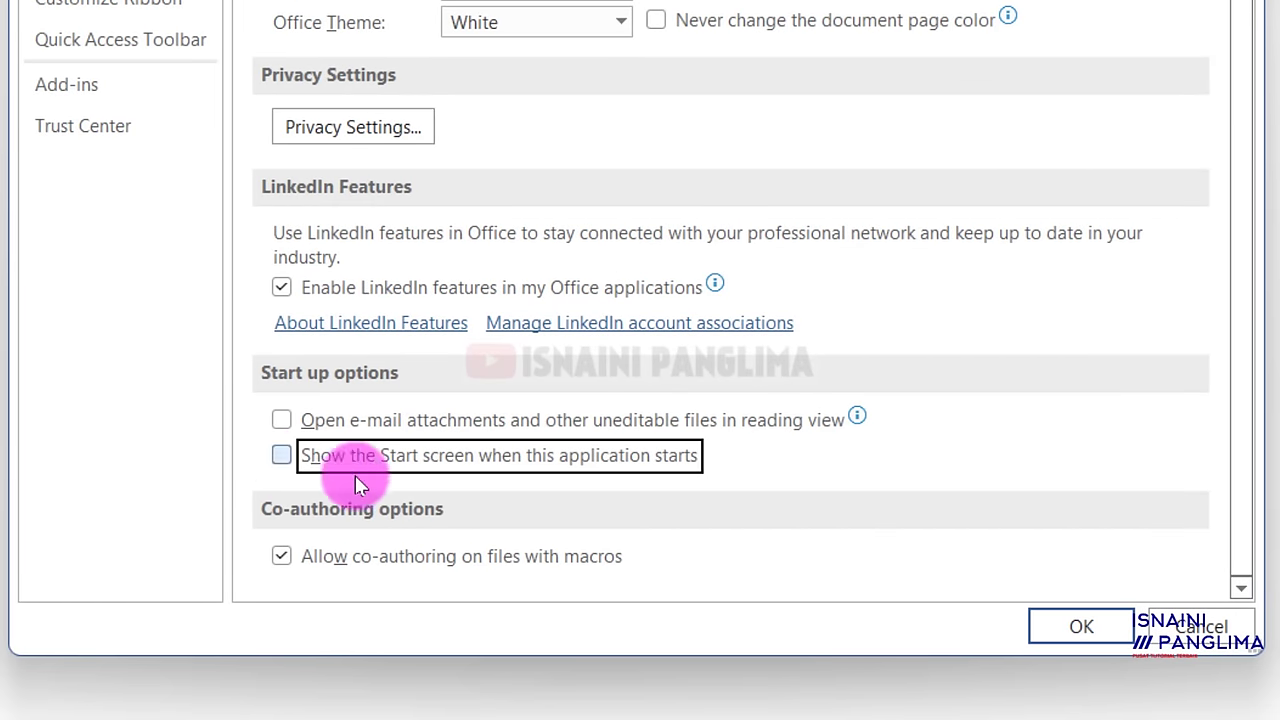
{"action": "left_click", "coordinate": [1050, 628]}
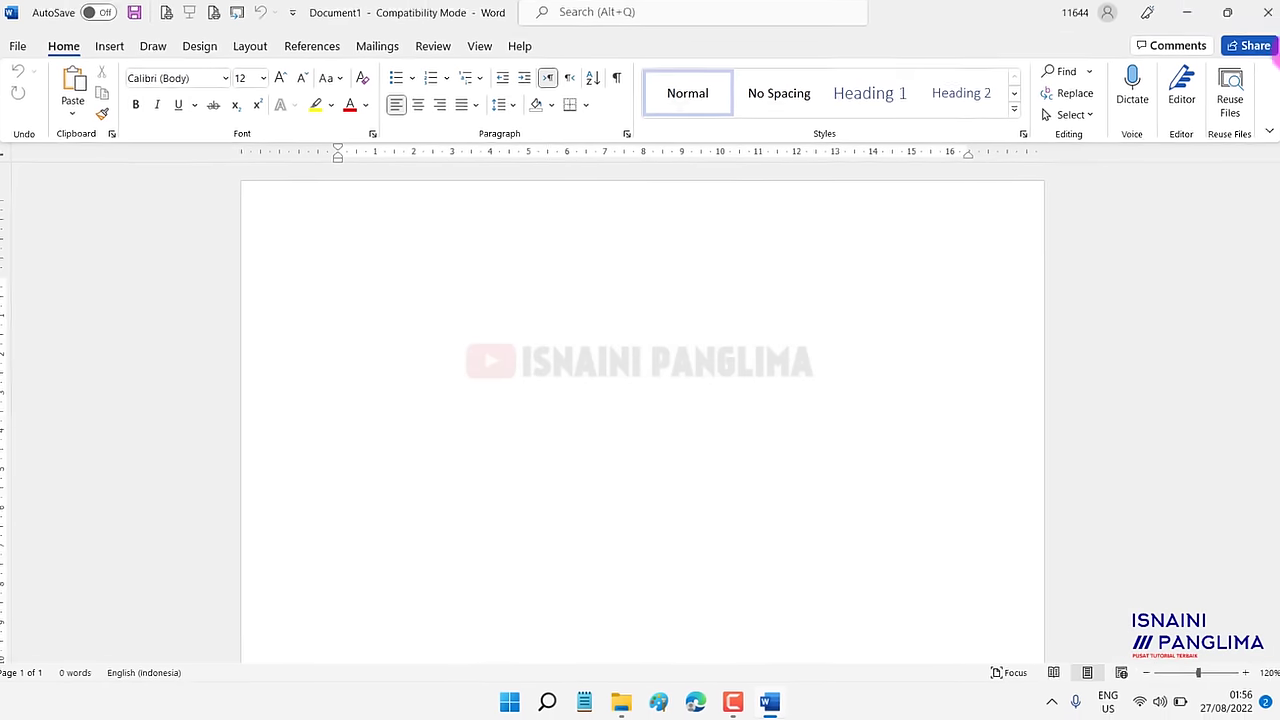
{"action": "left_click", "coordinate": [1261, 12]}
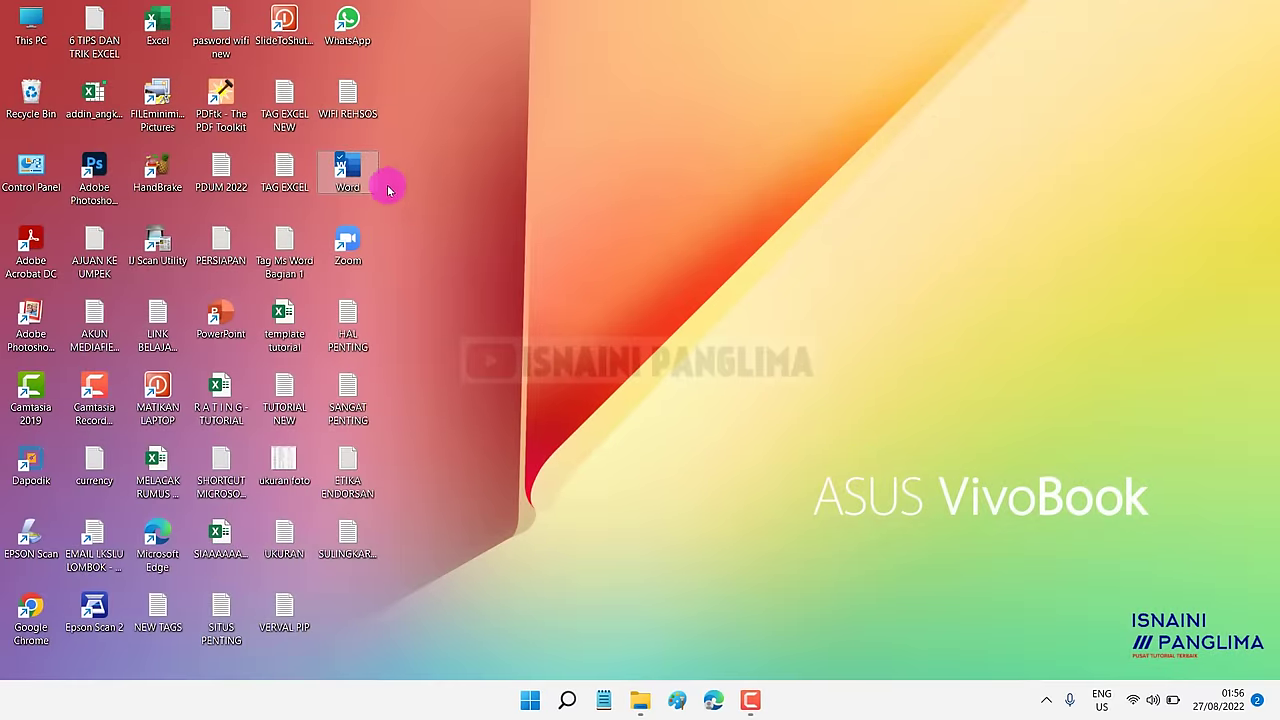
Relaunch Word straight into a blank document and place the cursor after the first paragraph.
{"action": "double_click", "coordinate": [348, 172]}
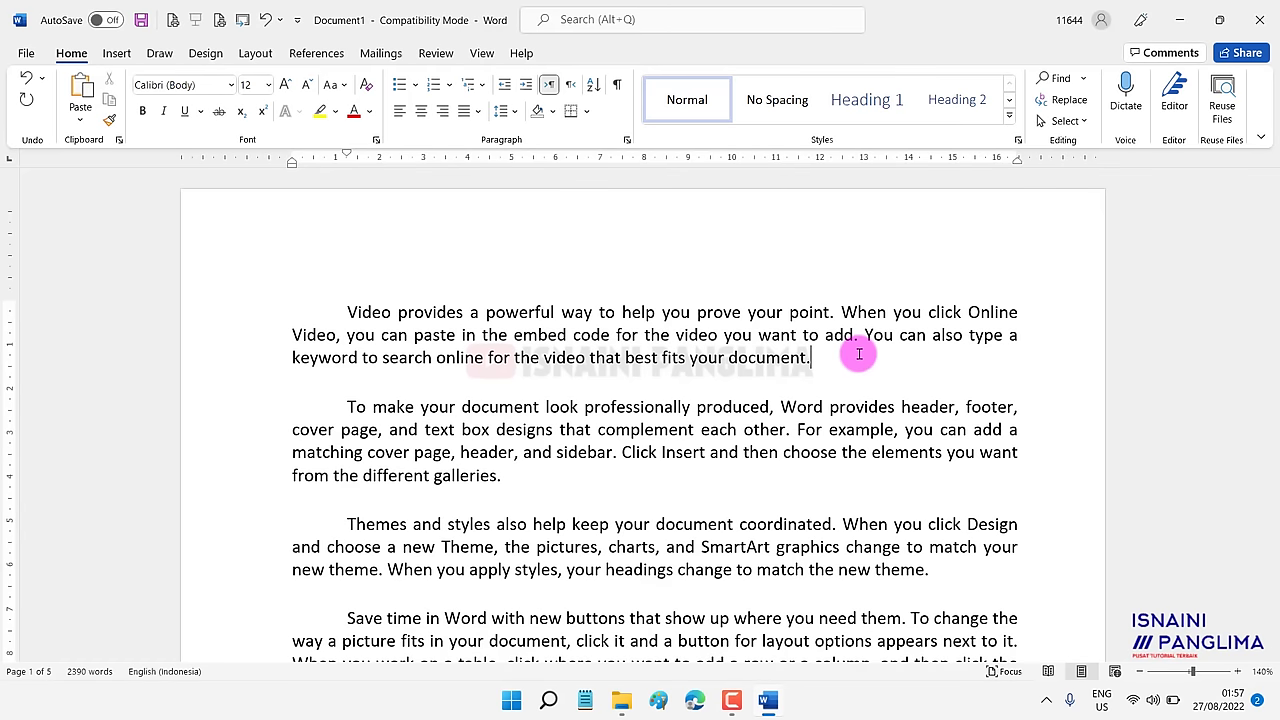
{"action": "left_click", "coordinate": [859, 354]}
{"action": "scroll", "coordinate": [490, 350], "scroll_direction": "down", "scroll_amount": 2}
{"action": "scroll", "coordinate": [425, 290], "scroll_direction": "up", "scroll_amount": 2}
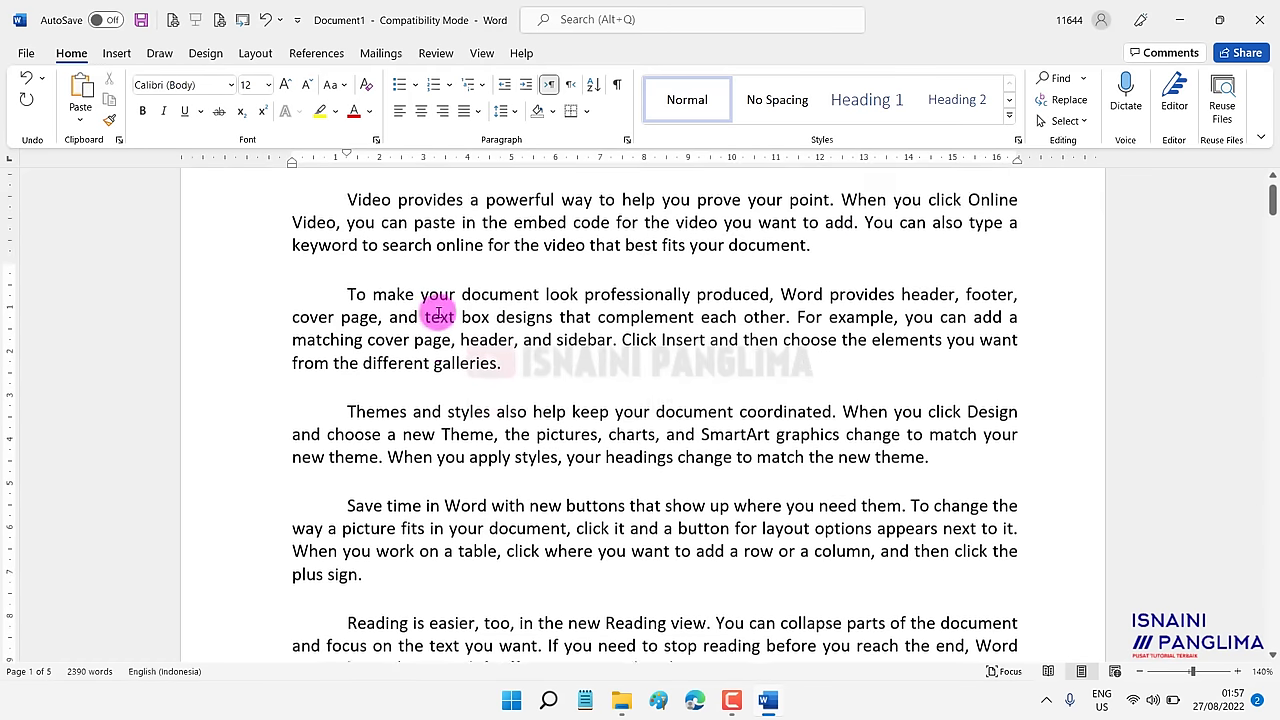
Try three columns on the first three paragraphs, then undo it.
{"action": "left_click_drag", "start_coordinate": [360, 272], "coordinate": [910, 540]}
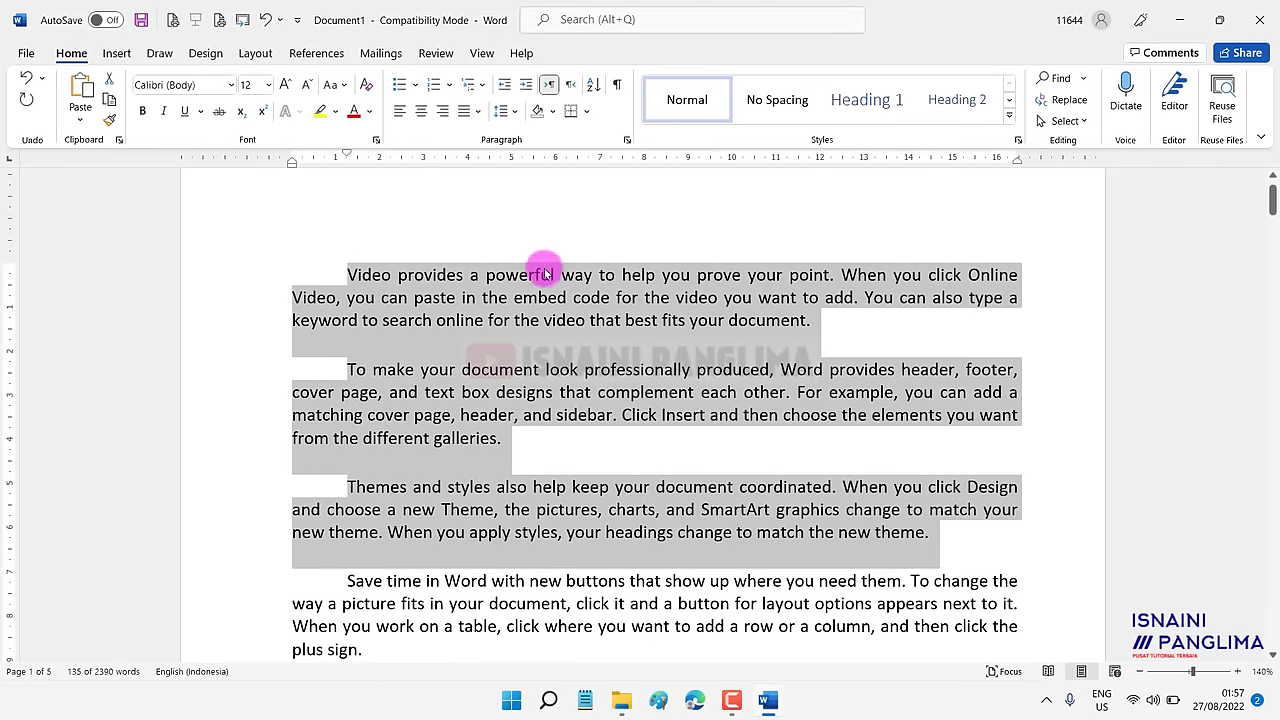
{"action": "left_click", "coordinate": [256, 54]}
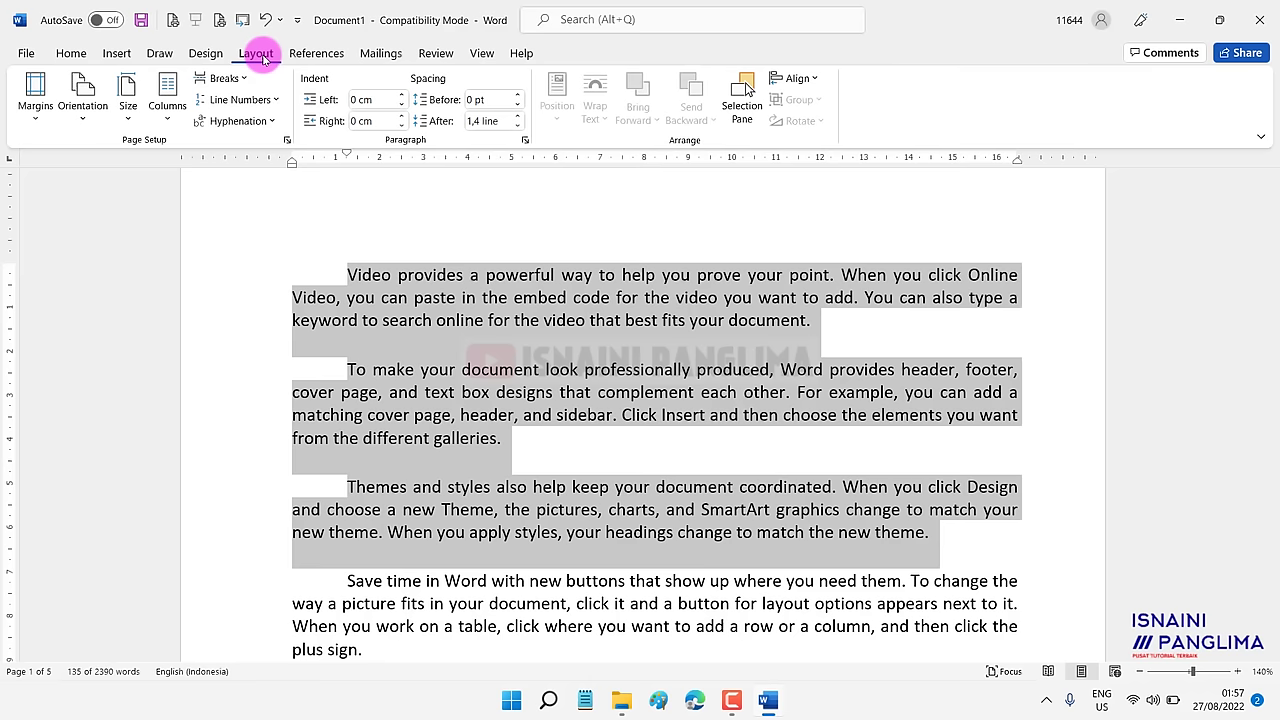
{"action": "left_click", "coordinate": [168, 112]}
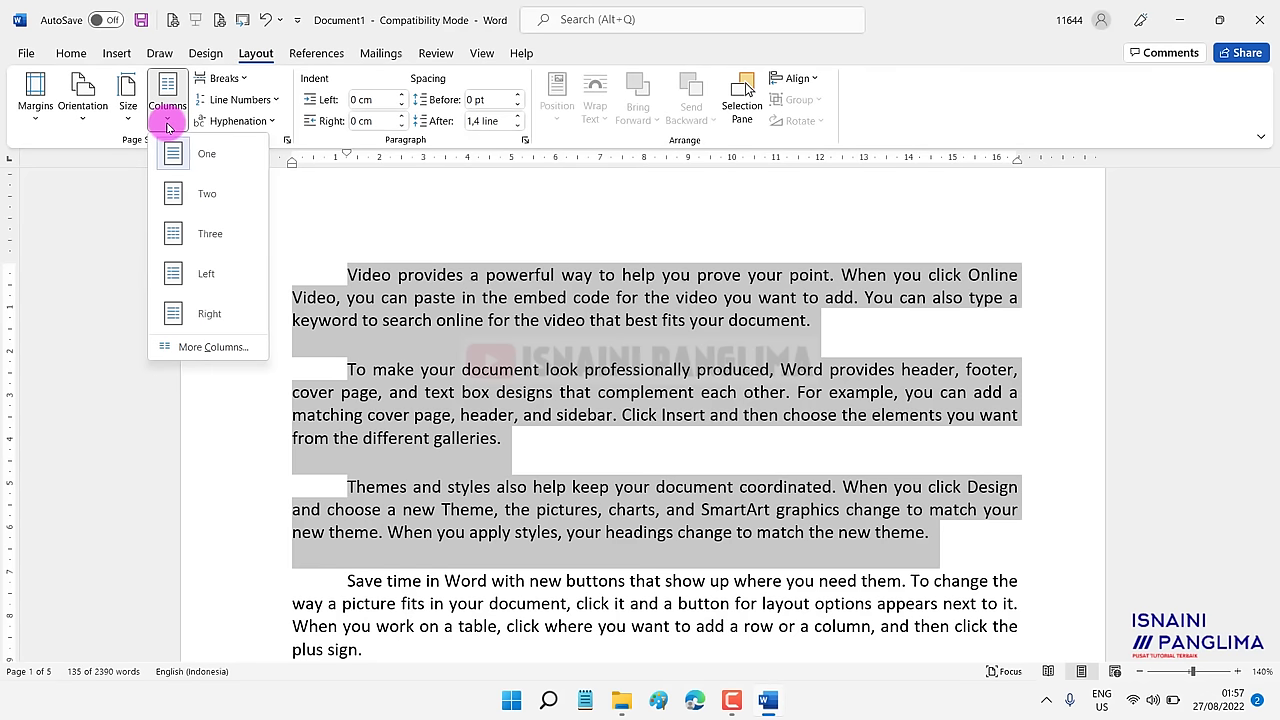
{"action": "left_click", "coordinate": [196, 239]}
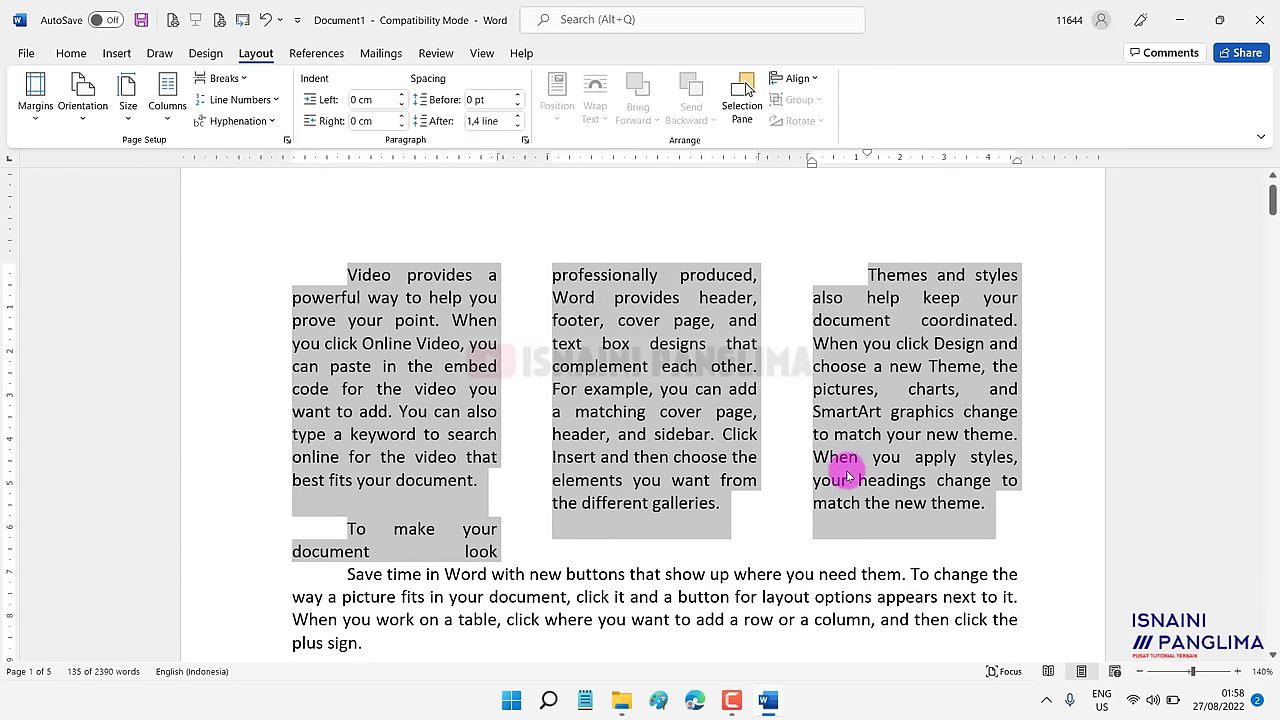
{"action": "scroll", "coordinate": [847, 477], "scroll_direction": "down", "scroll_amount": 3}
{"action": "scroll", "coordinate": [849, 485], "scroll_direction": "up", "scroll_amount": 2}
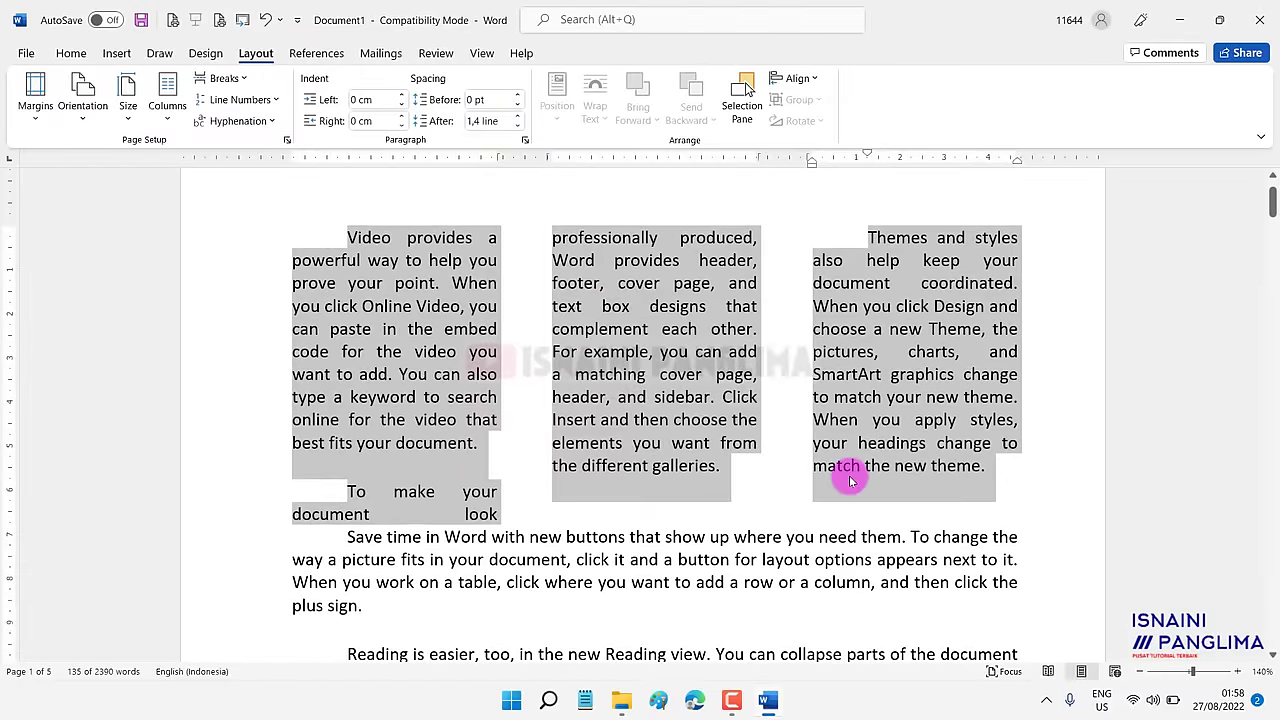
{"action": "key", "text": "ctrl+z"}
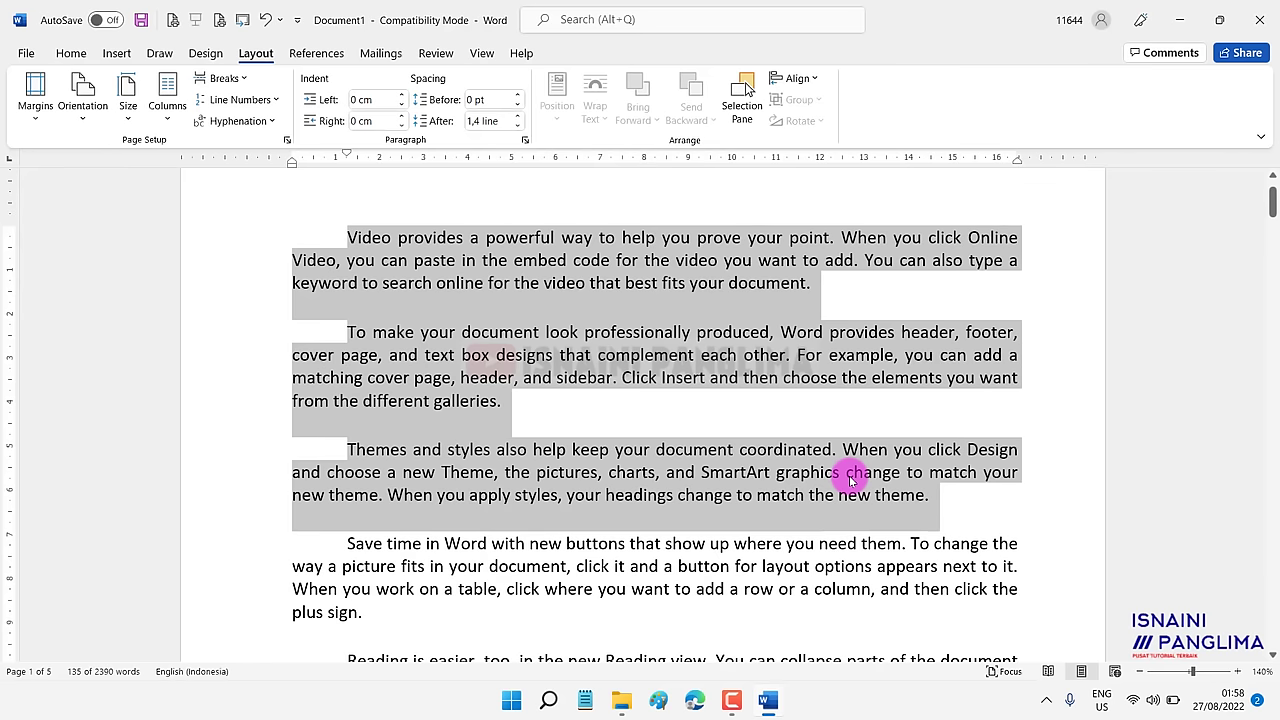
Select the whole document and lay it out in two columns.
{"action": "key", "text": "ctrl+shift+Down"}
{"action": "scroll", "coordinate": [977, 434], "scroll_direction": "down", "scroll_amount": 3}
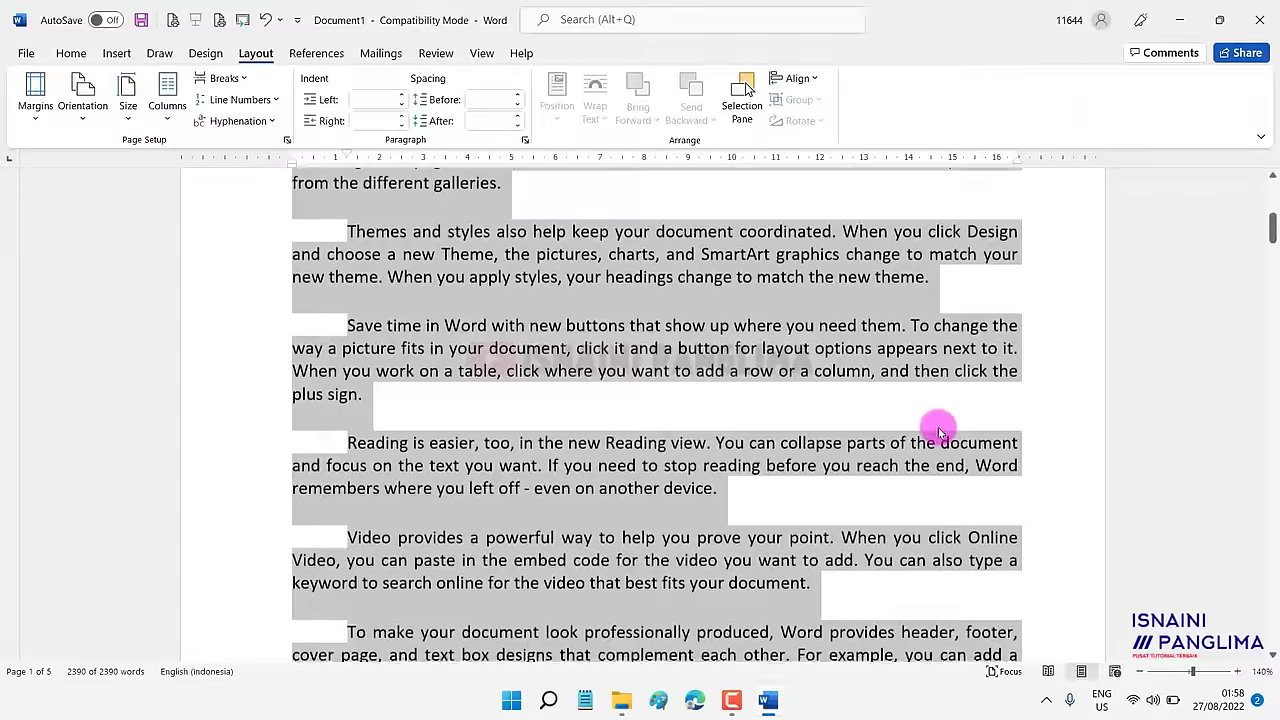
{"action": "scroll", "coordinate": [934, 426], "scroll_direction": "down", "scroll_amount": 5}
{"action": "scroll", "coordinate": [903, 451], "scroll_direction": "down", "scroll_amount": 5}
{"action": "scroll", "coordinate": [893, 467], "scroll_direction": "up", "scroll_amount": 4}
{"action": "scroll", "coordinate": [851, 477], "scroll_direction": "up", "scroll_amount": 2}
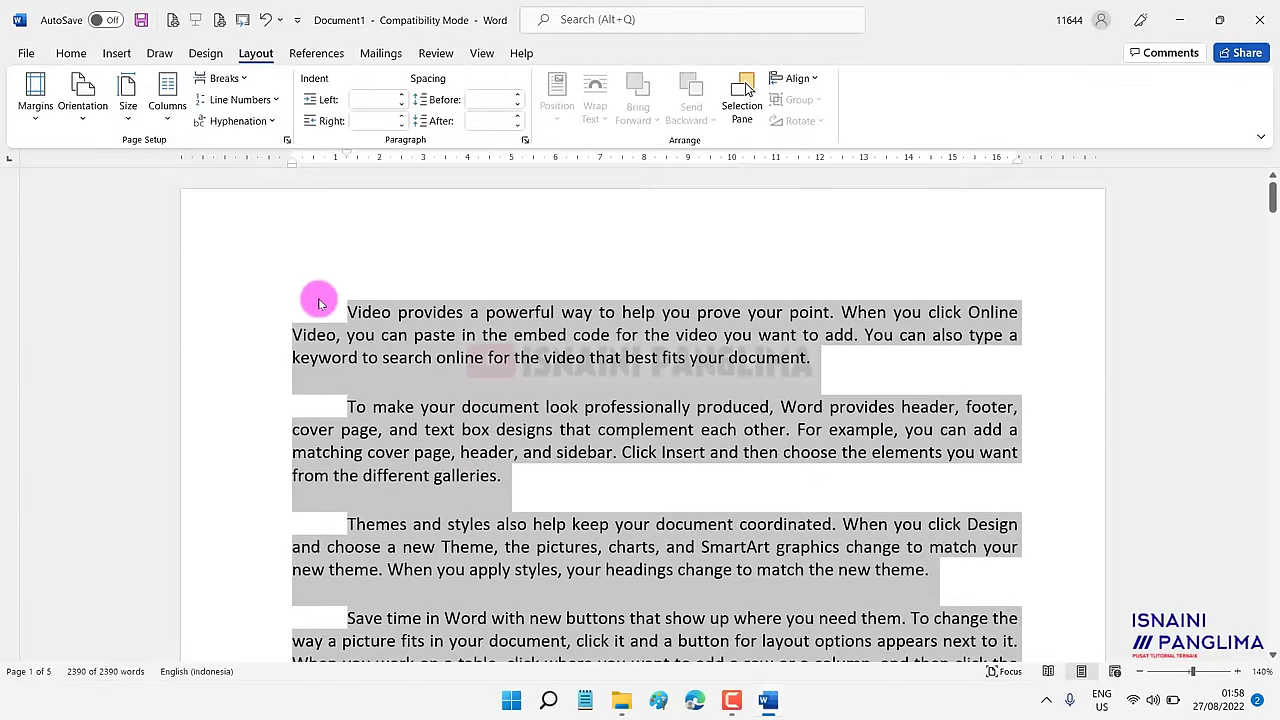
{"action": "left_click", "coordinate": [168, 120]}
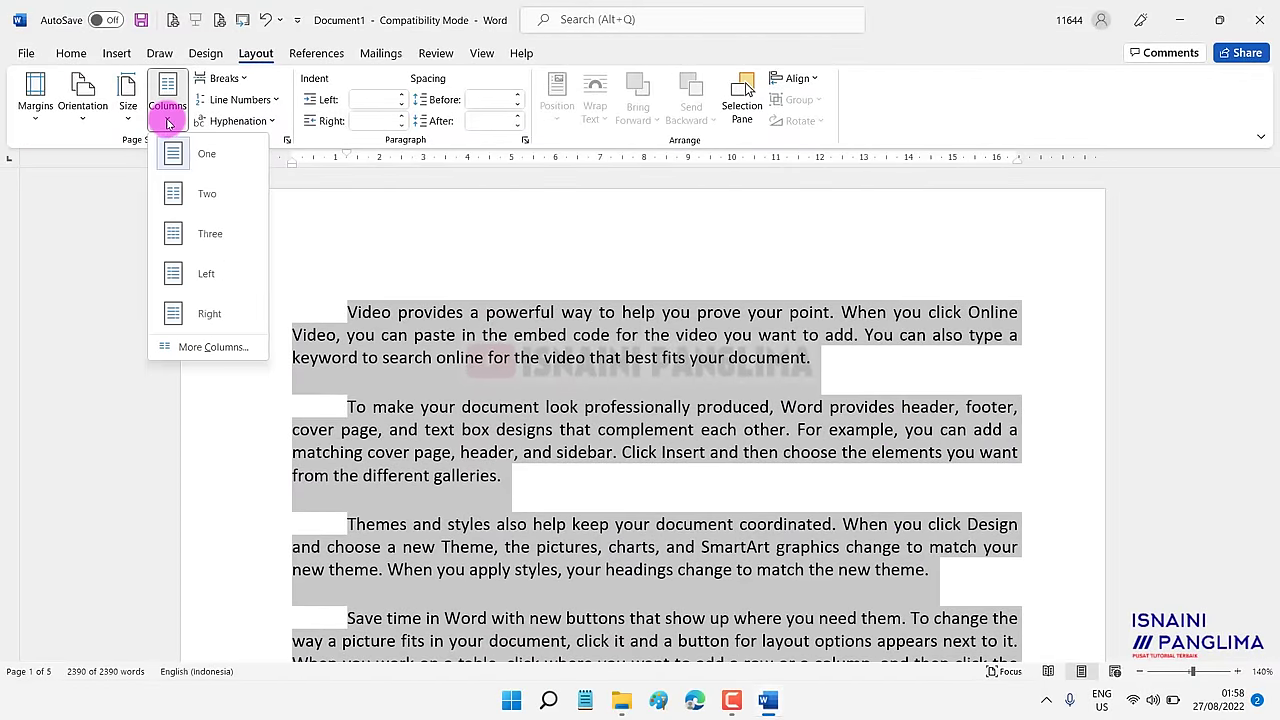
{"action": "left_click", "coordinate": [179, 197]}
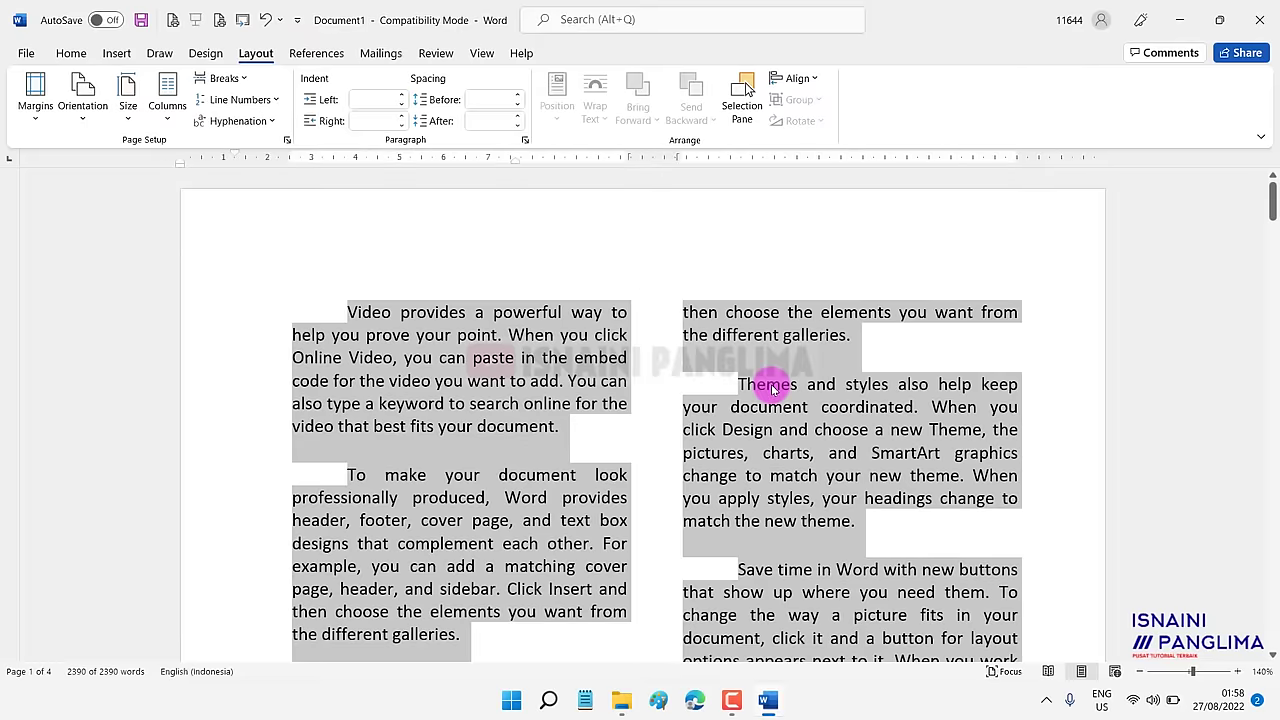
{"action": "left_click", "coordinate": [764, 338]}
{"action": "mouse_move", "coordinate": [1270, 192]}
{"action": "left_mouse_down"}
{"action": "mouse_move", "coordinate": [1272, 578]}
{"action": "mouse_move", "coordinate": [1270, 186]}
{"action": "left_mouse_up"}
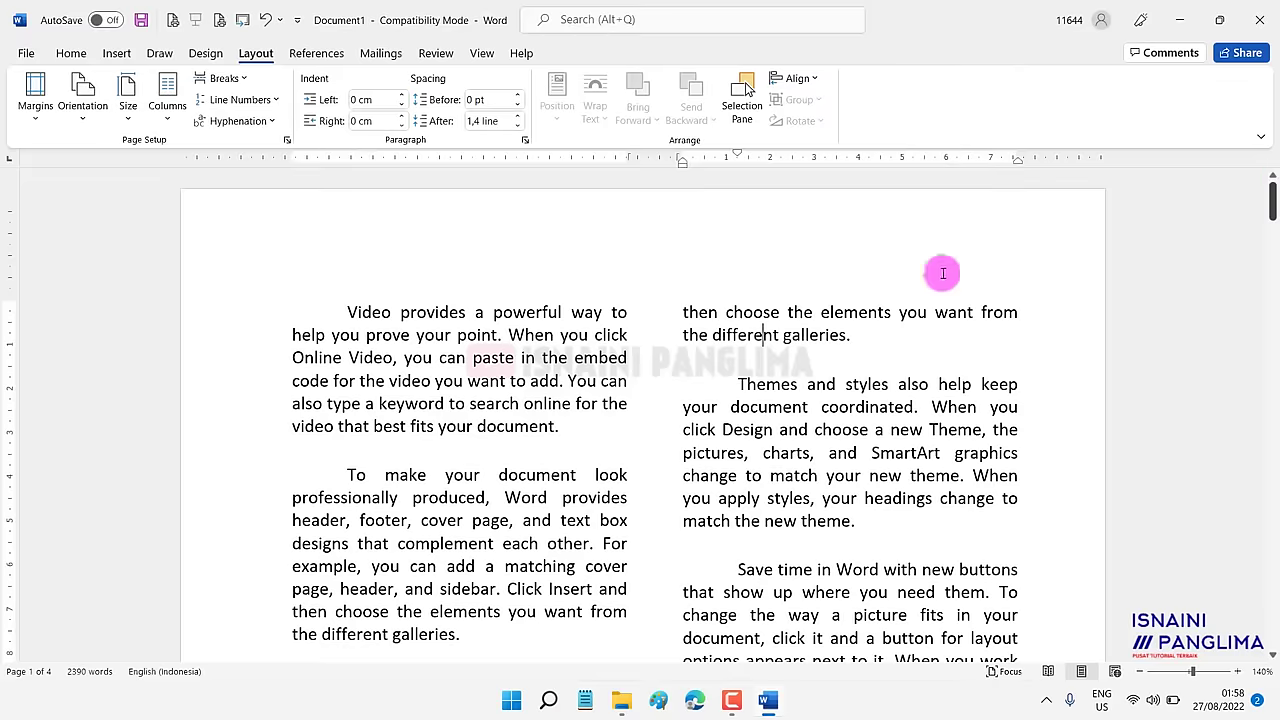
Switch the whole document to three columns, then reselect all the text.
{"action": "key", "text": "ctrl+a"}
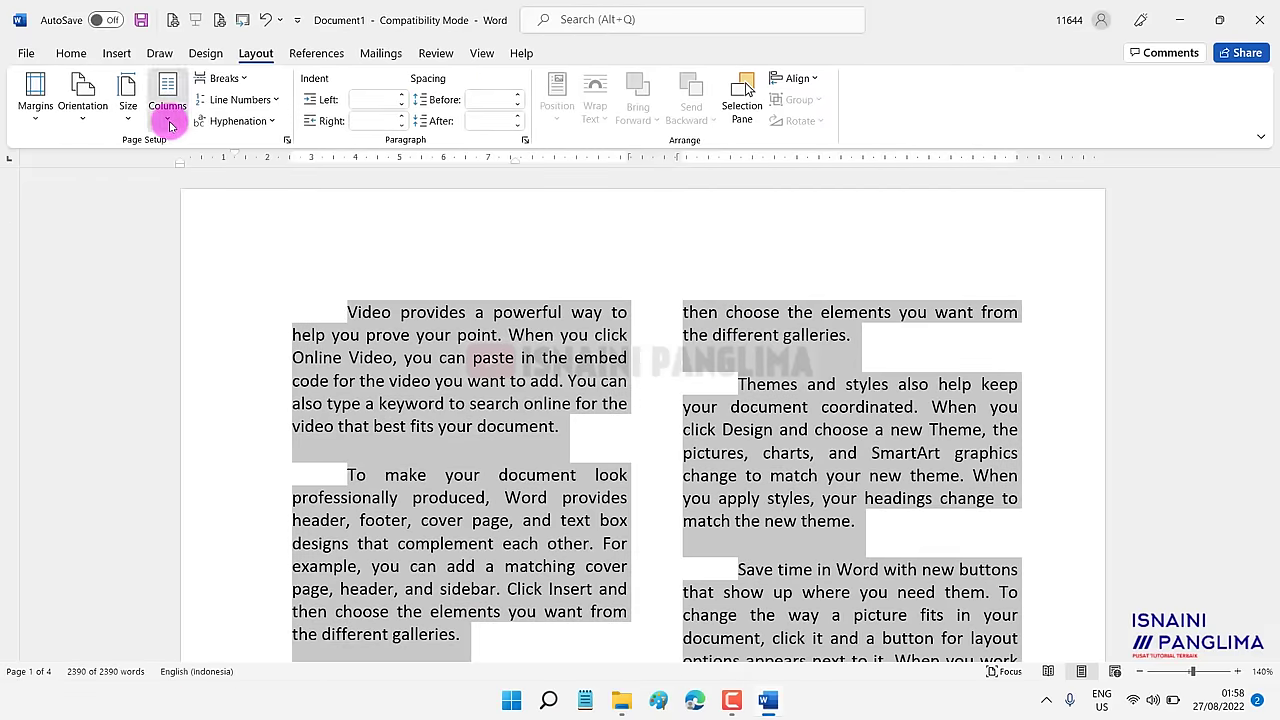
{"action": "left_click", "coordinate": [170, 124]}
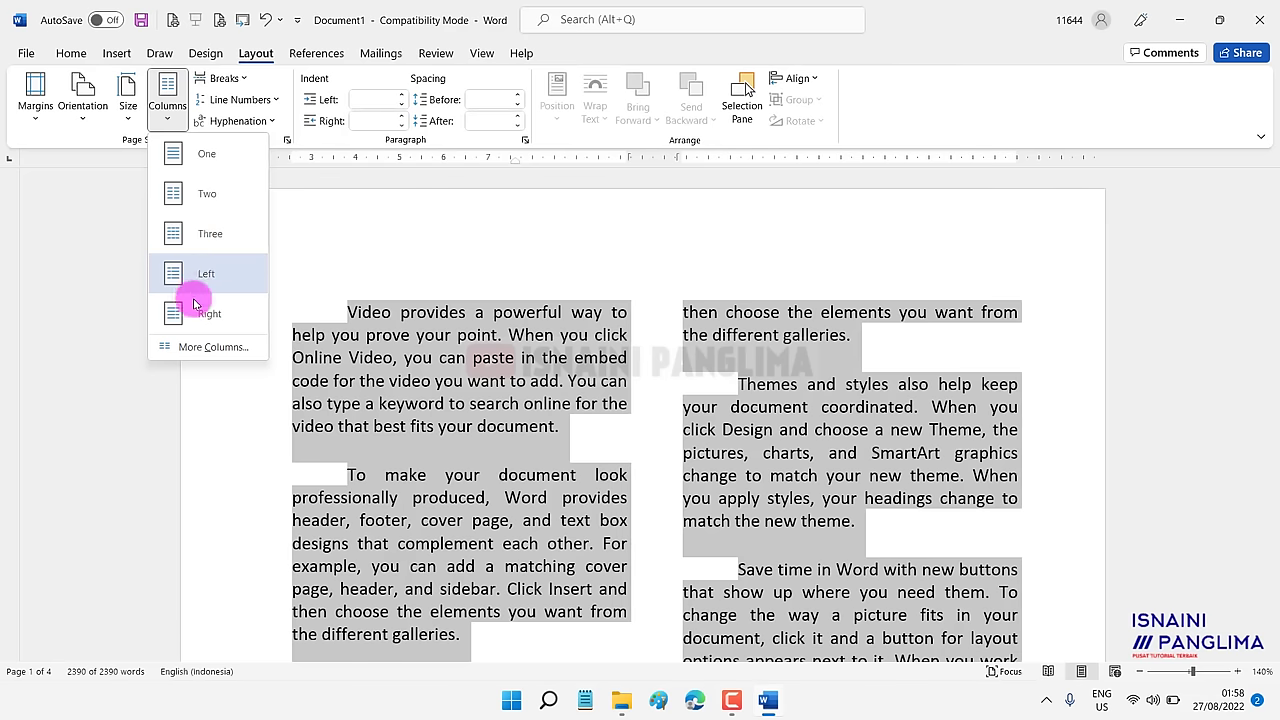
{"action": "left_click", "coordinate": [199, 236]}
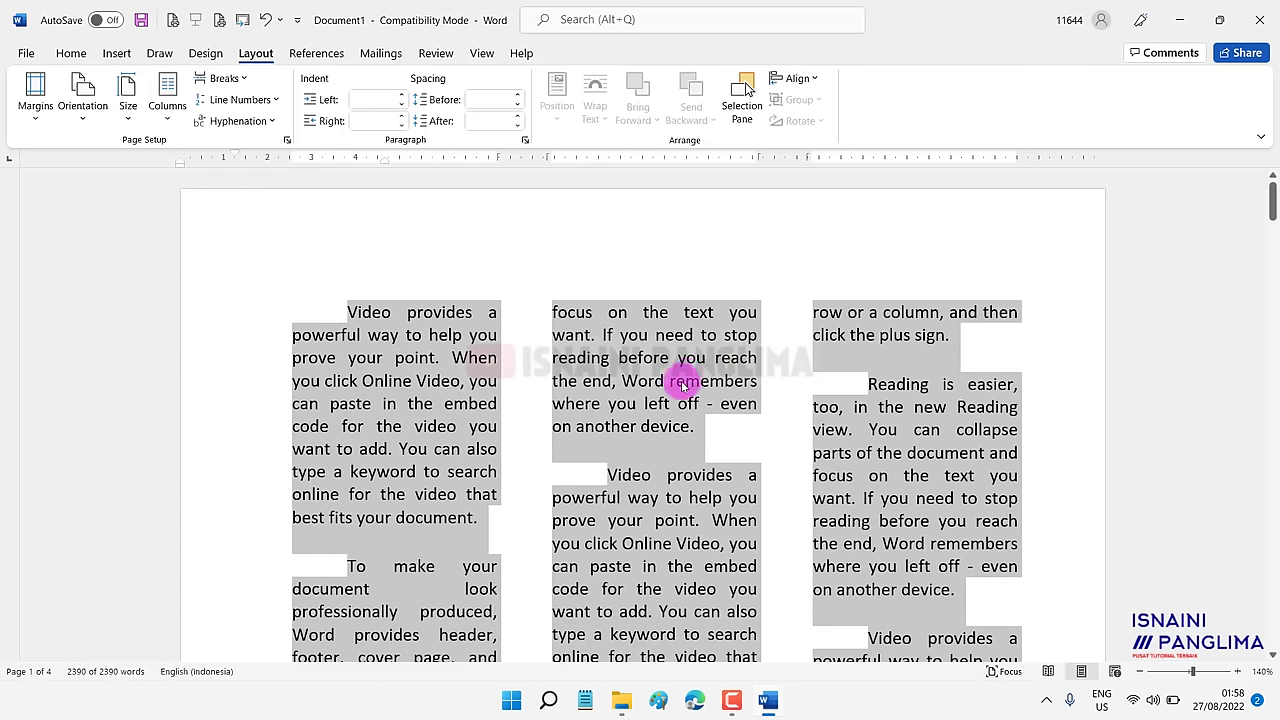
{"action": "left_click", "coordinate": [766, 471]}
{"action": "scroll", "coordinate": [765, 481], "scroll_direction": "down", "scroll_amount": 2}
{"action": "scroll", "coordinate": [765, 481], "scroll_direction": "up", "scroll_amount": 3}
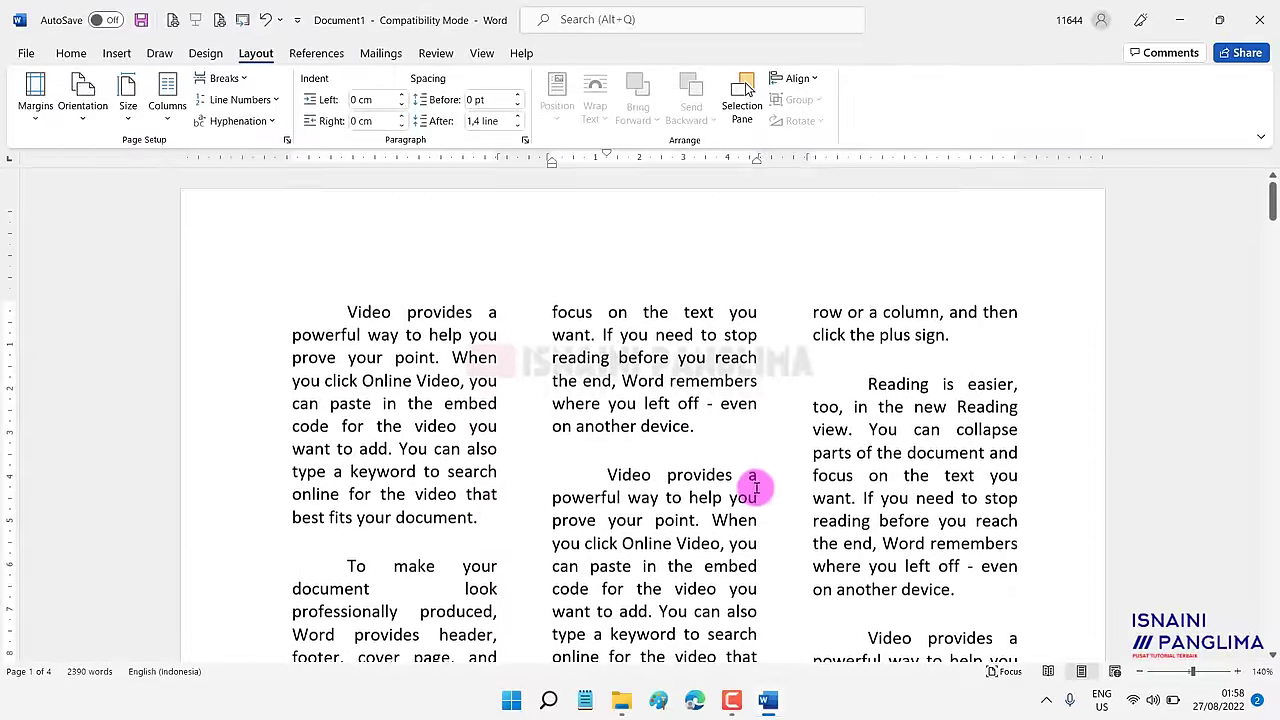
{"action": "scroll", "coordinate": [760, 483], "scroll_direction": "down", "scroll_amount": 2}
{"action": "scroll", "coordinate": [755, 478], "scroll_direction": "up", "scroll_amount": 2}
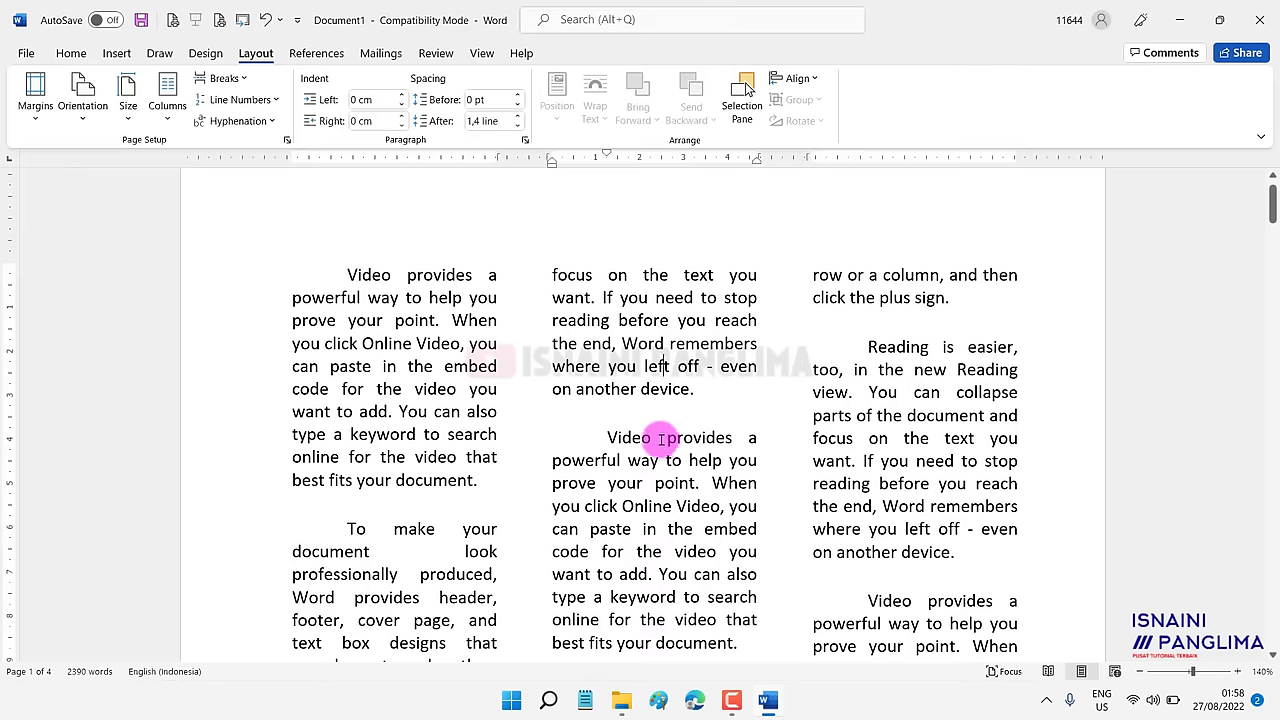
{"action": "key", "text": "ctrl+a"}
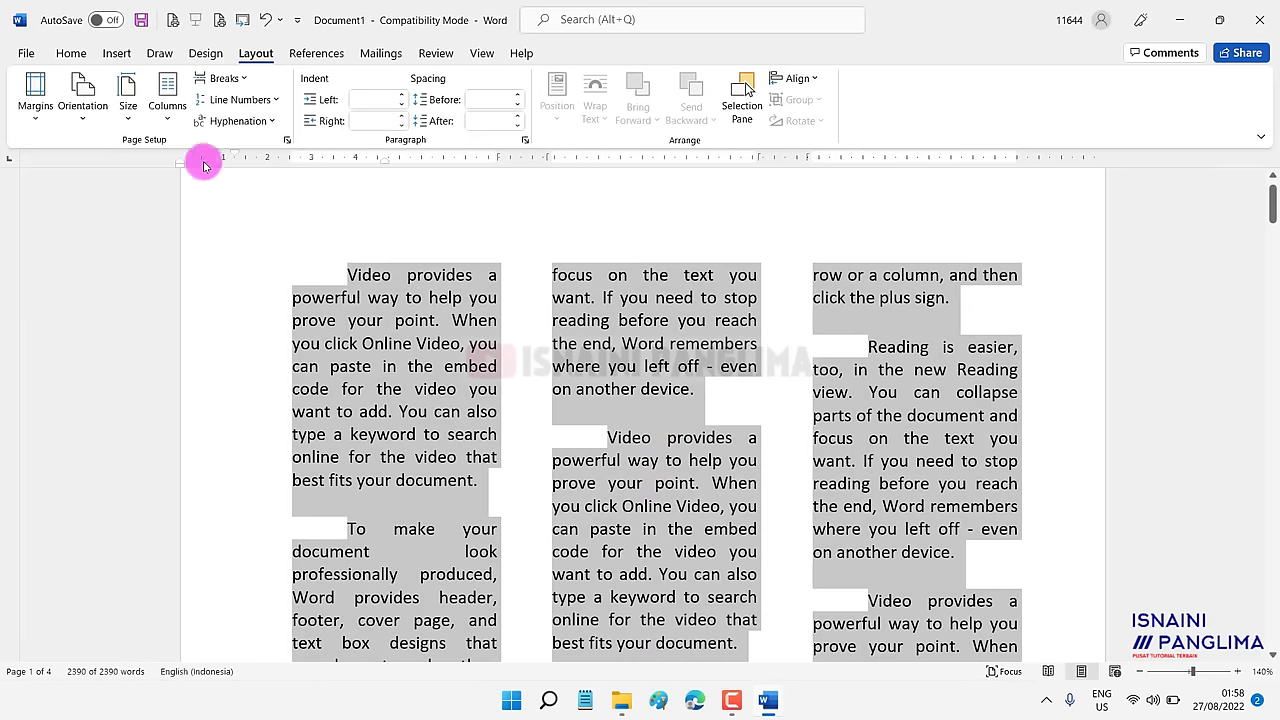
Tick 'Line between' in the Columns dialog so the three columns get vertical dividers.
{"action": "left_click", "coordinate": [169, 120]}
{"action": "left_click", "coordinate": [205, 350]}
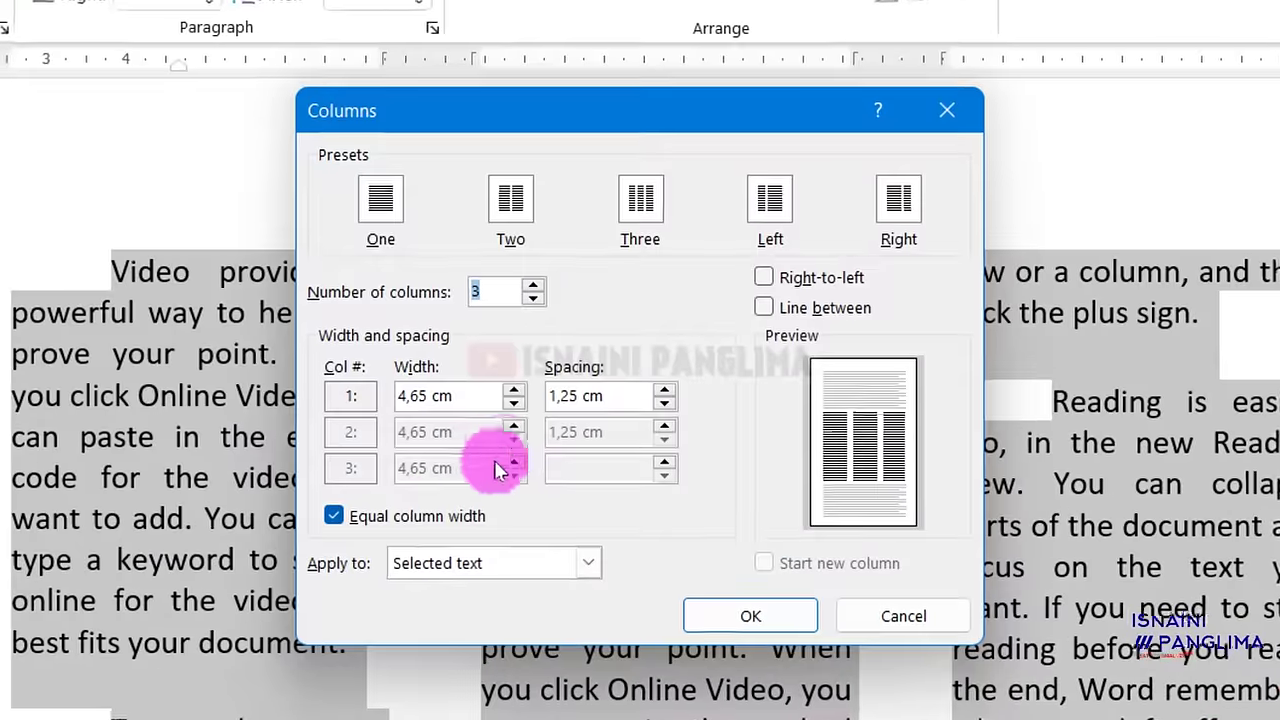
{"action": "left_click", "coordinate": [765, 309]}
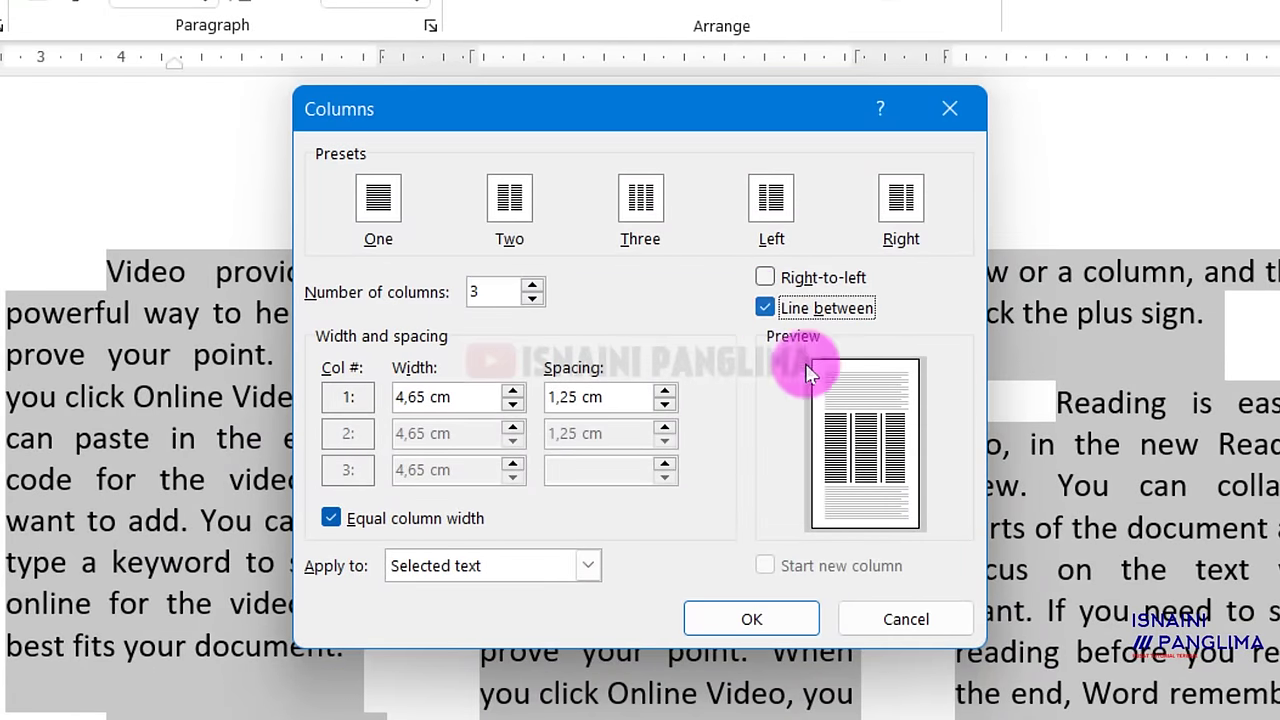
{"action": "left_click", "coordinate": [755, 620]}
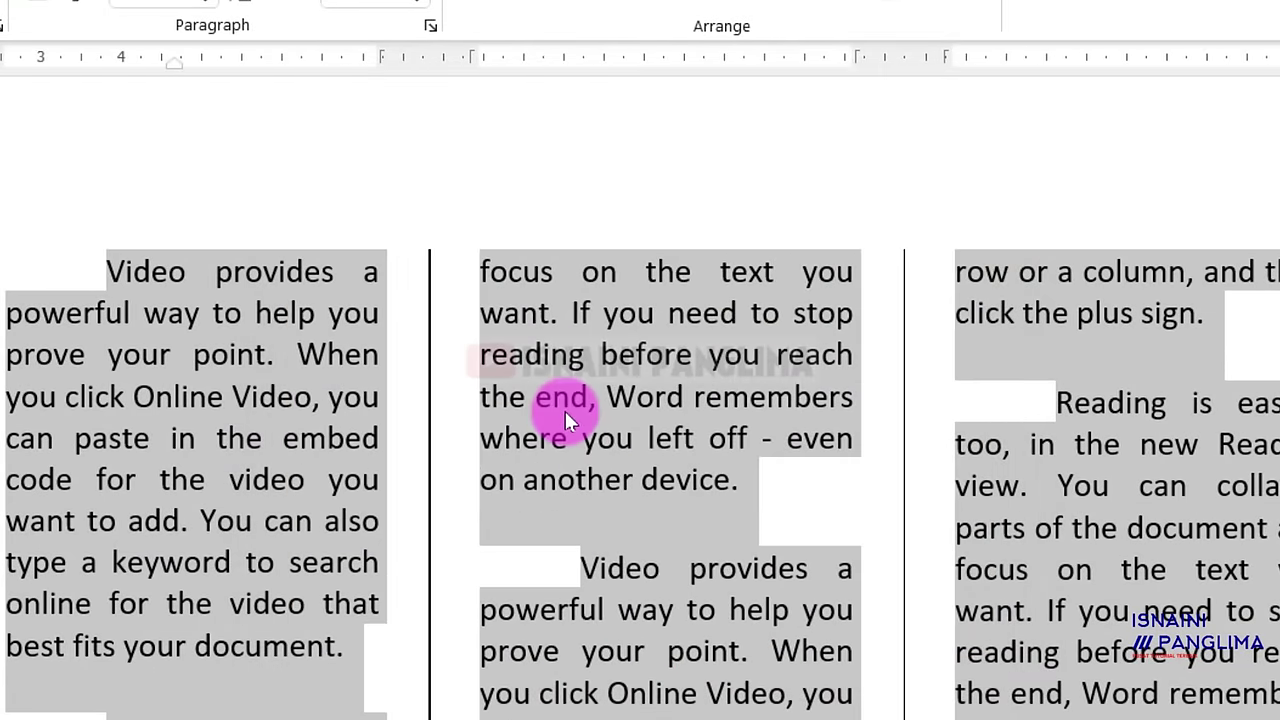
{"action": "left_click", "coordinate": [909, 417]}
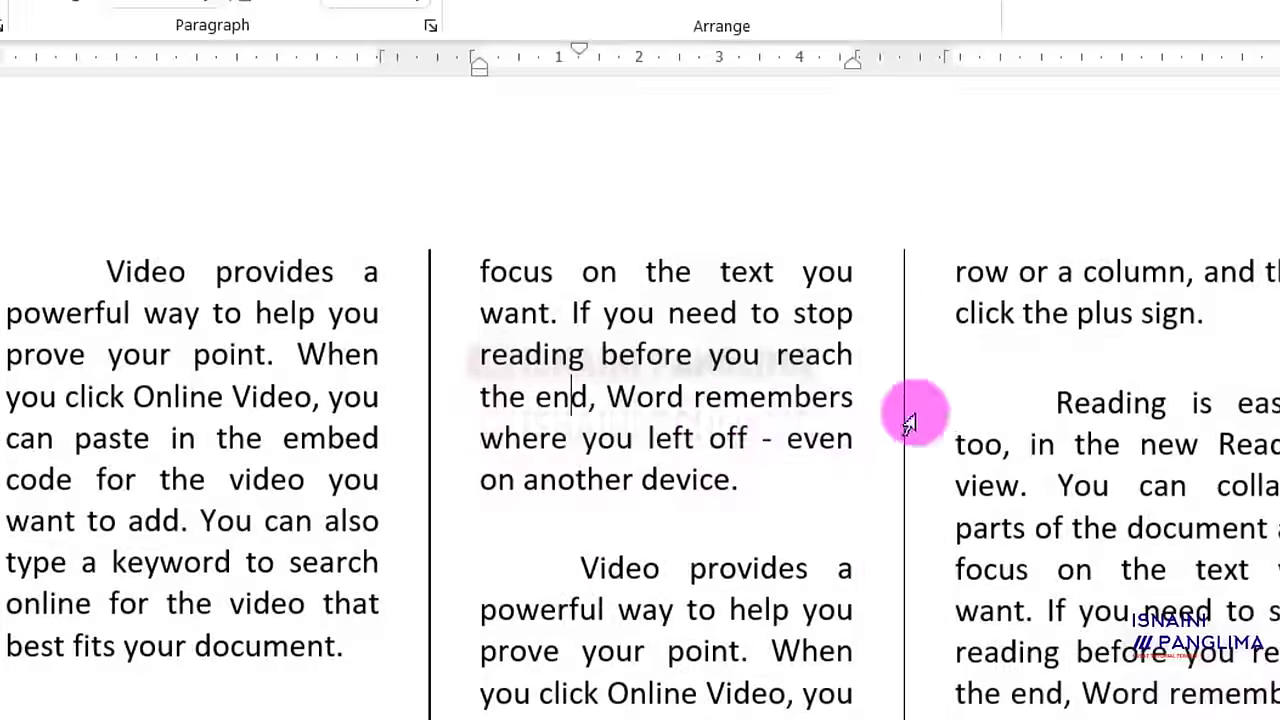
{"action": "scroll", "coordinate": [889, 594], "scroll_direction": "down", "scroll_amount": 5}
{"action": "scroll", "coordinate": [854, 589], "scroll_direction": "down", "scroll_amount": 5}
{"action": "scroll", "coordinate": [854, 589], "scroll_direction": "down", "scroll_amount": 3}
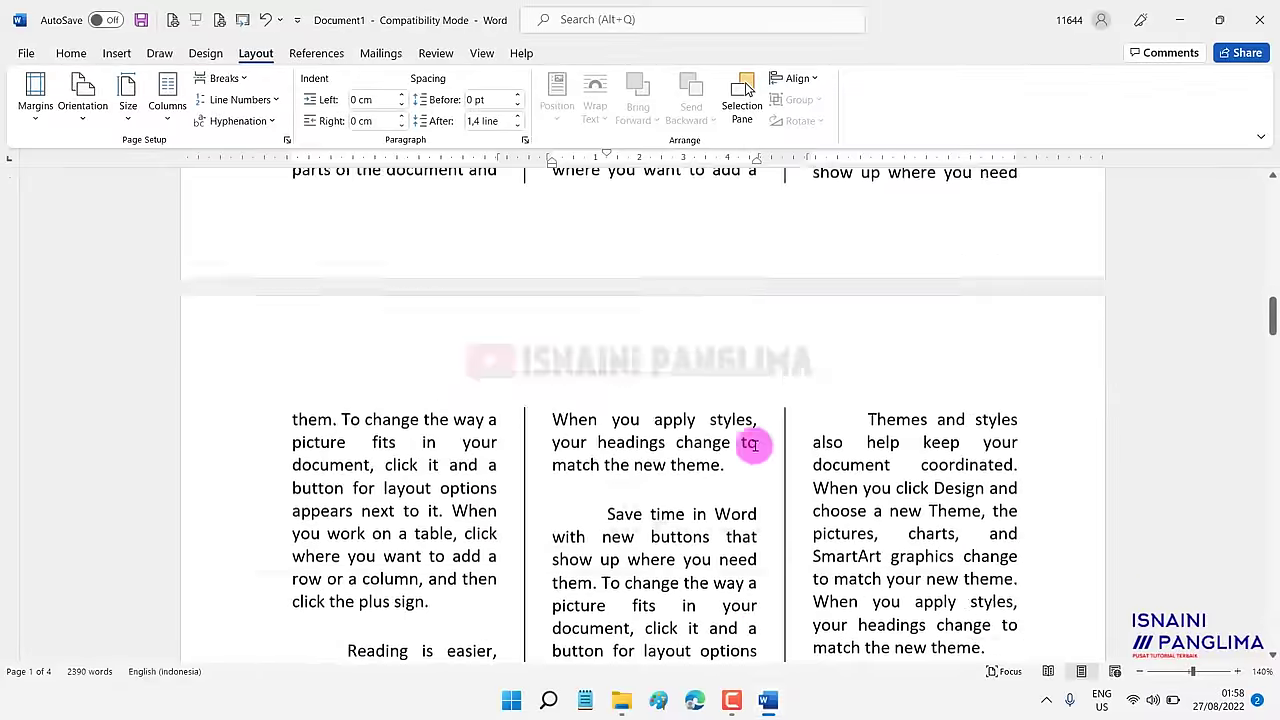
{"action": "scroll", "coordinate": [756, 442], "scroll_direction": "down", "scroll_amount": 5}
{"action": "scroll", "coordinate": [756, 442], "scroll_direction": "down", "scroll_amount": 5}
{"action": "scroll", "coordinate": [750, 436], "scroll_direction": "down", "scroll_amount": 5}
{"action": "scroll", "coordinate": [751, 440], "scroll_direction": "down", "scroll_amount": 5}
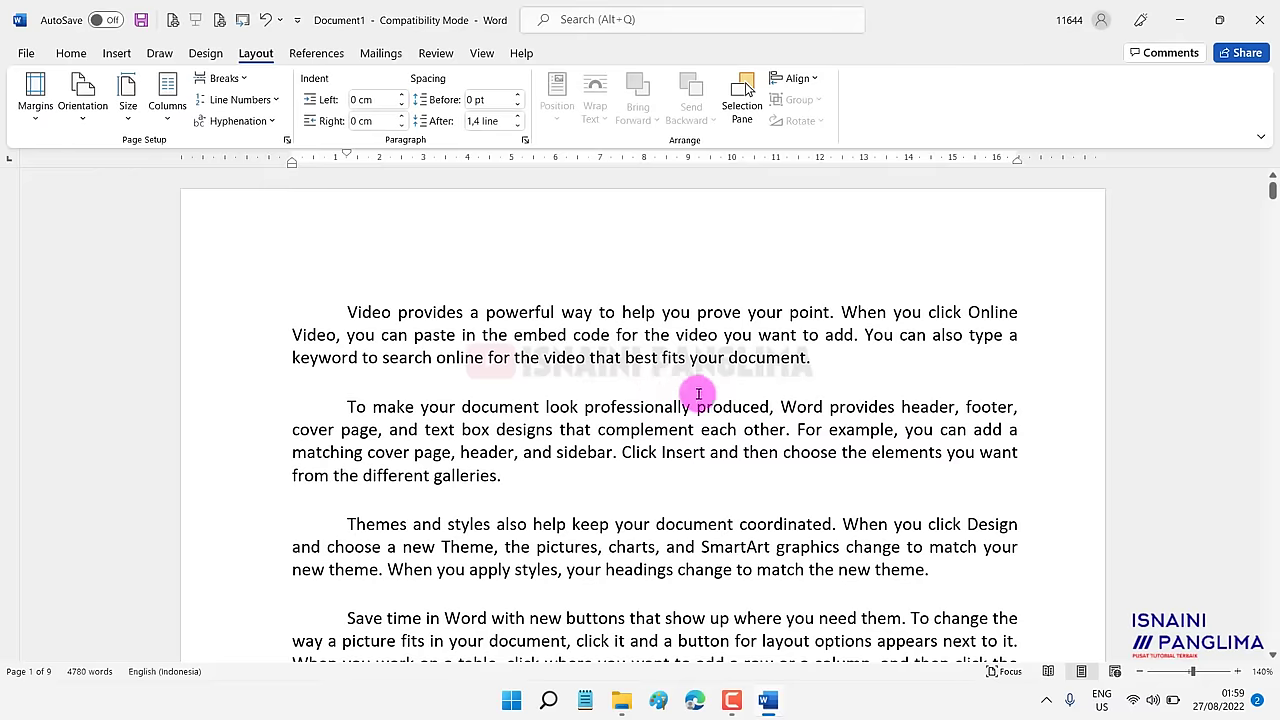
Scroll to page 3 and select 'document.' at the end of the Video paragraph.
{"action": "scroll", "coordinate": [652, 389], "scroll_direction": "down", "scroll_amount": 3}
{"action": "scroll", "coordinate": [757, 434], "scroll_direction": "down", "scroll_amount": 3}
{"action": "scroll", "coordinate": [694, 451], "scroll_direction": "down", "scroll_amount": 3}
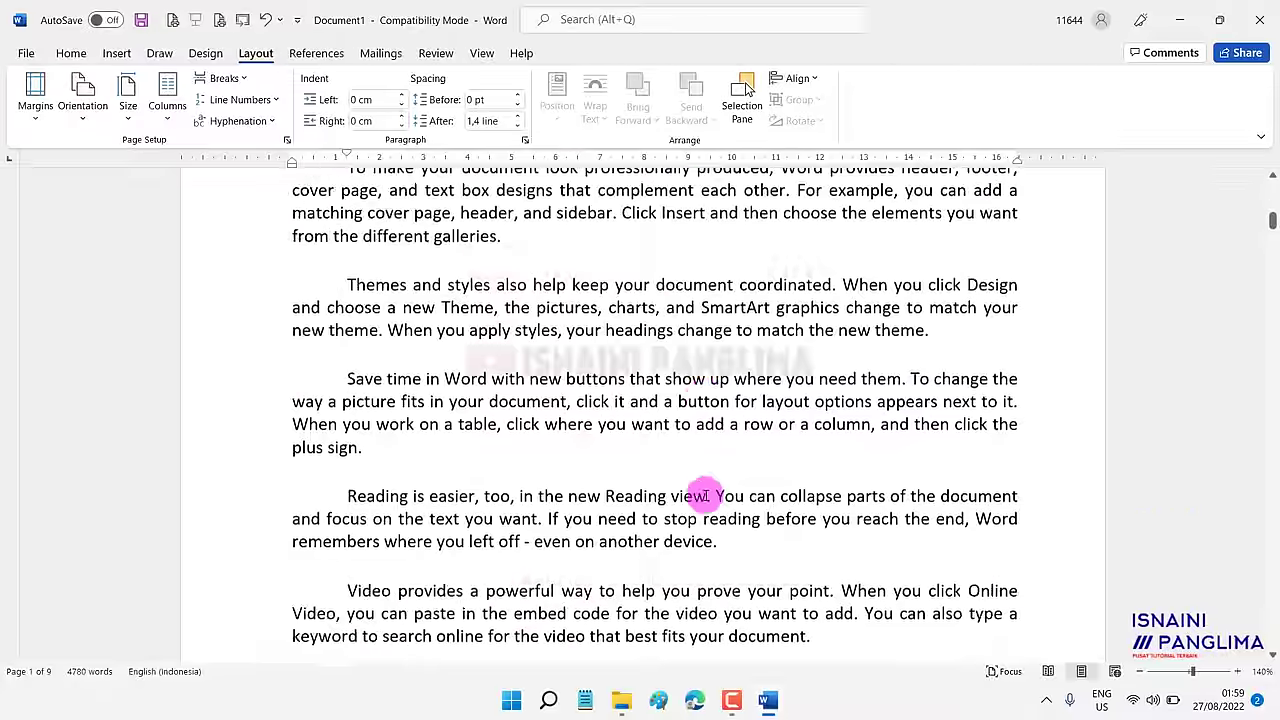
{"action": "scroll", "coordinate": [701, 505], "scroll_direction": "down", "scroll_amount": 3}
{"action": "scroll", "coordinate": [701, 505], "scroll_direction": "down", "scroll_amount": 4}
{"action": "scroll", "coordinate": [698, 506], "scroll_direction": "down", "scroll_amount": 4}
{"action": "scroll", "coordinate": [695, 507], "scroll_direction": "down", "scroll_amount": 4}
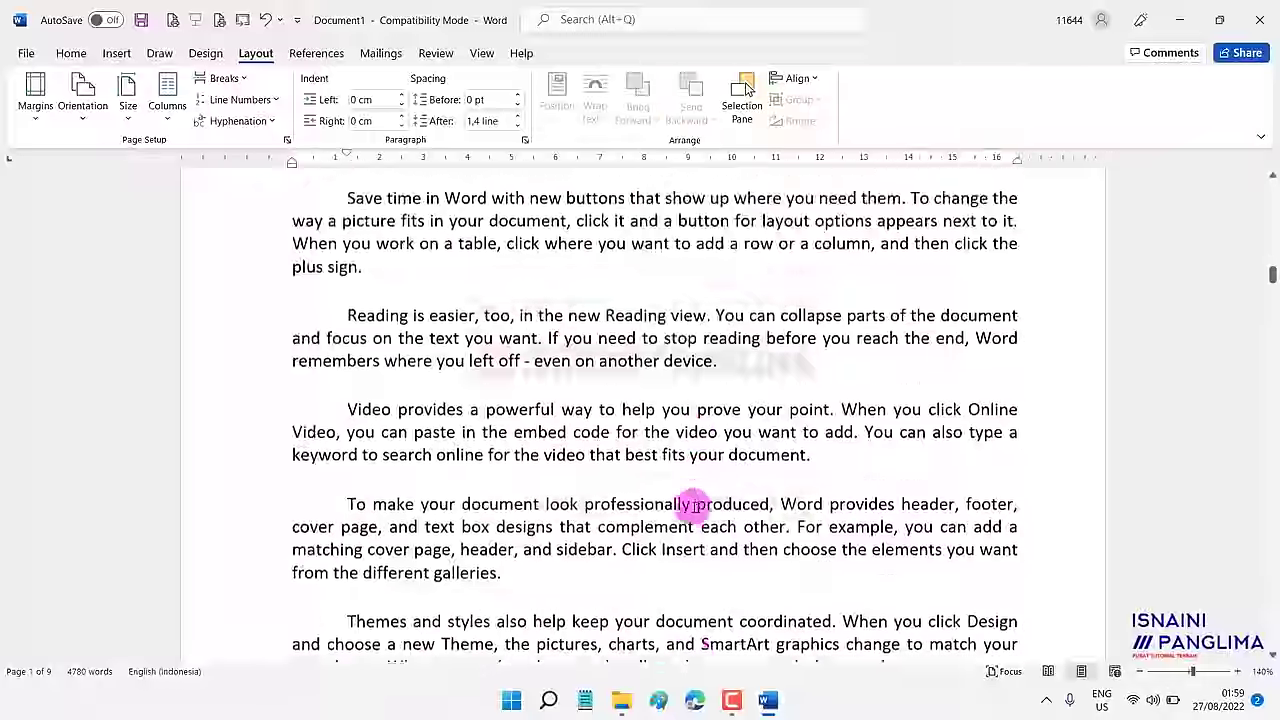
{"action": "scroll", "coordinate": [692, 508], "scroll_direction": "down", "scroll_amount": 4}
{"action": "scroll", "coordinate": [692, 508], "scroll_direction": "down", "scroll_amount": 4}
{"action": "left_click", "coordinate": [575, 479]}
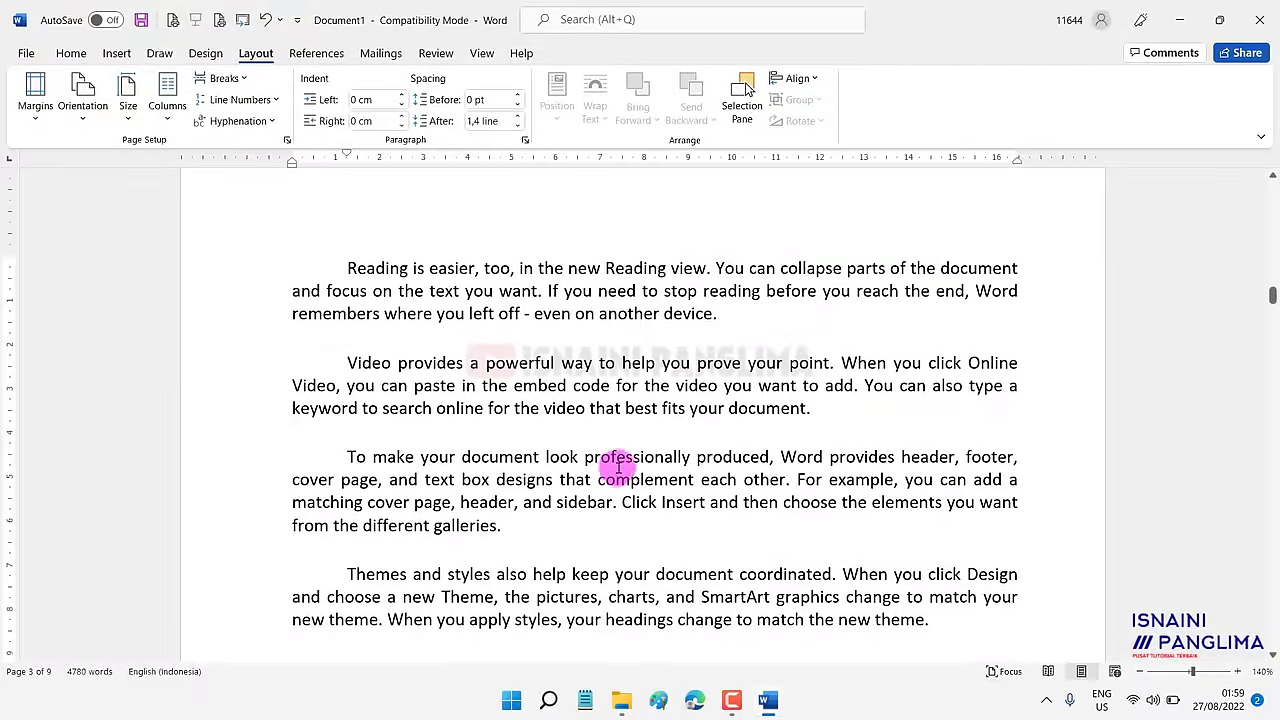
{"action": "left_click_drag", "start_coordinate": [731, 410], "coordinate": [814, 406]}
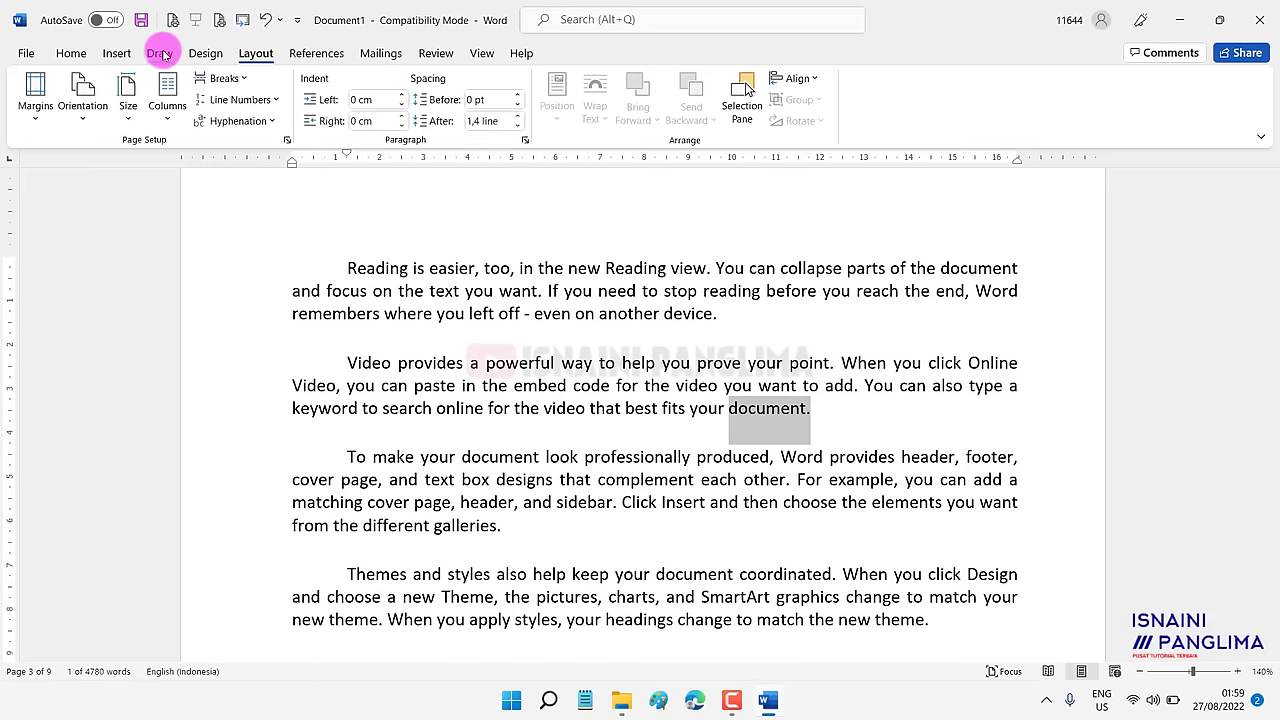
Add a bookmark named AA on the selected word via Insert > Bookmark.
{"action": "left_click", "coordinate": [117, 55]}
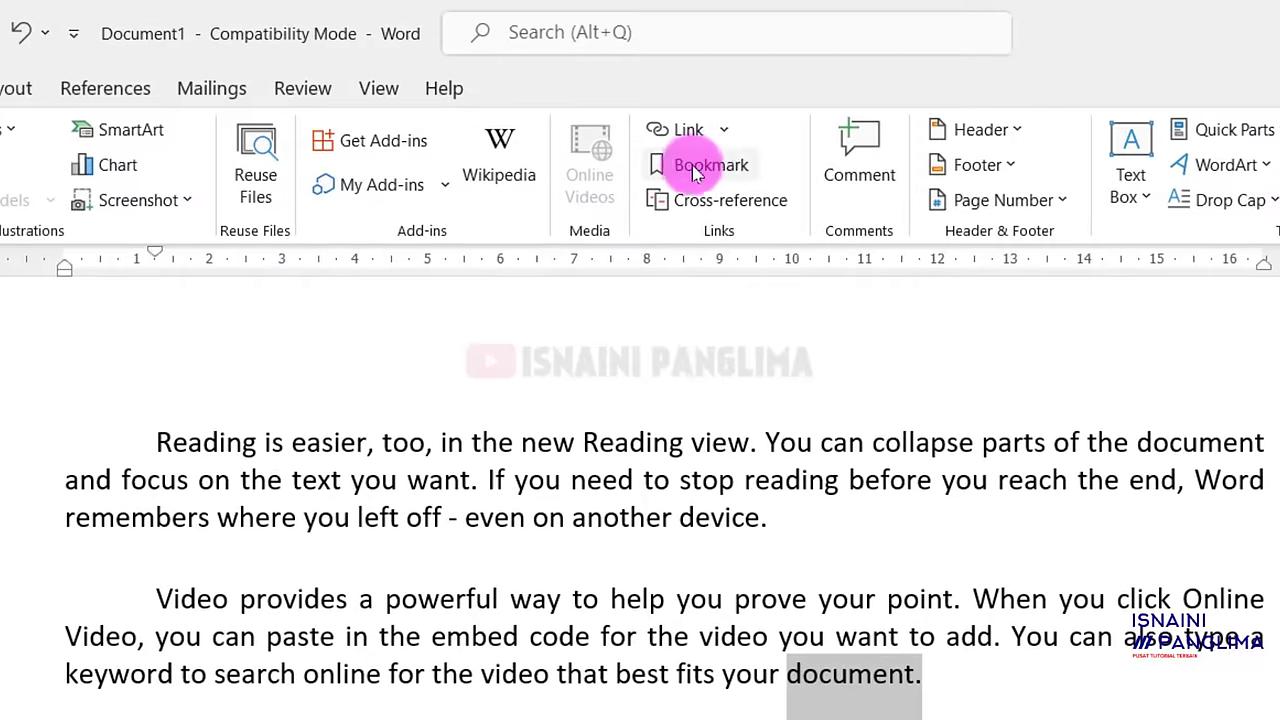
{"action": "left_click", "coordinate": [720, 164]}
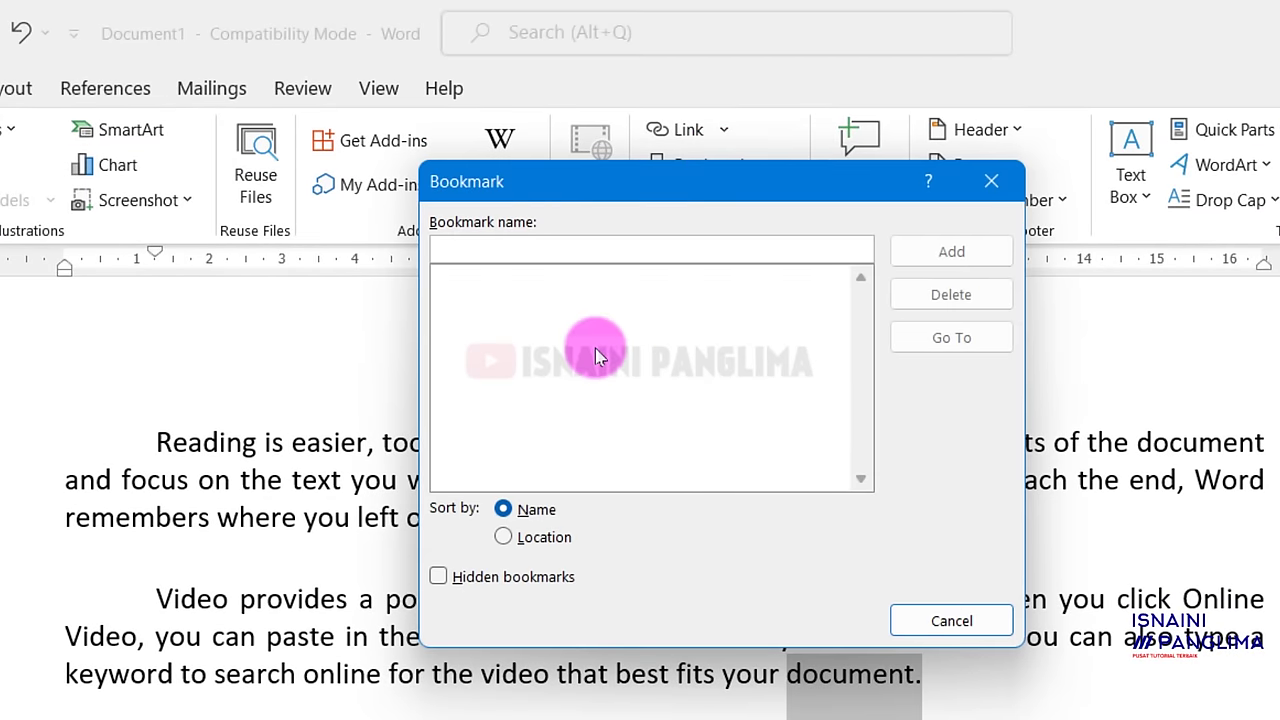
{"action": "type", "text": "A"}
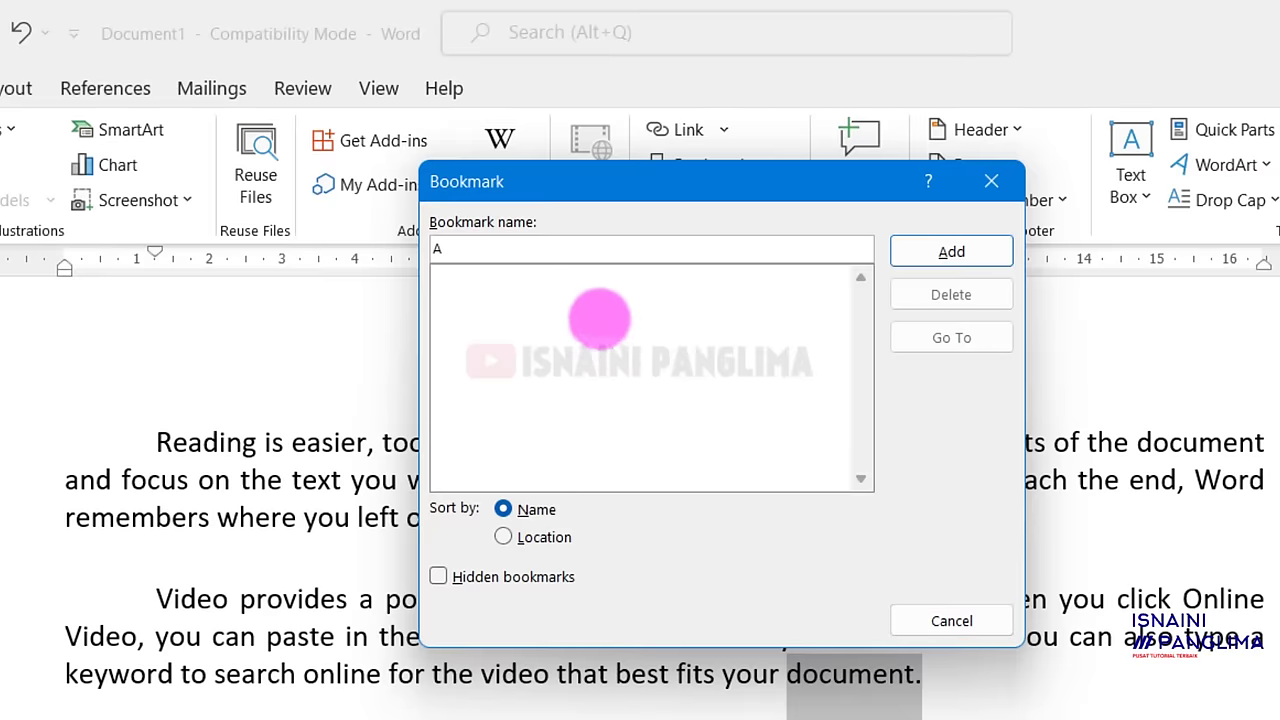
{"action": "type", "text": "A"}
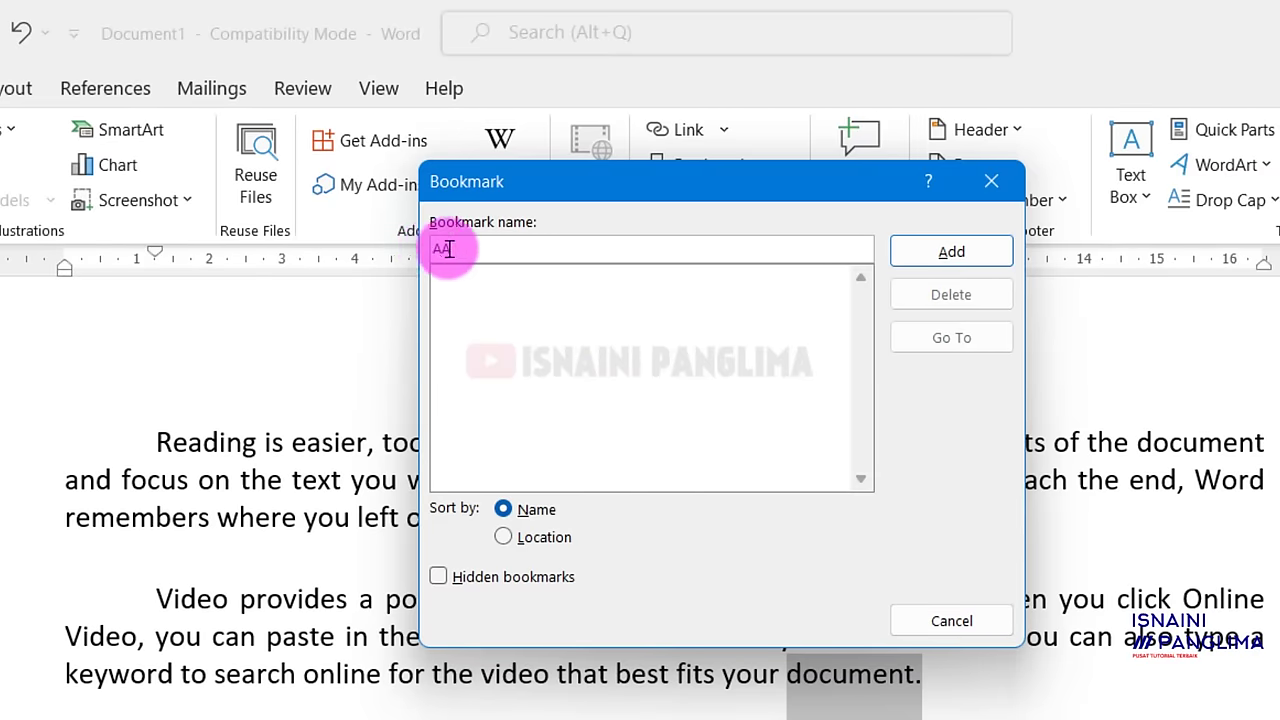
{"action": "left_click", "coordinate": [930, 252]}
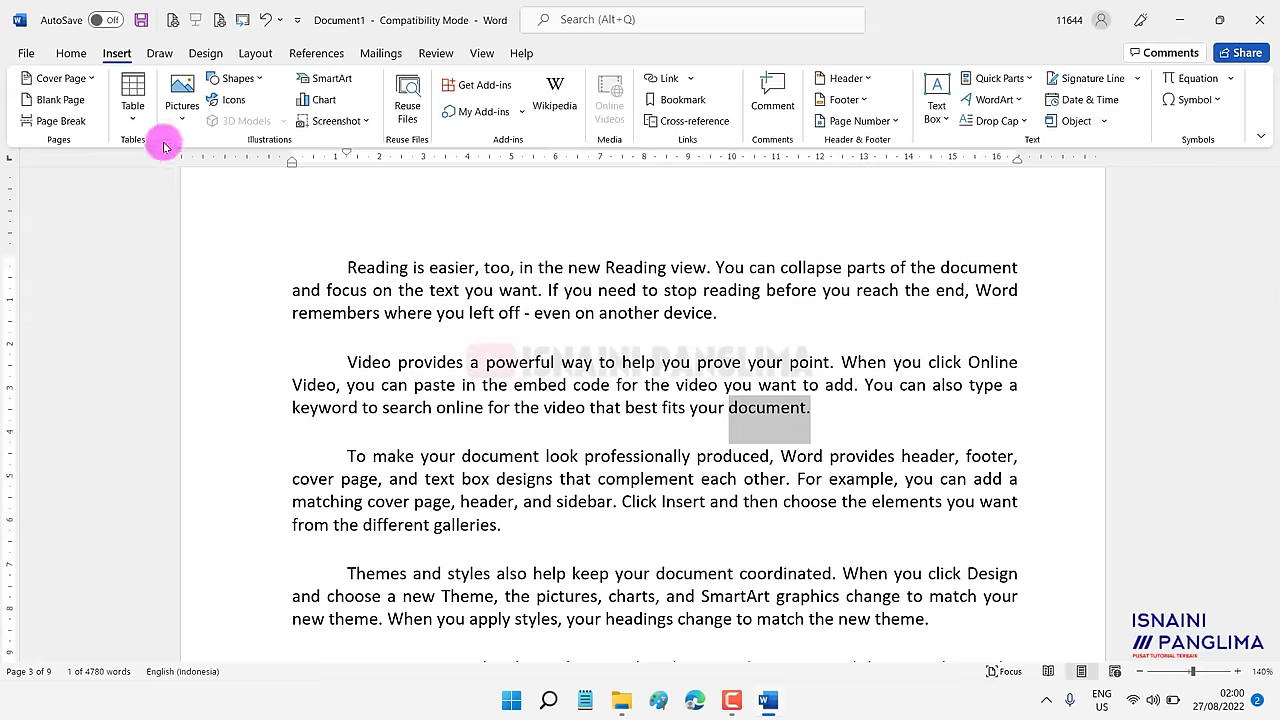
{"action": "left_click", "coordinate": [64, 53]}
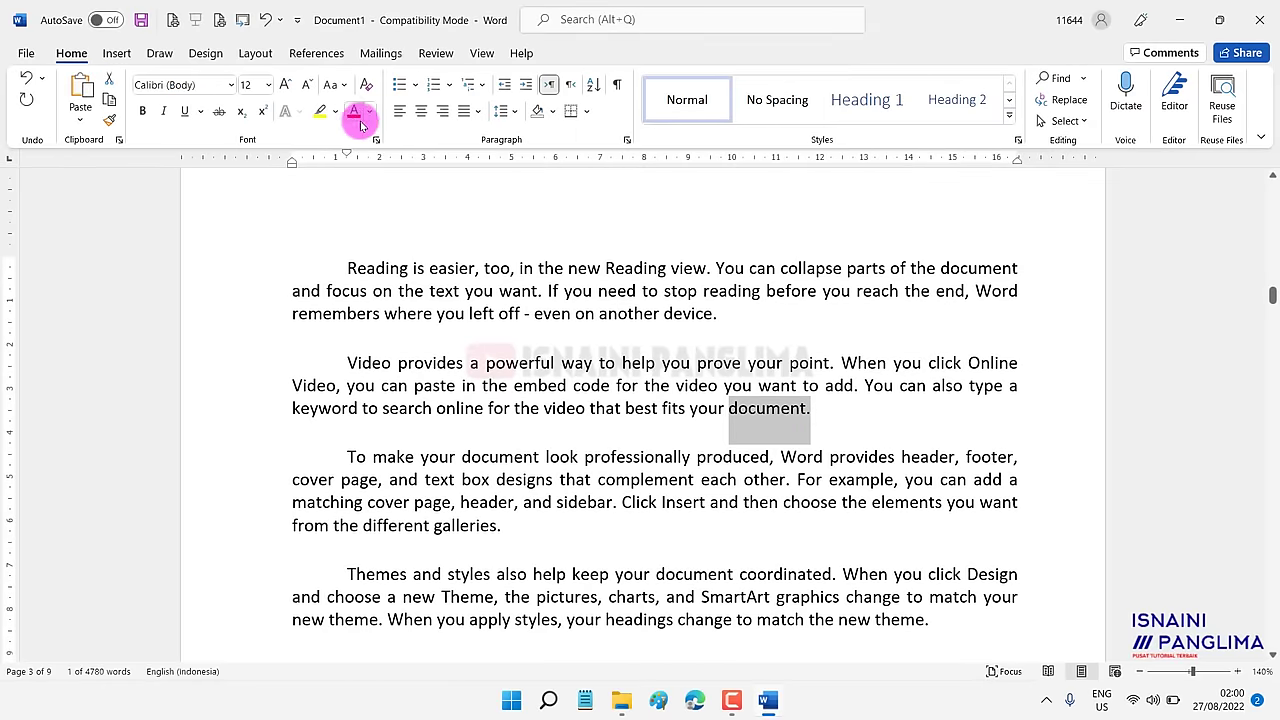
Highlight the bookmarked word 'document.' in yellow and scroll down to page 5.
{"action": "left_click", "coordinate": [318, 112]}
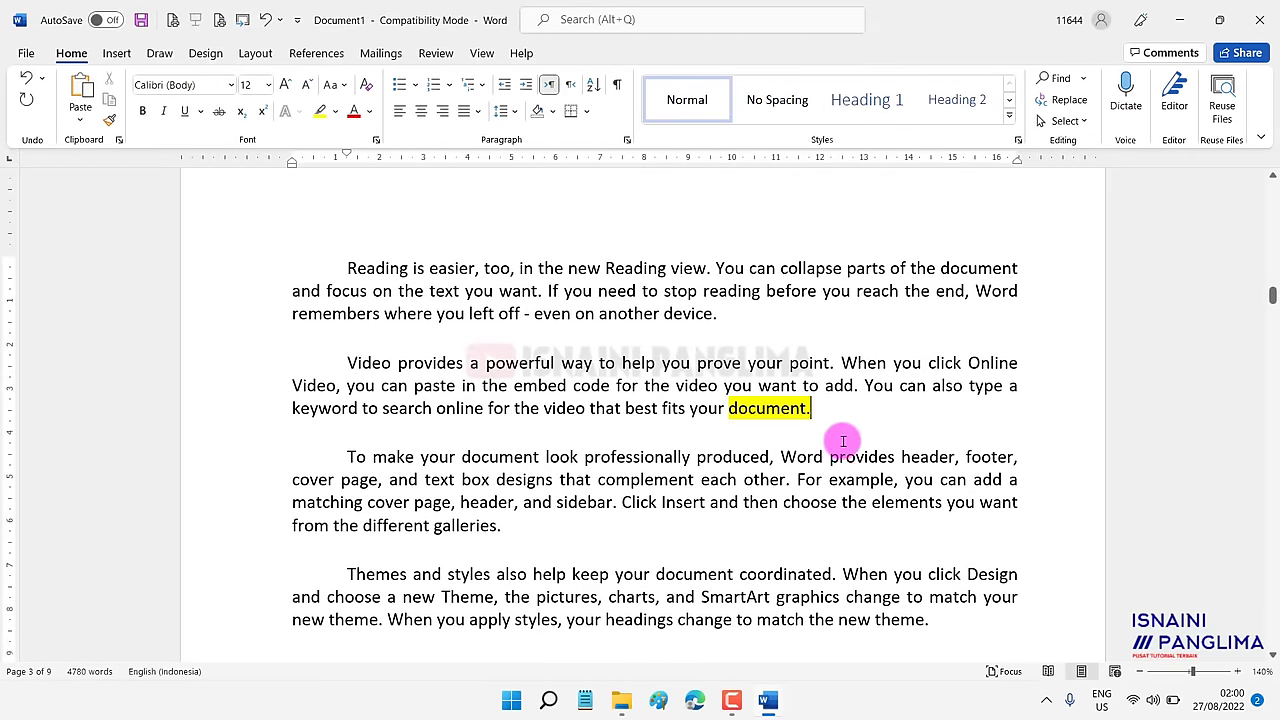
{"action": "scroll", "coordinate": [850, 440], "scroll_direction": "down", "scroll_amount": 3}
{"action": "scroll", "coordinate": [897, 486], "scroll_direction": "down", "scroll_amount": 5}
{"action": "scroll", "coordinate": [905, 520], "scroll_direction": "down", "scroll_amount": 4}
{"action": "scroll", "coordinate": [909, 529], "scroll_direction": "down", "scroll_amount": 4}
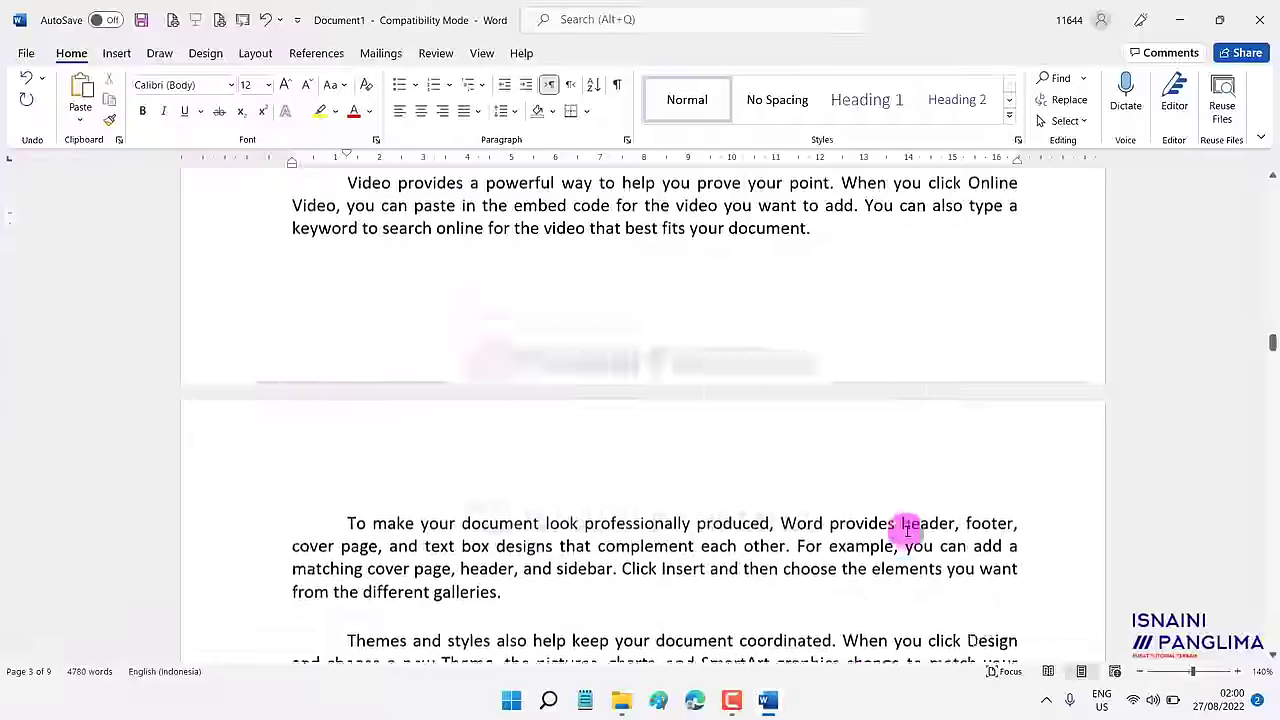
{"action": "scroll", "coordinate": [909, 529], "scroll_direction": "down", "scroll_amount": 4}
{"action": "scroll", "coordinate": [909, 529], "scroll_direction": "down", "scroll_amount": 4}
{"action": "scroll", "coordinate": [910, 530], "scroll_direction": "down", "scroll_amount": 4}
{"action": "scroll", "coordinate": [909, 529], "scroll_direction": "down", "scroll_amount": 3}
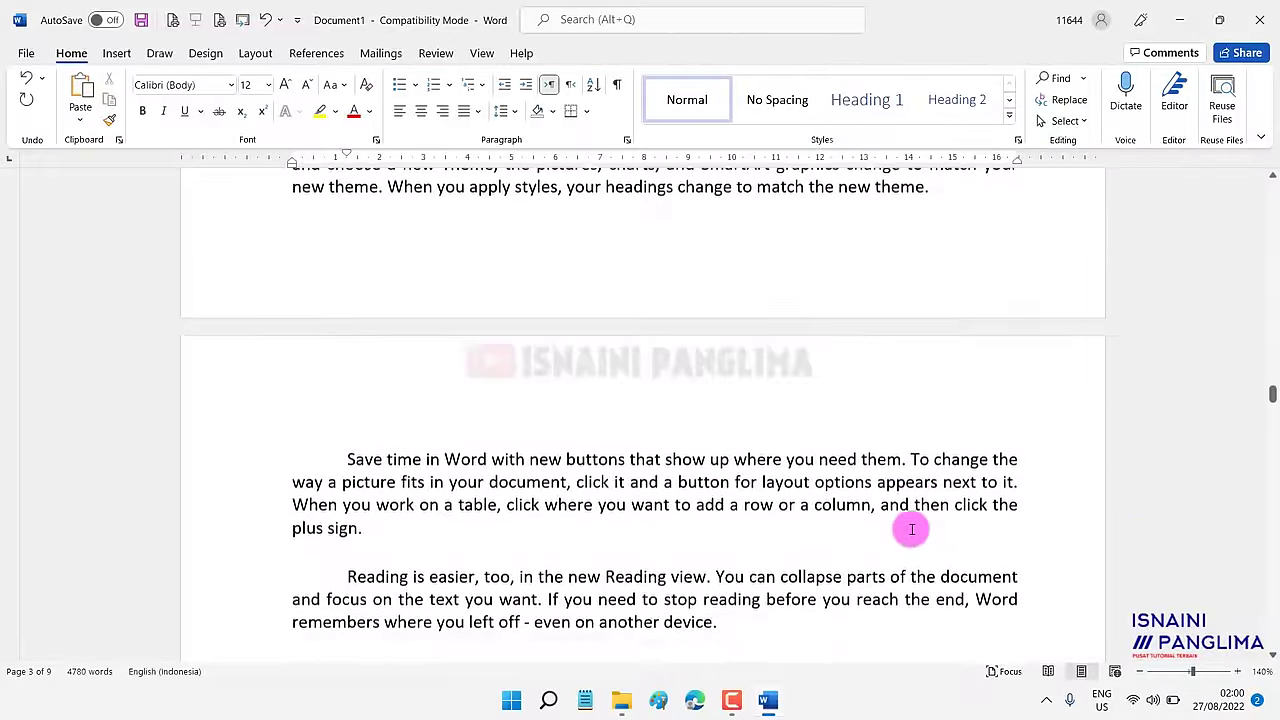
{"action": "scroll", "coordinate": [909, 529], "scroll_direction": "down", "scroll_amount": 3}
{"action": "scroll", "coordinate": [909, 529], "scroll_direction": "down", "scroll_amount": 3}
{"action": "scroll", "coordinate": [909, 527], "scroll_direction": "down", "scroll_amount": 3}
{"action": "scroll", "coordinate": [909, 529], "scroll_direction": "down", "scroll_amount": 3}
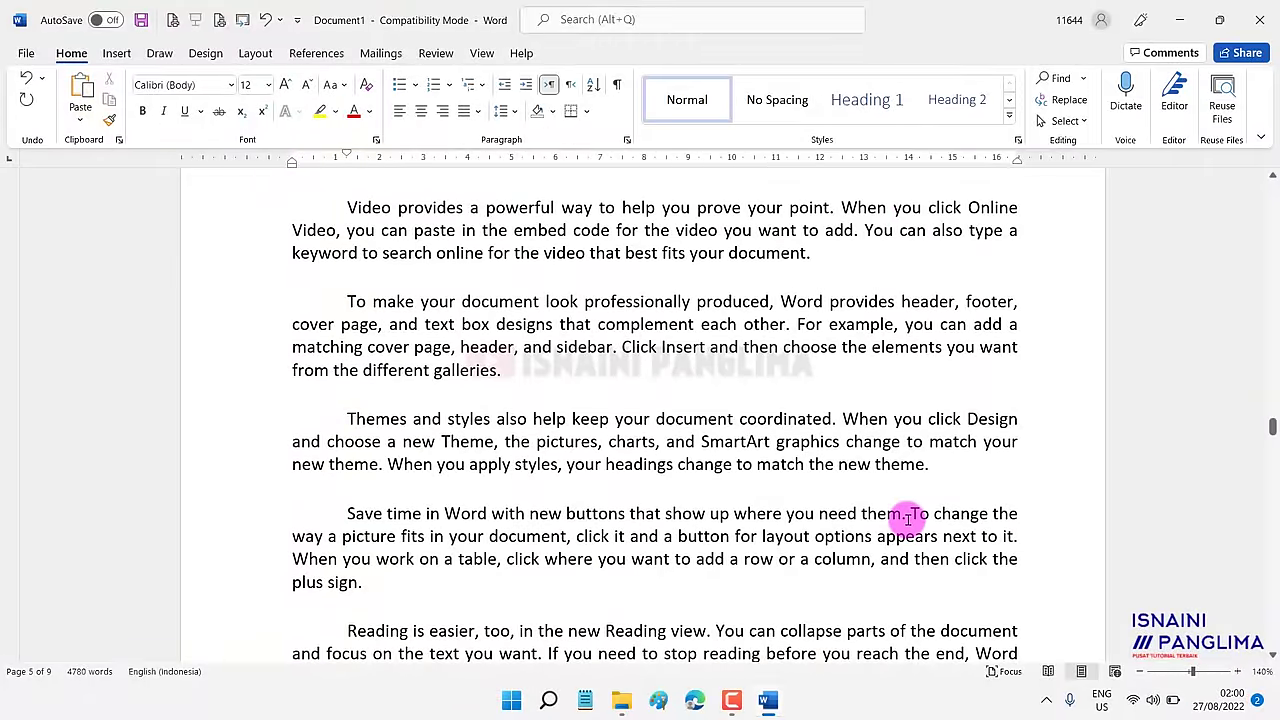
Jump to bookmark AA from the Bookmark dialog.
{"action": "left_click", "coordinate": [112, 52]}
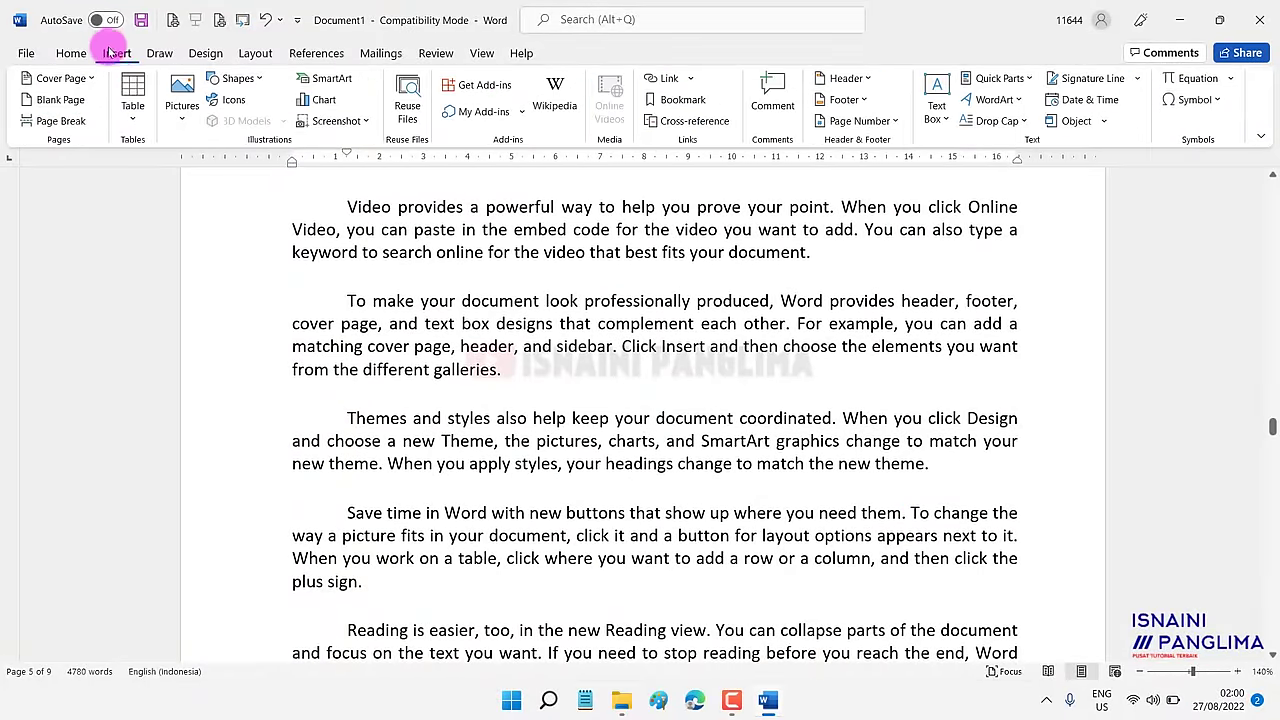
{"action": "left_click", "coordinate": [677, 101]}
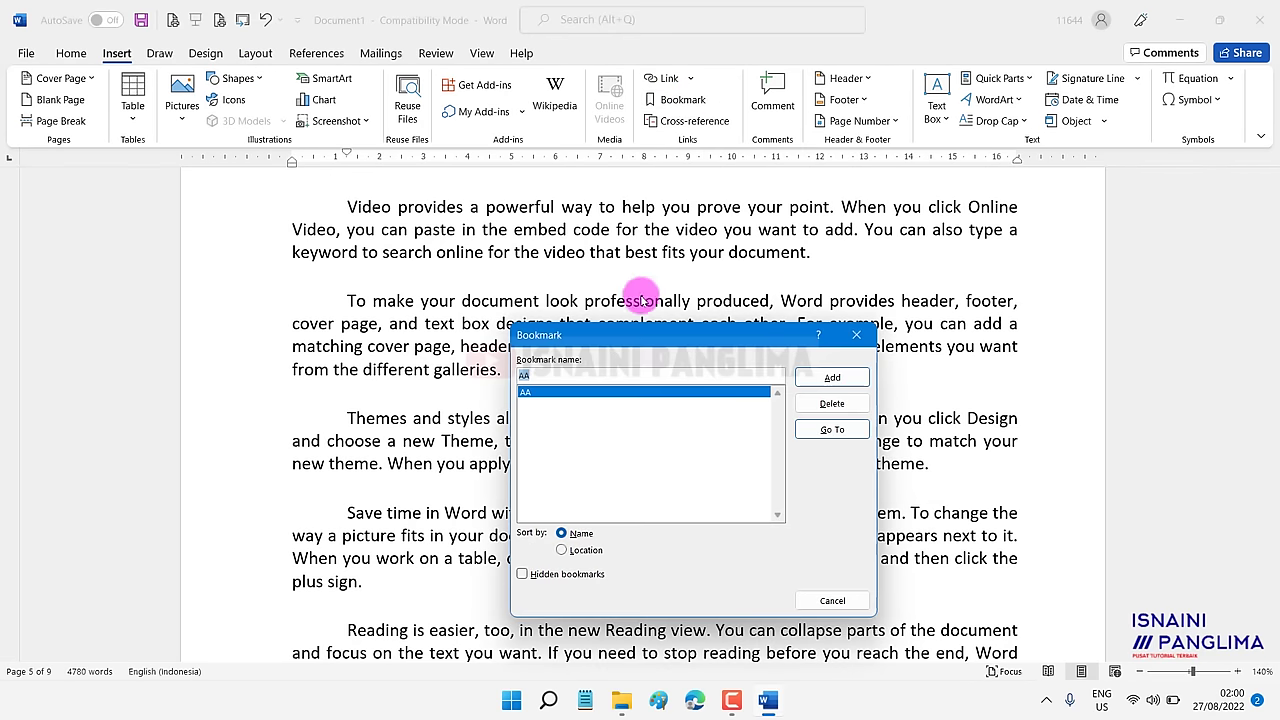
{"action": "double_click", "coordinate": [536, 394]}
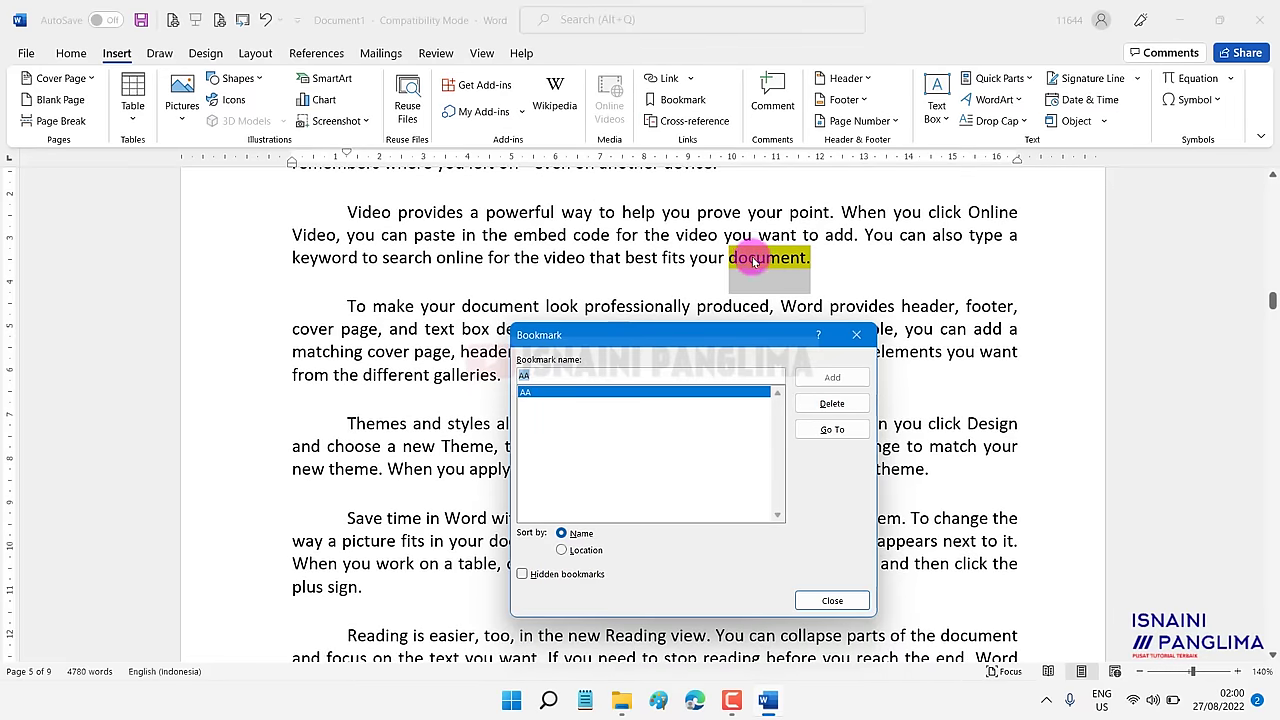
{"action": "left_click", "coordinate": [836, 602]}
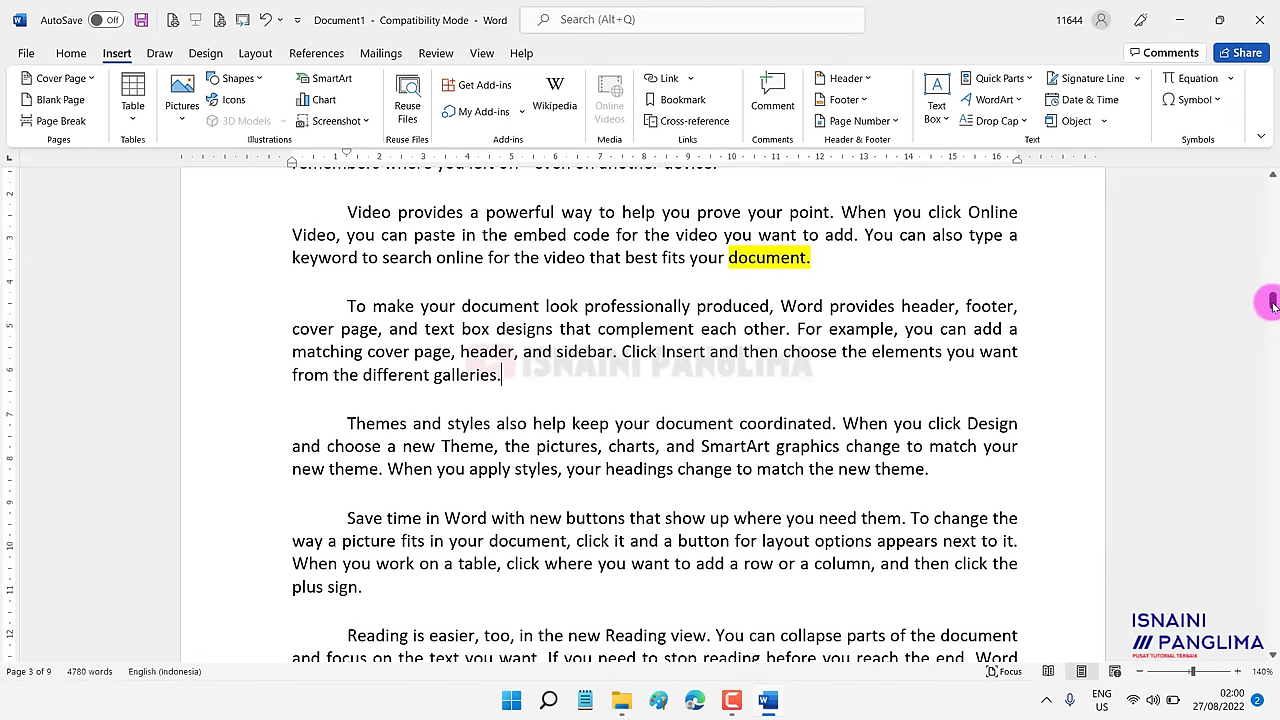
Move away, jump back to bookmark AA again, and select the word 'document.'.
{"action": "left_click_drag", "start_coordinate": [1272, 303], "coordinate": [1268, 189]}
{"action": "left_click", "coordinate": [684, 334]}
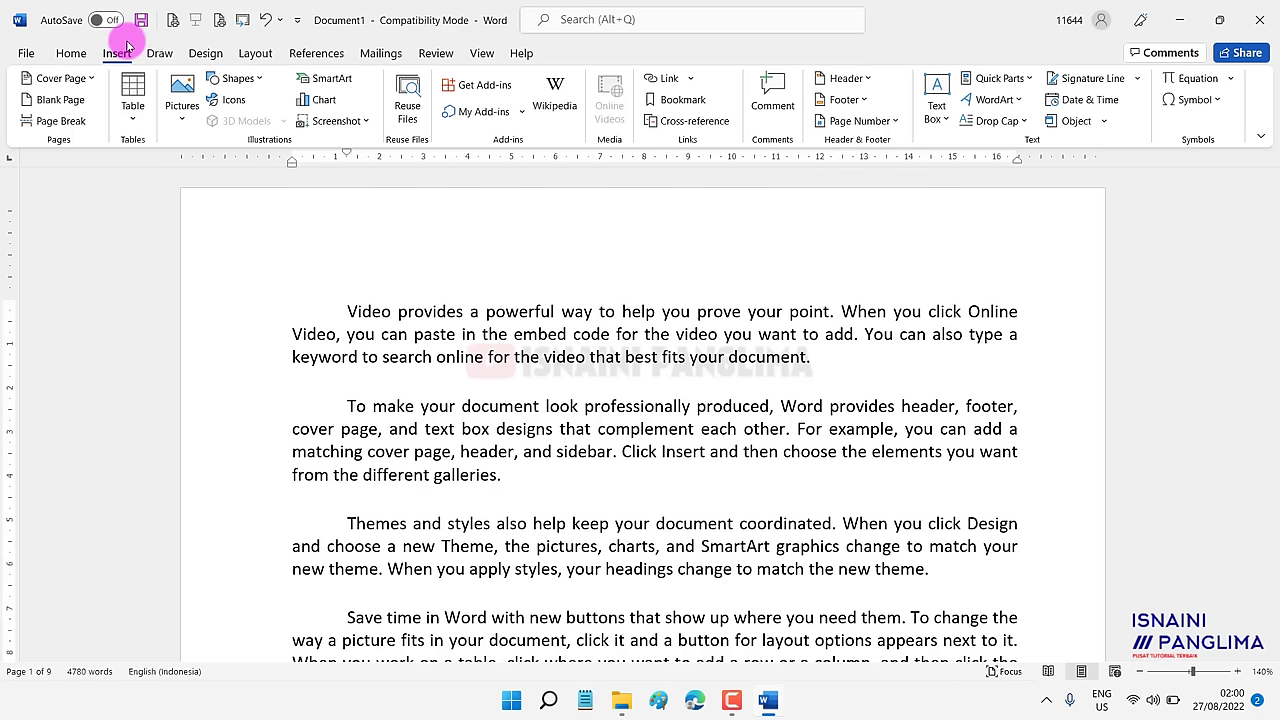
{"action": "left_click", "coordinate": [680, 99]}
{"action": "double_click", "coordinate": [519, 413]}
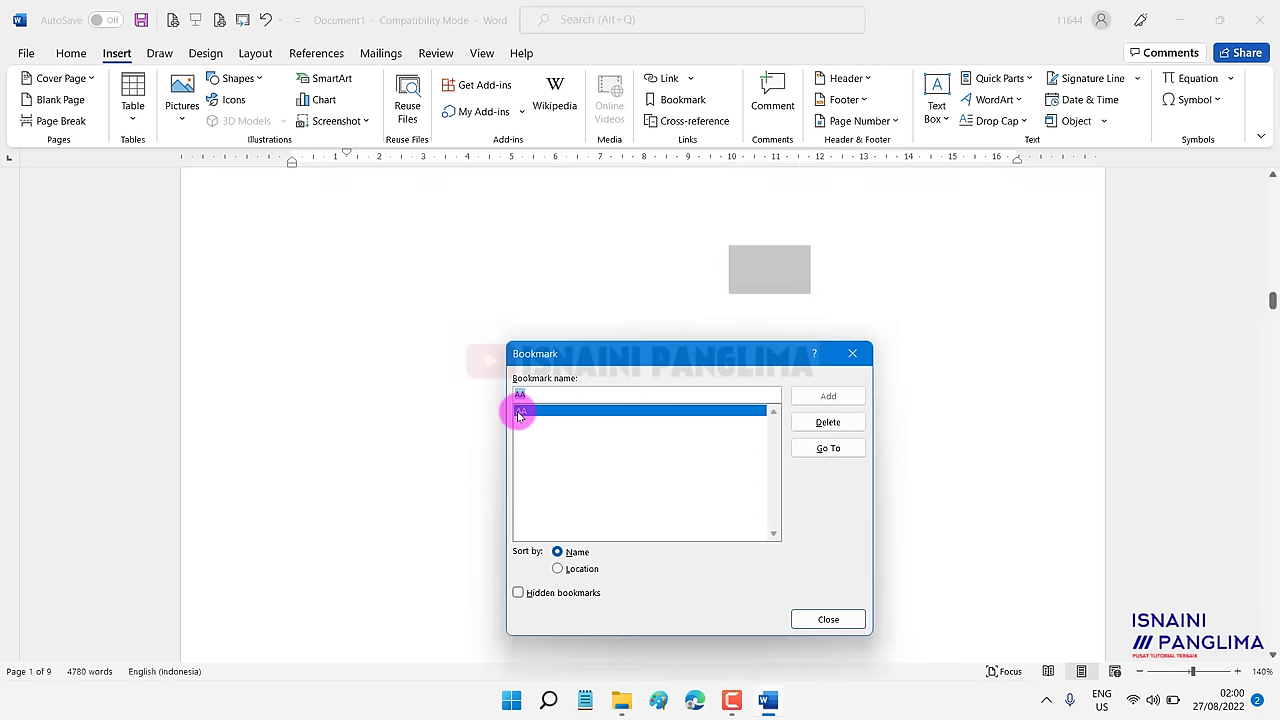
{"action": "left_click", "coordinate": [826, 618]}
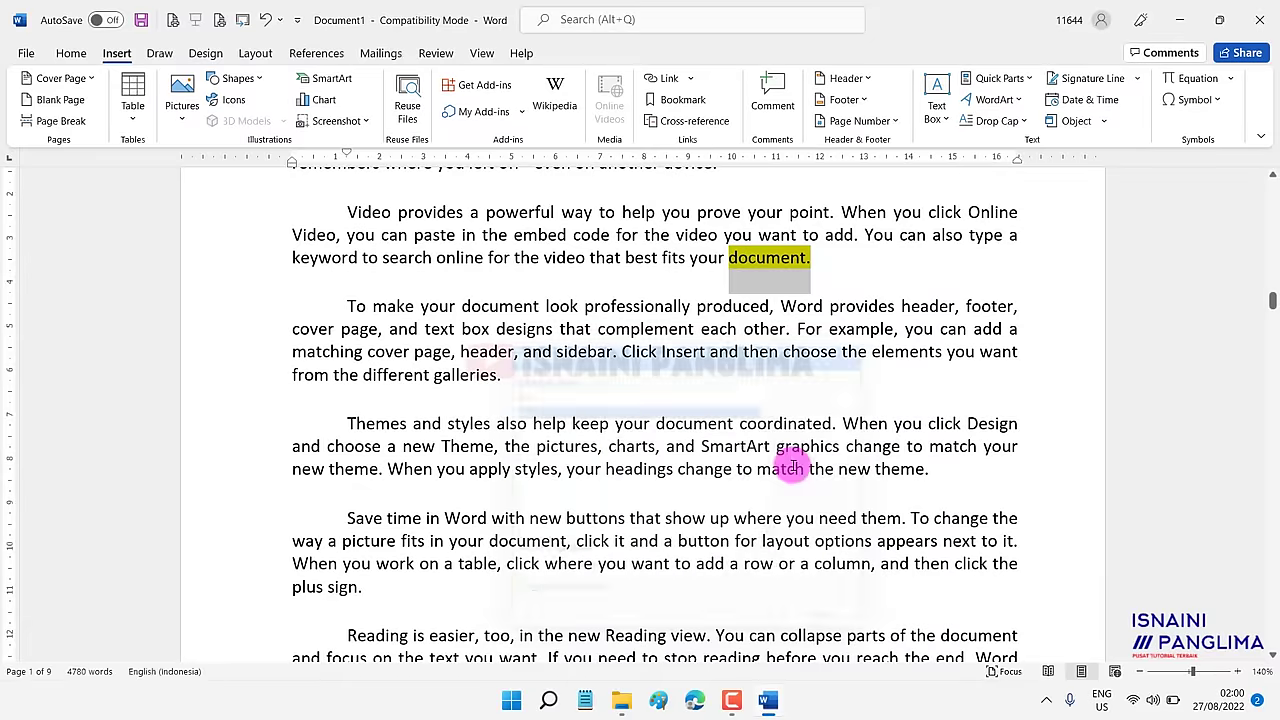
{"action": "left_click", "coordinate": [735, 256]}
{"action": "left_click_drag", "start_coordinate": [735, 257], "coordinate": [814, 257]}
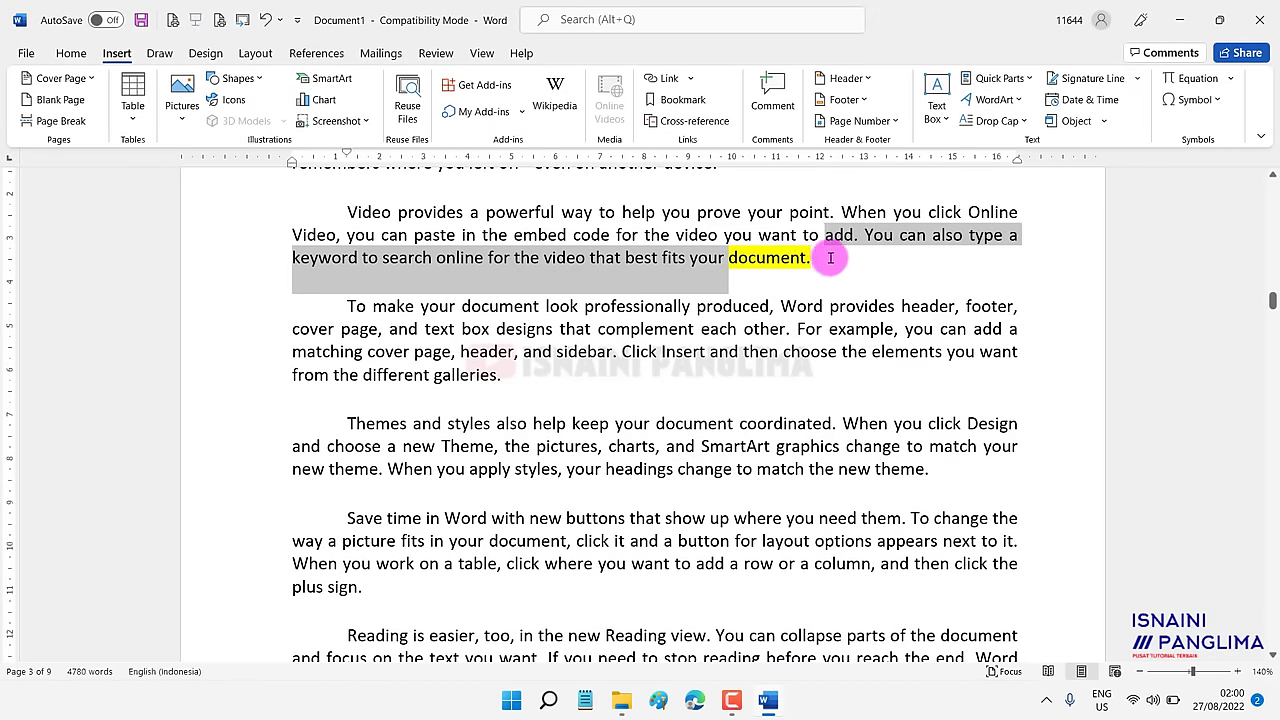